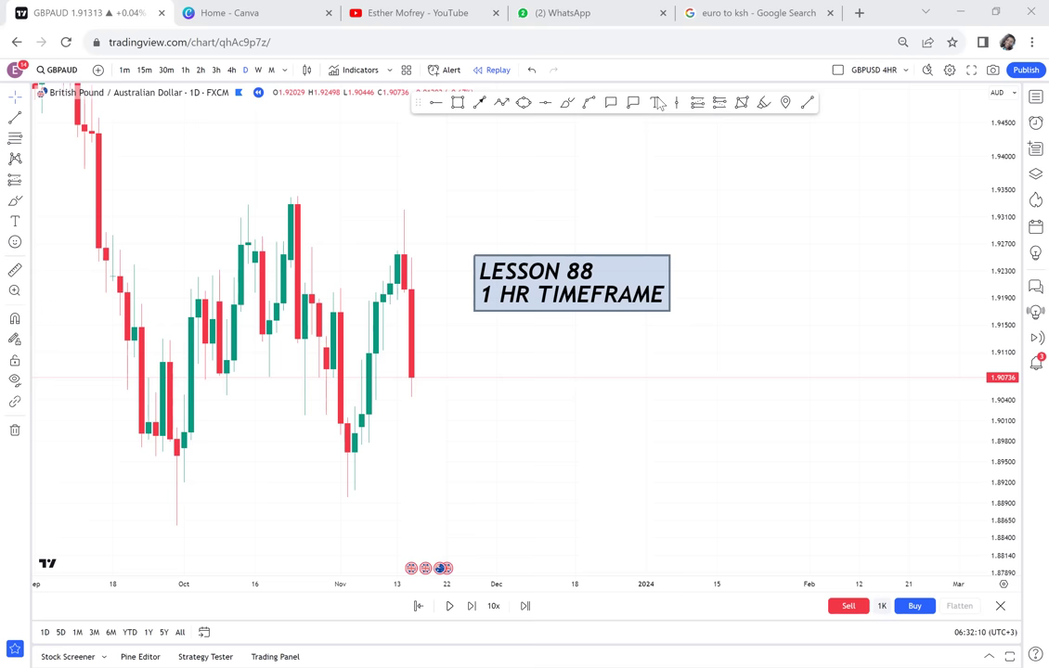
- Raise the lesson title and add a text note below it reading "1.ANALYSIS USE DAILY TIMEFRAME"
{"action": "left_click_drag", "start_coordinate": [645, 233], "coordinate": [599, 225]}
{"action": "left_click", "coordinate": [545, 255]}
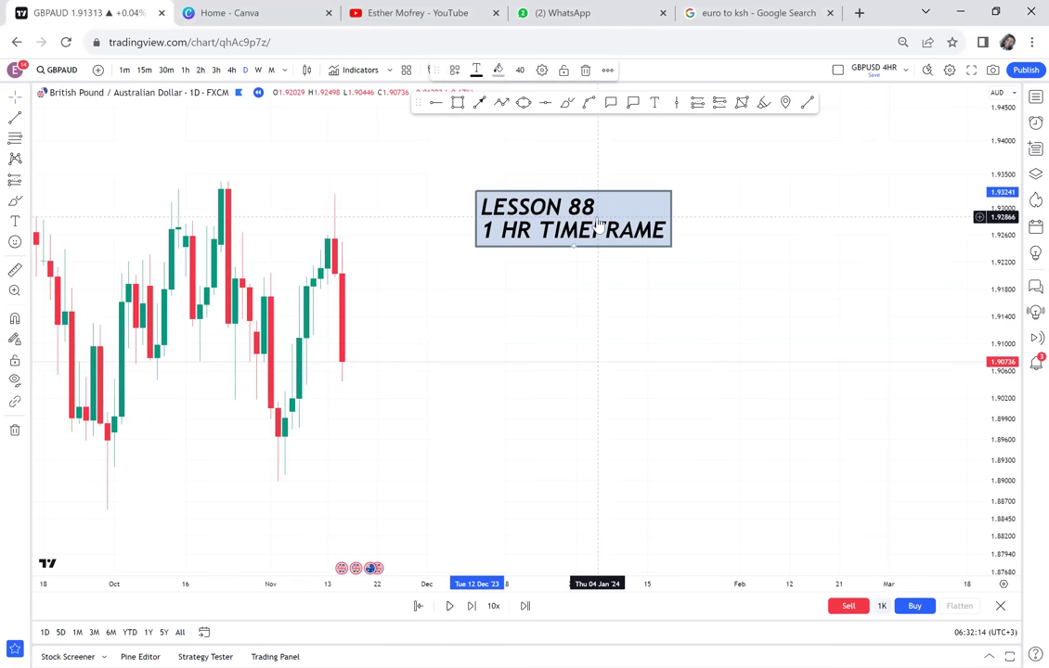
{"action": "left_click", "coordinate": [654, 103]}
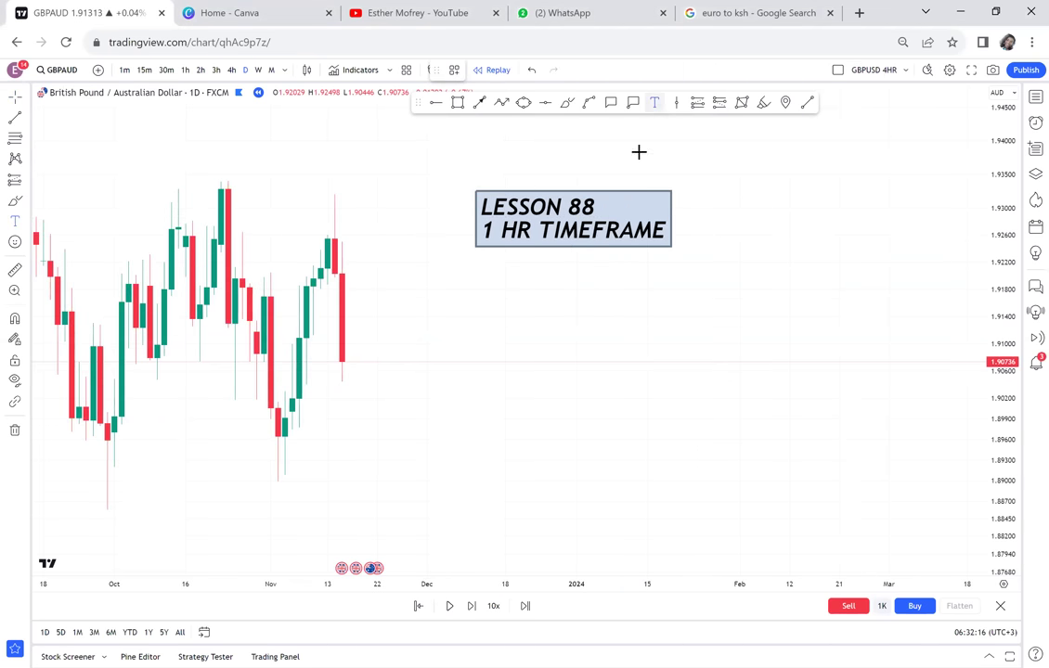
{"action": "left_click", "coordinate": [433, 299]}
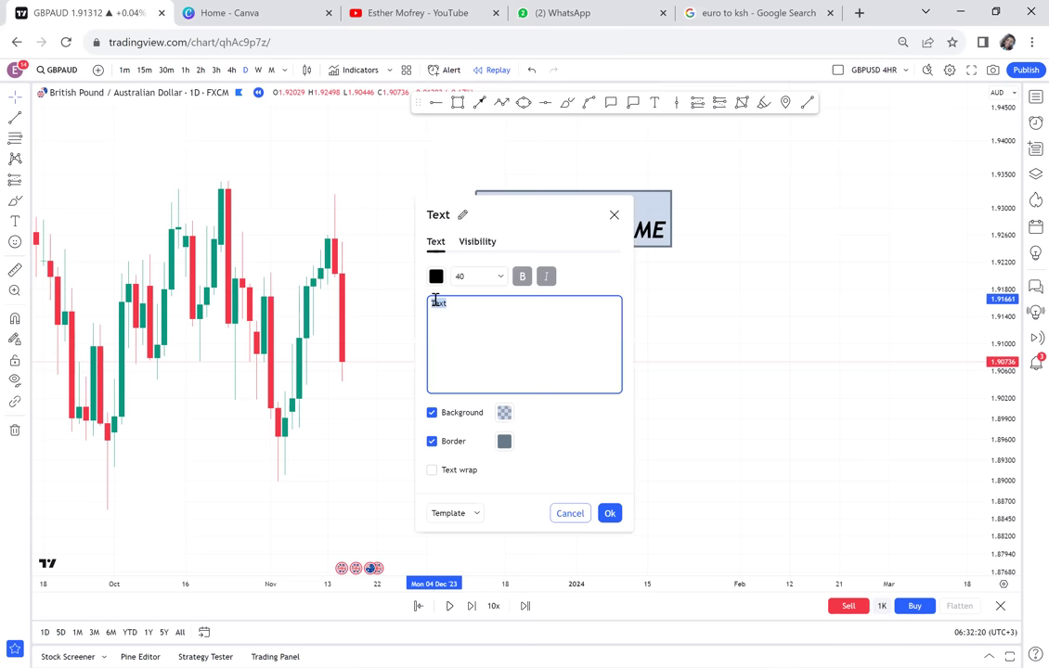
{"action": "type", "text": "ANAL"}
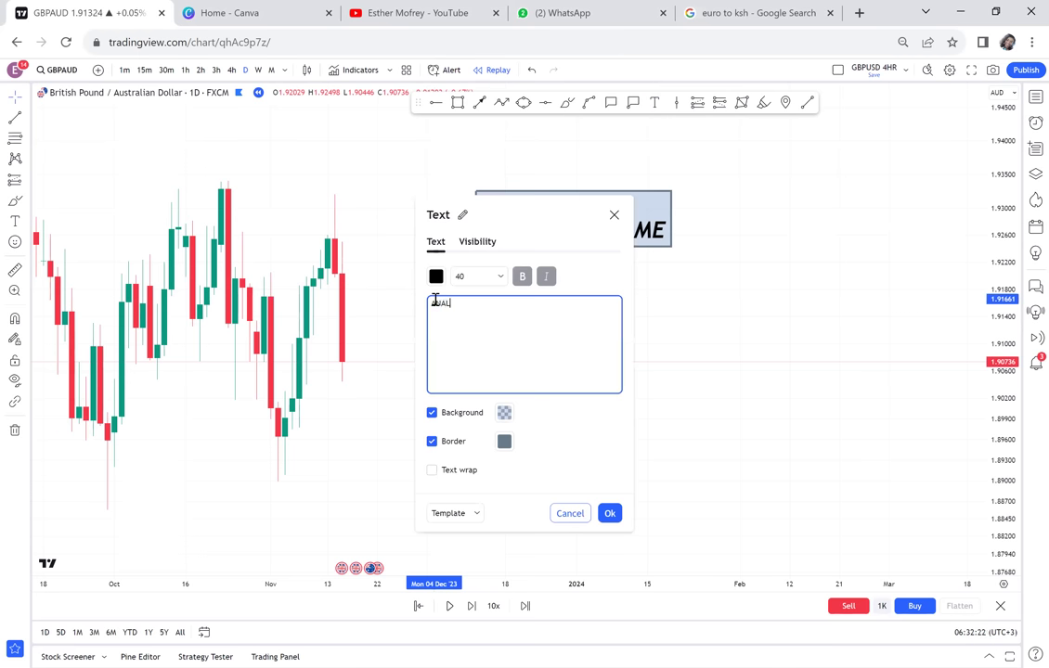
{"action": "type", "text": "YSIS USE DAILY "}
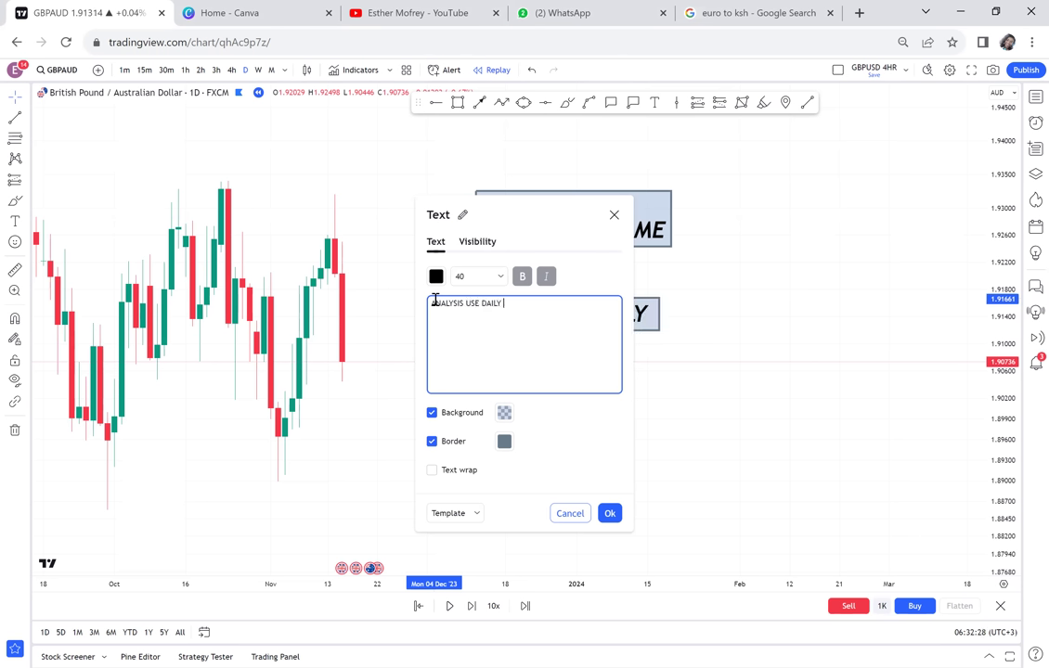
{"action": "type", "text": "TIMR"}
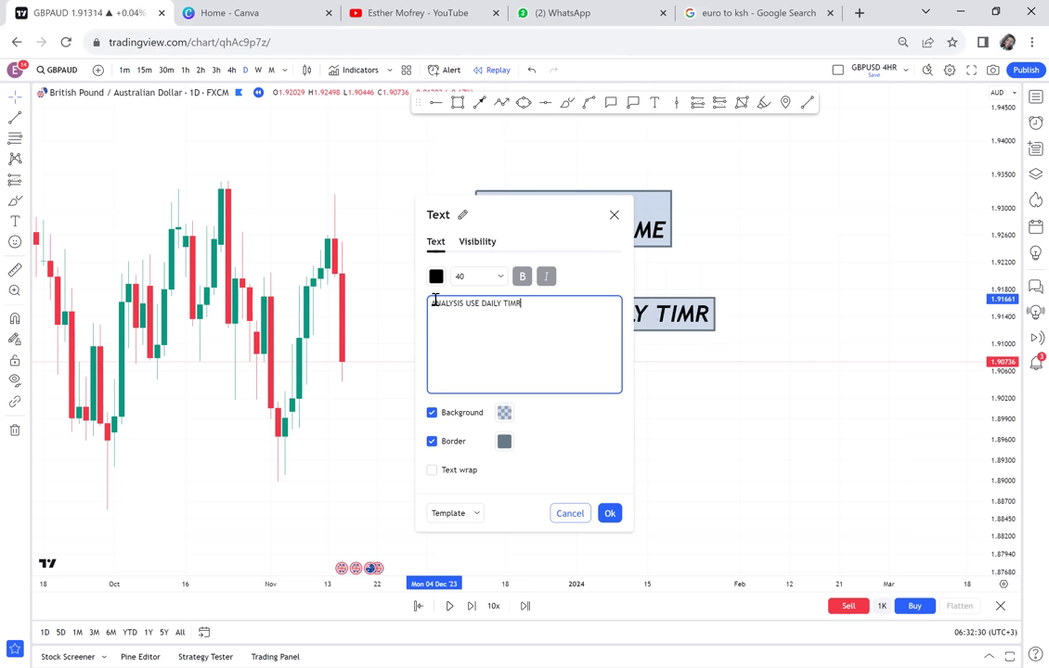
{"action": "key", "text": "BackSpace"}
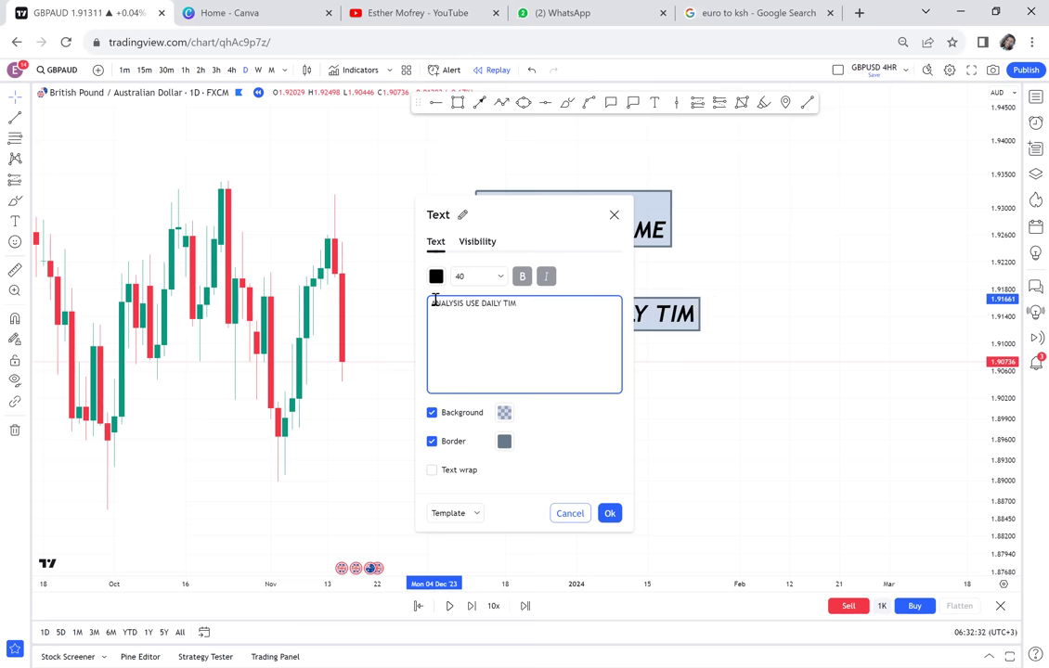
{"action": "type", "text": "EFRAME"}
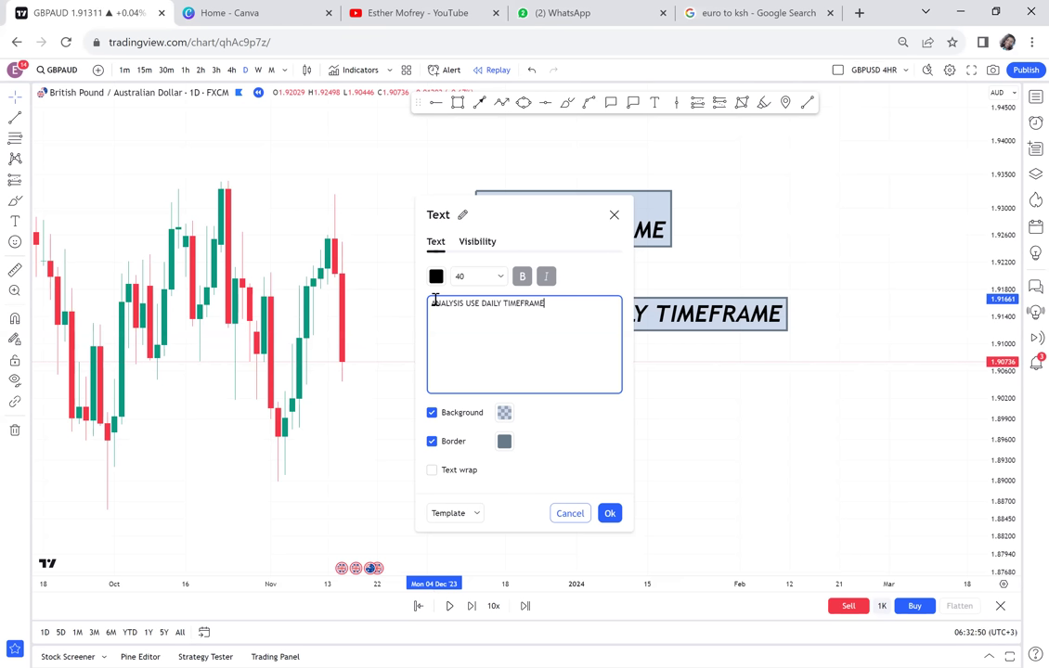
{"action": "left_click", "coordinate": [429, 302]}
{"action": "type", "text": "1."}
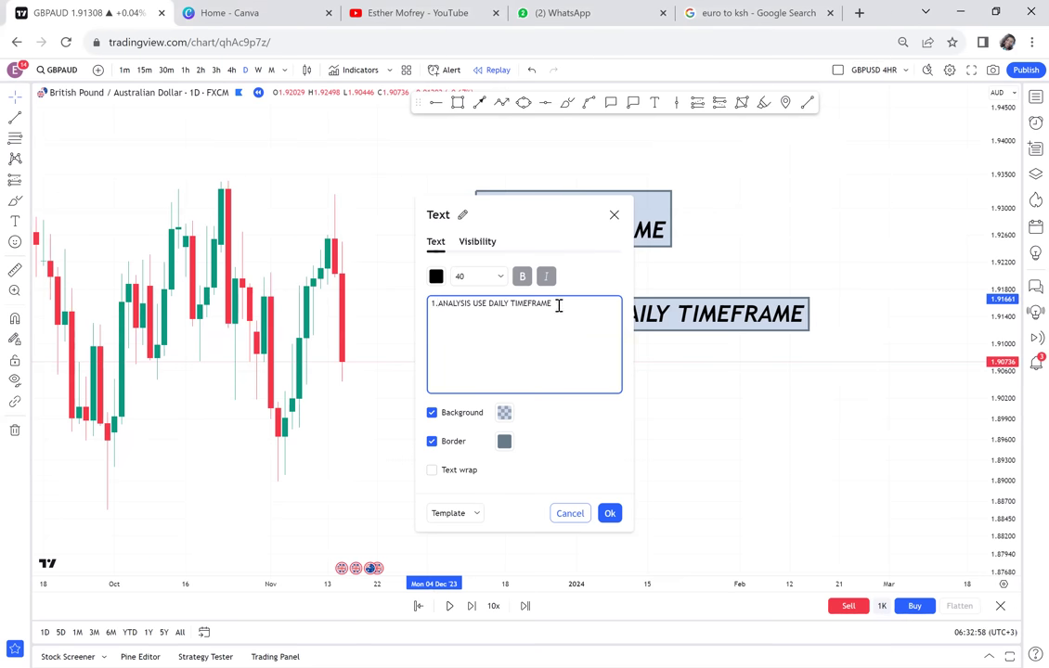
- Add the line "2. MAKE SURE 4 HR HAS NO PATTERN" to the note and shift the note slightly up and left
{"action": "key", "text": "Return"}
{"action": "type", "text": "2. MAKE SURE 4 HR "}
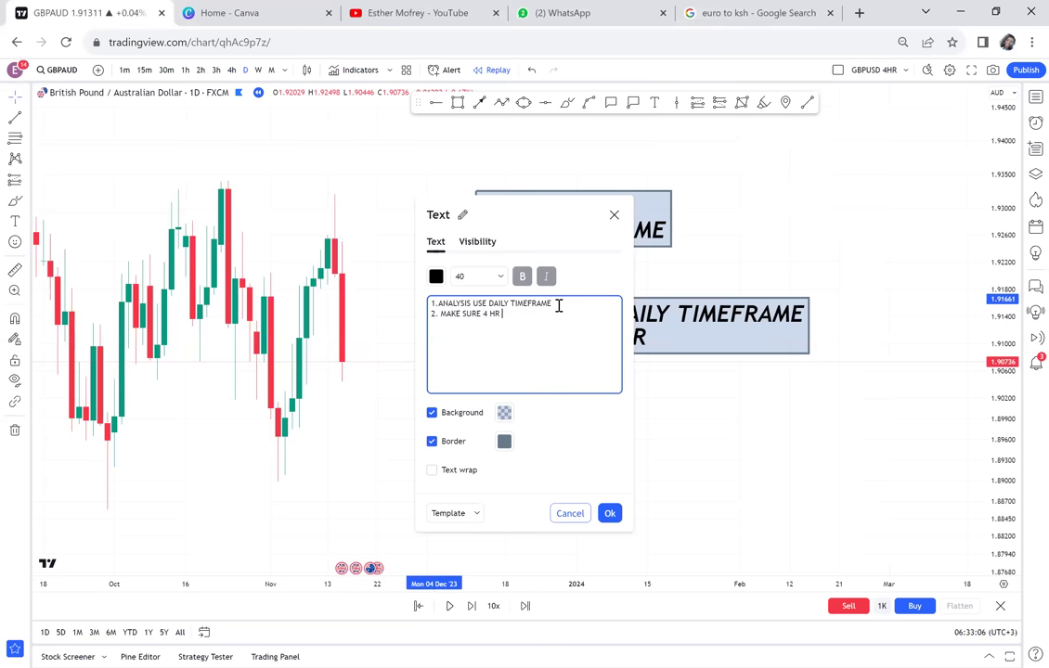
{"action": "type", "text": "HAS "}
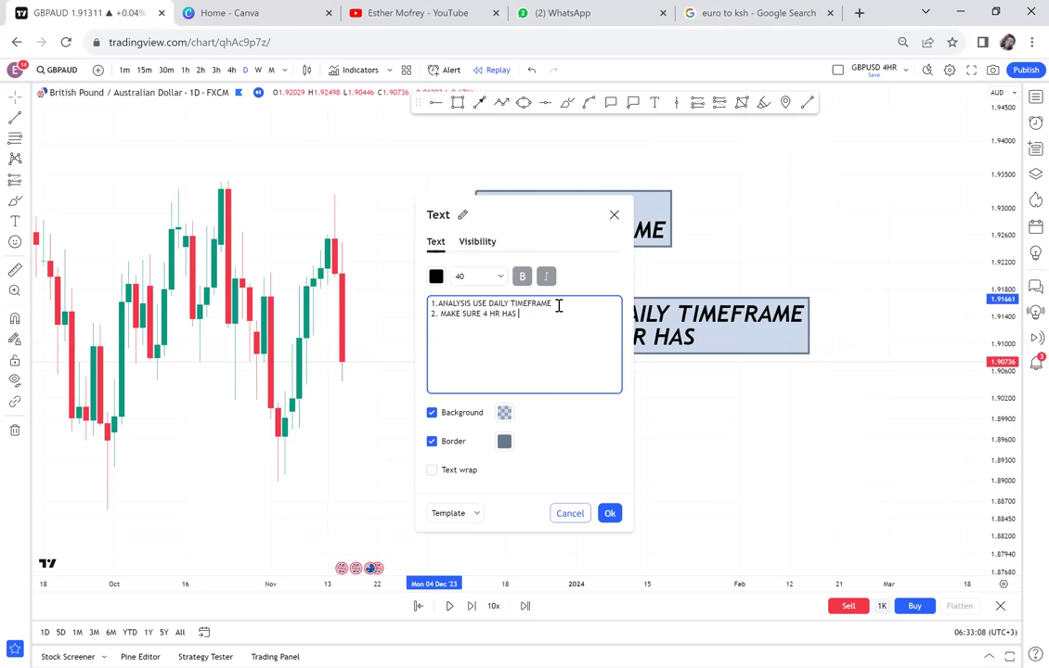
{"action": "type", "text": "NO PATT"}
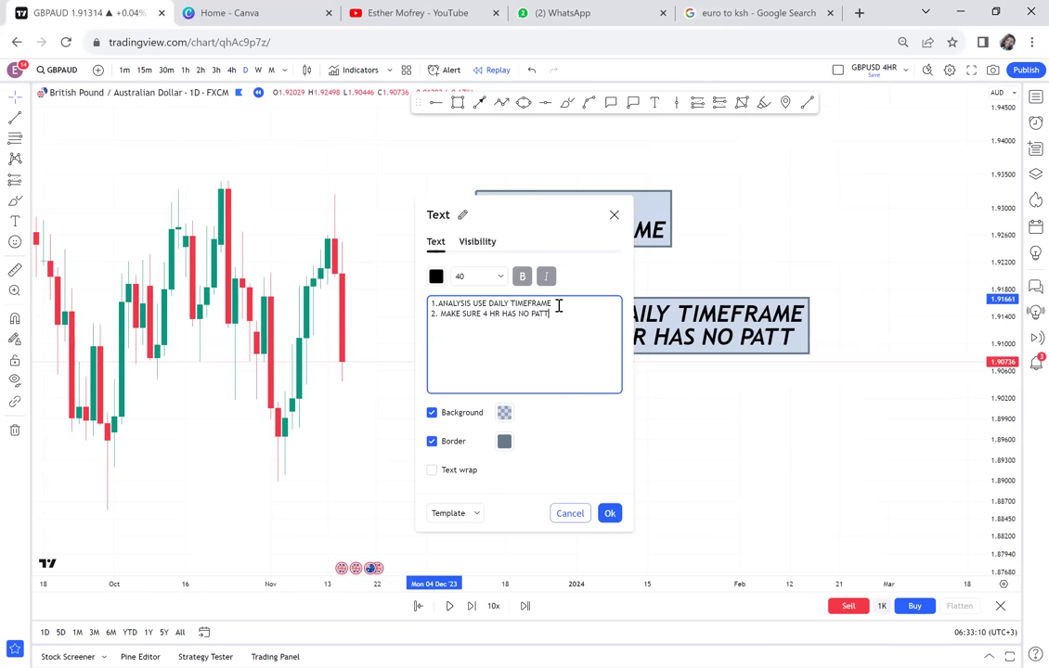
{"action": "type", "text": "ERN"}
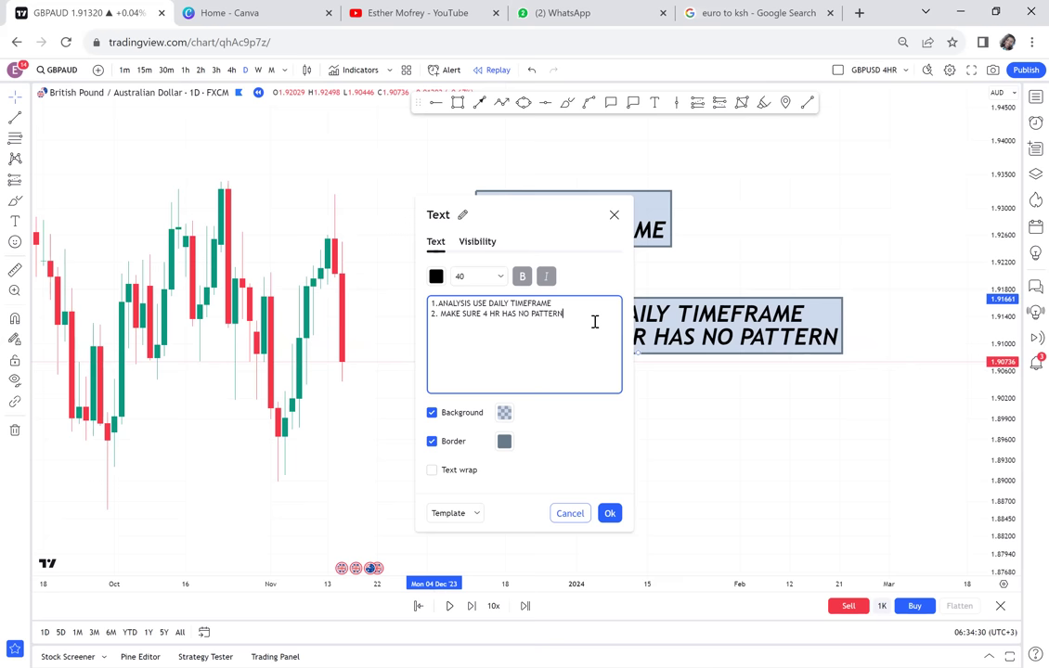
{"action": "left_click", "coordinate": [807, 212]}
{"action": "left_click_drag", "start_coordinate": [685, 315], "coordinate": [679, 308]}
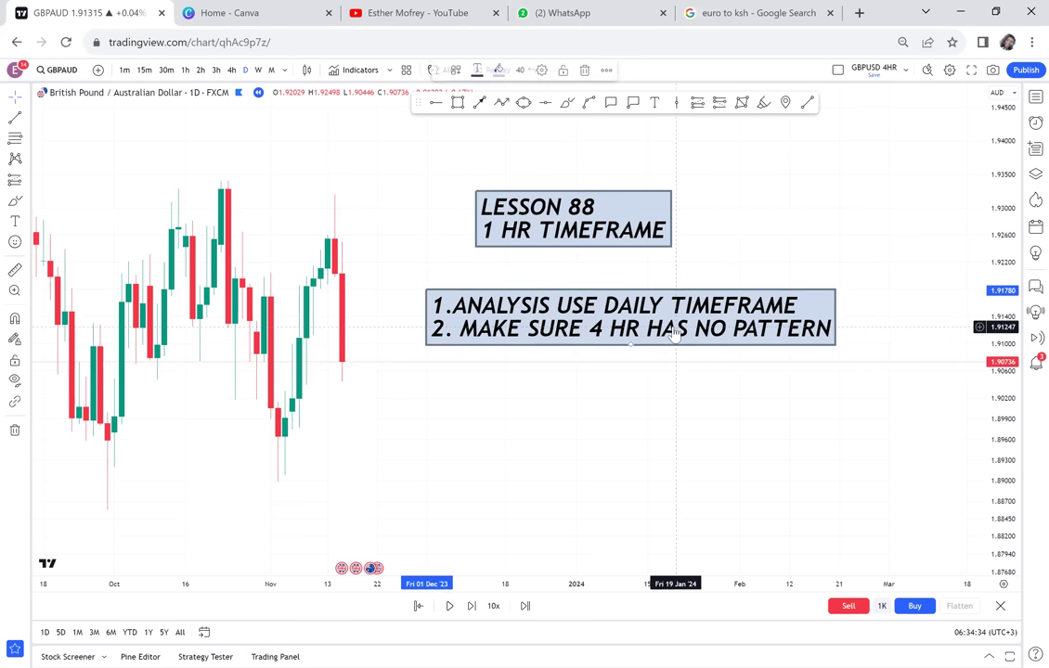
- Add a third line, "3. ONLY TRADE 2 PATTERNS", to the numbered note
{"action": "double_click", "coordinate": [679, 308]}
{"action": "left_click", "coordinate": [585, 308]}
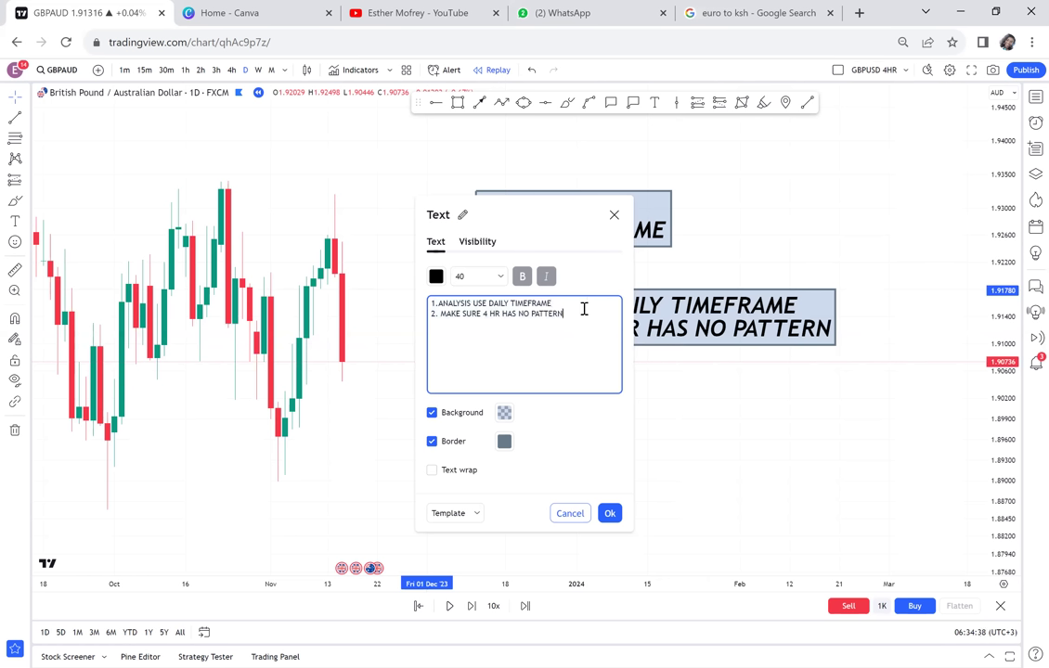
{"action": "key", "text": "Return"}
{"action": "type", "text": "3. "}
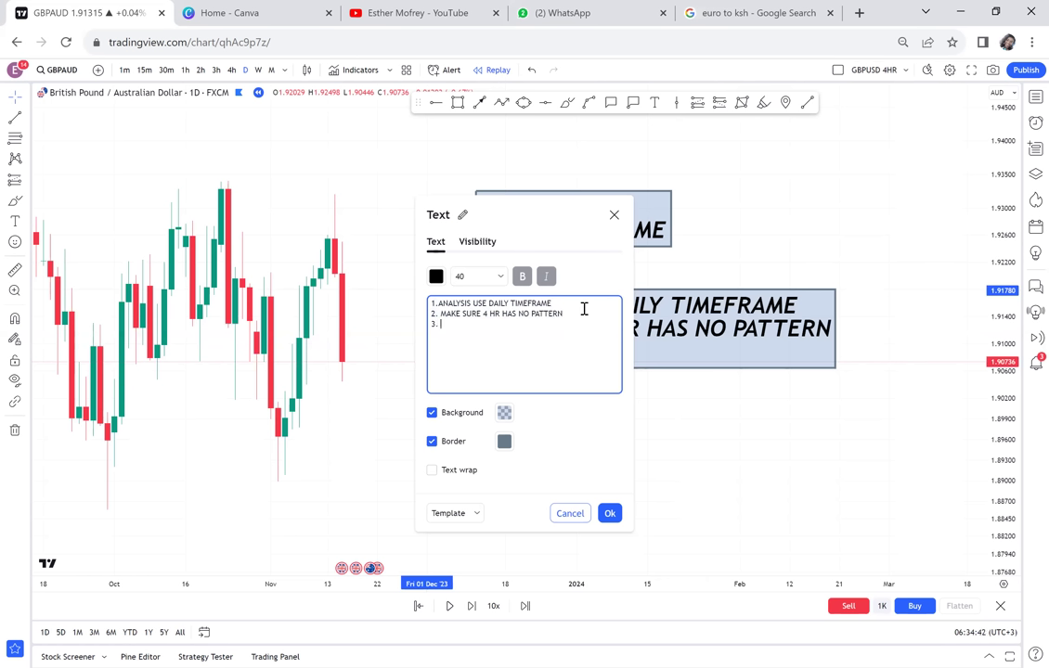
{"action": "type", "text": "ONLY TRADE 2 "}
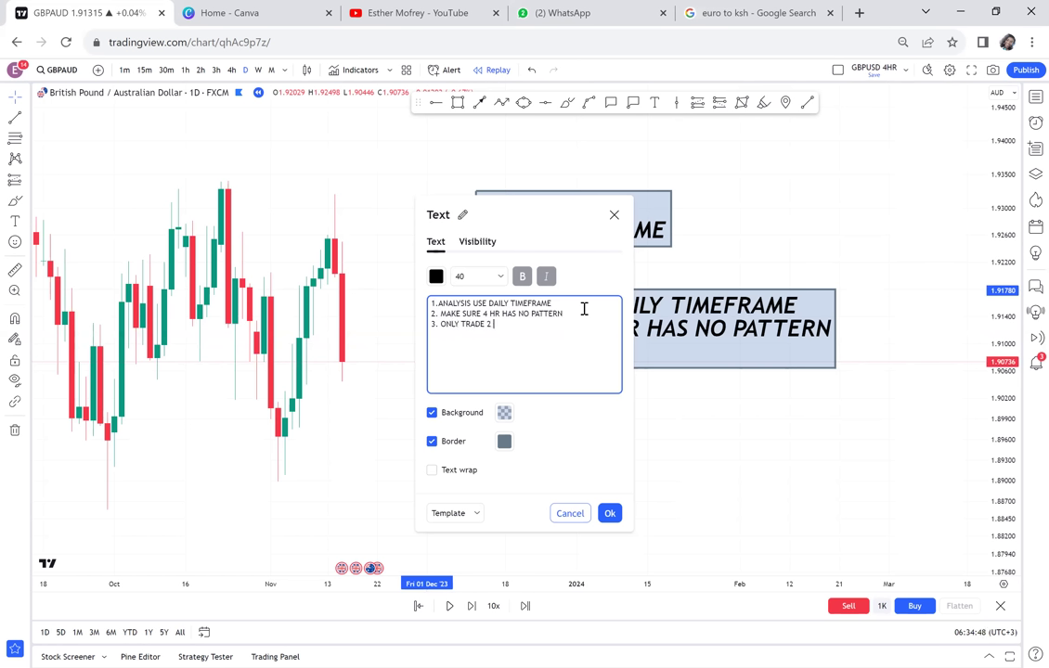
{"action": "type", "text": "PATTERNS"}
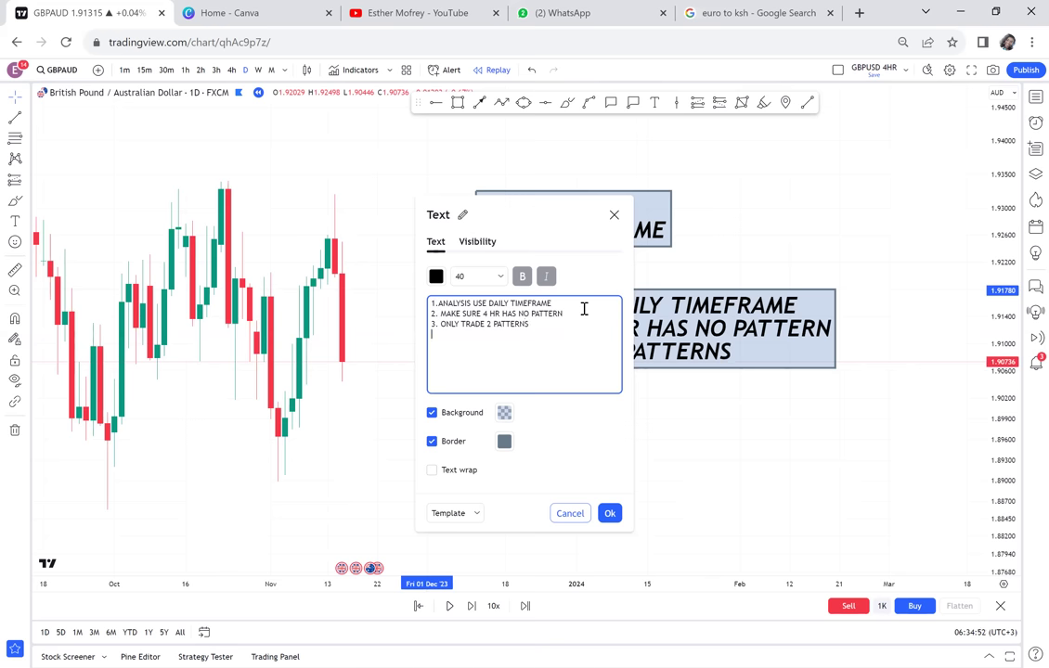
- Add the lines "A) DOUBLE TOP" and "B) DOUBLE BOTTOM" to the note, then shift the note slightly right
{"action": "key", "text": "Return"}
{"action": "type", "text": "4"}
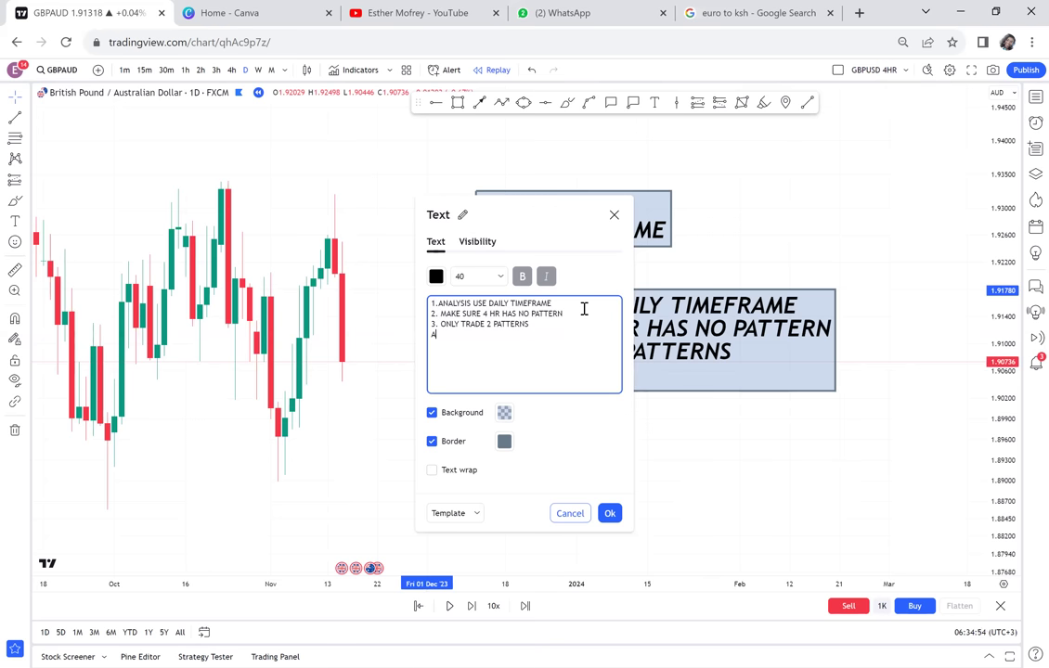
{"action": "type", "text": ") DOUBLE TOPB"}
{"action": "key", "text": "BackSpace"}
{"action": "key", "text": "Return"}
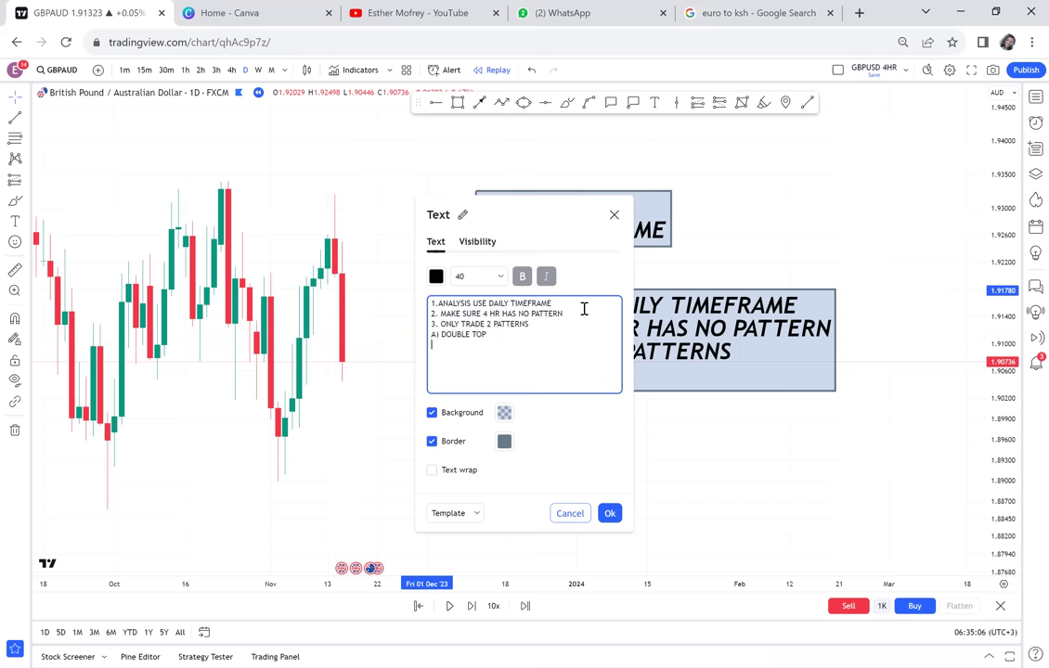
{"action": "type", "text": "B"}
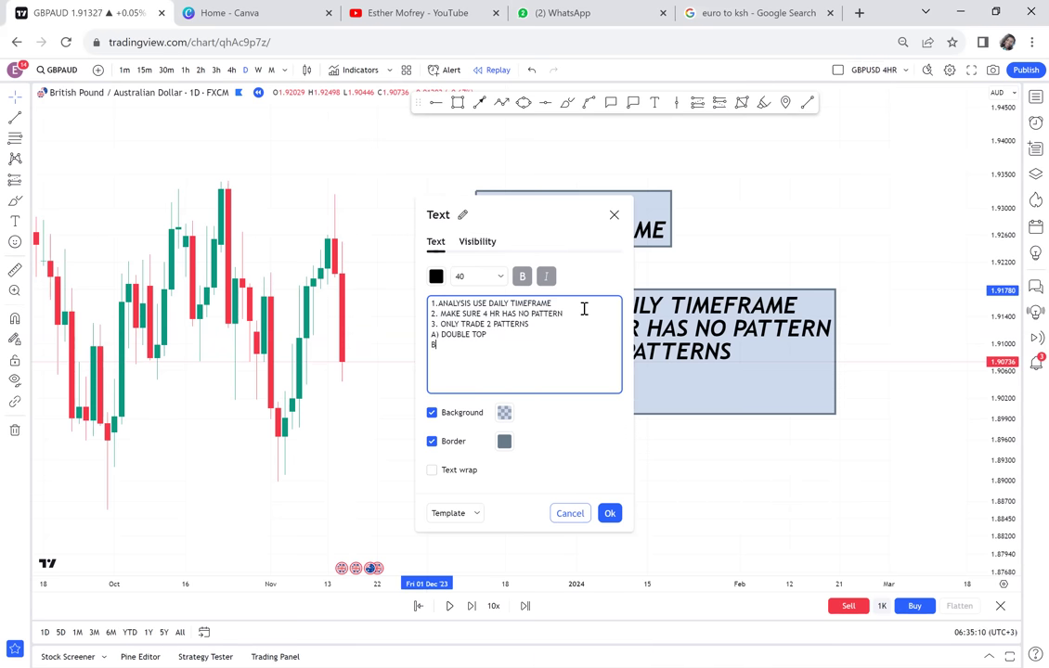
{"action": "type", "text": ") DOUBLE BOTTOM"}
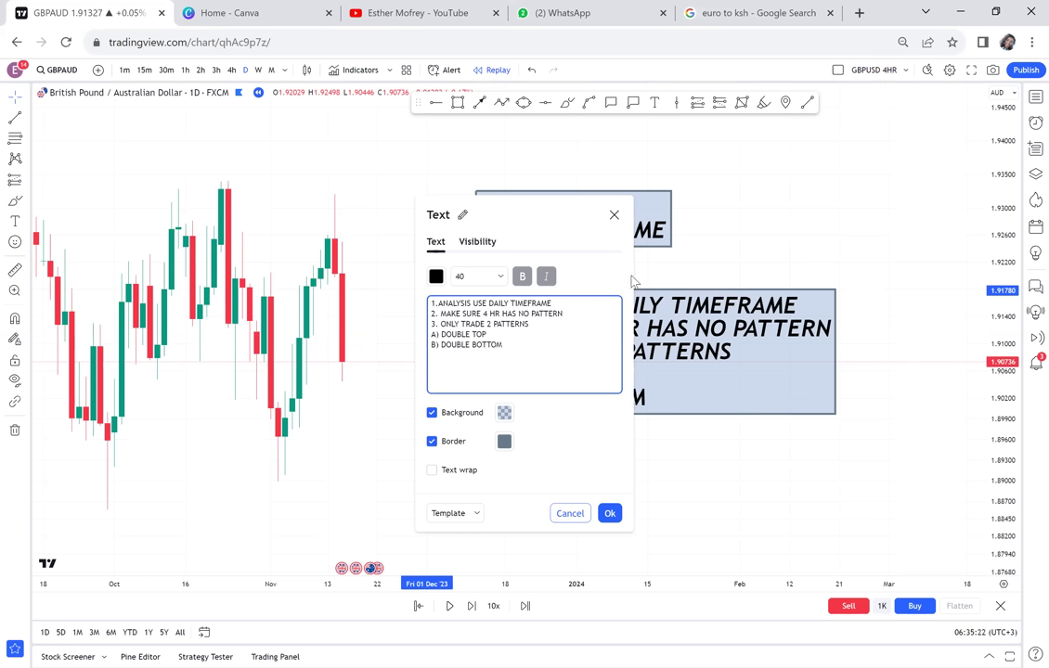
{"action": "left_click", "coordinate": [767, 237]}
{"action": "left_click_drag", "start_coordinate": [647, 359], "coordinate": [677, 357]}
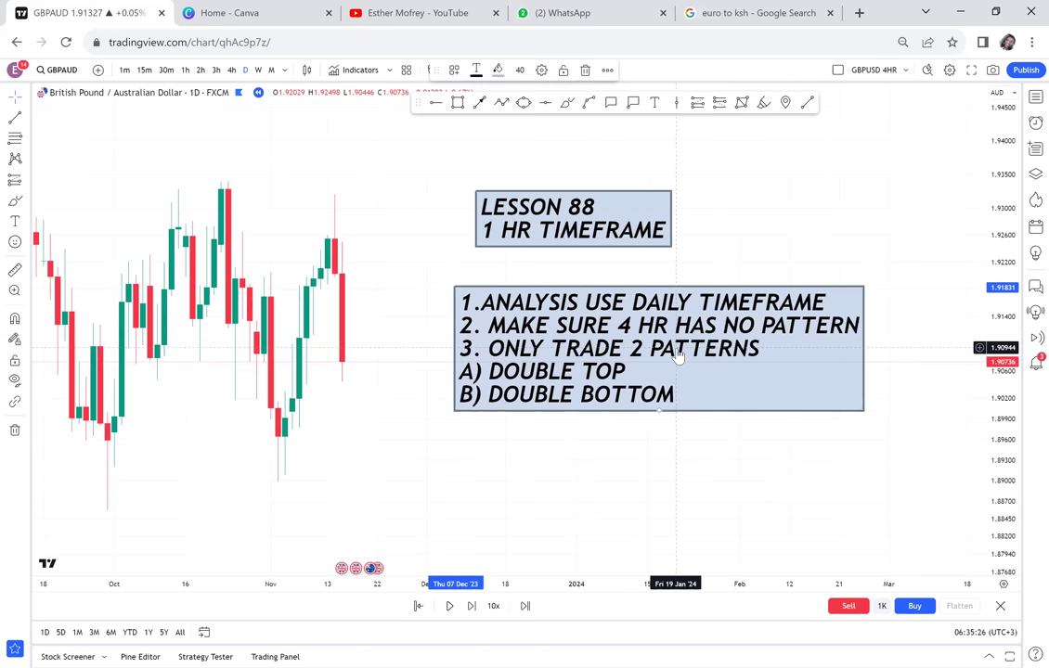
- Draw a horizontal ray at about 1.88974 along the early November low of the daily candles
{"action": "left_click_drag", "start_coordinate": [702, 175], "coordinate": [715, 170]}
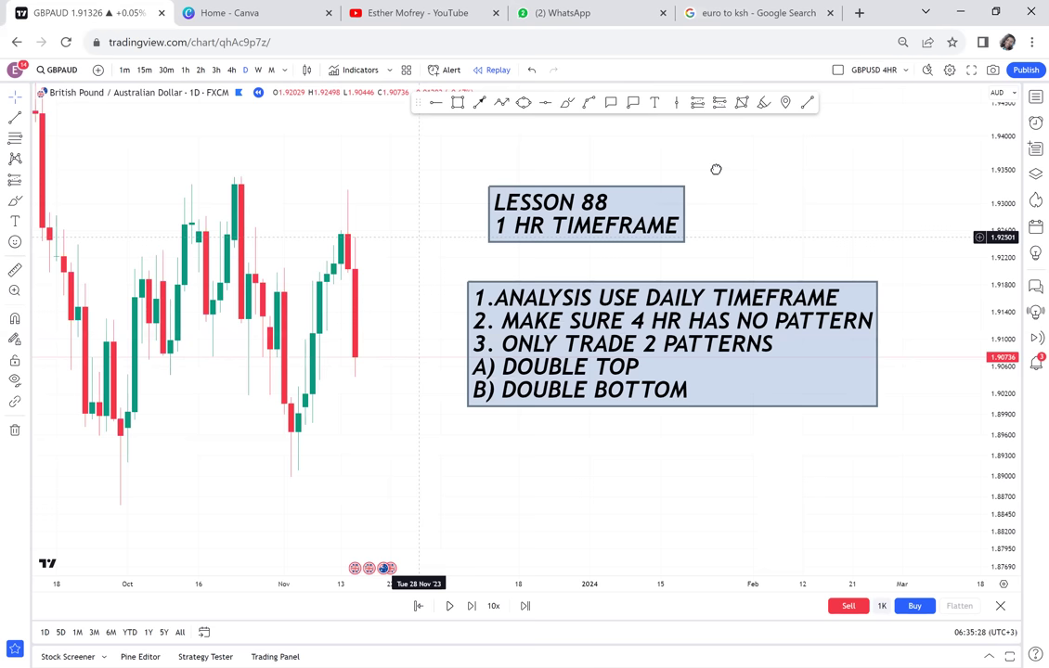
{"action": "scroll", "coordinate": [771, 209], "scroll_direction": "left", "scroll_amount": 5}
{"action": "scroll", "coordinate": [637, 388], "scroll_direction": "left", "scroll_amount": 1}
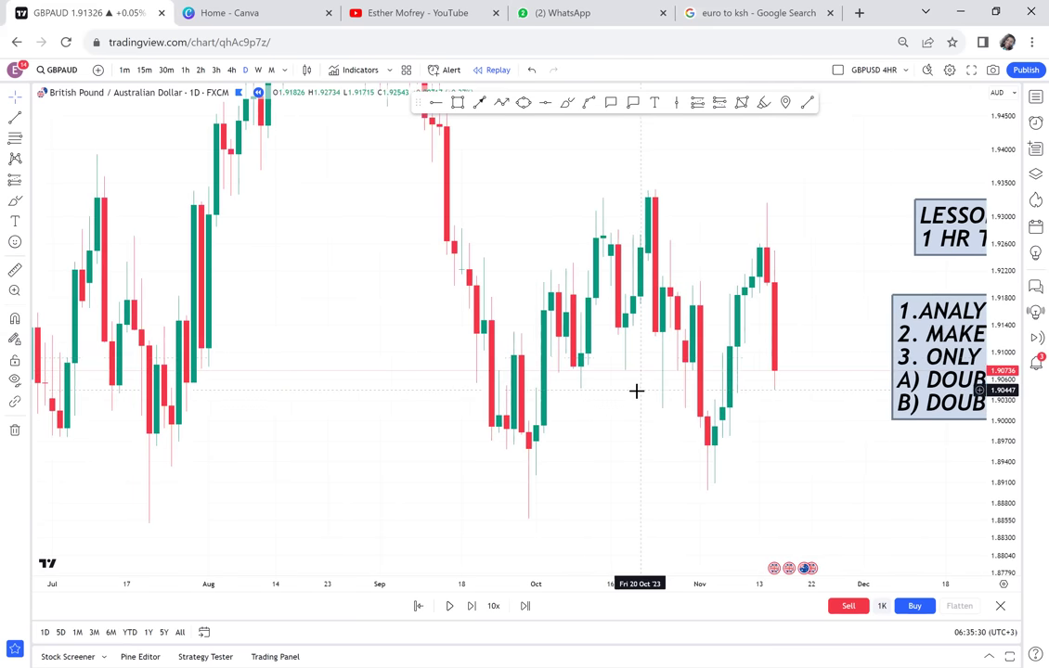
{"action": "left_click_drag", "start_coordinate": [777, 367], "coordinate": [664, 339]}
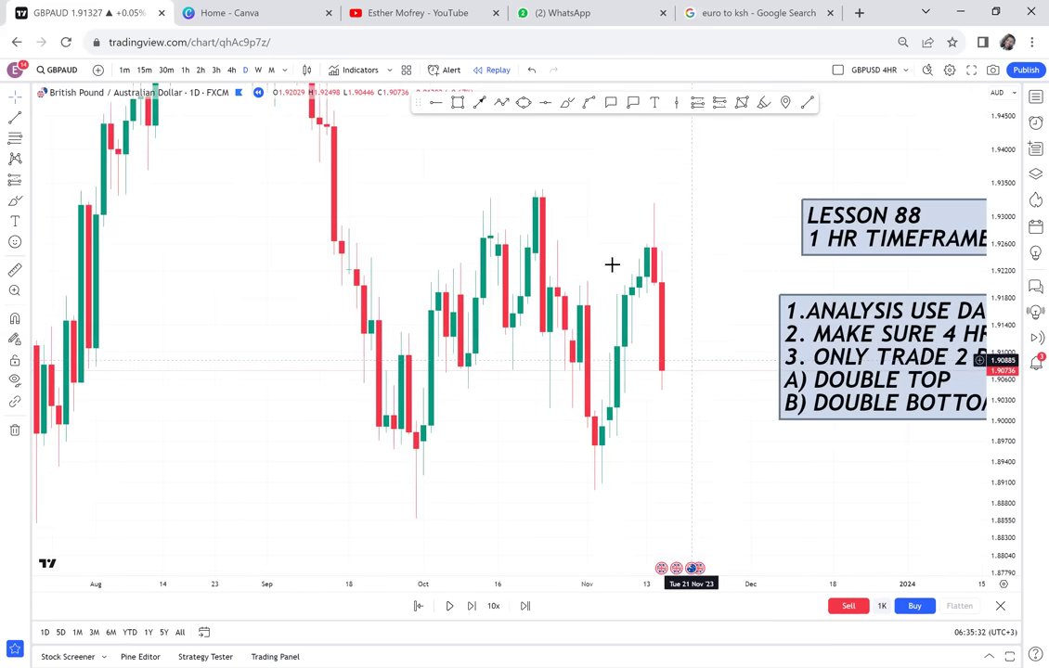
{"action": "left_click_drag", "start_coordinate": [611, 265], "coordinate": [583, 245]}
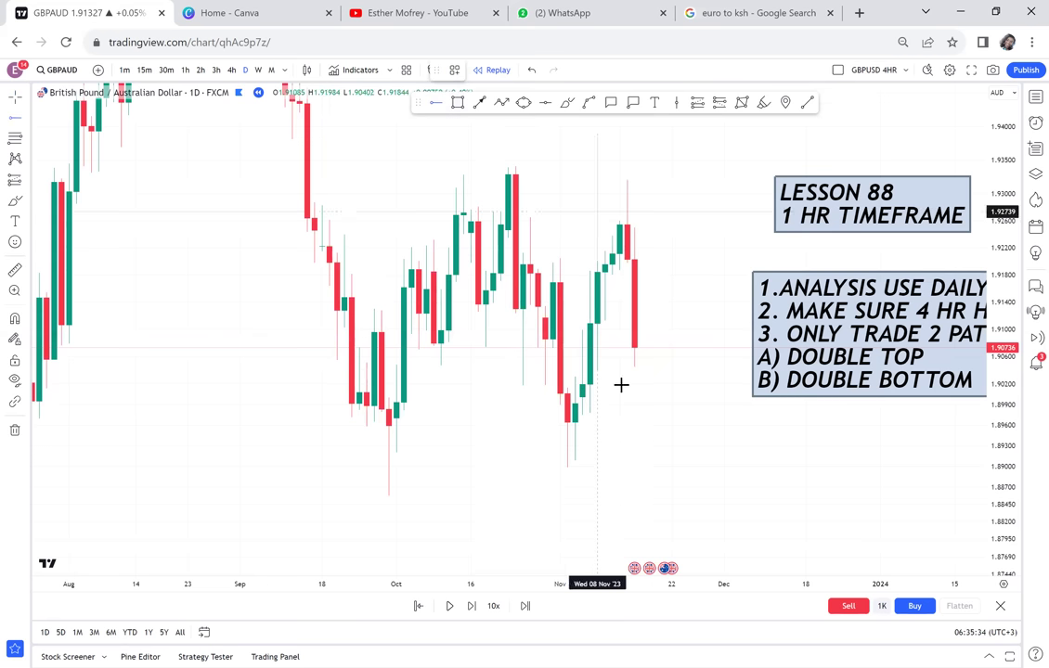
{"action": "left_click", "coordinate": [492, 469]}
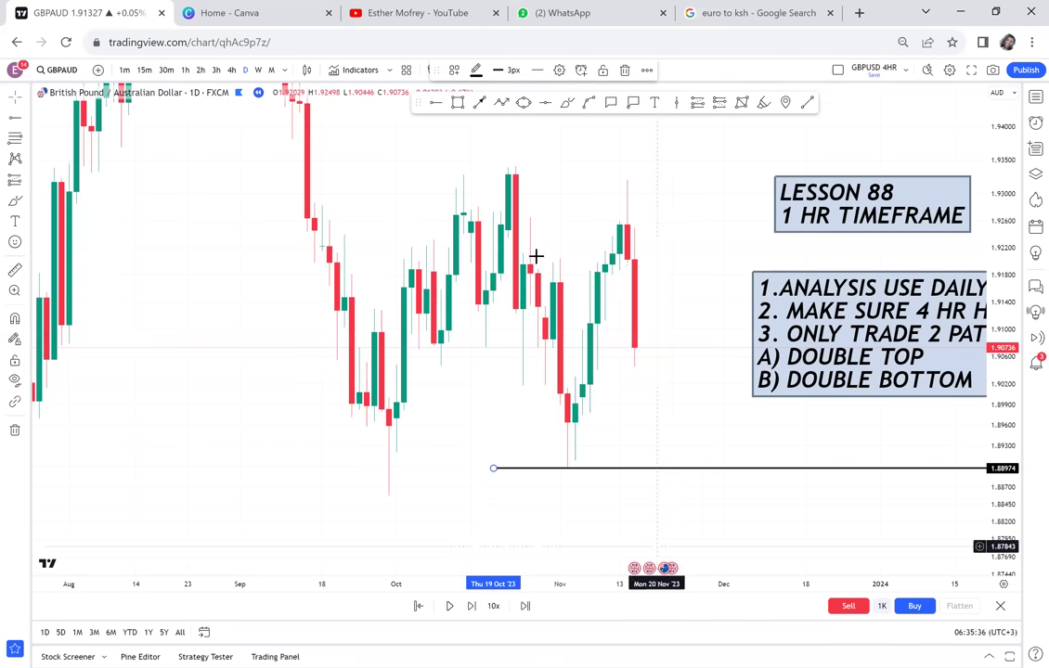
- Draw a narrow rectangle just after the last candle, from about 1.90279 down to 1.88665, crossing the horizontal ray
{"action": "left_click", "coordinate": [457, 103]}
{"action": "left_click_drag", "start_coordinate": [649, 379], "coordinate": [672, 489]}
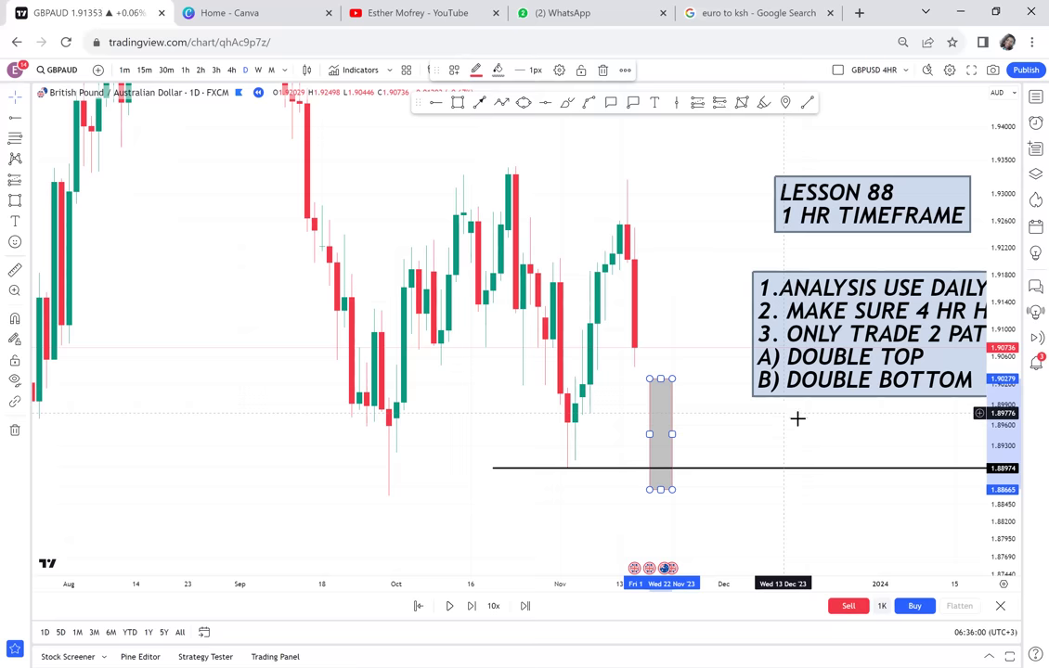
{"action": "left_click", "coordinate": [821, 436]}
- Delete the grey rectangle and the horizontal ray from the chart
{"action": "left_click_drag", "start_coordinate": [655, 443], "coordinate": [480, 421]}
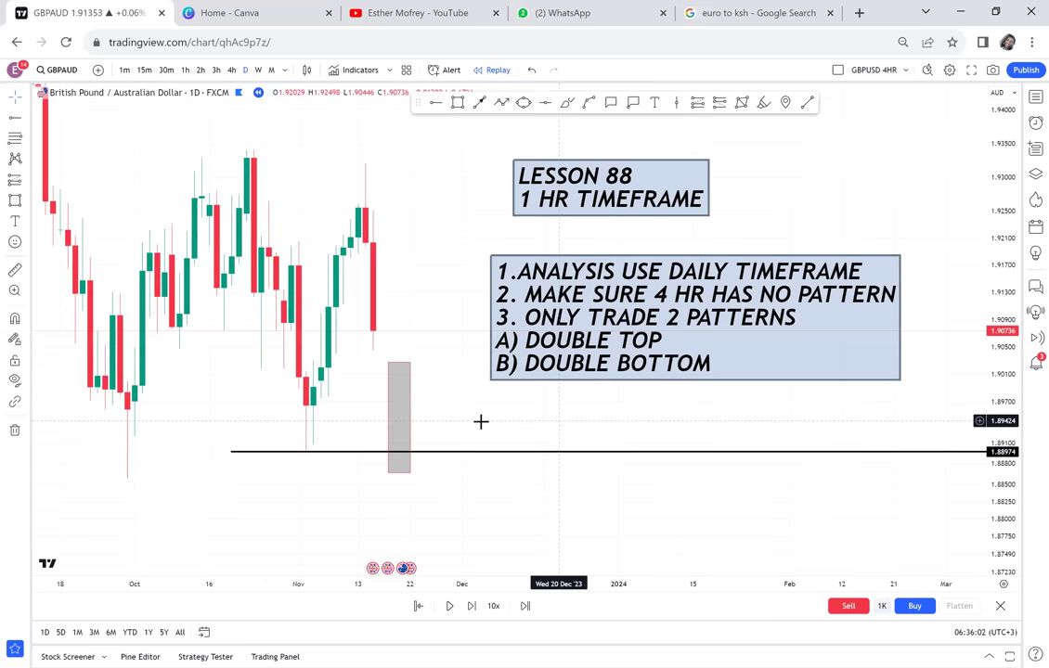
{"action": "left_click", "coordinate": [403, 388]}
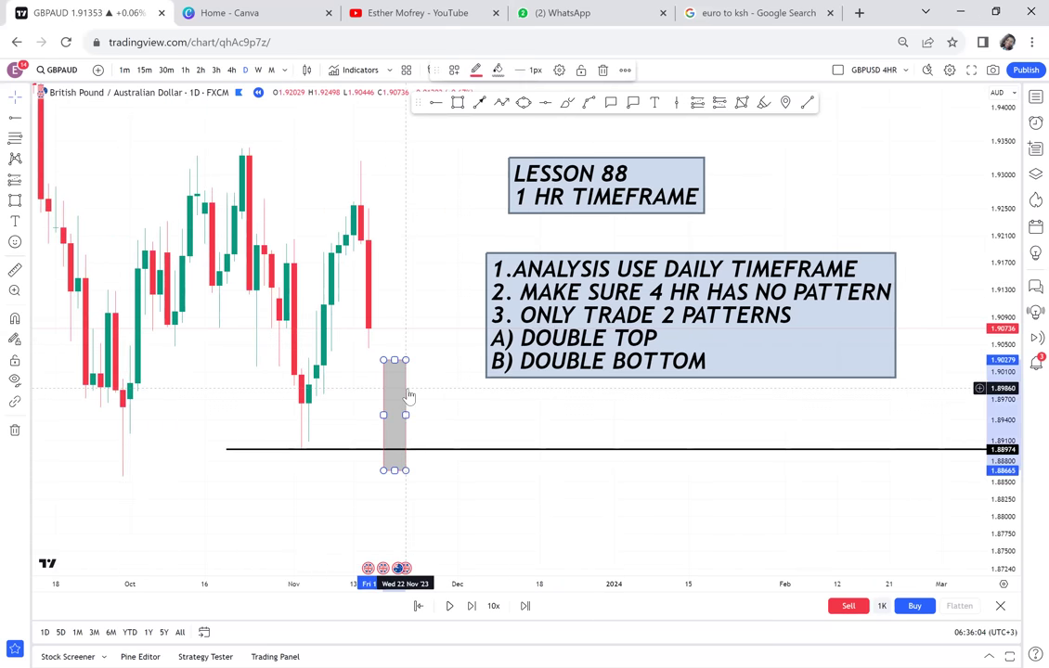
{"action": "key", "text": "Delete"}
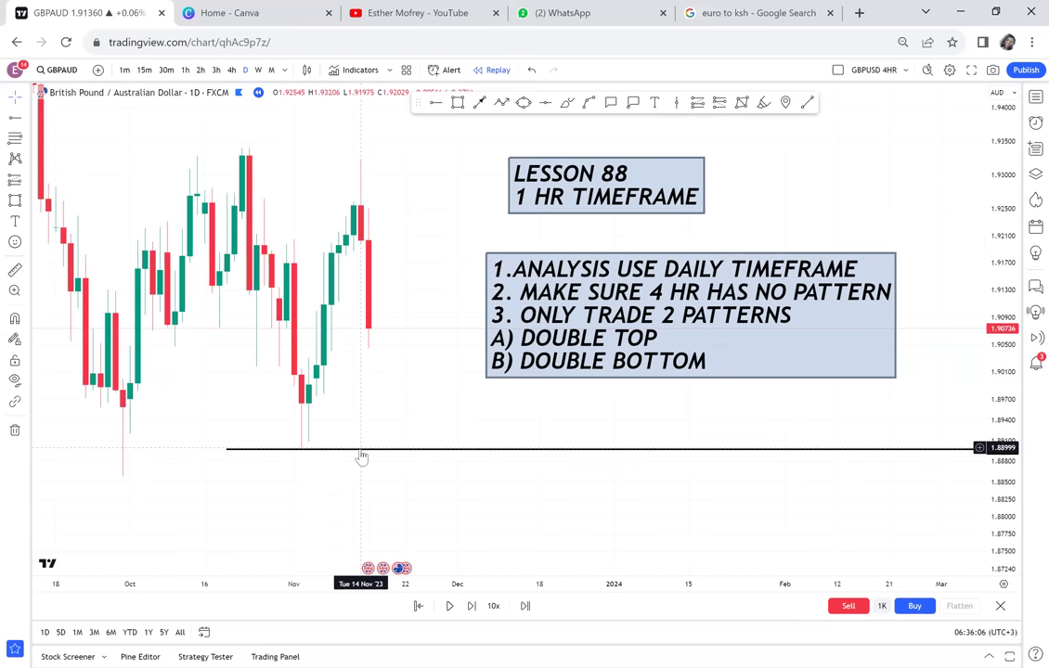
{"action": "left_click", "coordinate": [361, 456]}
{"action": "key", "text": "Delete"}
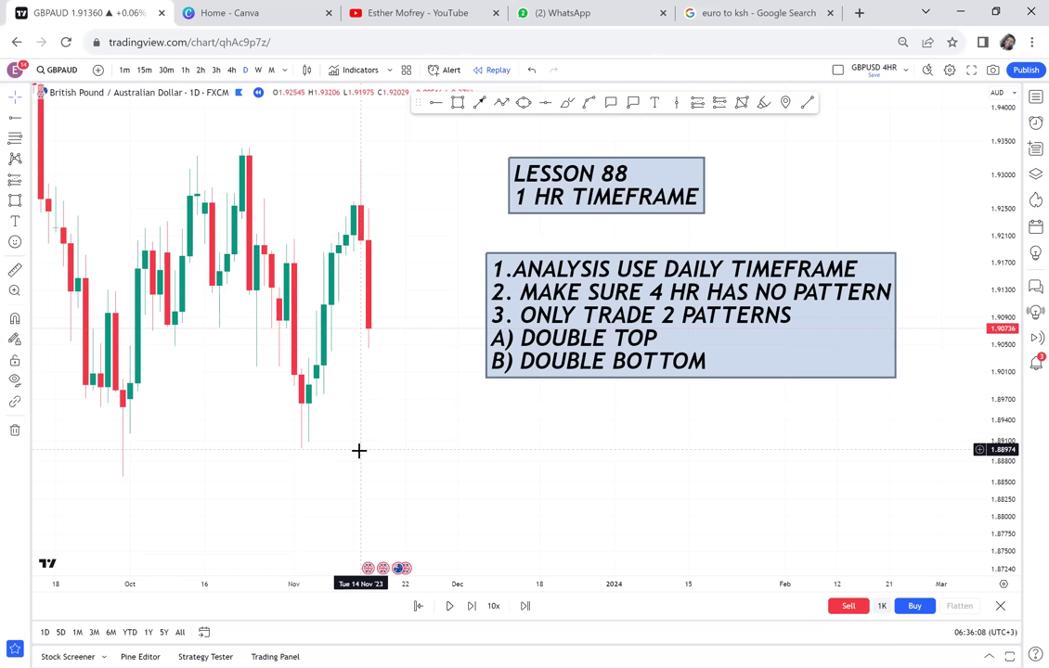
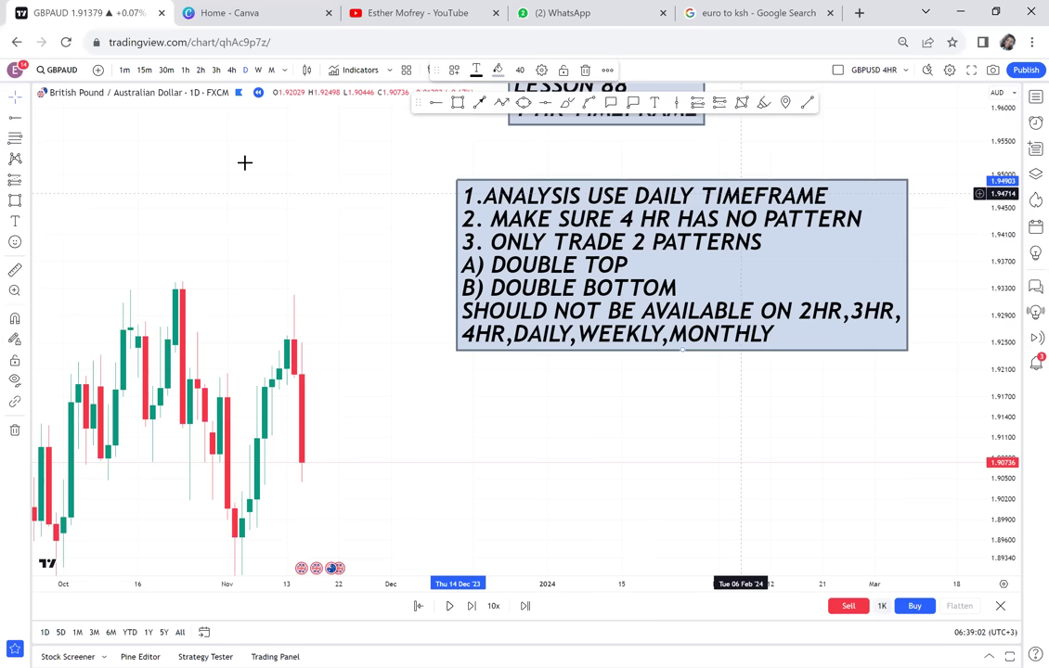
{"action": "left_click", "coordinate": [313, 275]}
{"action": "left_click_drag", "start_coordinate": [314, 274], "coordinate": [679, 349]}
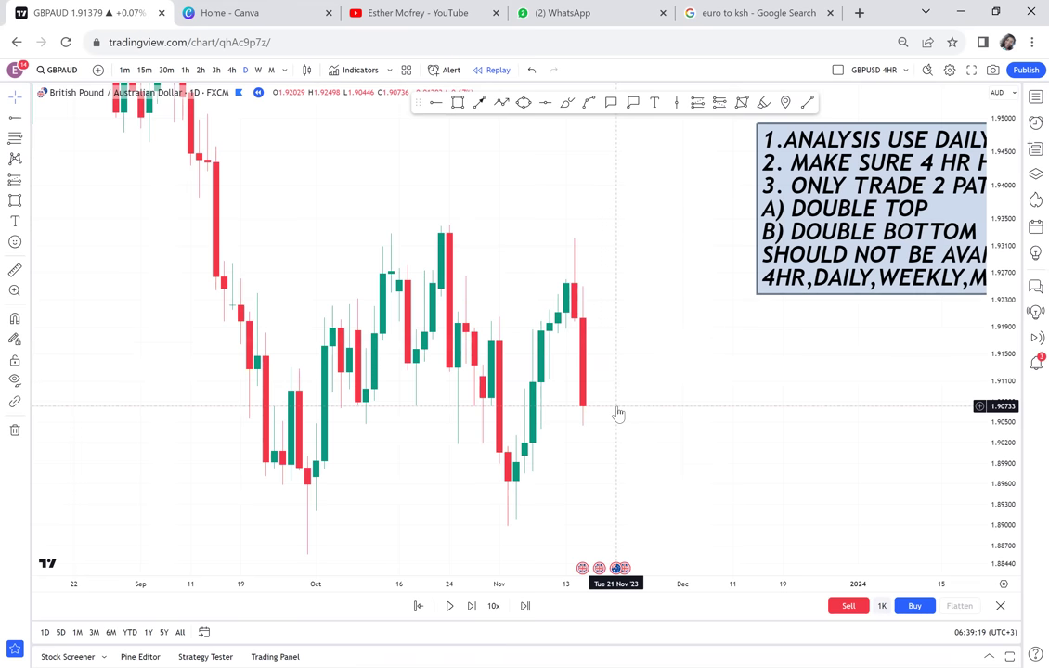
- Draw a rectangle zone from 20 October to 4 December 2023, spanning about 1.92645 down to 1.91949
{"action": "left_click", "coordinate": [458, 103]}
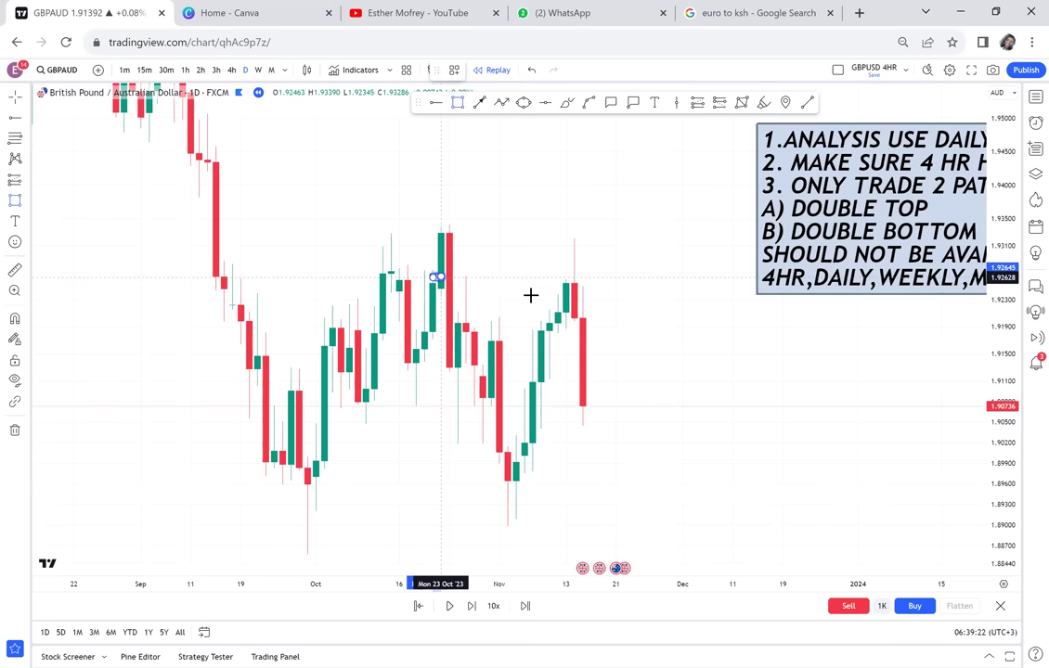
{"action": "left_click", "coordinate": [433, 276]}
{"action": "left_click", "coordinate": [691, 323]}
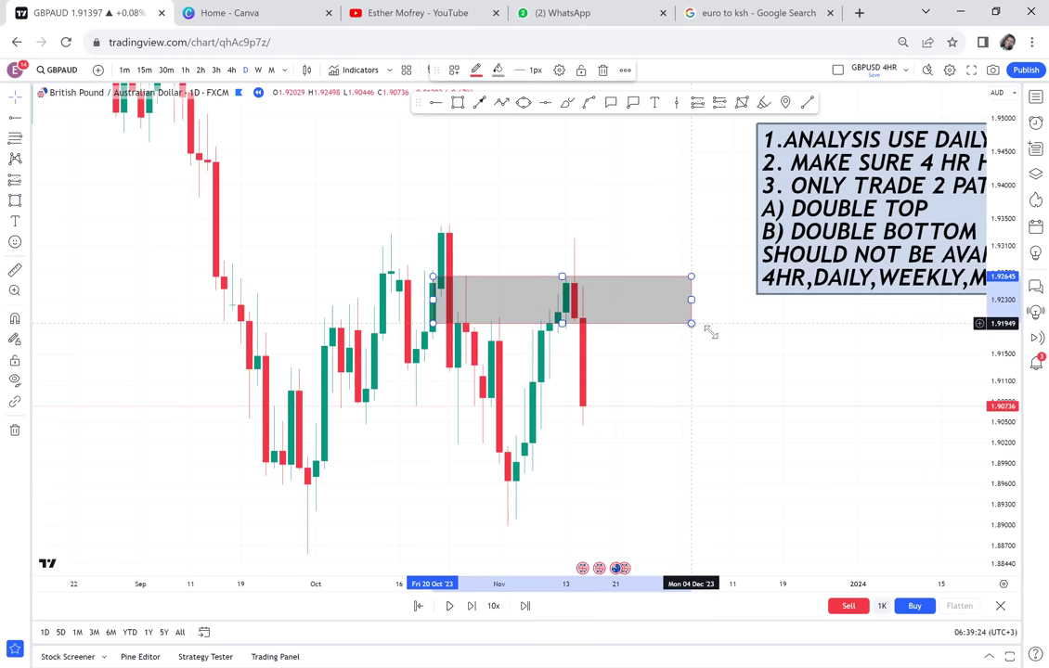
- Mark the two tops inside the grey zone, in late October and mid-November, with an ellipse each
{"action": "left_click_drag", "start_coordinate": [732, 352], "coordinate": [679, 381]}
{"action": "scroll", "coordinate": [679, 380], "scroll_direction": "up", "scroll_amount": 1}
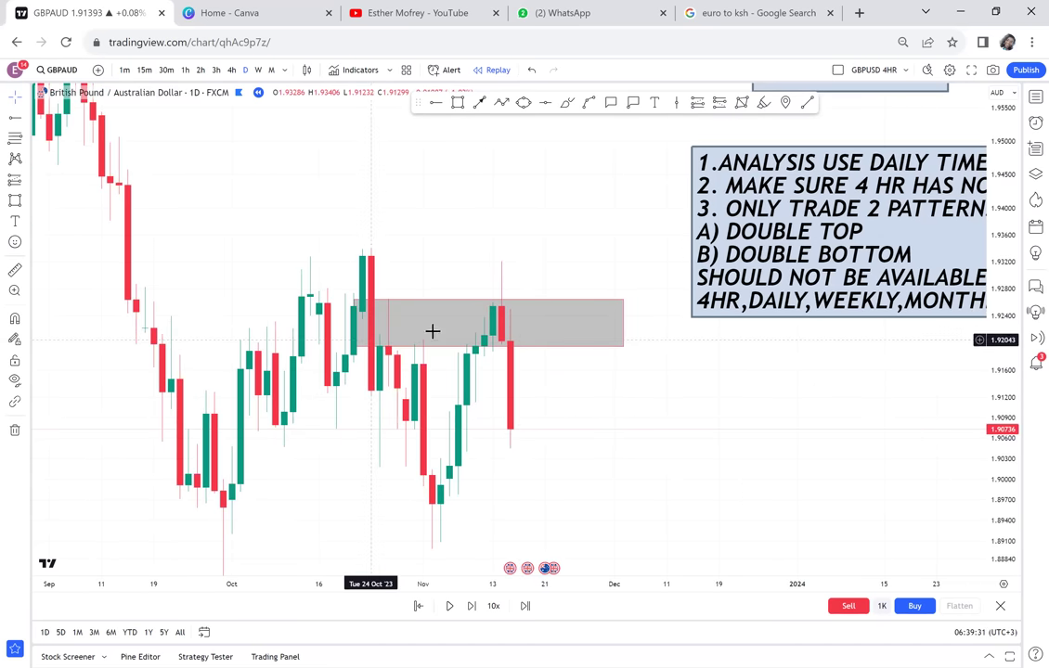
{"action": "left_click", "coordinate": [524, 102]}
{"action": "left_click", "coordinate": [361, 332]}
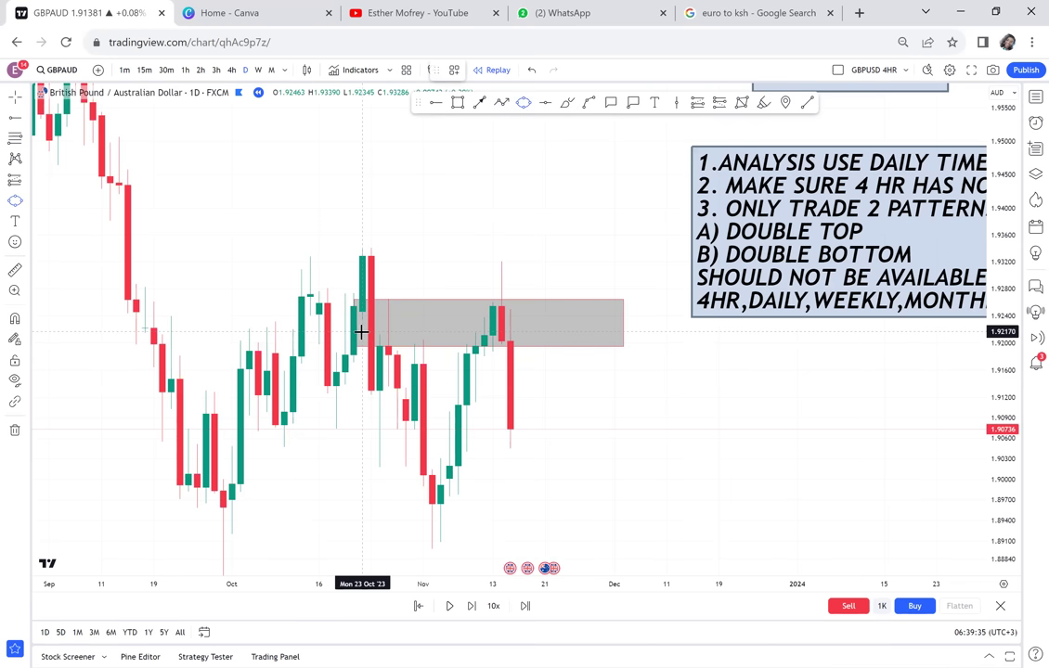
{"action": "left_click", "coordinate": [415, 303]}
{"action": "left_click", "coordinate": [427, 327]}
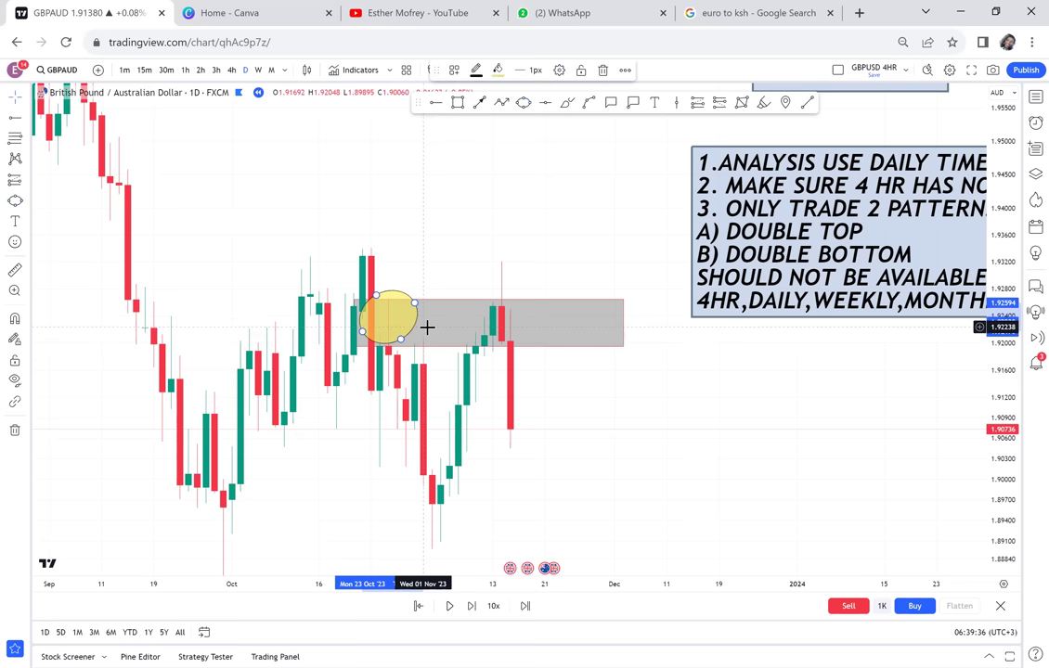
{"action": "left_click", "coordinate": [523, 102]}
{"action": "left_click", "coordinate": [475, 309]}
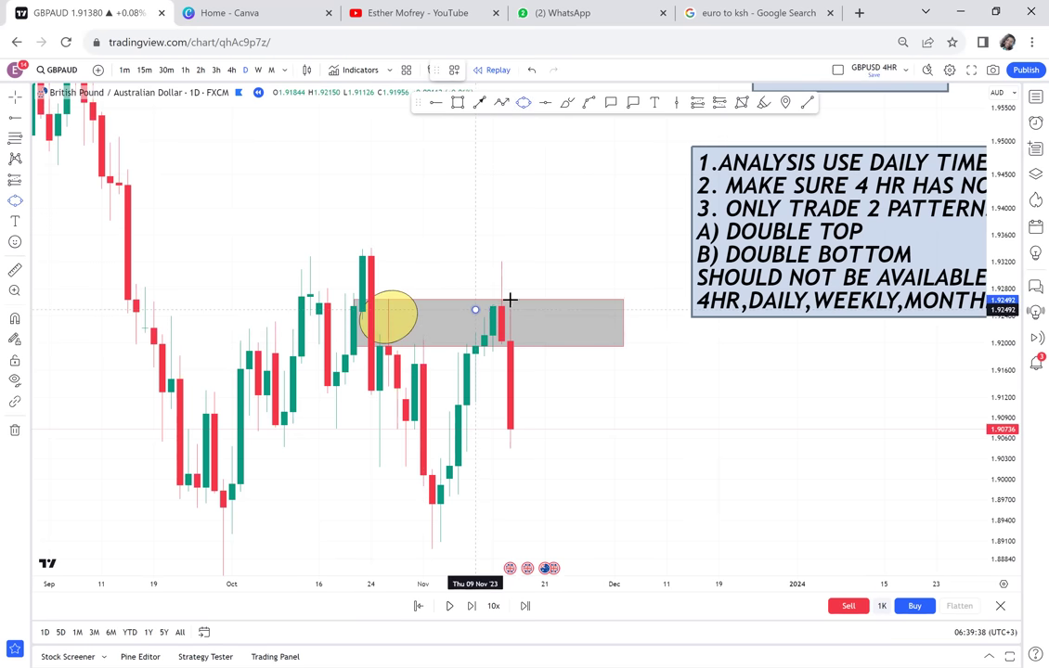
{"action": "left_click", "coordinate": [519, 298]}
{"action": "left_click", "coordinate": [530, 306]}
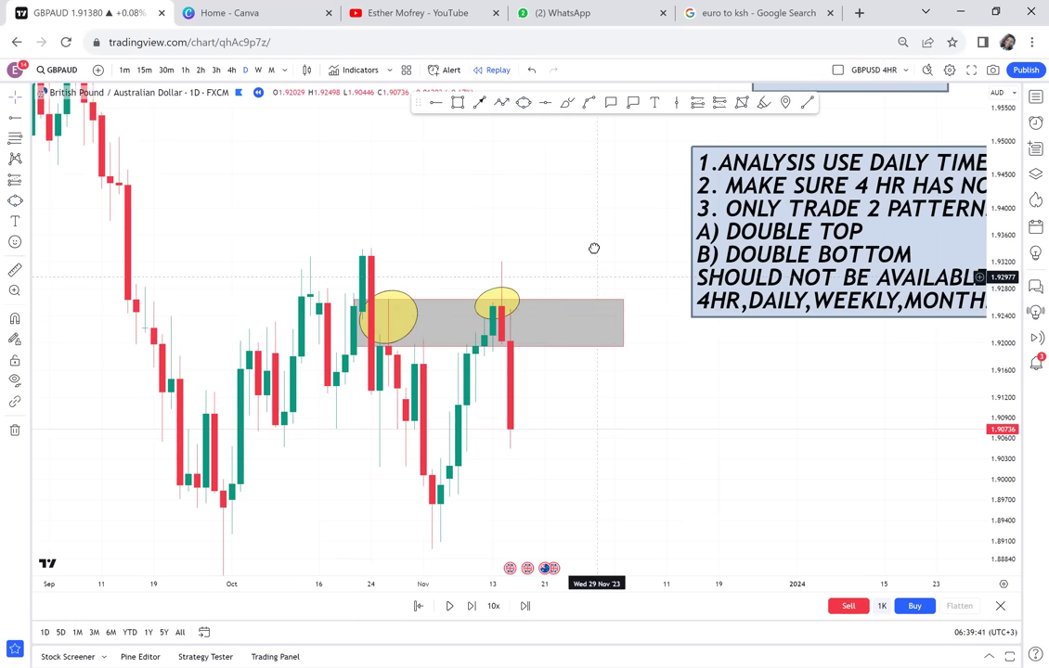
- Measure the price drop from the grey zone's upper edge down to the early November low
{"action": "left_click_drag", "start_coordinate": [594, 246], "coordinate": [589, 212]}
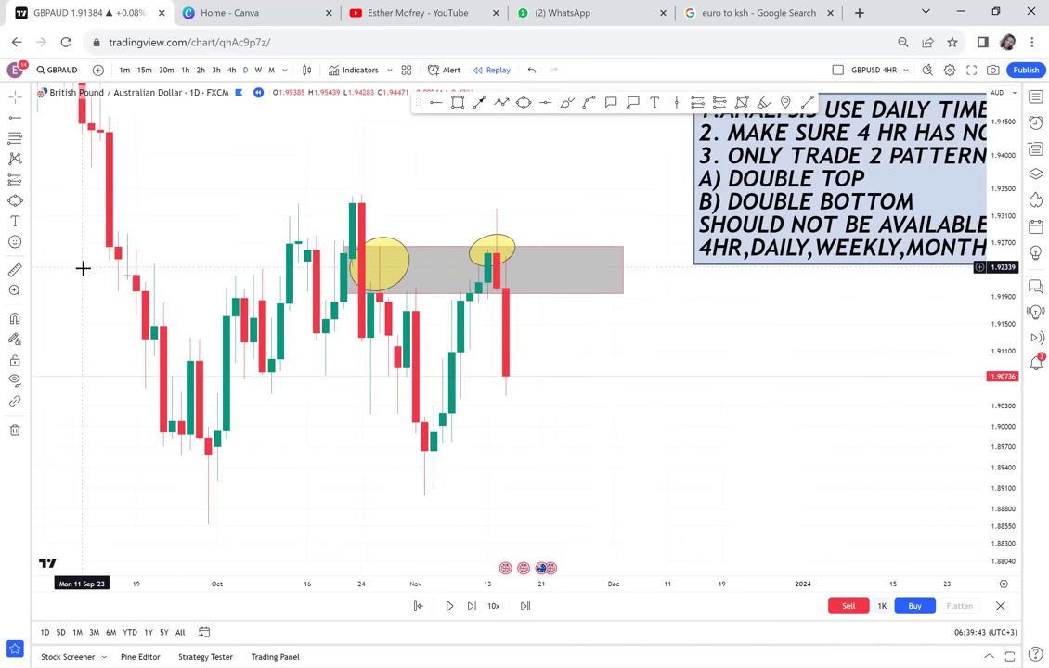
{"action": "left_click", "coordinate": [325, 247], "text": "shift"}
{"action": "left_click", "coordinate": [605, 404]}
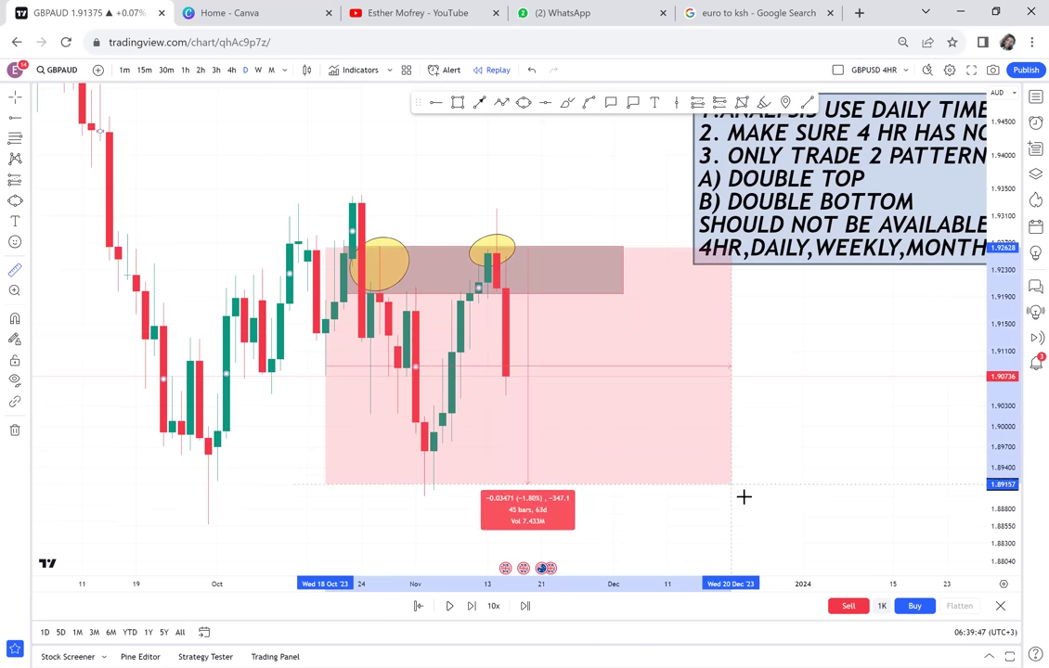
{"action": "left_click", "coordinate": [746, 498]}
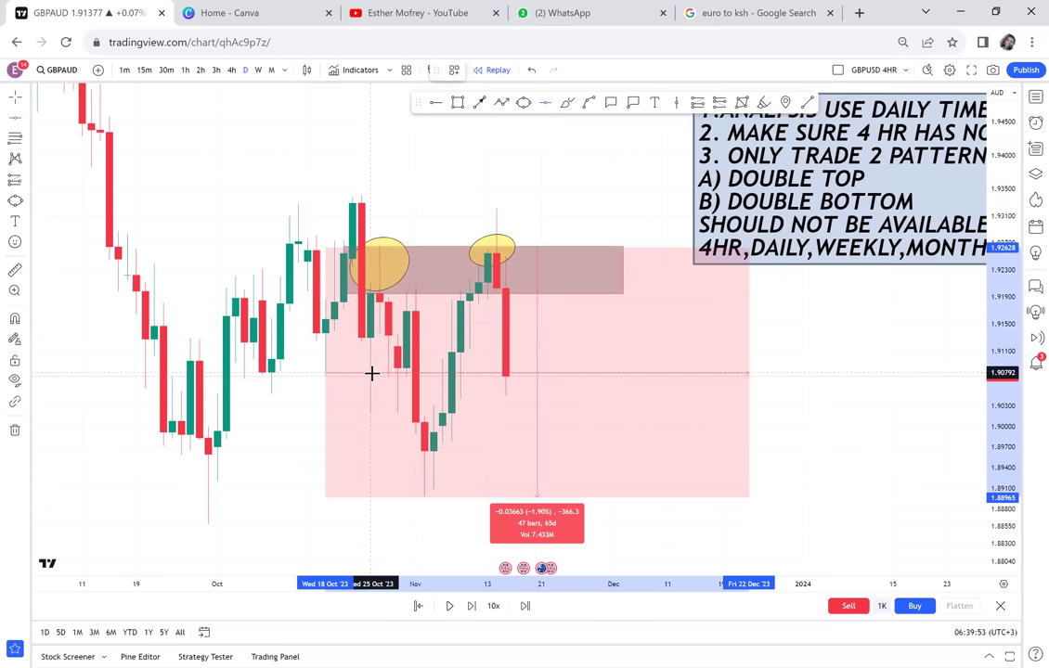
- Draw horizontal lines at about 1.90784 and at about 1.88990 along the early November low, and colour the lower one red
{"action": "left_click", "coordinate": [371, 373]}
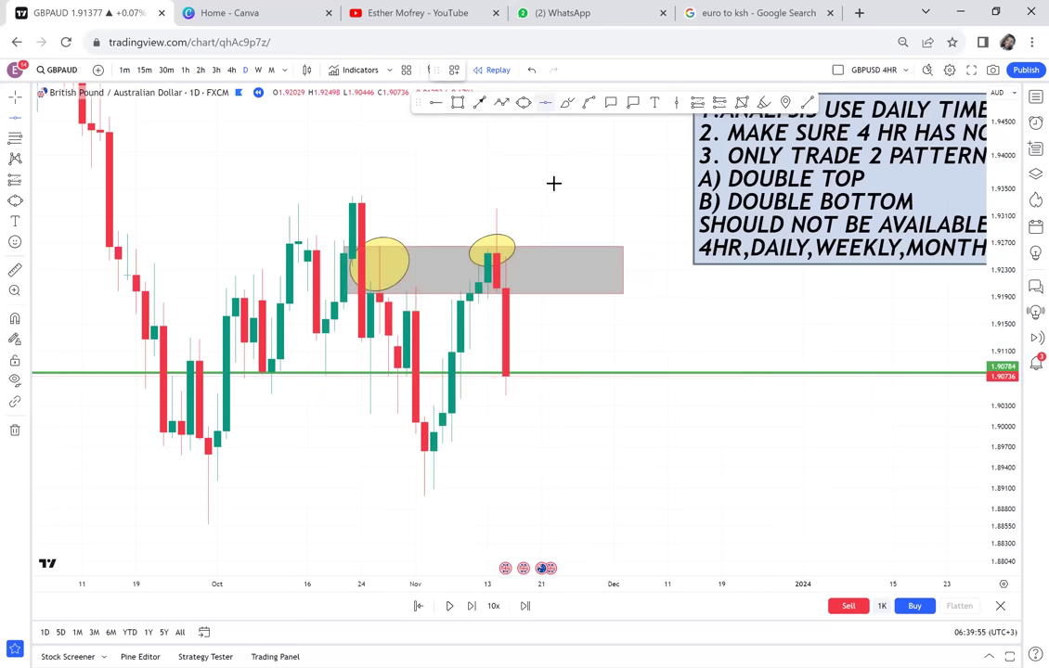
{"action": "left_click", "coordinate": [363, 495]}
{"action": "left_click_drag", "start_coordinate": [366, 498], "coordinate": [361, 499]}
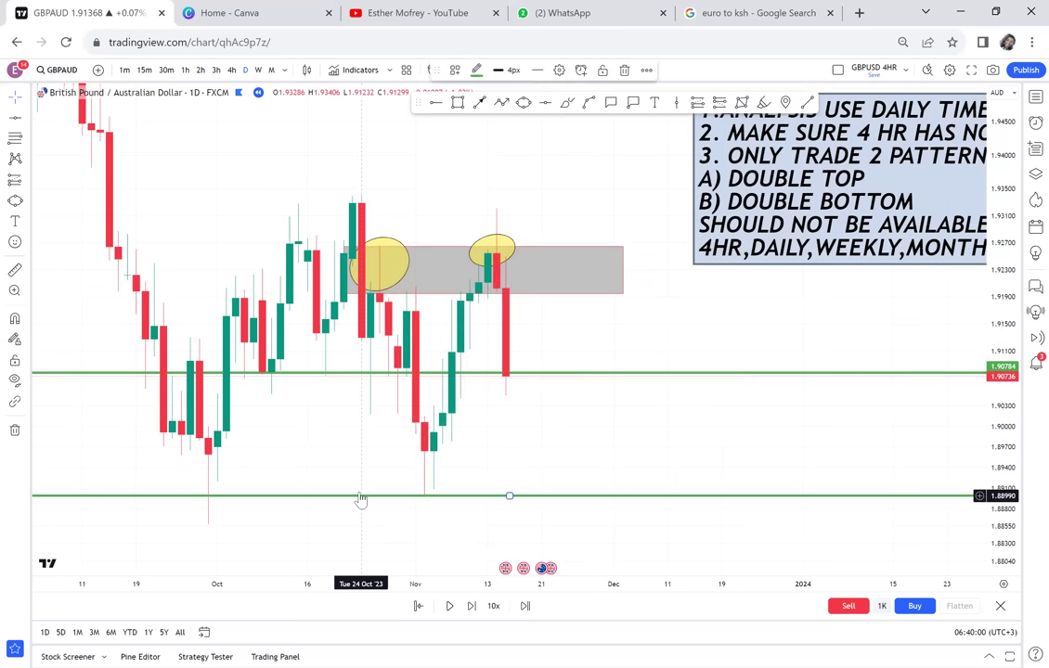
{"action": "left_click", "coordinate": [476, 70]}
{"action": "left_click", "coordinate": [477, 109]}
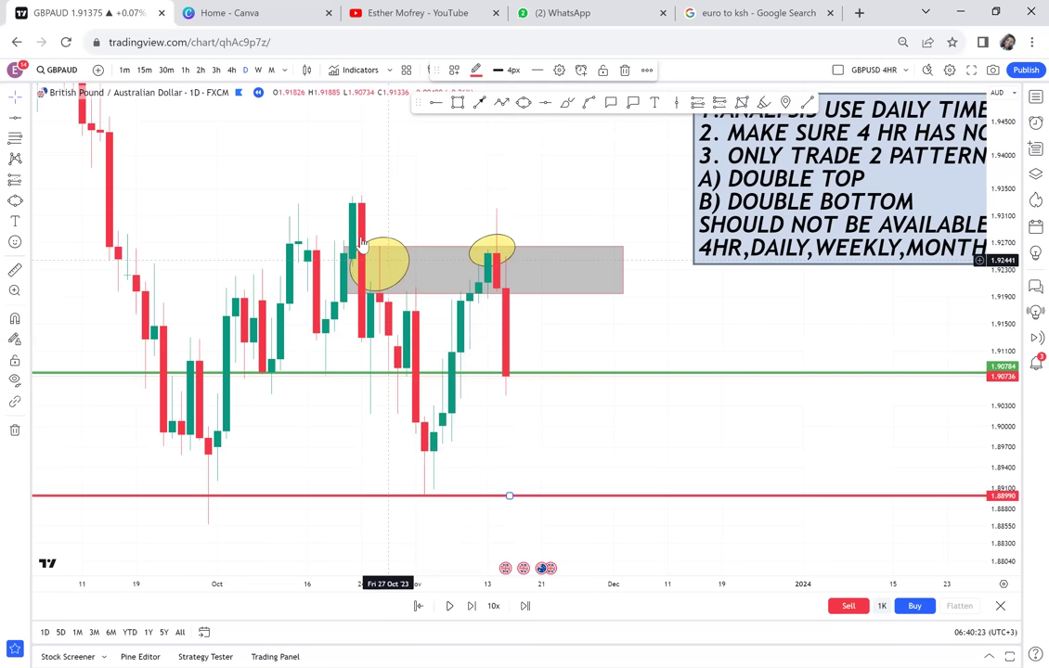
- Switch the chart to the 1-hour timeframe, showing the mid-November drop out of the grey zone
{"action": "left_click", "coordinate": [185, 70]}
{"action": "scroll", "coordinate": [585, 383], "scroll_direction": "down", "scroll_amount": 5}
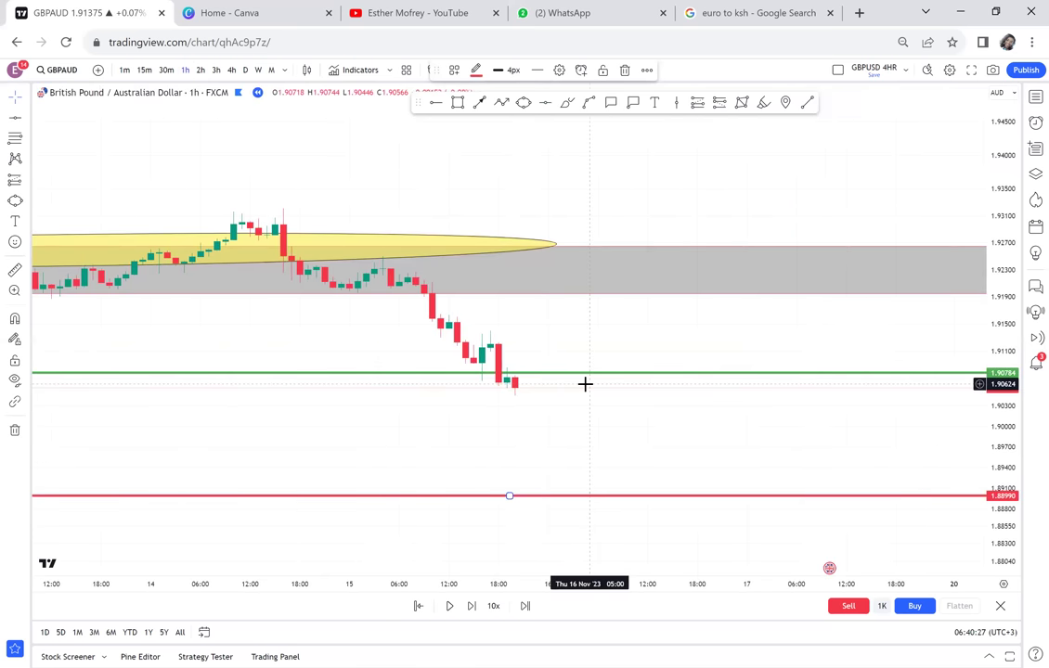
{"action": "scroll", "coordinate": [585, 383], "scroll_direction": "down", "scroll_amount": 2}
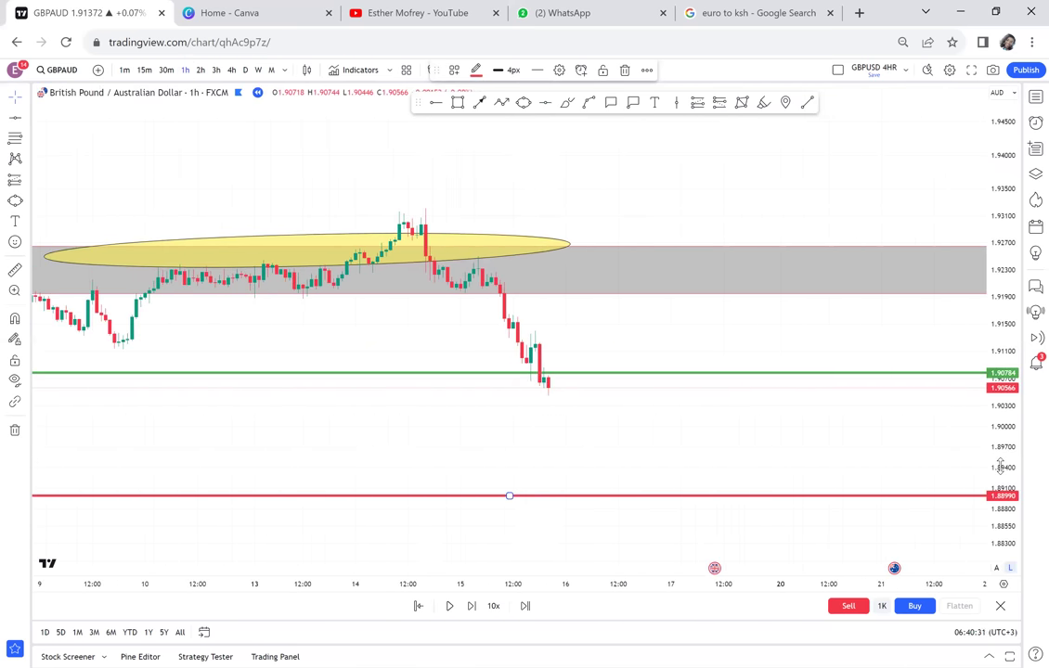
{"action": "left_click", "coordinate": [938, 278]}
{"action": "left_click_drag", "start_coordinate": [779, 314], "coordinate": [789, 405]}
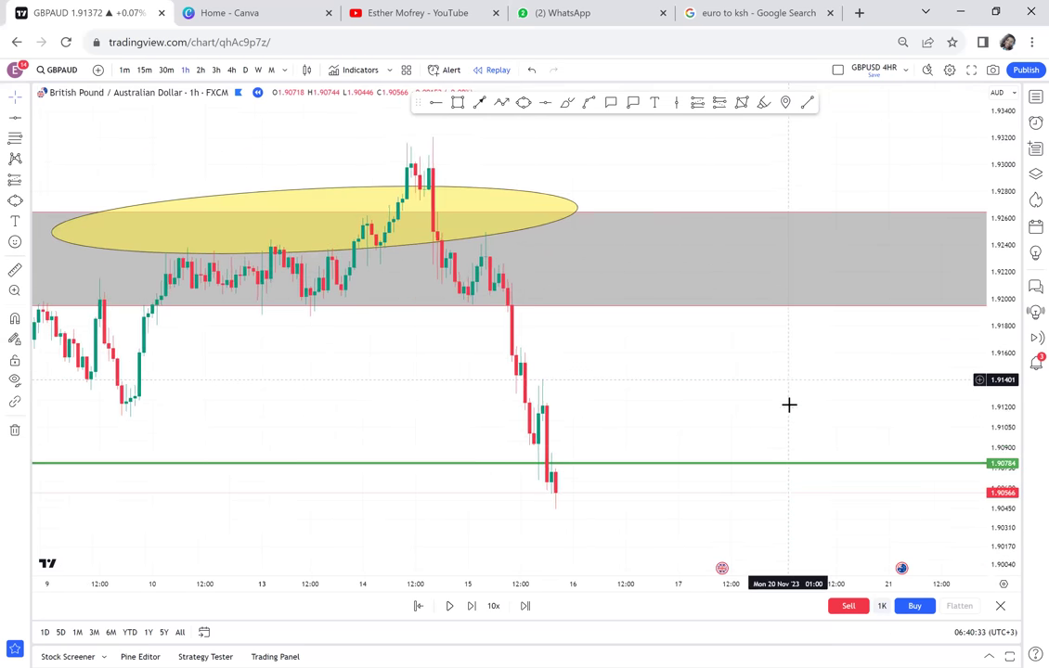
- Draw a zigzag path arrow along the falling candles from about 1.93200 on 14 November to about 1.90481 on 15 November
{"action": "left_click", "coordinate": [502, 104]}
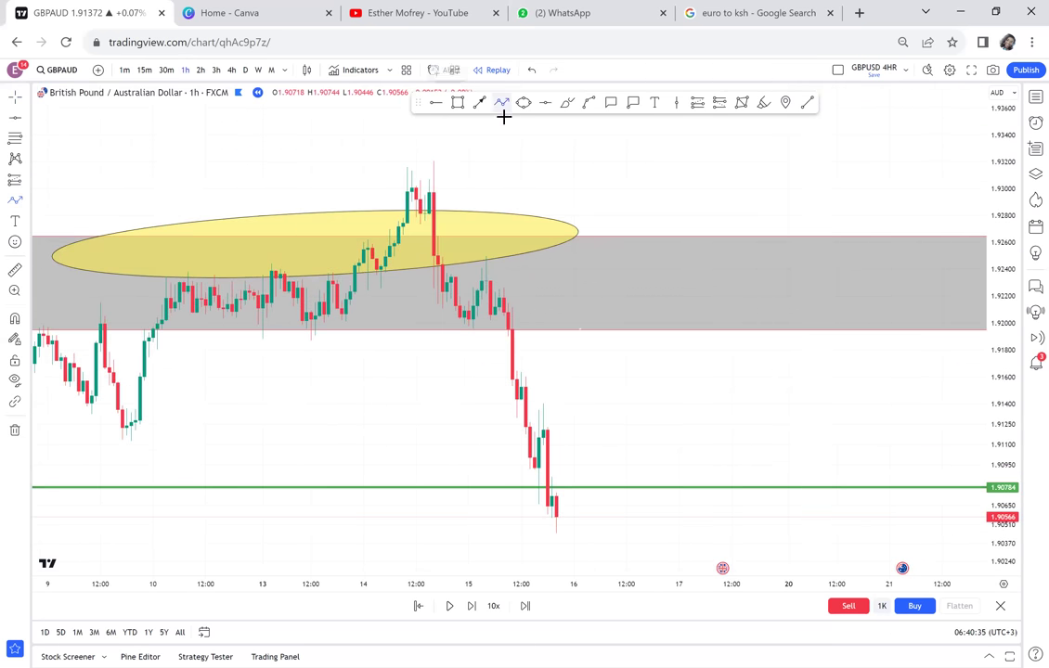
{"action": "left_click", "coordinate": [424, 161]}
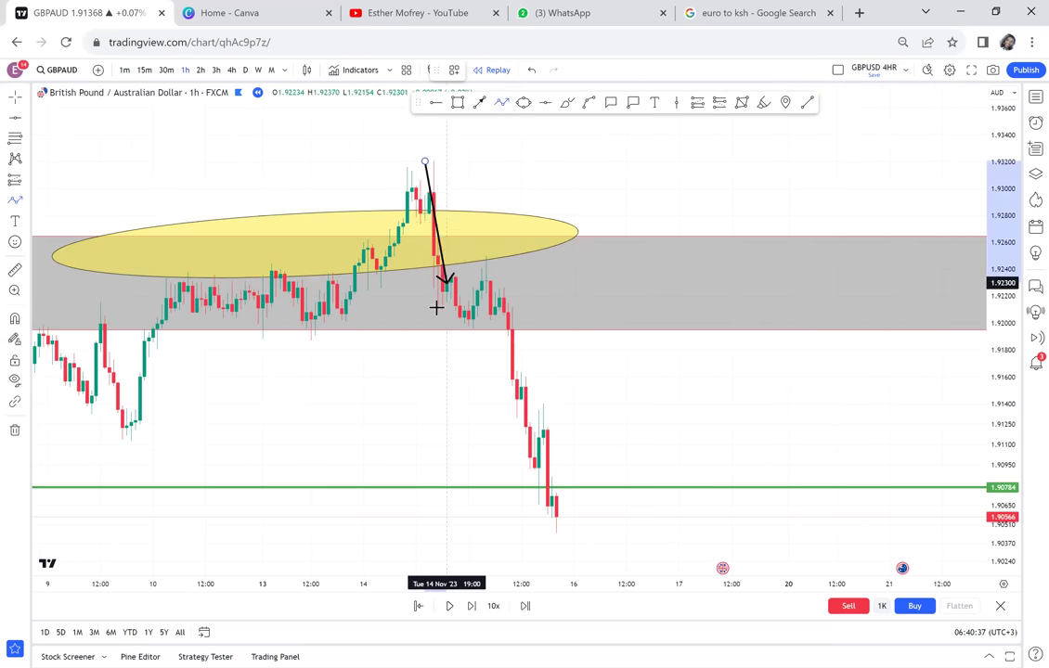
{"action": "double_click", "coordinate": [436, 304]}
{"action": "left_click", "coordinate": [464, 271]}
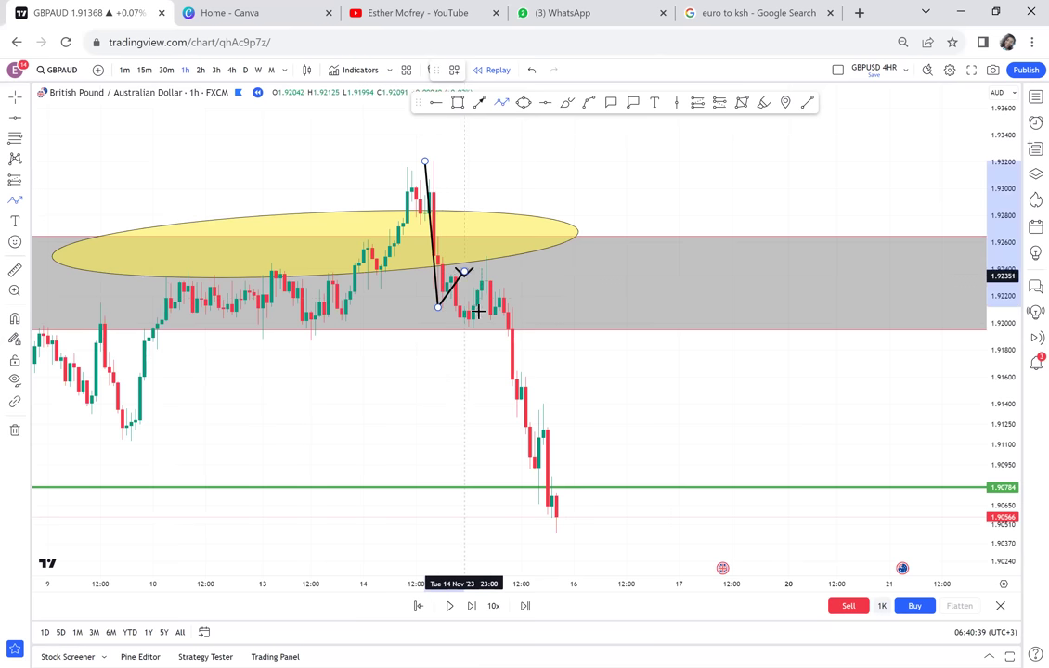
{"action": "double_click", "coordinate": [490, 407]}
{"action": "left_click", "coordinate": [516, 384]}
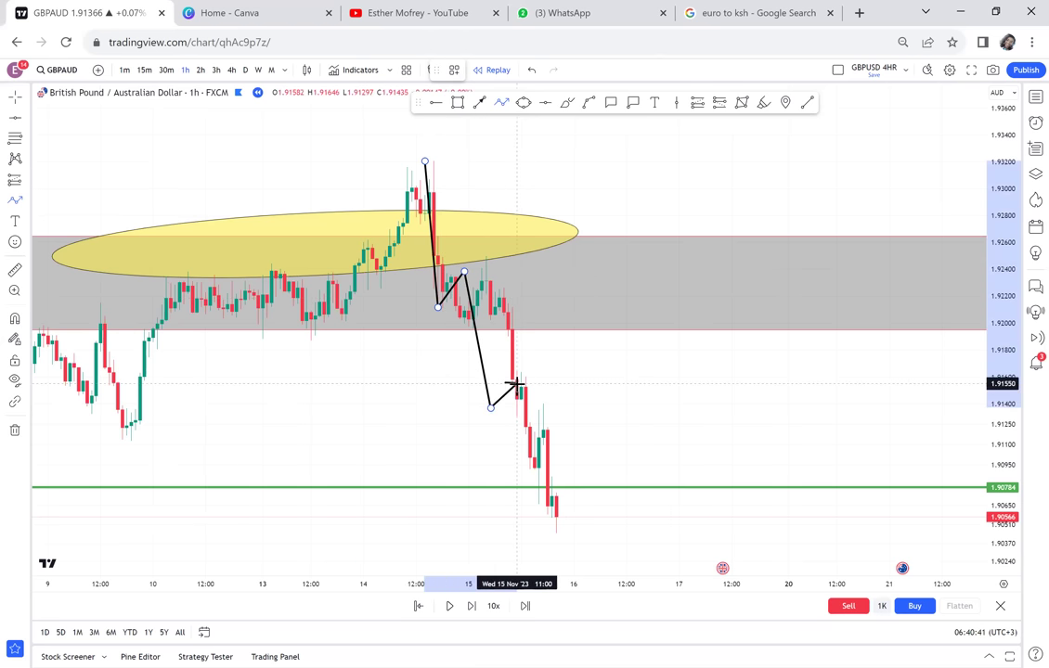
{"action": "left_click", "coordinate": [529, 490]}
{"action": "left_click", "coordinate": [542, 430]}
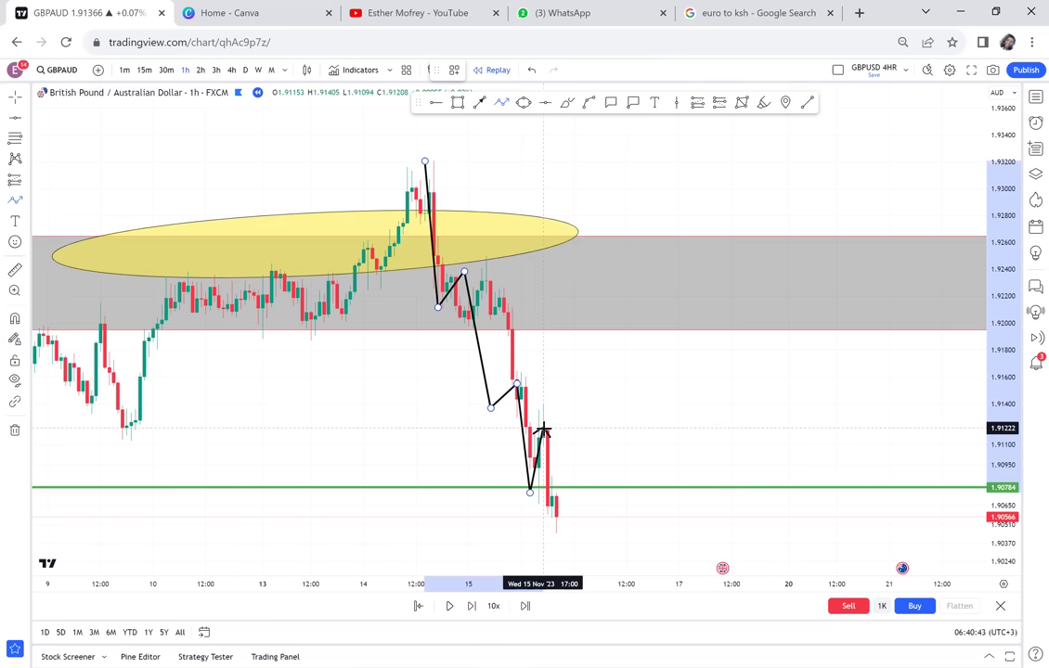
{"action": "double_click", "coordinate": [548, 529]}
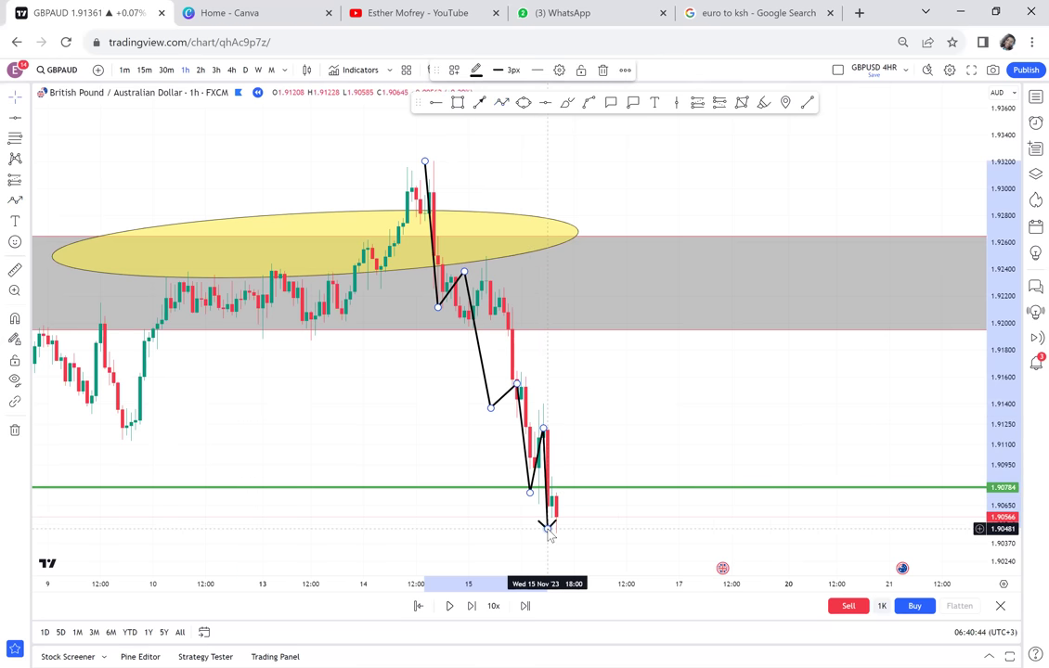
- Delete the zigzag path arrow from the falling candles
{"action": "left_click", "coordinate": [644, 444]}
{"action": "left_click_drag", "start_coordinate": [644, 445], "coordinate": [692, 496]}
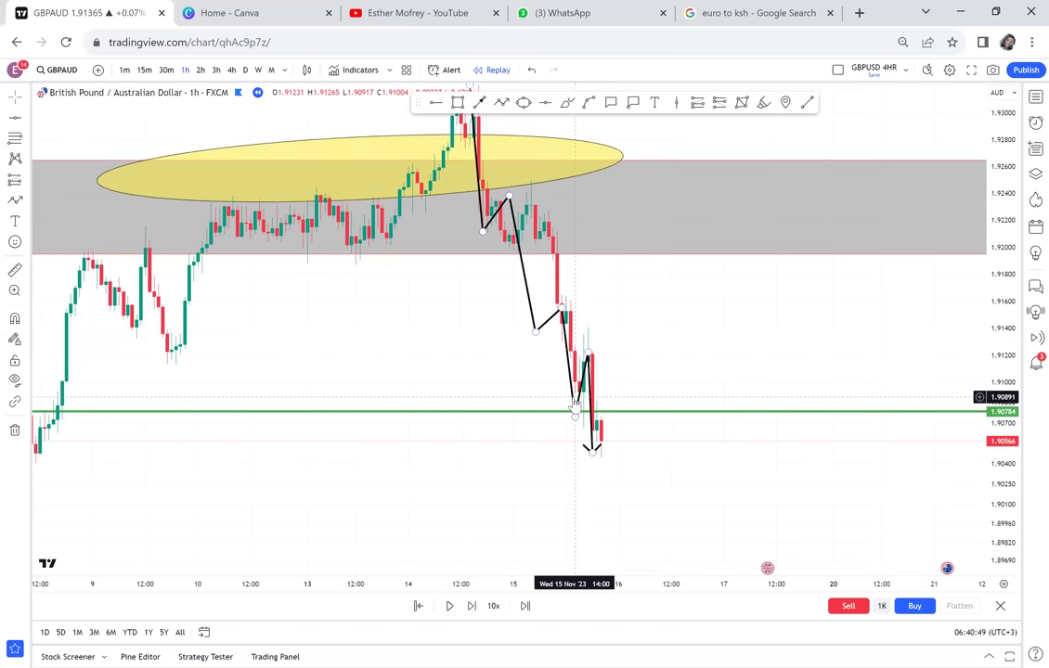
{"action": "left_click", "coordinate": [574, 409]}
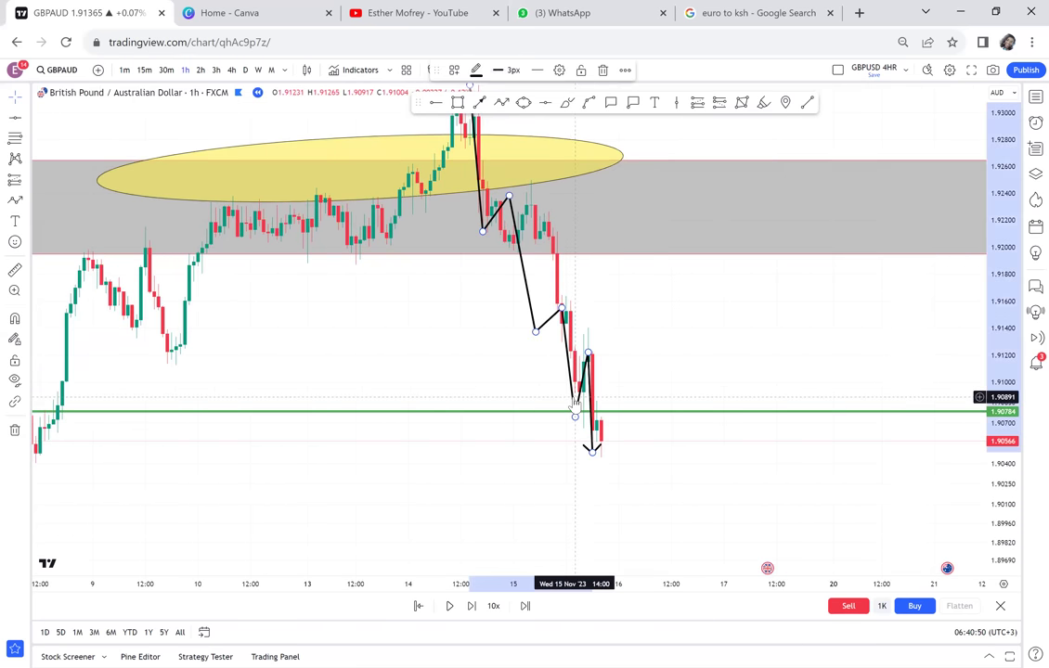
{"action": "key", "text": "Delete"}
- Draw a black horizontal ray at about 1.90675 along the 15 November candle's lower wick, just below the green line
{"action": "scroll", "coordinate": [571, 393], "scroll_direction": "up", "scroll_amount": 4}
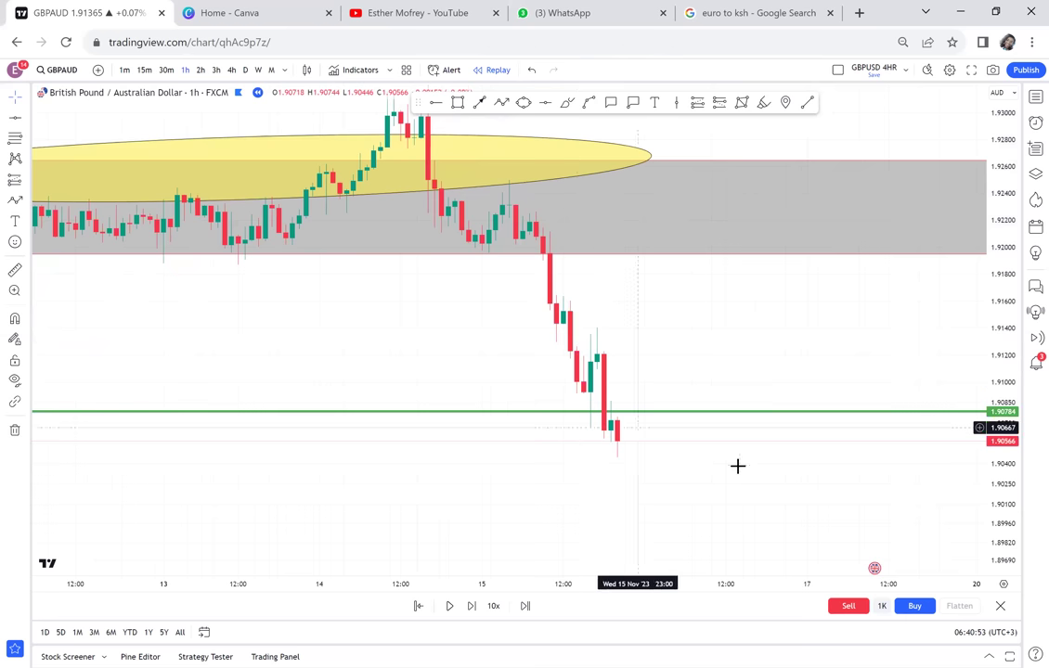
{"action": "scroll", "coordinate": [693, 455], "scroll_direction": "up", "scroll_amount": 2}
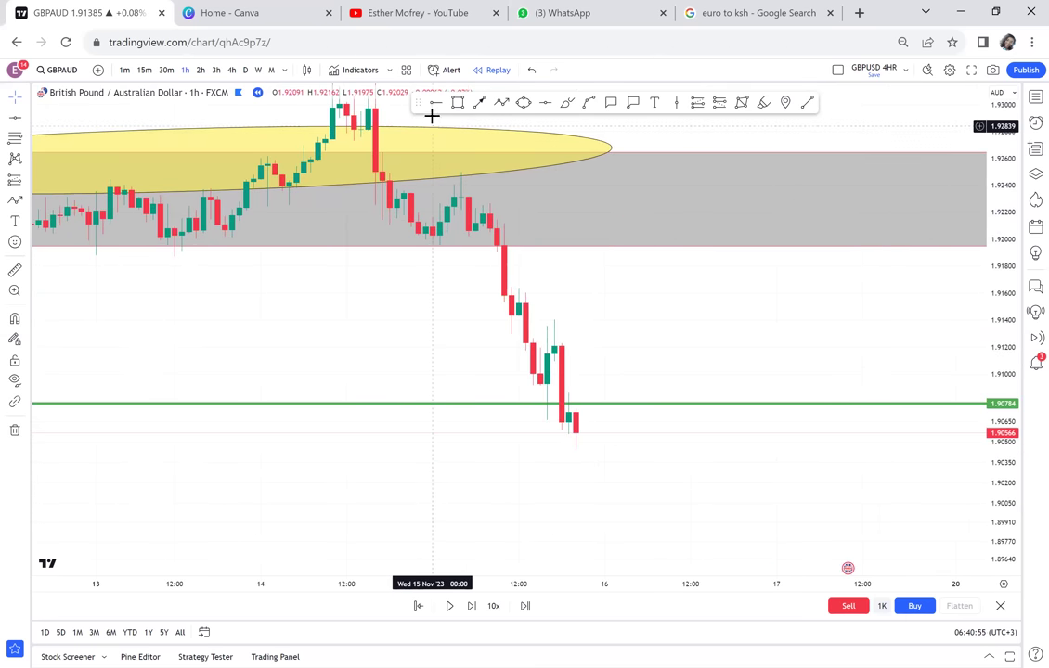
{"action": "left_click", "coordinate": [477, 419]}
{"action": "left_click_drag", "start_coordinate": [618, 374], "coordinate": [587, 383]}
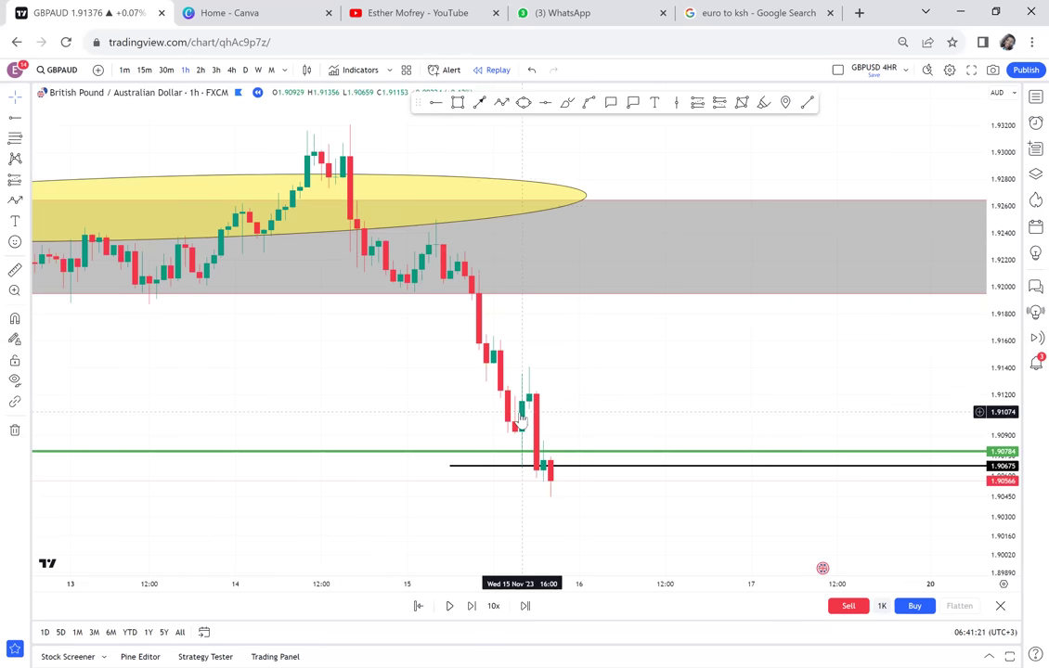
- Move the black horizontal ray to about 1.90472 so that it starts just before the 8 November low
{"action": "left_click_drag", "start_coordinate": [619, 411], "coordinate": [571, 178]}
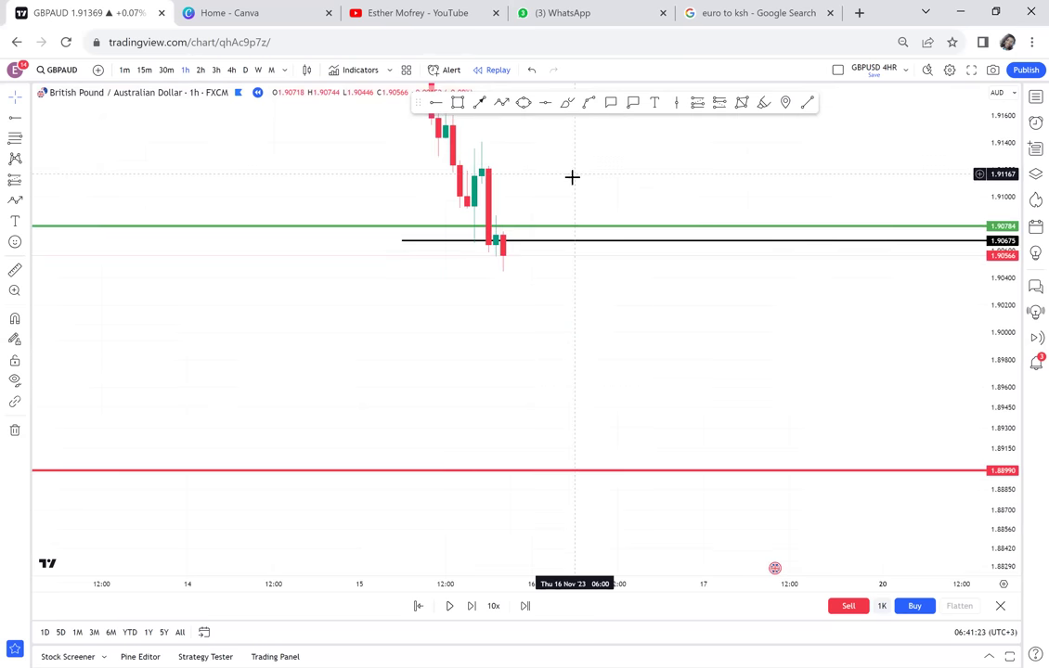
{"action": "left_click", "coordinate": [522, 474]}
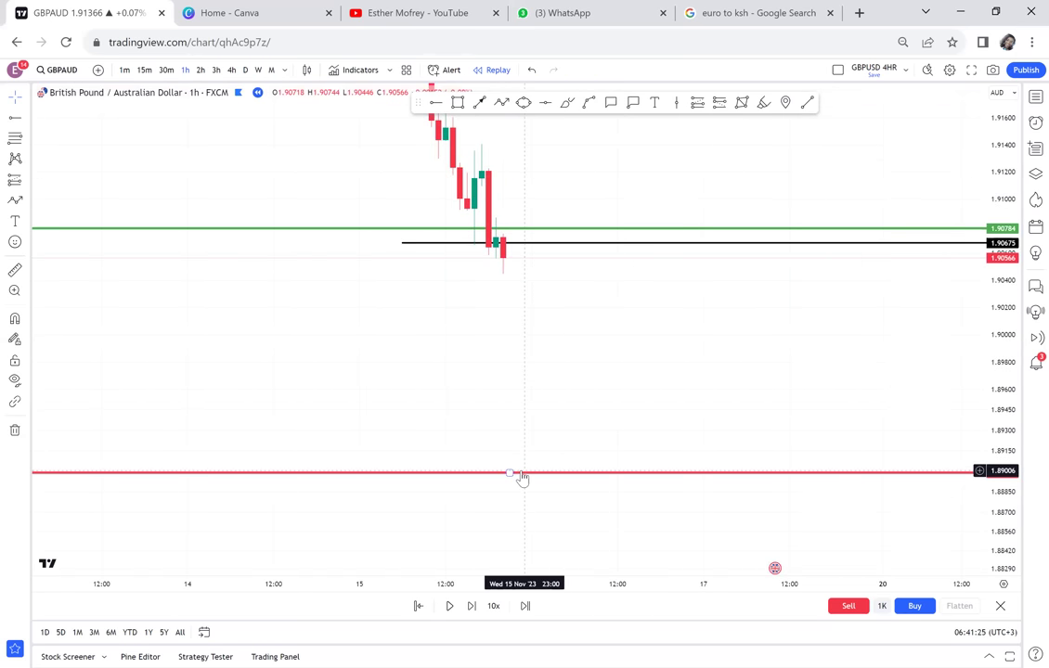
{"action": "left_click_drag", "start_coordinate": [521, 478], "coordinate": [522, 480]}
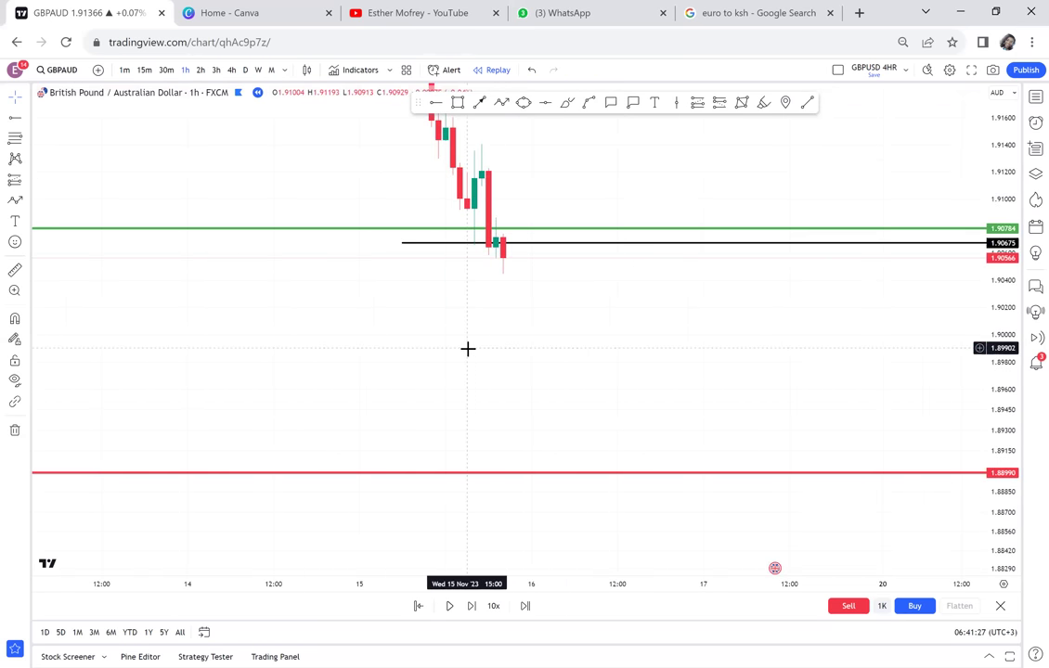
{"action": "scroll", "coordinate": [467, 348], "scroll_direction": "down", "scroll_amount": 5}
{"action": "mouse_move", "coordinate": [389, 300]}
{"action": "left_mouse_down"}
{"action": "mouse_move", "coordinate": [442, 401]}
{"action": "mouse_move", "coordinate": [431, 472]}
{"action": "mouse_move", "coordinate": [377, 465]}
{"action": "mouse_move", "coordinate": [319, 335]}
{"action": "mouse_move", "coordinate": [311, 347]}
{"action": "left_mouse_up"}
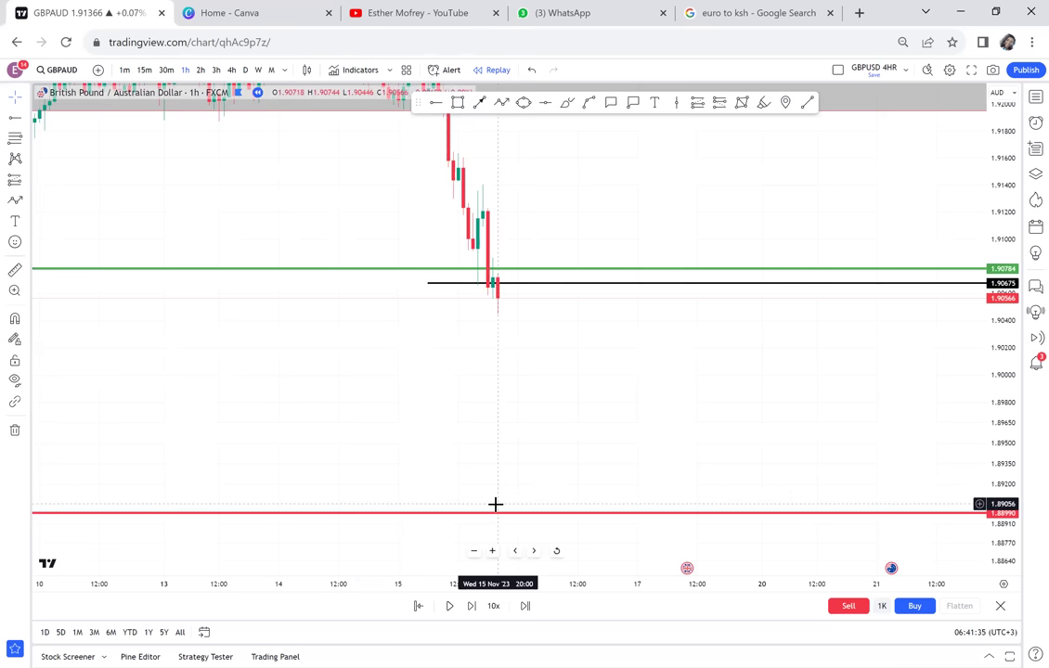
{"action": "left_click_drag", "start_coordinate": [323, 316], "coordinate": [489, 370]}
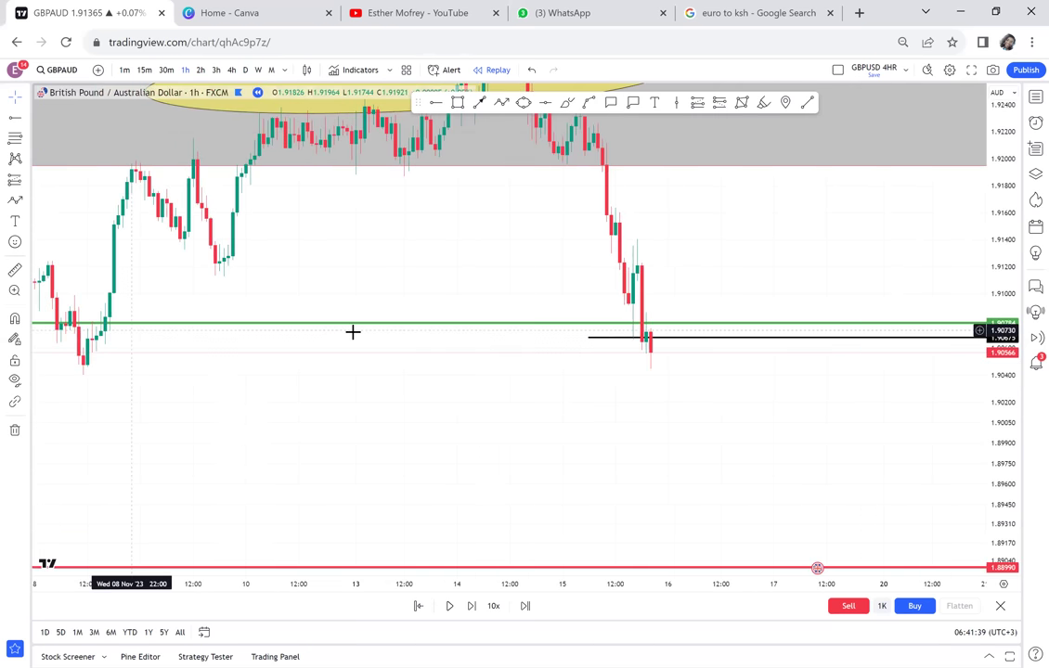
{"action": "left_click_drag", "start_coordinate": [463, 384], "coordinate": [506, 397]}
{"action": "left_click_drag", "start_coordinate": [623, 353], "coordinate": [77, 375]}
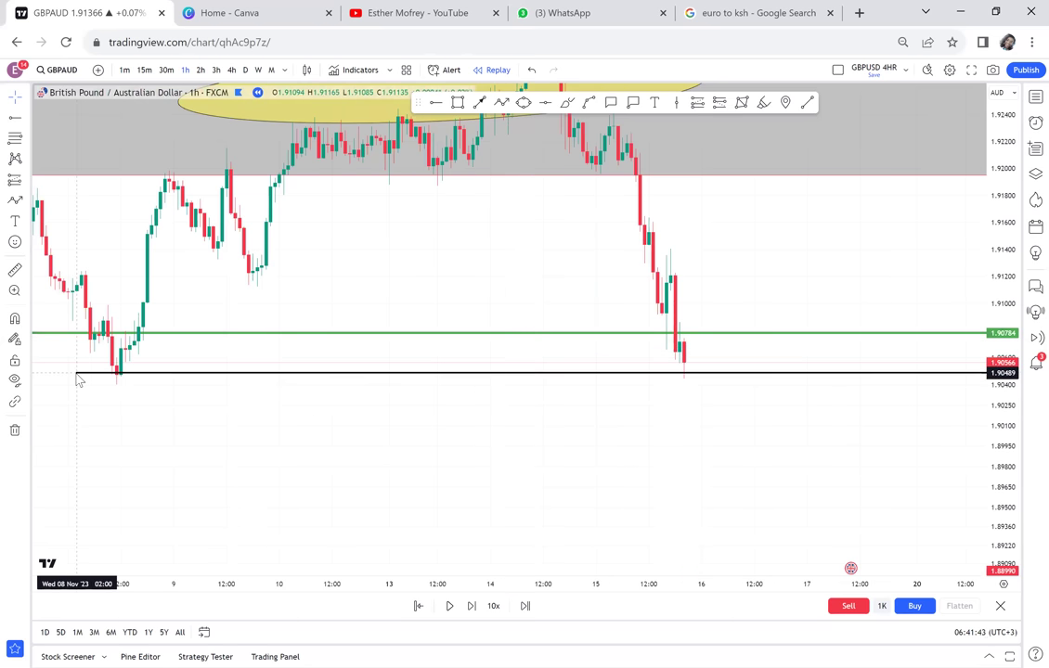
- Draw a thin rectangle under the black ray from 8 to 17 November, spanning about 1.90472 down to 1.90375
{"action": "key", "text": "alt+shift+r"}
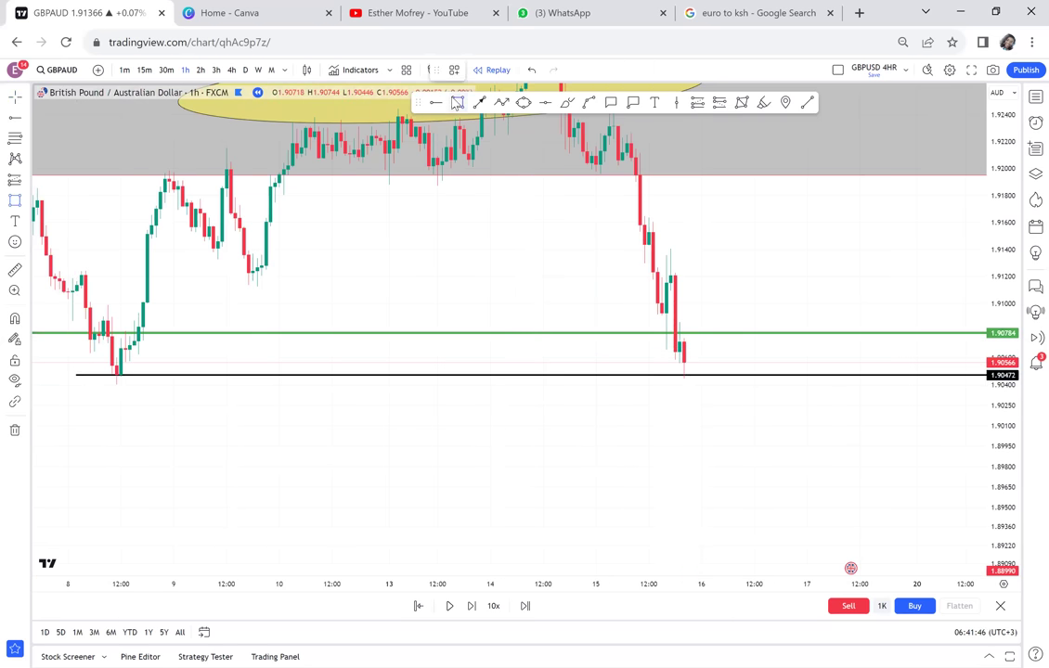
{"action": "left_click", "coordinate": [82, 377]}
{"action": "left_click", "coordinate": [812, 386]}
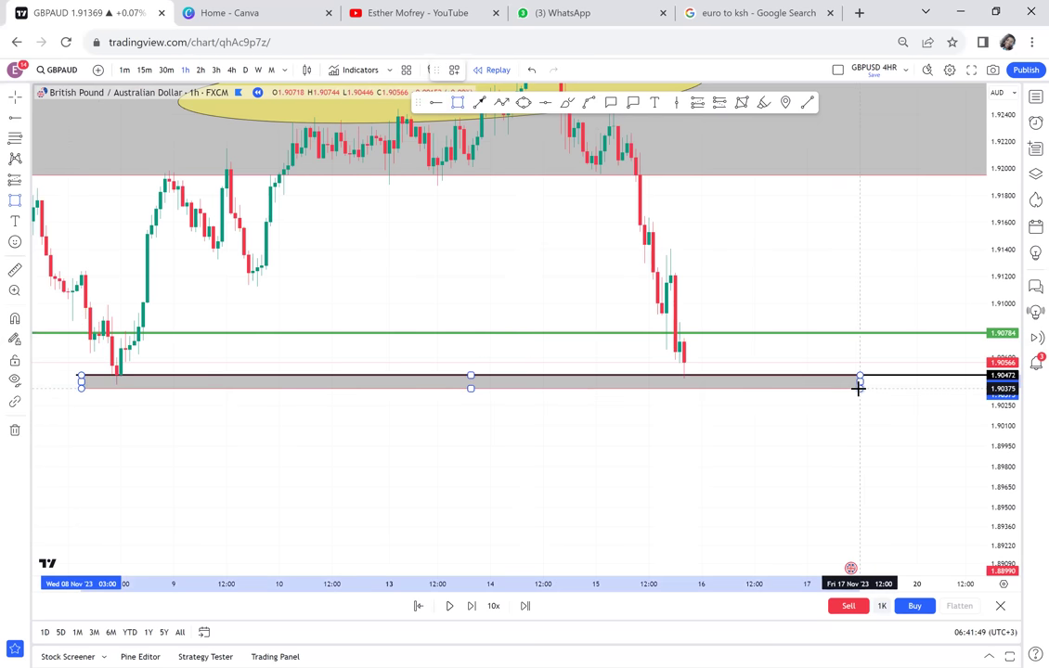
- Delete the thin rectangle and the black horizontal ray below the green line
{"action": "left_click", "coordinate": [857, 389]}
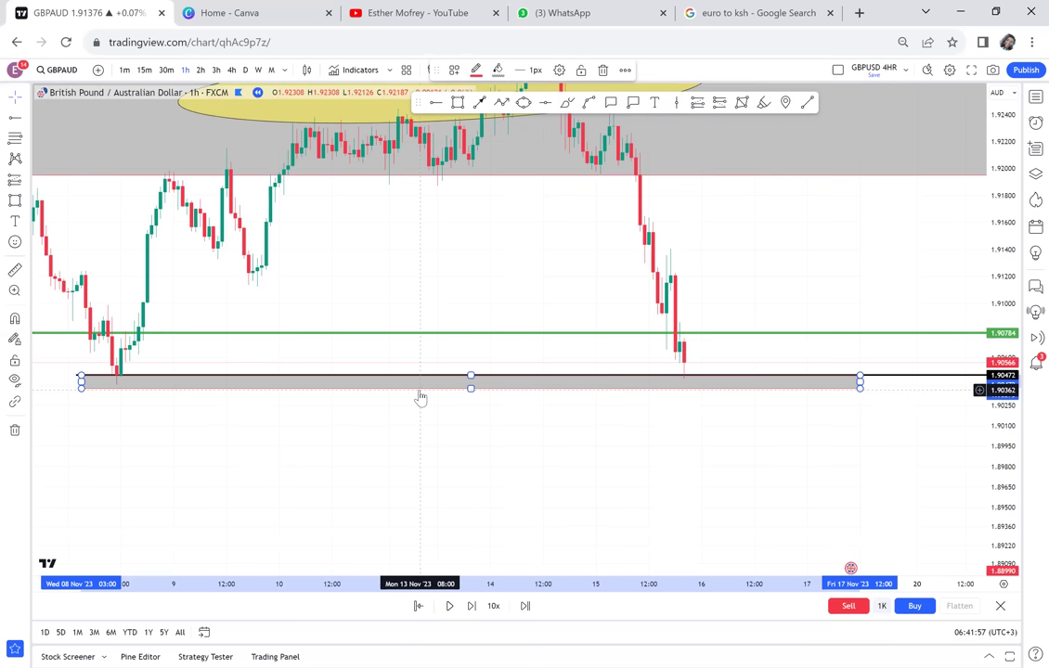
{"action": "key", "text": "Delete"}
{"action": "left_click", "coordinate": [383, 376]}
{"action": "key", "text": "Delete"}
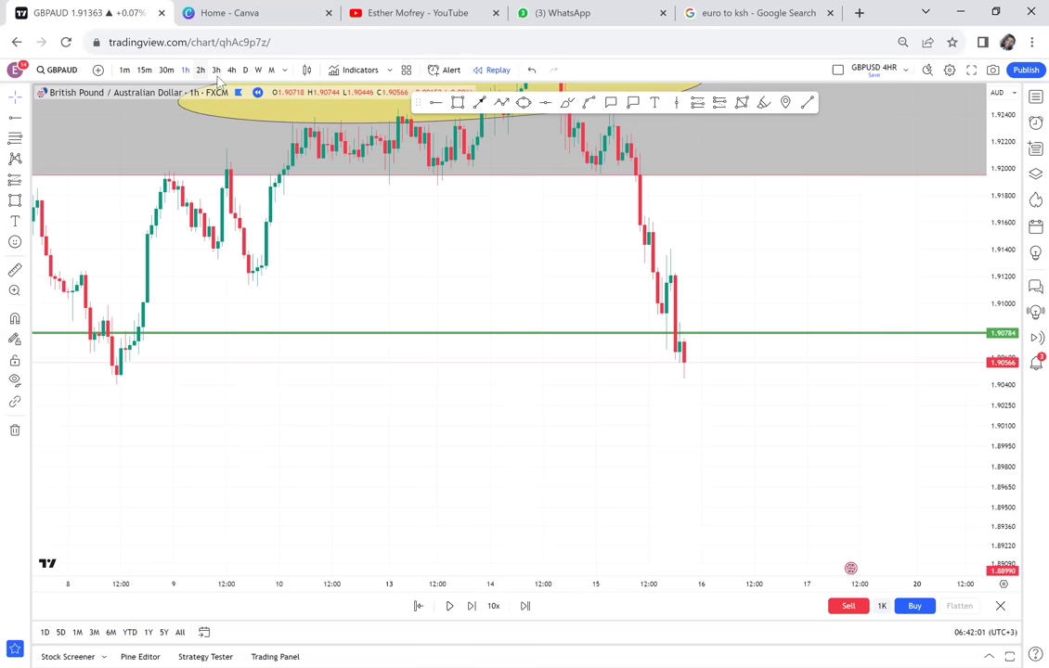
- Show the daily chart and review the double-top zone together with the note listing the 1-hour trading rules
{"action": "left_click", "coordinate": [246, 70]}
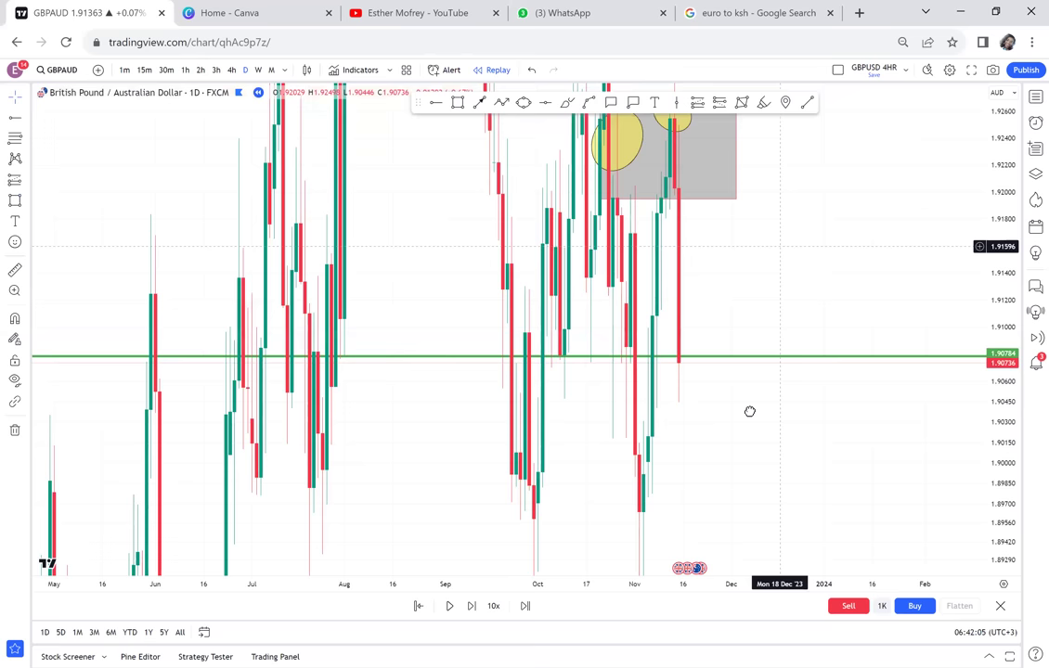
{"action": "scroll", "coordinate": [749, 409], "scroll_direction": "right", "scroll_amount": 5}
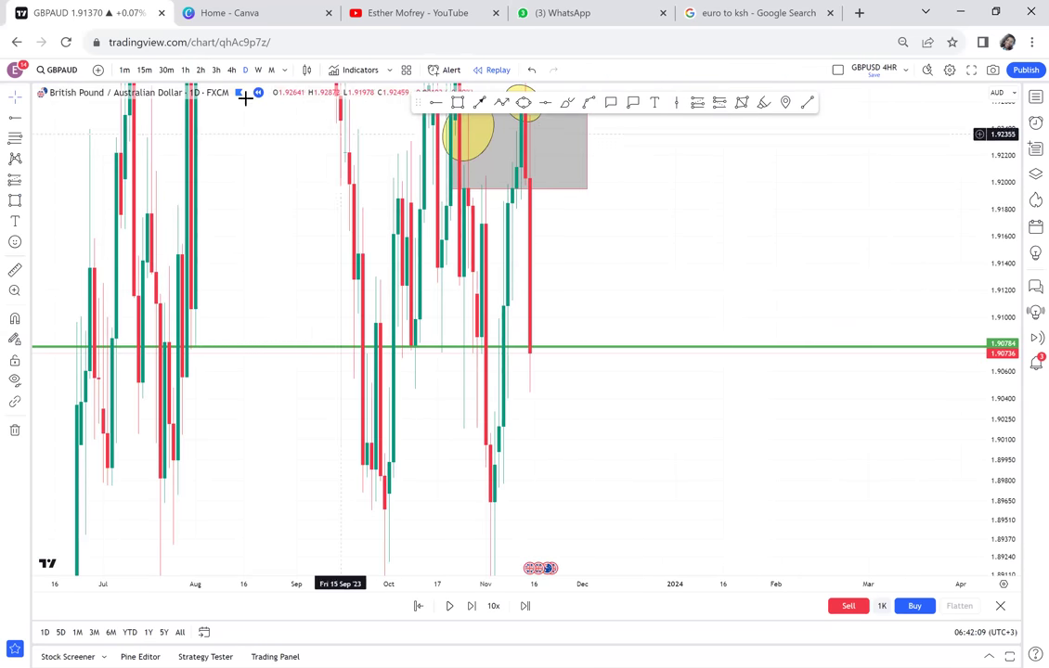
{"action": "left_click_drag", "start_coordinate": [758, 369], "coordinate": [847, 347]}
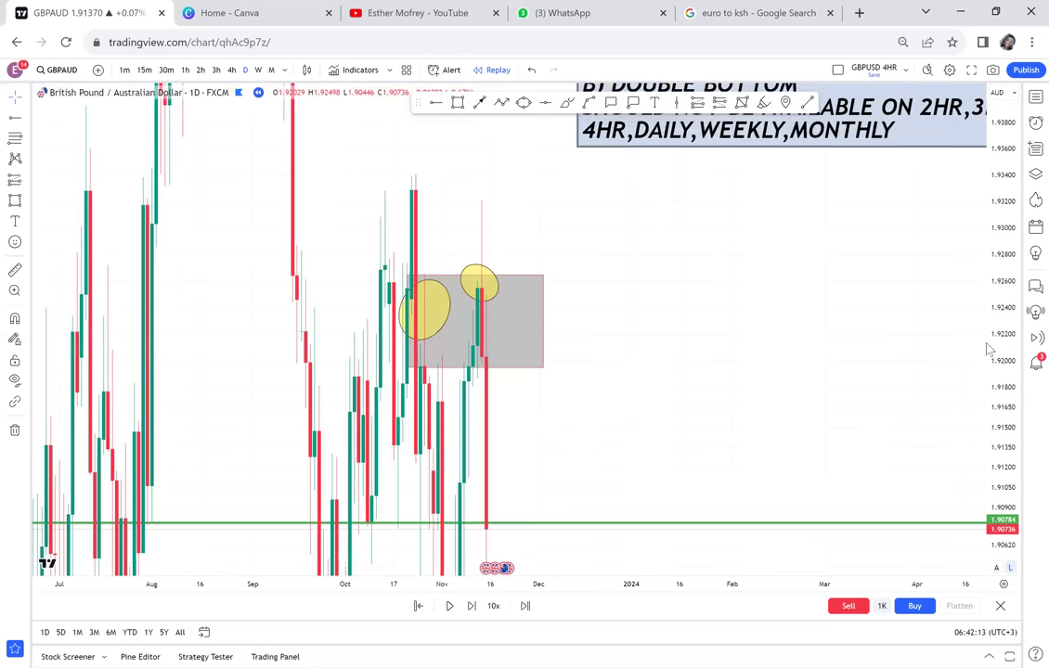
{"action": "left_click_drag", "start_coordinate": [782, 257], "coordinate": [694, 470]}
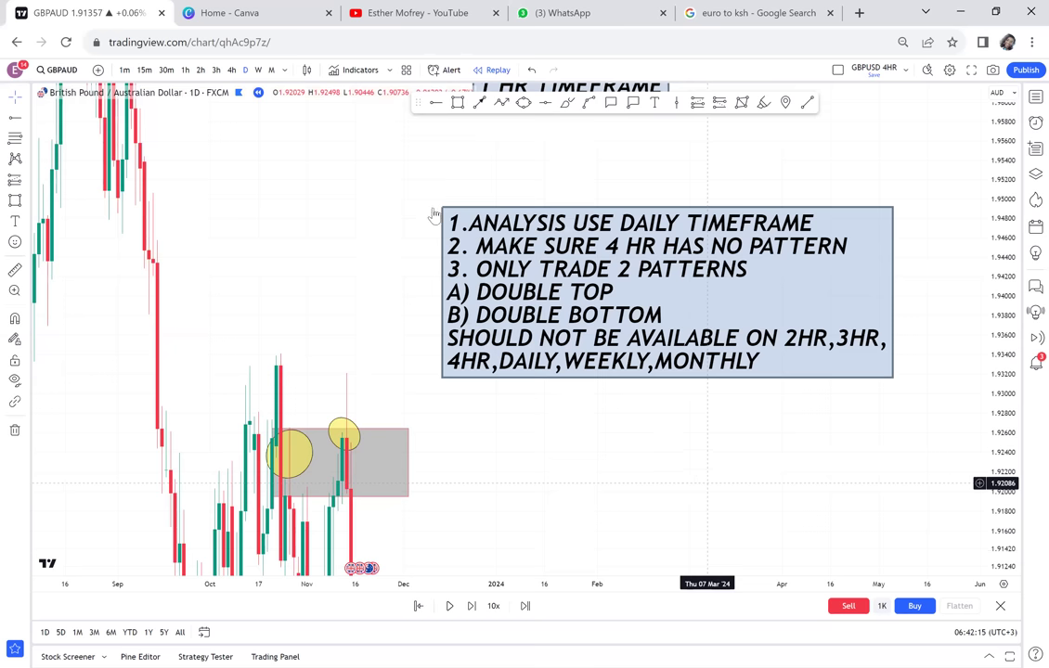
{"action": "left_click_drag", "start_coordinate": [433, 214], "coordinate": [419, 198]}
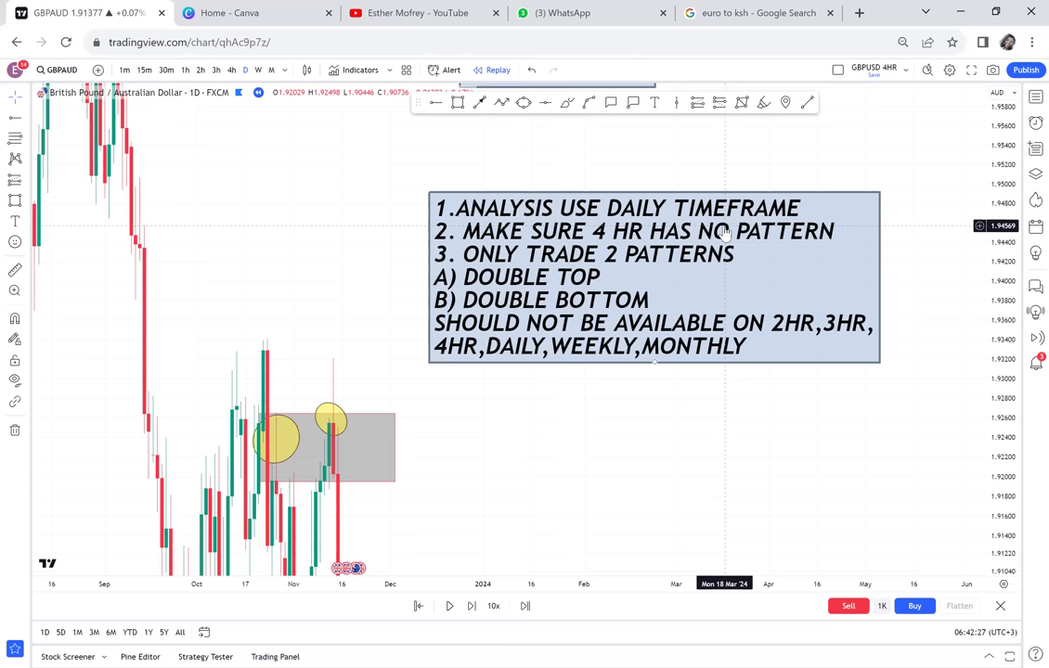
- On the 4-hour chart, draw a rectangle below the green line from 7 to 23 November, spanning about 1.9067 down to 1.9041
{"action": "left_click", "coordinate": [234, 73]}
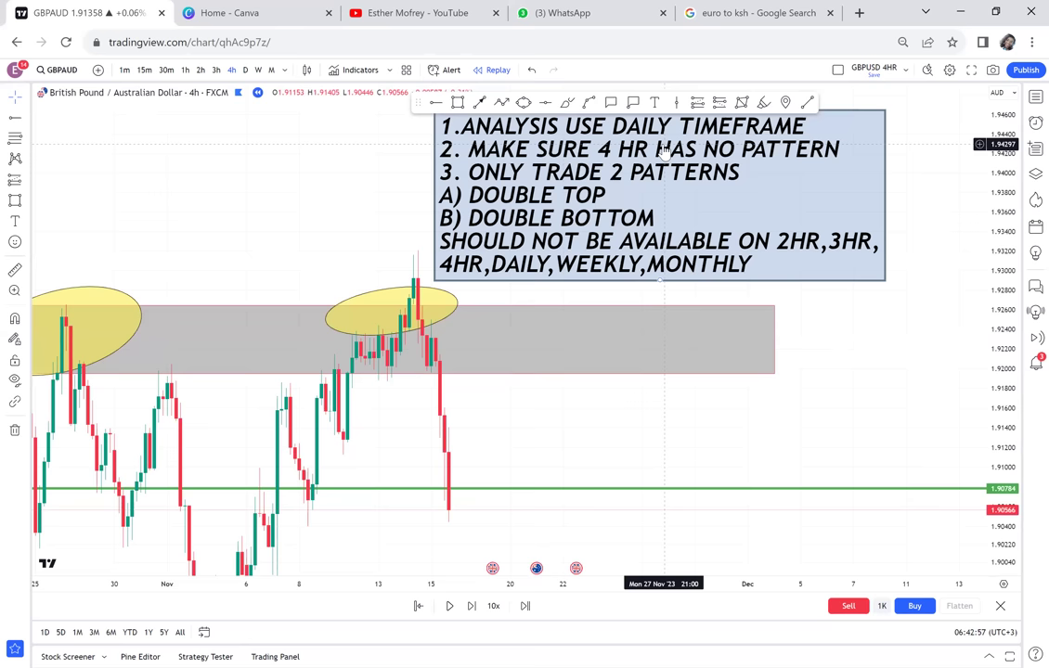
{"action": "left_click_drag", "start_coordinate": [557, 181], "coordinate": [539, 133]}
{"action": "left_click_drag", "start_coordinate": [573, 325], "coordinate": [710, 168]}
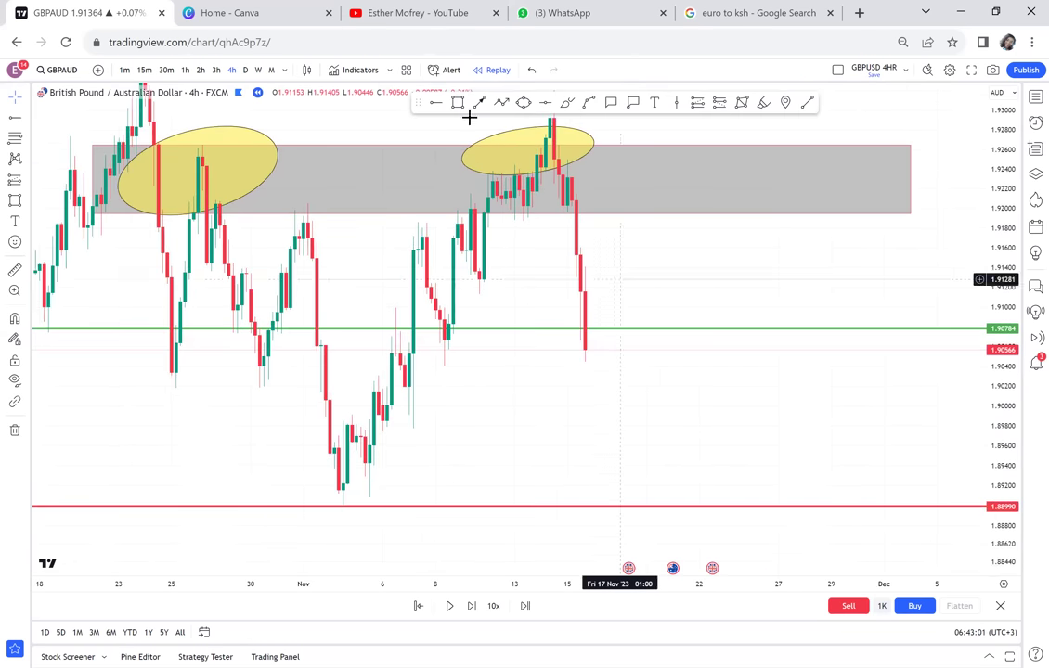
{"action": "left_click", "coordinate": [459, 104]}
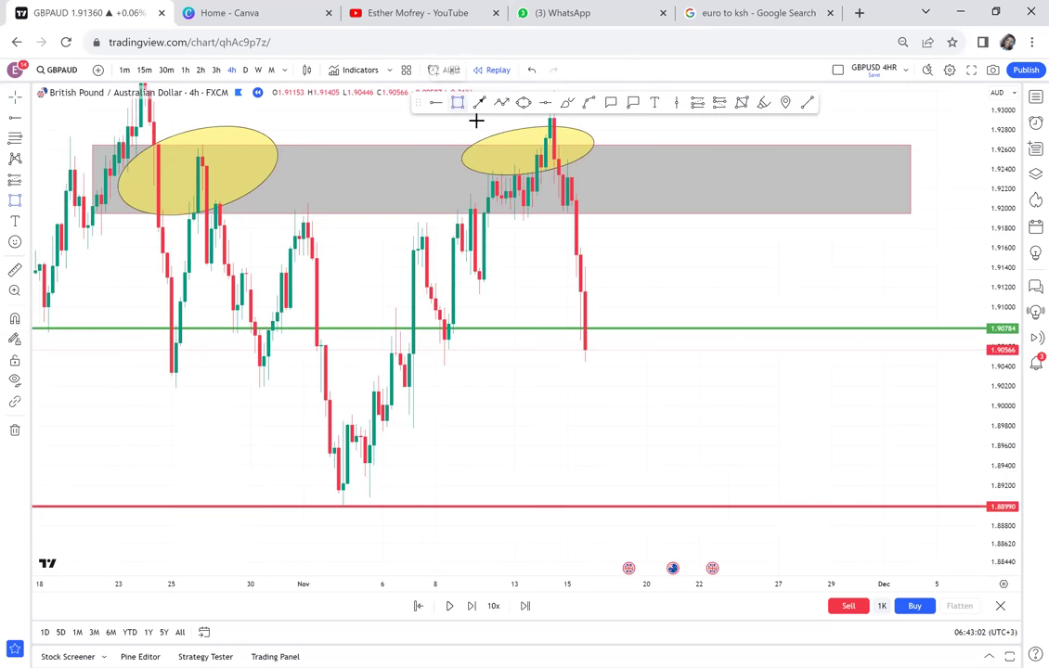
{"action": "left_click", "coordinate": [418, 344]}
{"action": "left_click", "coordinate": [726, 359]}
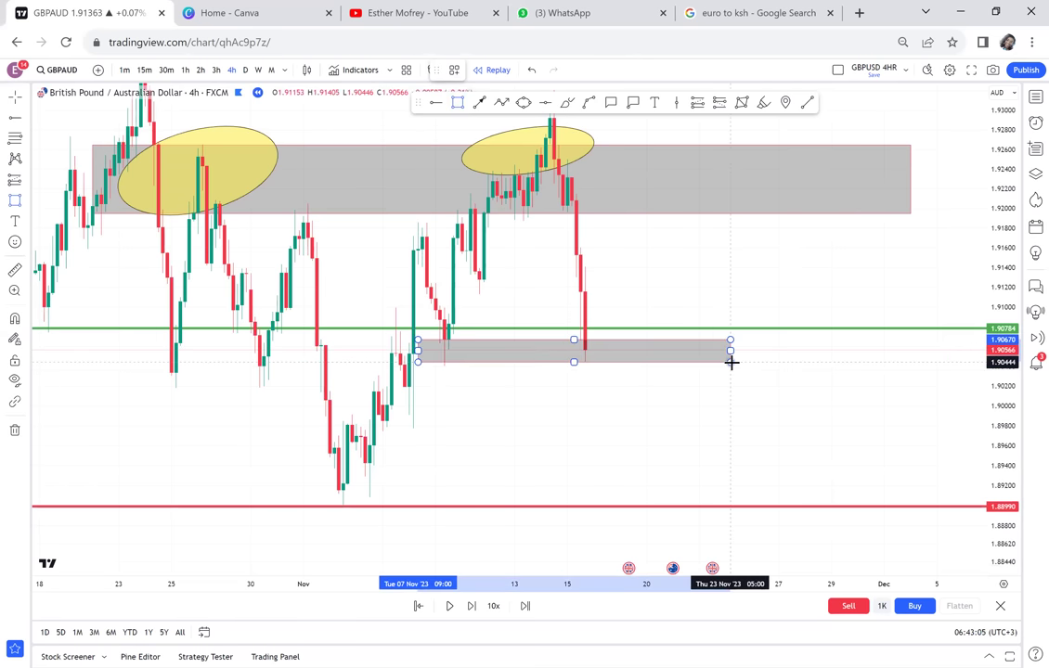
{"action": "left_click", "coordinate": [734, 366]}
- Measure the price drop from the mid-November high down to the lower edge of the rectangle below the green line
{"action": "left_click_drag", "start_coordinate": [754, 264], "coordinate": [748, 351]}
{"action": "scroll", "coordinate": [748, 350], "scroll_direction": "up", "scroll_amount": 2}
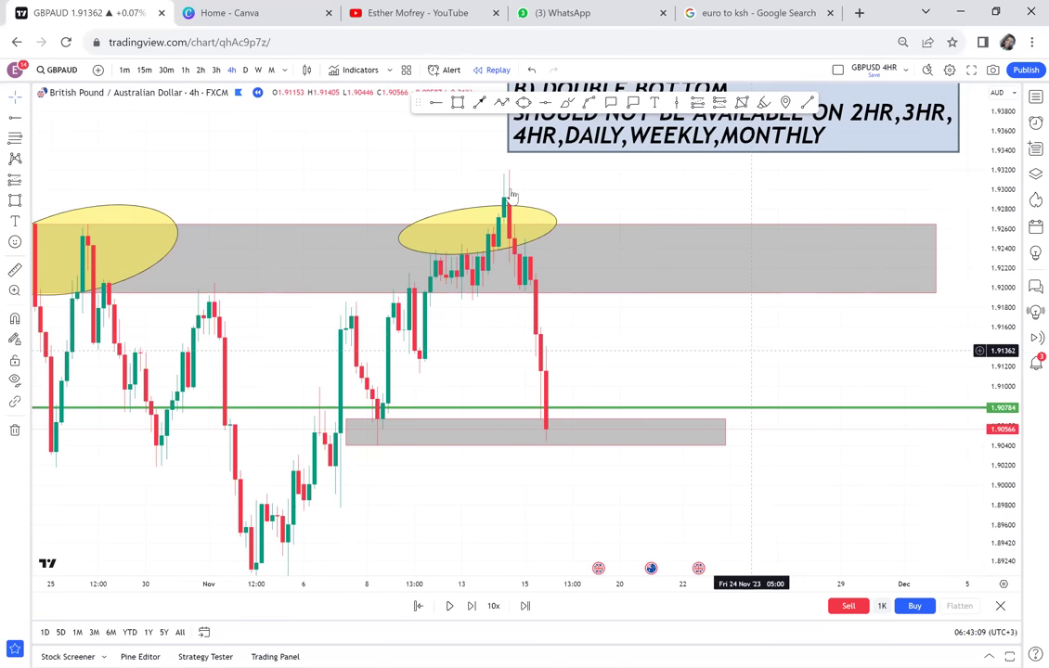
{"action": "left_click", "coordinate": [15, 271]}
{"action": "left_click", "coordinate": [466, 170]}
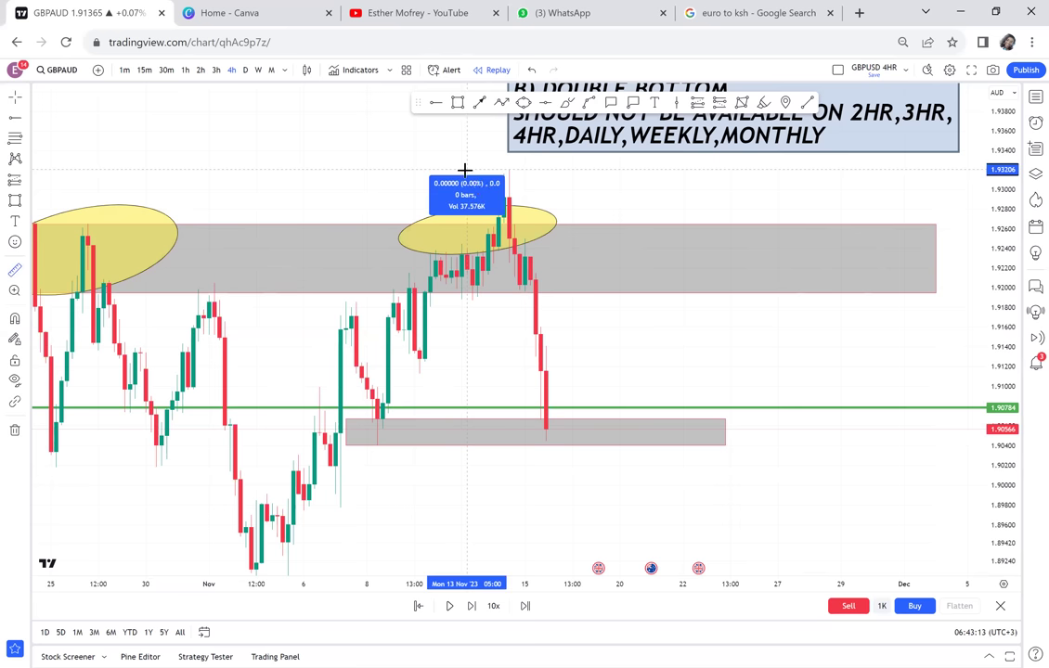
{"action": "left_click", "coordinate": [662, 389]}
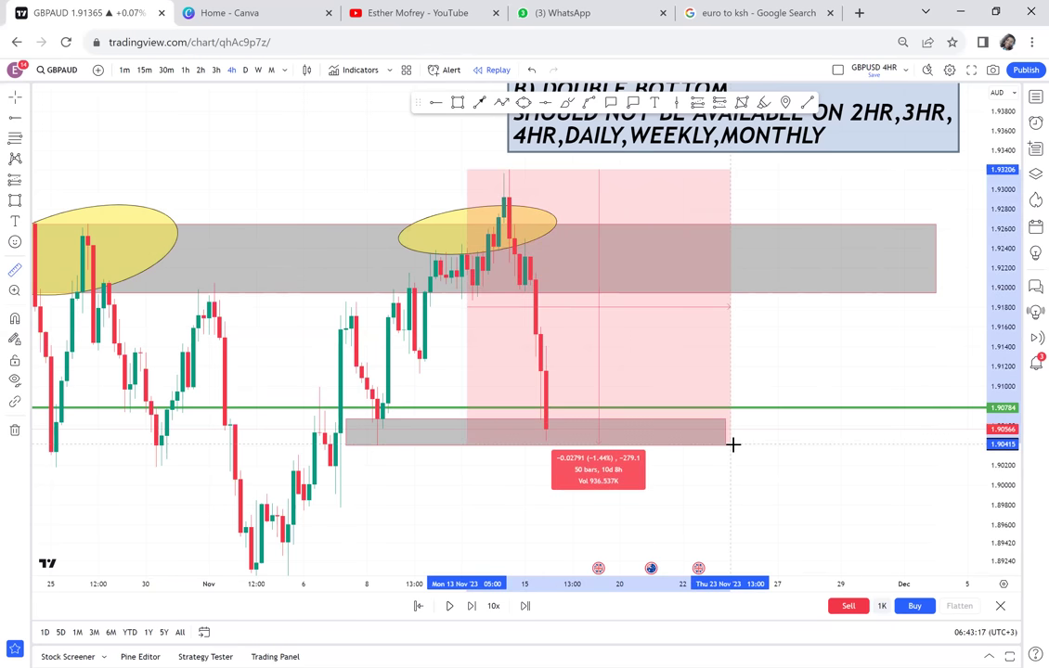
{"action": "left_click", "coordinate": [730, 444]}
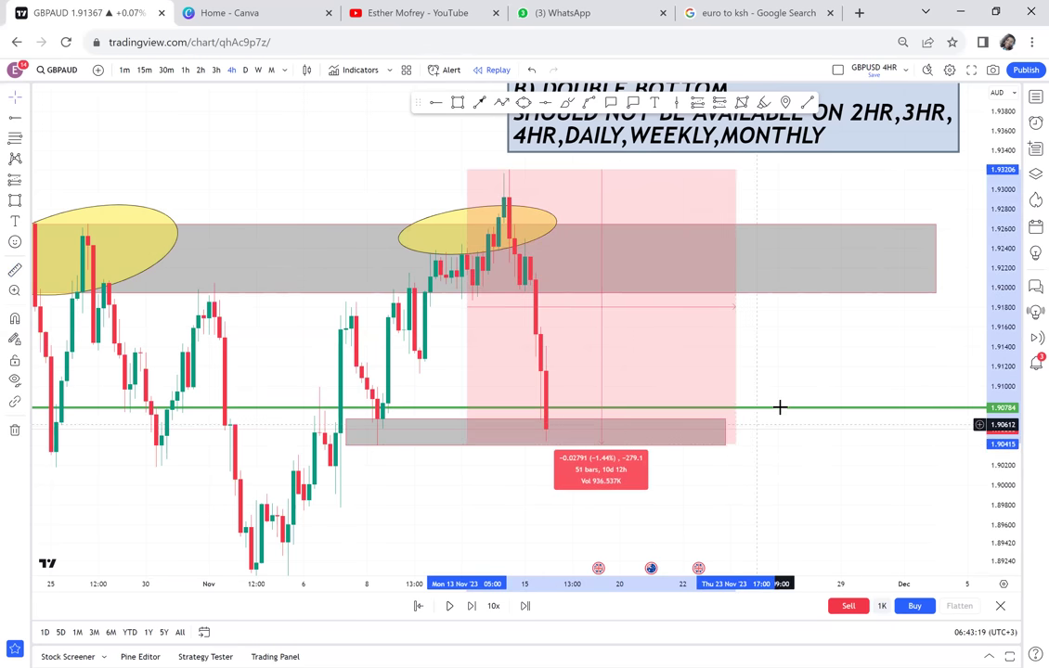
{"action": "left_click", "coordinate": [782, 378]}
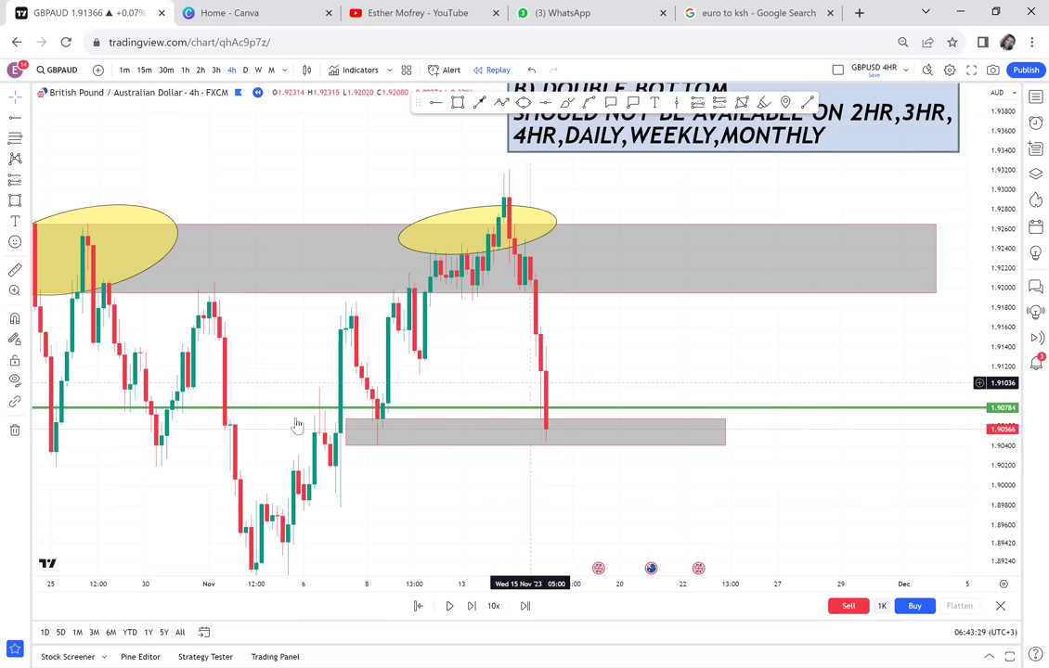
- Draw two yellow ellipses on the lower rectangle, one around the 8 November low and one around the latest candles' low
{"action": "left_click", "coordinate": [523, 102]}
{"action": "left_click", "coordinate": [361, 438]}
{"action": "left_click", "coordinate": [409, 411]}
{"action": "left_click", "coordinate": [403, 438]}
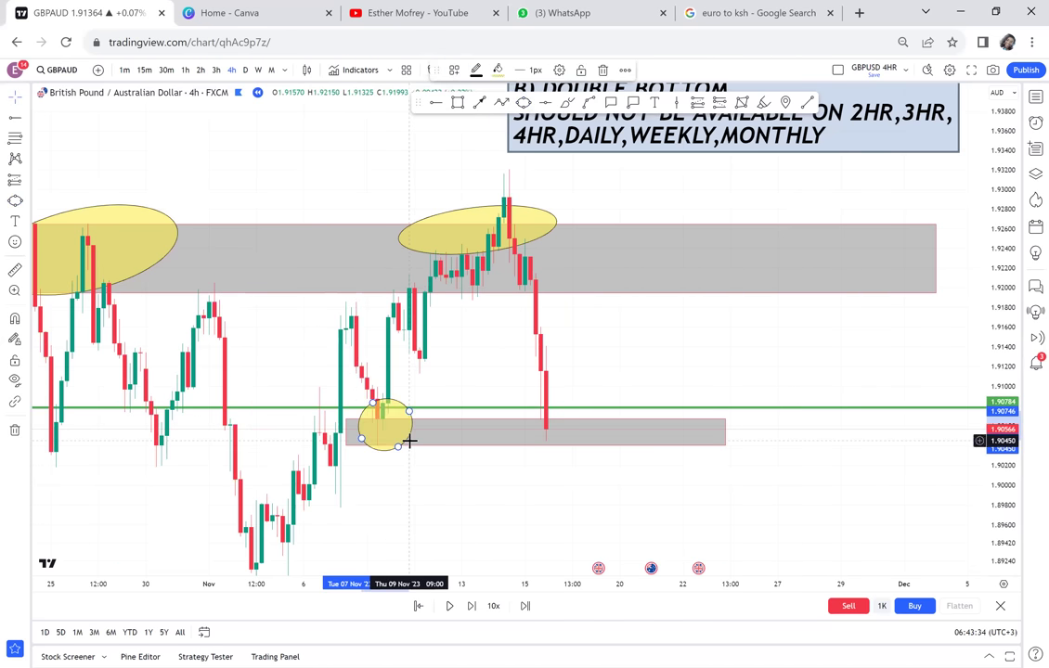
{"action": "left_click", "coordinate": [522, 102]}
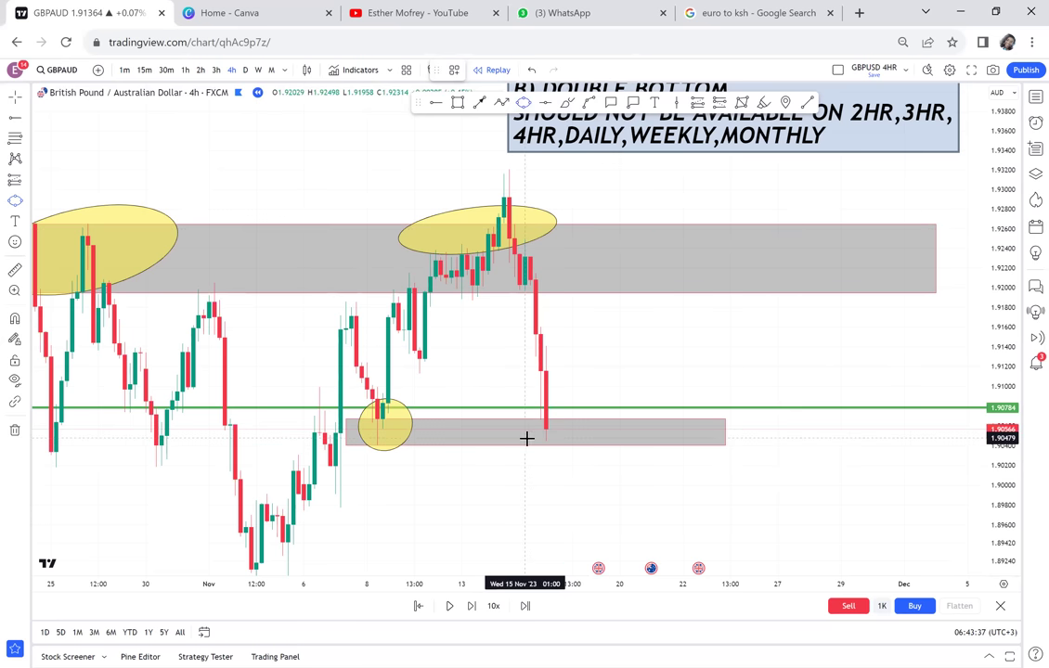
{"action": "left_click", "coordinate": [577, 415]}
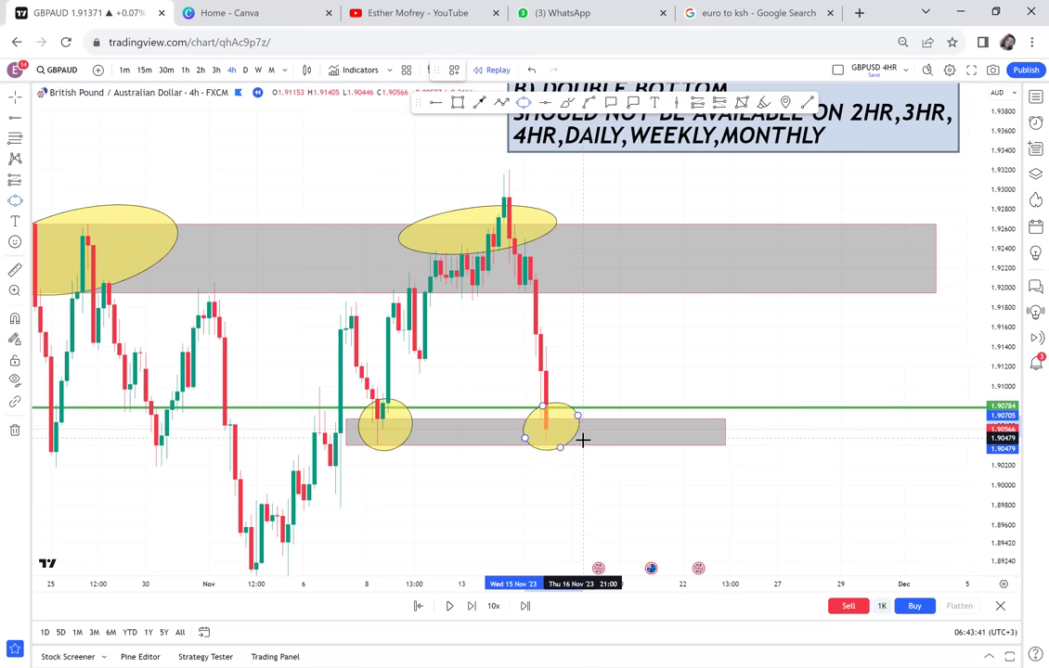
{"action": "left_click", "coordinate": [582, 440]}
{"action": "left_click", "coordinate": [698, 380]}
{"action": "scroll", "coordinate": [698, 383], "scroll_direction": "left", "scroll_amount": 3}
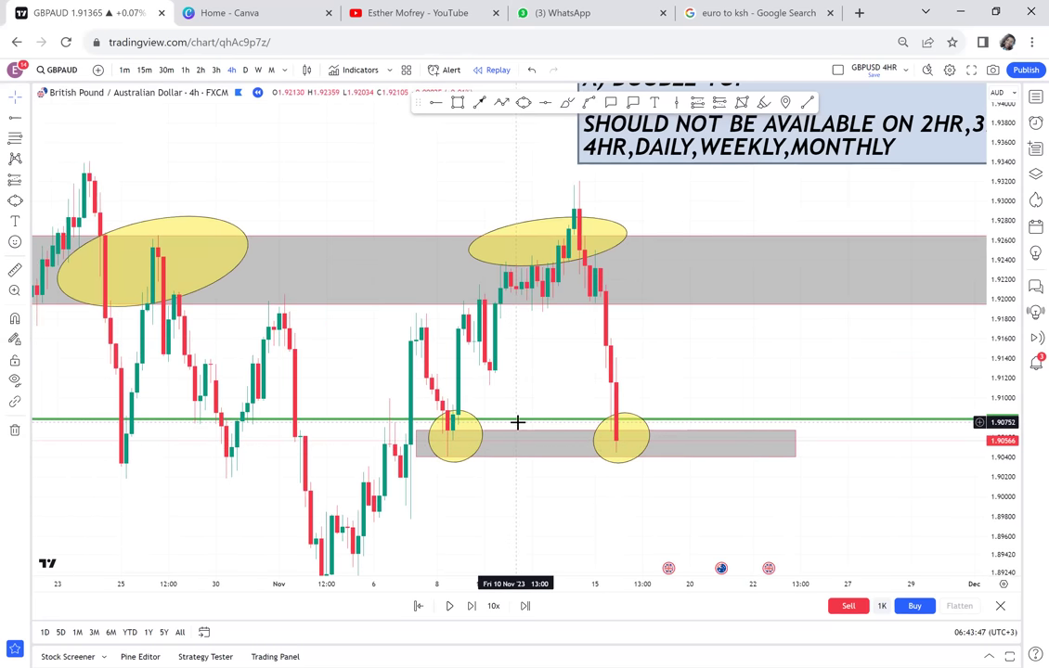
- Draw a zigzag arrow from the latest low down to about 1.9000, back up to 1.9043, and down past the red line
{"action": "left_click_drag", "start_coordinate": [607, 296], "coordinate": [594, 285]}
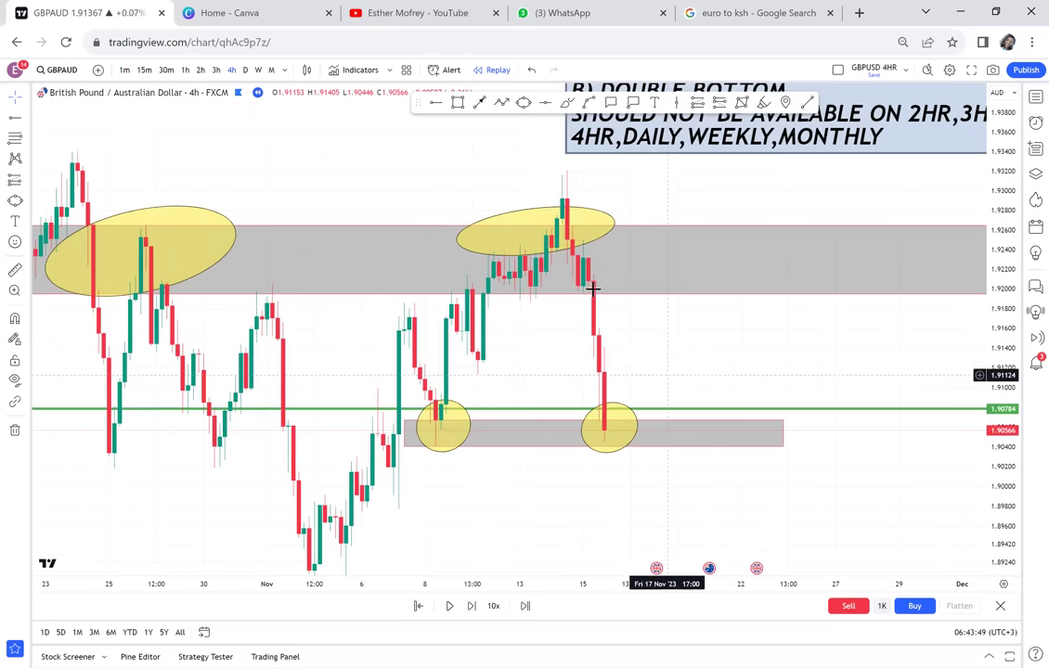
{"action": "left_click_drag", "start_coordinate": [571, 470], "coordinate": [496, 350]}
{"action": "left_click", "coordinate": [502, 102]}
{"action": "left_click_drag", "start_coordinate": [539, 308], "coordinate": [544, 369]}
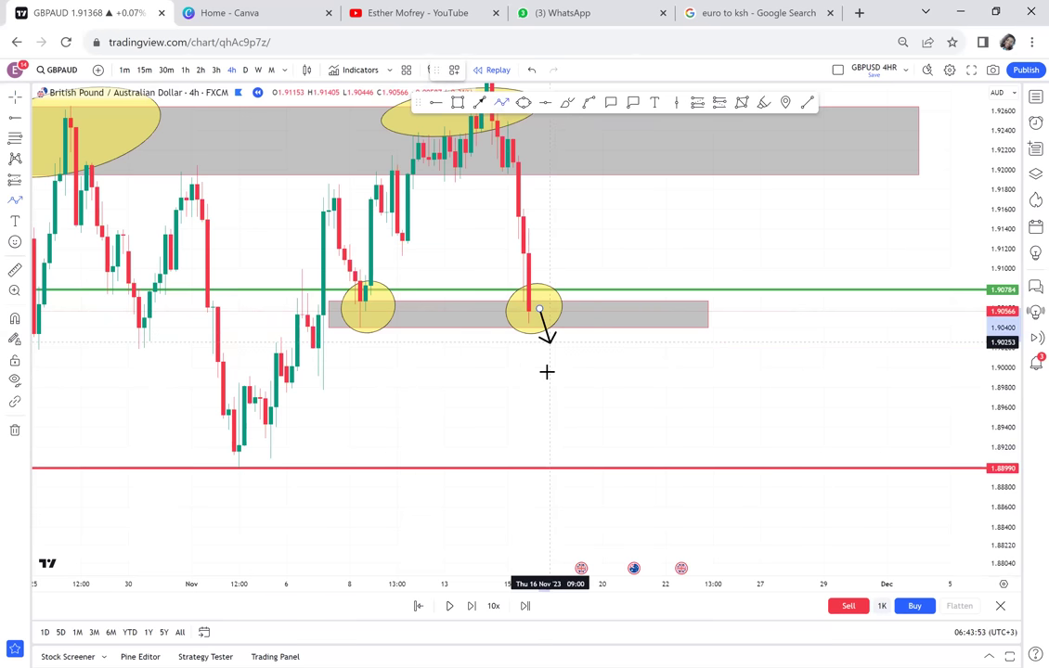
{"action": "left_click", "coordinate": [581, 327]}
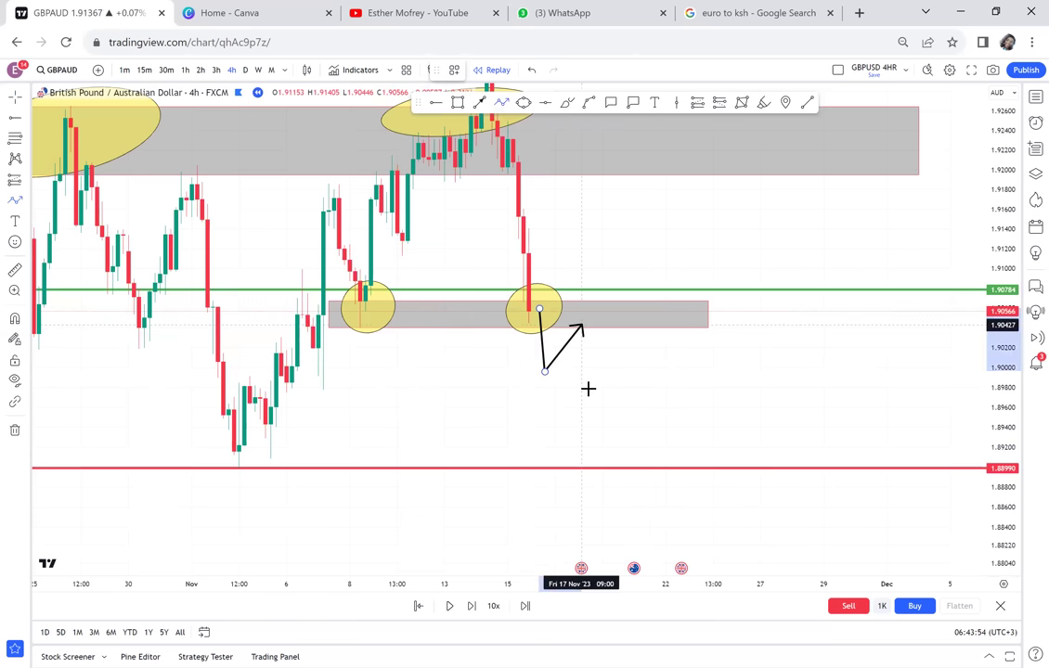
{"action": "double_click", "coordinate": [607, 475]}
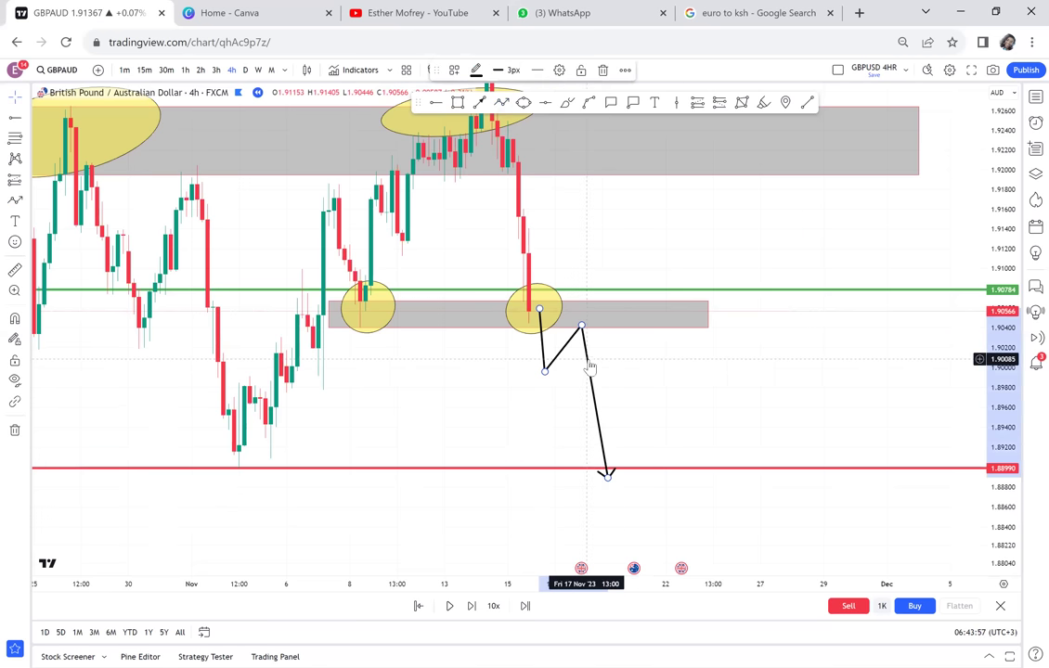
- Draw a rising zigzag arrow from the green line near the latest candles up through the upper grey zone to about 1.93000
{"action": "left_click_drag", "start_coordinate": [358, 316], "coordinate": [399, 393]}
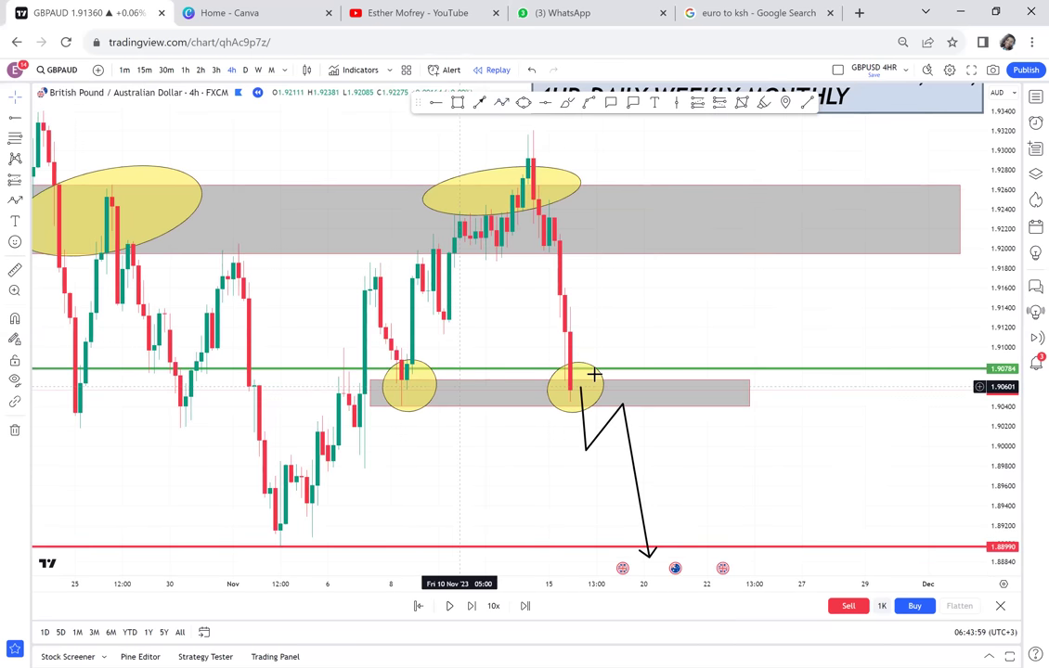
{"action": "left_click", "coordinate": [502, 103]}
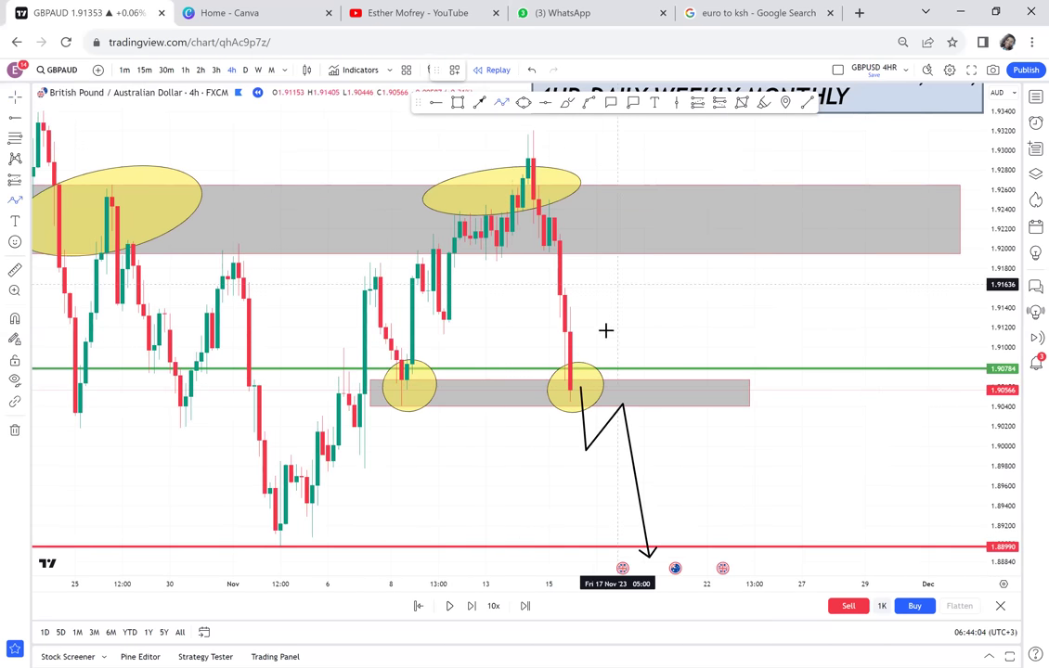
{"action": "left_click", "coordinate": [591, 373]}
{"action": "left_click", "coordinate": [607, 325]}
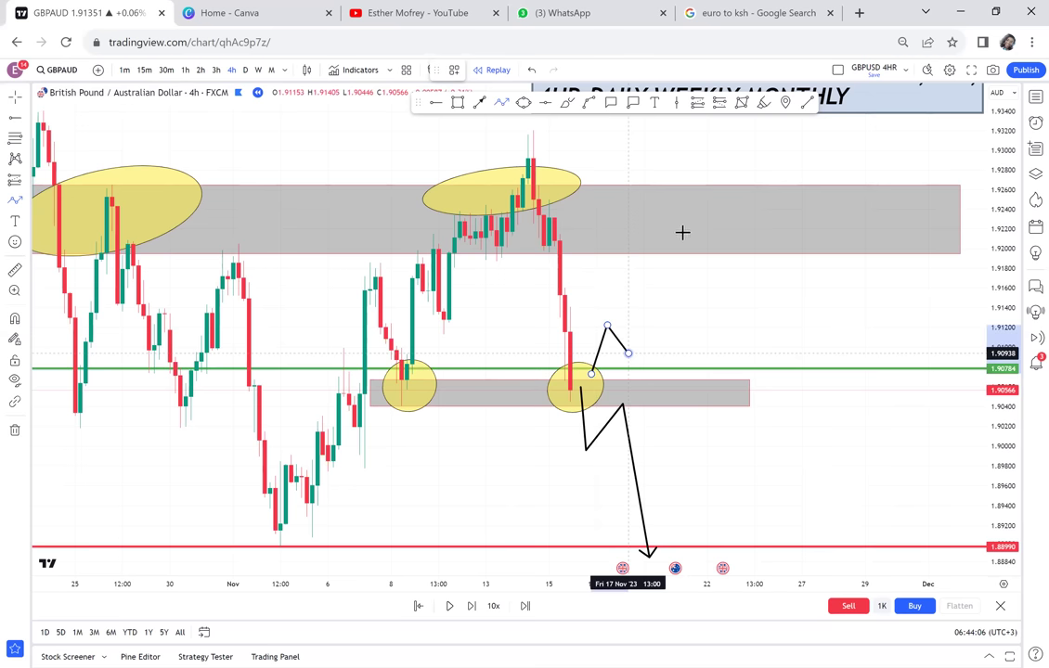
{"action": "left_click", "coordinate": [654, 214]}
{"action": "left_click", "coordinate": [686, 233]}
{"action": "double_click", "coordinate": [701, 149]}
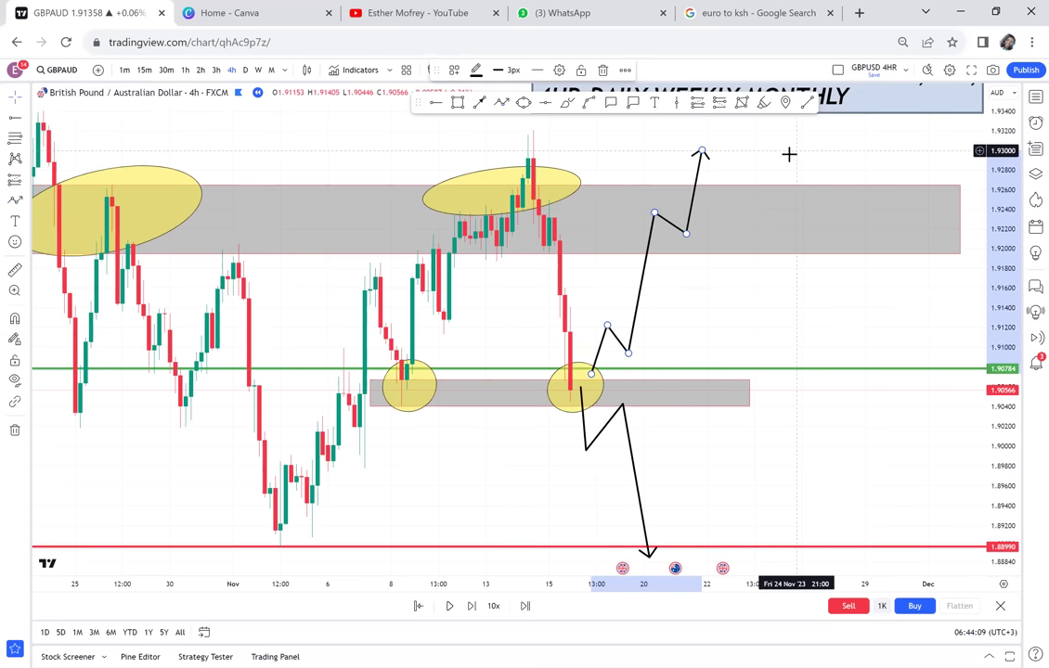
- Delete both the rising and the falling zigzag arrows from the 4-hour chart
{"action": "mouse_move", "coordinate": [788, 141]}
{"action": "left_mouse_down"}
{"action": "mouse_move", "coordinate": [700, 245]}
{"action": "mouse_move", "coordinate": [728, 188]}
{"action": "left_mouse_up"}
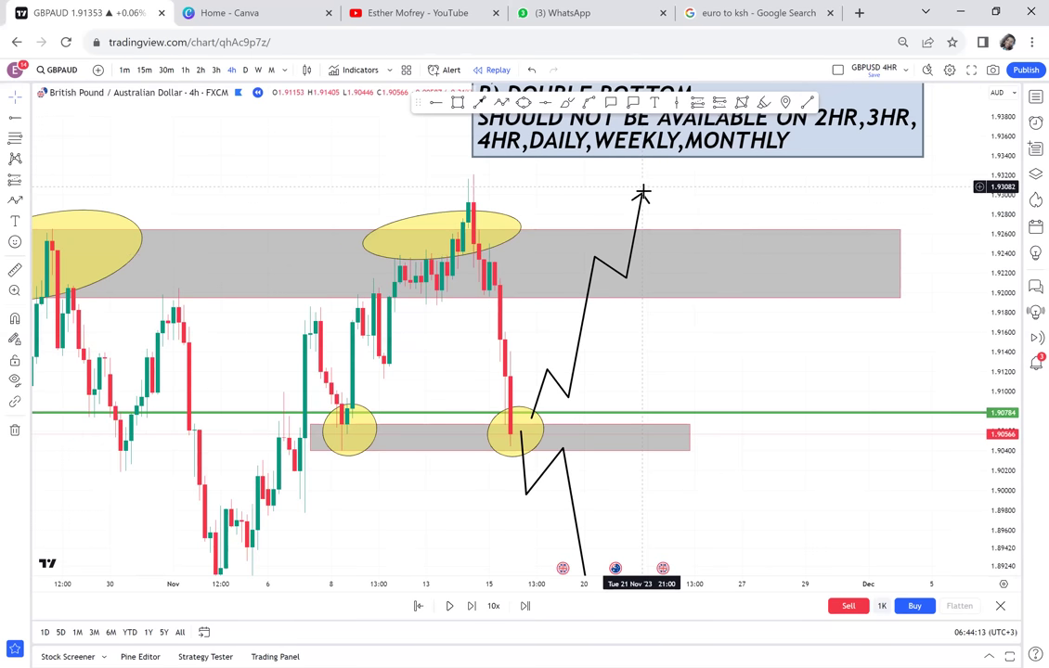
{"action": "left_click", "coordinate": [644, 198]}
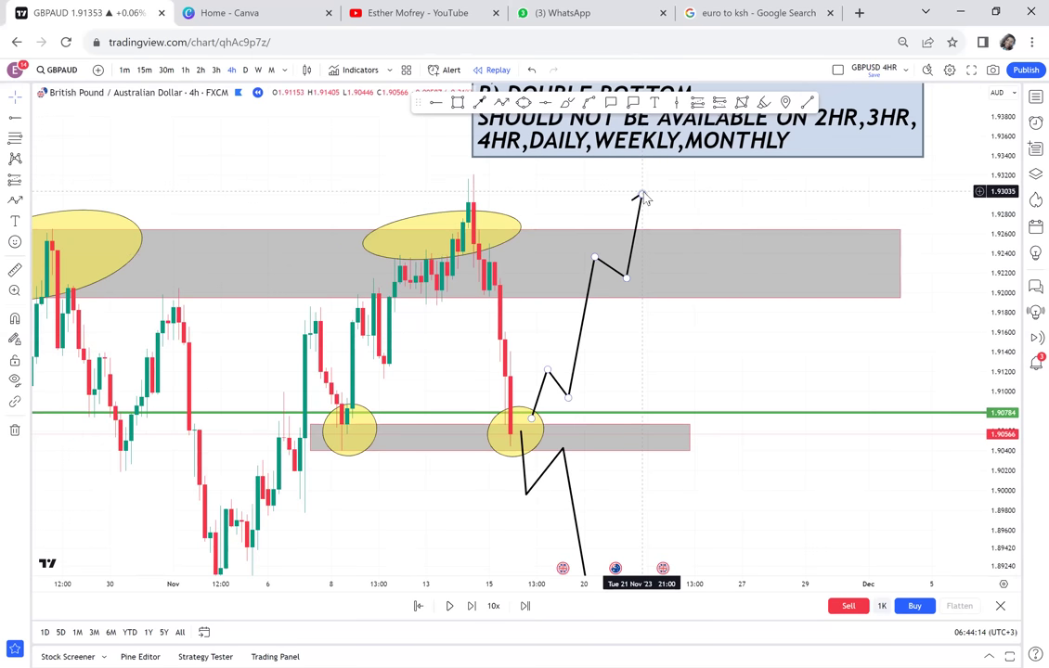
{"action": "key", "text": "Delete"}
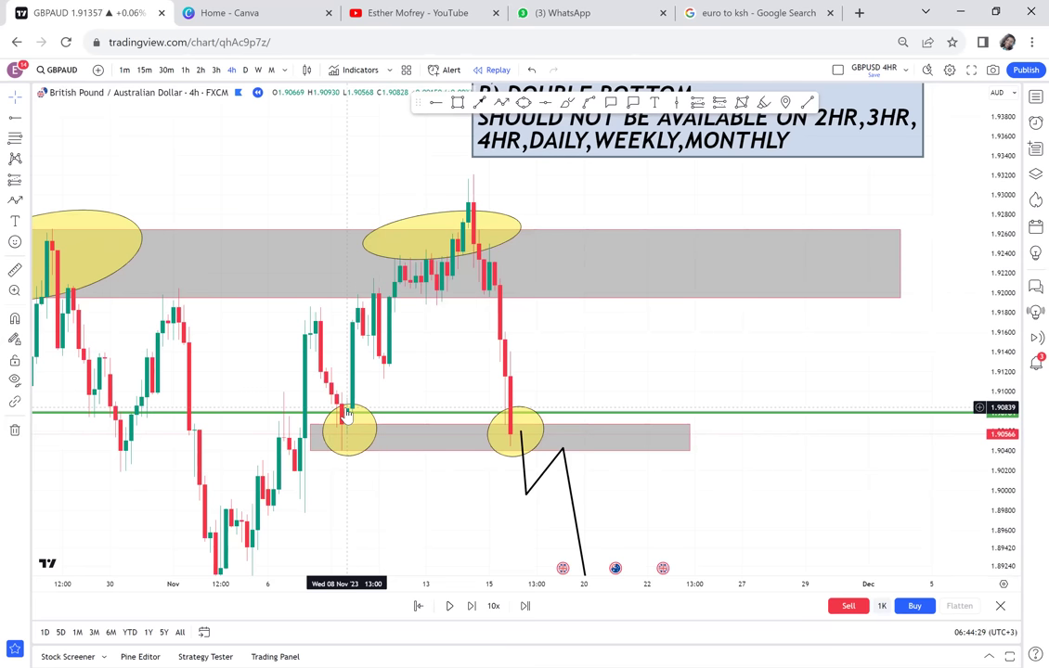
{"action": "key", "text": "Delete"}
{"action": "left_click", "coordinate": [580, 261]}
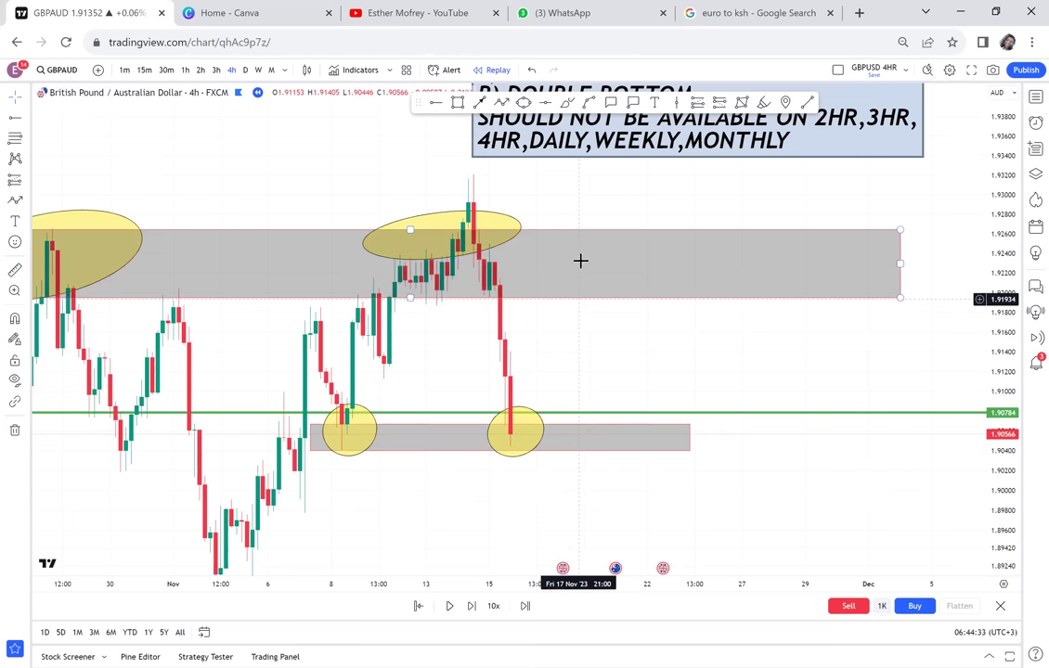
- Add a text label from the POSSIBLE DOUBLE BOTTOM template and place it inside the lower grey rectangle between the two ellipses
{"action": "left_click", "coordinate": [655, 102]}
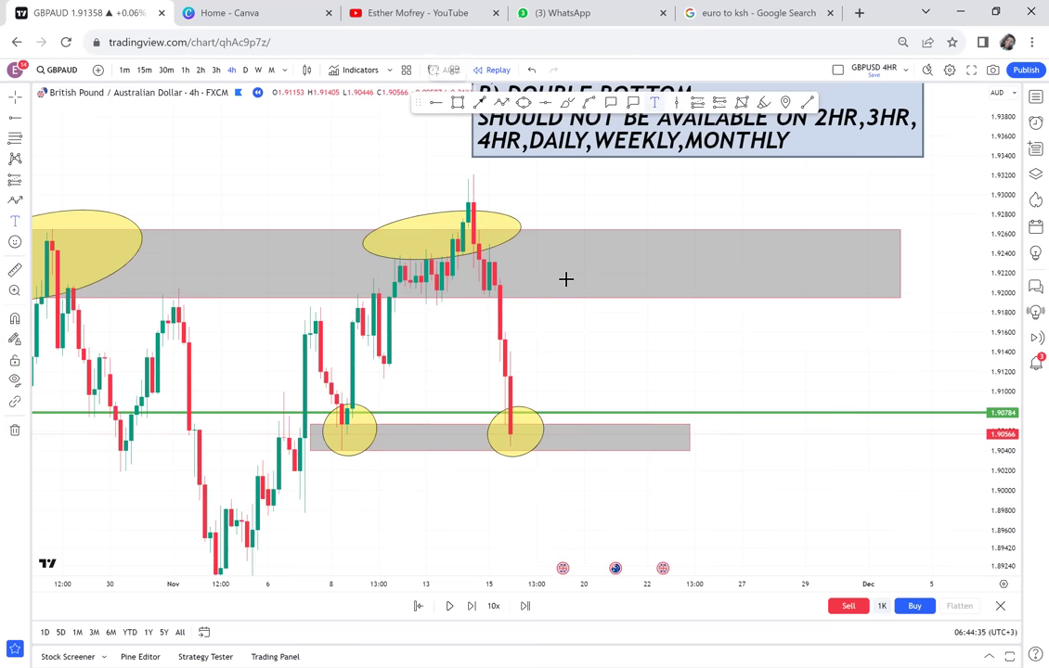
{"action": "left_click", "coordinate": [384, 436]}
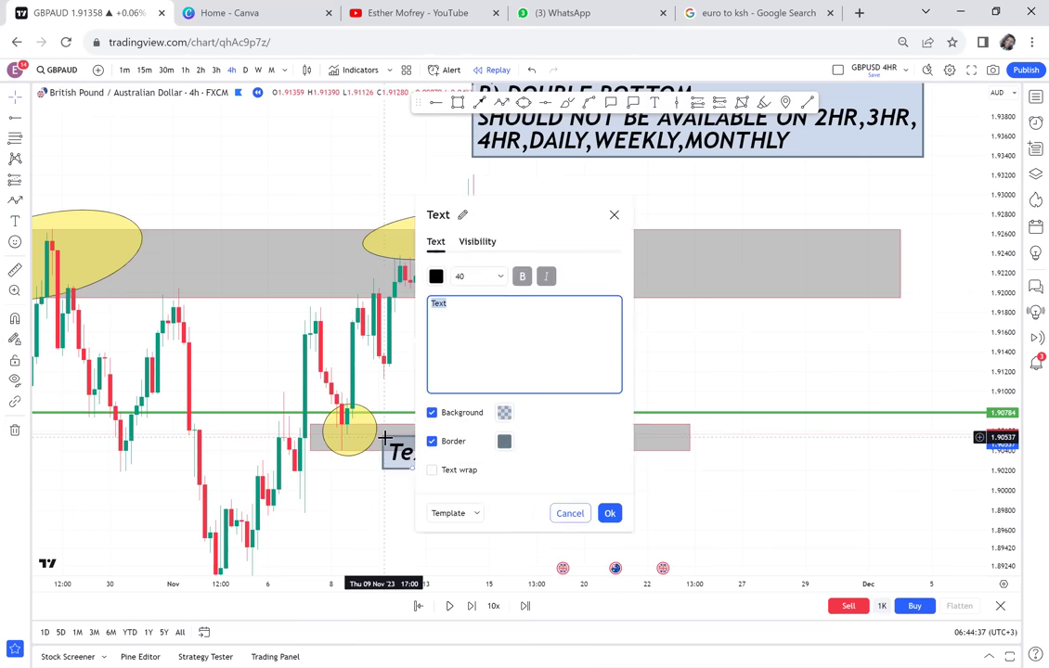
{"action": "left_click", "coordinate": [475, 516]}
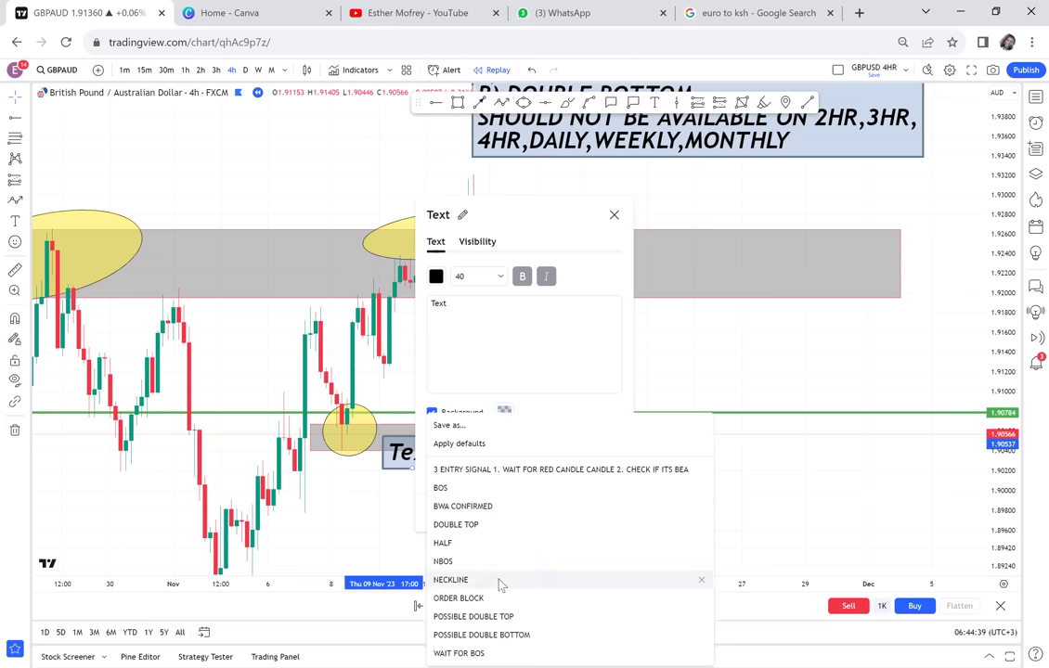
{"action": "left_click", "coordinate": [476, 635]}
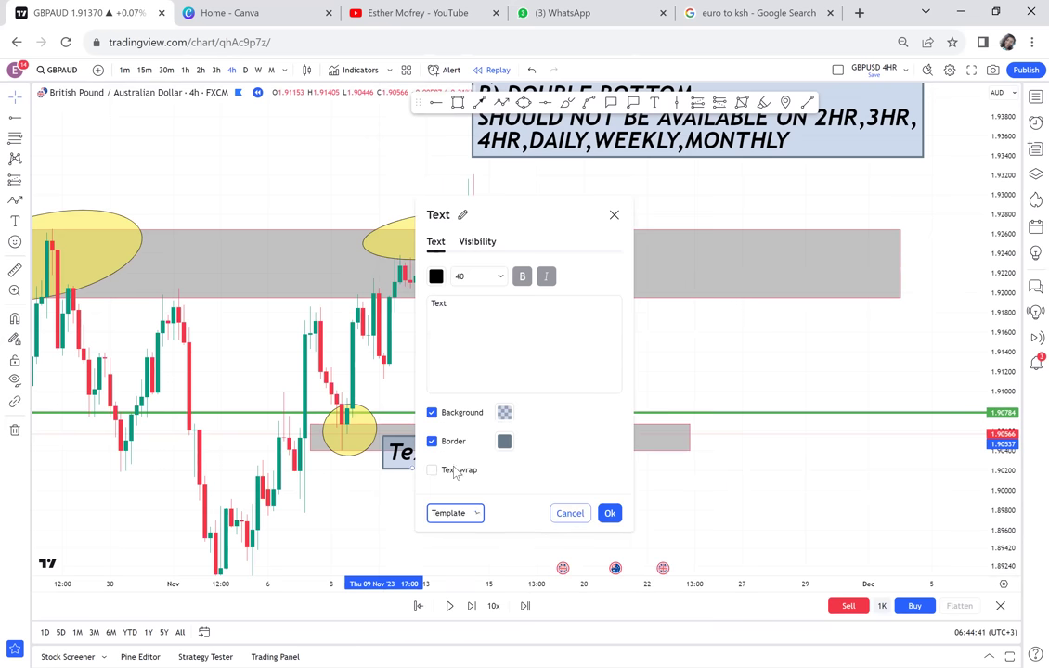
{"action": "key", "text": "Return"}
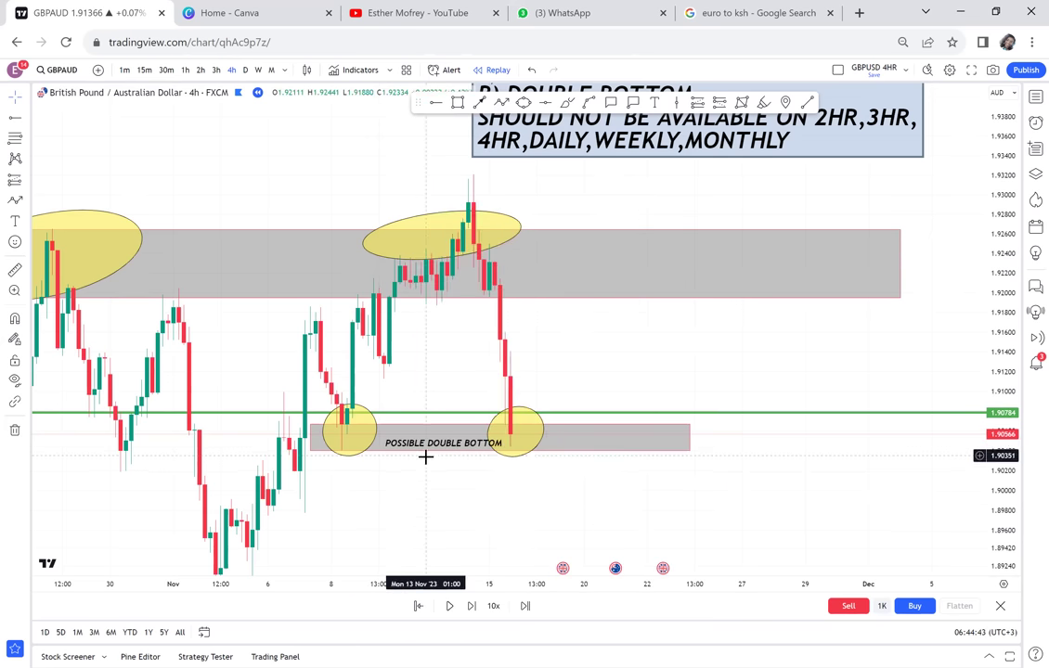
{"action": "left_click_drag", "start_coordinate": [446, 437], "coordinate": [433, 441]}
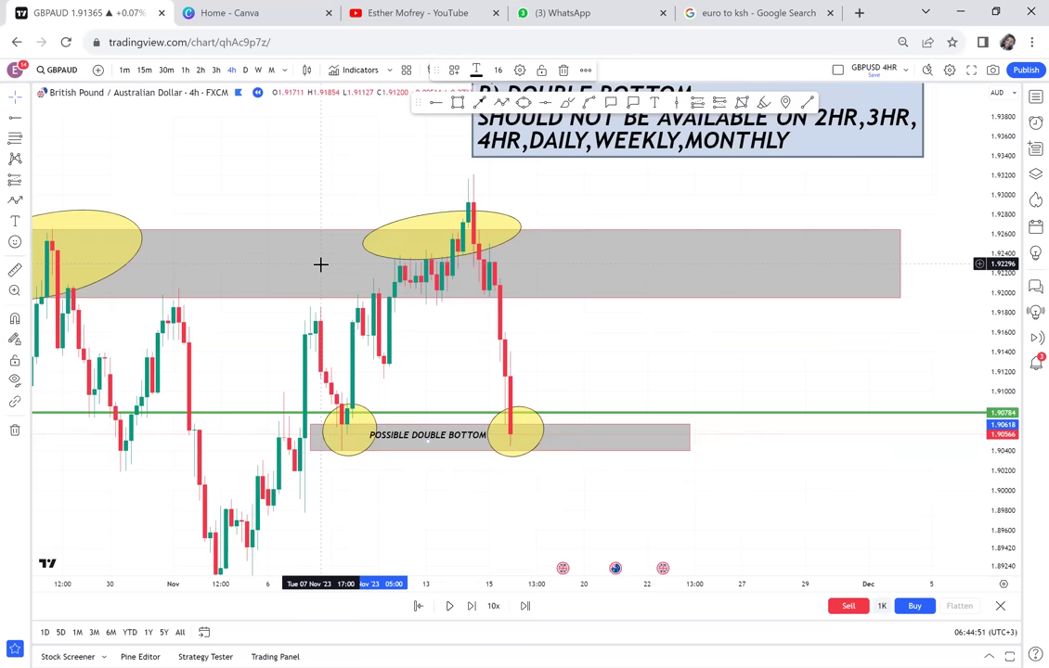
- Switch to the daily chart and examine the upper double top zone and the possible double bottom zone
{"action": "left_click", "coordinate": [244, 71]}
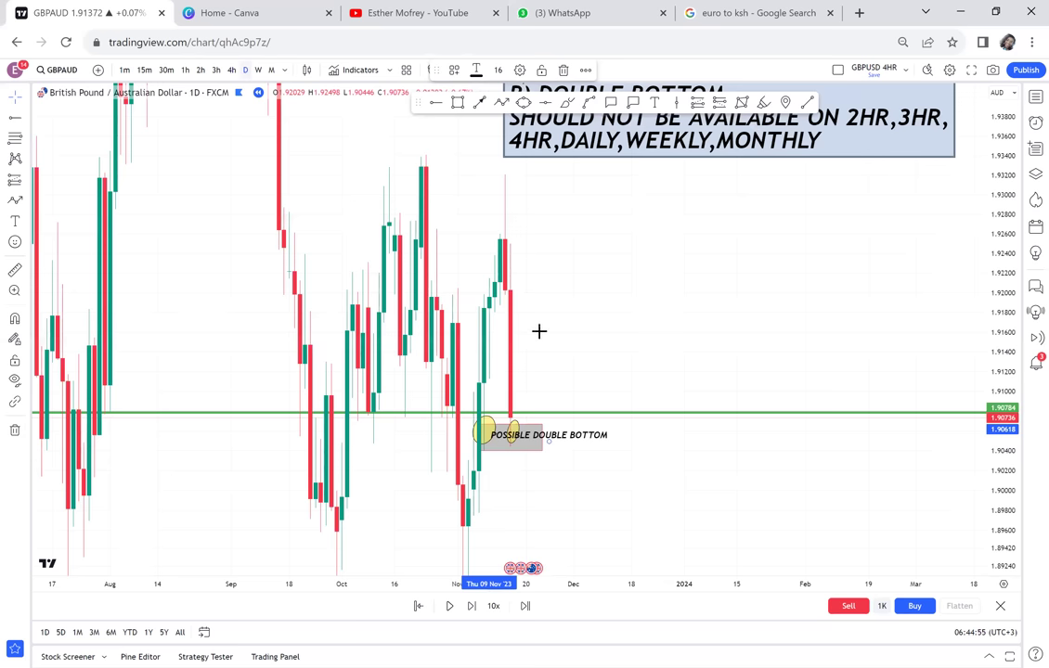
{"action": "scroll", "coordinate": [538, 332], "scroll_direction": "up", "scroll_amount": 1}
{"action": "scroll", "coordinate": [539, 332], "scroll_direction": "up", "scroll_amount": 1}
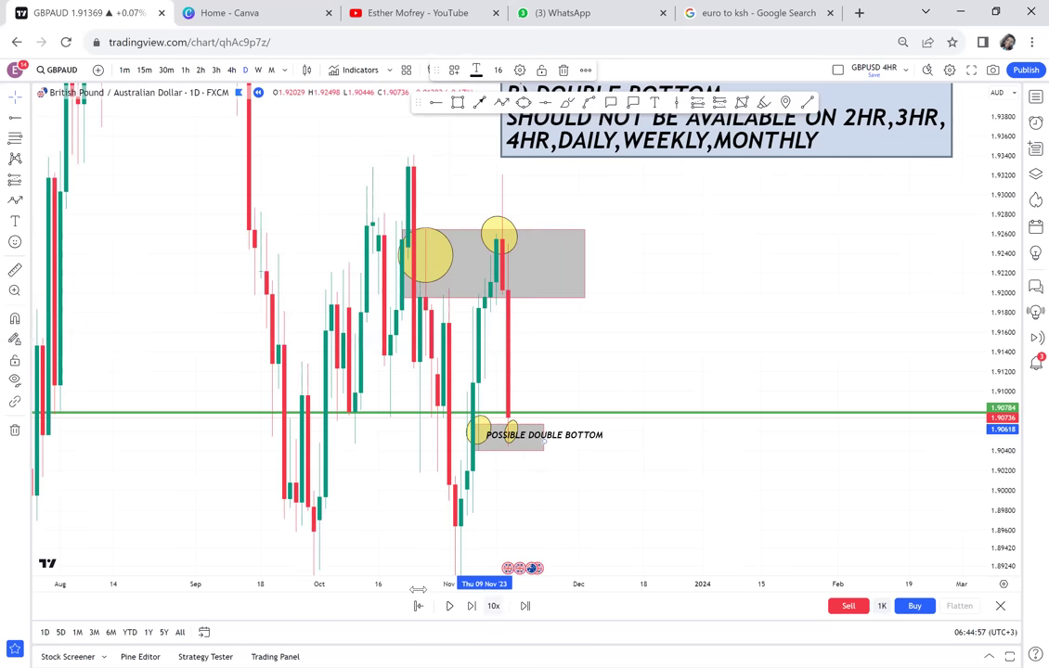
{"action": "scroll", "coordinate": [237, 522], "scroll_direction": "down", "scroll_amount": 2}
{"action": "scroll", "coordinate": [243, 520], "scroll_direction": "up", "scroll_amount": 3}
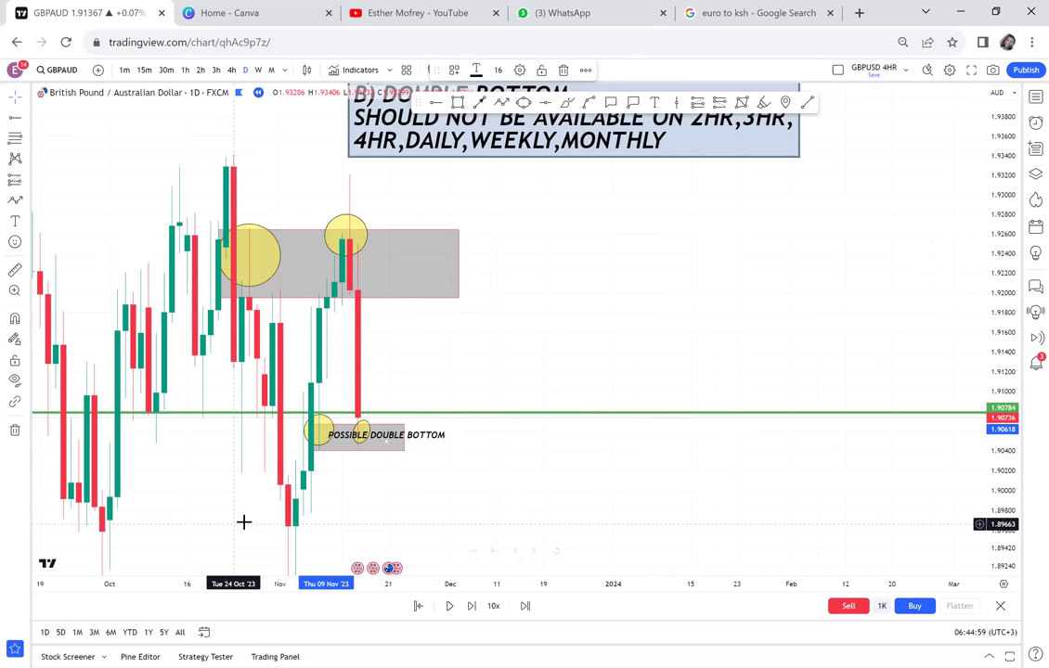
{"action": "scroll", "coordinate": [708, 527], "scroll_direction": "left", "scroll_amount": 3}
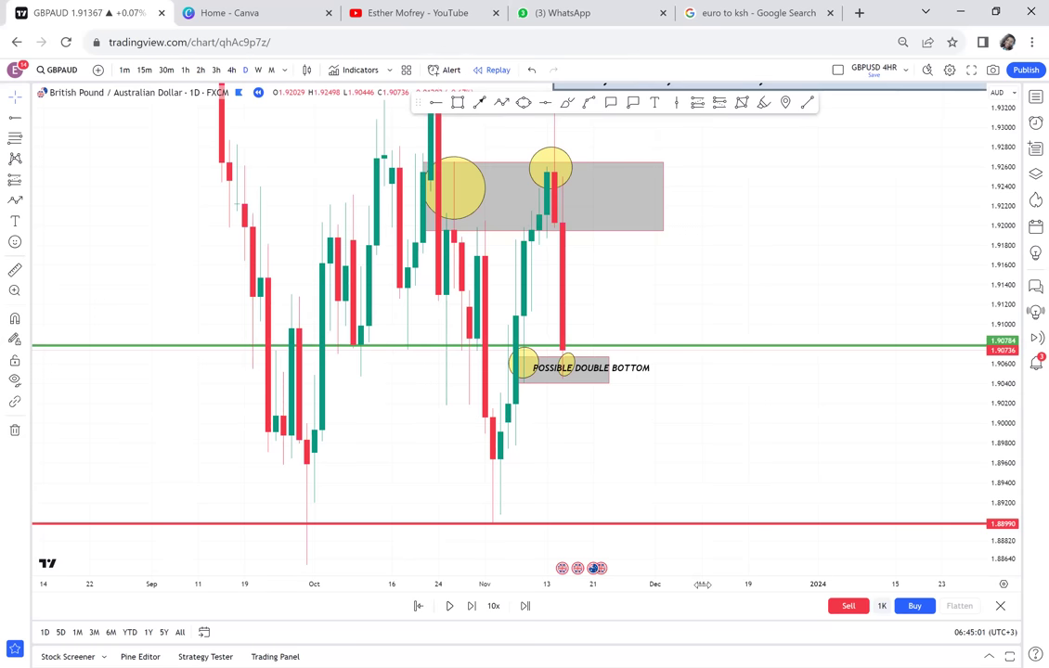
{"action": "scroll", "coordinate": [459, 542], "scroll_direction": "up", "scroll_amount": 3}
{"action": "left_click_drag", "start_coordinate": [595, 490], "coordinate": [606, 494]}
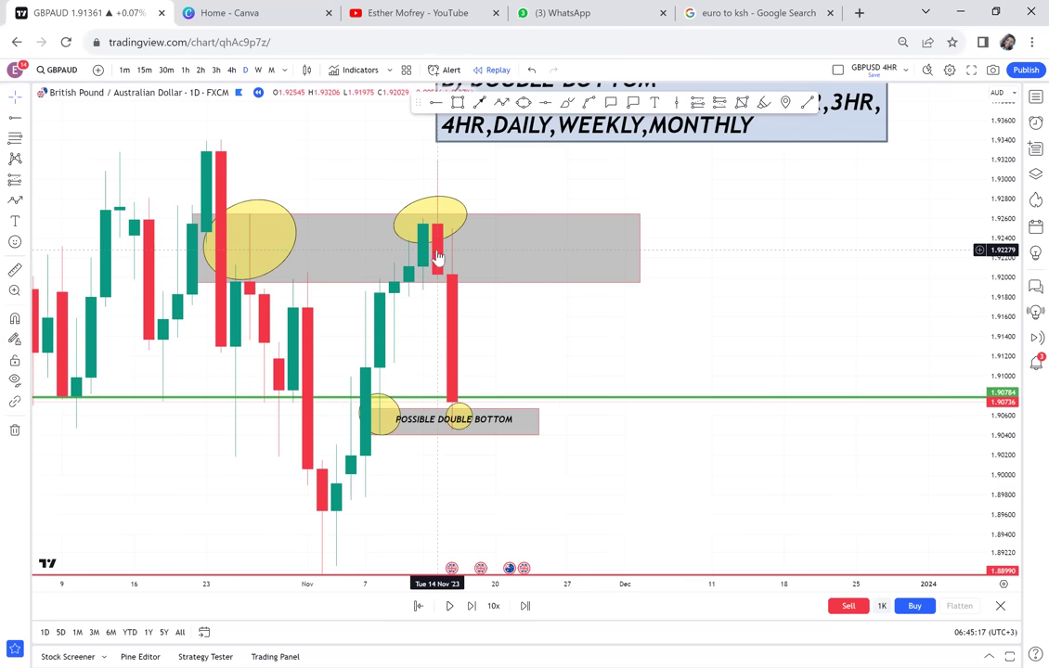
- Return to the 4-hour chart and shift the POSSIBLE DOUBLE BOTTOM label nearer the middle between the two lower ellipses
{"action": "left_click", "coordinate": [232, 71]}
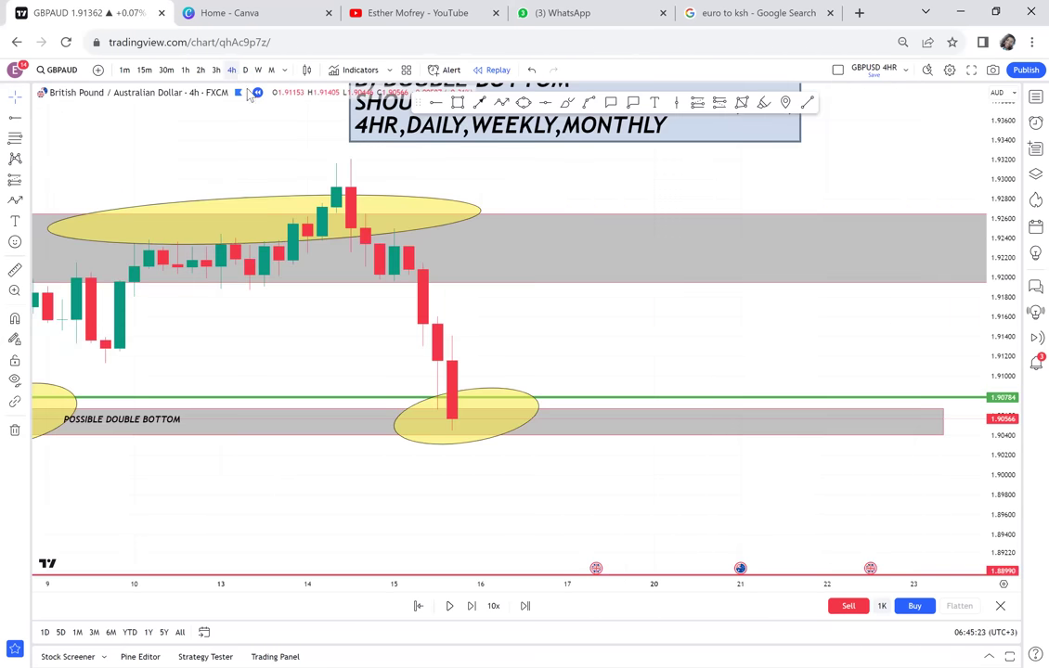
{"action": "scroll", "coordinate": [339, 279], "scroll_direction": "down", "scroll_amount": 1}
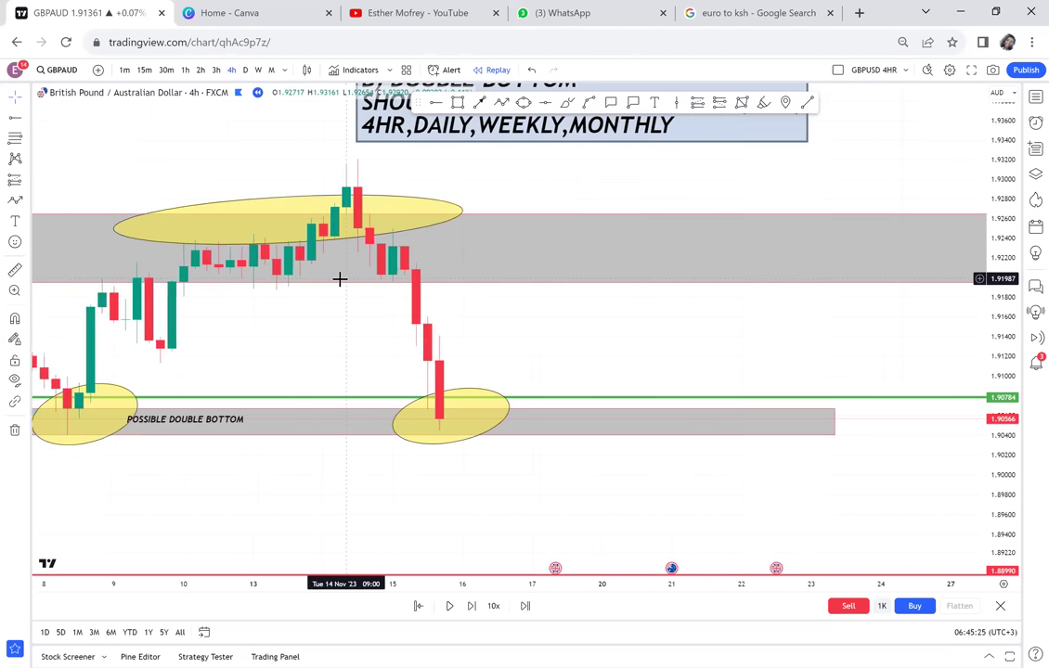
{"action": "left_click_drag", "start_coordinate": [344, 331], "coordinate": [466, 345]}
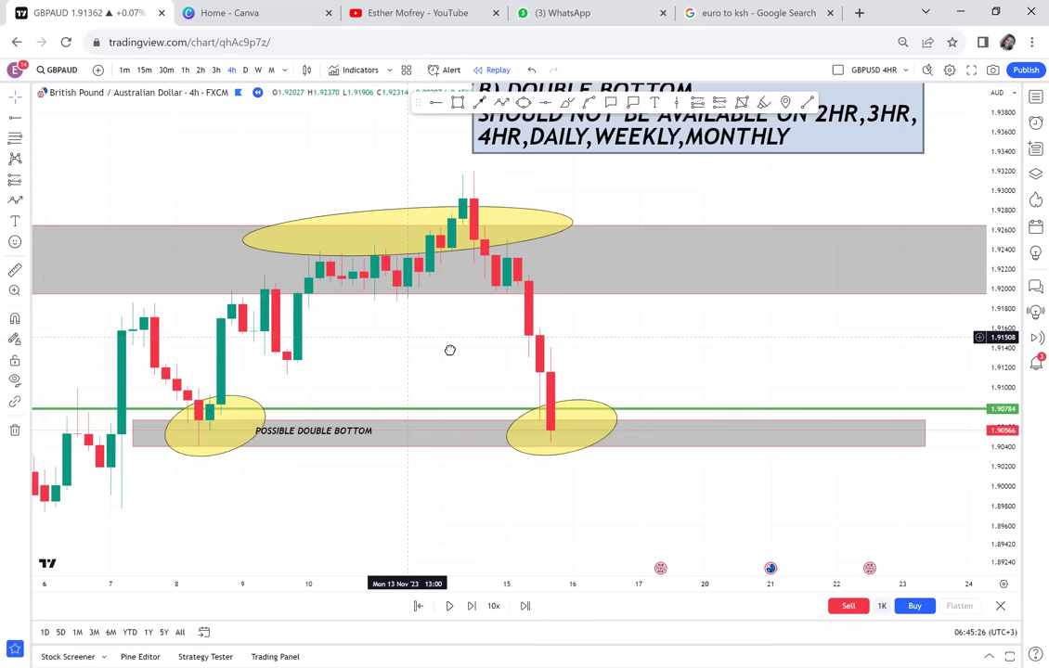
{"action": "scroll", "coordinate": [419, 357], "scroll_direction": "down", "scroll_amount": 3}
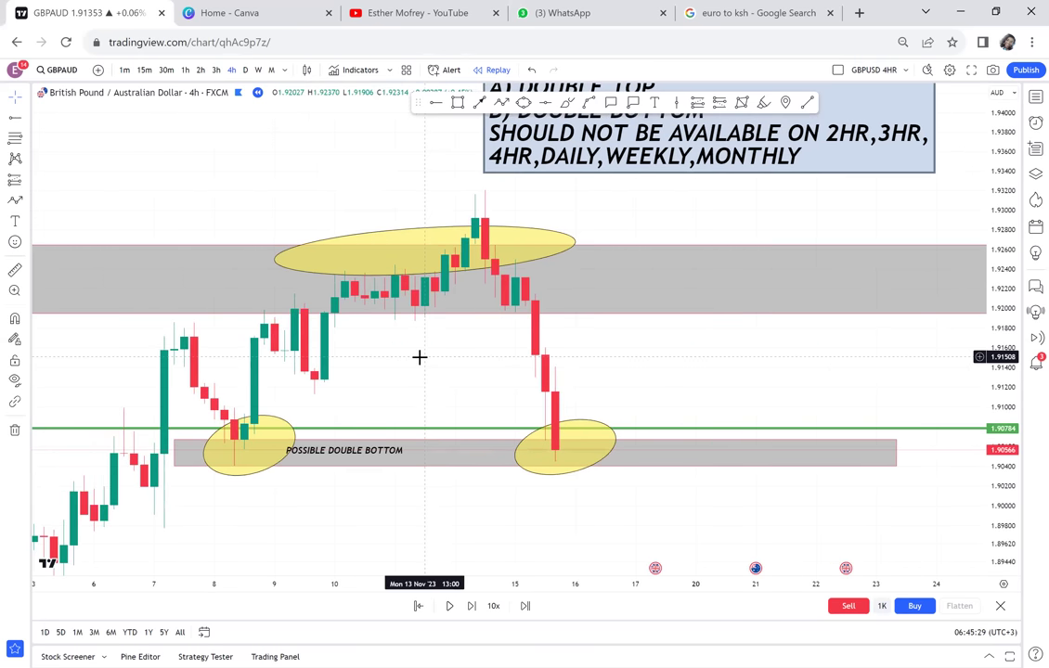
{"action": "left_click_drag", "start_coordinate": [365, 458], "coordinate": [394, 460]}
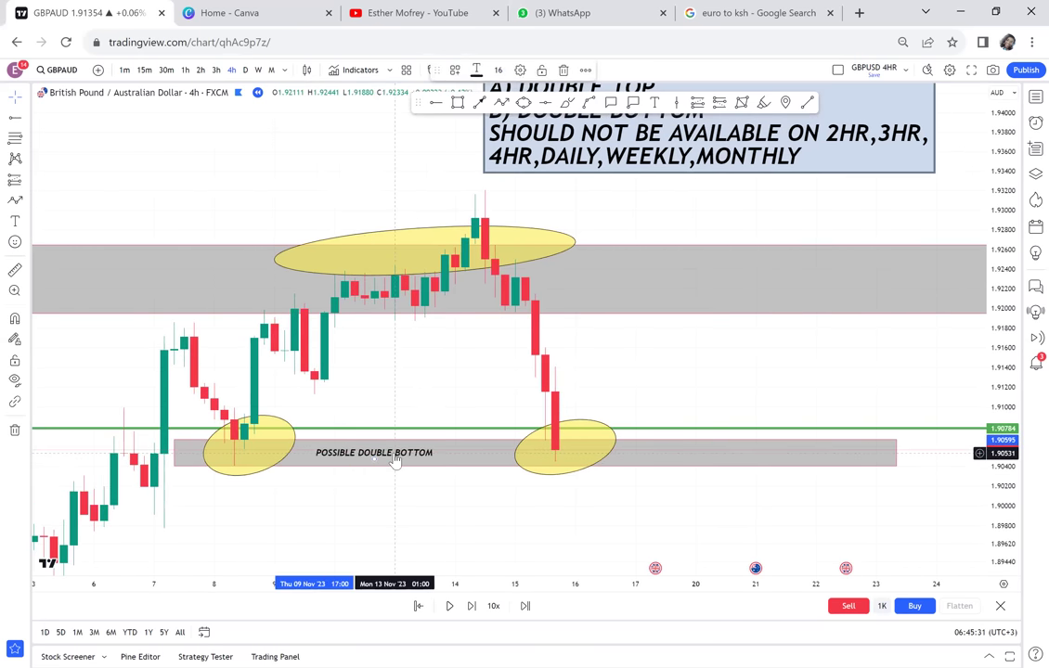
- Move the rules note up and toward later dates so its lower edge sits at about 1.93600
{"action": "left_click", "coordinate": [627, 353]}
{"action": "left_click_drag", "start_coordinate": [627, 353], "coordinate": [604, 389]}
{"action": "left_click_drag", "start_coordinate": [663, 174], "coordinate": [716, 153]}
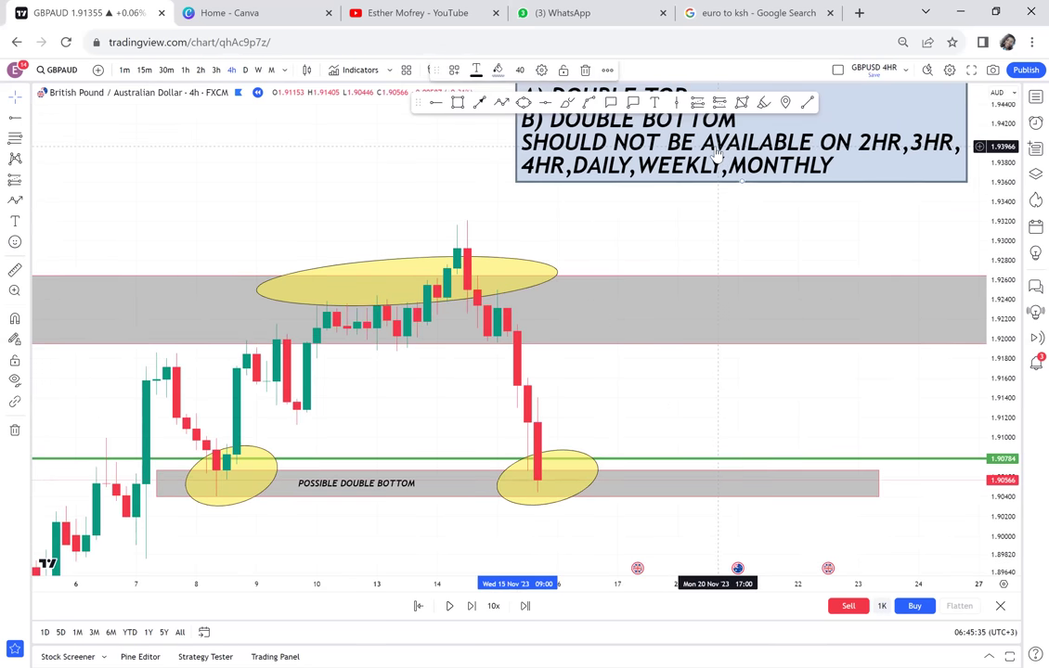
- Measure the price range from the lower rectangle's base at the 8 November low up to the 14 November high
{"action": "scroll", "coordinate": [613, 394], "scroll_direction": "down", "scroll_amount": 1}
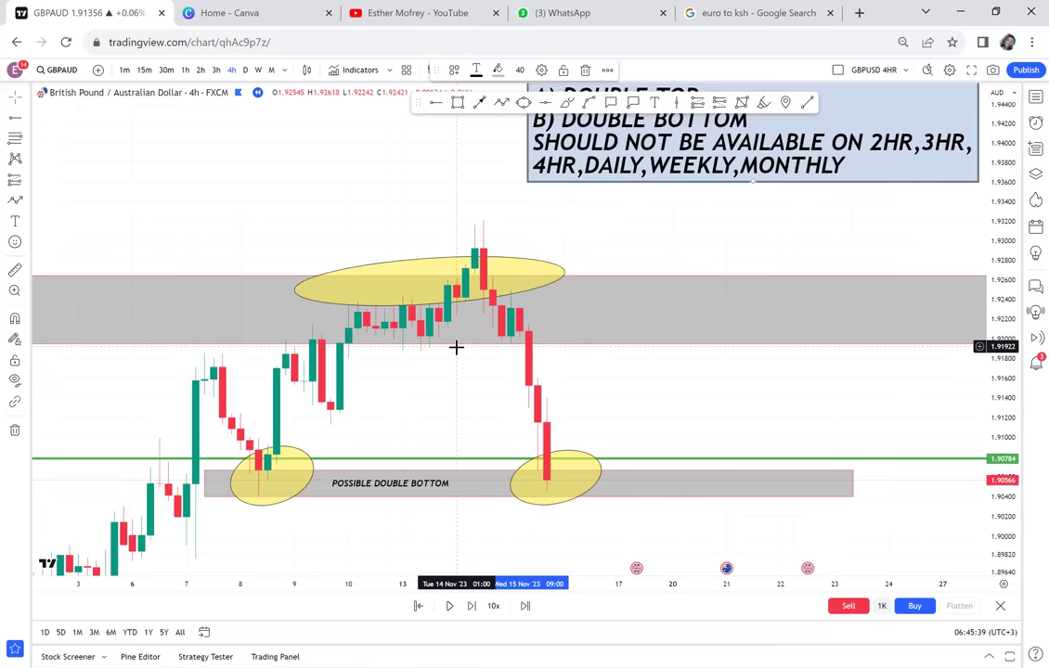
{"action": "left_click_drag", "start_coordinate": [652, 303], "coordinate": [649, 314]}
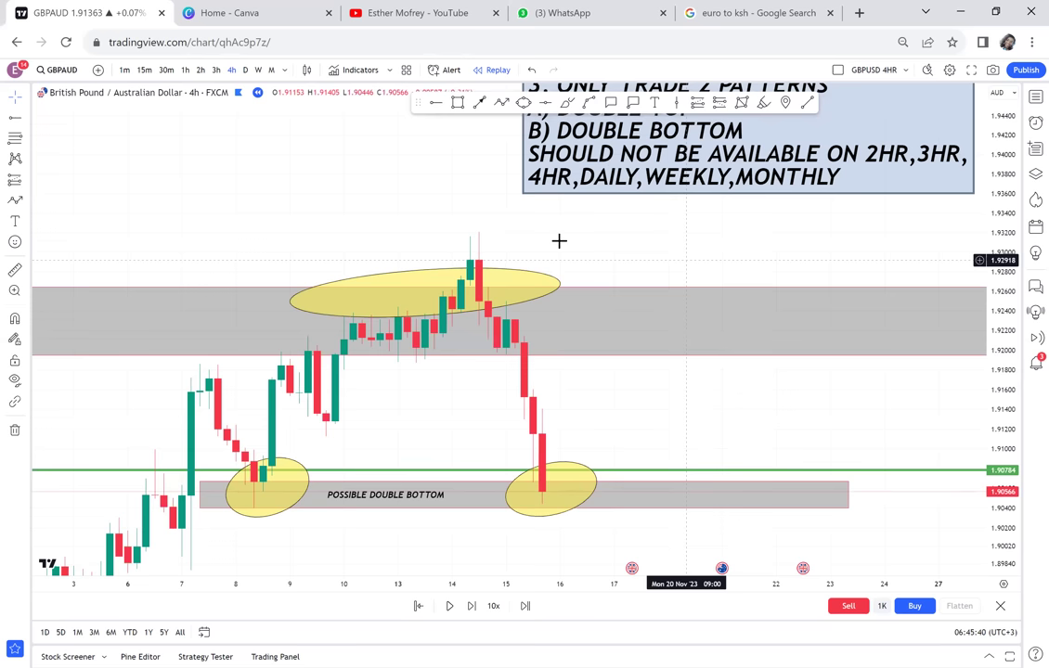
{"action": "left_click_drag", "start_coordinate": [559, 240], "coordinate": [536, 307]}
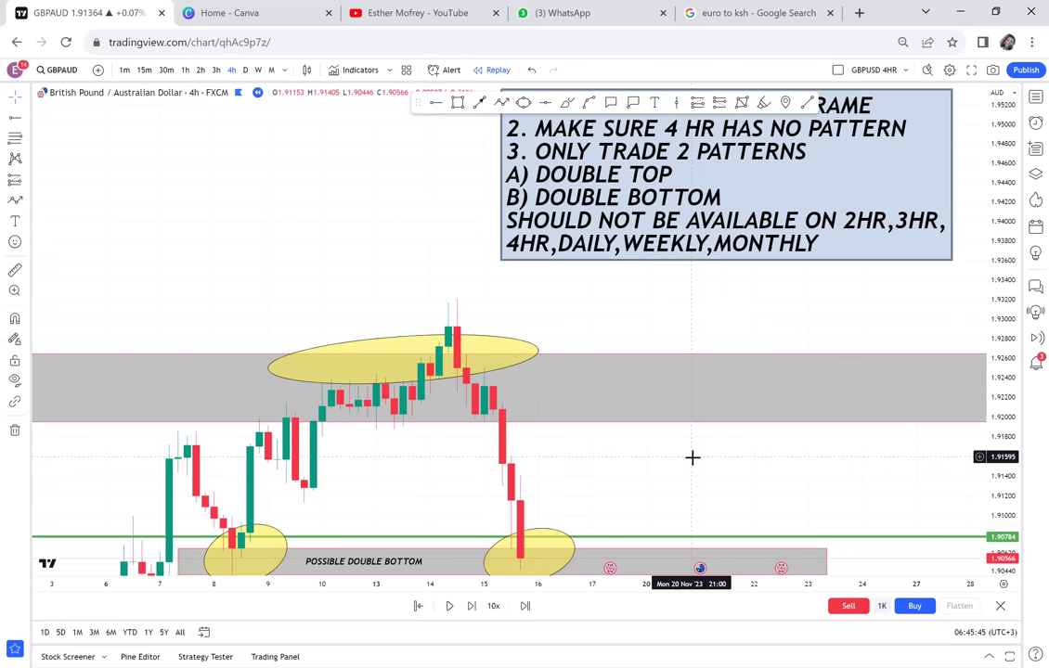
{"action": "left_click_drag", "start_coordinate": [663, 351], "coordinate": [721, 287]}
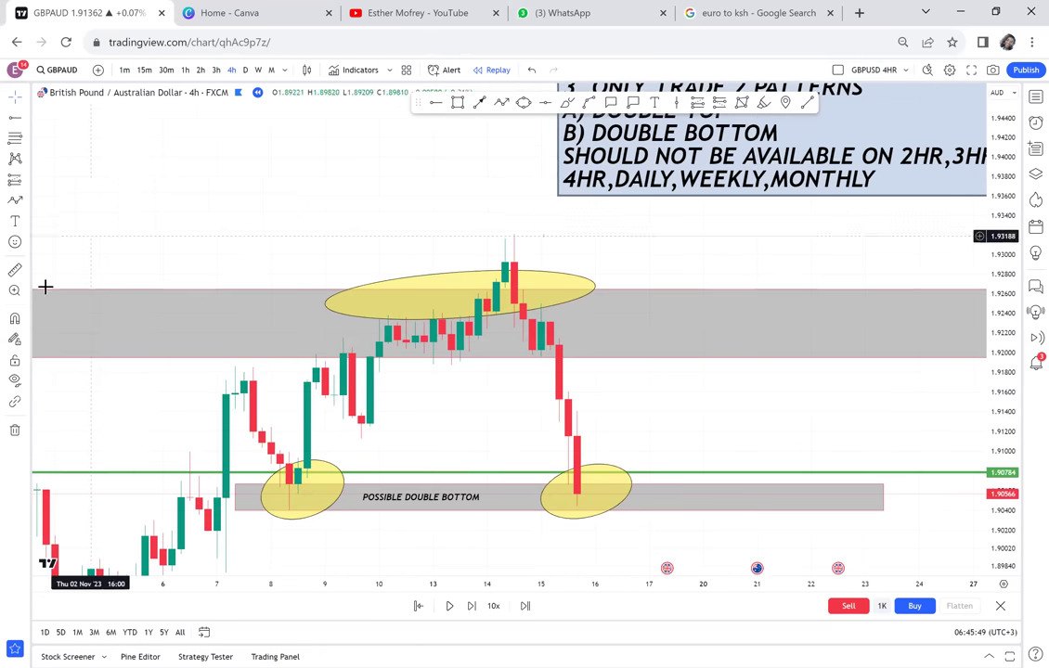
{"action": "left_click", "coordinate": [13, 271]}
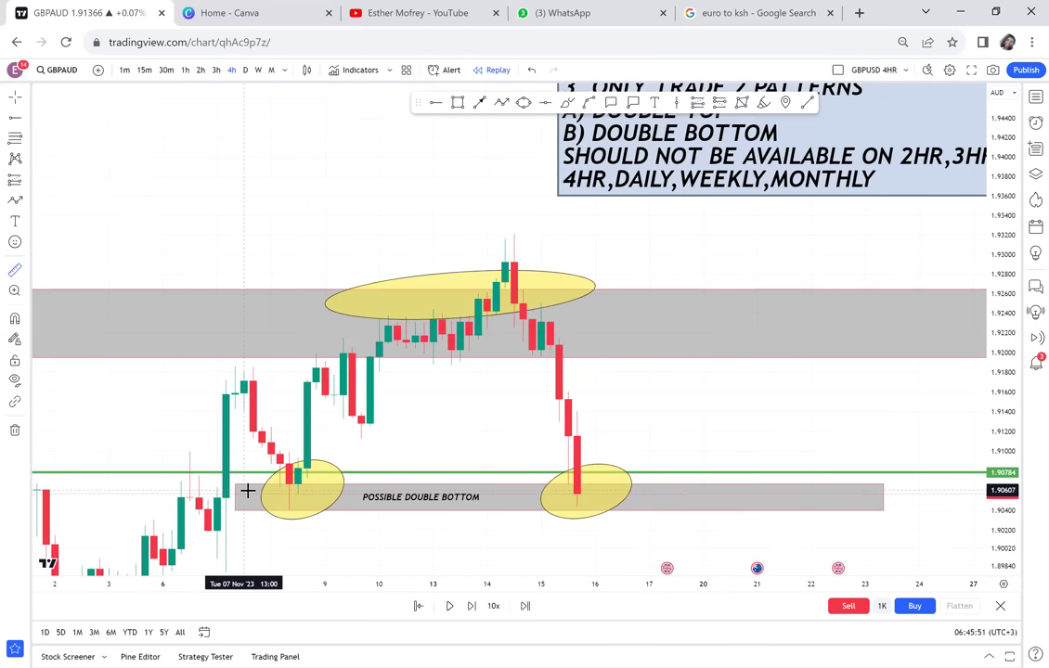
{"action": "left_click", "coordinate": [262, 509]}
{"action": "left_click", "coordinate": [370, 461]}
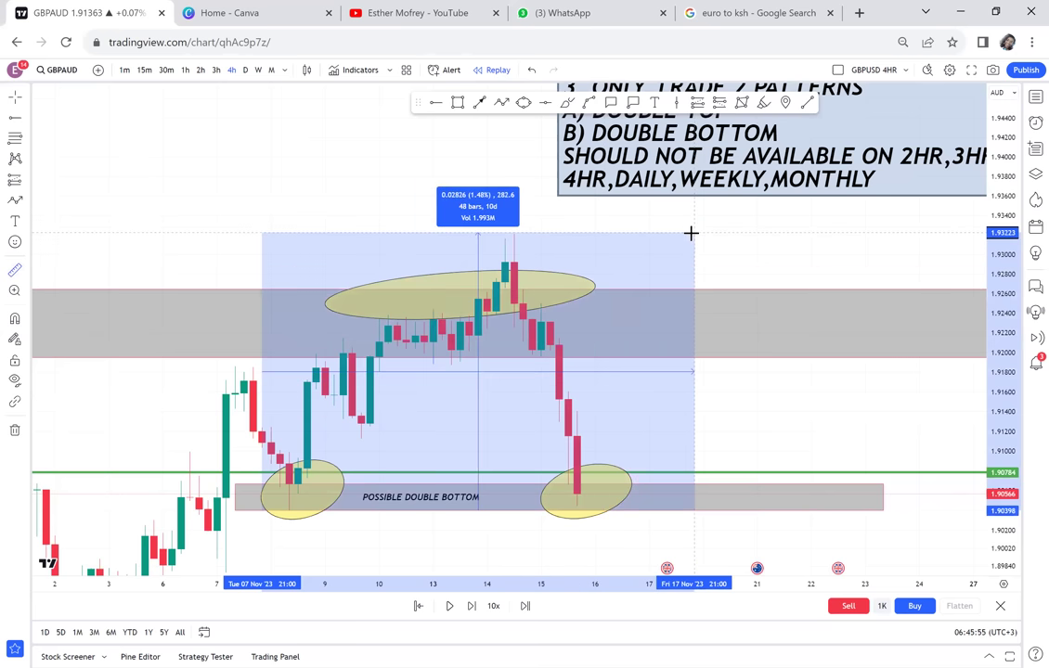
{"action": "left_click", "coordinate": [691, 233]}
- Draw a horizontal line at 1.91811, midway between the pattern's low and high, and color it green
{"action": "left_click", "coordinate": [544, 102]}
{"action": "left_click", "coordinate": [543, 371]}
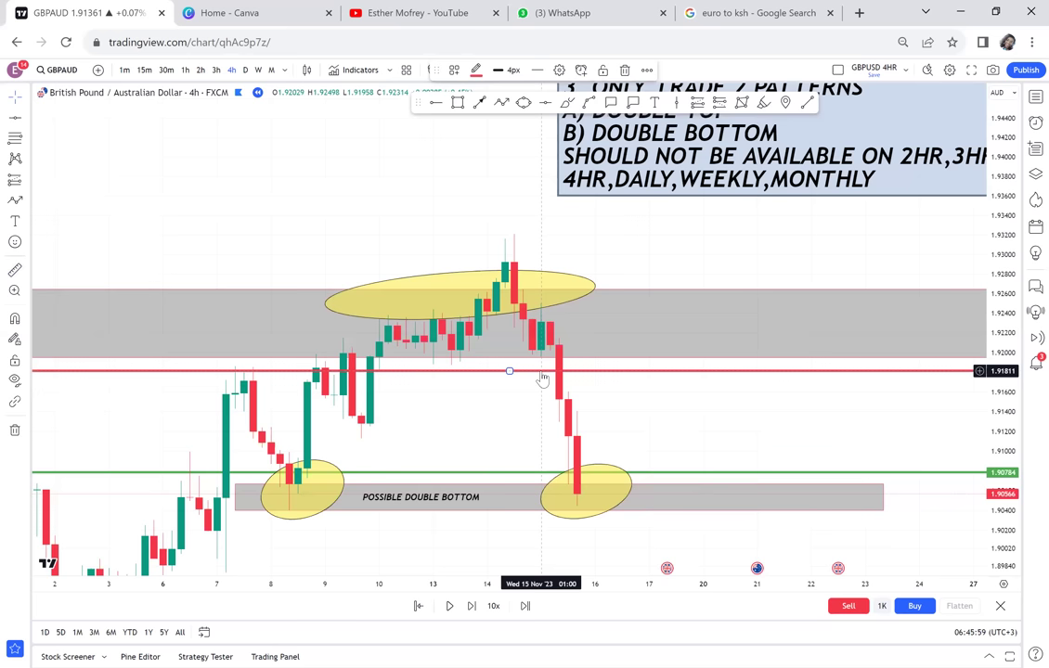
{"action": "left_click", "coordinate": [477, 71]}
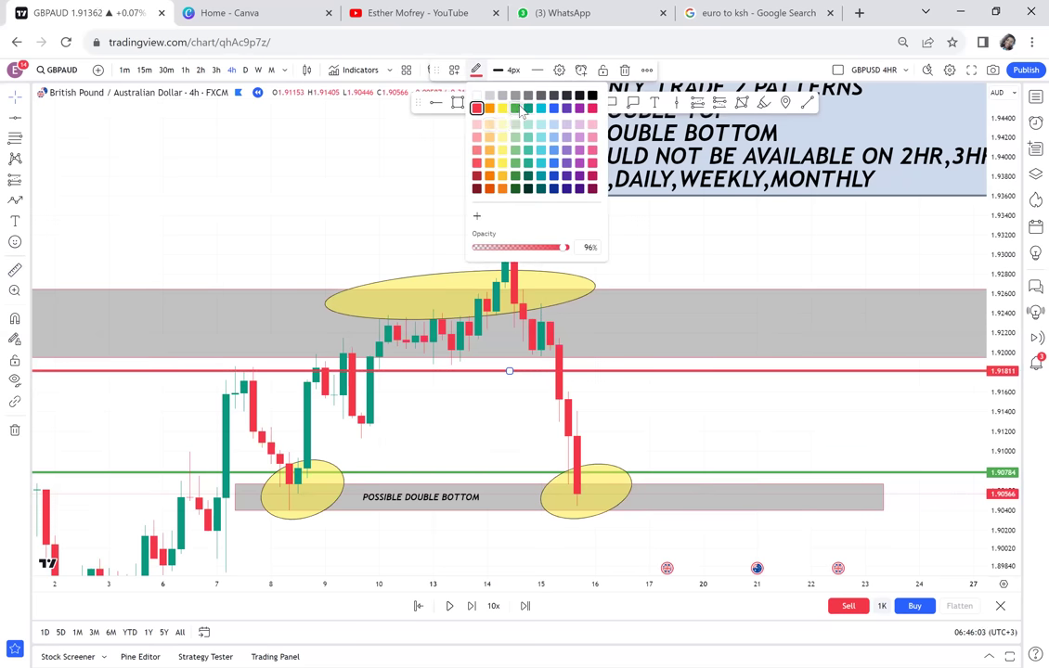
{"action": "left_click", "coordinate": [518, 109]}
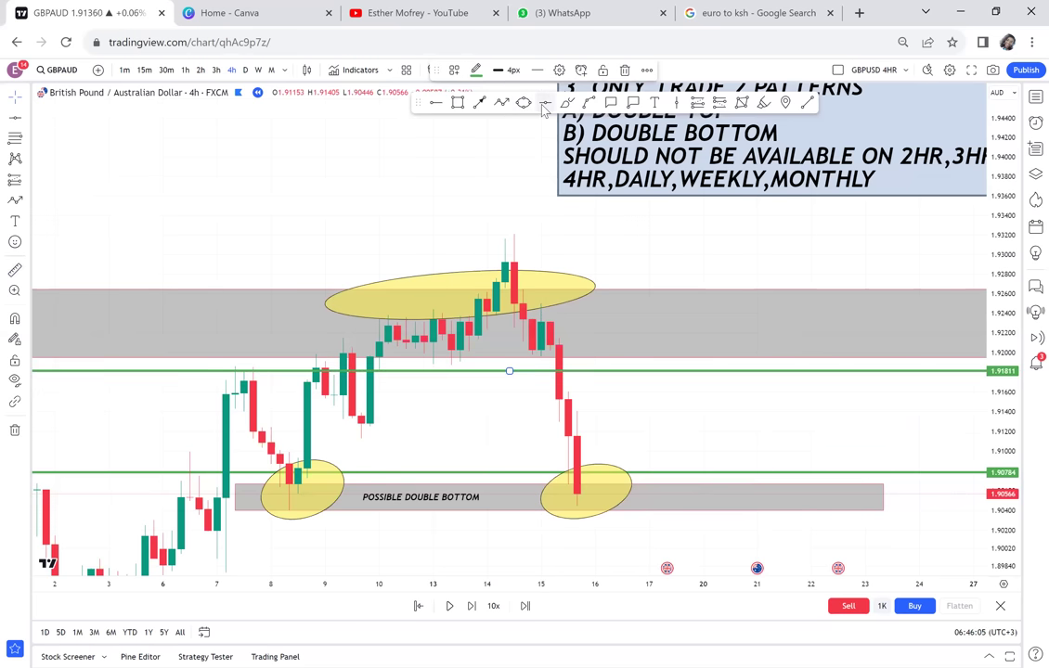
- Draw a horizontal line at 1.93200 on the 14 November high and color it red
{"action": "left_click", "coordinate": [436, 238]}
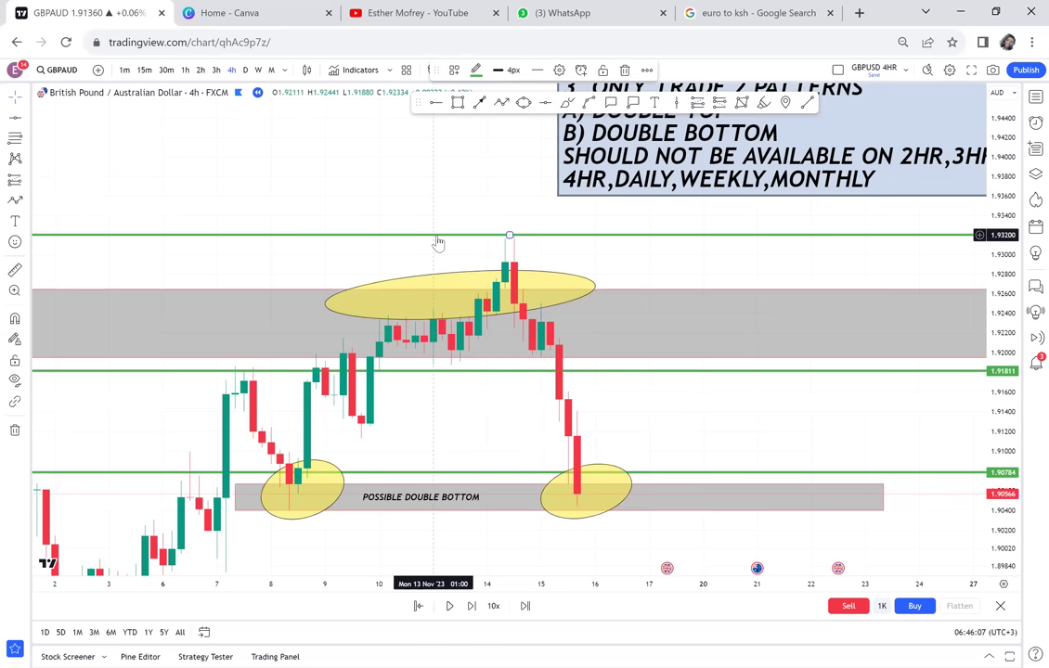
{"action": "left_click", "coordinate": [476, 71]}
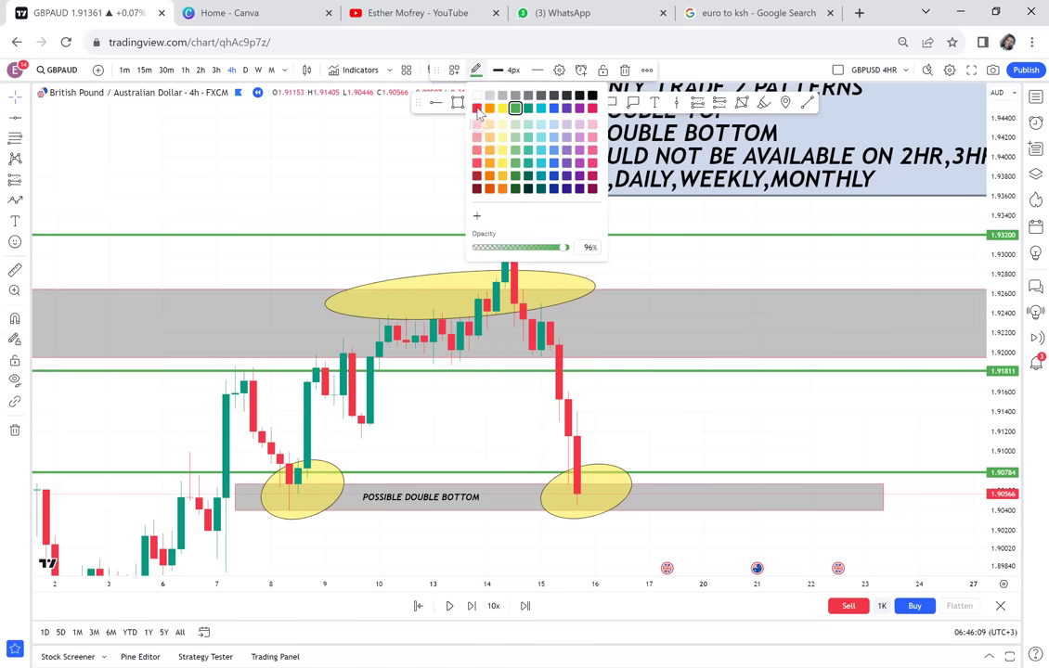
{"action": "left_click", "coordinate": [476, 108]}
- Delete the wide yellow ellipse around the mid-November highs in the upper grey zone
{"action": "scroll", "coordinate": [567, 292], "scroll_direction": "down", "scroll_amount": 2}
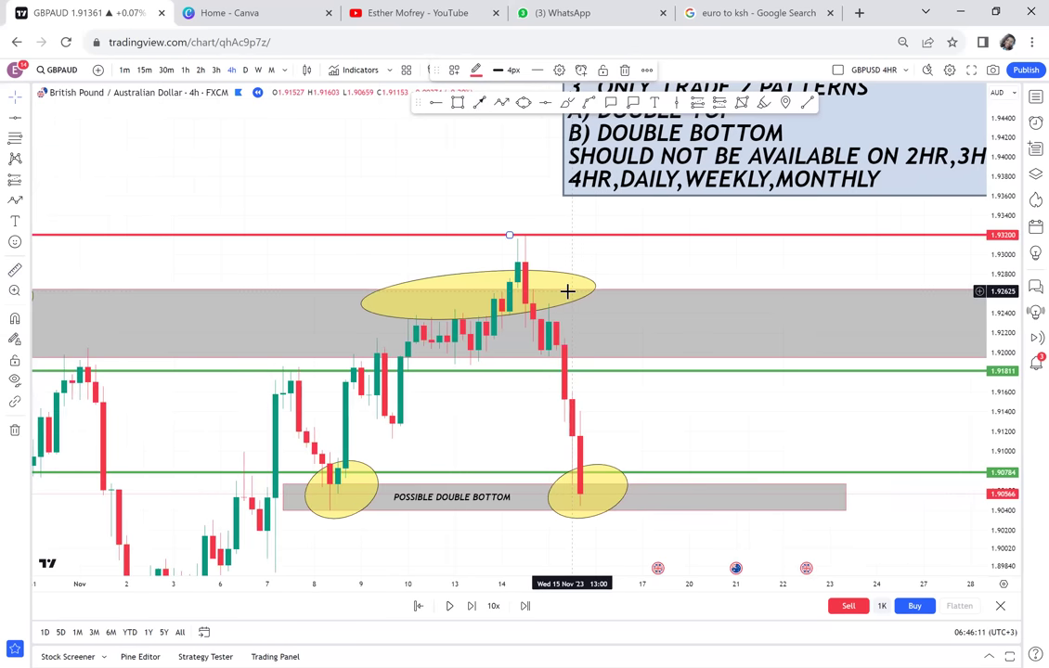
{"action": "scroll", "coordinate": [567, 291], "scroll_direction": "down", "scroll_amount": 2}
{"action": "left_click_drag", "start_coordinate": [681, 396], "coordinate": [606, 377]}
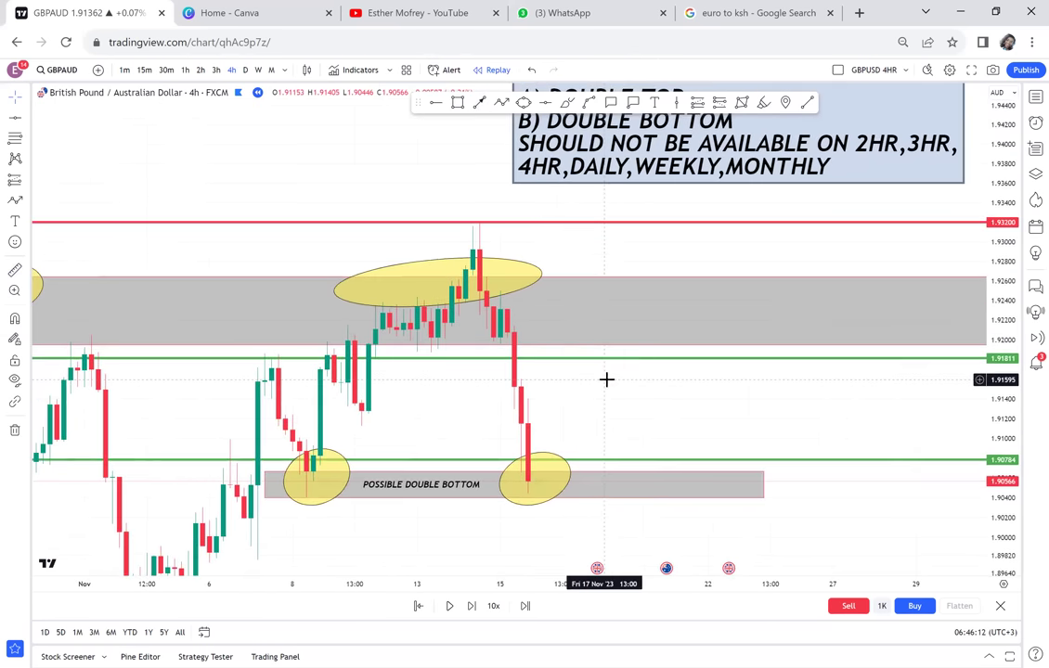
{"action": "left_click", "coordinate": [543, 274]}
{"action": "key", "text": "Delete"}
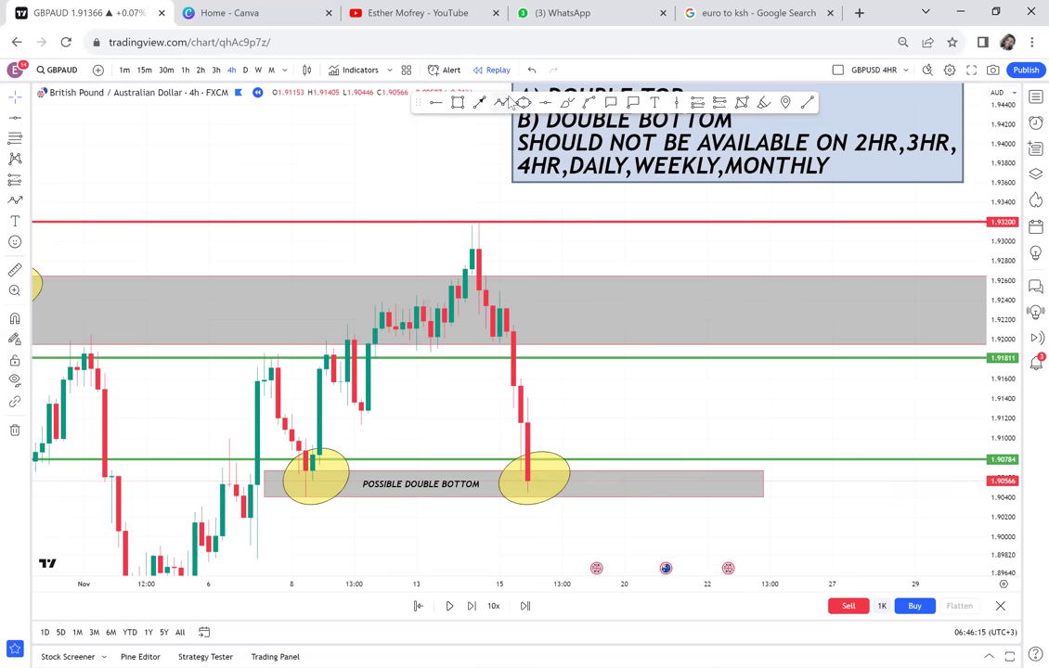
- Draw a small yellow ellipse where the sharp 15 November drop crosses the green 1.91811 line
{"action": "left_click", "coordinate": [523, 103]}
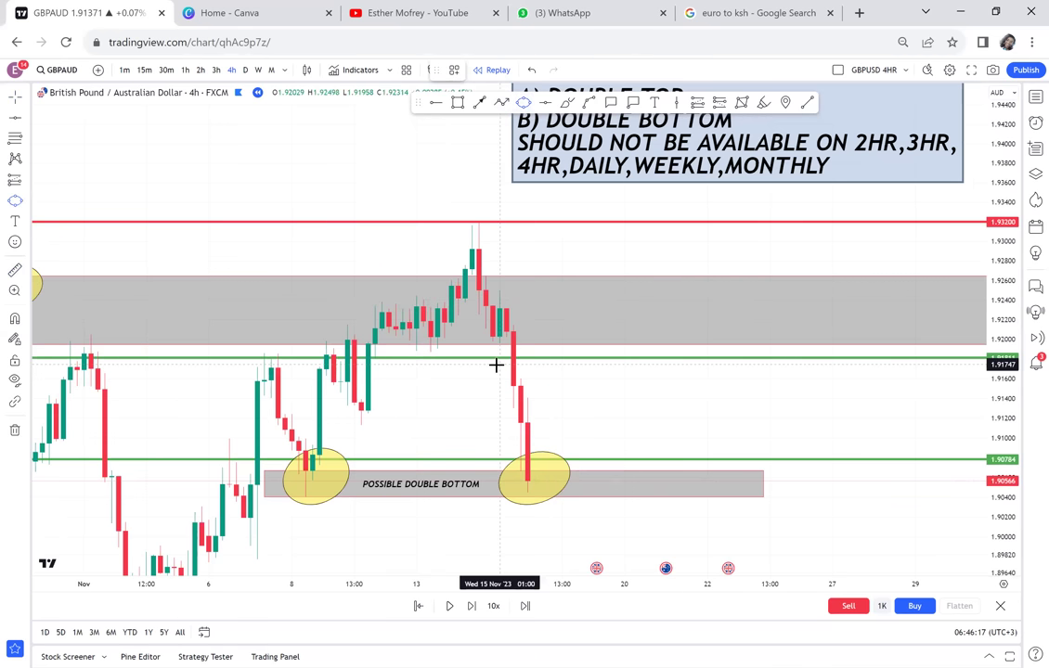
{"action": "left_click", "coordinate": [498, 364]}
{"action": "left_click", "coordinate": [526, 351]}
{"action": "left_click", "coordinate": [541, 365]}
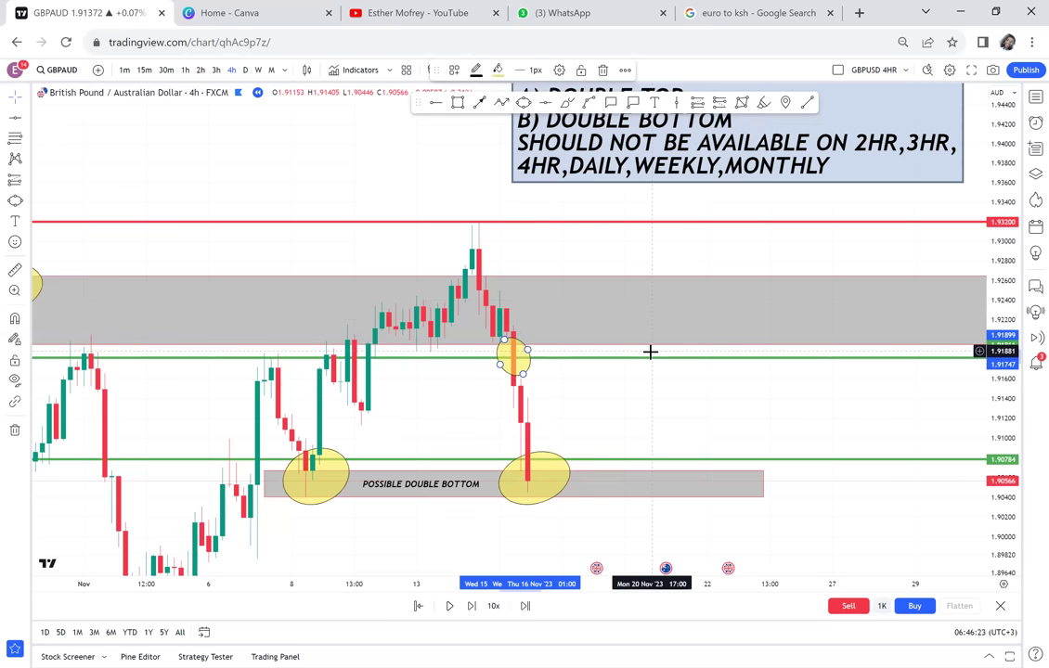
- Add a callout reading "NO RBS" pointing to the small ellipse on the 1.91811 line
{"action": "left_click", "coordinate": [611, 103]}
{"action": "left_click_drag", "start_coordinate": [520, 351], "coordinate": [562, 316]}
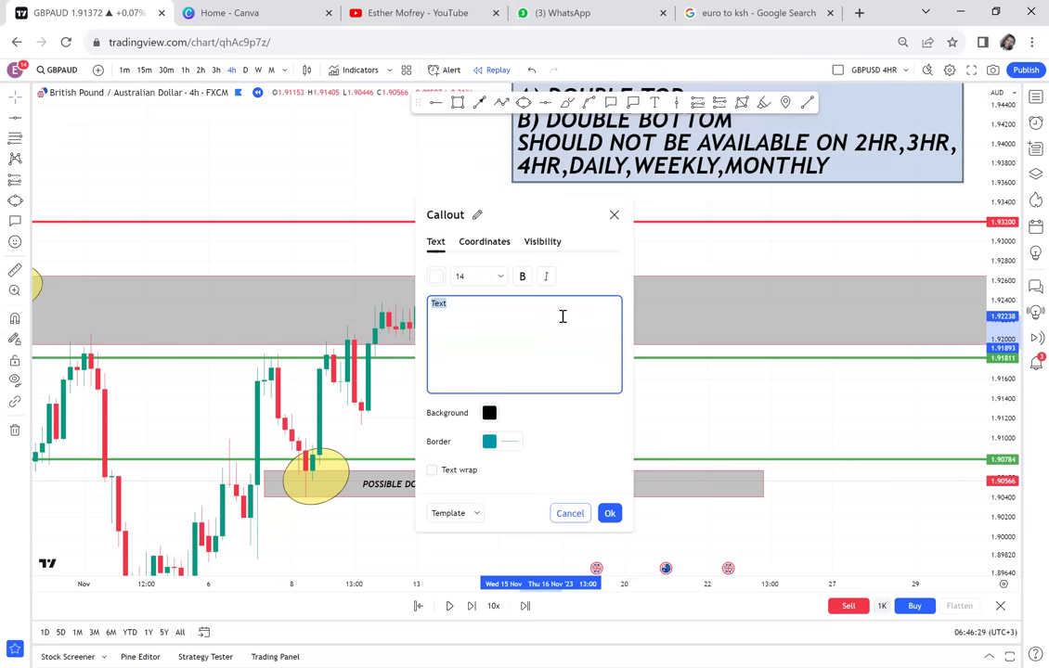
{"action": "type", "text": "NO RBS"}
{"action": "left_click", "coordinate": [672, 388]}
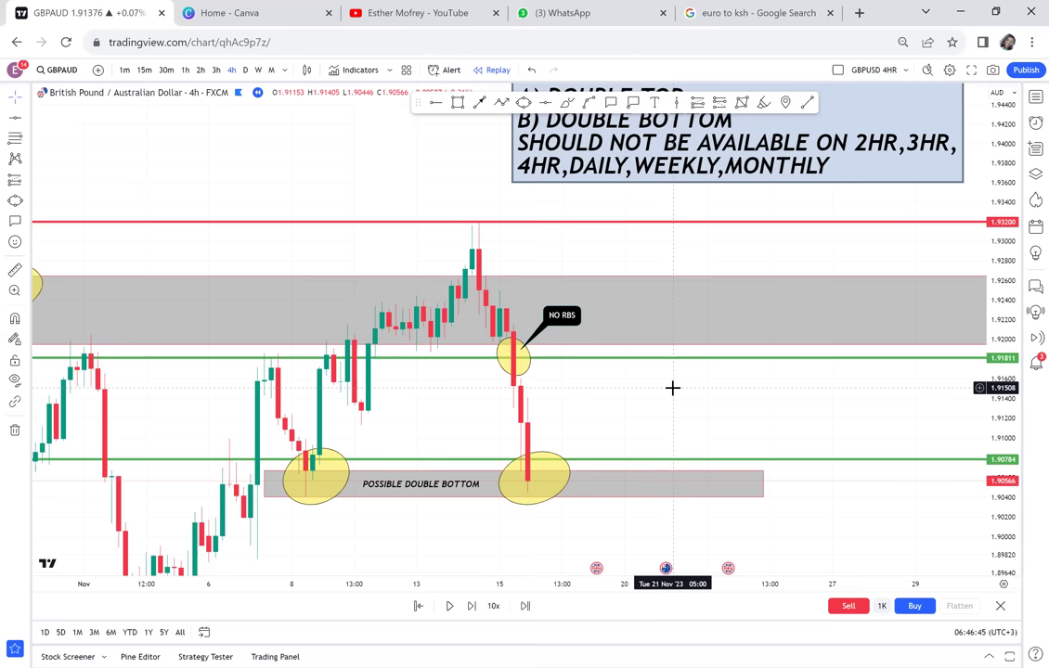
- Review the trading rules note above the 4-hour chart against the possible double bottom zone
{"action": "left_click_drag", "start_coordinate": [674, 363], "coordinate": [654, 415]}
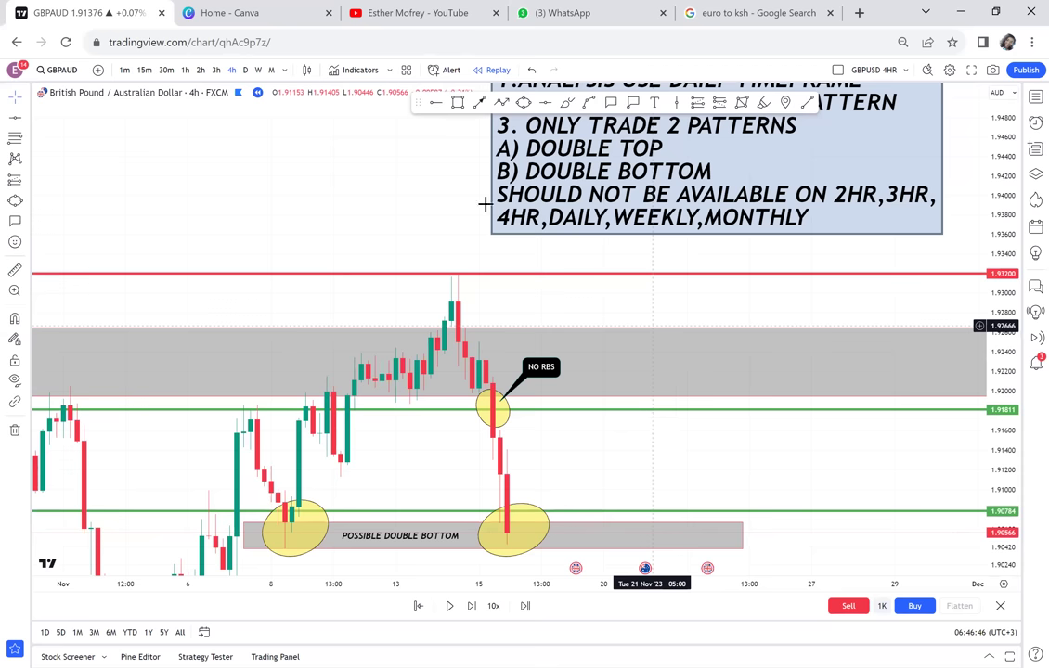
{"action": "left_click_drag", "start_coordinate": [485, 204], "coordinate": [501, 290]}
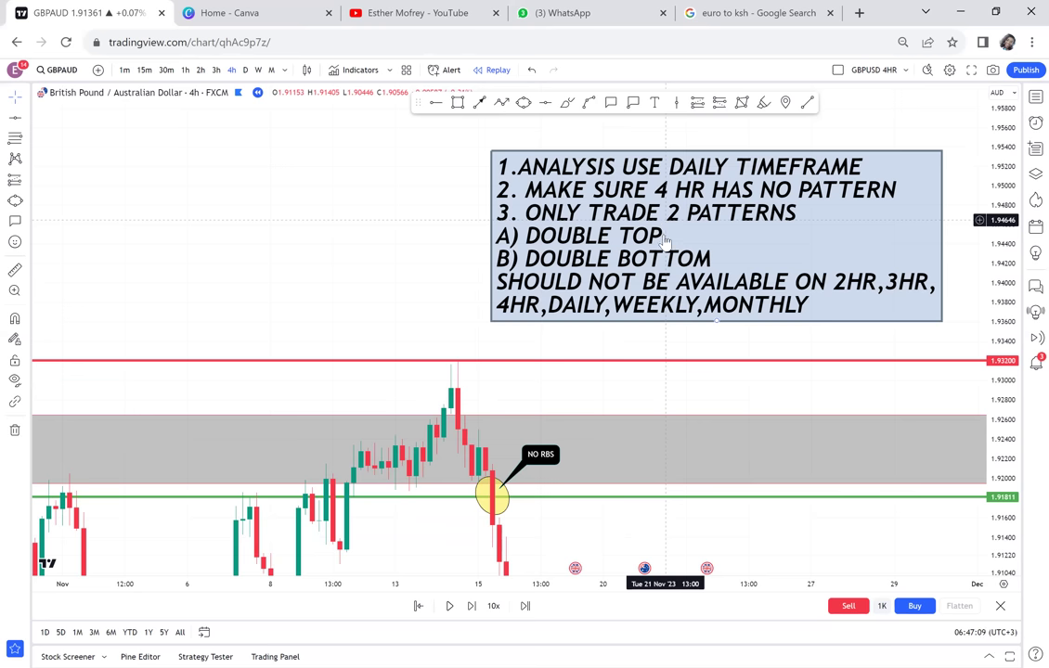
{"action": "scroll", "coordinate": [701, 197], "scroll_direction": "down", "scroll_amount": 2}
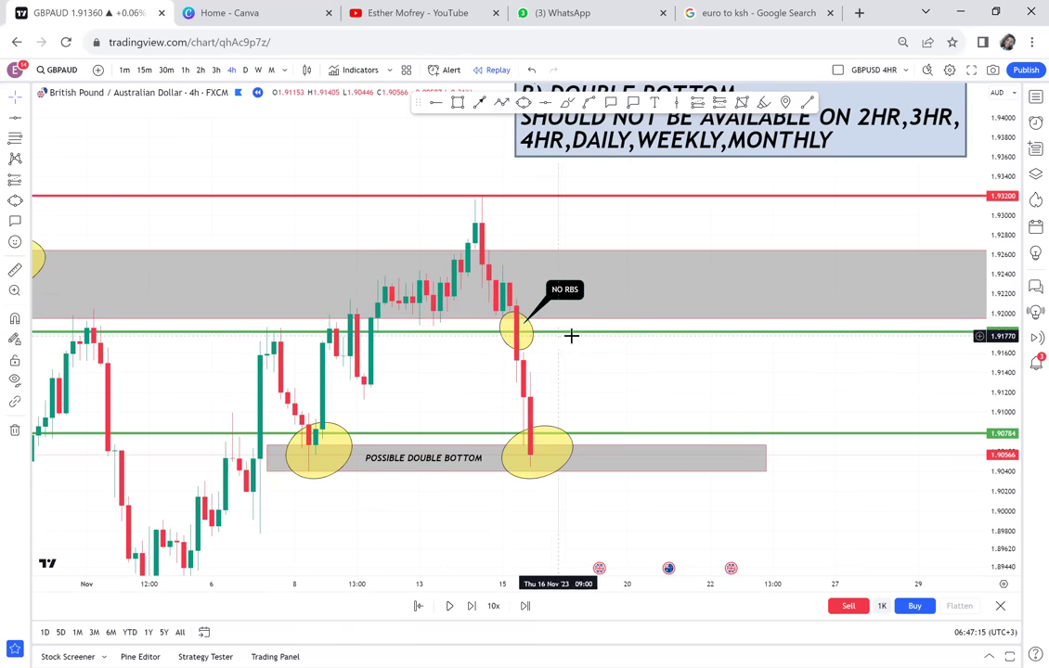
{"action": "left_click_drag", "start_coordinate": [586, 383], "coordinate": [530, 432]}
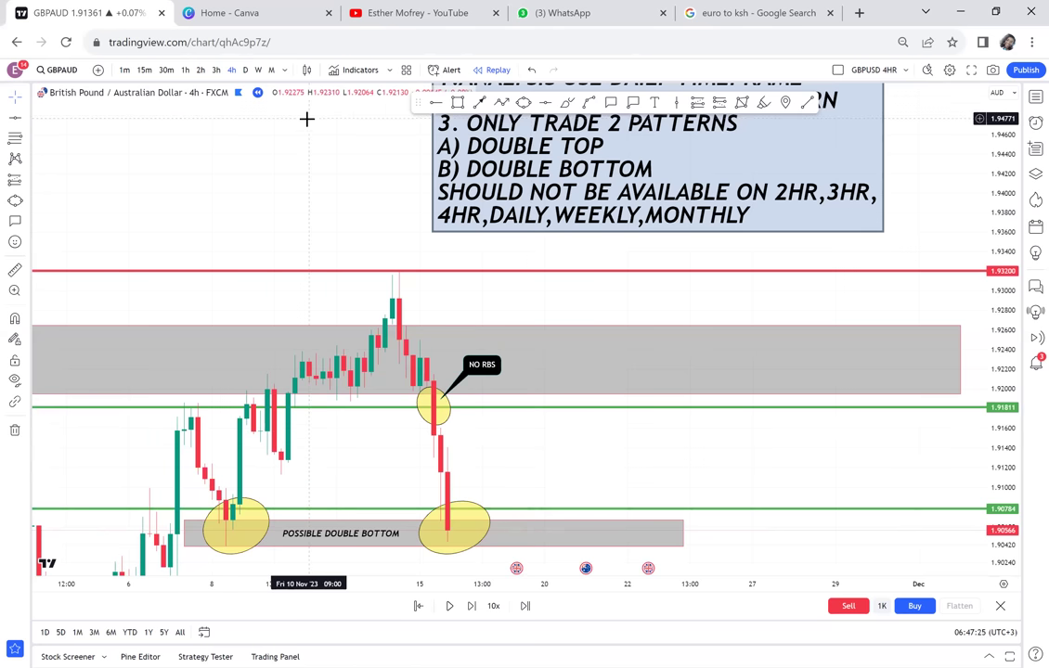
- Switch to the 1-hour chart and move the rules note back in time so it sits above the mid-November highs
{"action": "left_click", "coordinate": [187, 71]}
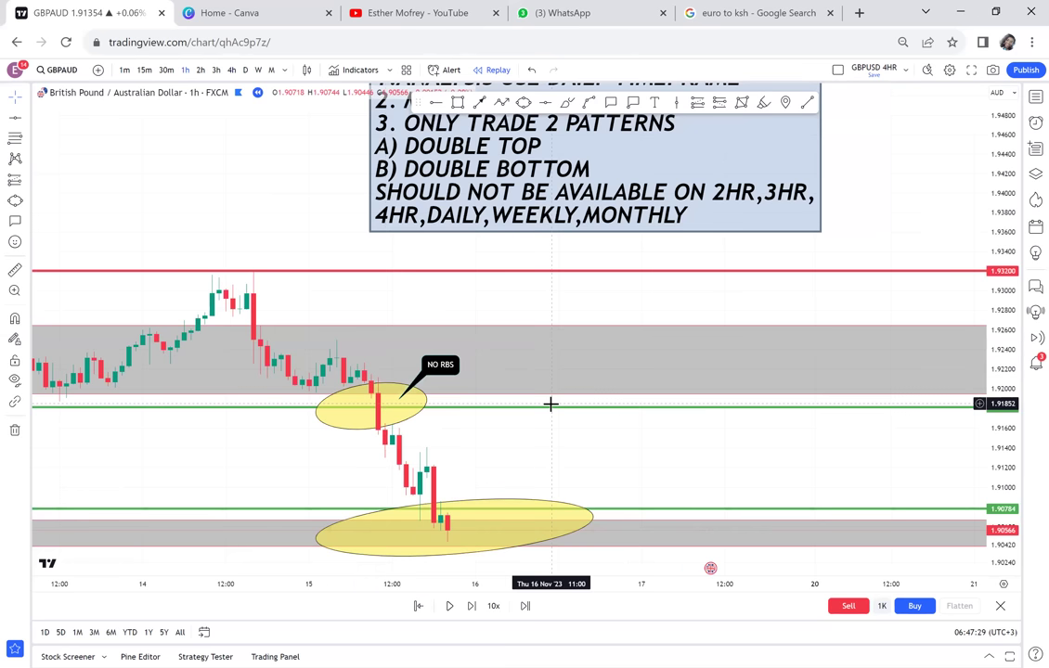
{"action": "scroll", "coordinate": [520, 562], "scroll_direction": "down", "scroll_amount": 5}
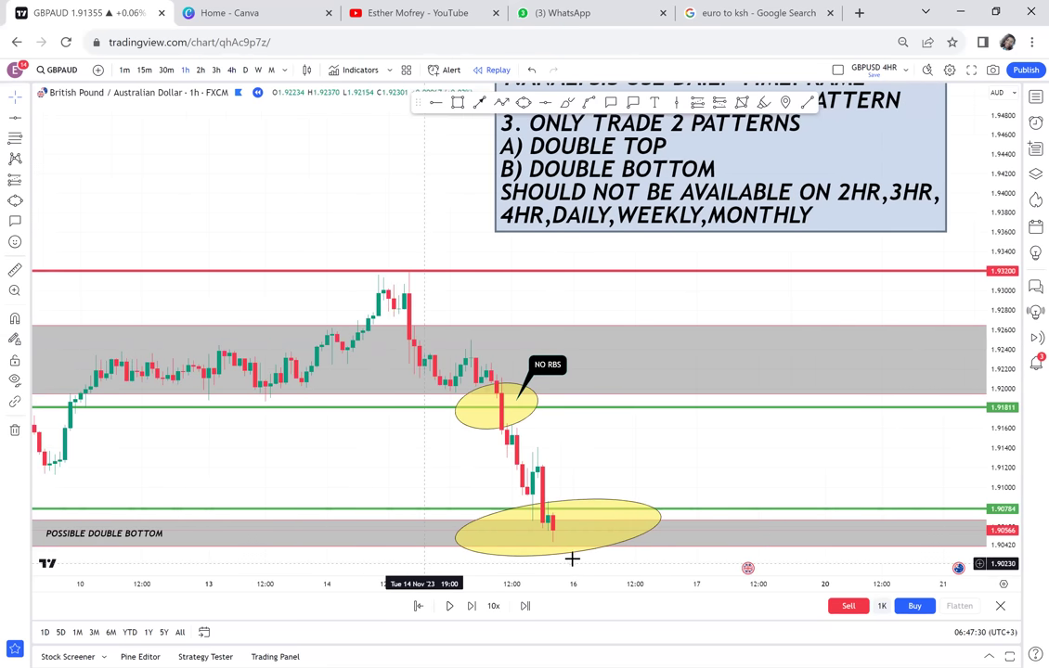
{"action": "left_click_drag", "start_coordinate": [566, 401], "coordinate": [504, 393]}
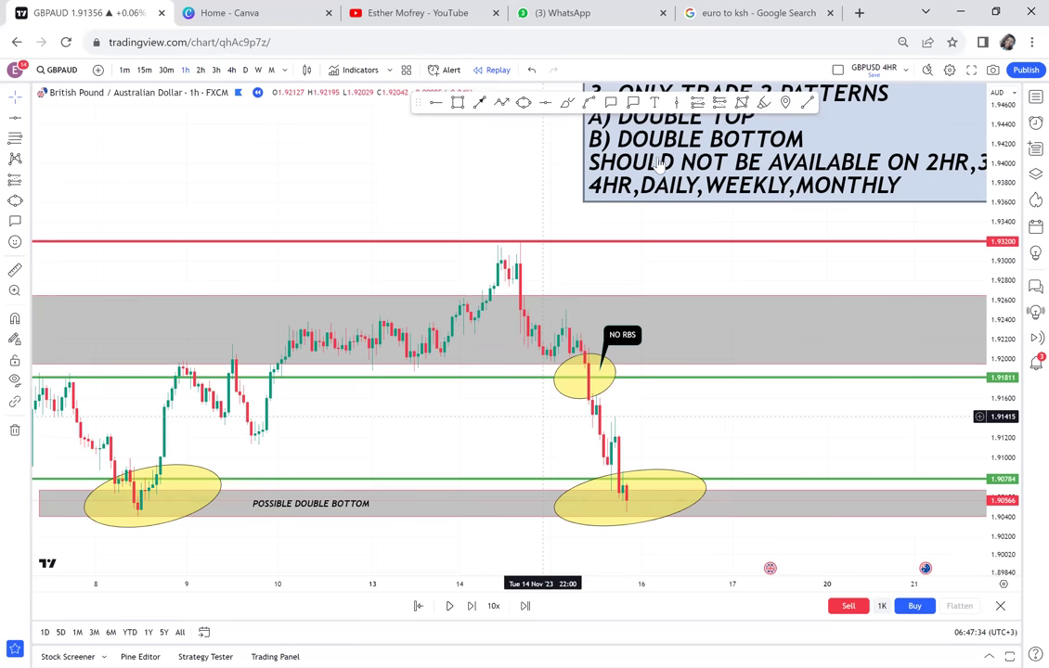
{"action": "left_click_drag", "start_coordinate": [805, 162], "coordinate": [608, 173]}
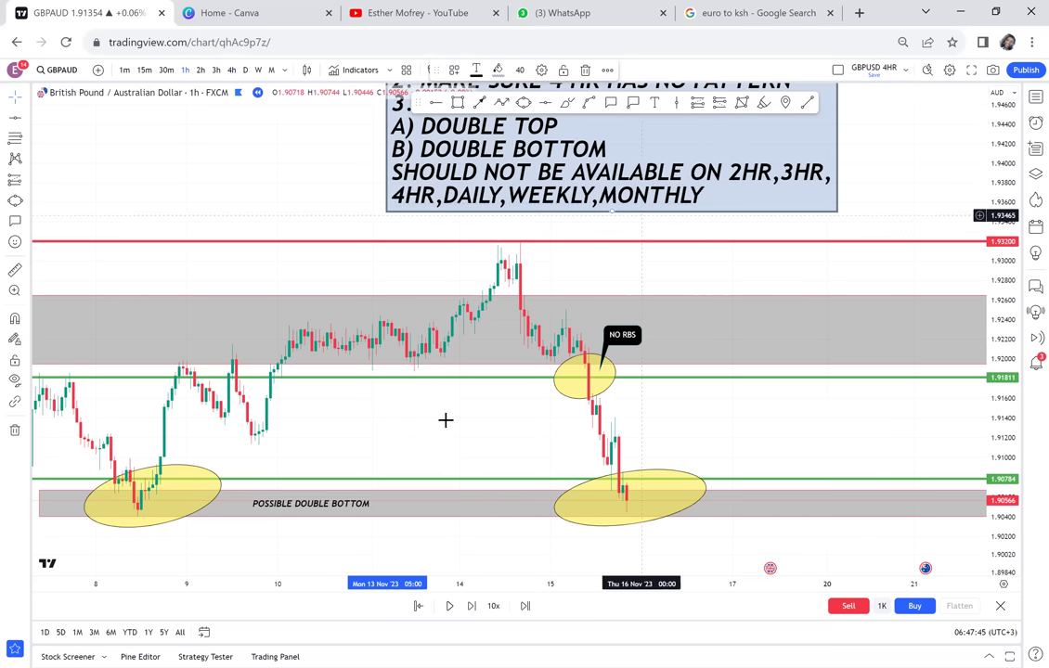
- Examine the possible double bottom zone and its two yellow ellipses on the 1-hour chart at an enlarged price scale
{"action": "left_click_drag", "start_coordinate": [435, 436], "coordinate": [541, 370]}
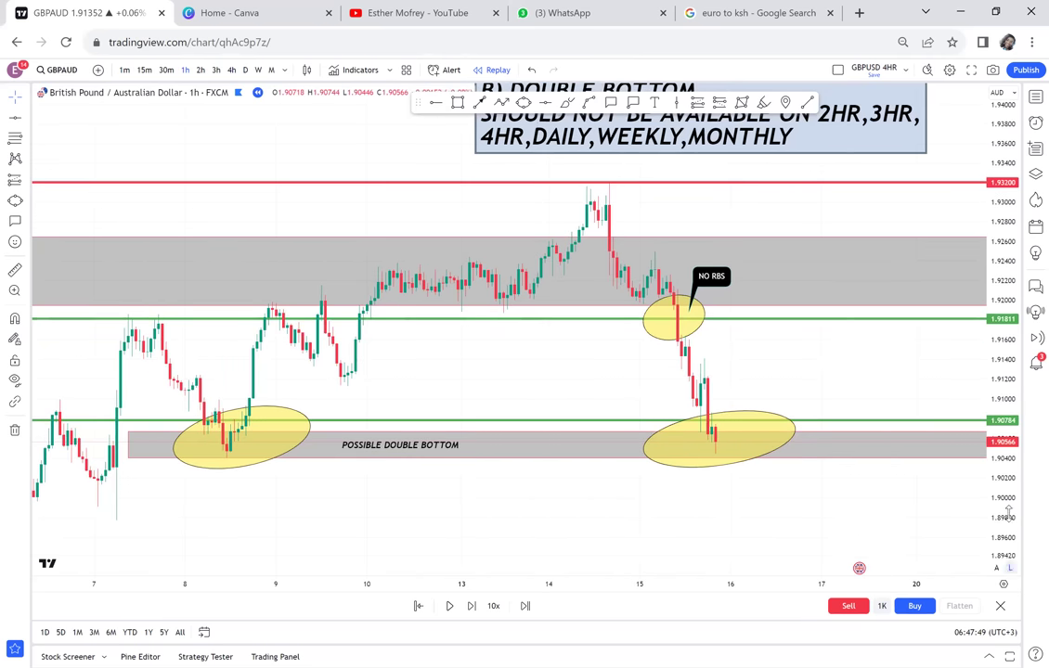
{"action": "double_click", "coordinate": [998, 432]}
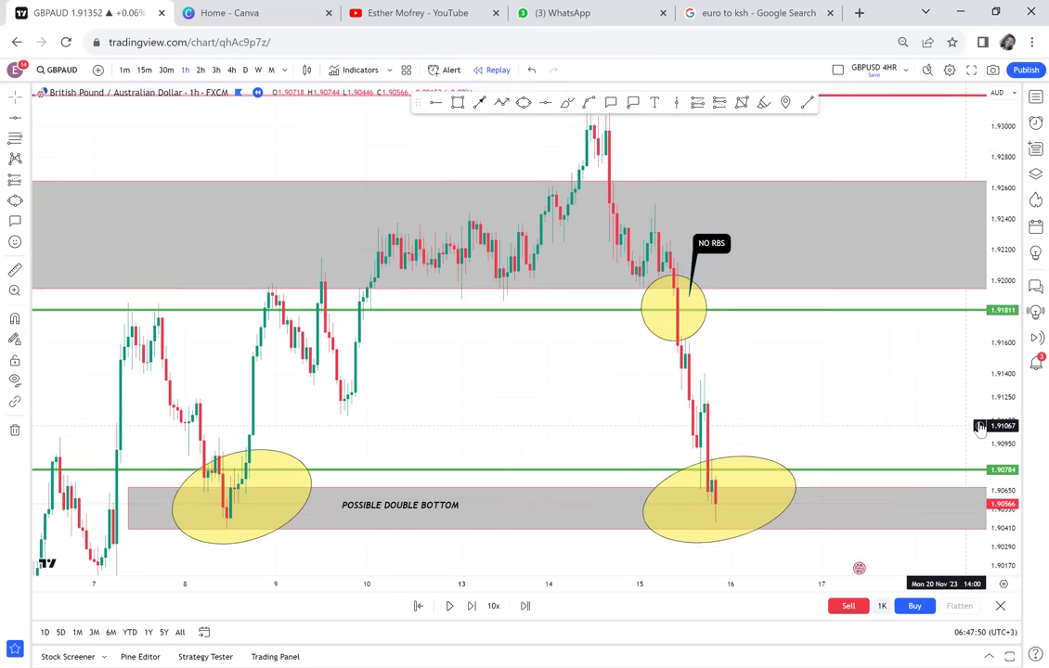
{"action": "left_click", "coordinate": [529, 494]}
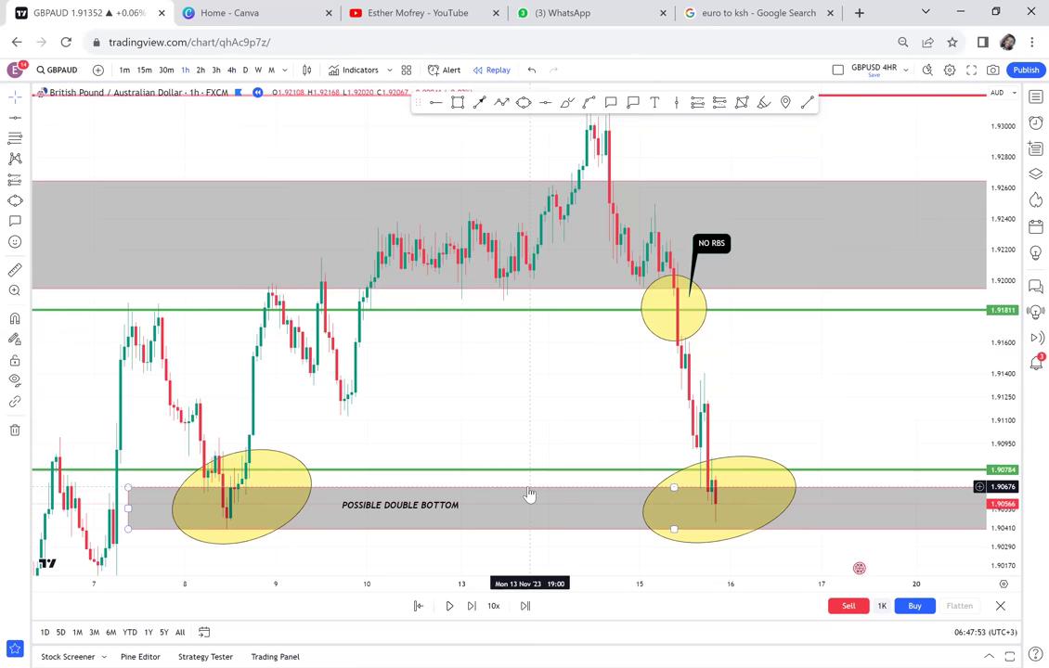
{"action": "left_click", "coordinate": [243, 159]}
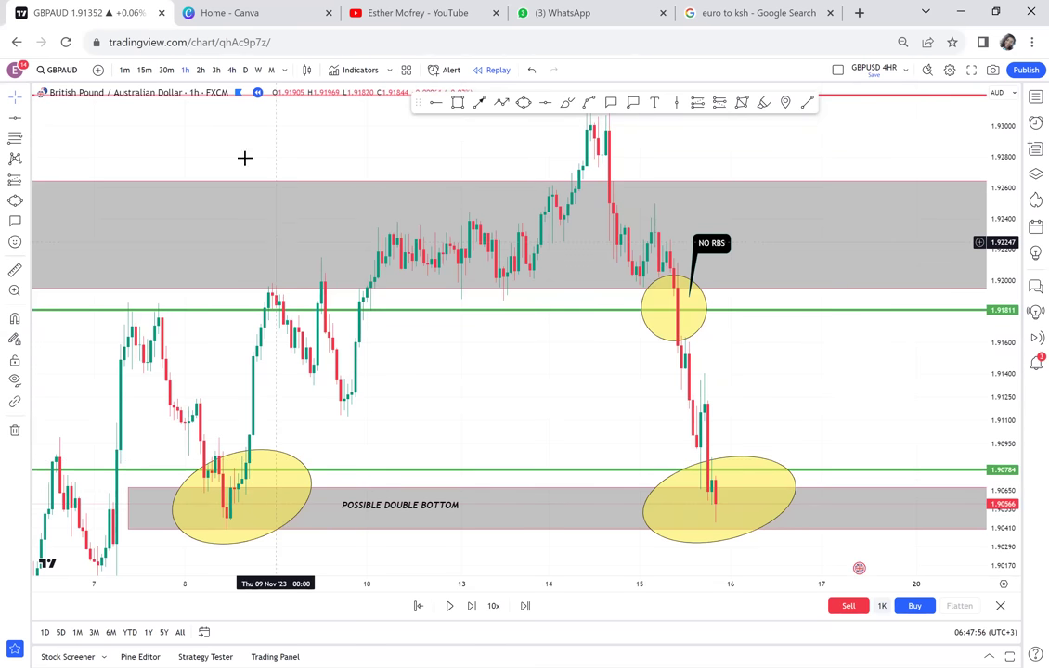
- Check the possible double bottom on the 2-hour and 3-hour charts, comparing the two circled lows
{"action": "left_click", "coordinate": [201, 71]}
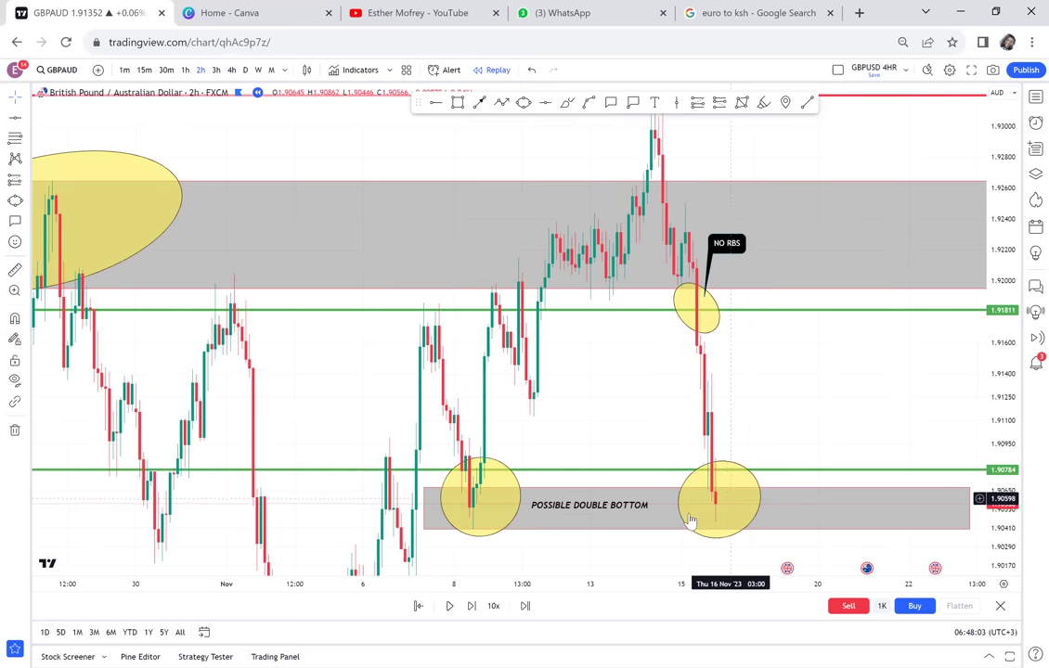
{"action": "left_click", "coordinate": [217, 71]}
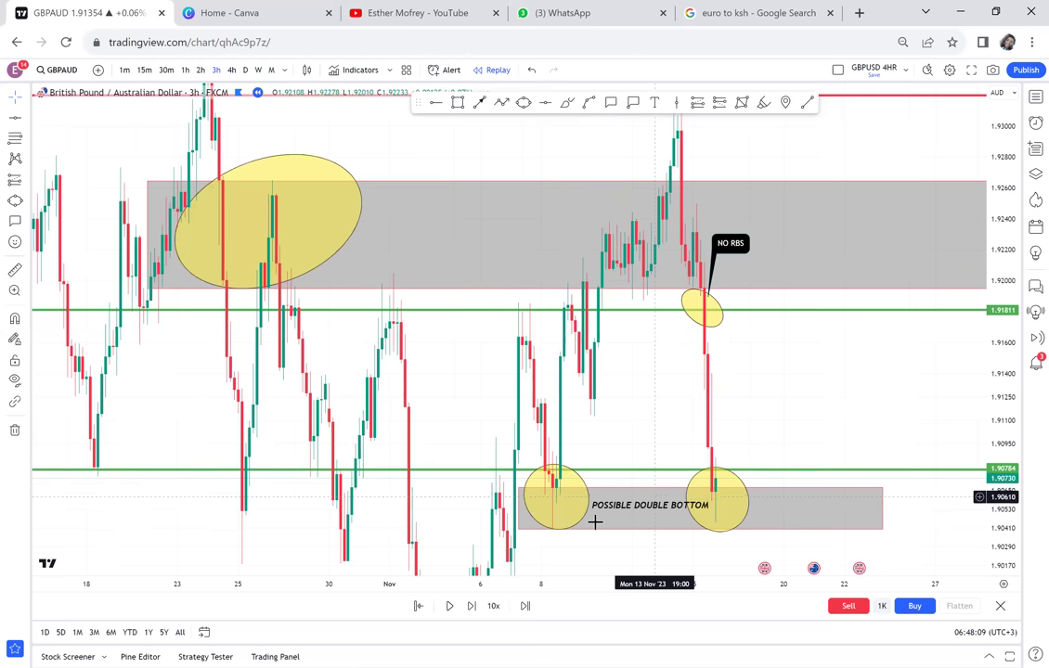
{"action": "left_click_drag", "start_coordinate": [831, 426], "coordinate": [697, 381]}
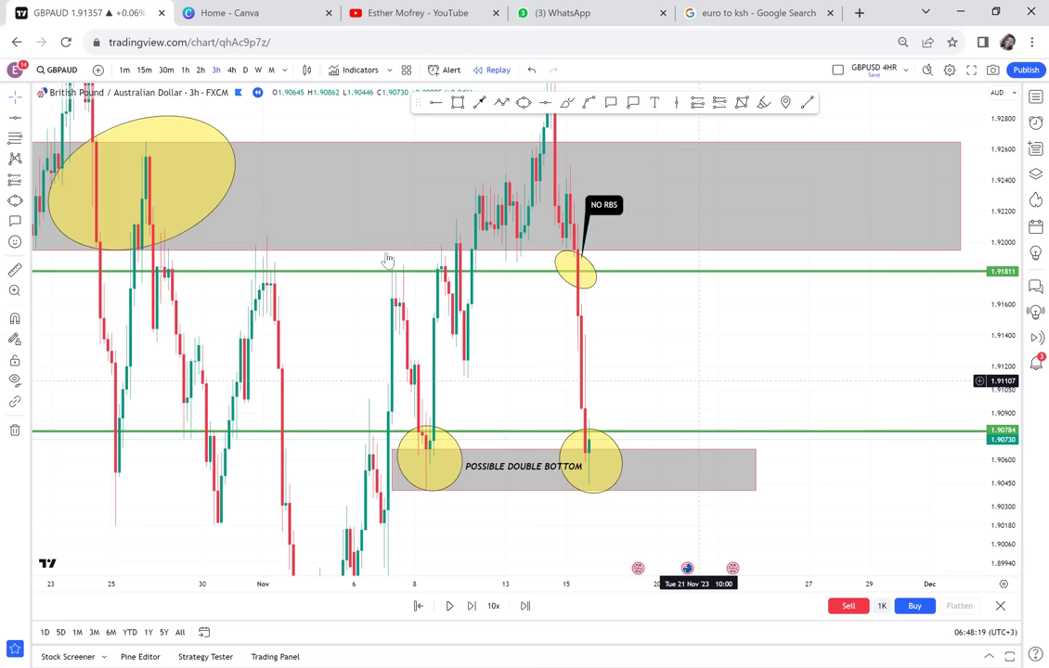
{"action": "left_click", "coordinate": [449, 435]}
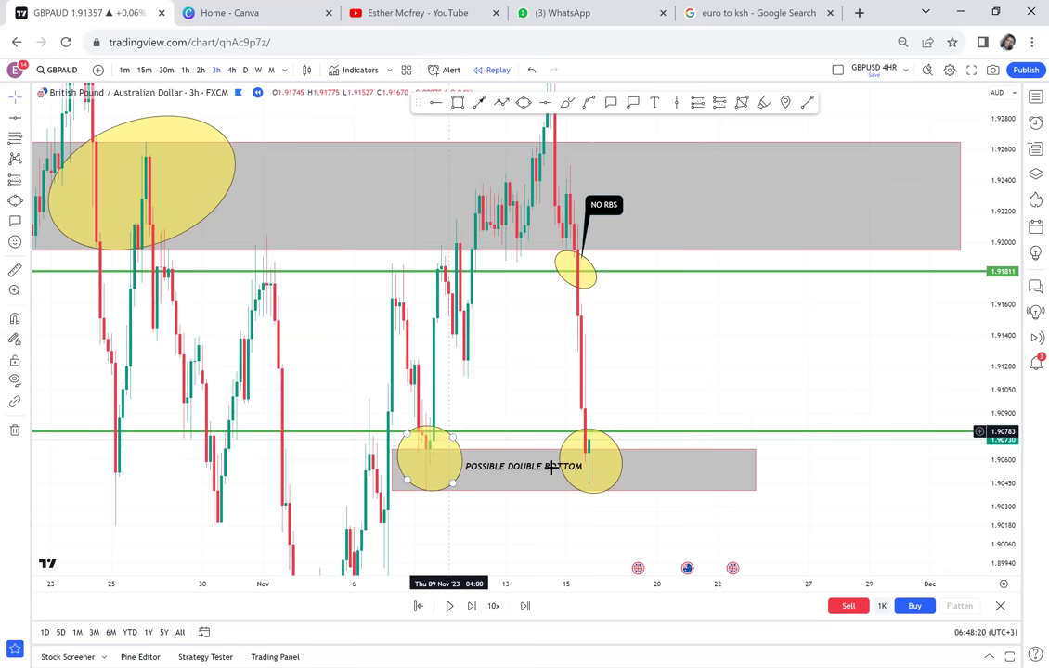
{"action": "left_click", "coordinate": [599, 436]}
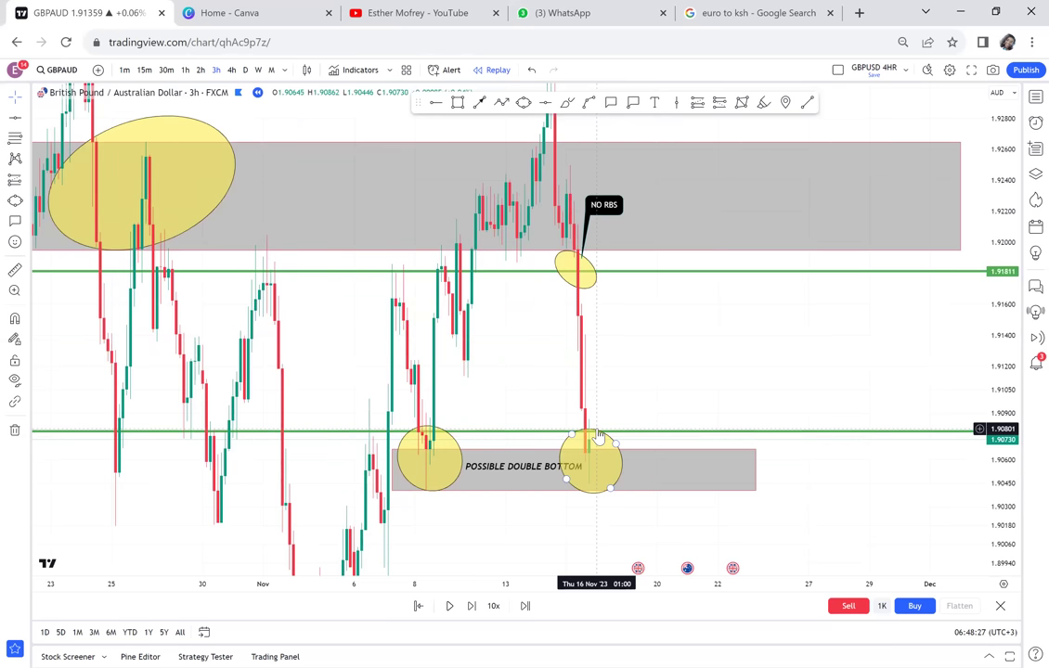
- Inspect the candles at the possible double bottom zone on the 4-hour and daily charts
{"action": "left_click", "coordinate": [236, 71]}
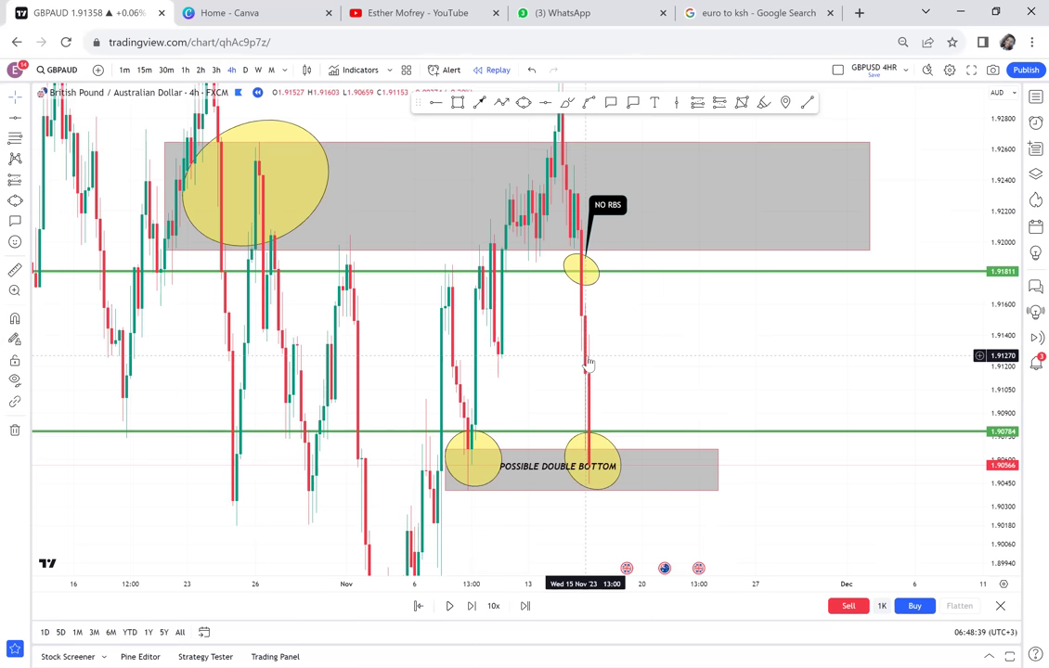
{"action": "scroll", "coordinate": [655, 362], "scroll_direction": "right", "scroll_amount": 2}
{"action": "scroll", "coordinate": [655, 362], "scroll_direction": "up", "scroll_amount": 3}
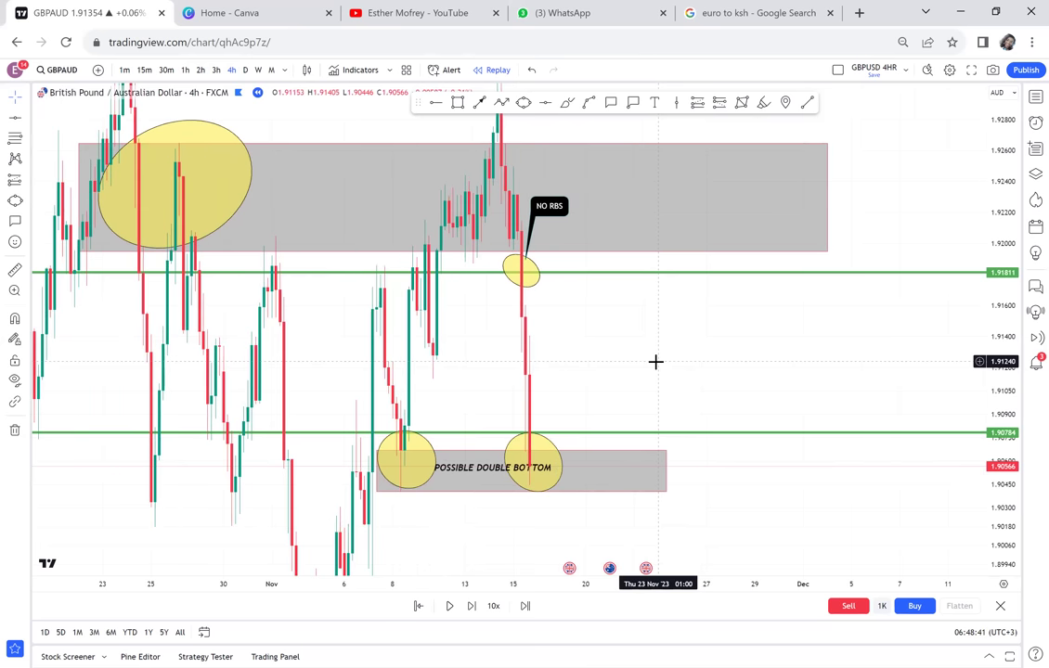
{"action": "left_click", "coordinate": [245, 72]}
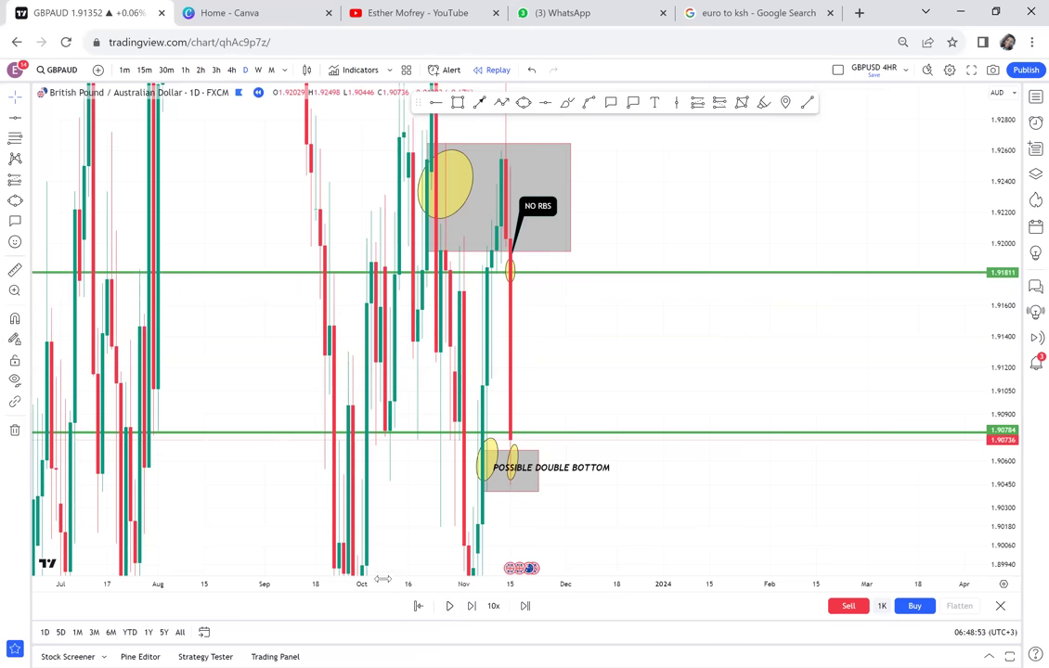
{"action": "left_click_drag", "start_coordinate": [382, 580], "coordinate": [227, 543]}
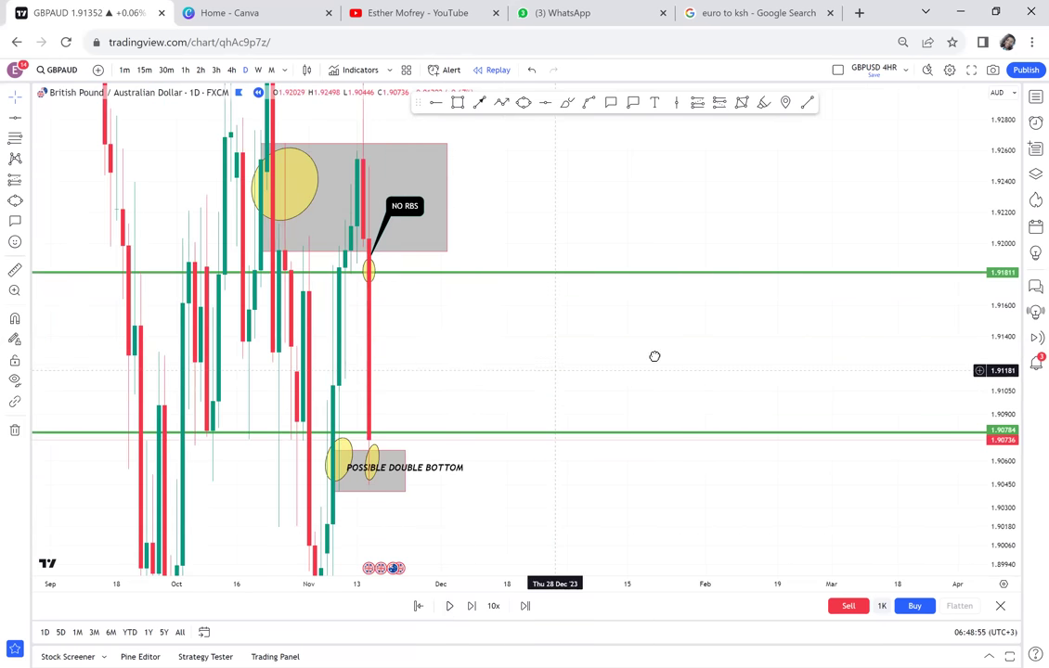
{"action": "scroll", "coordinate": [754, 375], "scroll_direction": "left", "scroll_amount": 5}
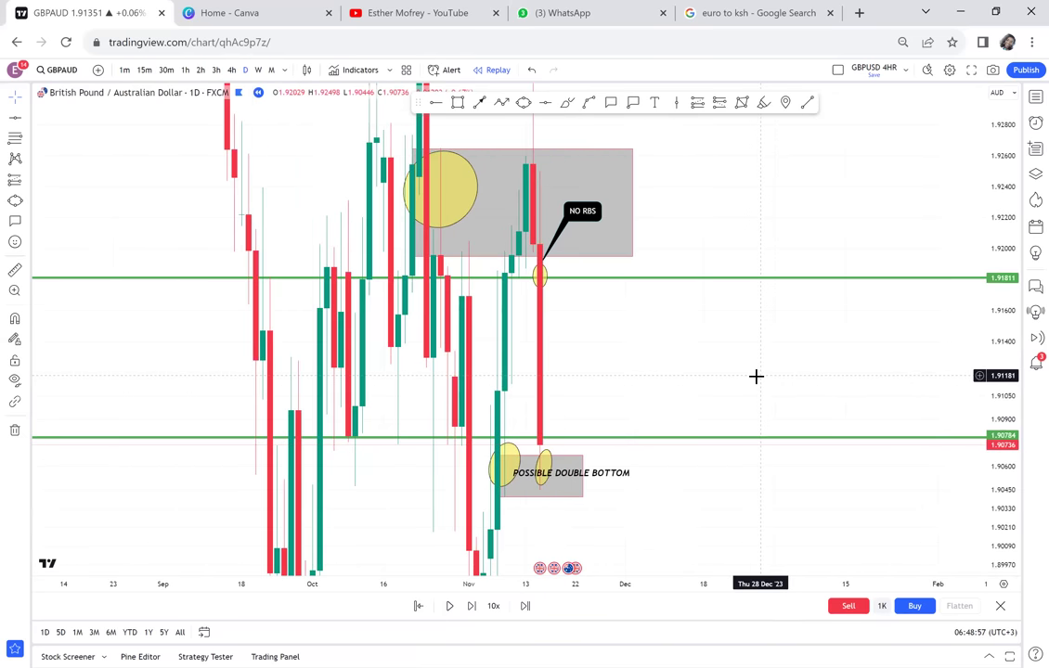
{"action": "scroll", "coordinate": [755, 376], "scroll_direction": "up", "scroll_amount": 2}
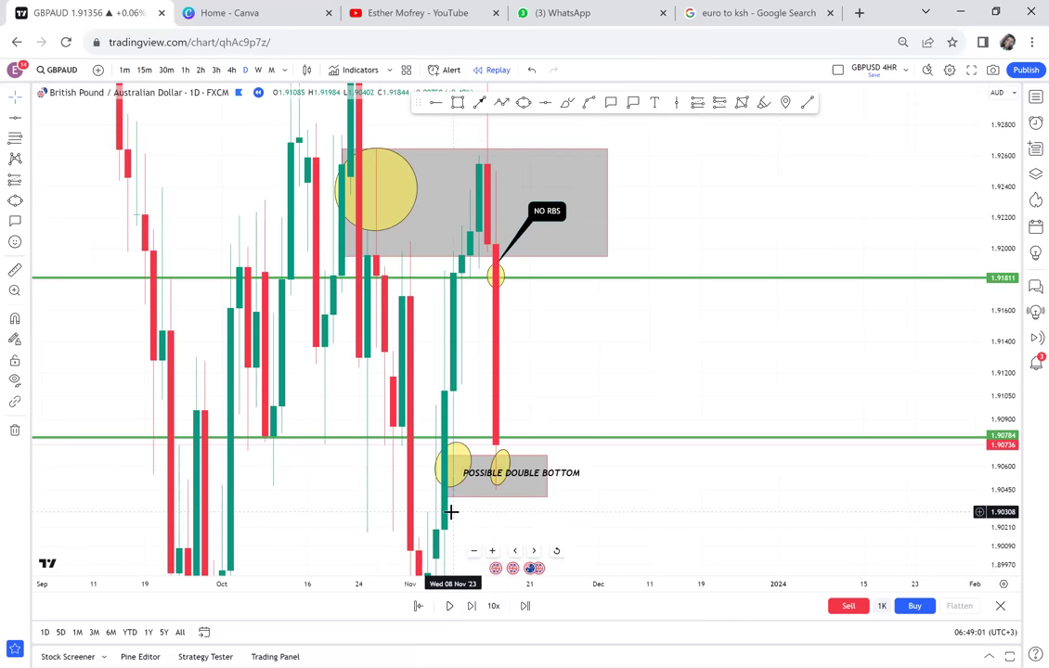
- On the 4-hour chart, add a callout reading "CRB" at text size 40, pointing to the ellipse around the 15 November low
{"action": "left_click", "coordinate": [231, 72]}
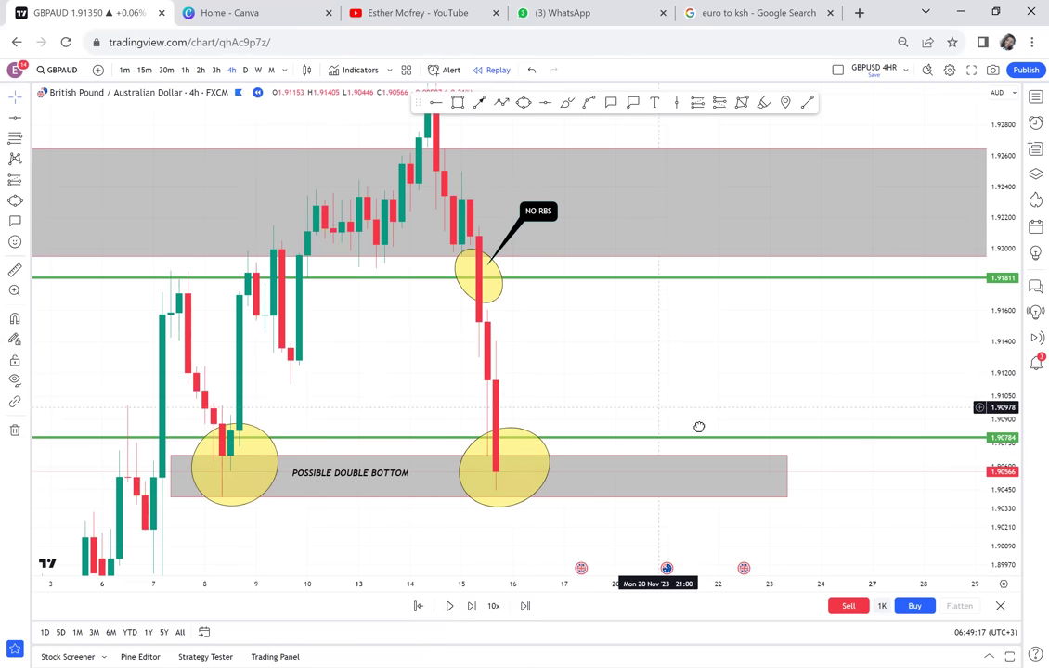
{"action": "left_click_drag", "start_coordinate": [699, 427], "coordinate": [709, 429]}
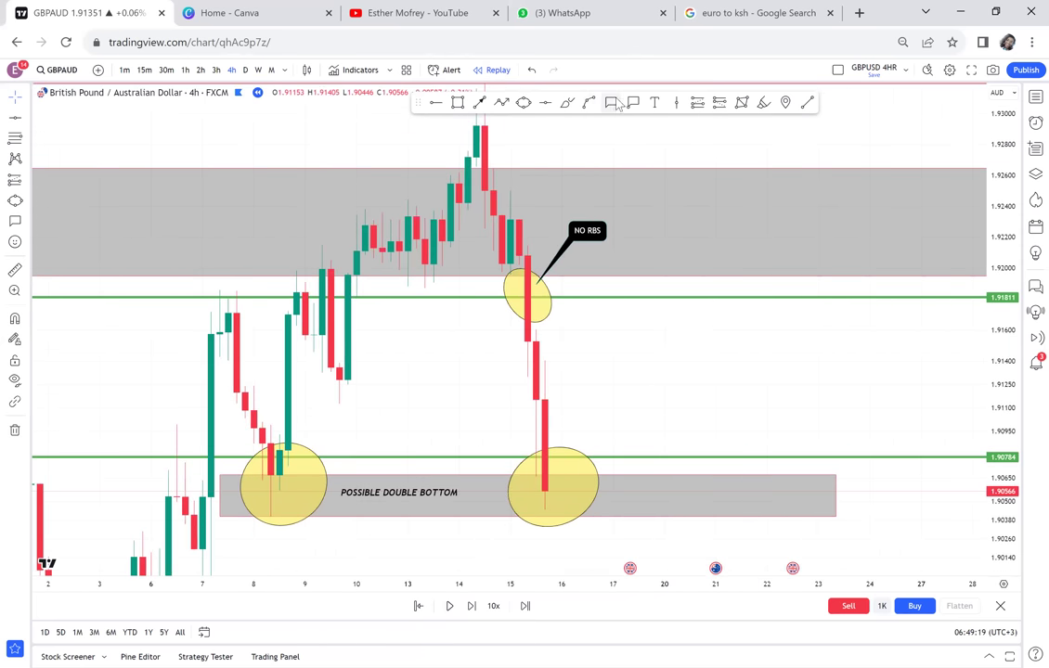
{"action": "left_click", "coordinate": [611, 103]}
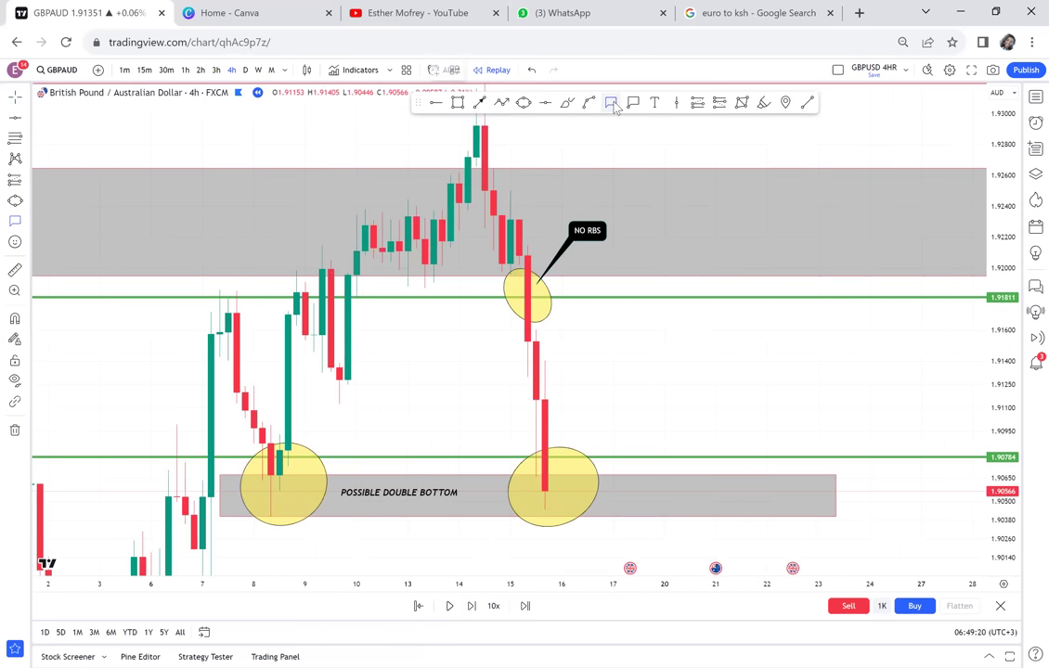
{"action": "left_click", "coordinate": [566, 482]}
{"action": "left_click", "coordinate": [673, 383]}
{"action": "type", "text": "CR"}
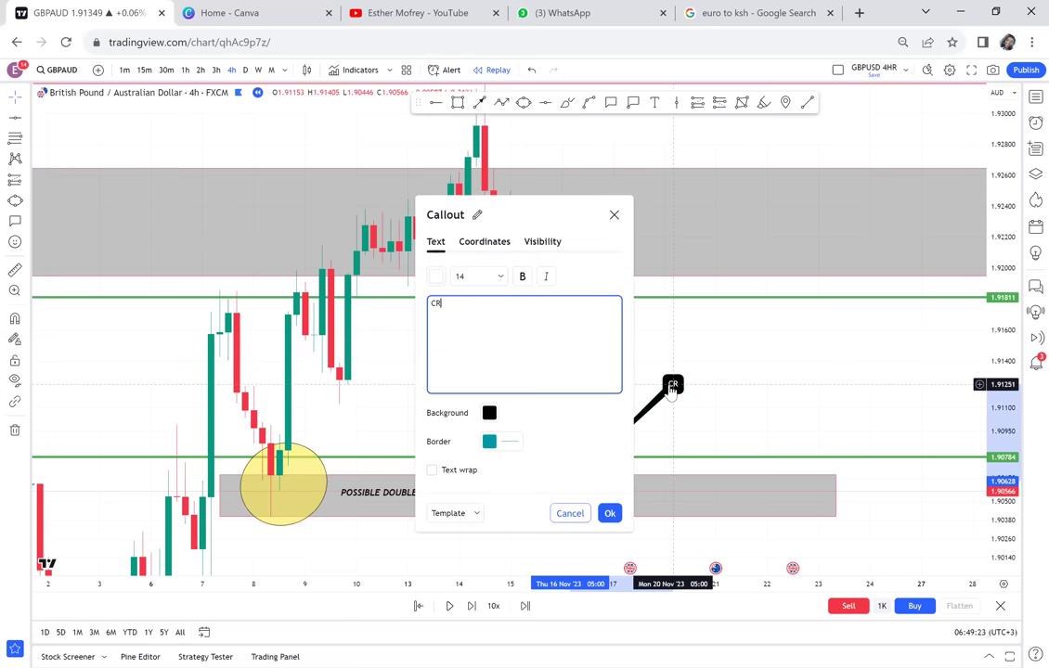
{"action": "type", "text": "B"}
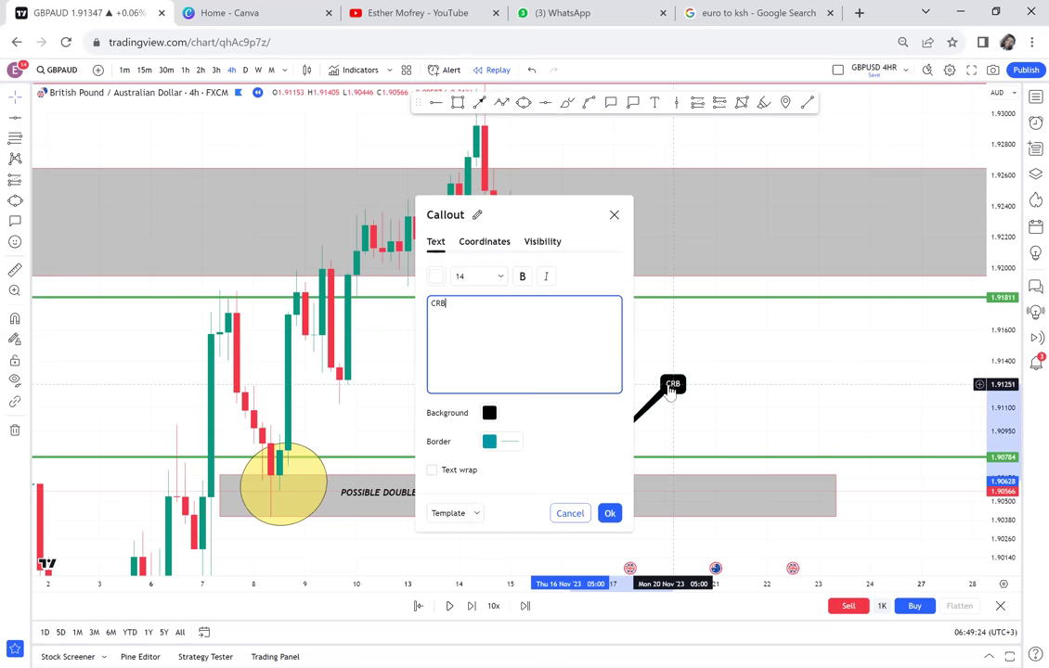
{"action": "left_click", "coordinate": [498, 278]}
{"action": "left_click", "coordinate": [463, 464]}
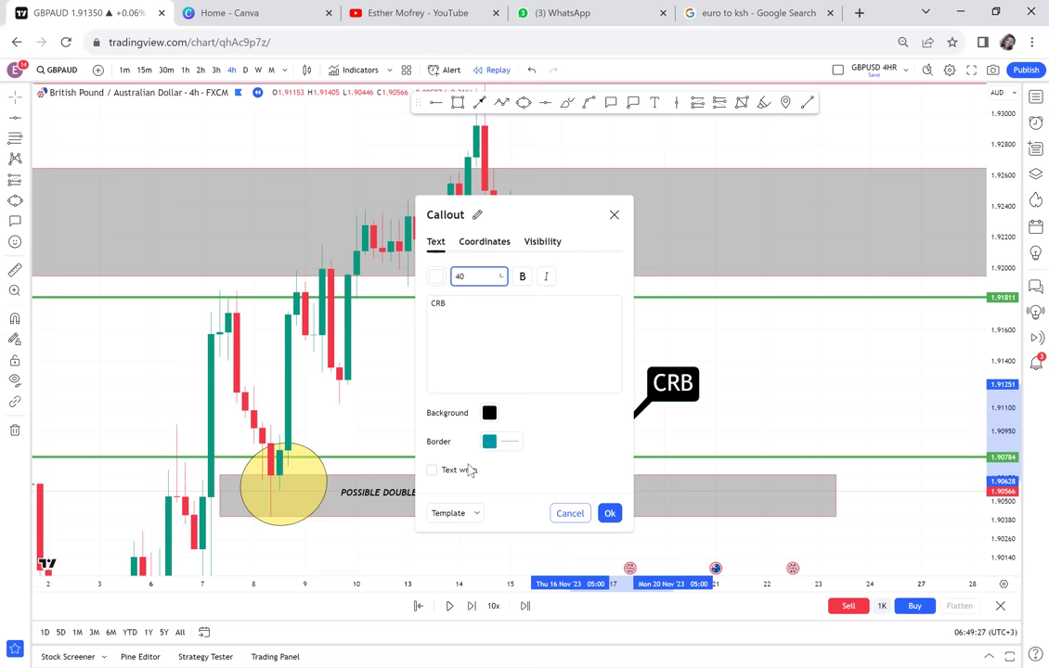
{"action": "left_click", "coordinate": [747, 370]}
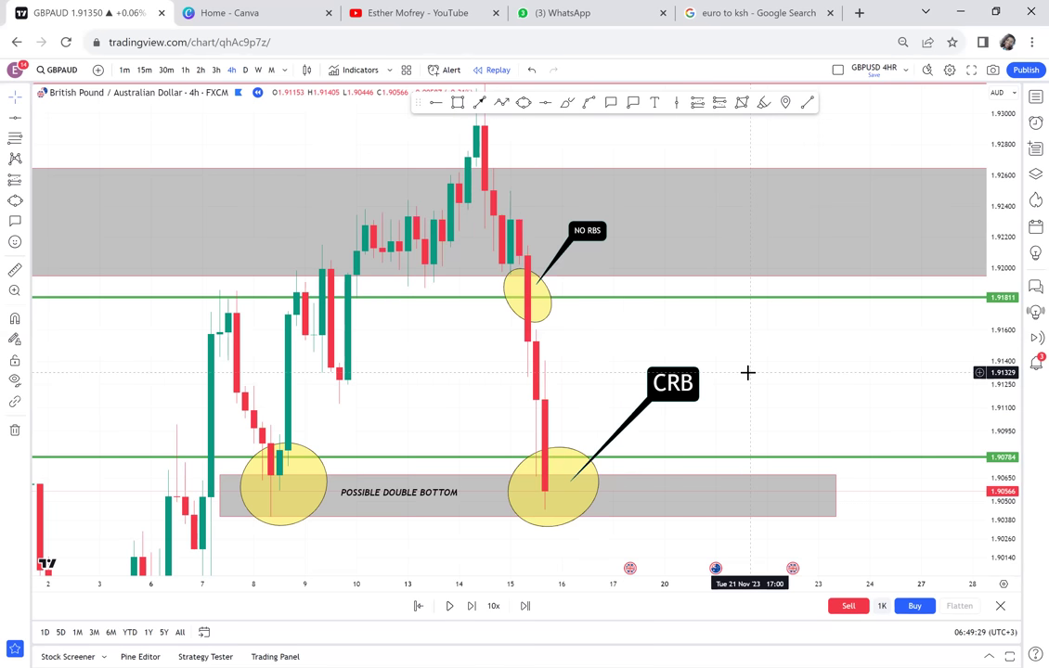
- On the 1-hour chart, draw a horizontal ray at about 1.90860 starting from 15 November 10:00, just above the green 1.90784 line
{"action": "left_click", "coordinate": [187, 71]}
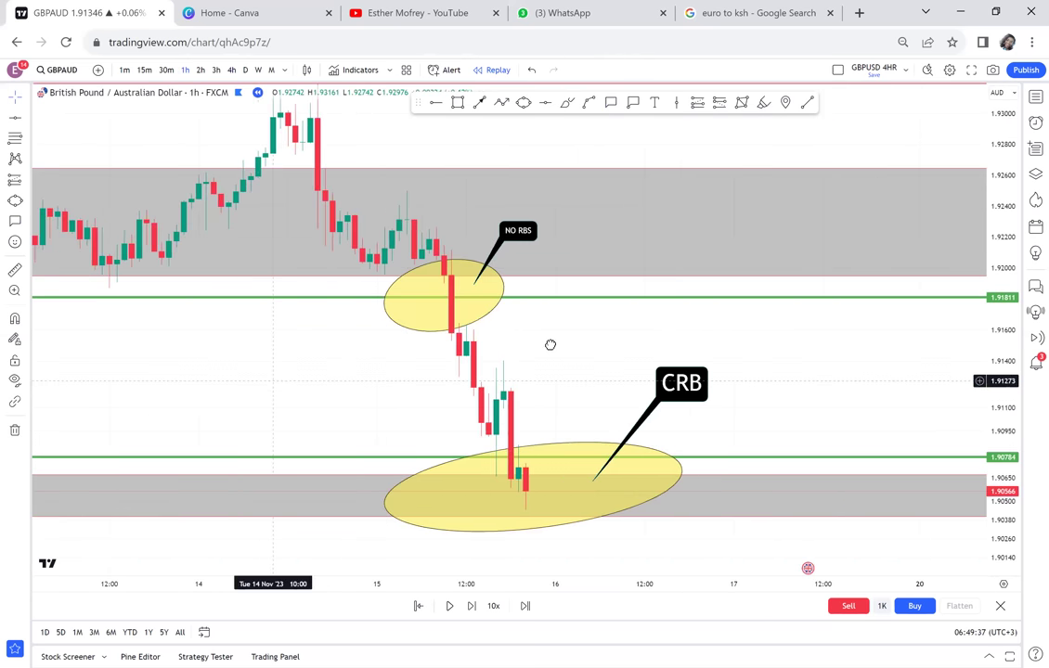
{"action": "scroll", "coordinate": [606, 340], "scroll_direction": "left", "scroll_amount": 5}
{"action": "scroll", "coordinate": [606, 339], "scroll_direction": "down", "scroll_amount": 5}
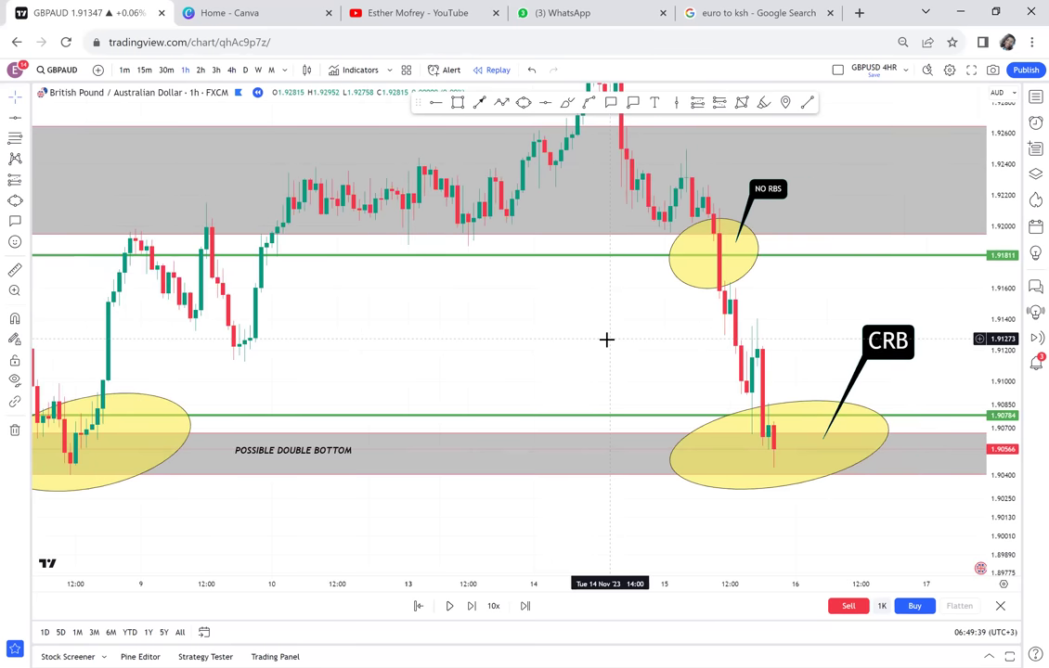
{"action": "scroll", "coordinate": [187, 435], "scroll_direction": "left", "scroll_amount": 1}
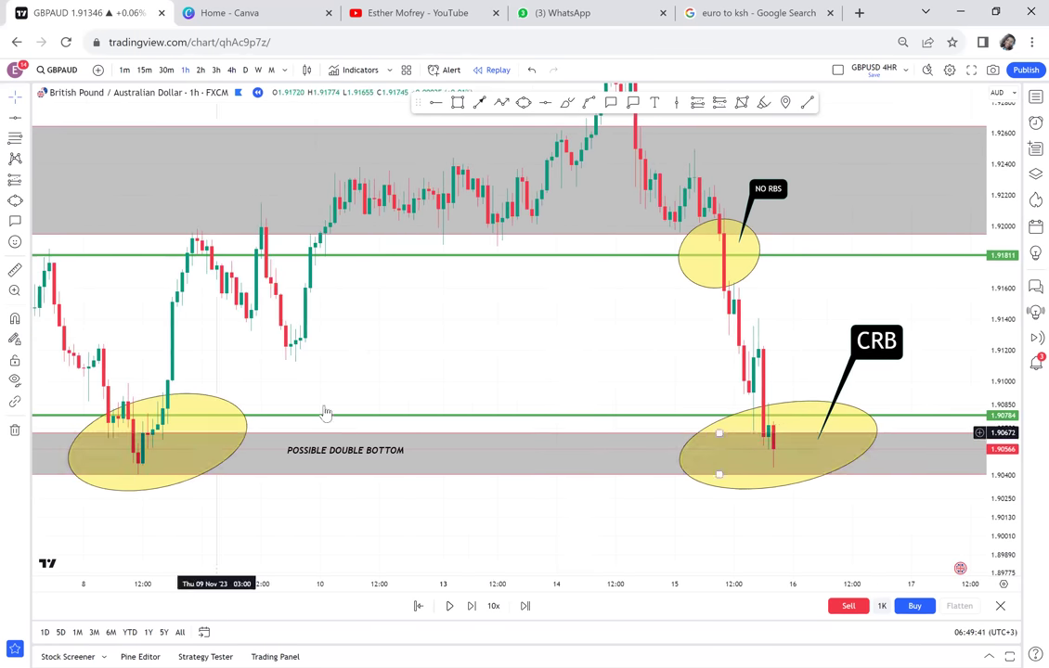
{"action": "left_click_drag", "start_coordinate": [613, 360], "coordinate": [405, 368]}
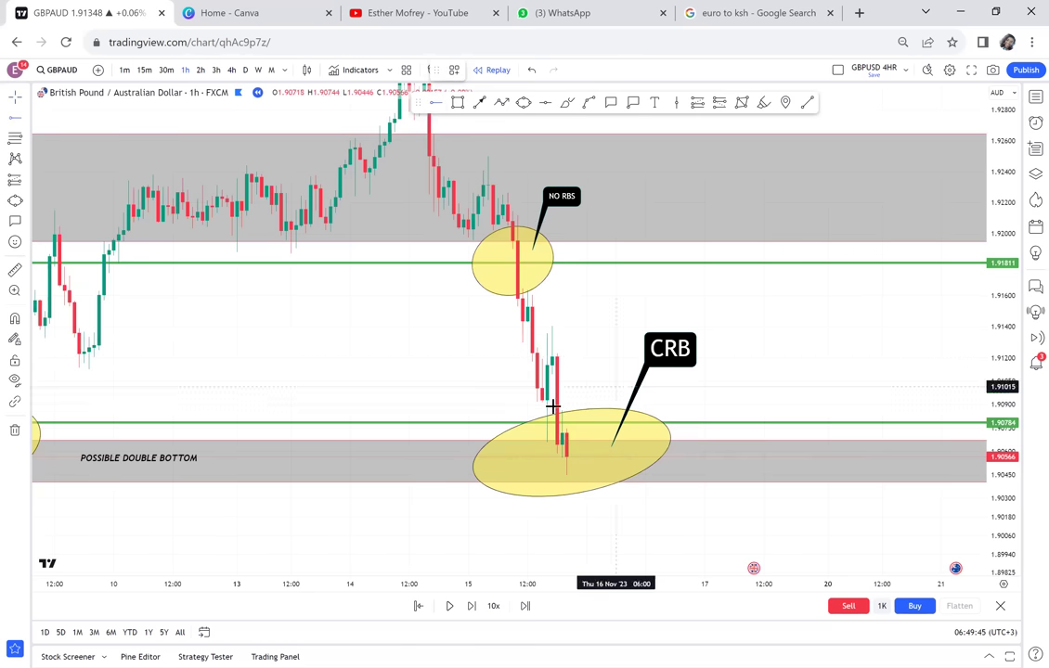
{"action": "left_click", "coordinate": [517, 412]}
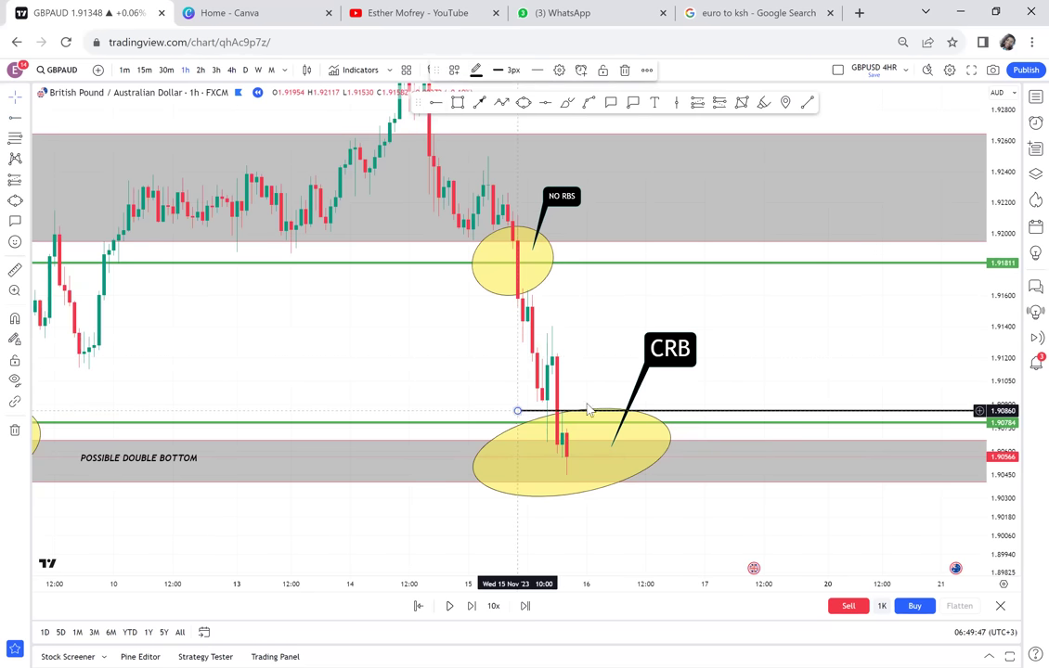
- Reshape the yellow ellipse around the 15 November low so its upper edge sits below the green 1.90784 line
{"action": "left_click", "coordinate": [671, 436]}
{"action": "left_click_drag", "start_coordinate": [672, 444], "coordinate": [637, 485]}
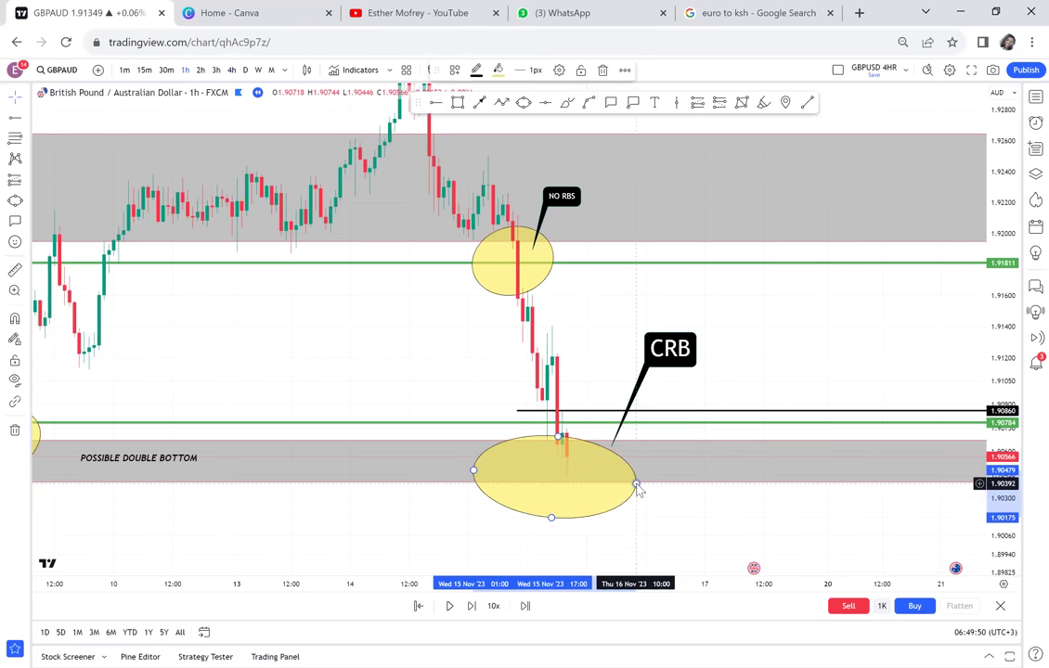
- Draw a rectangle from about 1.90687 to 1.91000 just past the last candle, filled green at 95% opacity, like a bullish candle crossing the ray
{"action": "left_click", "coordinate": [458, 102]}
{"action": "left_click_drag", "start_coordinate": [576, 437], "coordinate": [592, 389]}
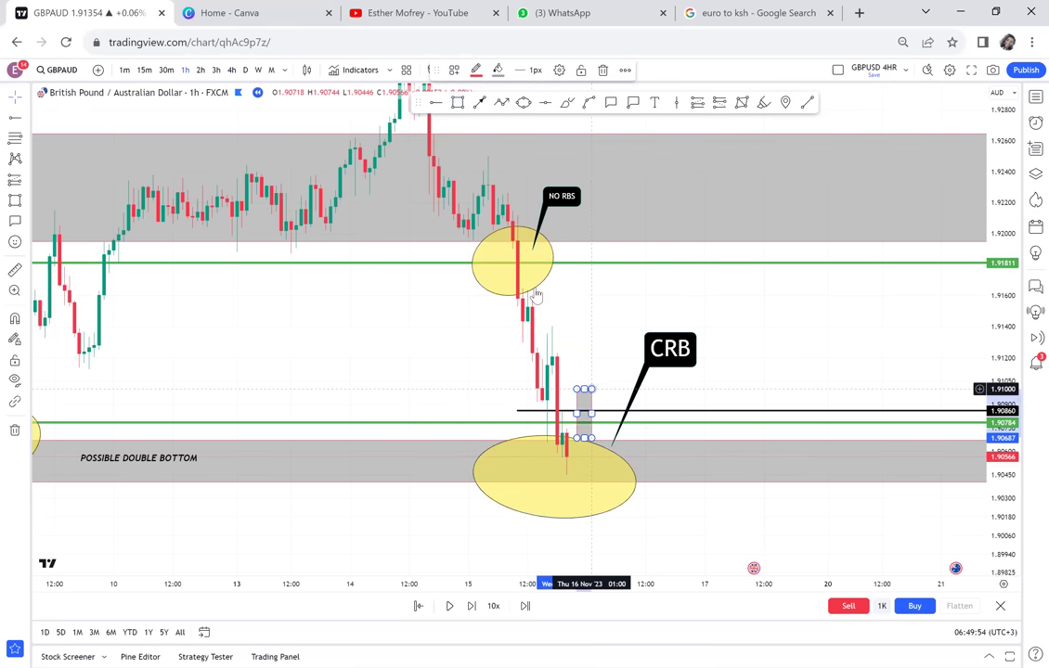
{"action": "left_click", "coordinate": [499, 72]}
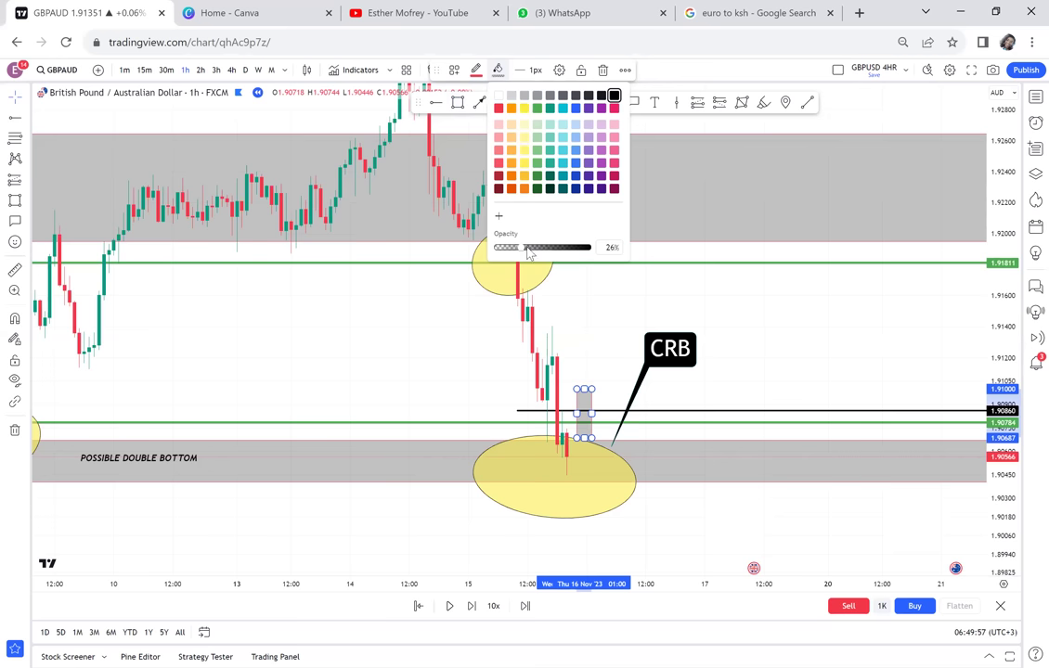
{"action": "left_click_drag", "start_coordinate": [527, 252], "coordinate": [586, 248]}
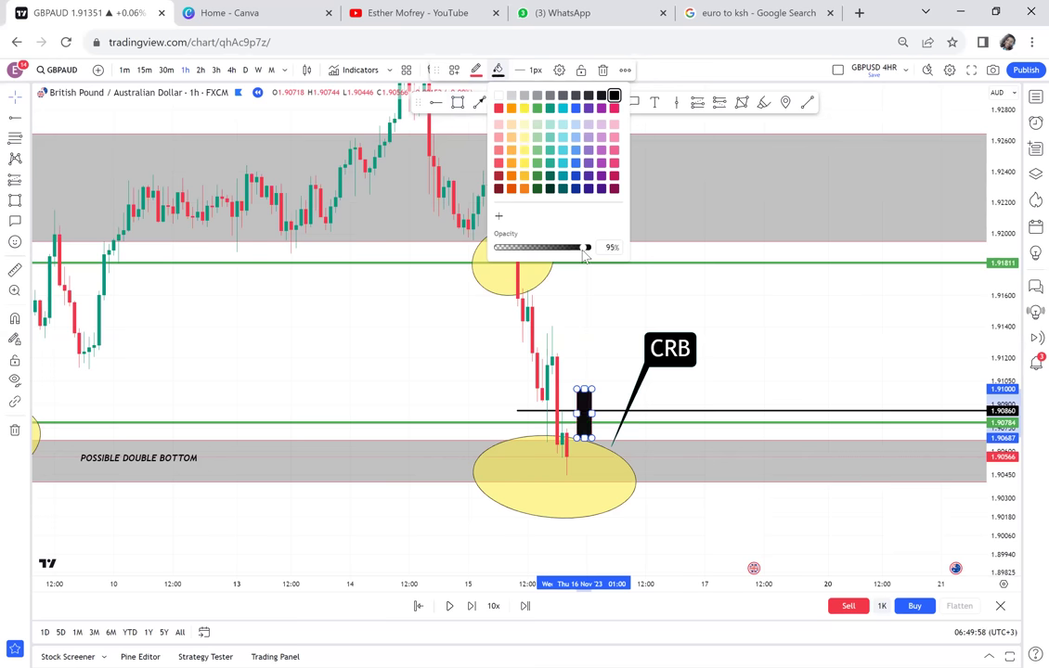
{"action": "left_click", "coordinate": [536, 110]}
{"action": "left_click", "coordinate": [606, 322]}
{"action": "scroll", "coordinate": [605, 322], "scroll_direction": "up", "scroll_amount": 3}
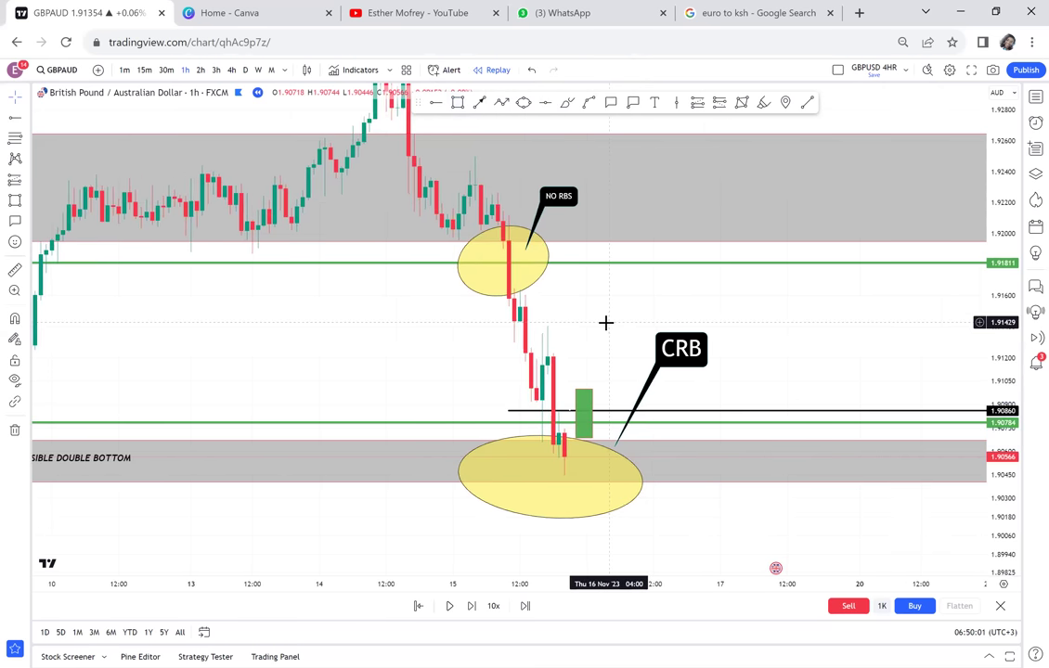
{"action": "scroll", "coordinate": [520, 371], "scroll_direction": "left", "scroll_amount": 5}
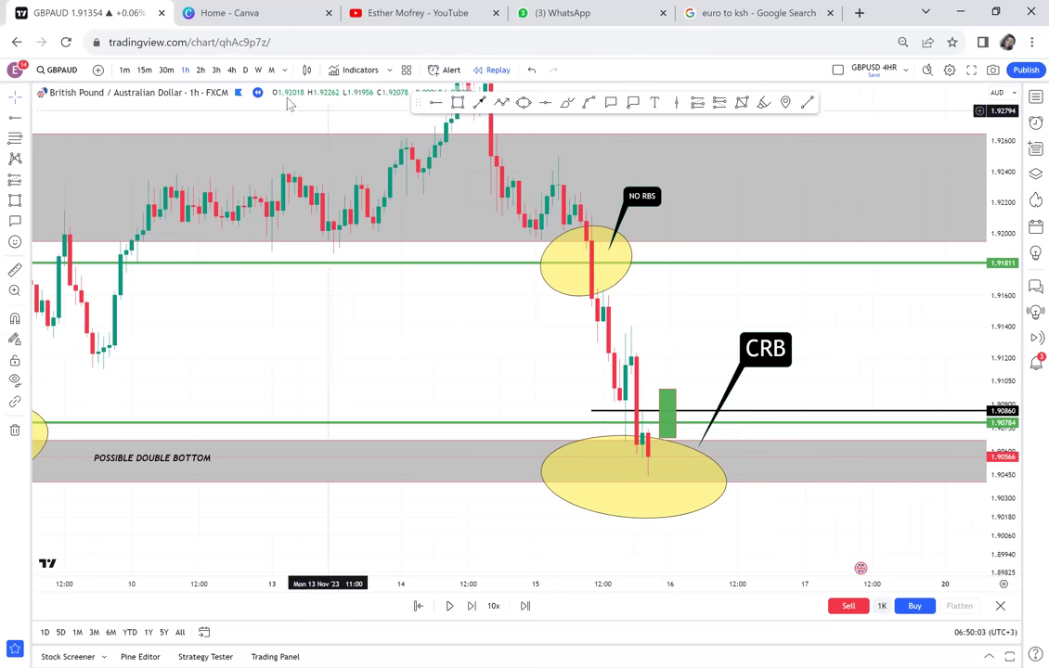
- On the 4-hour chart, delete the green rectangle and the black horizontal ray near the 15 November low
{"action": "left_click", "coordinate": [232, 70]}
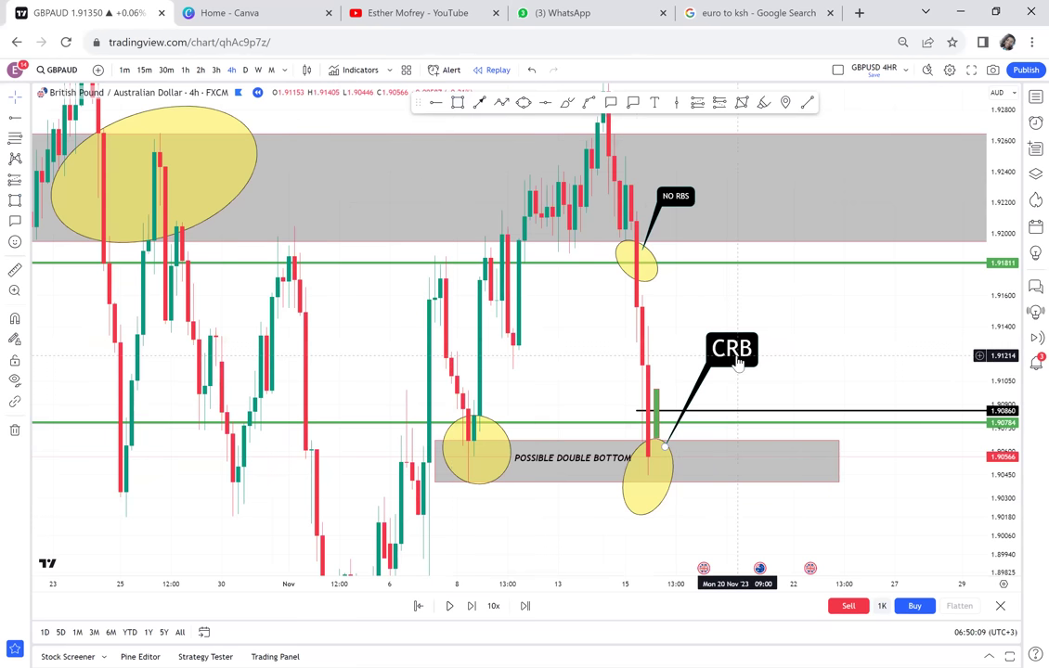
{"action": "scroll", "coordinate": [738, 362], "scroll_direction": "up", "scroll_amount": 1}
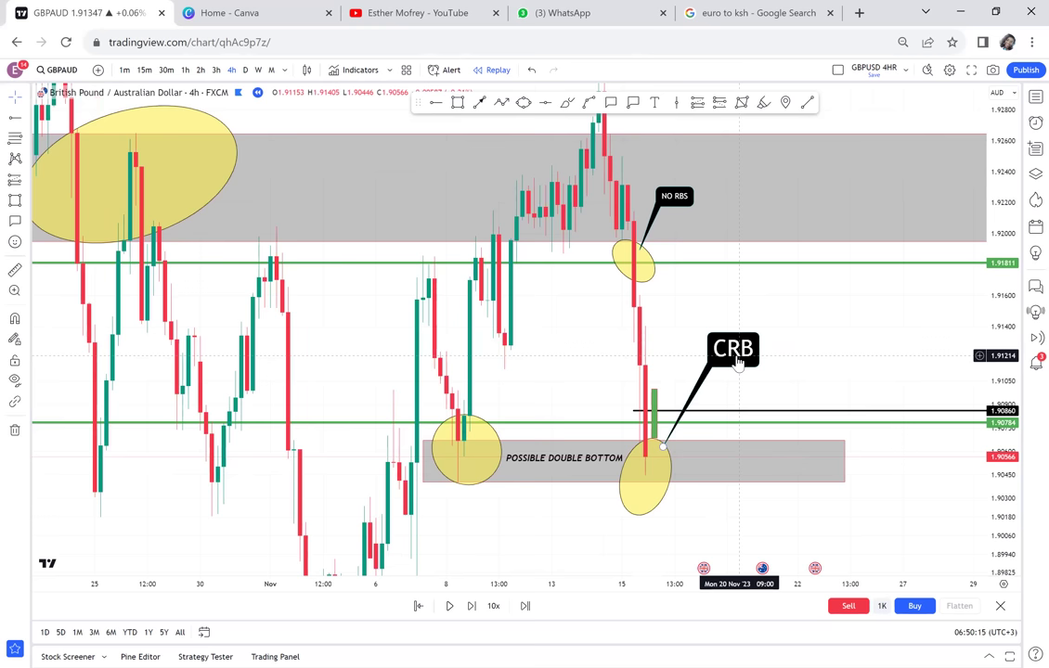
{"action": "left_click", "coordinate": [657, 406]}
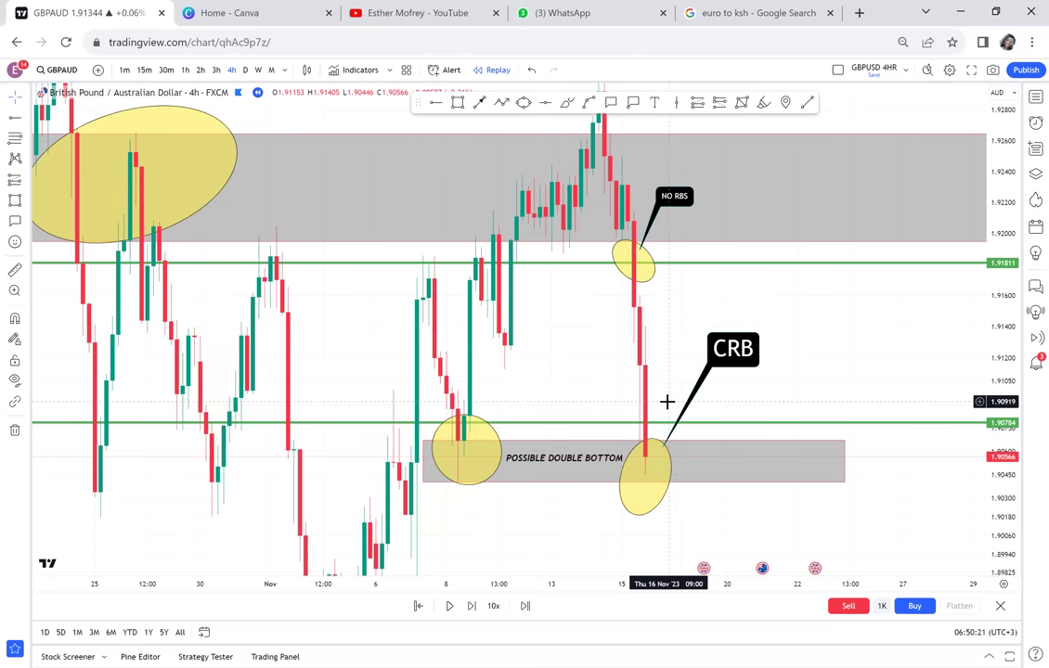
- Advance the 4-hour bar replay candle by candle through the price movement following the 15 November low
{"action": "scroll", "coordinate": [666, 401], "scroll_direction": "up", "scroll_amount": 2}
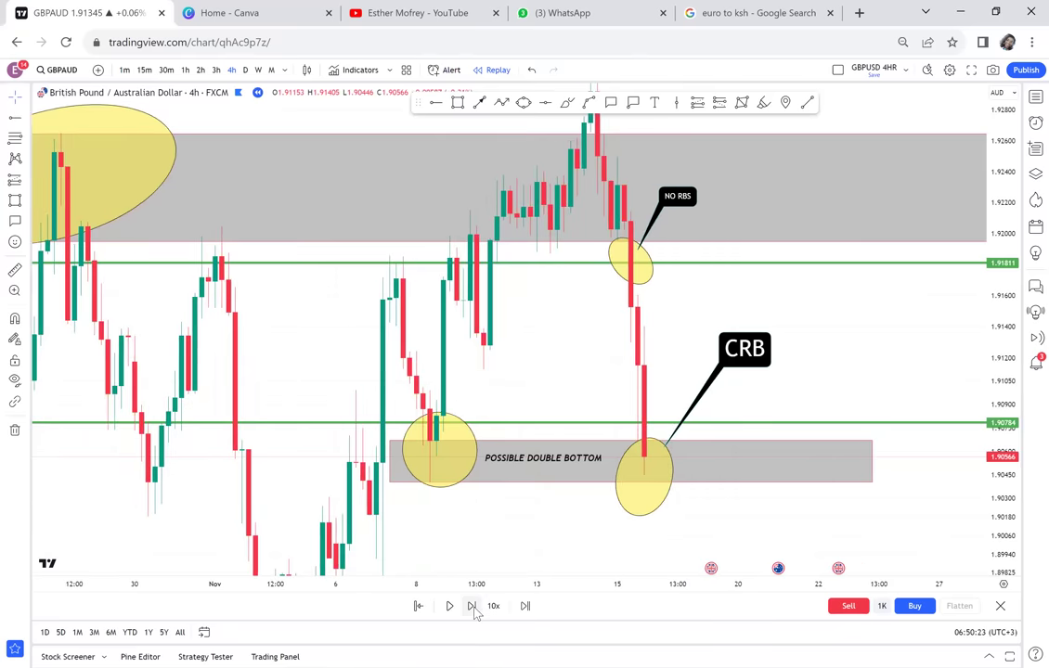
{"action": "left_click", "coordinate": [471, 606]}
{"action": "left_click", "coordinate": [471, 606]}
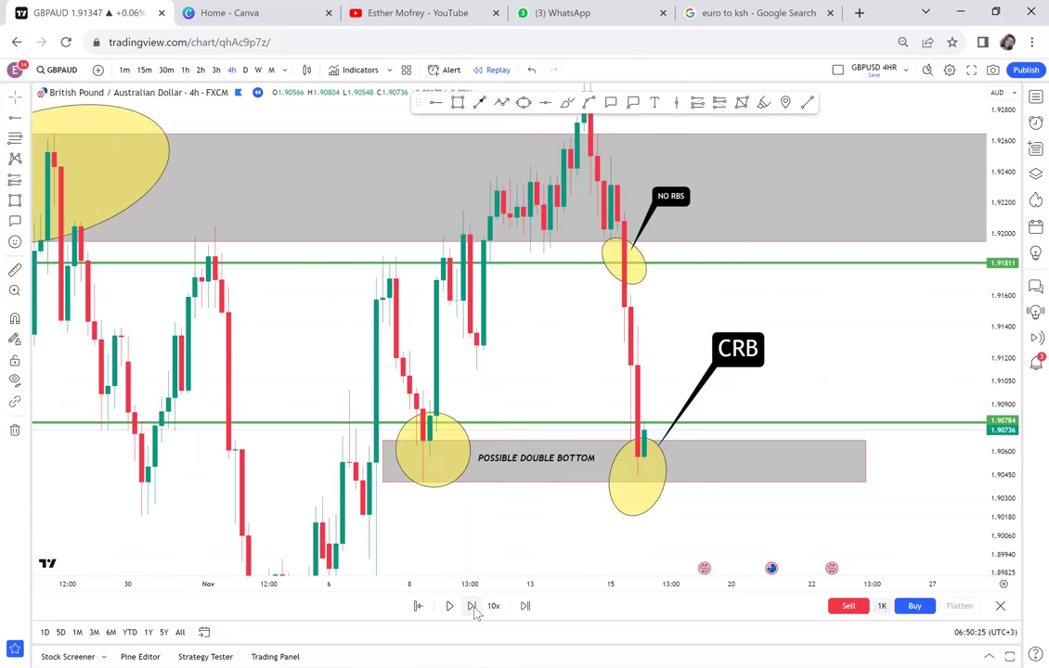
{"action": "left_click", "coordinate": [471, 606]}
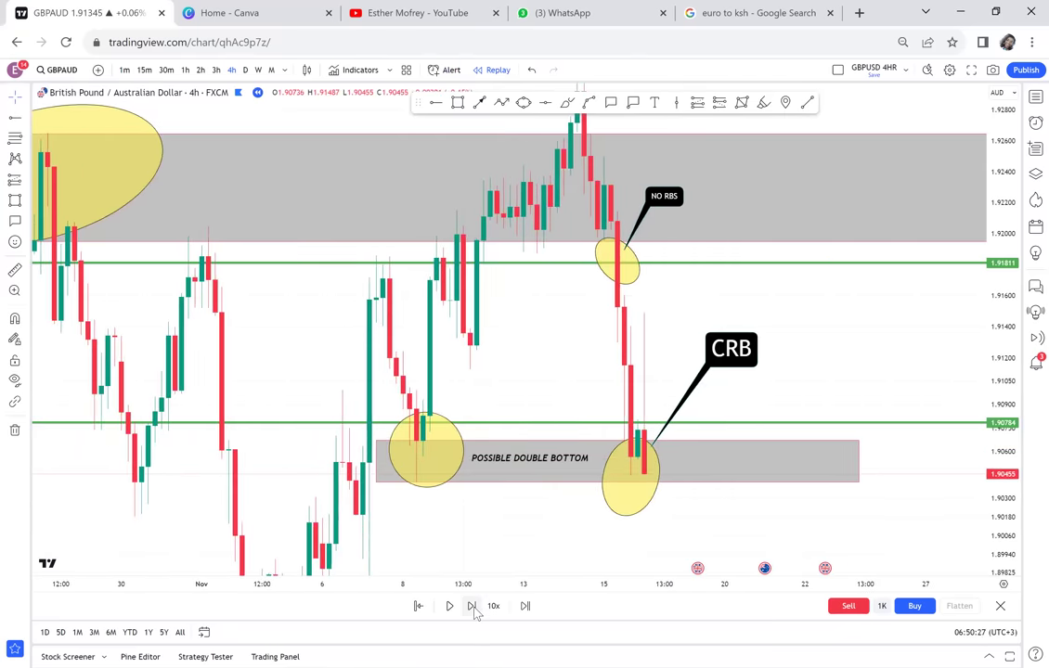
{"action": "left_click", "coordinate": [471, 606]}
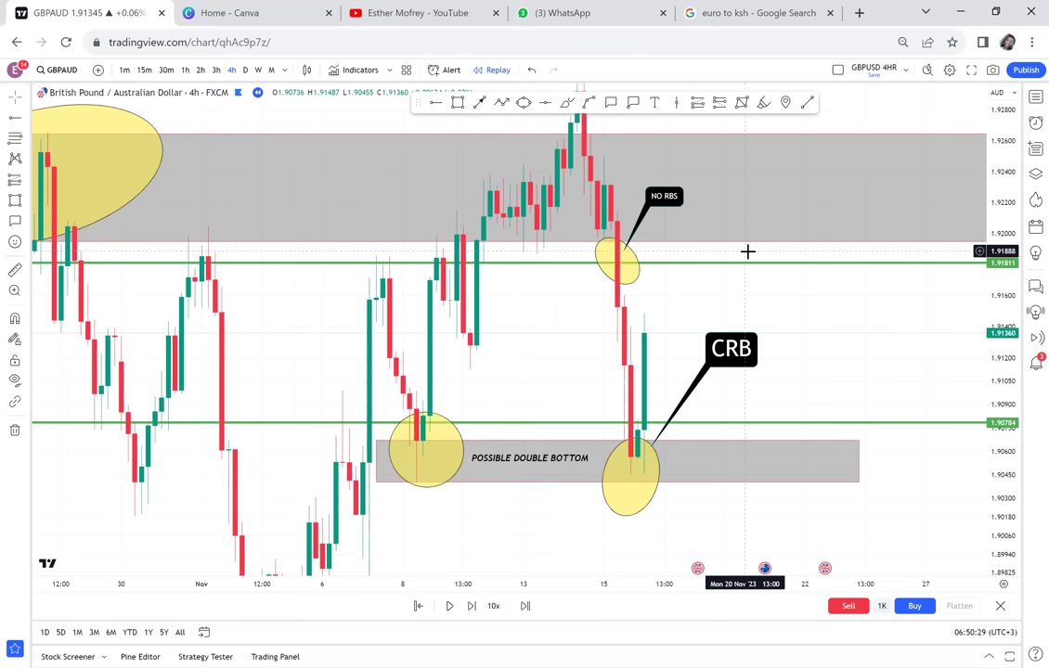
{"action": "scroll", "coordinate": [748, 250], "scroll_direction": "up", "scroll_amount": 2}
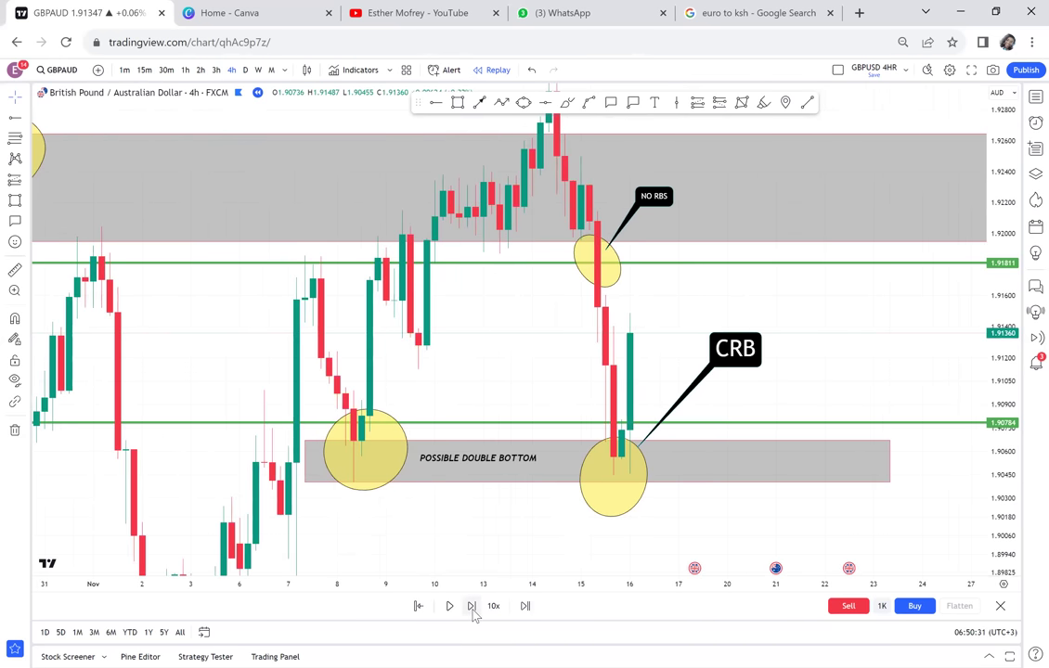
{"action": "left_click", "coordinate": [472, 606]}
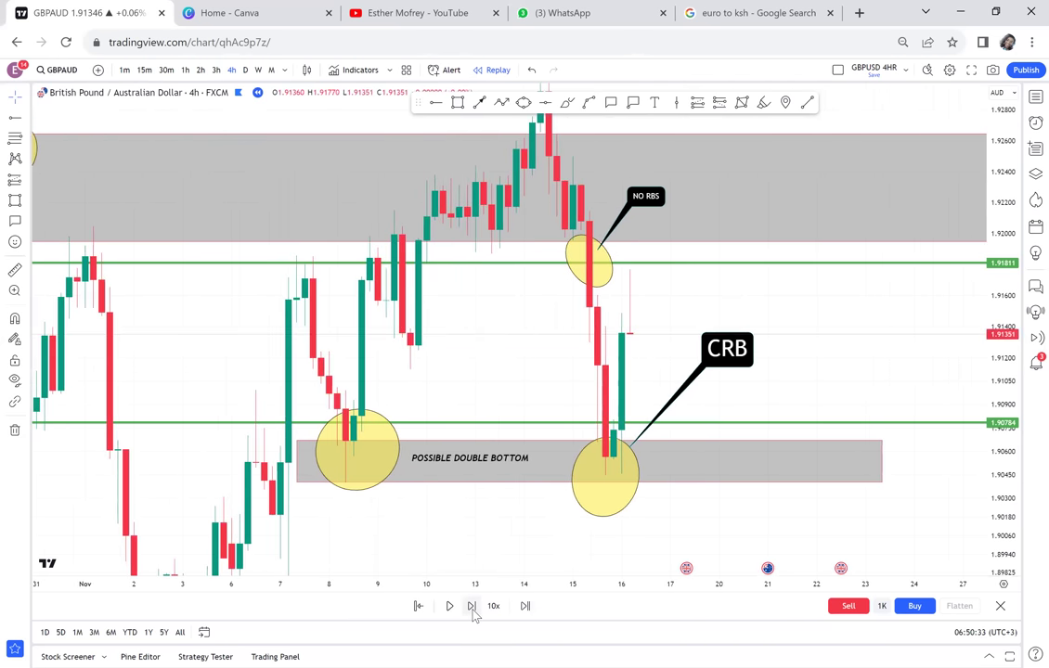
{"action": "left_click", "coordinate": [472, 612]}
{"action": "left_click", "coordinate": [472, 606]}
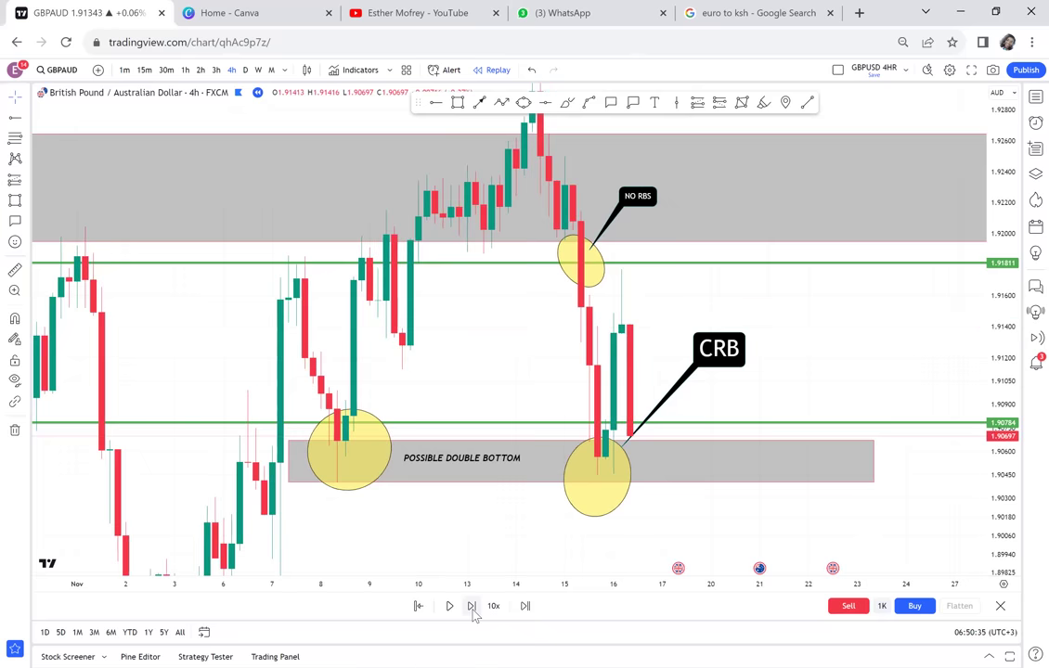
{"action": "left_click", "coordinate": [472, 611]}
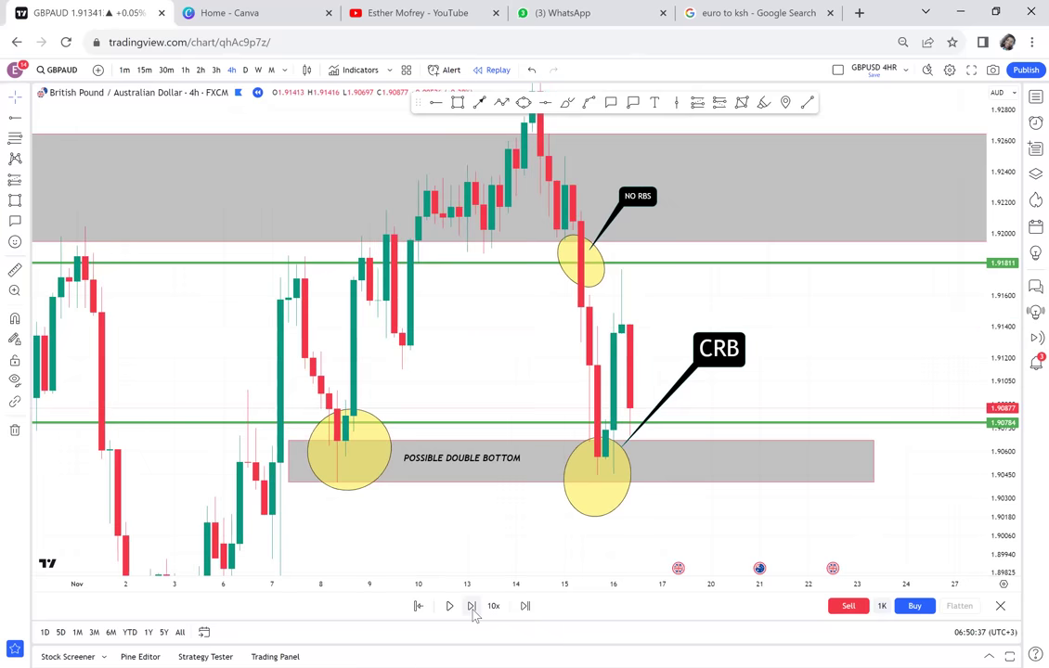
{"action": "left_click", "coordinate": [472, 607]}
{"action": "left_click", "coordinate": [472, 610]}
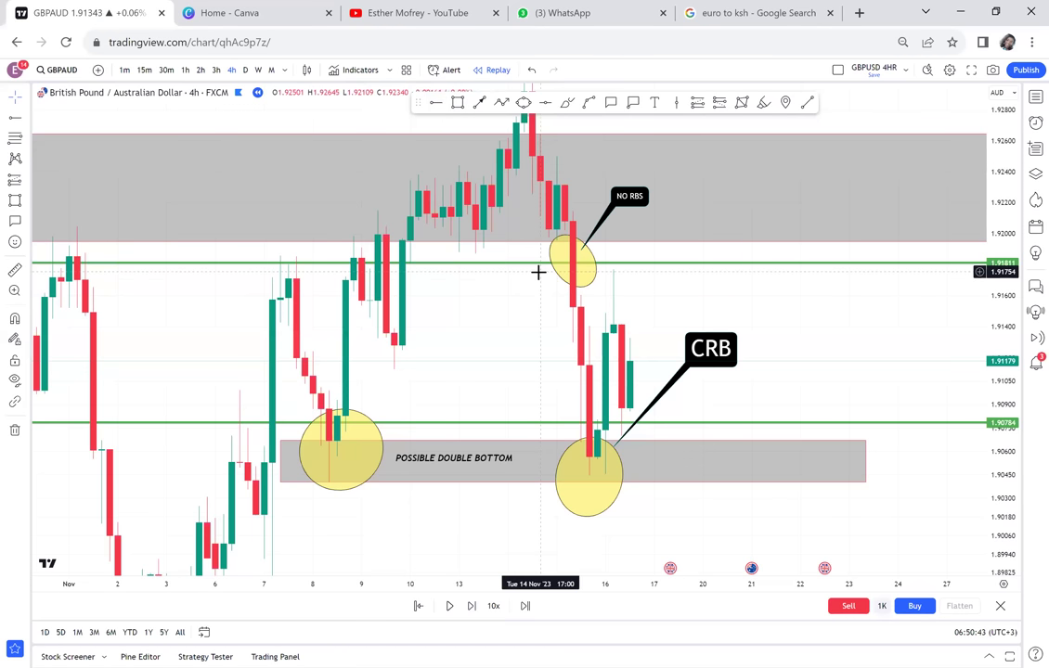
- Draw a horizontal ray at about 1.91762 from 14 November 17:00, and advance the replay through the next 4-hour candle
{"action": "left_click", "coordinate": [435, 103]}
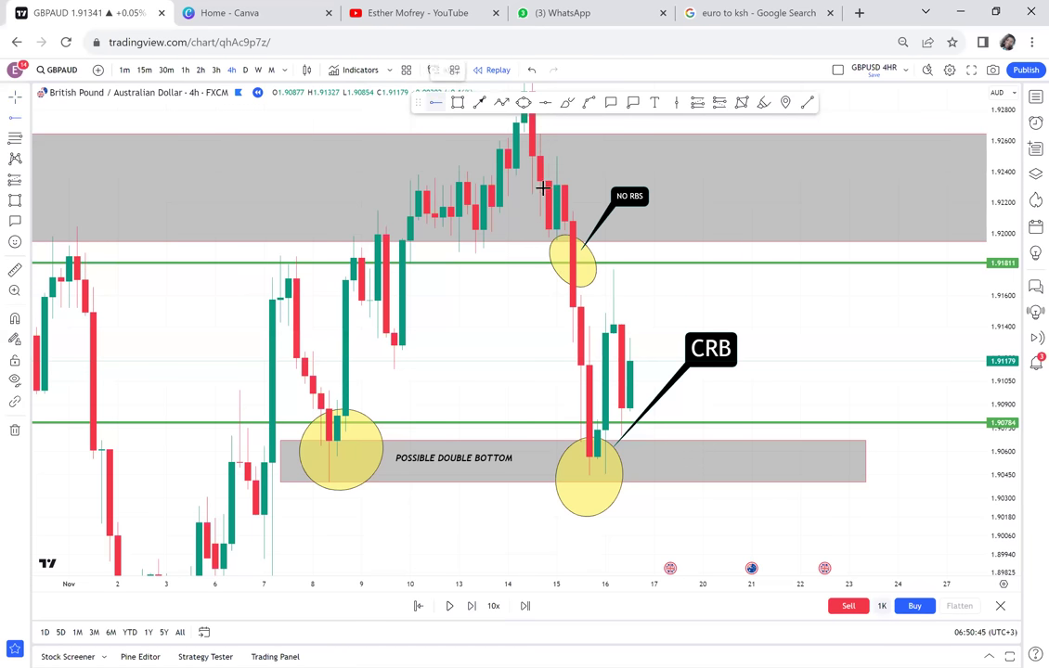
{"action": "left_click", "coordinate": [540, 270]}
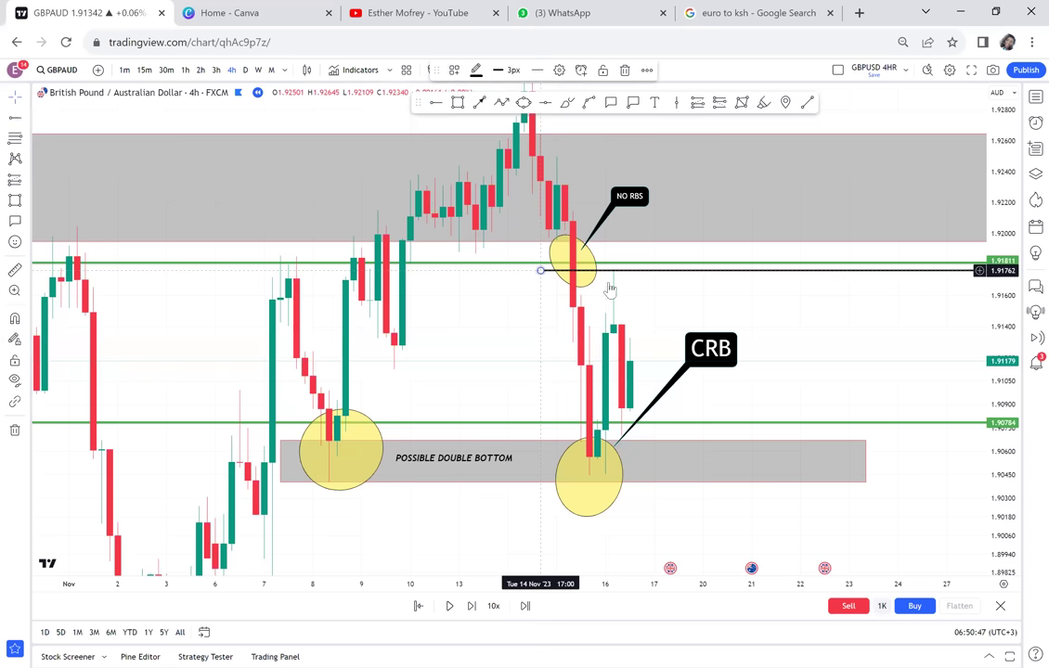
{"action": "left_click", "coordinate": [476, 607]}
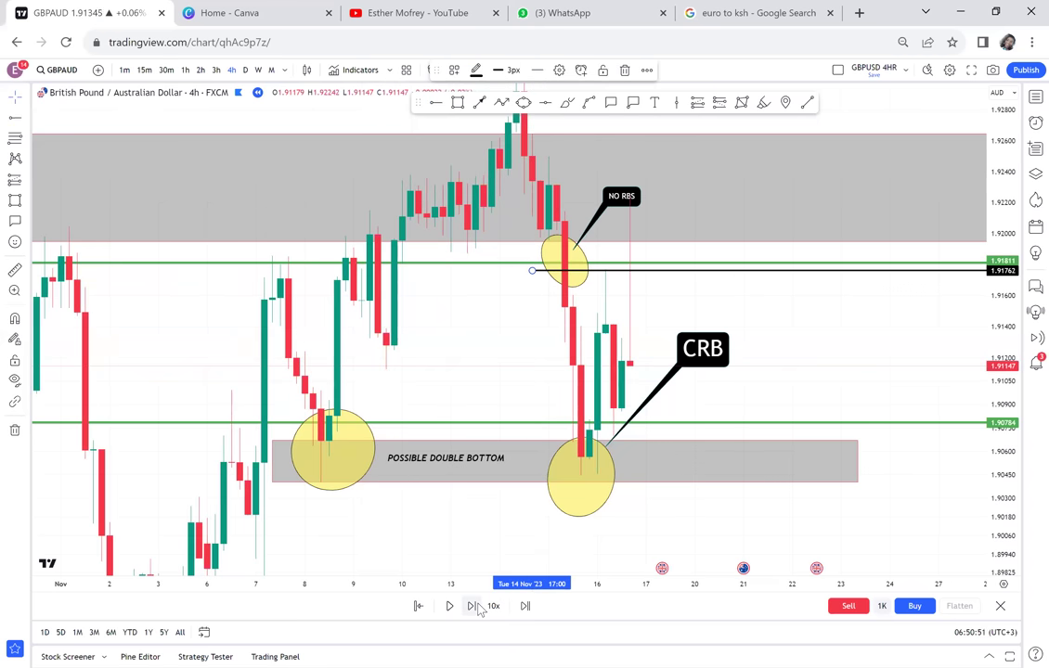
{"action": "left_click", "coordinate": [475, 606]}
- Move the "NO RBS" callout onto the 13 November candles, clear of the latest candle, and review the breakout area and the rules text
{"action": "left_click_drag", "start_coordinate": [735, 383], "coordinate": [667, 492]}
{"action": "left_click_drag", "start_coordinate": [561, 309], "coordinate": [422, 311]}
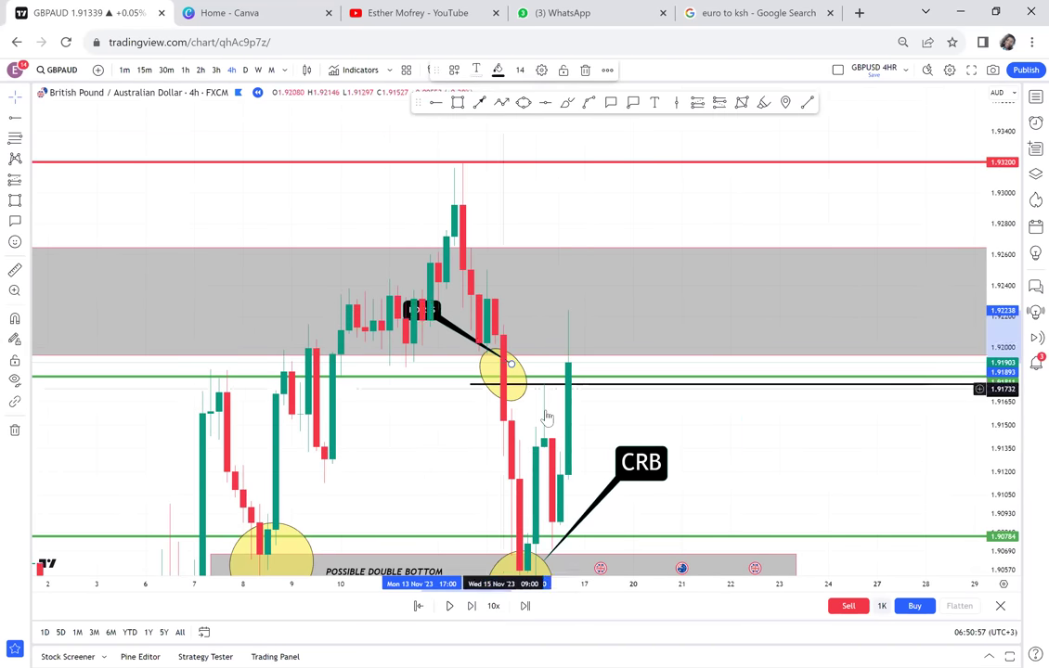
{"action": "left_click_drag", "start_coordinate": [636, 418], "coordinate": [650, 374]}
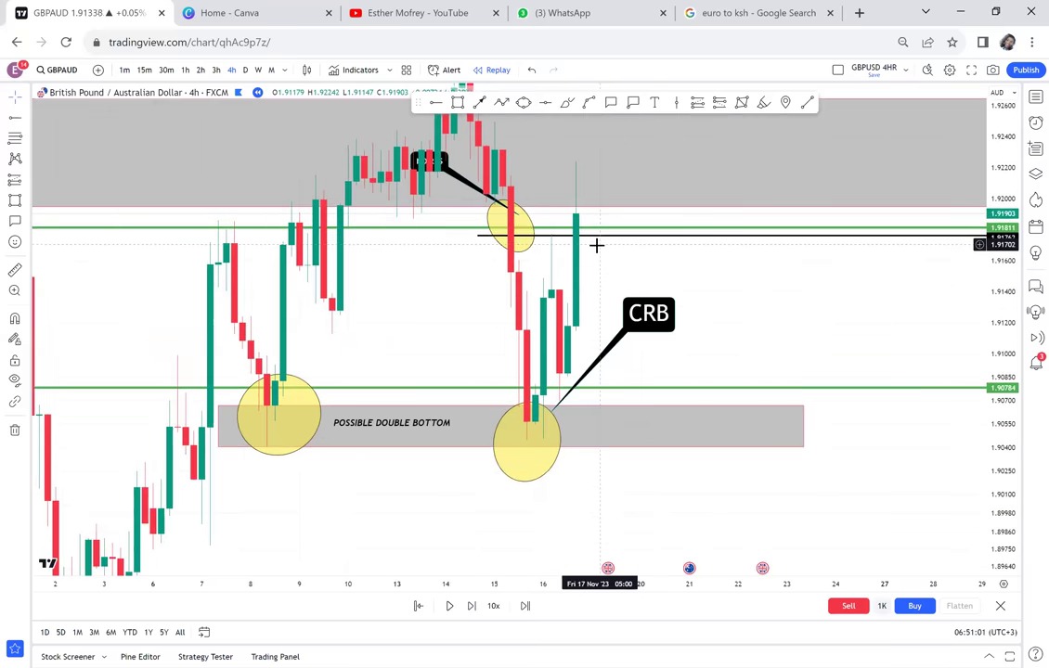
{"action": "left_click_drag", "start_coordinate": [644, 279], "coordinate": [590, 372]}
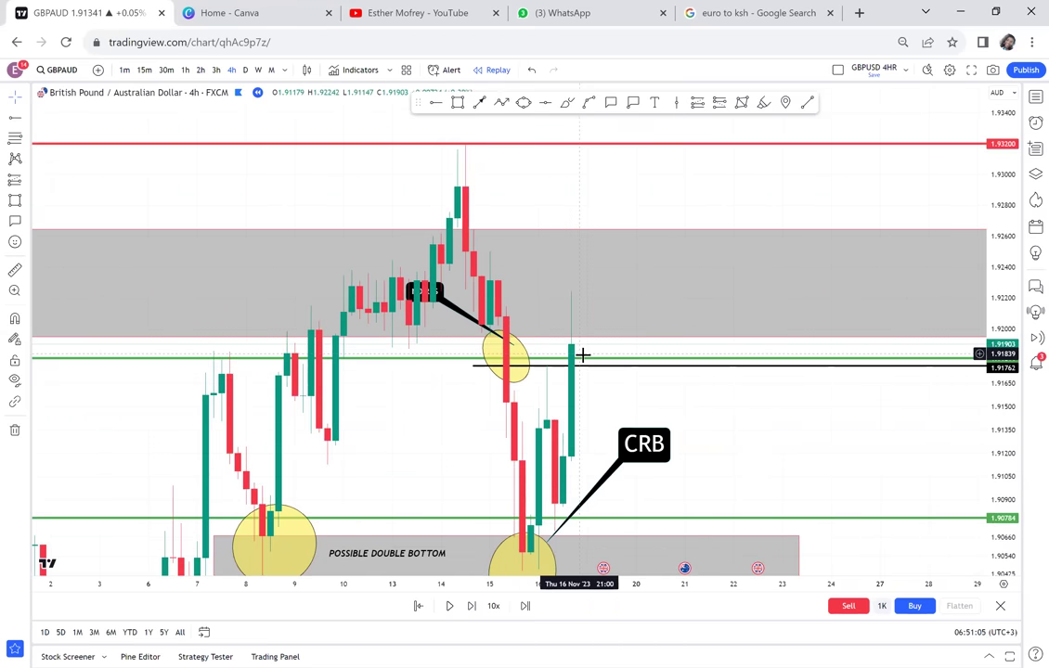
{"action": "left_click_drag", "start_coordinate": [649, 234], "coordinate": [360, 332]}
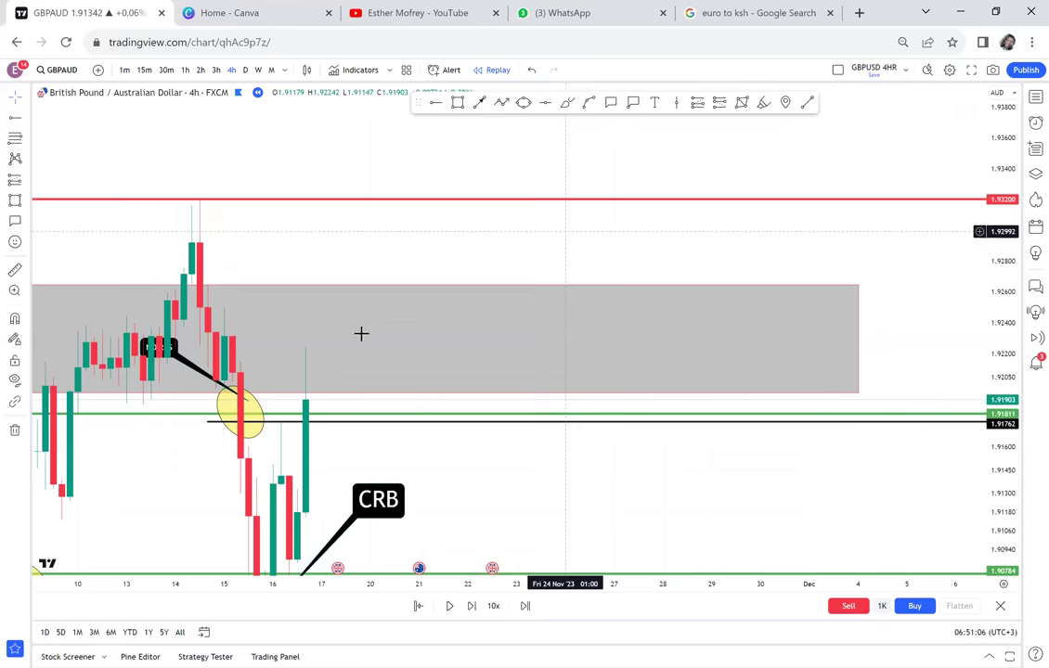
{"action": "left_click_drag", "start_coordinate": [767, 277], "coordinate": [959, 328]}
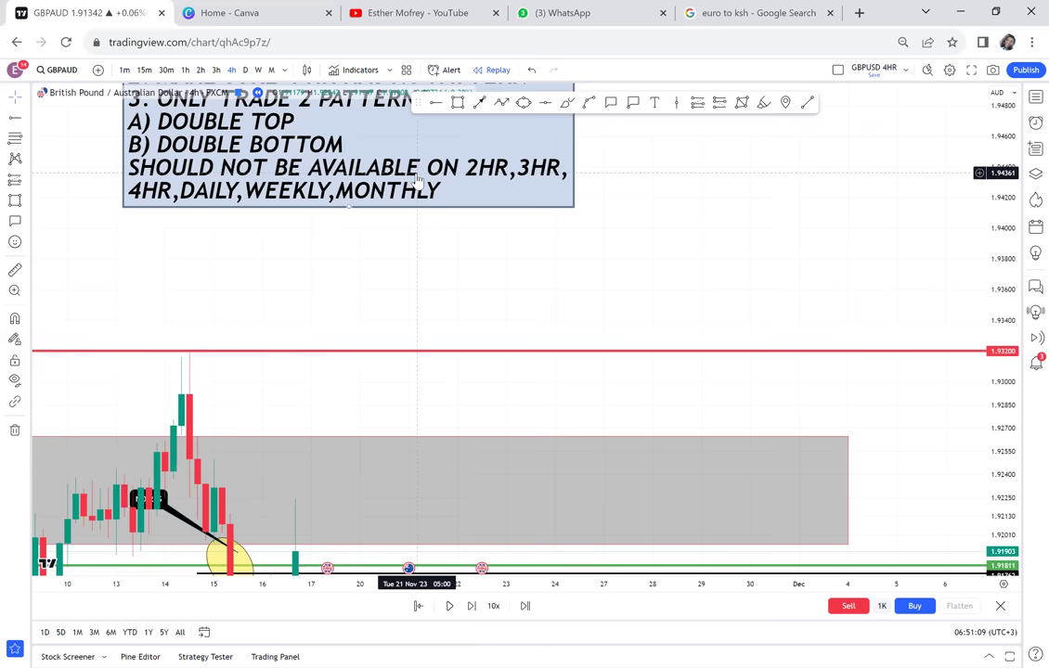
{"action": "left_click_drag", "start_coordinate": [464, 382], "coordinate": [730, 176]}
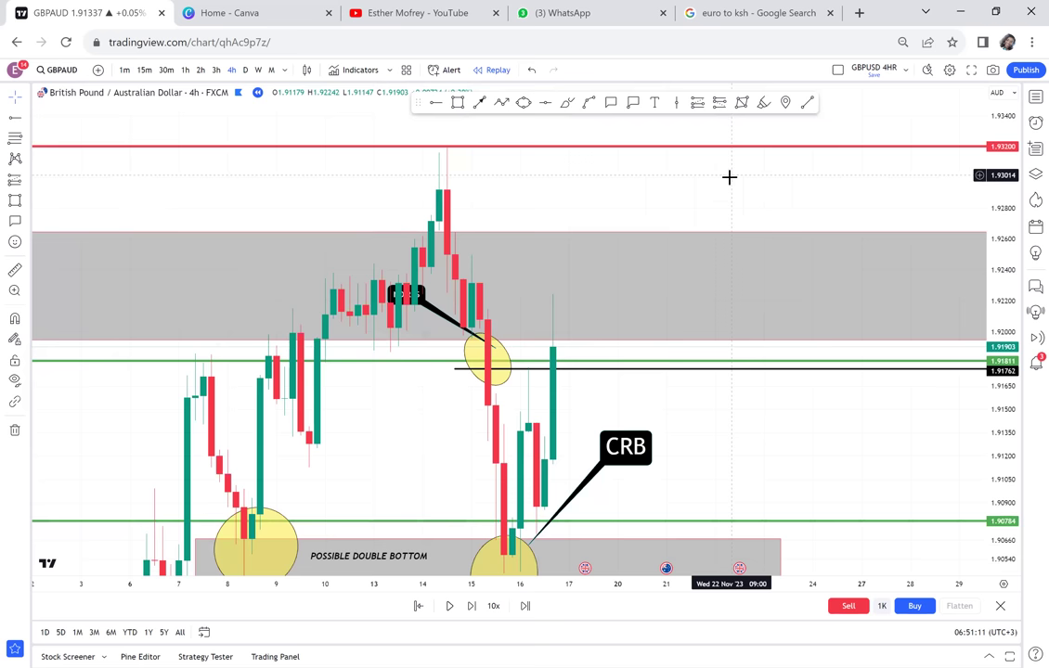
- Delete the "NO RBS" callout, its yellow ellipse and the black horizontal ray near the 1.91811 line
{"action": "left_click", "coordinate": [414, 305]}
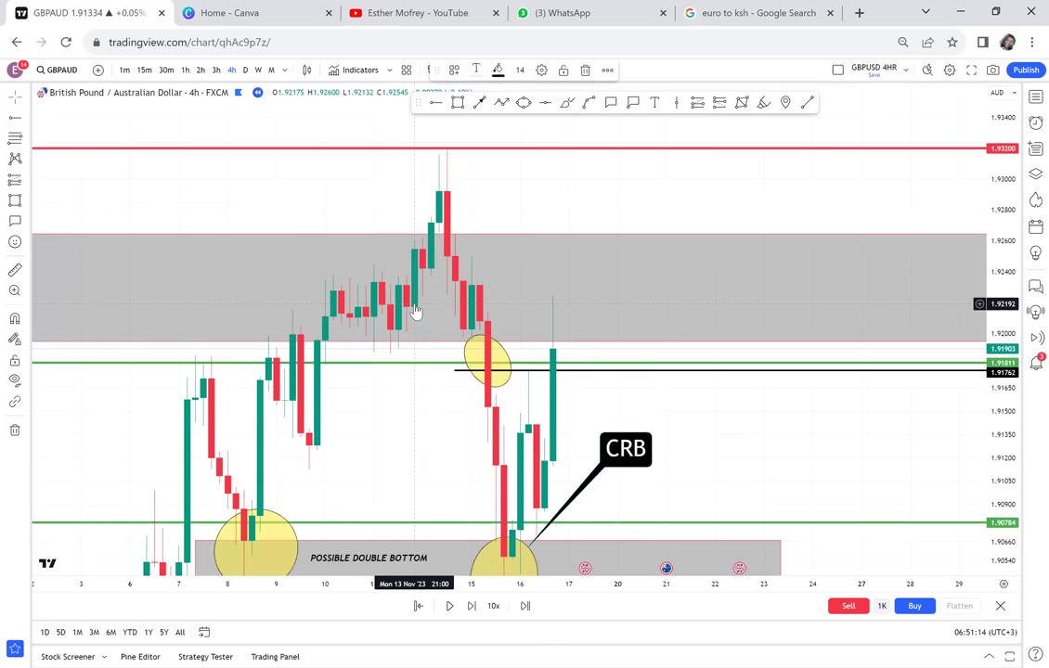
{"action": "left_click", "coordinate": [468, 358]}
{"action": "key", "text": "Delete"}
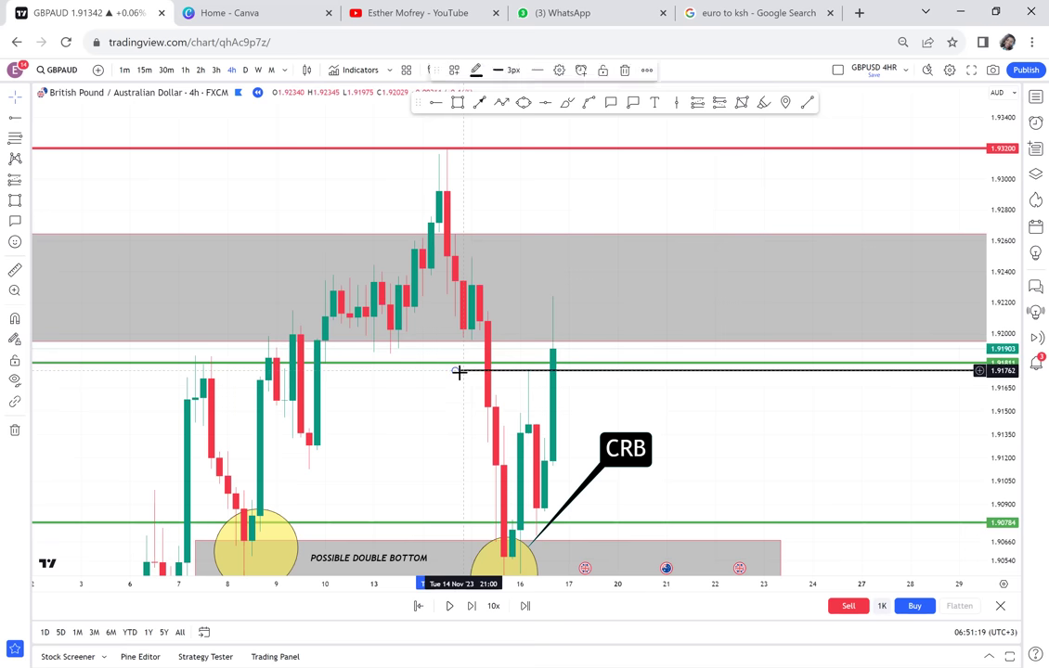
- Delete the upper grey zone rectangle above the green 1.91811 line
{"action": "scroll", "coordinate": [460, 372], "scroll_direction": "up", "scroll_amount": 1}
{"action": "scroll", "coordinate": [459, 372], "scroll_direction": "up", "scroll_amount": 3}
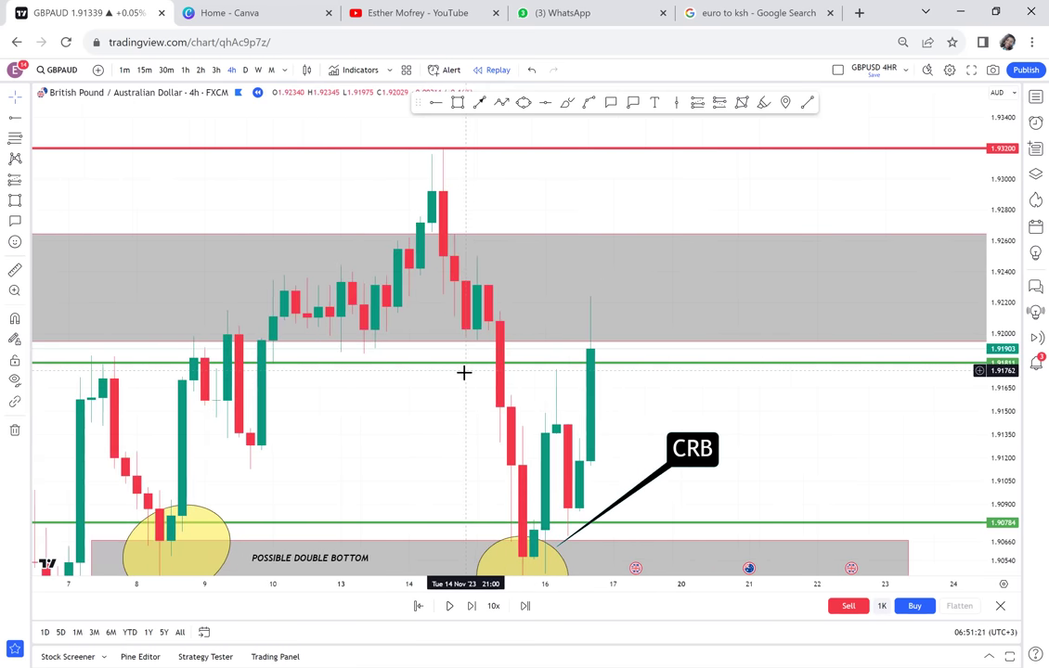
{"action": "left_click_drag", "start_coordinate": [759, 256], "coordinate": [739, 335]}
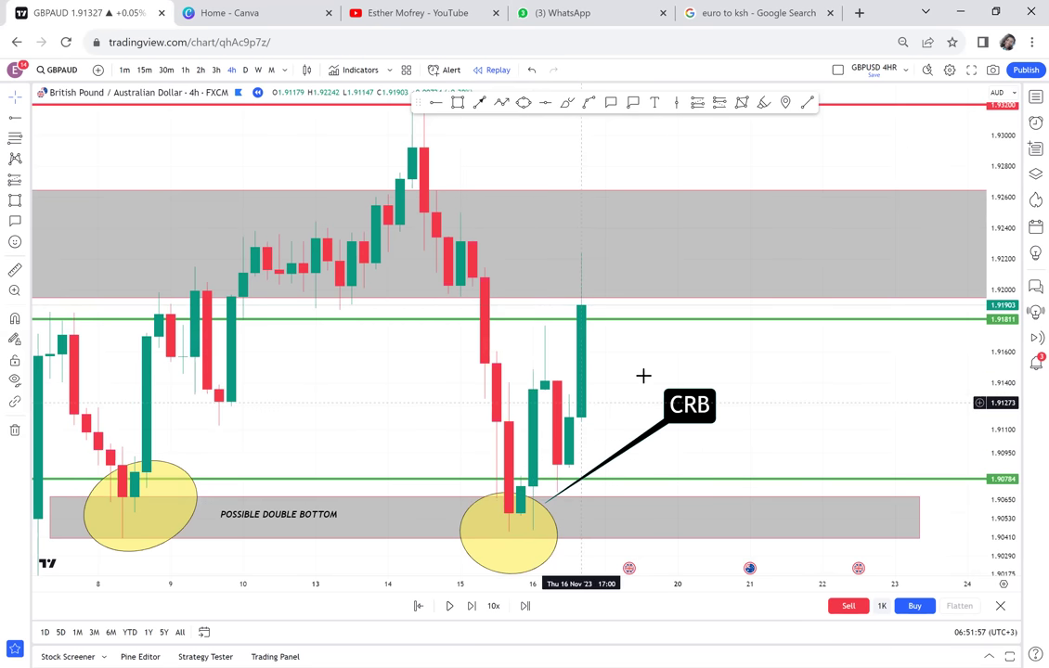
{"action": "left_click_drag", "start_coordinate": [633, 365], "coordinate": [632, 365]}
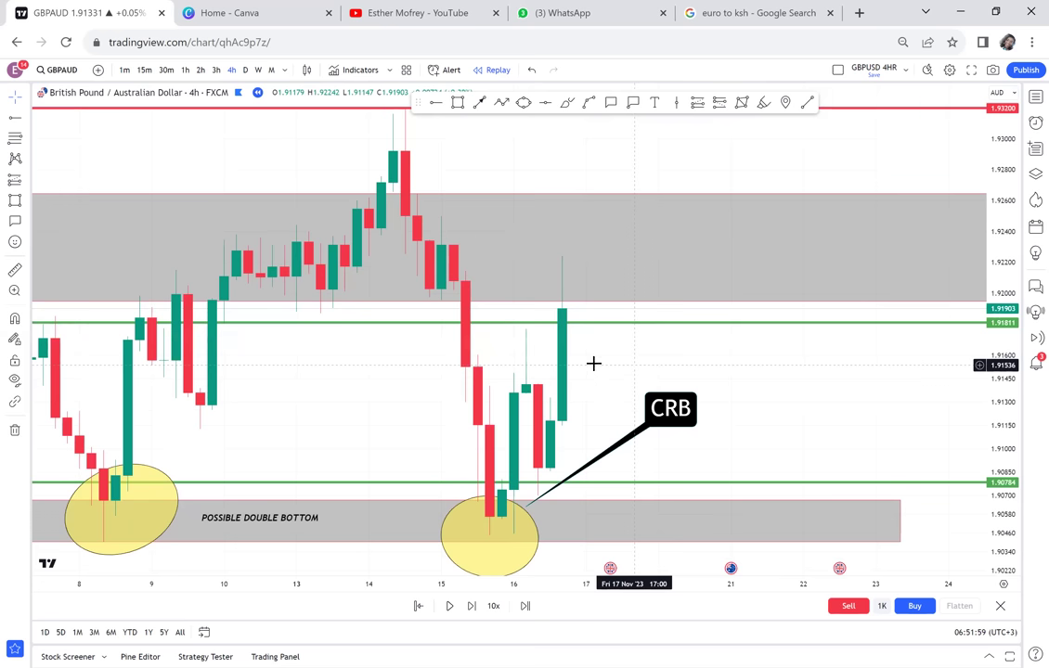
{"action": "left_click", "coordinate": [654, 308]}
{"action": "key", "text": "Delete"}
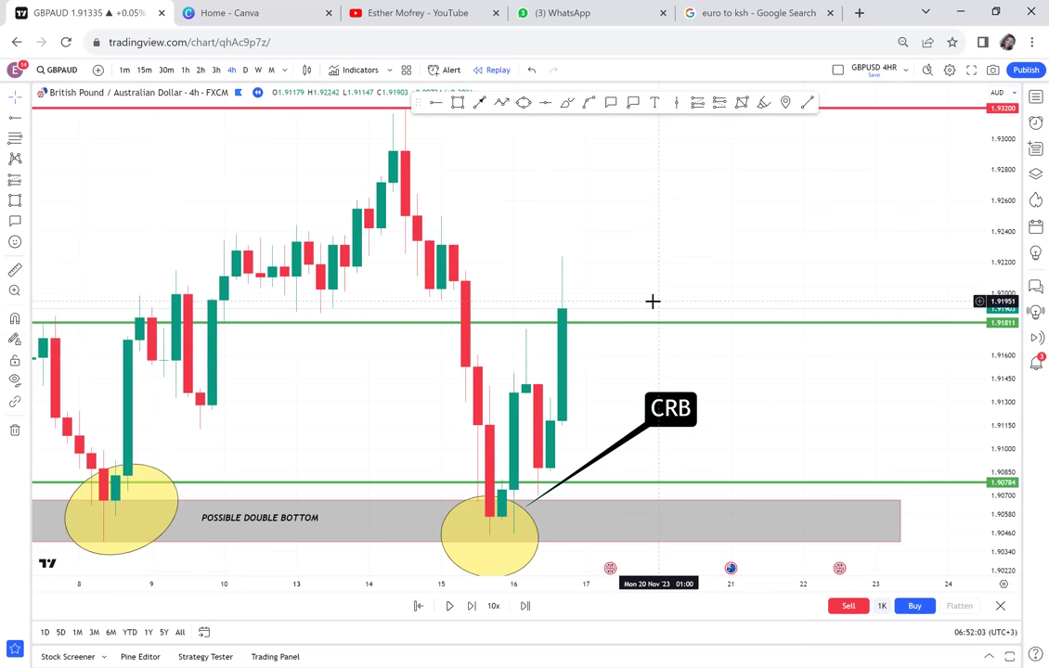
- Place a long position at about 1.91895 from 17 November 01:00, and extend its target to about 1.93167, just below the red line
{"action": "scroll", "coordinate": [653, 300], "scroll_direction": "down", "scroll_amount": 4}
{"action": "left_click_drag", "start_coordinate": [736, 194], "coordinate": [718, 255]}
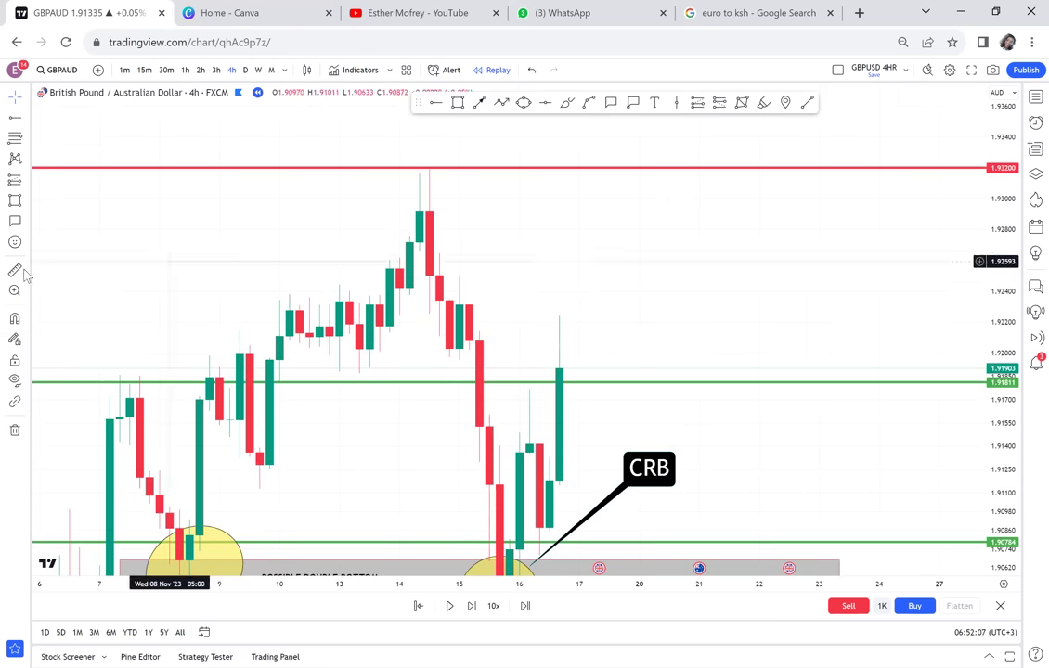
{"action": "left_click", "coordinate": [27, 183]}
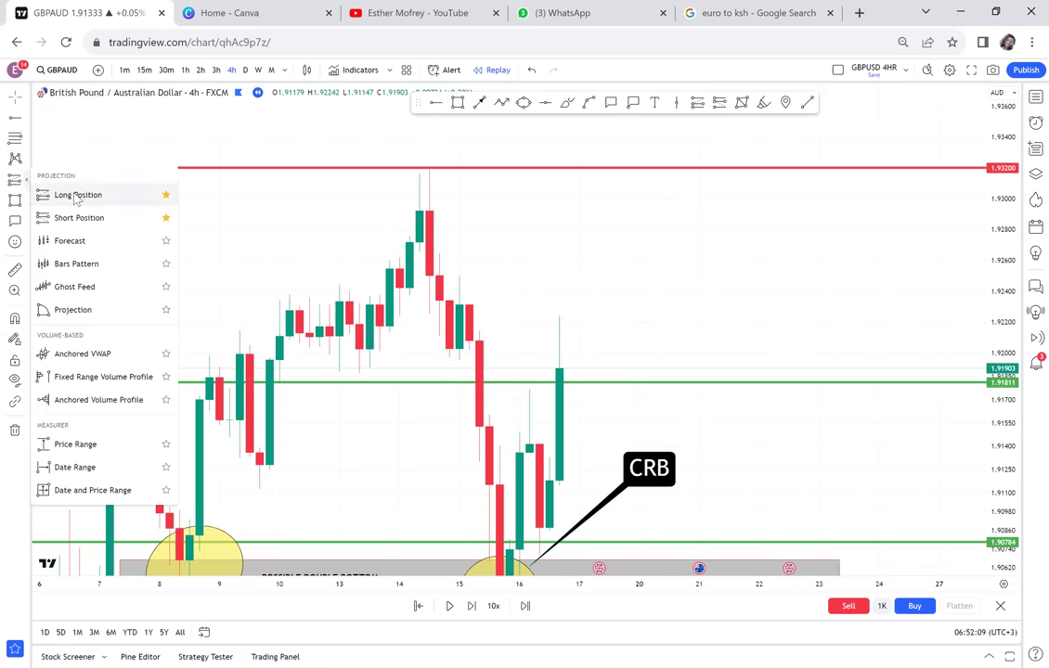
{"action": "left_click", "coordinate": [56, 194]}
{"action": "left_click", "coordinate": [579, 369]}
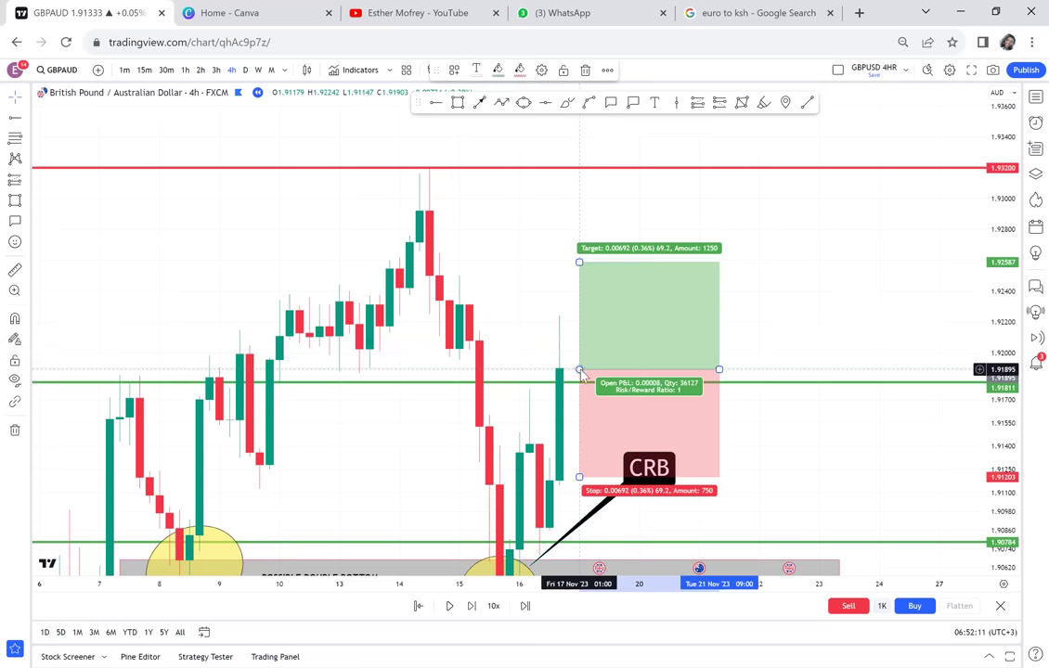
{"action": "left_click_drag", "start_coordinate": [579, 263], "coordinate": [578, 173]}
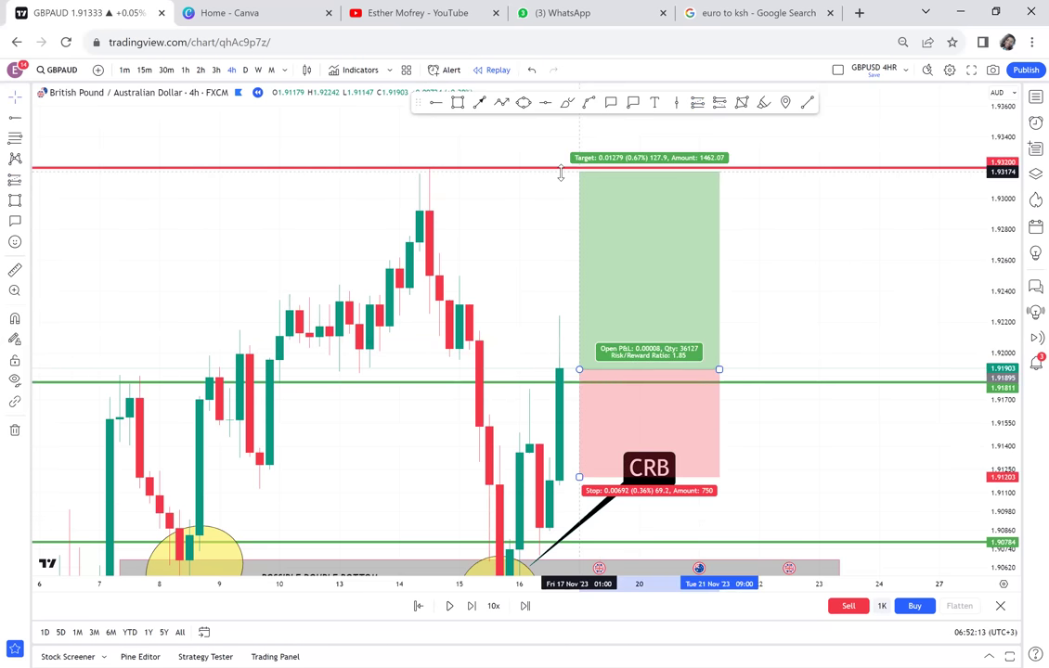
- Measure the price move from about 1.91910 up to the red 1.93200 line, and delete the long position projection
{"action": "left_click", "coordinate": [14, 270]}
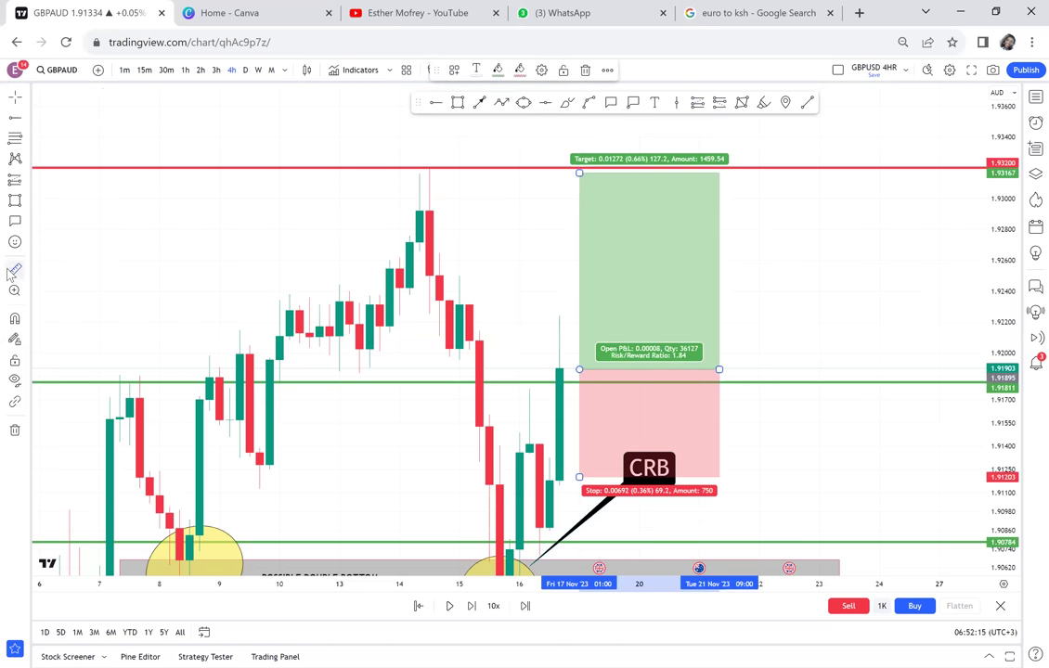
{"action": "left_click", "coordinate": [520, 368]}
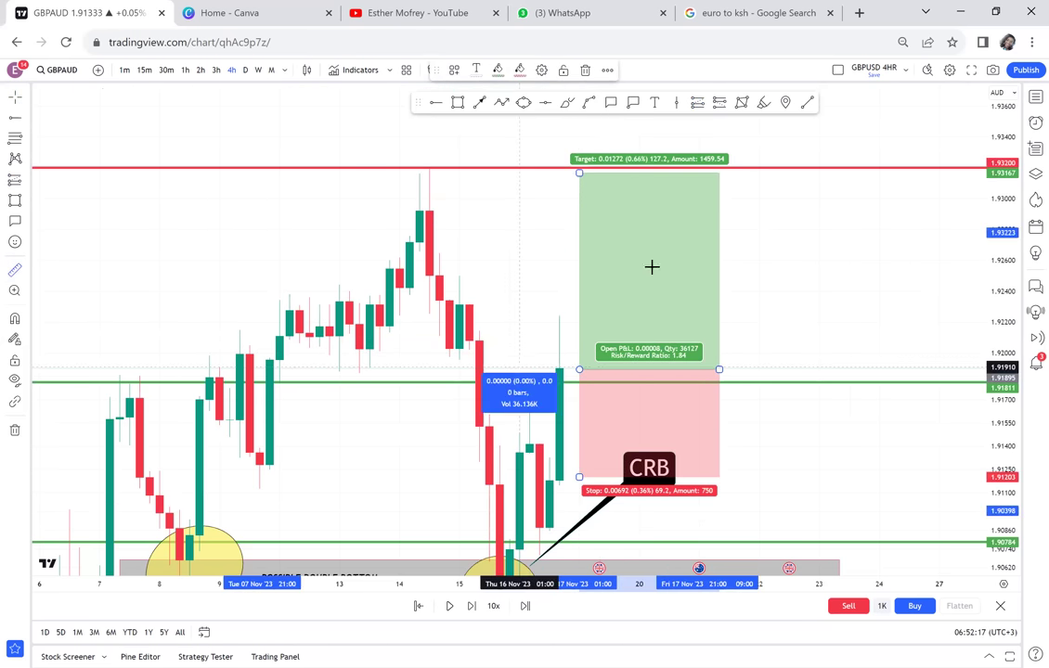
{"action": "left_click", "coordinate": [787, 166]}
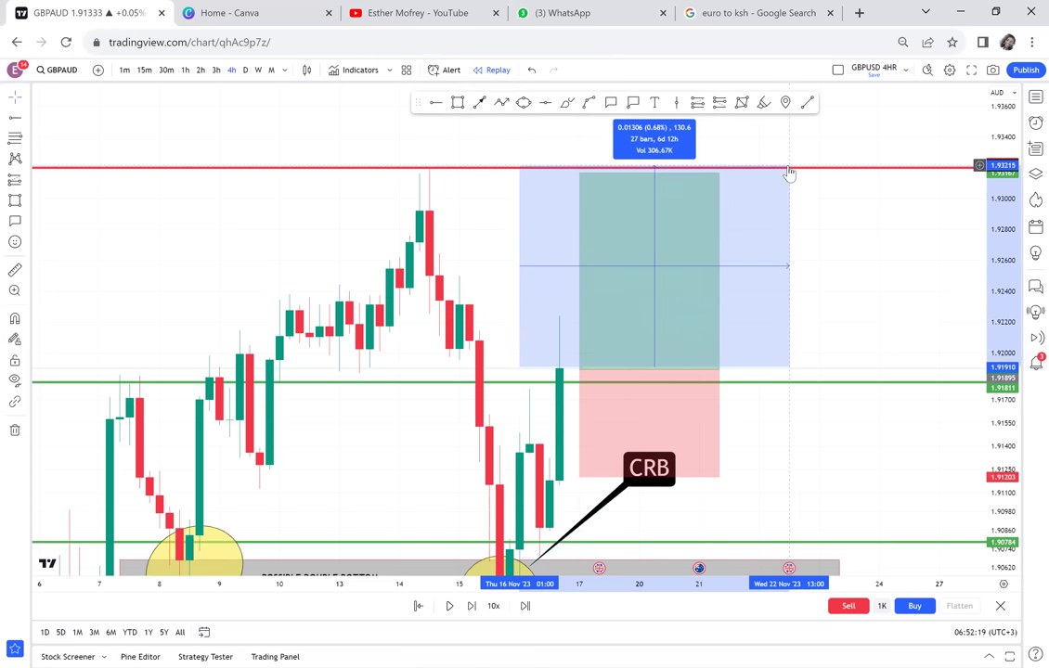
{"action": "left_click", "coordinate": [852, 218]}
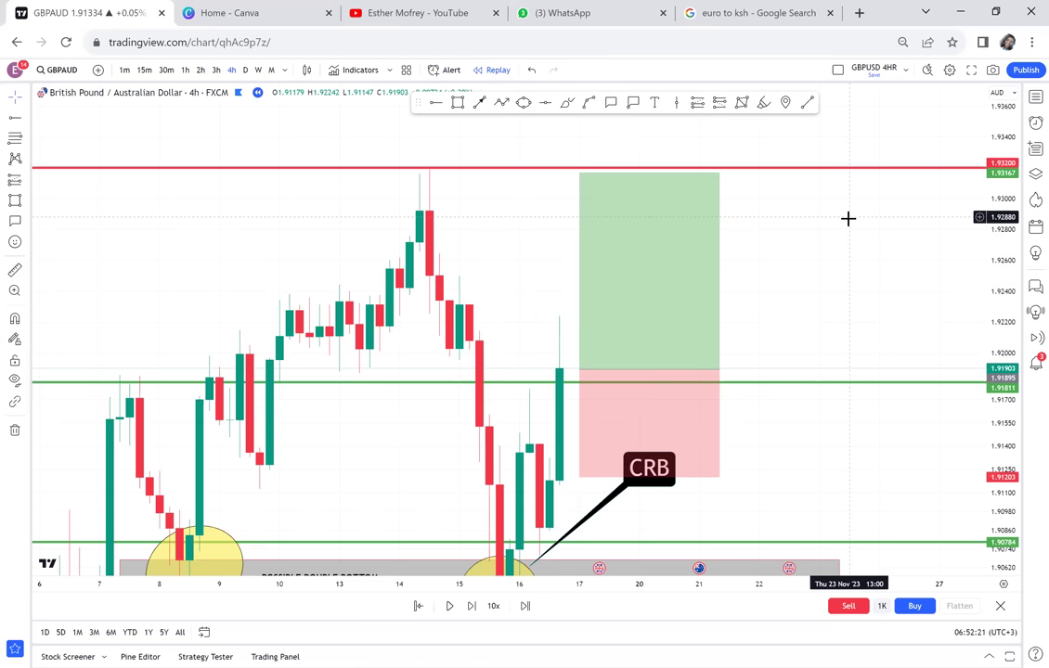
{"action": "left_click", "coordinate": [720, 231]}
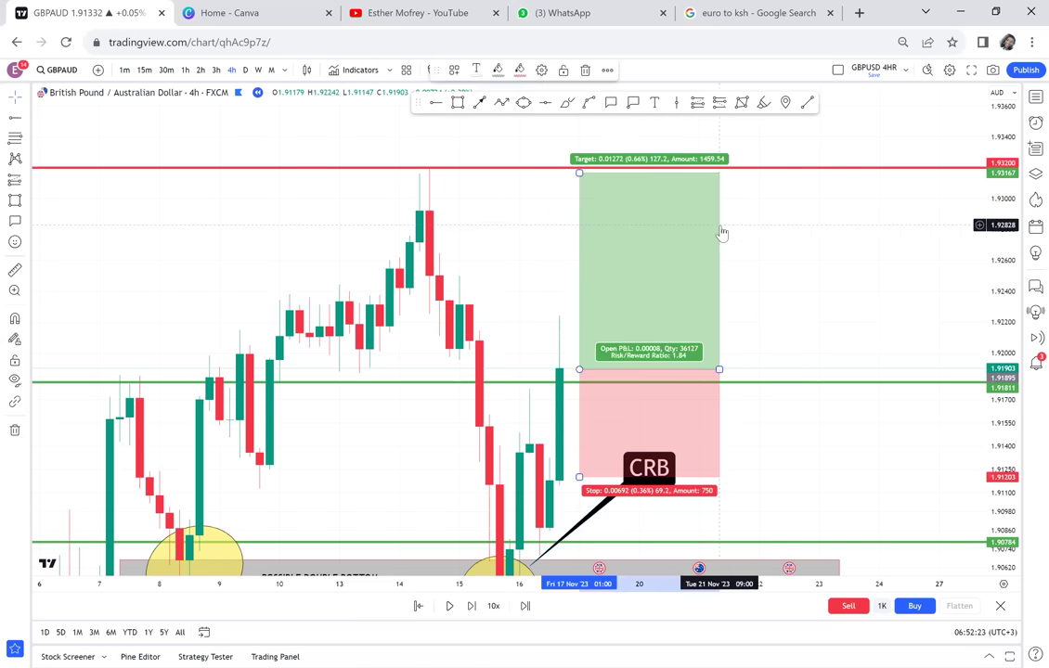
{"action": "key", "text": "Delete"}
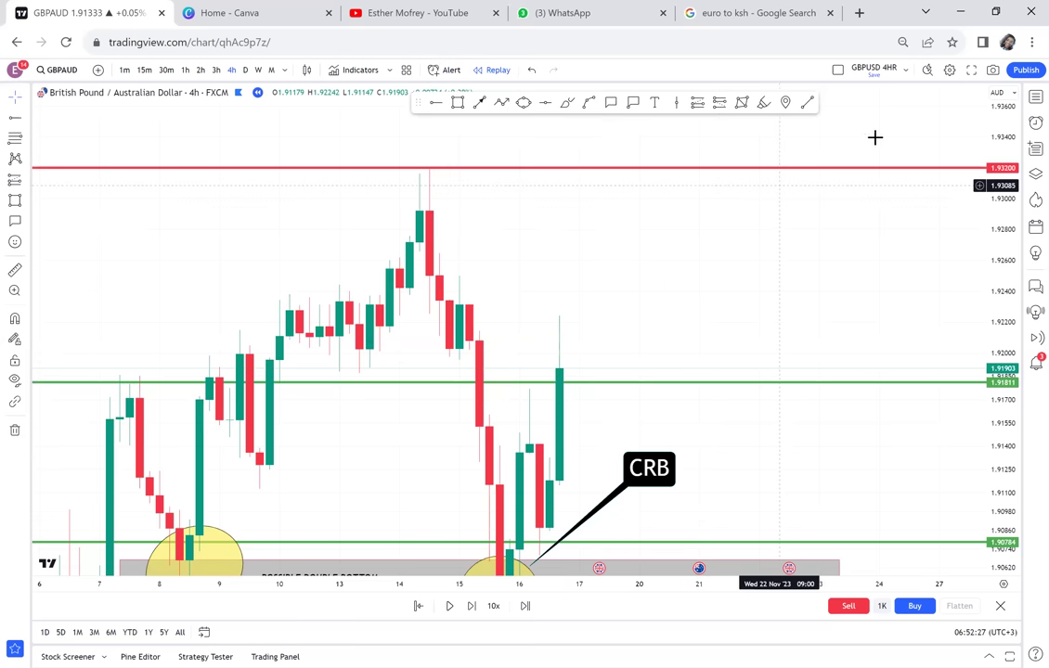
- Move the trading rules text box back so that it starts at about 17 November 13:00, near 1.95123
{"action": "left_click_drag", "start_coordinate": [775, 229], "coordinate": [611, 442]}
{"action": "left_click_drag", "start_coordinate": [659, 241], "coordinate": [600, 294]}
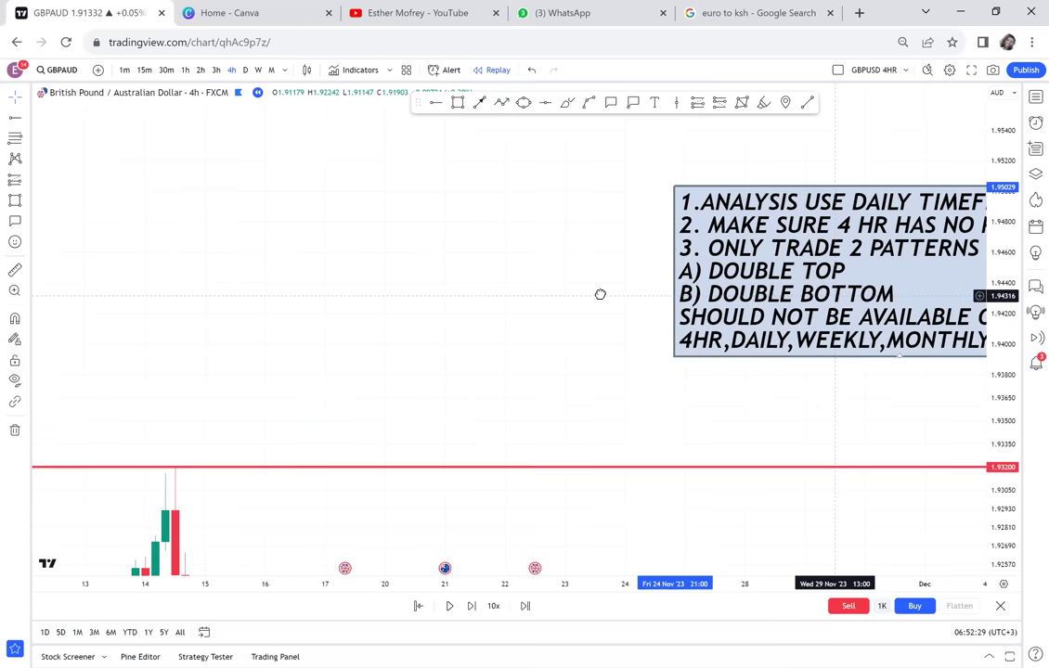
{"action": "left_click", "coordinate": [521, 285]}
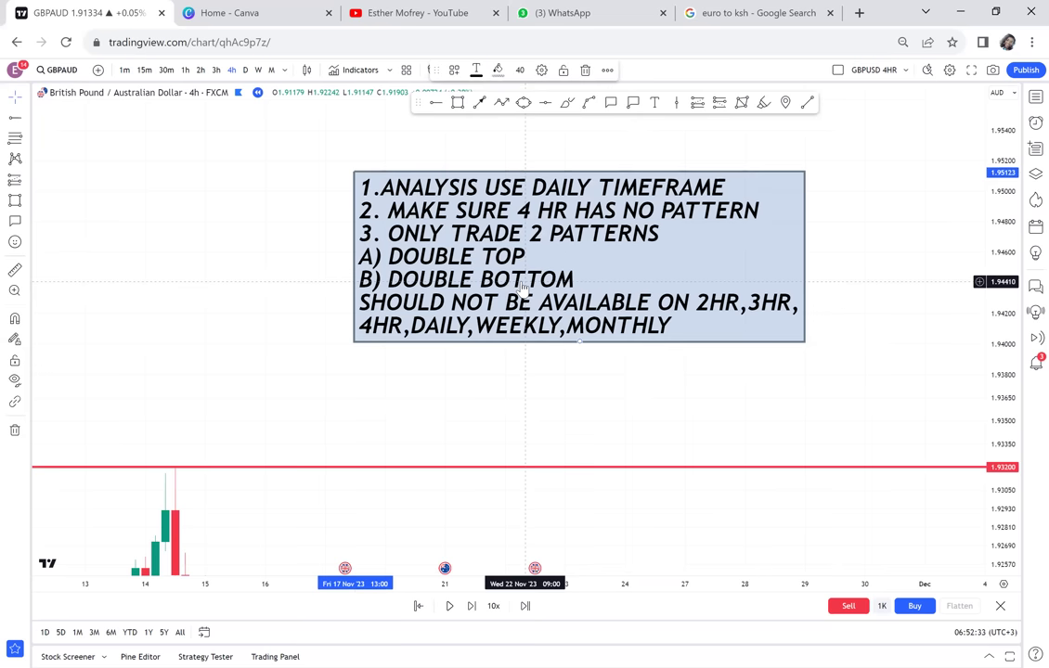
{"action": "left_click", "coordinate": [322, 375]}
- Examine the possible double bottom, the CRB candle and the breakout above the green 1.91811 line
{"action": "left_click_drag", "start_coordinate": [231, 353], "coordinate": [526, 180]}
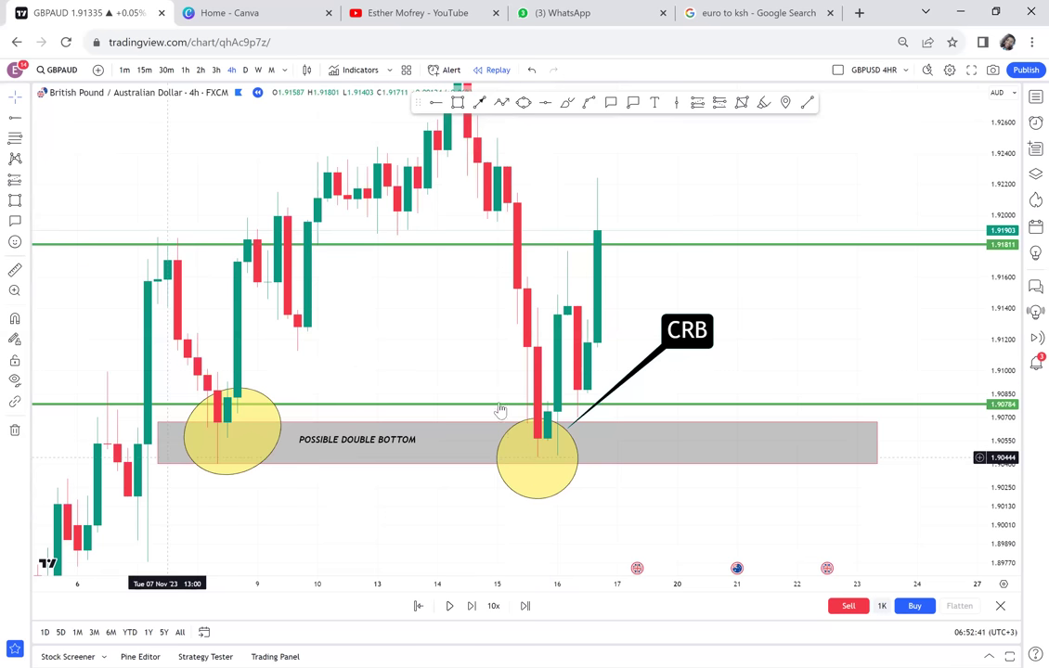
{"action": "left_click_drag", "start_coordinate": [750, 186], "coordinate": [664, 377]}
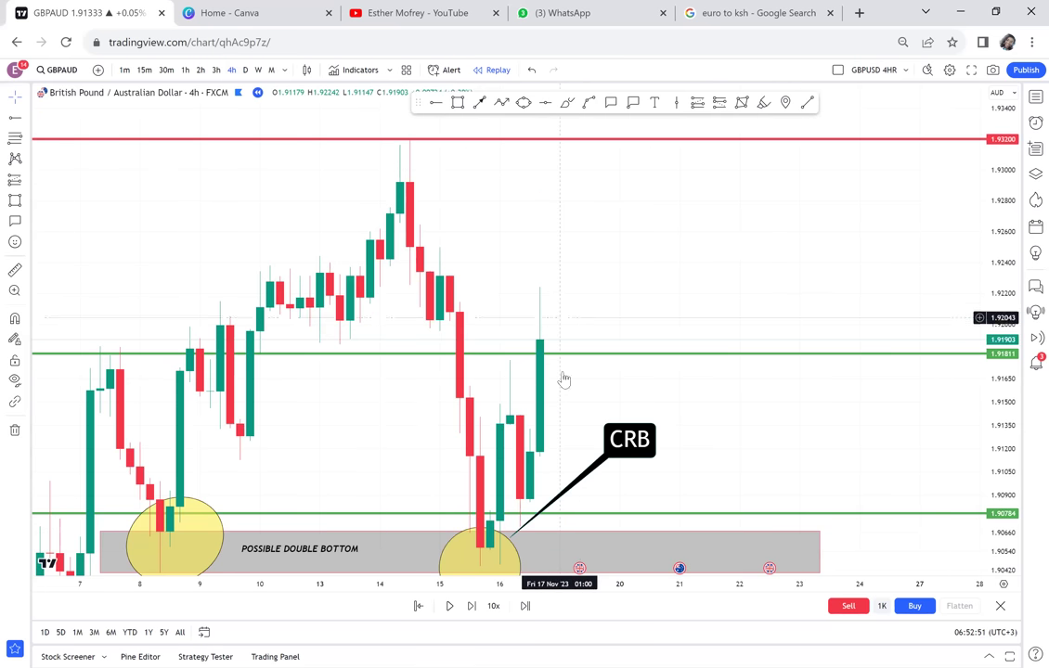
{"action": "left_click_drag", "start_coordinate": [309, 418], "coordinate": [340, 275]}
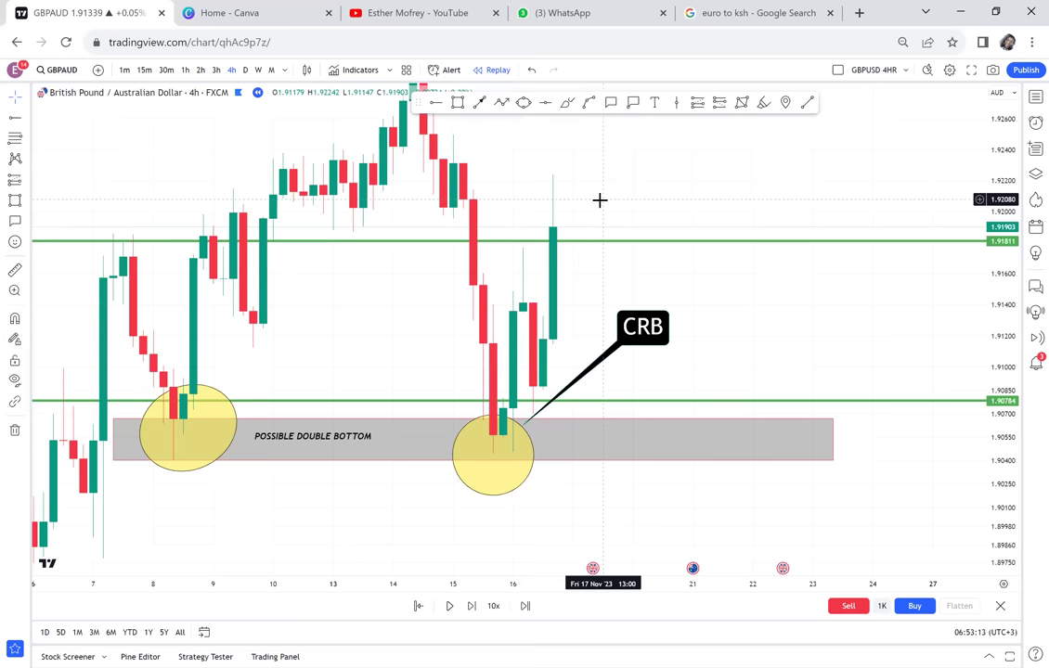
{"action": "left_click_drag", "start_coordinate": [599, 199], "coordinate": [584, 267]}
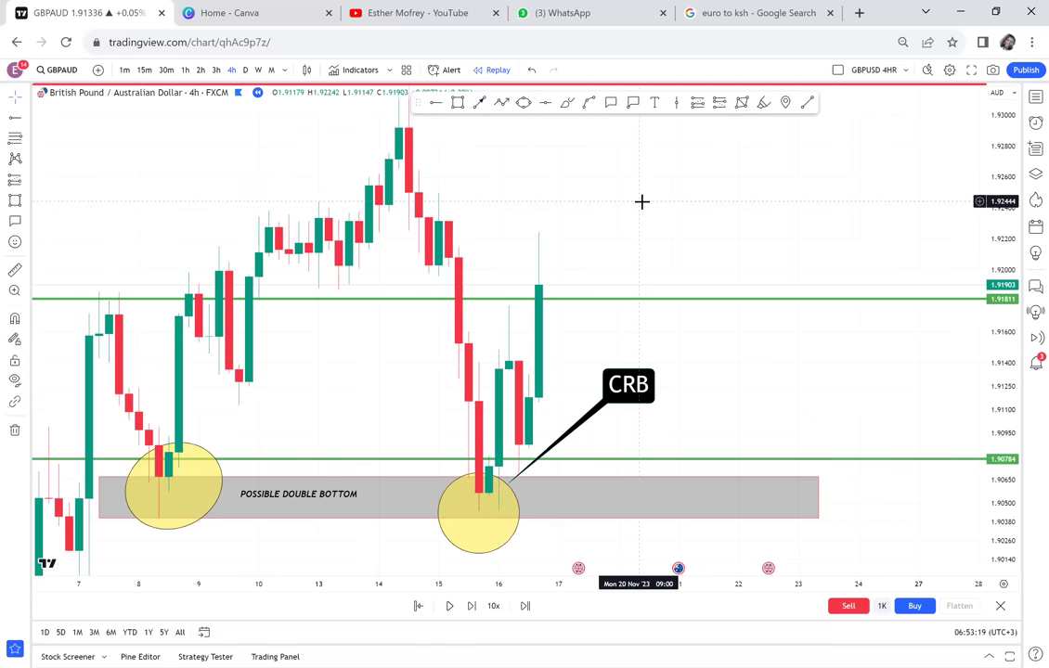
- Sketch a double-top path in the empty area above the early November candles, with peaks near 1.955 and a dip to about 1.94106
{"action": "mouse_move", "coordinate": [660, 428]}
{"action": "left_mouse_down"}
{"action": "mouse_move", "coordinate": [386, 201]}
{"action": "mouse_move", "coordinate": [648, 423]}
{"action": "mouse_move", "coordinate": [928, 603]}
{"action": "left_mouse_up"}
{"action": "left_click", "coordinate": [502, 102]}
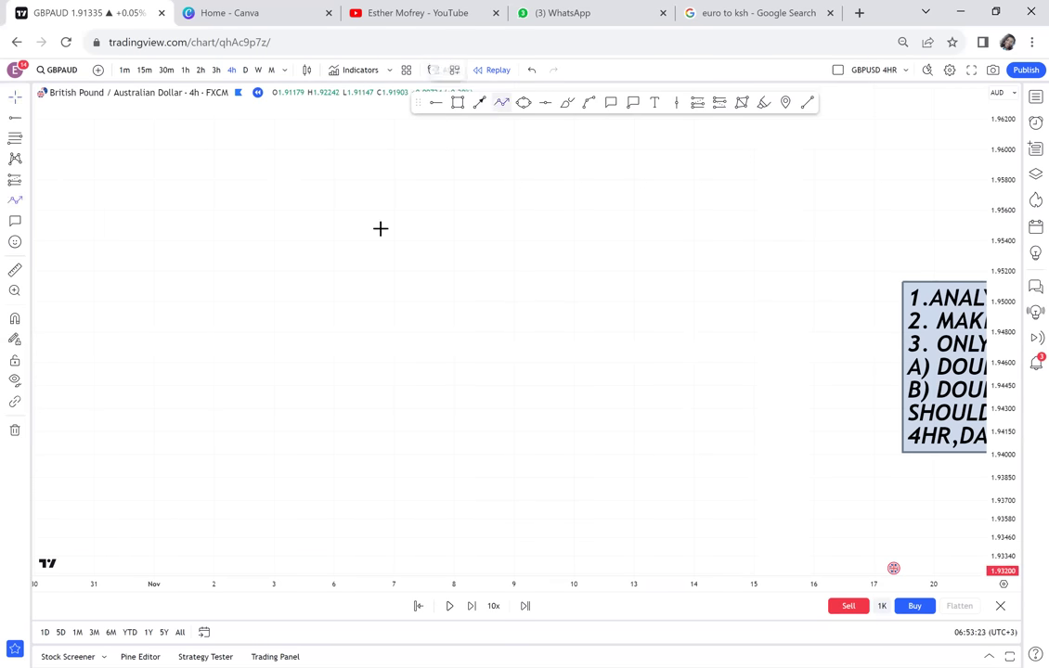
{"action": "left_click", "coordinate": [165, 497]}
{"action": "left_click", "coordinate": [214, 226]}
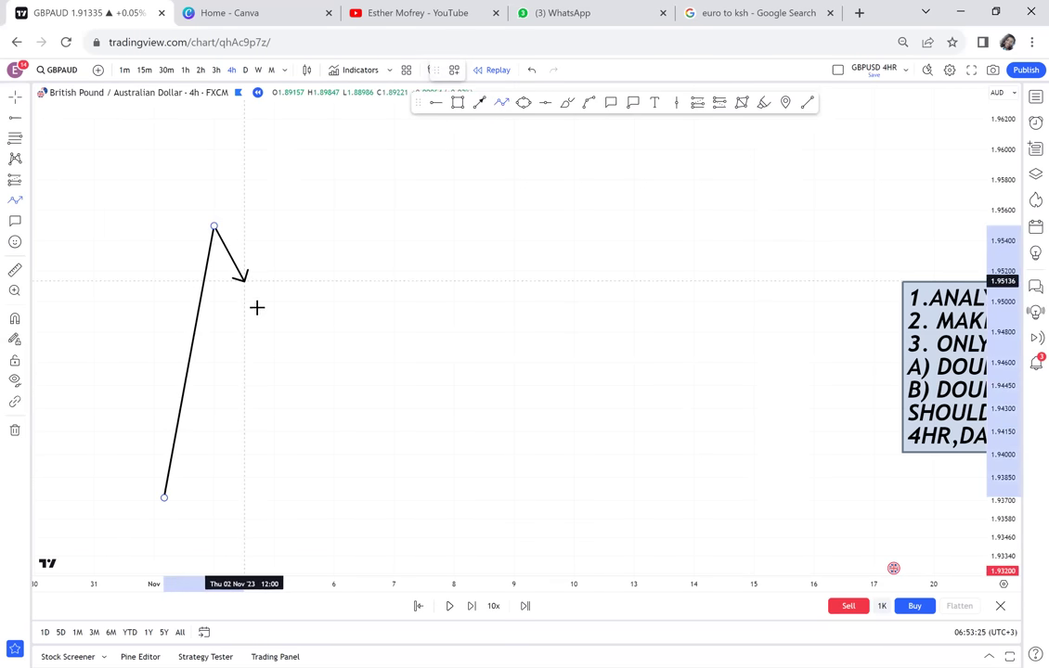
{"action": "left_click", "coordinate": [294, 438]}
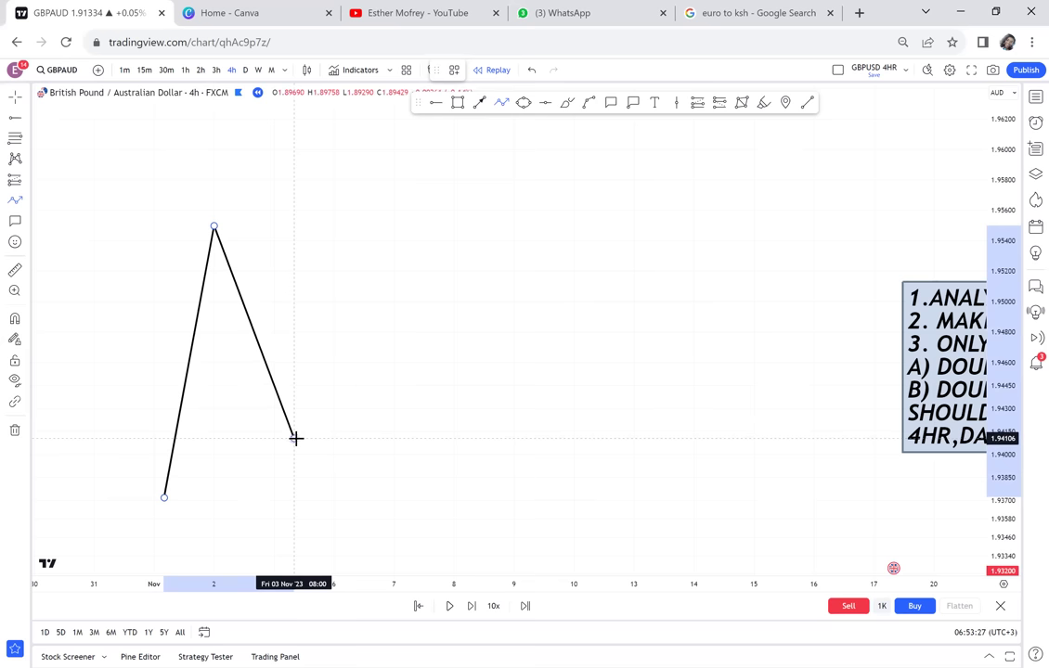
{"action": "left_click", "coordinate": [344, 214]}
{"action": "double_click", "coordinate": [374, 346]}
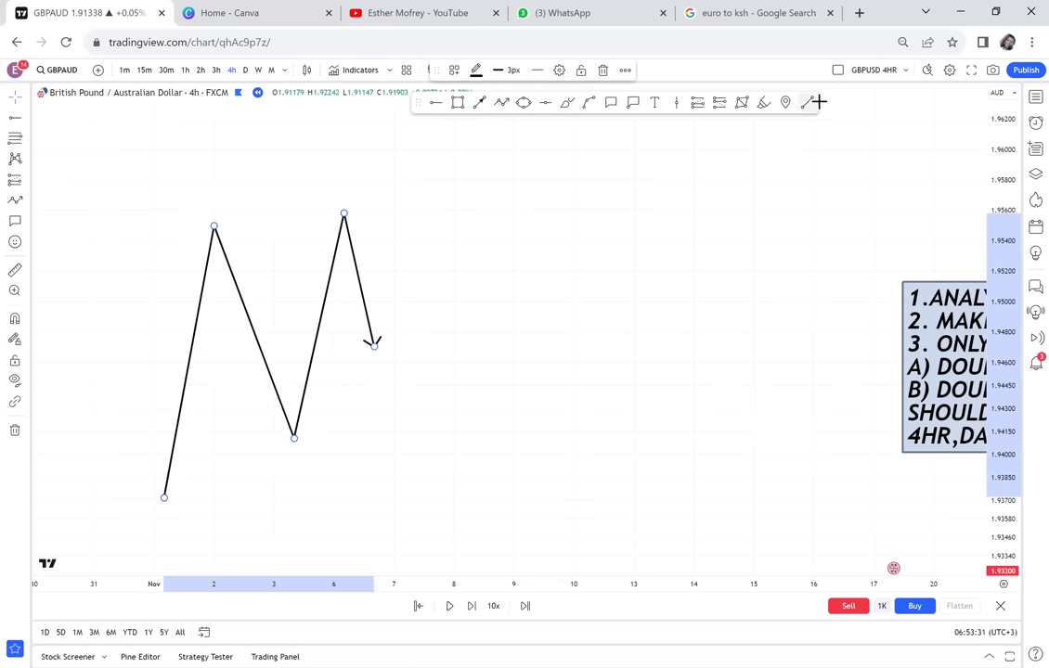
- Draw a nearly horizontal green trend line across the double-top sketch at about 1.94925, from 31 October 08:00 to 8 November 09:00
{"action": "key", "text": "alt+t"}
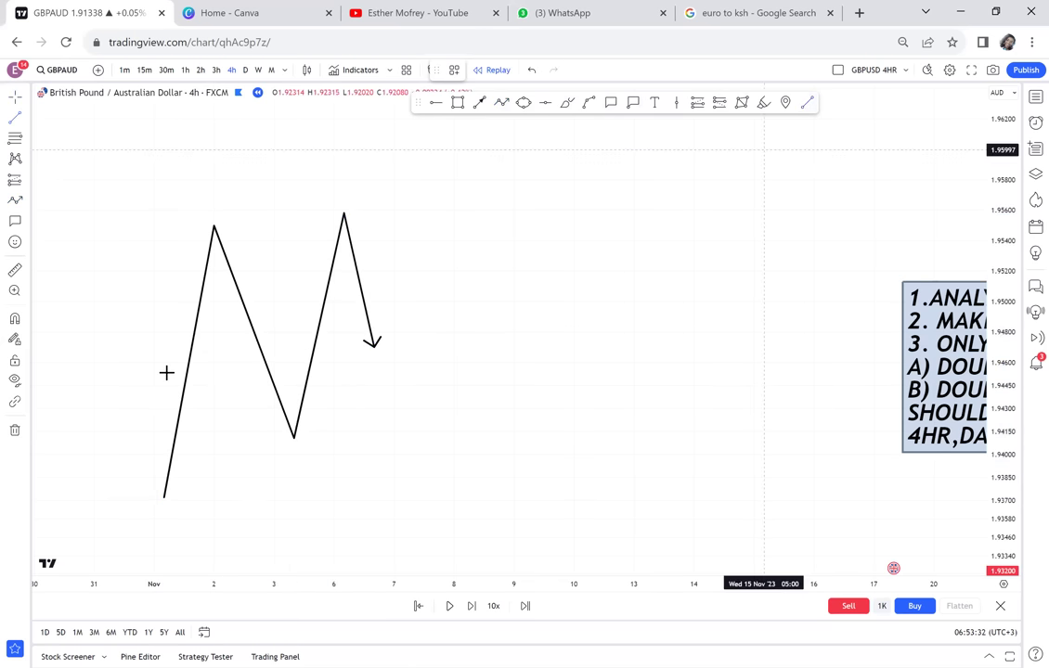
{"action": "left_click", "coordinate": [114, 314]}
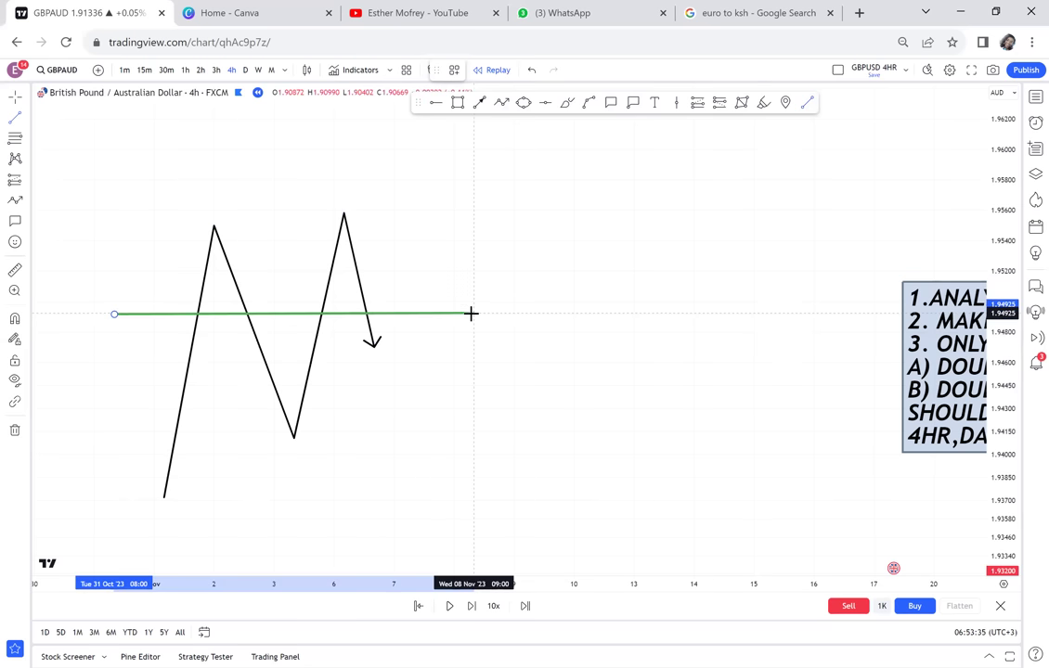
{"action": "left_click", "coordinate": [473, 312]}
- Draw a narrow candle-like rectangle from about 1.95030 to 1.94691 across the green trend line beside the arrowhead, and fill it red
{"action": "left_click", "coordinate": [457, 103]}
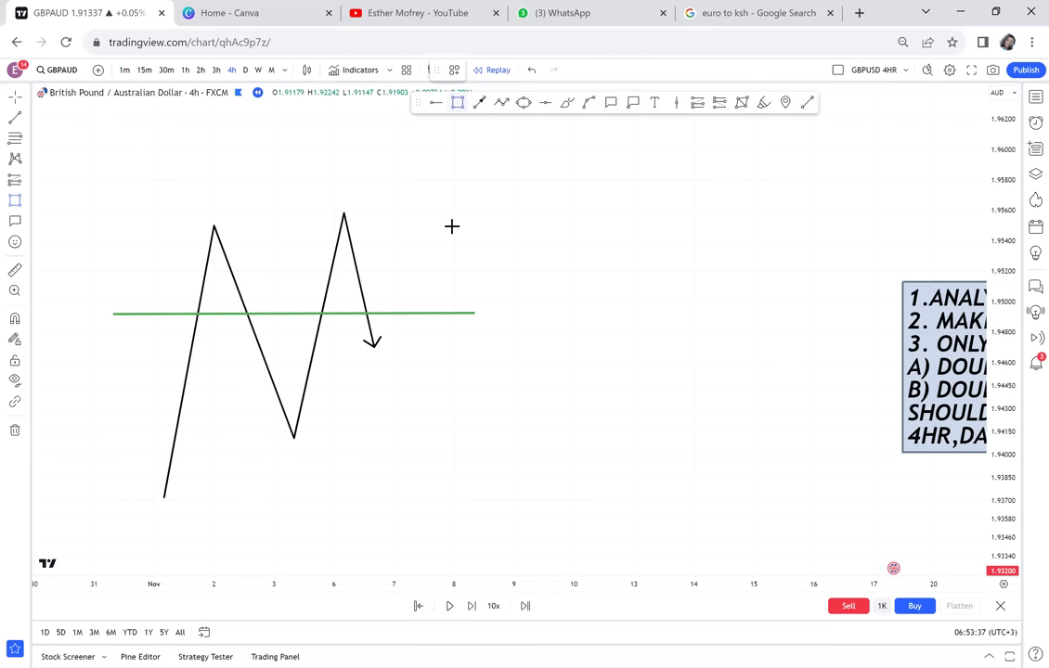
{"action": "left_click", "coordinate": [382, 298]}
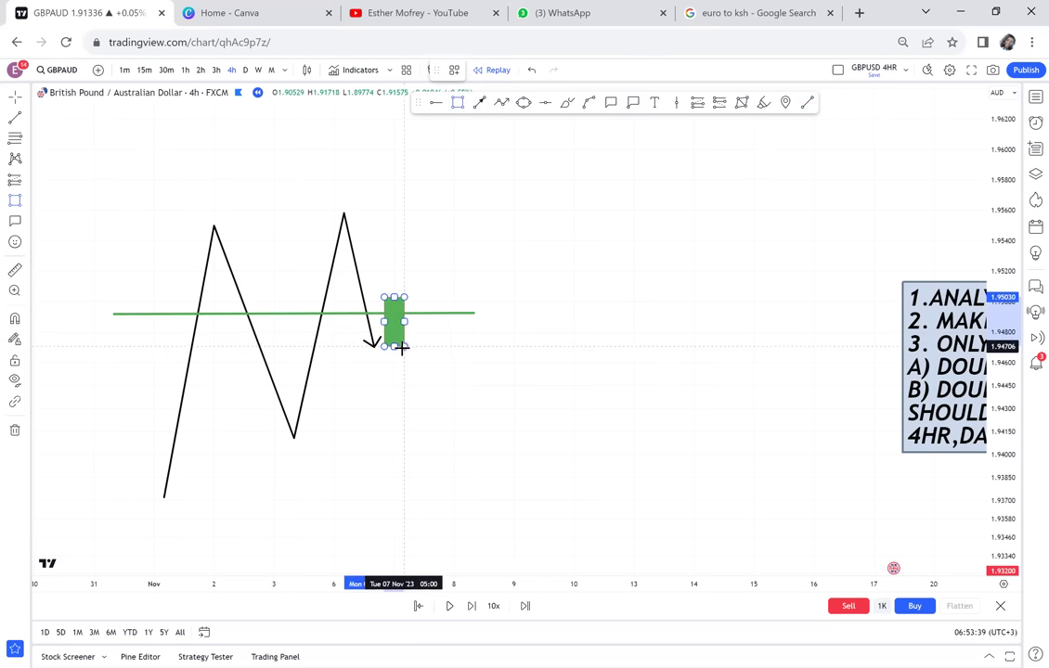
{"action": "left_click", "coordinate": [406, 349]}
{"action": "left_click", "coordinate": [497, 69]}
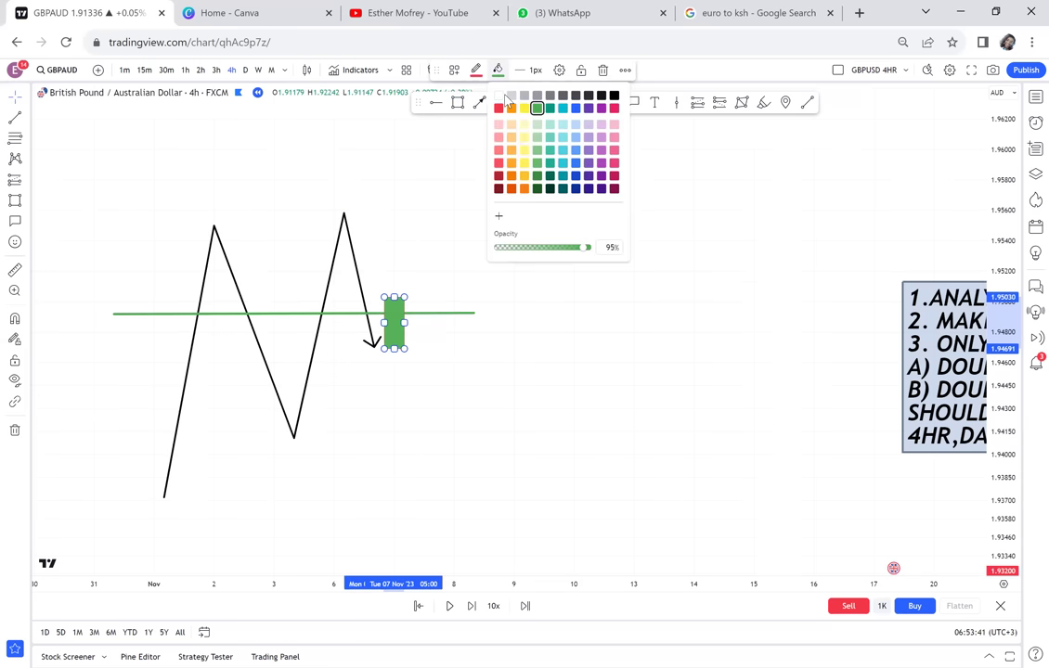
{"action": "left_click", "coordinate": [499, 108]}
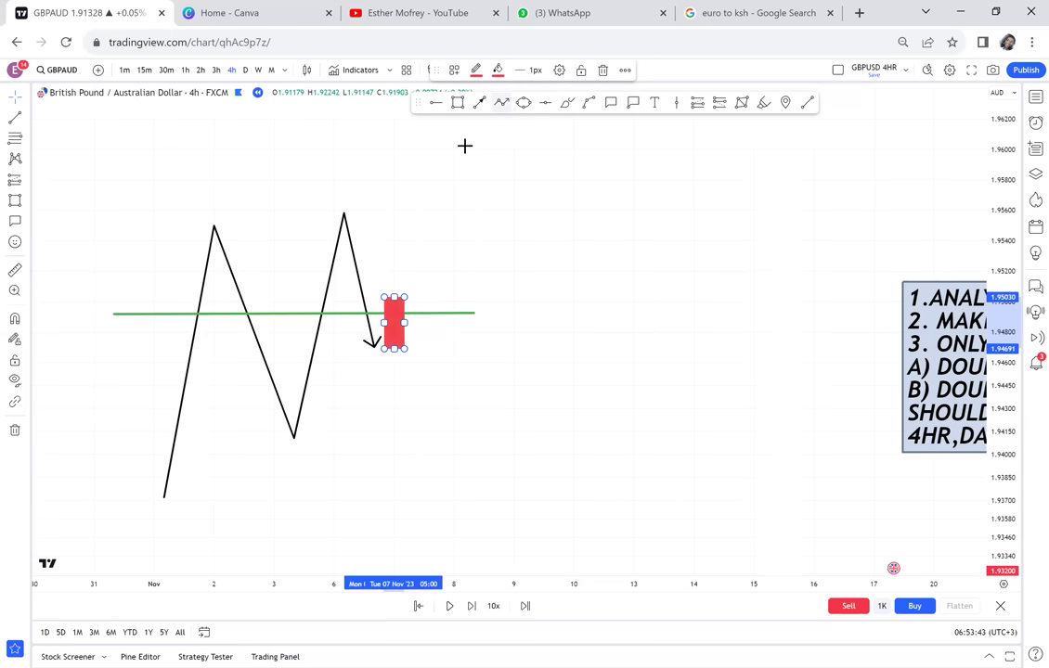
- Mark both peaks of the double-top sketch with yellow ellipses
{"action": "left_click", "coordinate": [523, 104]}
{"action": "left_click", "coordinate": [185, 237]}
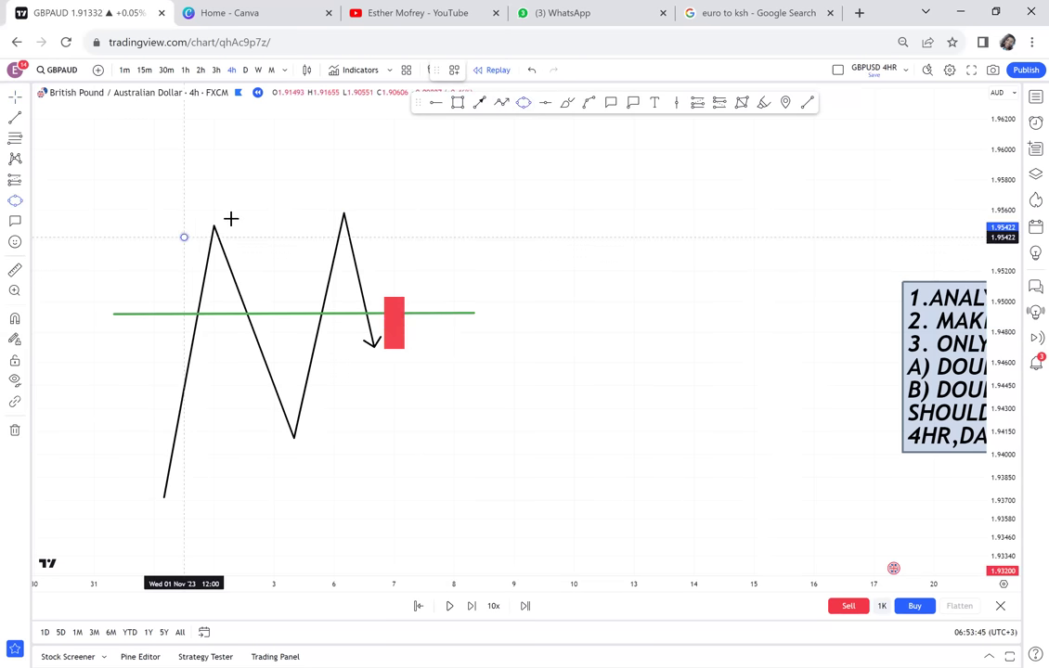
{"action": "left_click", "coordinate": [233, 219]}
{"action": "left_click", "coordinate": [243, 239]}
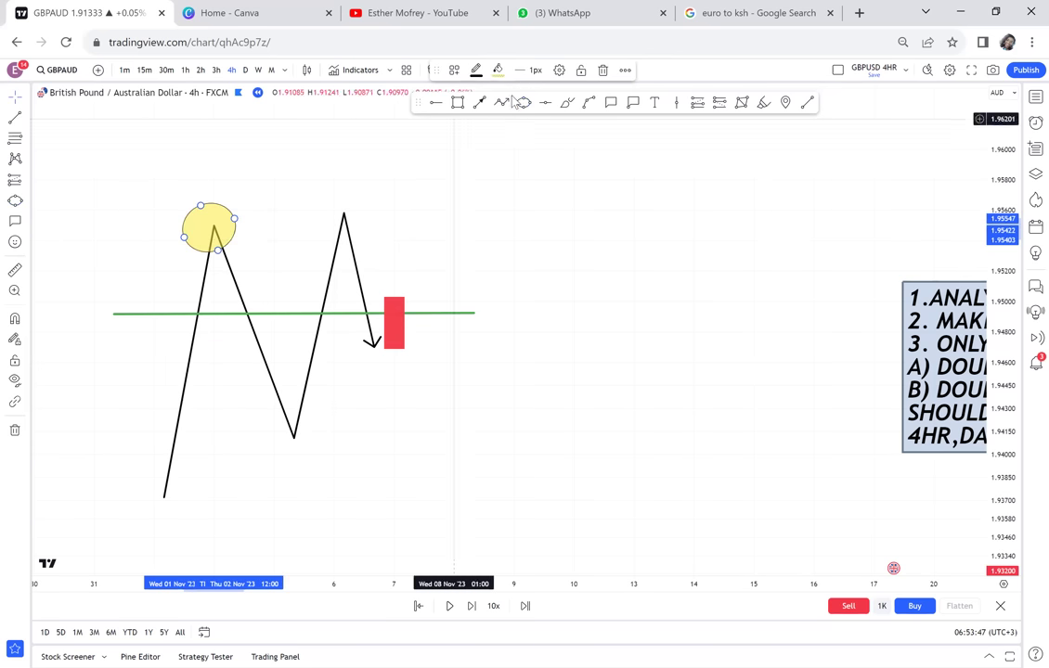
{"action": "left_click", "coordinate": [315, 223]}
{"action": "left_click", "coordinate": [364, 203]}
{"action": "left_click", "coordinate": [370, 222]}
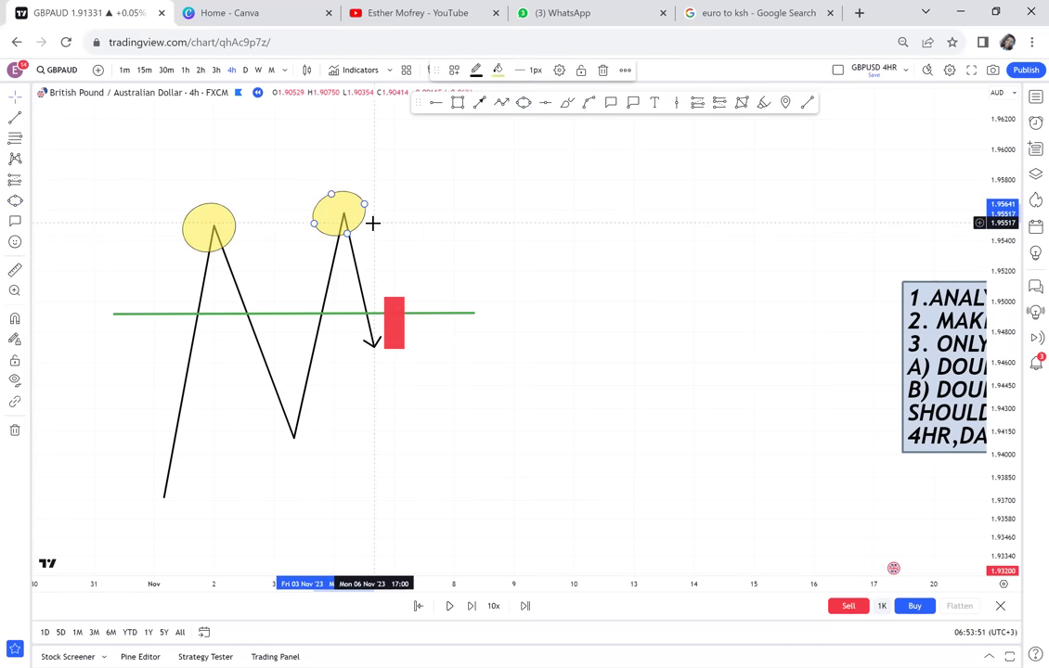
- Draw a trend line under the sketch's middle low at about 1.9411, from 2 November 00:00 to 7 November 05:00, and colour it red
{"action": "left_click", "coordinate": [807, 104]}
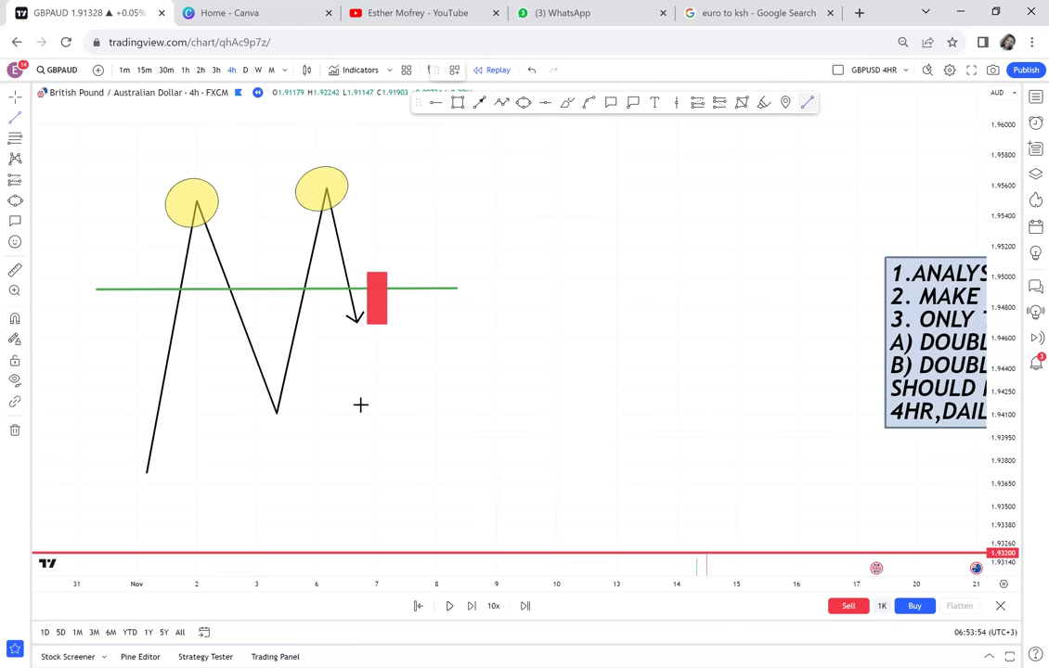
{"action": "left_click", "coordinate": [195, 412]}
{"action": "left_click", "coordinate": [386, 409]}
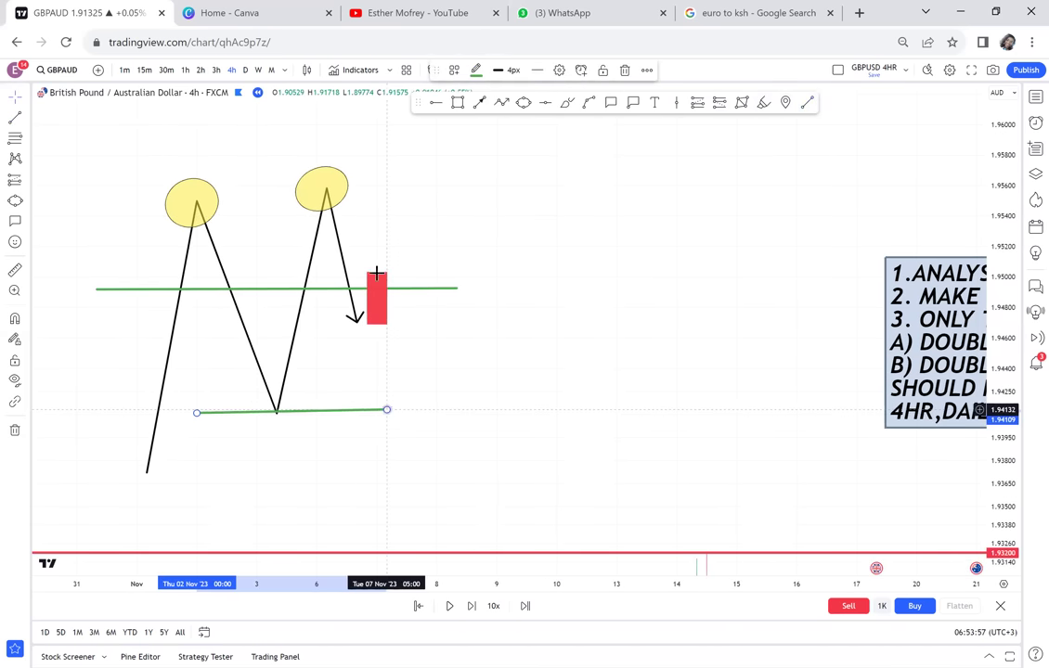
{"action": "left_click", "coordinate": [476, 72]}
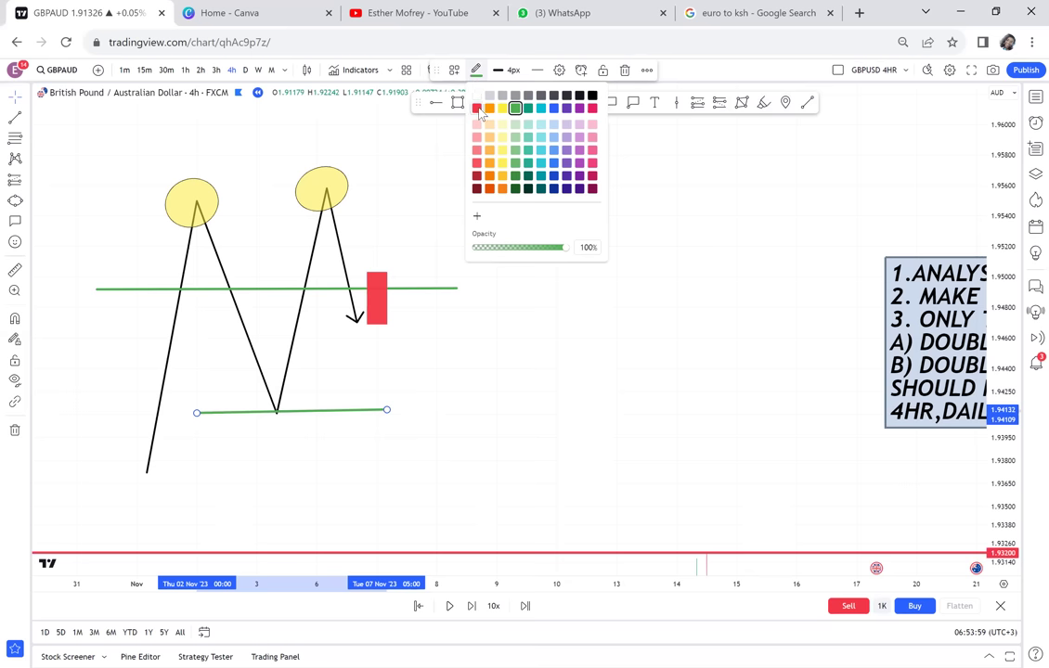
{"action": "left_click", "coordinate": [477, 110]}
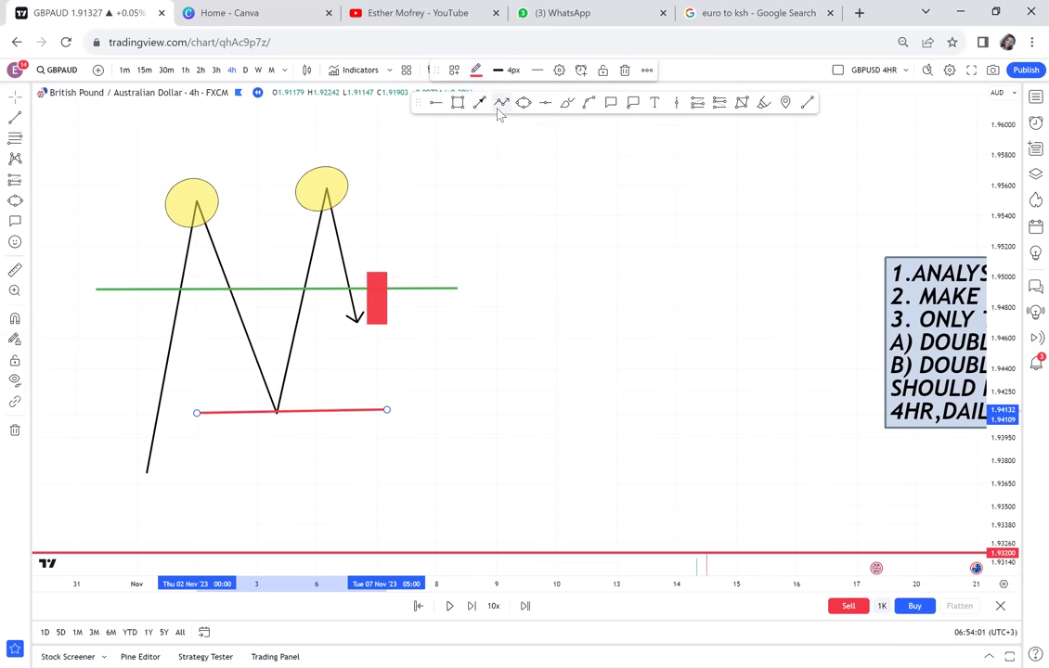
- Draw a downward arrow from below the sketch's arrowhead to the red trend line
{"action": "left_click", "coordinate": [479, 102]}
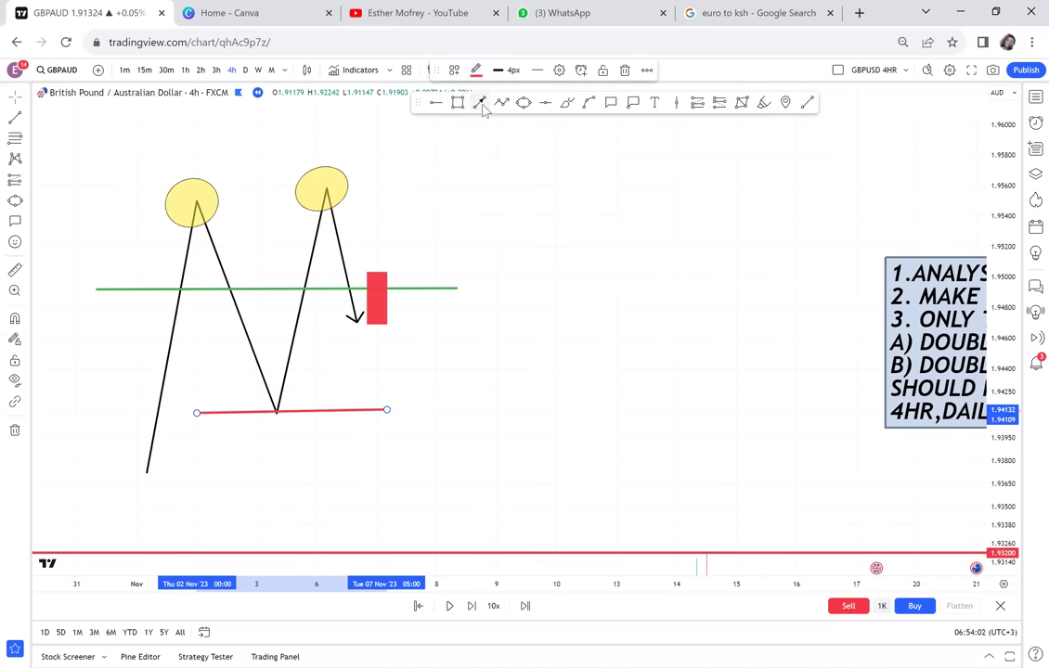
{"action": "left_click", "coordinate": [356, 337]}
{"action": "left_click", "coordinate": [365, 403]}
- Add the text label "DAILY CHART" above the double-top sketch
{"action": "left_click_drag", "start_coordinate": [446, 410], "coordinate": [376, 488]}
{"action": "left_click", "coordinate": [655, 104]}
{"action": "left_click", "coordinate": [100, 211]}
{"action": "type", "text": "DAILY CHART"}
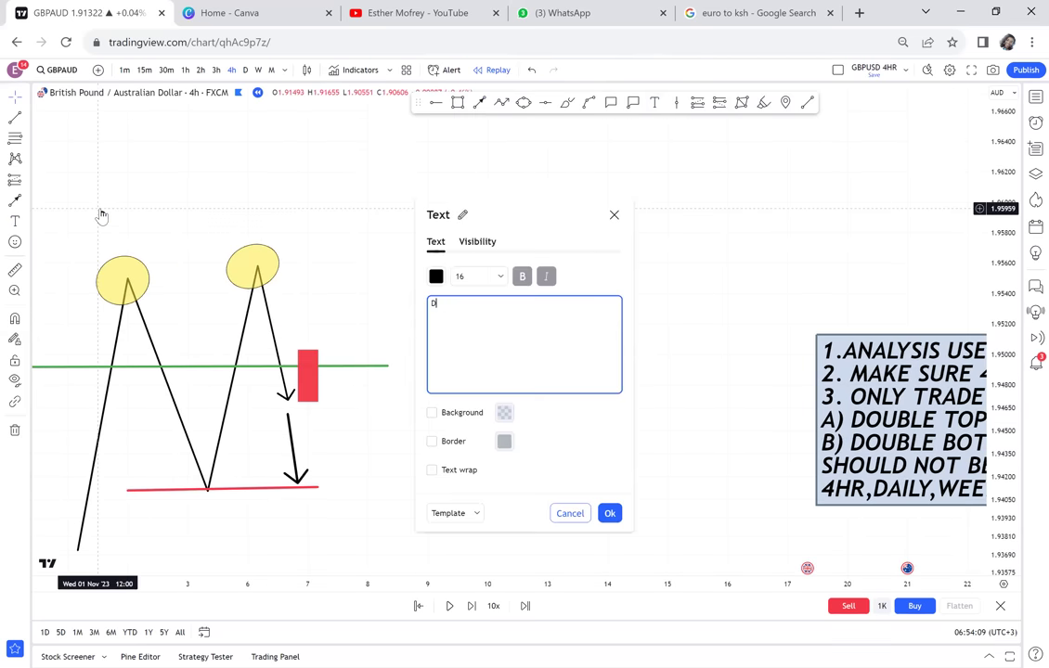
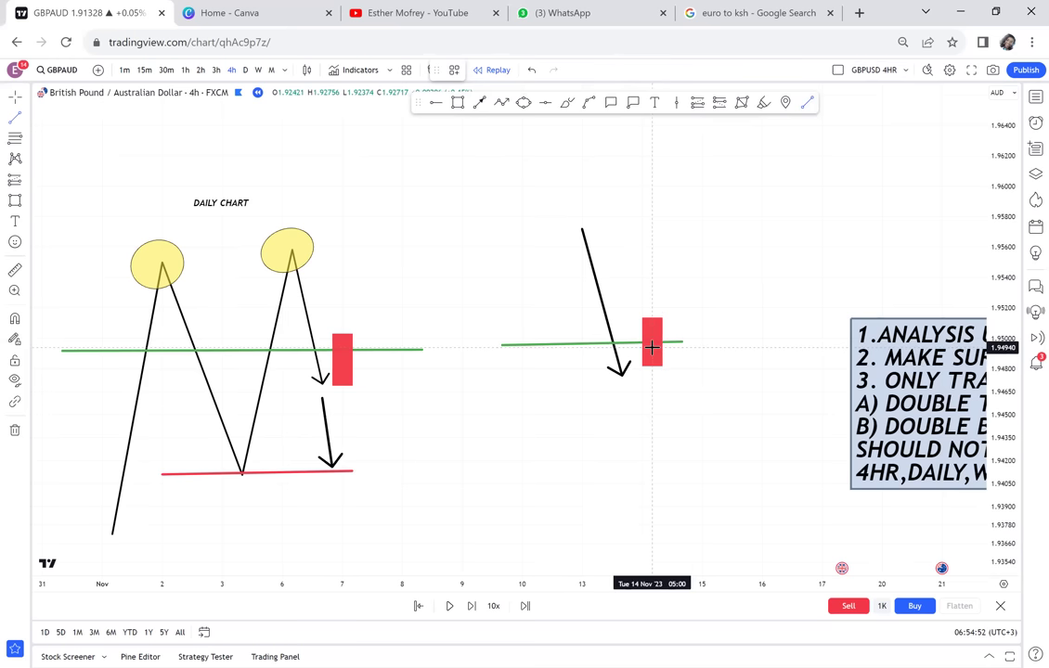
- Draw a vertical wick from about 1.94947 to 1.94549 under the second sketch's red candle at 14 November 05:00, and colour it red
{"action": "left_click", "coordinate": [651, 406]}
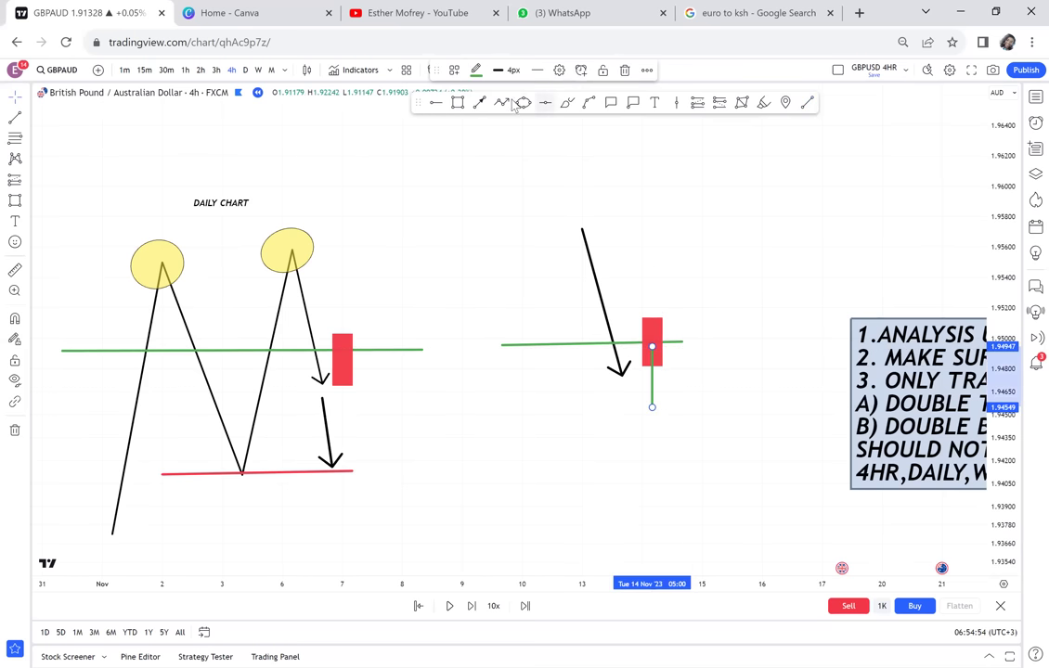
{"action": "left_click", "coordinate": [475, 70]}
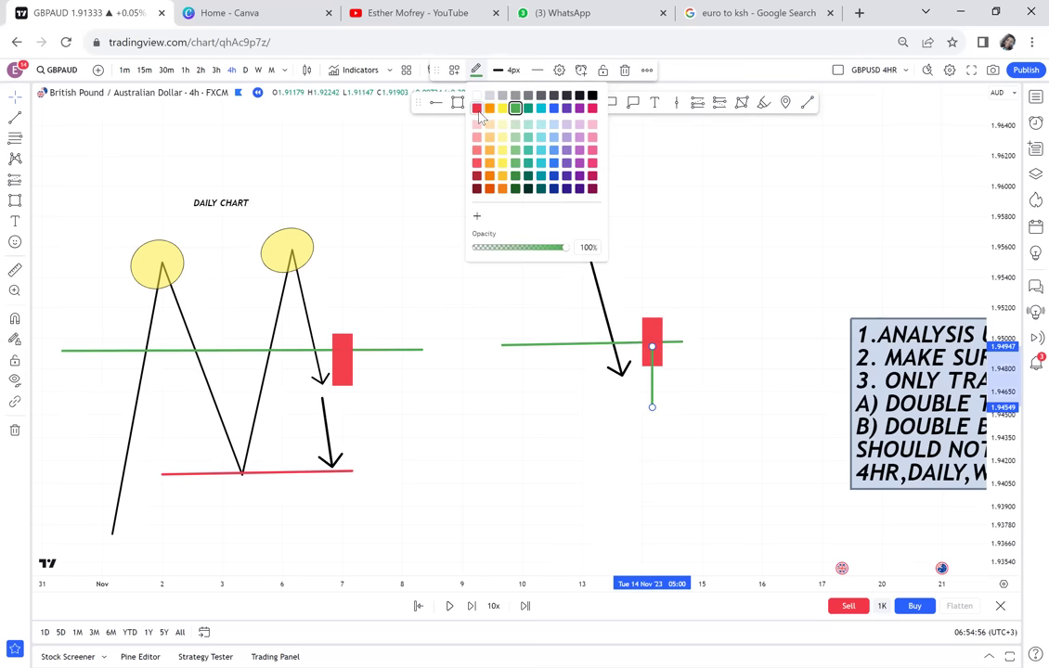
{"action": "left_click", "coordinate": [476, 108]}
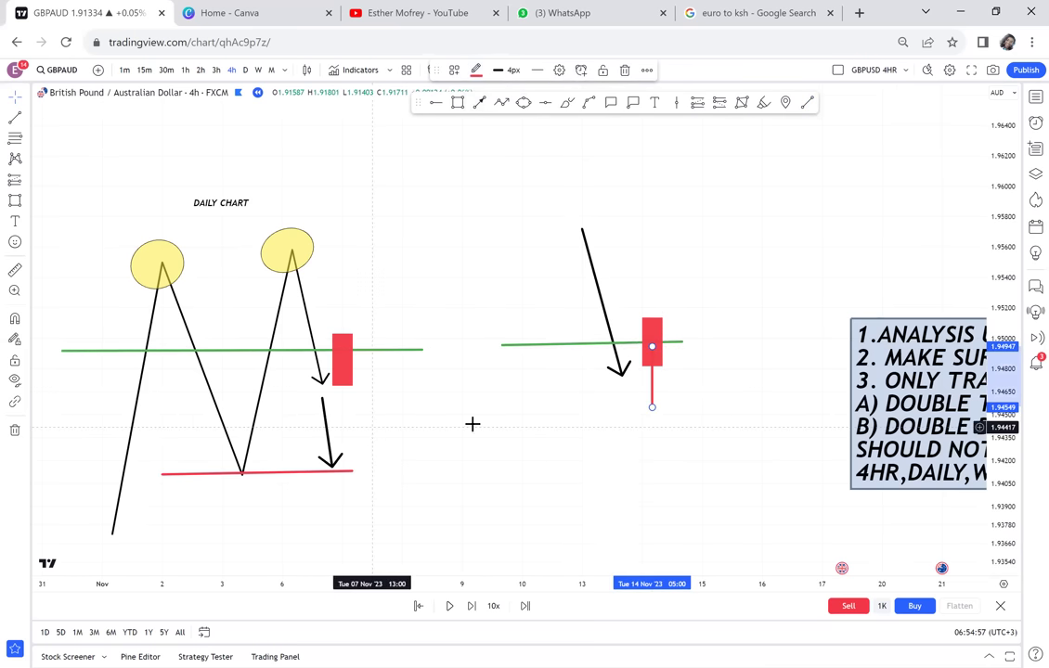
- Draw a horizontal arrow at about 1.9472 from 14 November 01:00 back to 9 November 13:00, below the second sketch's green line
{"action": "left_click", "coordinate": [479, 102]}
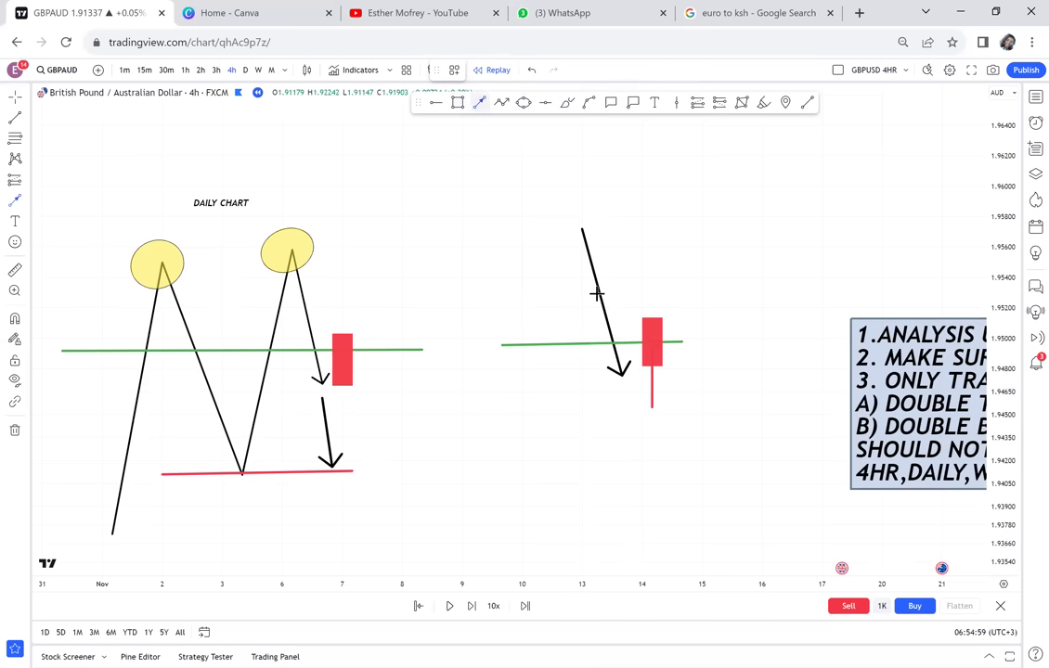
{"action": "mouse_move", "coordinate": [643, 381]}
{"action": "left_mouse_down"}
{"action": "mouse_move", "coordinate": [522, 395]}
{"action": "mouse_move", "coordinate": [493, 381]}
{"action": "left_mouse_up"}
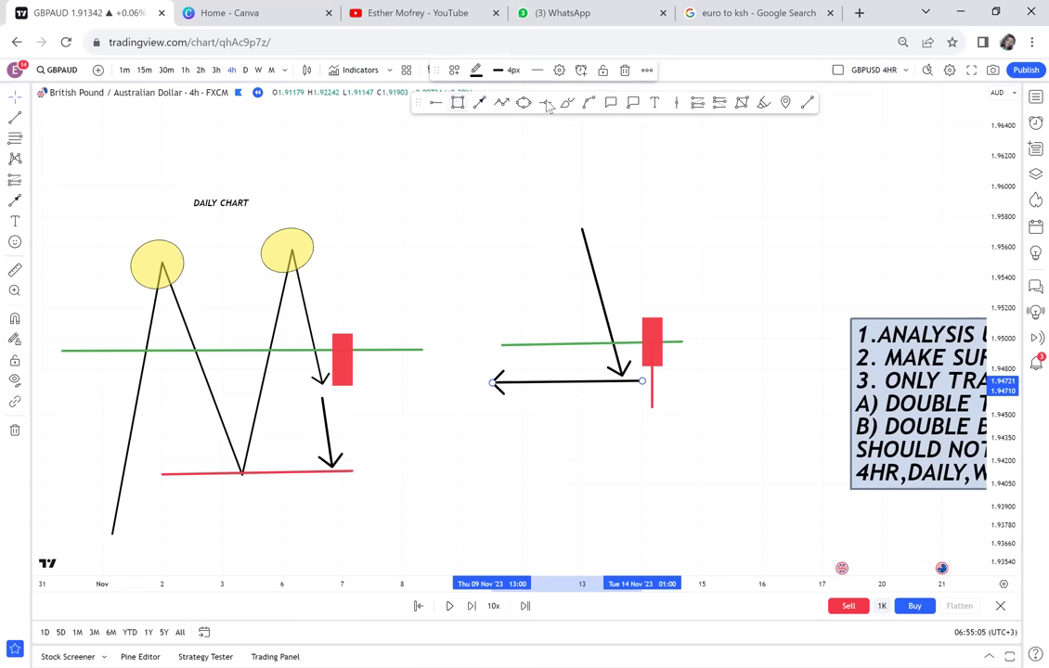
- Draw a rising zigzag path with a small dip, ending at about 1.95876 on 10 November 01:00, and shorten the horizontal arrow to 9 November 21:00
{"action": "left_click", "coordinate": [443, 466]}
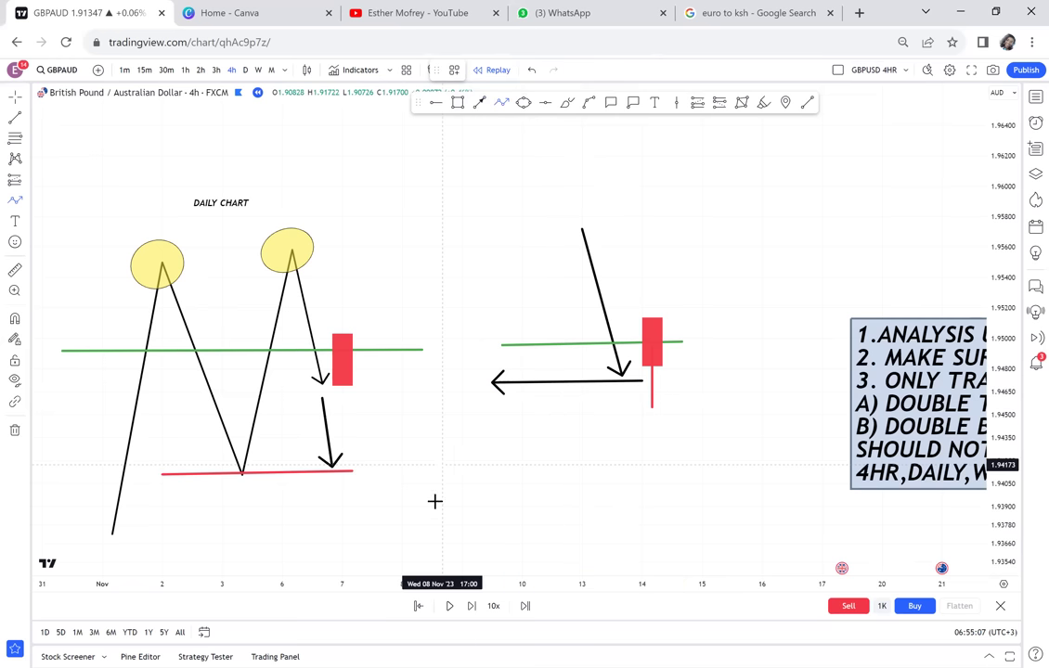
{"action": "left_click_drag", "start_coordinate": [431, 501], "coordinate": [442, 455]}
{"action": "left_click_drag", "start_coordinate": [456, 360], "coordinate": [483, 386]}
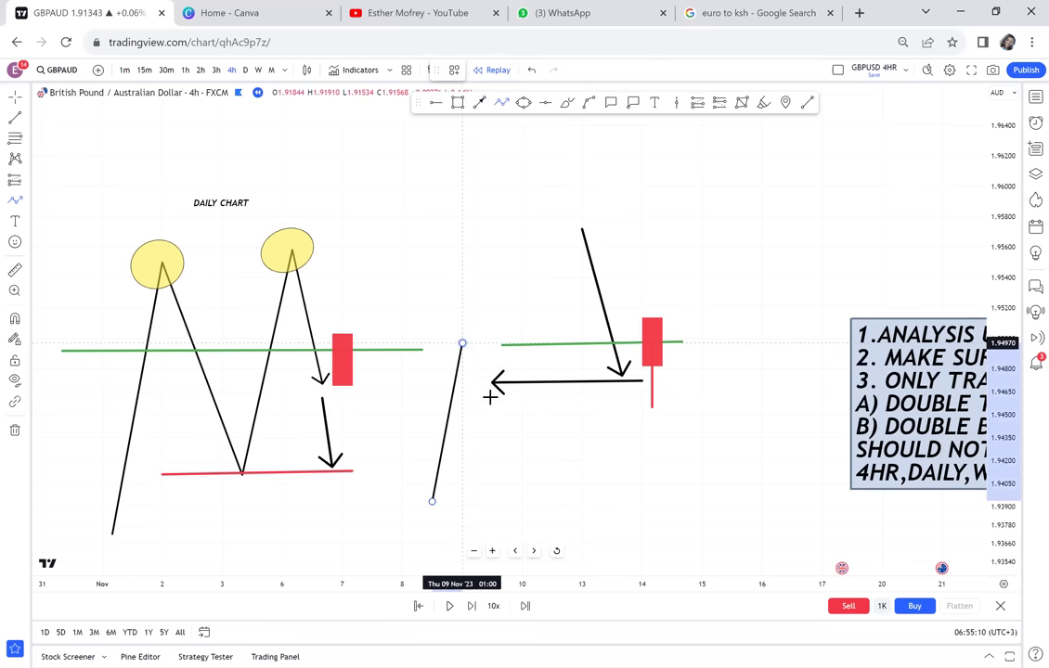
{"action": "left_click", "coordinate": [489, 398]}
{"action": "double_click", "coordinate": [521, 205]}
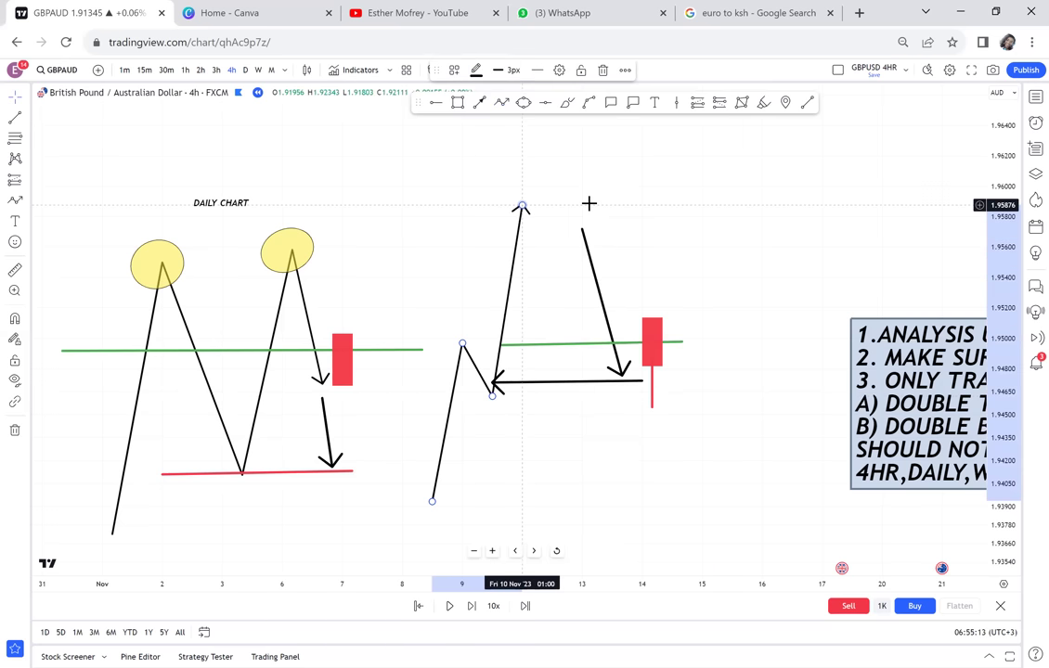
{"action": "left_click", "coordinate": [592, 203]}
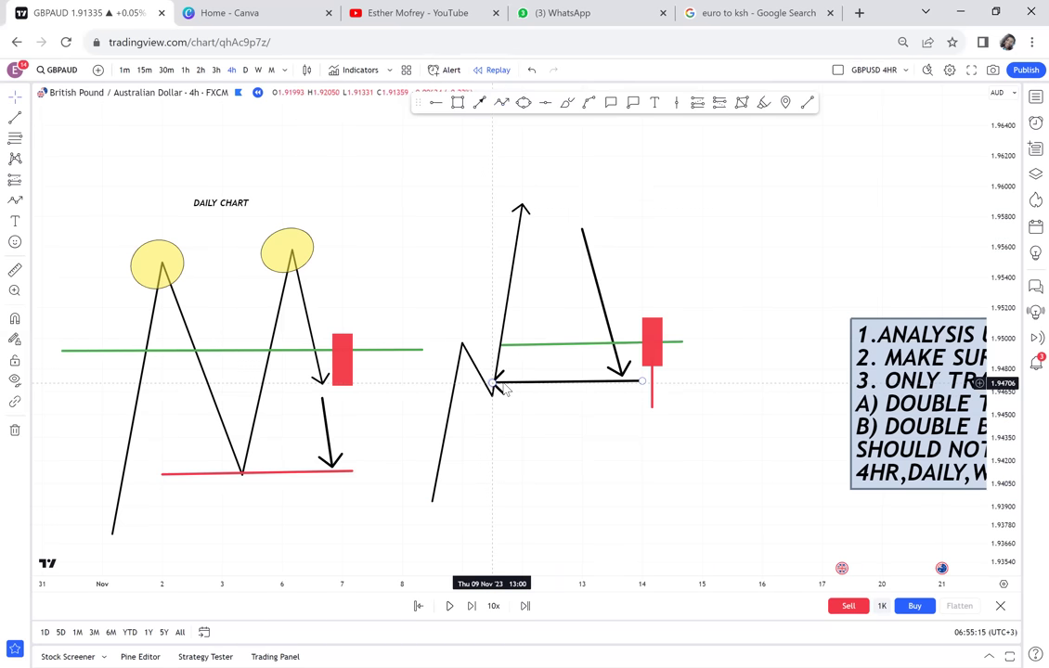
{"action": "left_click_drag", "start_coordinate": [492, 382], "coordinate": [513, 381]}
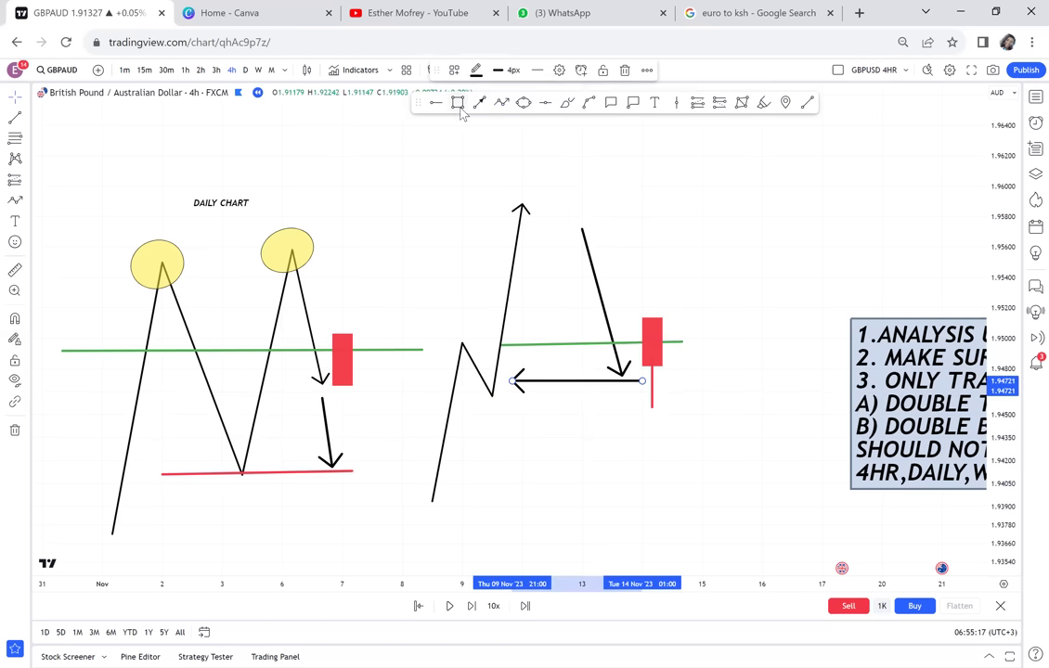
- Draw a red candle rectangle over the zigzag's dip from about 1.94868 to 1.94612, with a red wick down to about 1.94421
{"action": "key", "text": "alt+shift+r"}
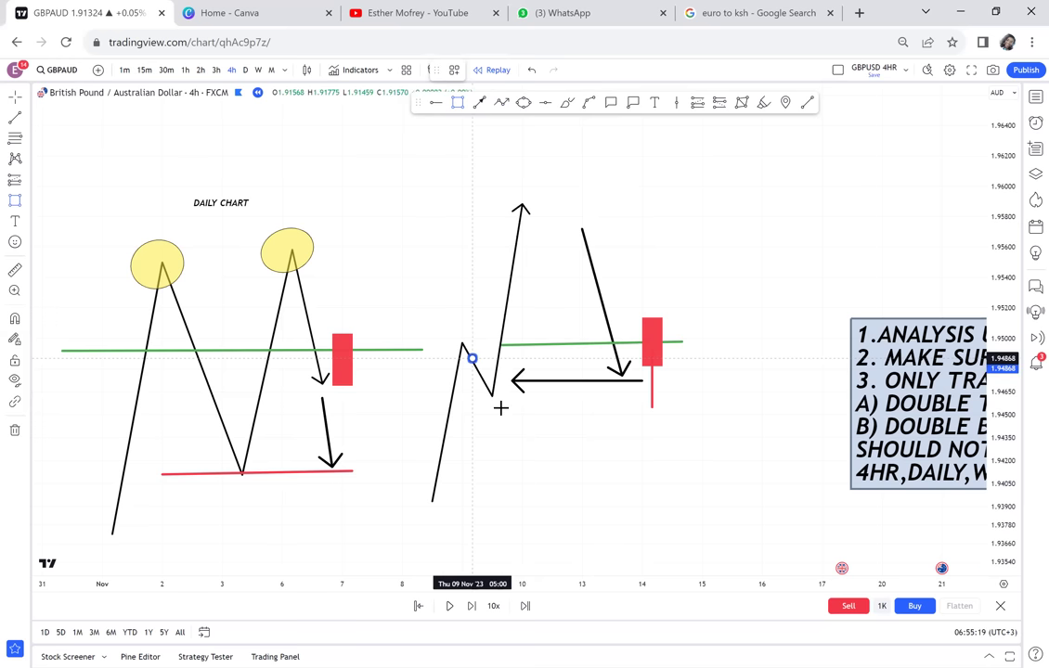
{"action": "left_click_drag", "start_coordinate": [472, 357], "coordinate": [503, 397]}
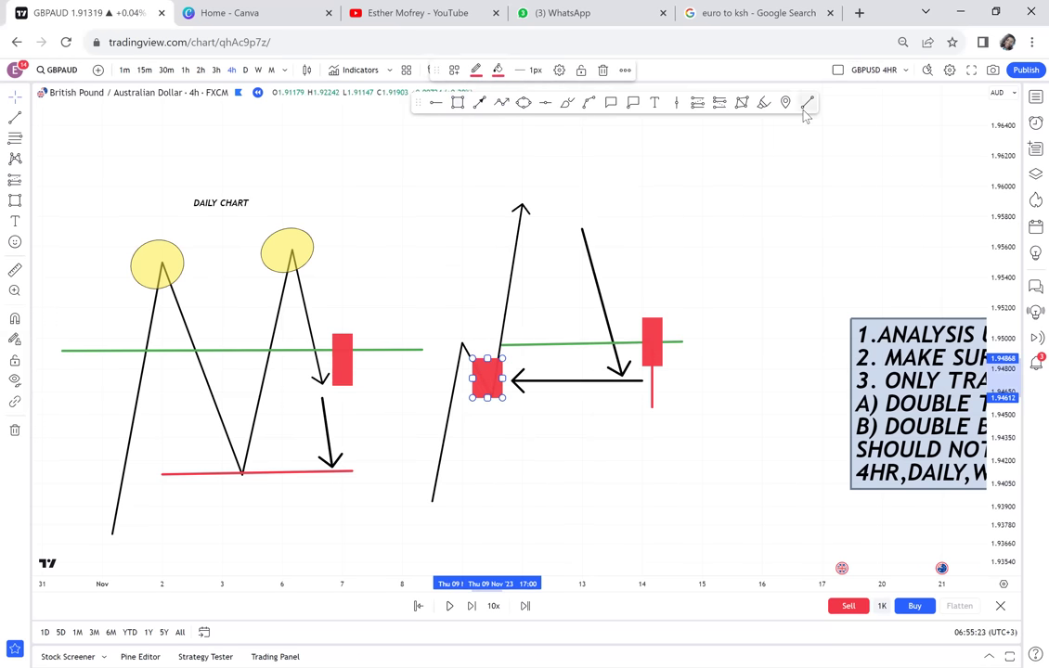
{"action": "left_click", "coordinate": [484, 399]}
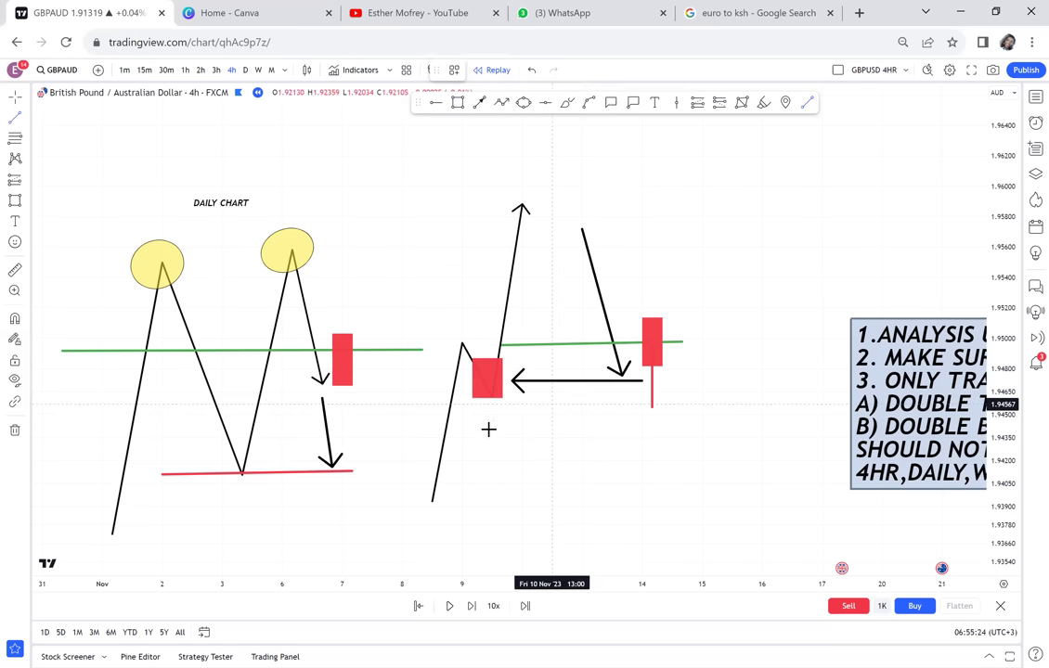
{"action": "left_click_drag", "start_coordinate": [482, 397], "coordinate": [482, 427]}
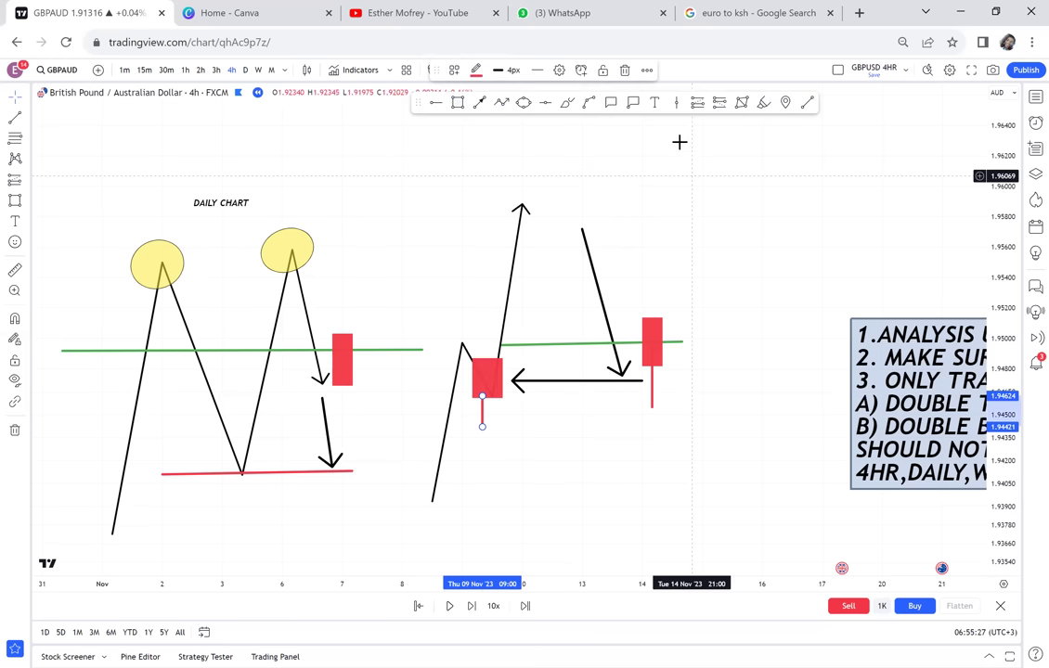
- Draw a narrow candle rectangle from about 1.95143 to 1.94609 beside the dip's red candle, and fill it green
{"action": "left_click", "coordinate": [458, 103]}
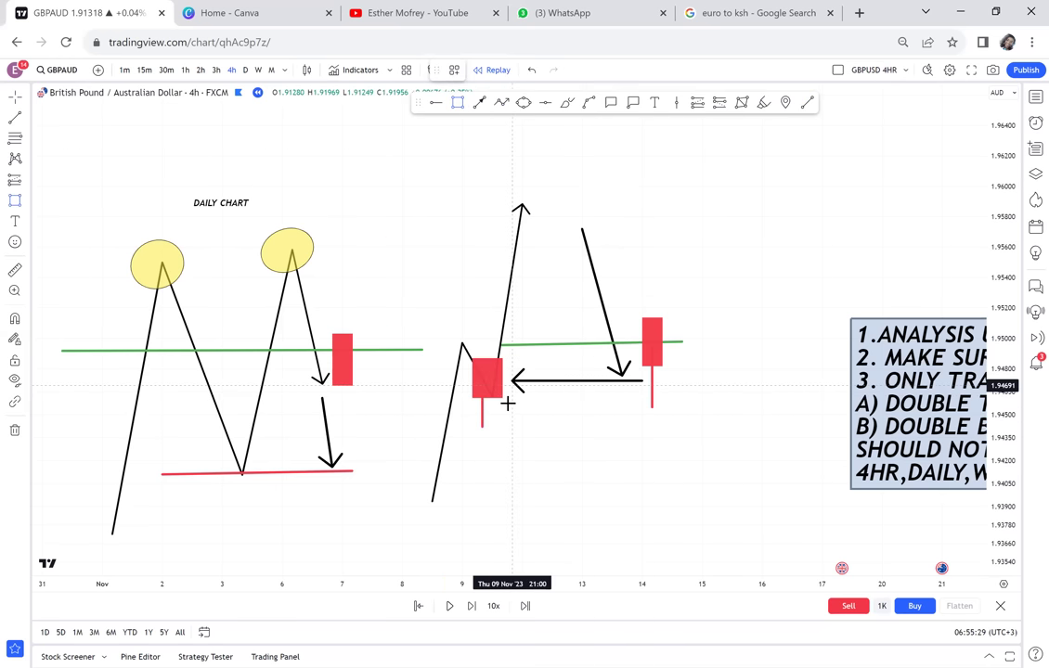
{"action": "left_click_drag", "start_coordinate": [530, 317], "coordinate": [512, 398]}
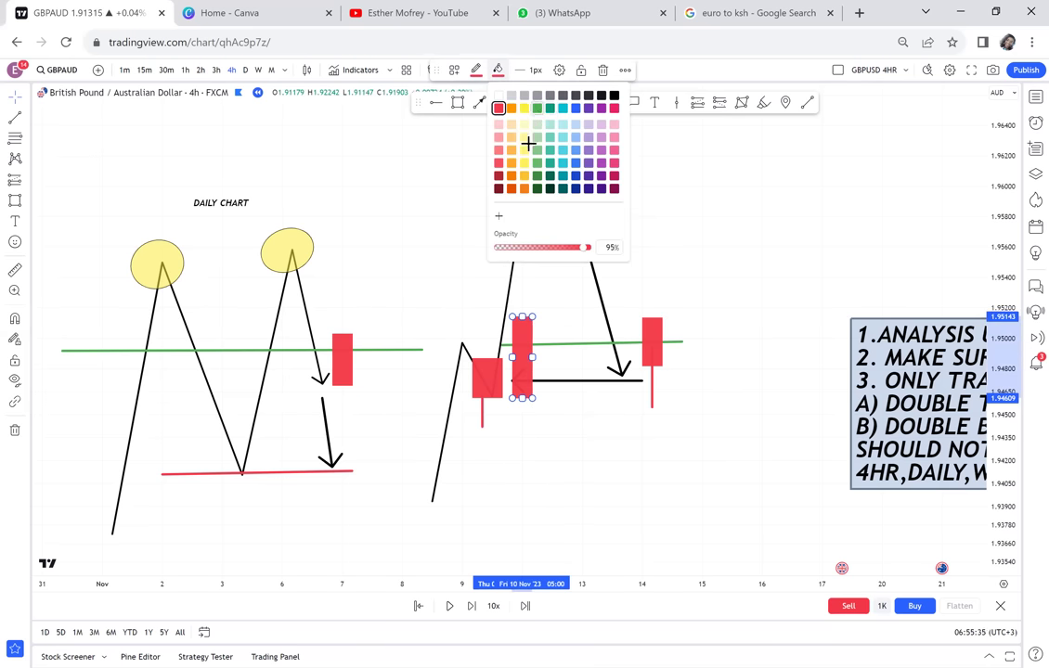
{"action": "left_click", "coordinate": [538, 109]}
{"action": "left_click", "coordinate": [633, 435]}
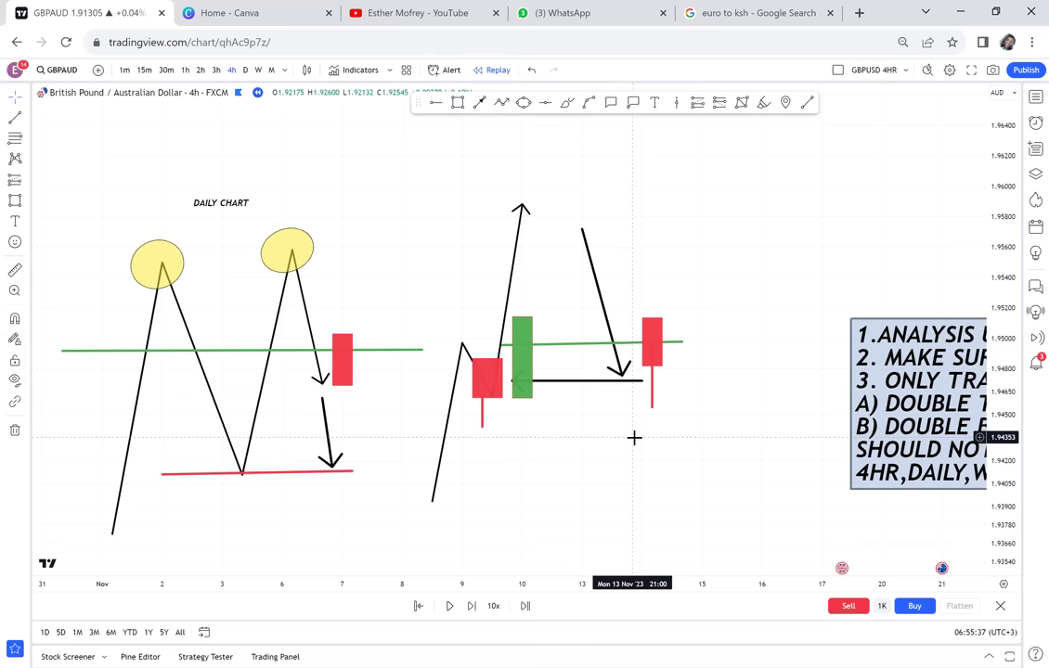
- Delete the horizontal arrow between the green candle and the red breakout candle
{"action": "left_click_drag", "start_coordinate": [579, 390], "coordinate": [596, 415]}
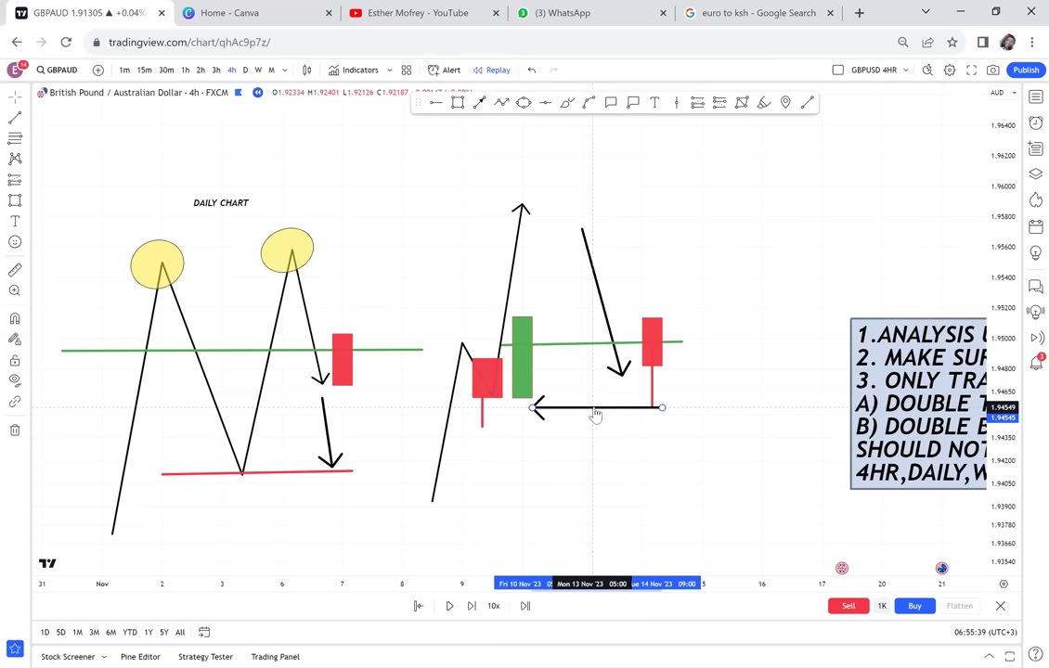
{"action": "key", "text": "Delete"}
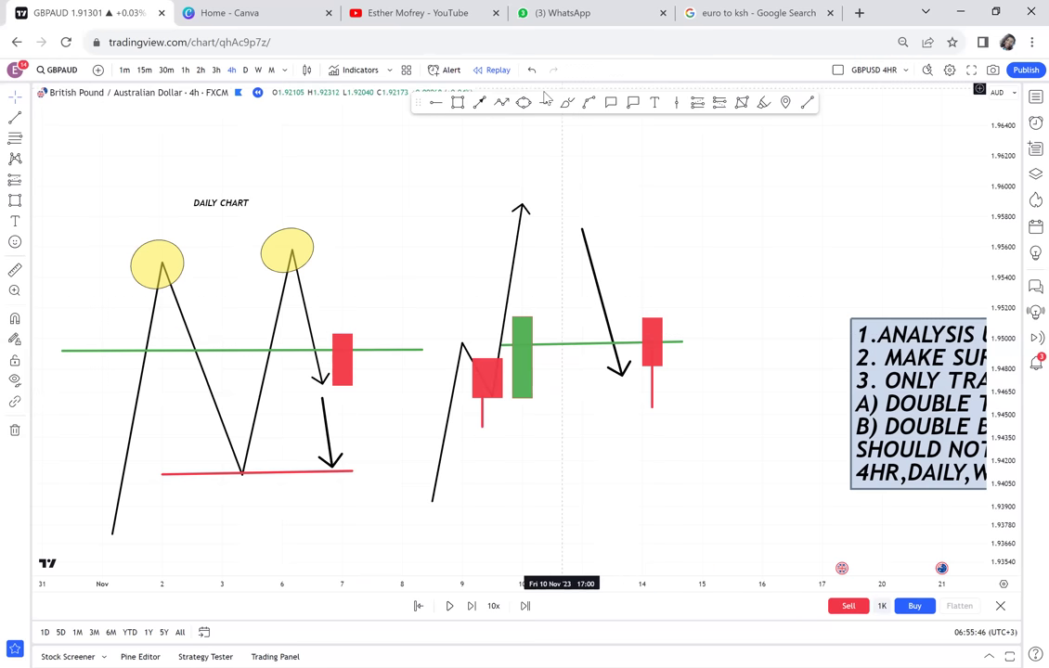
- Draw a green zone rectangle from about 1.94586 to 1.94425, 8 November 17:00 to 15 November 13:00, and lower its fill opacity
{"action": "left_click", "coordinate": [457, 104]}
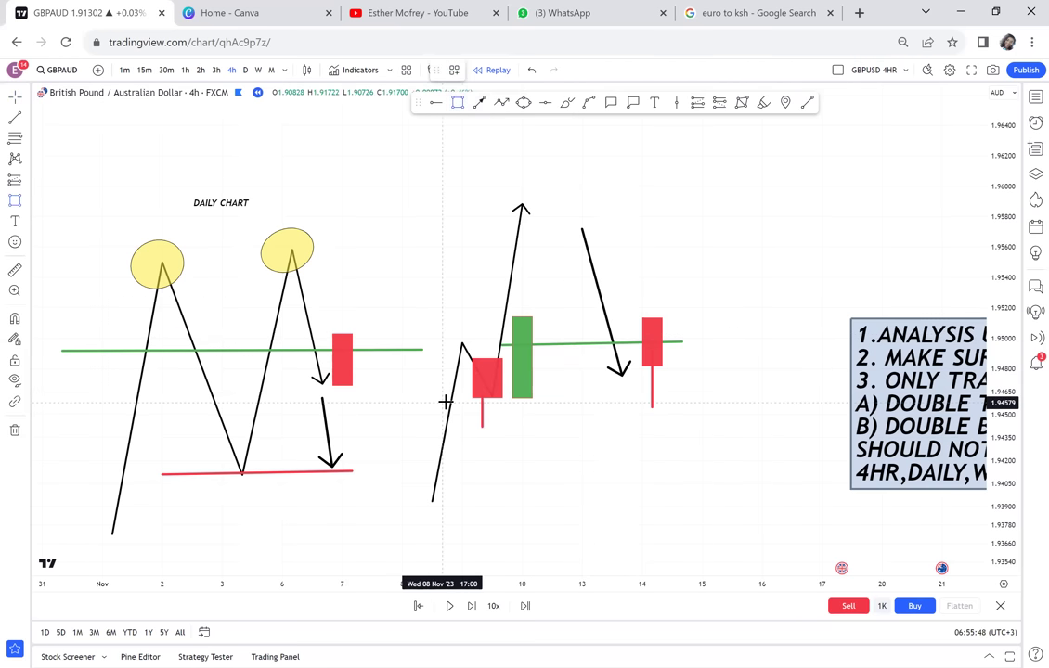
{"action": "left_click_drag", "start_coordinate": [442, 402], "coordinate": [732, 426]}
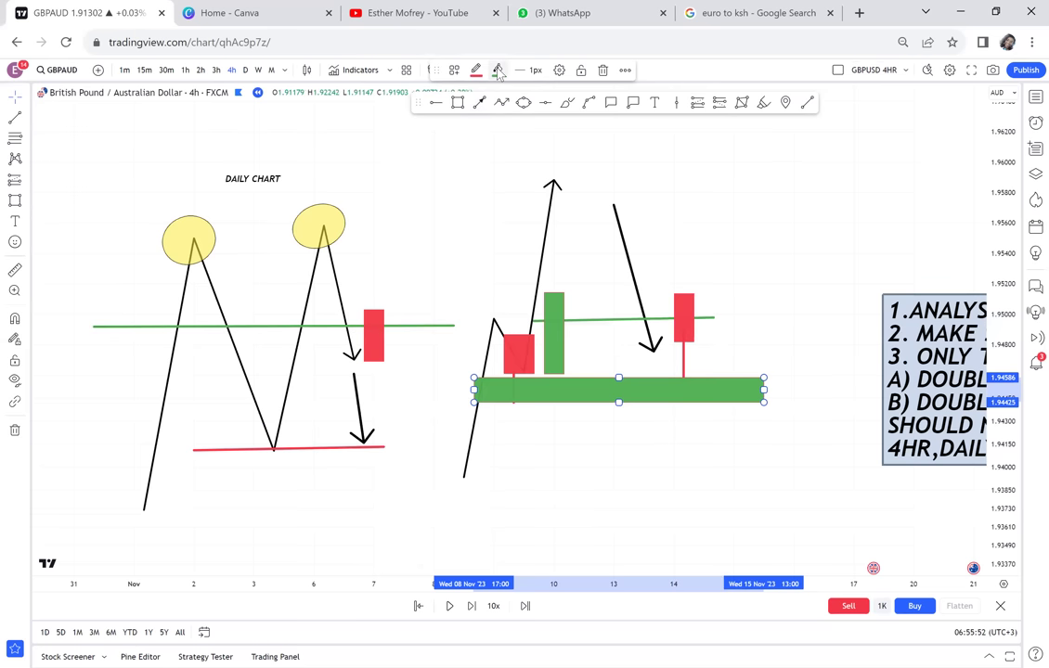
{"action": "left_click", "coordinate": [497, 70]}
{"action": "left_click_drag", "start_coordinate": [534, 252], "coordinate": [518, 254]}
{"action": "left_click", "coordinate": [731, 250]}
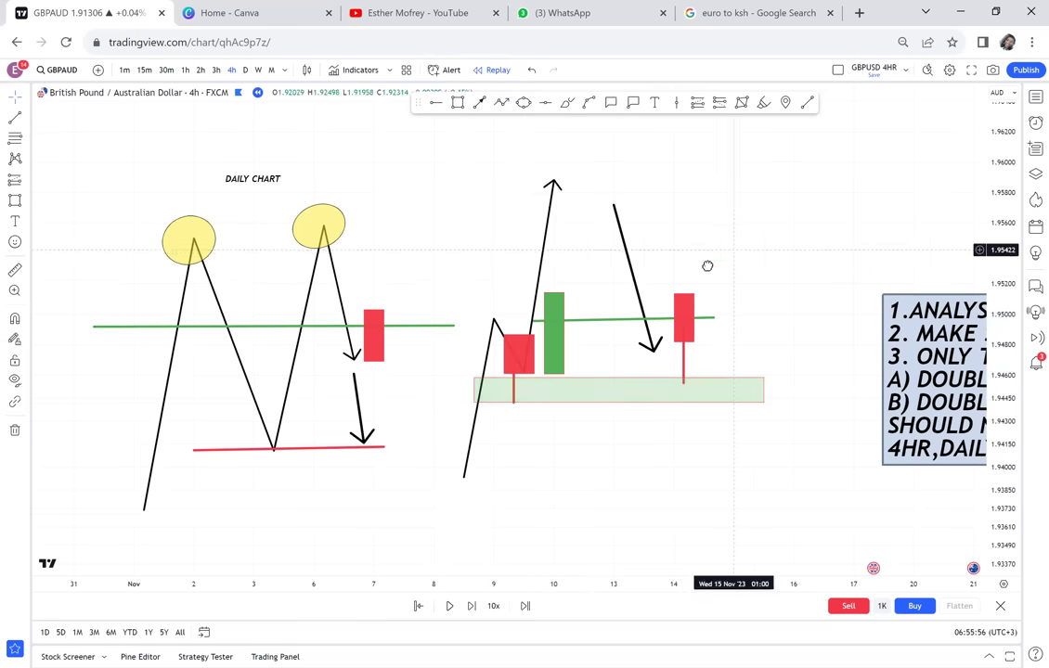
- Move the start of the second sketch's downward arrow beside the zigzag's peak, at about 1.95891
{"action": "left_click_drag", "start_coordinate": [704, 267], "coordinate": [638, 342]}
{"action": "left_click_drag", "start_coordinate": [532, 366], "coordinate": [518, 384]}
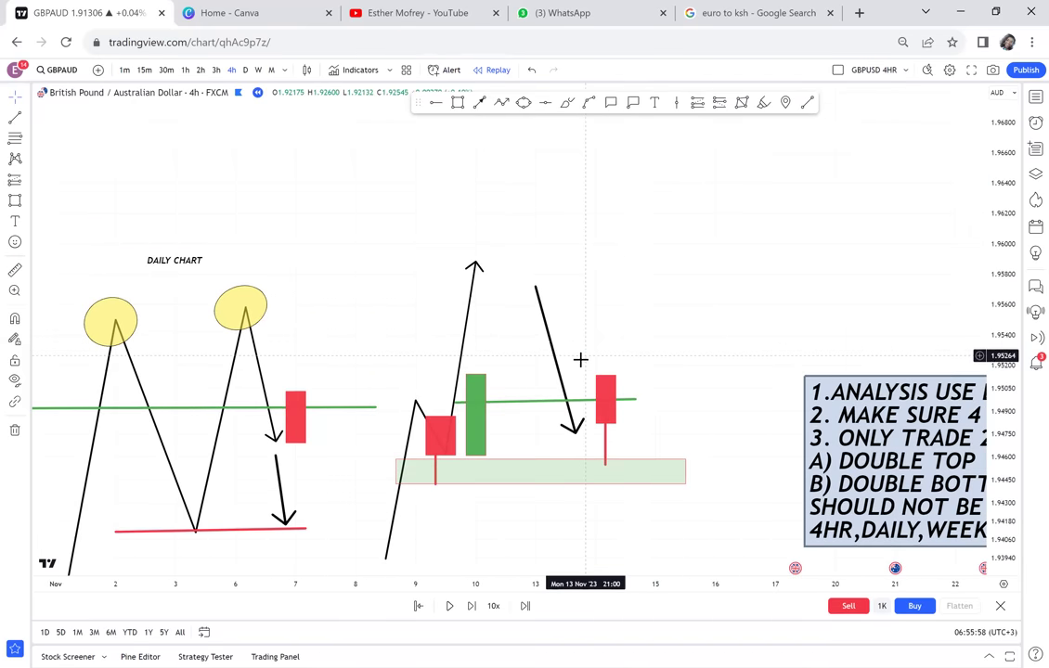
{"action": "left_click_drag", "start_coordinate": [536, 287], "coordinate": [495, 261]}
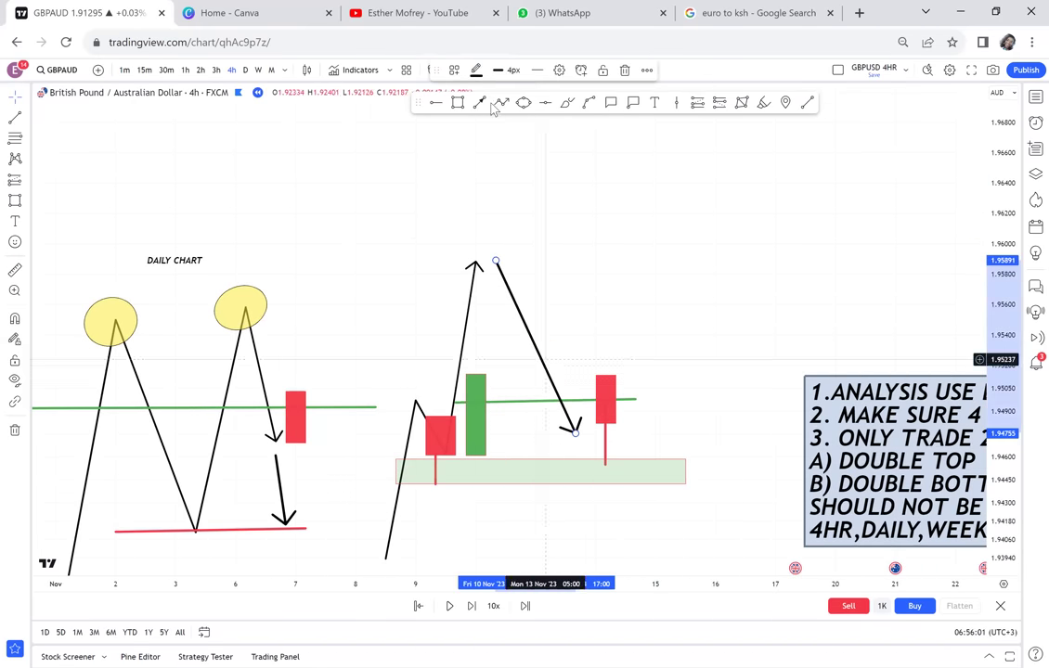
- Draw a trend line across the second sketch's rising and falling legs, starting at about 1.95468 on 9 November 01:00
{"action": "left_click", "coordinate": [440, 104]}
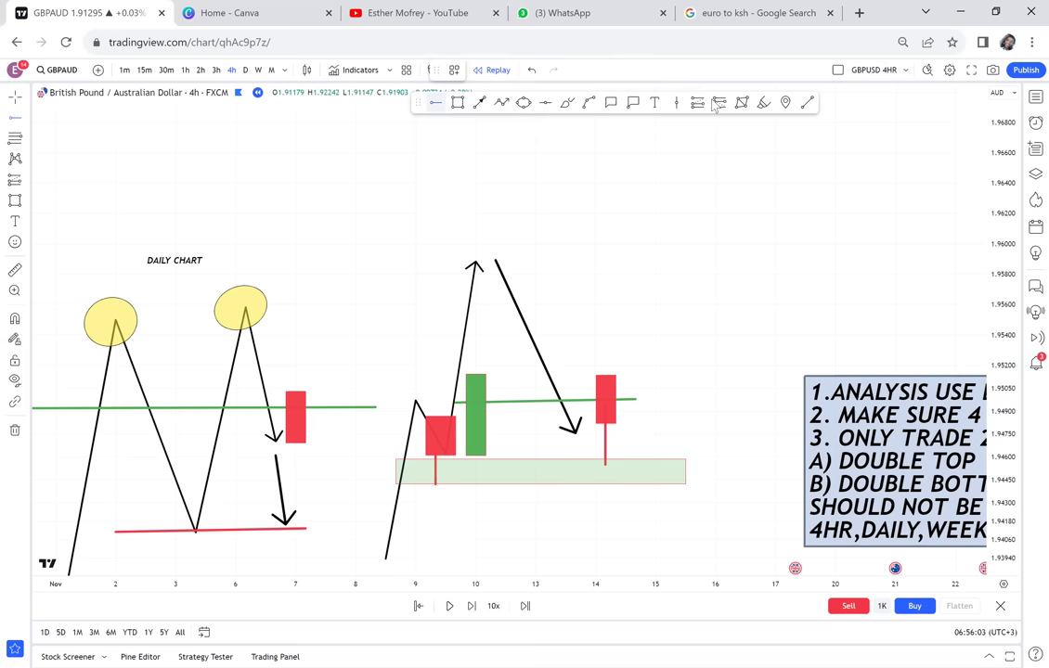
{"action": "left_click", "coordinate": [807, 102]}
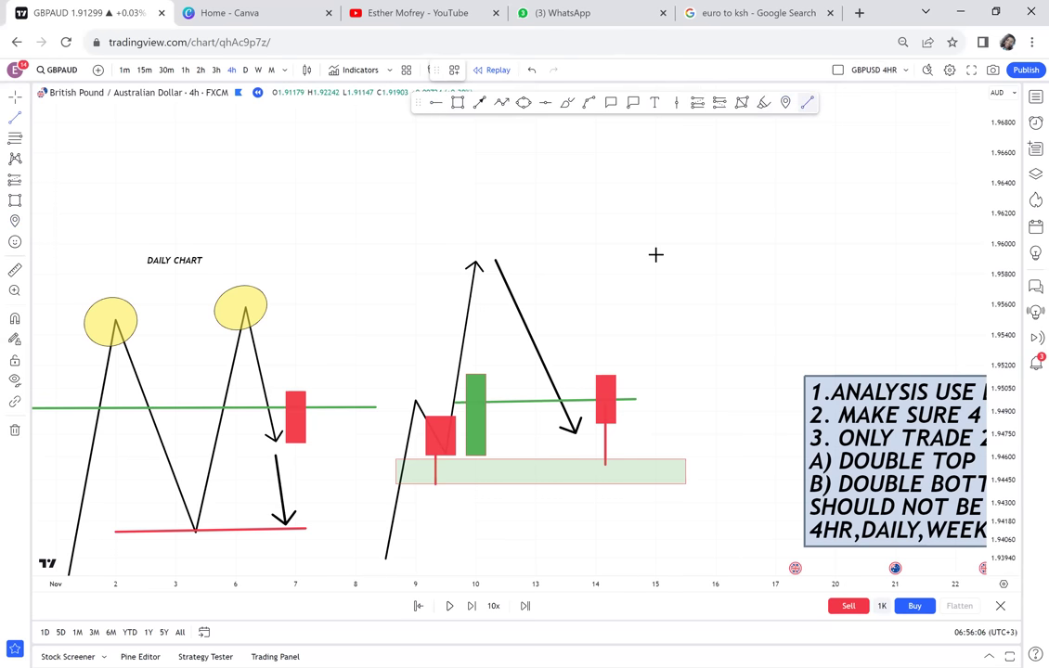
{"action": "left_click", "coordinate": [416, 324]}
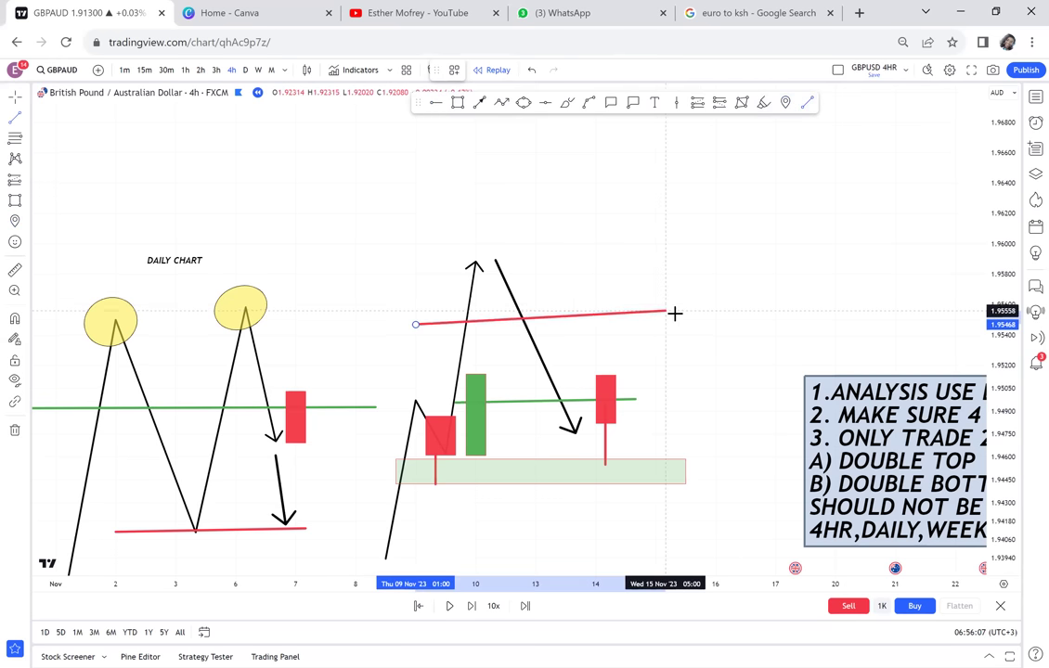
- Finish the near-horizontal trend line from 9 Nov at about 1.9547 to 15 Nov at about 1.9549 and colour it green
{"action": "left_click", "coordinate": [684, 321]}
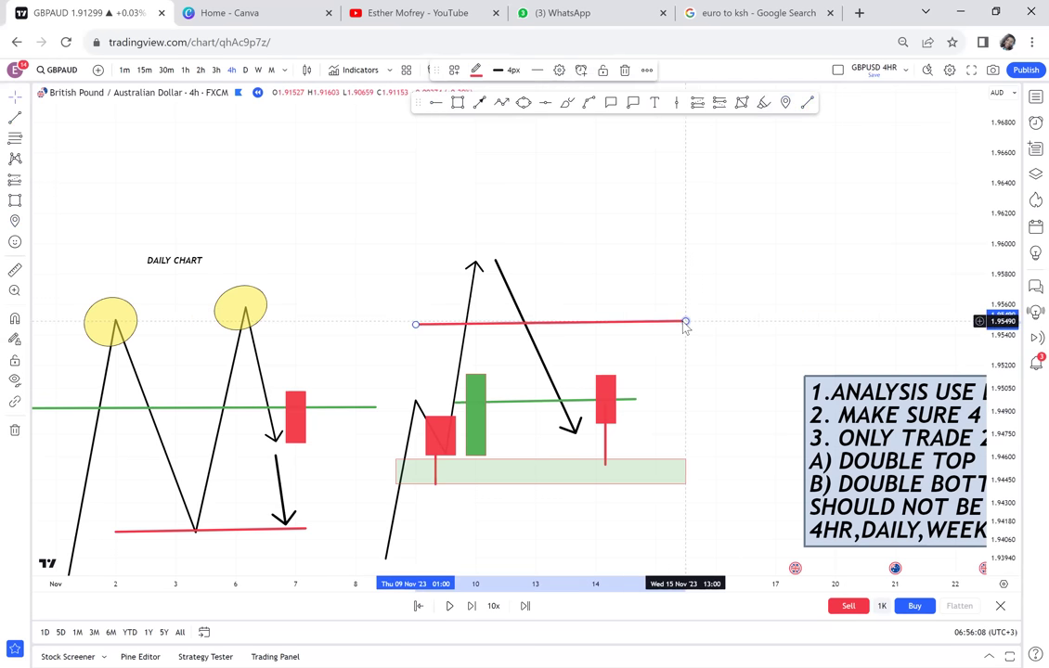
{"action": "left_click", "coordinate": [474, 72]}
{"action": "left_click", "coordinate": [515, 109]}
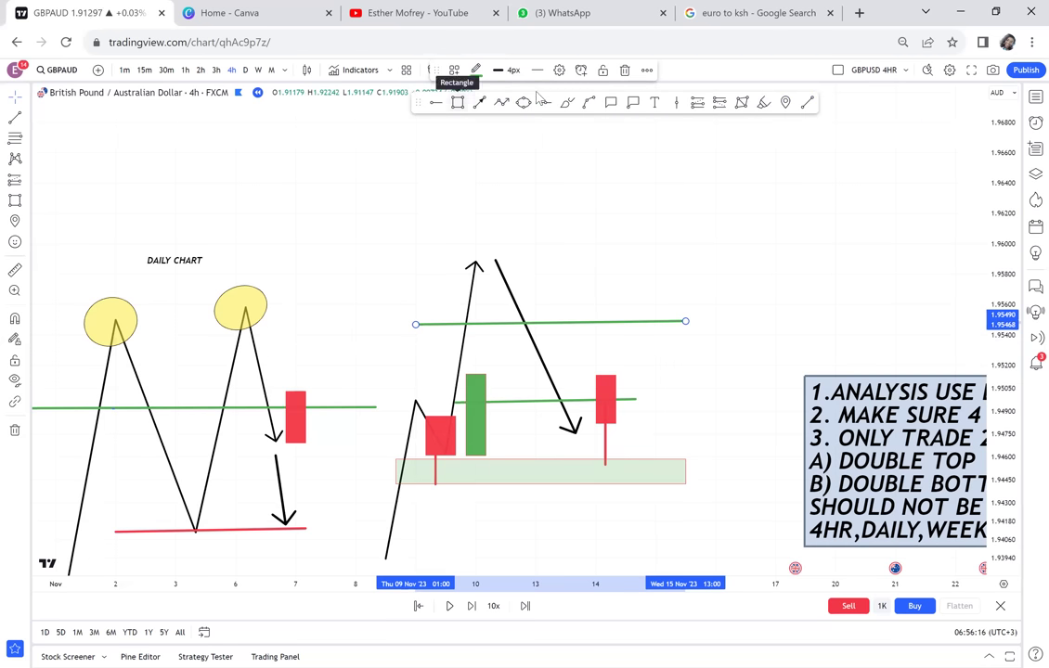
- Draw an upward arrow from beside the second red candle at about 1.9493 to above the upper green line at about 1.9560
{"action": "left_click", "coordinate": [478, 101]}
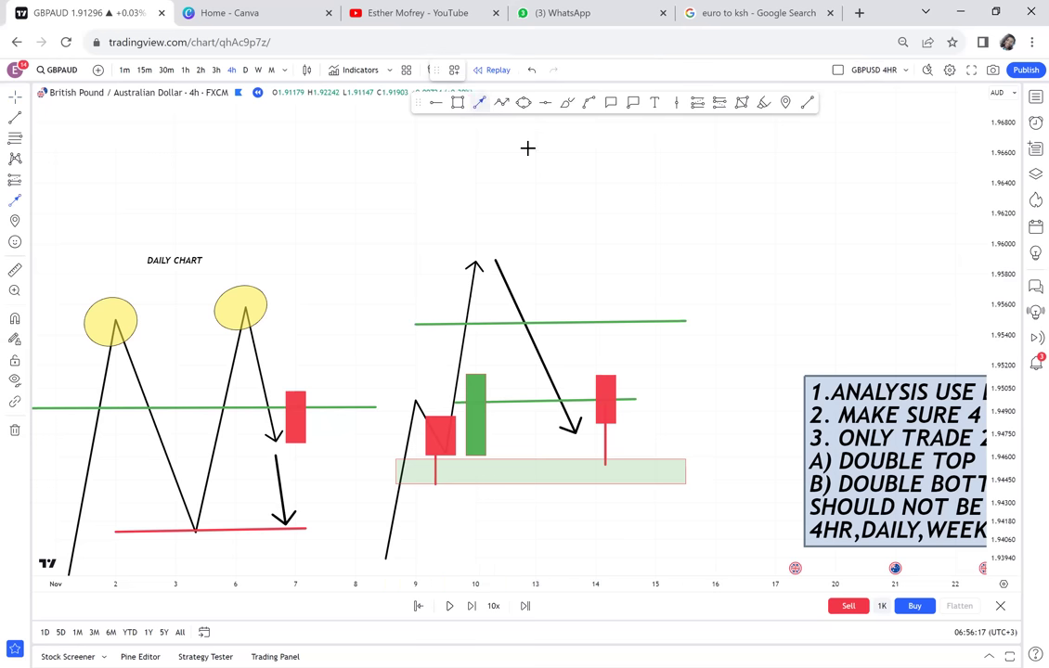
{"action": "left_click", "coordinate": [638, 393]}
{"action": "left_click", "coordinate": [655, 304]}
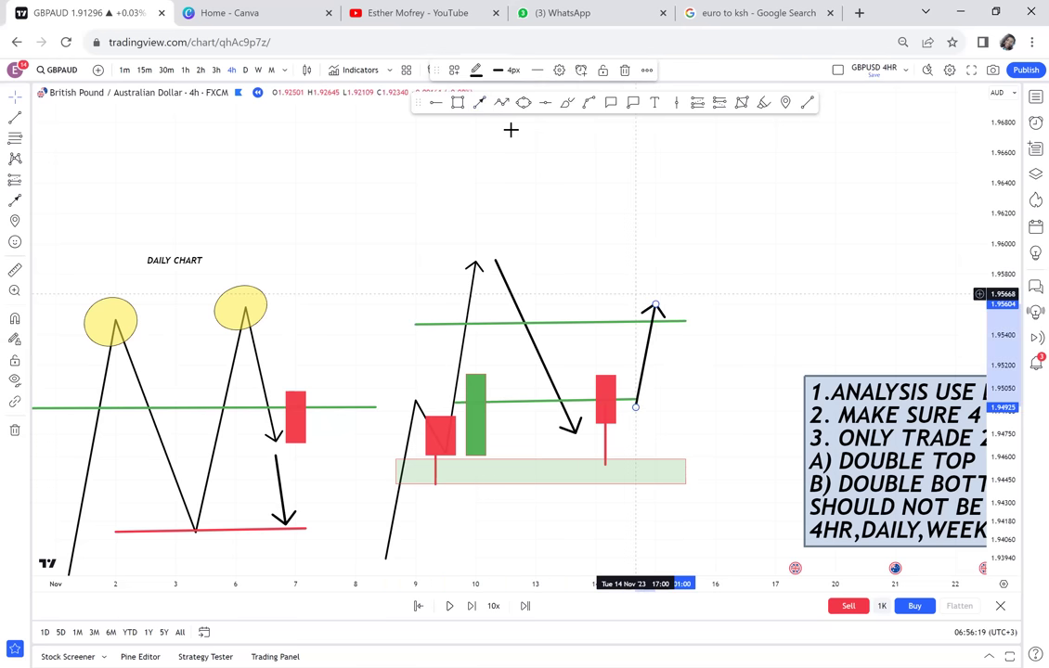
- Draw a narrow rectangle candle crossing the upper green line on 15 Nov, about 1.9541 to 1.9580, with its green fill at 100% opacity
{"action": "left_click", "coordinate": [458, 103]}
{"action": "left_click_drag", "start_coordinate": [675, 333], "coordinate": [681, 275]}
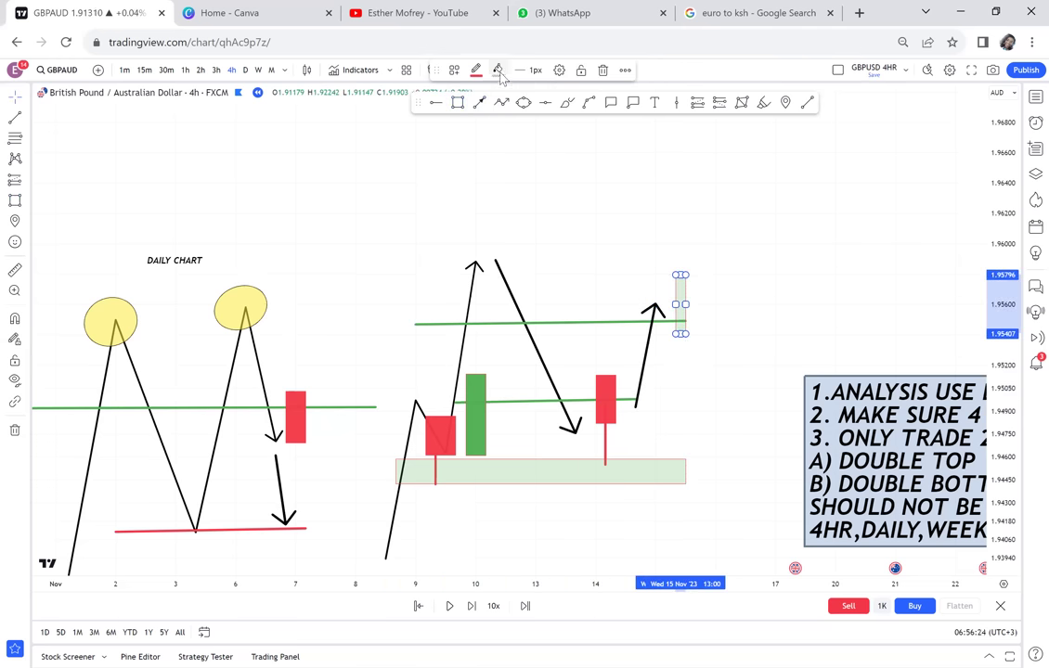
{"action": "left_click", "coordinate": [499, 71]}
{"action": "left_click_drag", "start_coordinate": [516, 253], "coordinate": [592, 248]}
{"action": "left_click", "coordinate": [315, 300]}
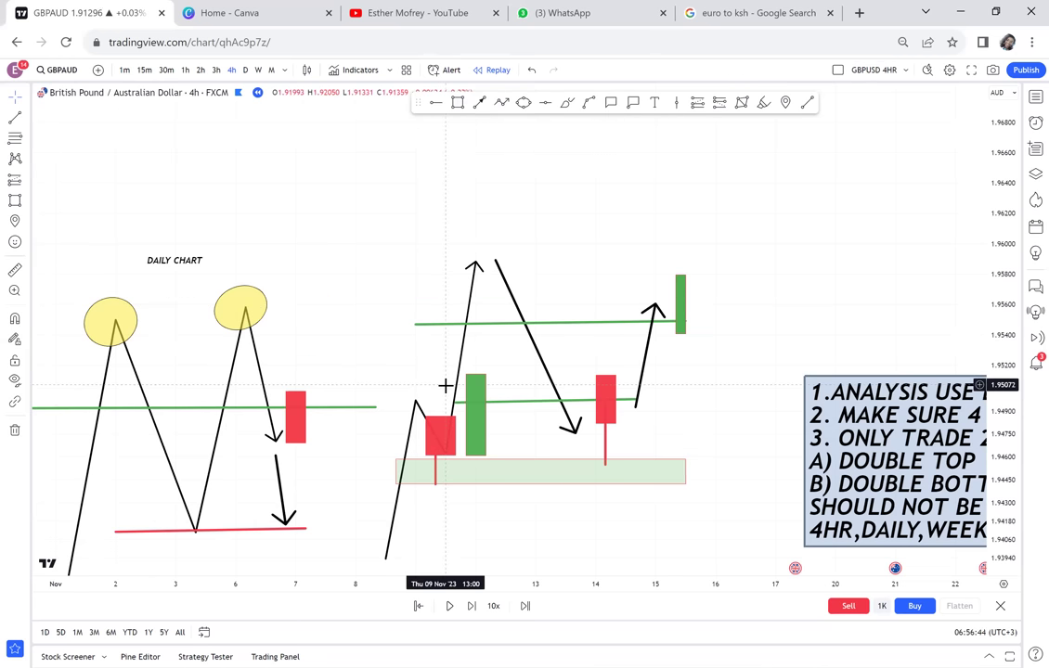
- Mark the lower wicks of both red candles in the green zone with yellow ellipses
{"action": "left_click", "coordinate": [523, 102]}
{"action": "left_click", "coordinate": [416, 481]}
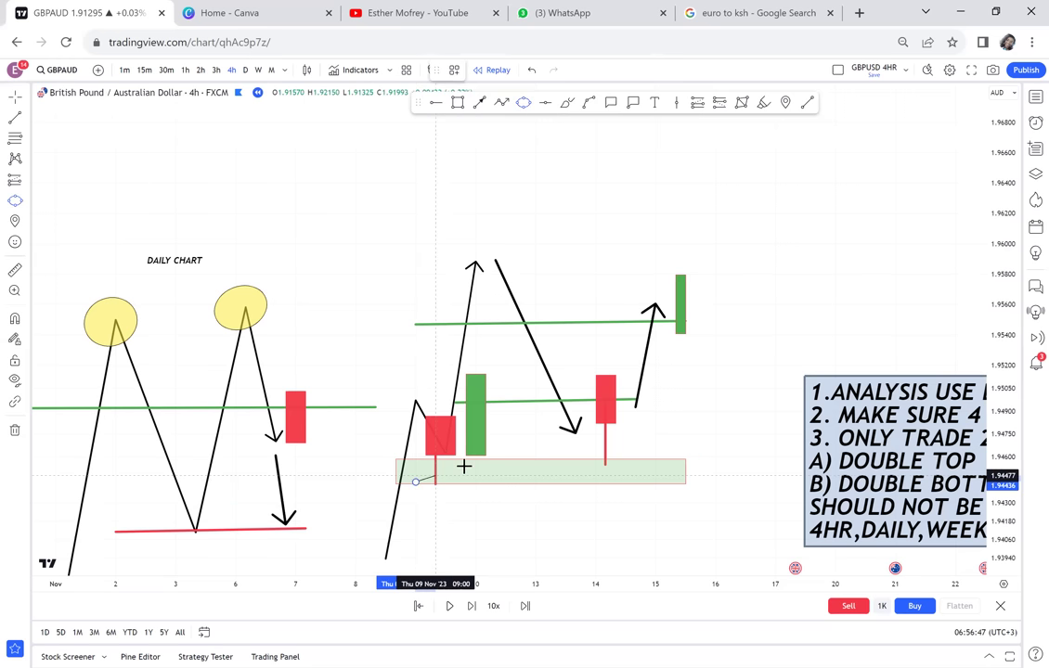
{"action": "left_click", "coordinate": [465, 466]}
{"action": "left_click", "coordinate": [468, 477]}
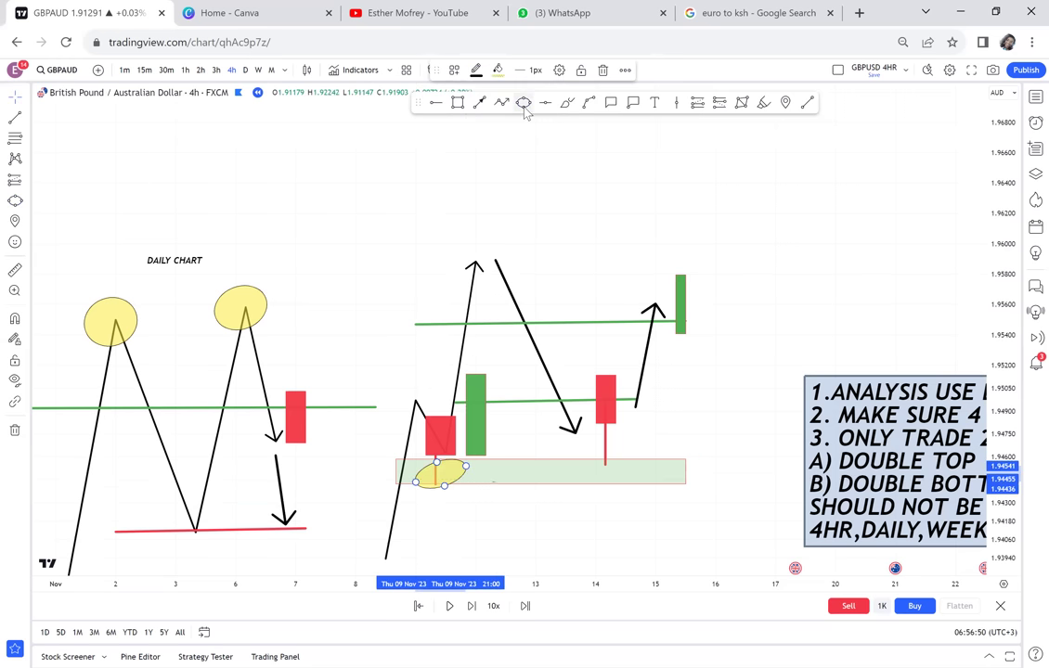
{"action": "left_click", "coordinate": [575, 467]}
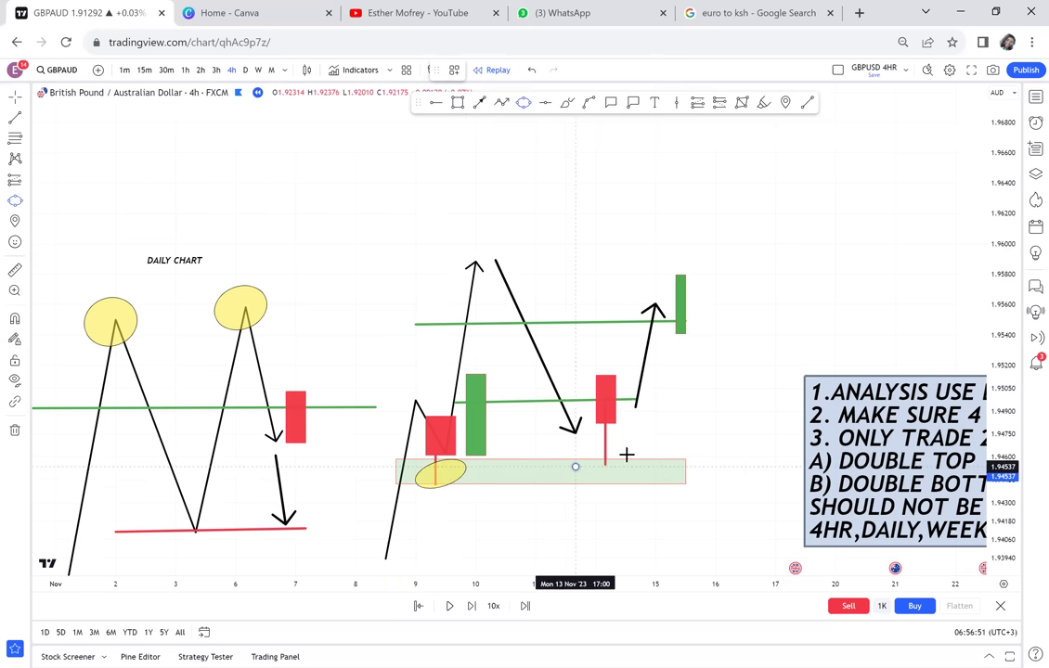
{"action": "left_click", "coordinate": [635, 464]}
{"action": "left_click", "coordinate": [637, 470]}
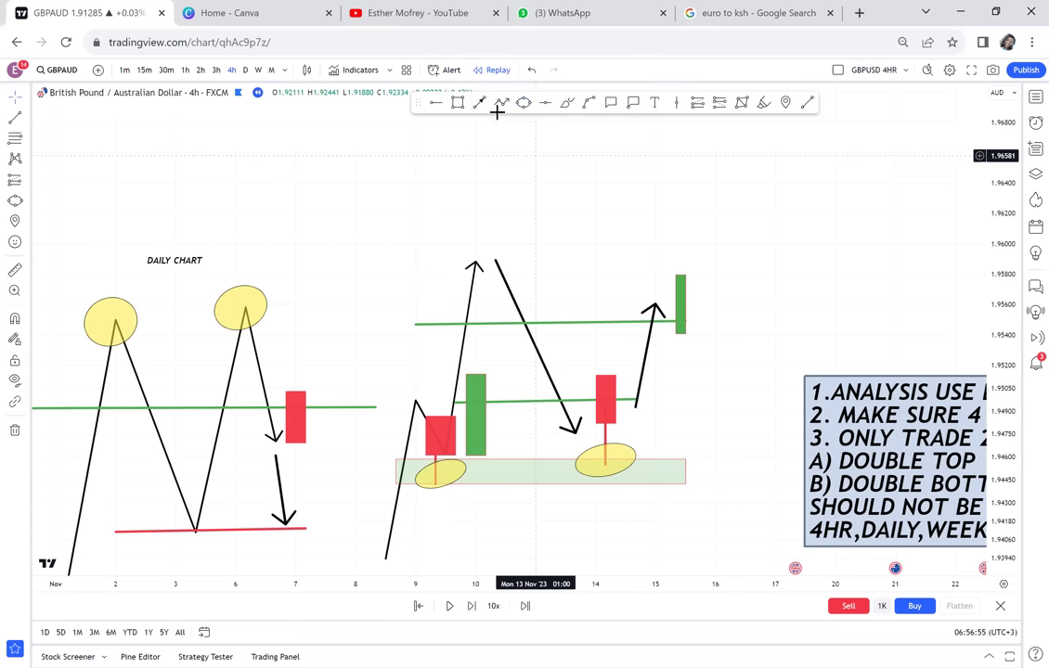
- Draw a near-horizontal arrow from the new green candle at about 1.9574 back to the falling arrow at about 1.9570
{"action": "left_click", "coordinate": [479, 103]}
{"action": "left_click", "coordinate": [664, 283]}
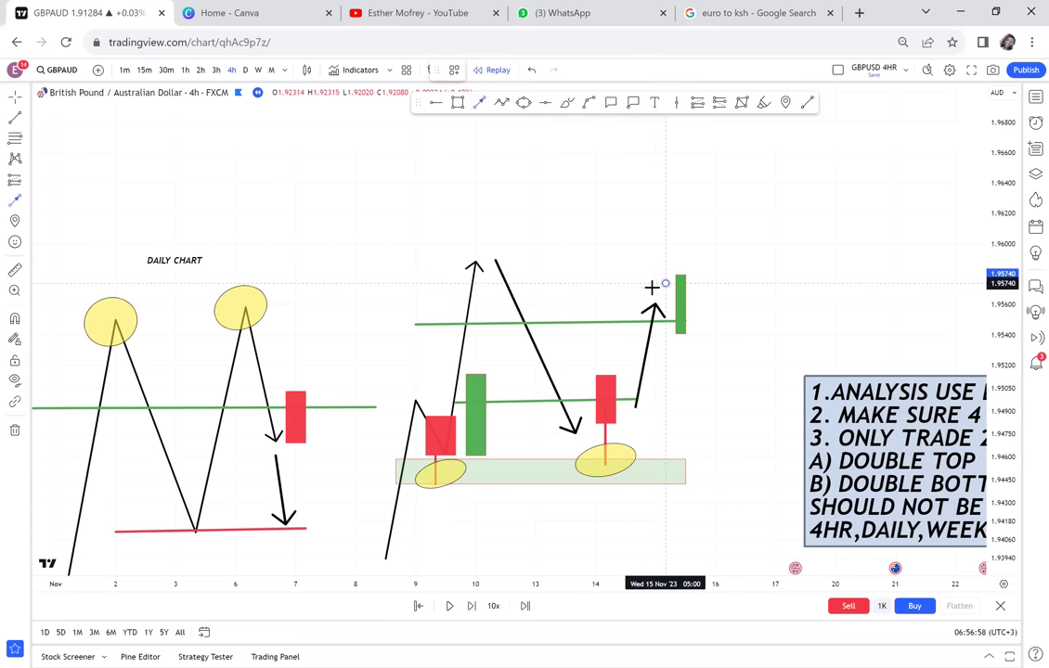
{"action": "left_click", "coordinate": [517, 289]}
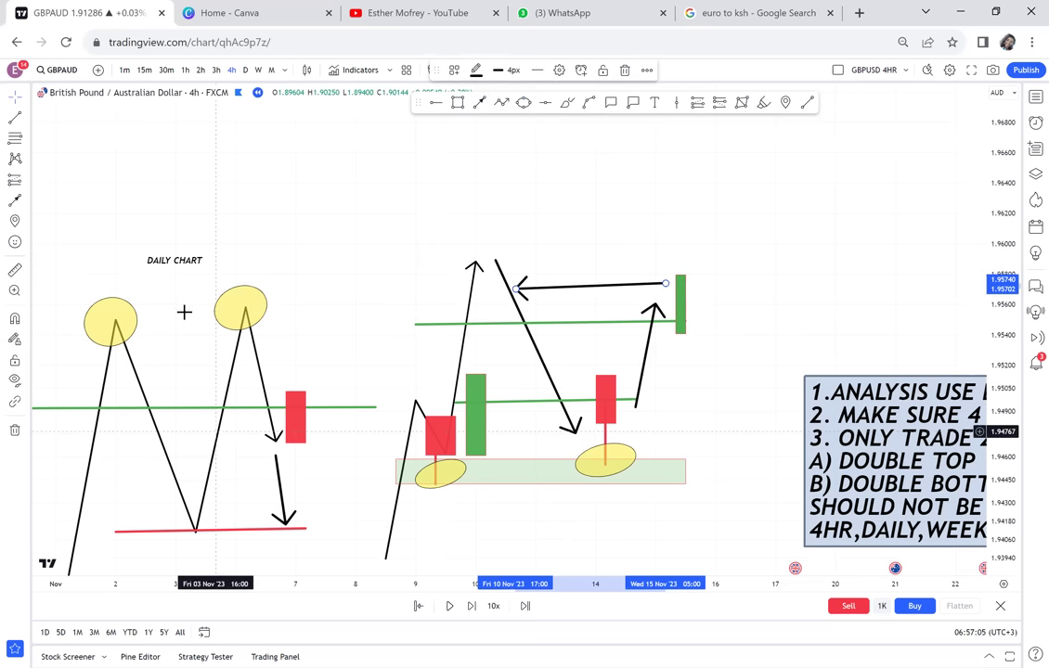
{"action": "left_click", "coordinate": [198, 407]}
{"action": "left_click", "coordinate": [193, 444]}
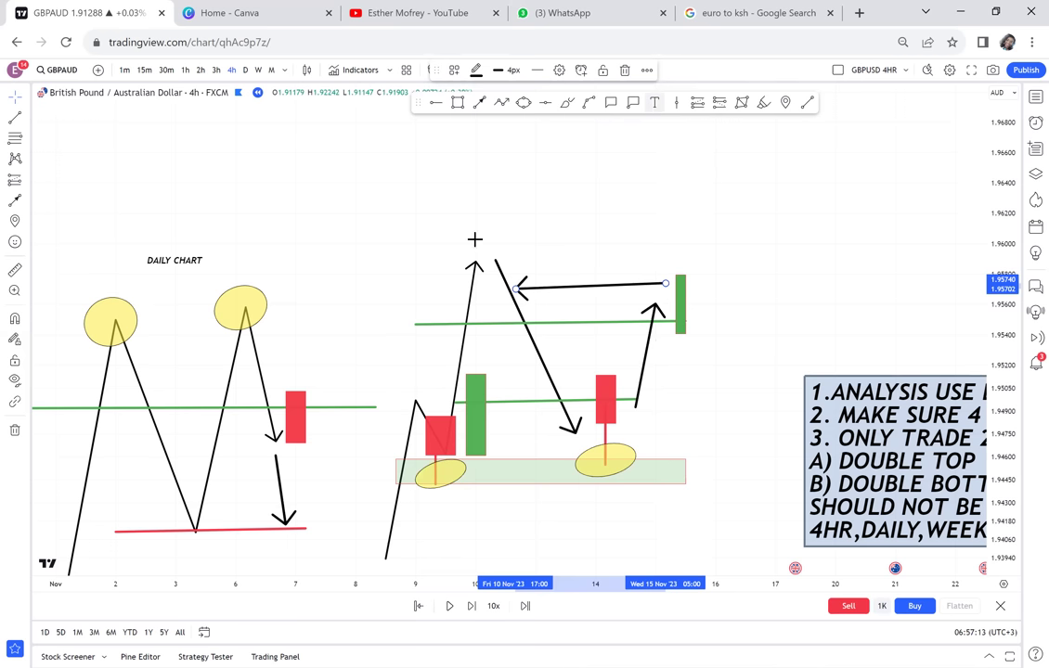
- Add a text label reading "4HR" above the second diagram
{"action": "left_click", "coordinate": [441, 221]}
{"action": "left_click", "coordinate": [441, 220]}
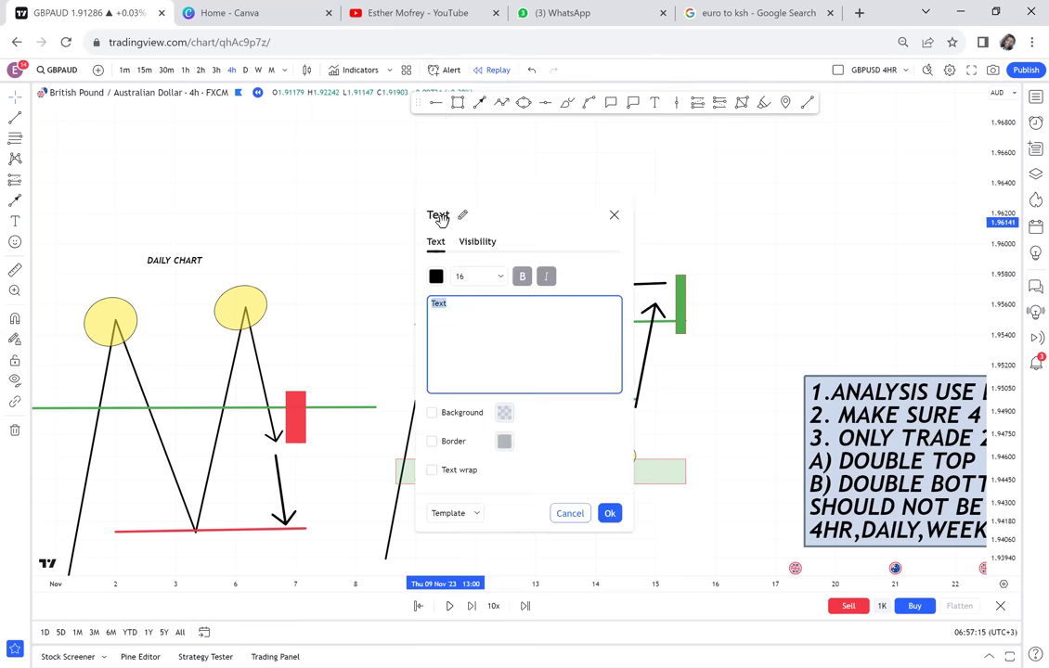
{"action": "type", "text": "4HR"}
{"action": "left_click", "coordinate": [692, 251]}
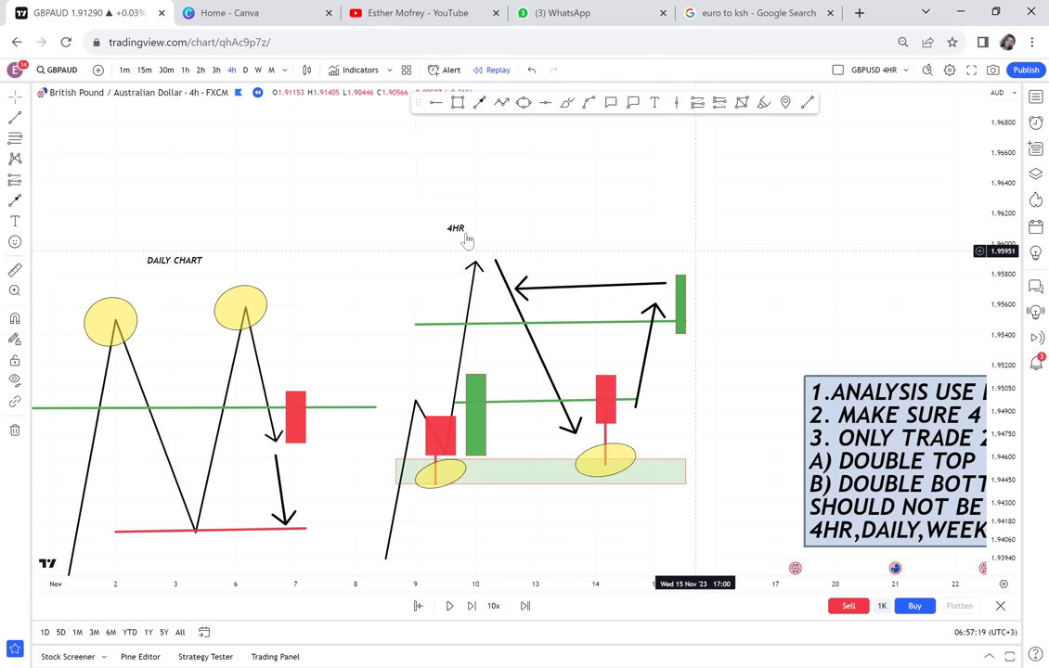
- Format the "4HR" label with font size 40, a background and a border
{"action": "double_click", "coordinate": [466, 233]}
{"action": "left_click", "coordinate": [477, 277]}
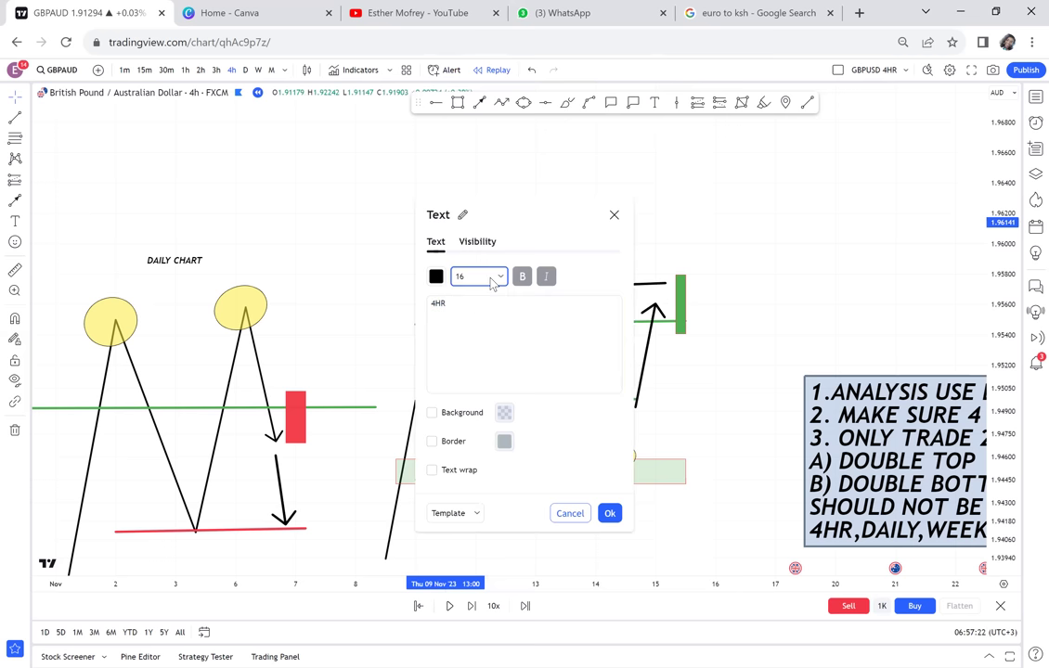
{"action": "left_click", "coordinate": [462, 464]}
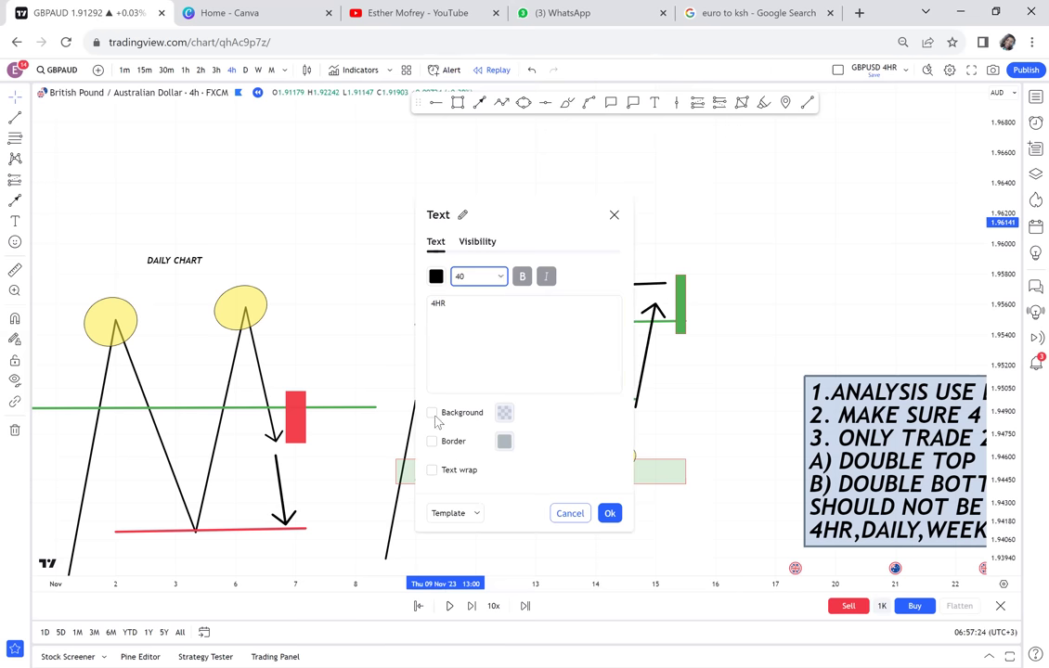
{"action": "left_click", "coordinate": [432, 412]}
{"action": "left_click", "coordinate": [432, 442]}
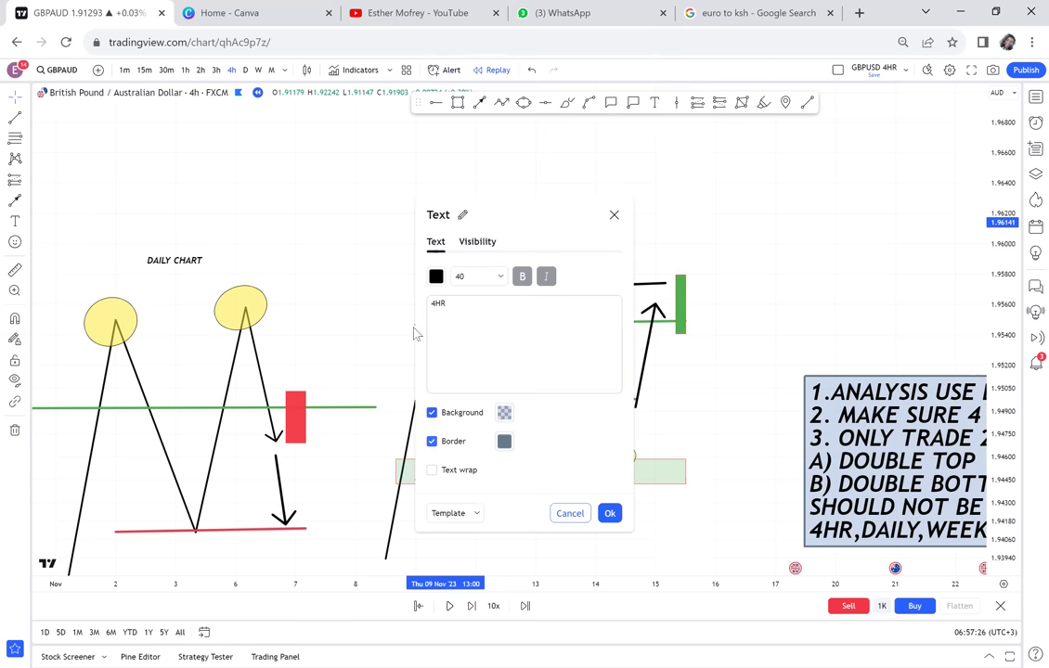
{"action": "left_click", "coordinate": [351, 257]}
- Give the "DAILY CHART" label a background, a border and font size 40, and move it up clear of the double top
{"action": "left_click_drag", "start_coordinate": [351, 257], "coordinate": [456, 252]}
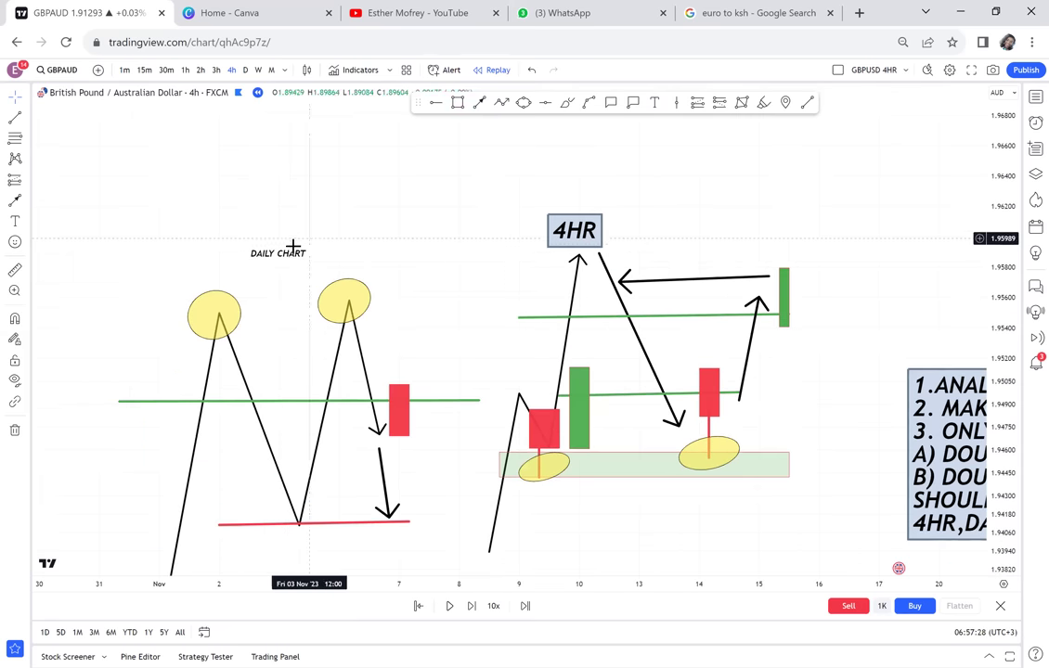
{"action": "left_click", "coordinate": [291, 260]}
{"action": "double_click", "coordinate": [290, 259]}
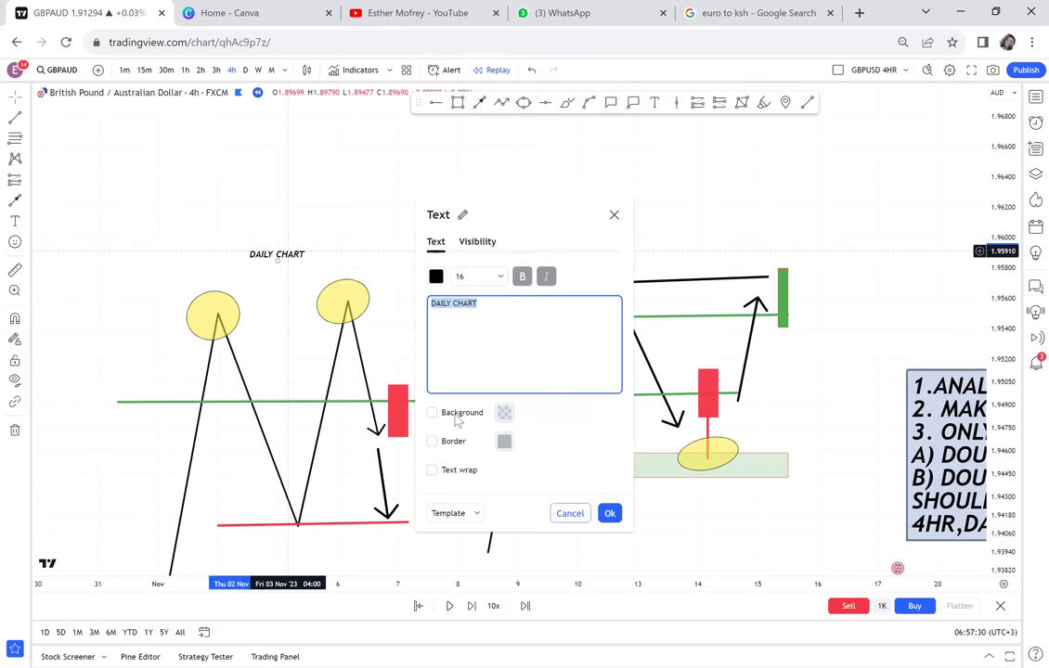
{"action": "left_click", "coordinate": [431, 413]}
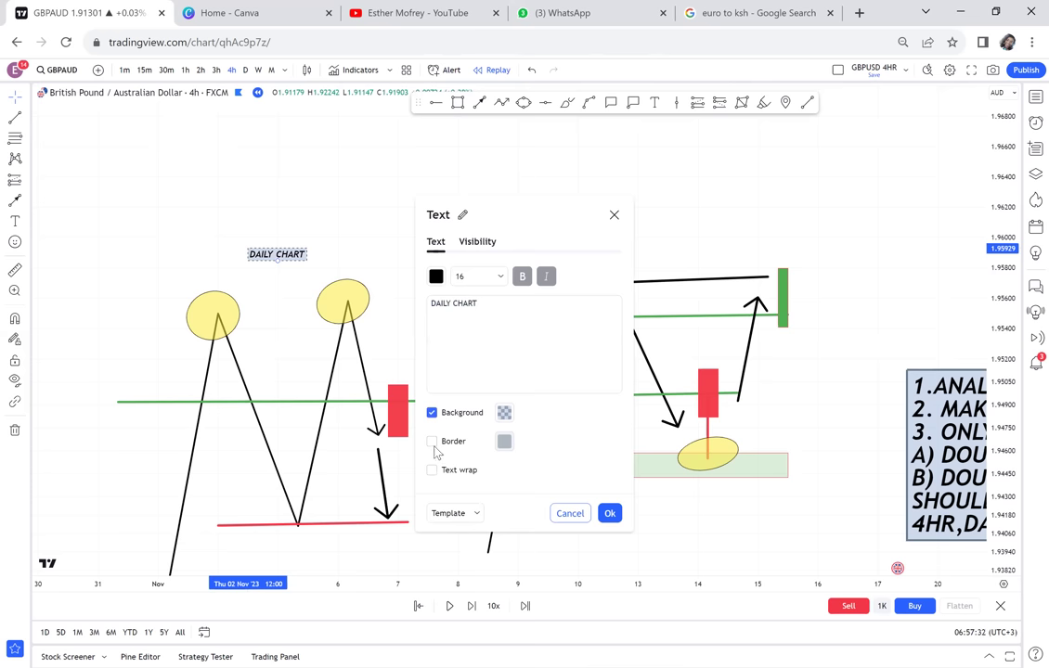
{"action": "left_click", "coordinate": [432, 441]}
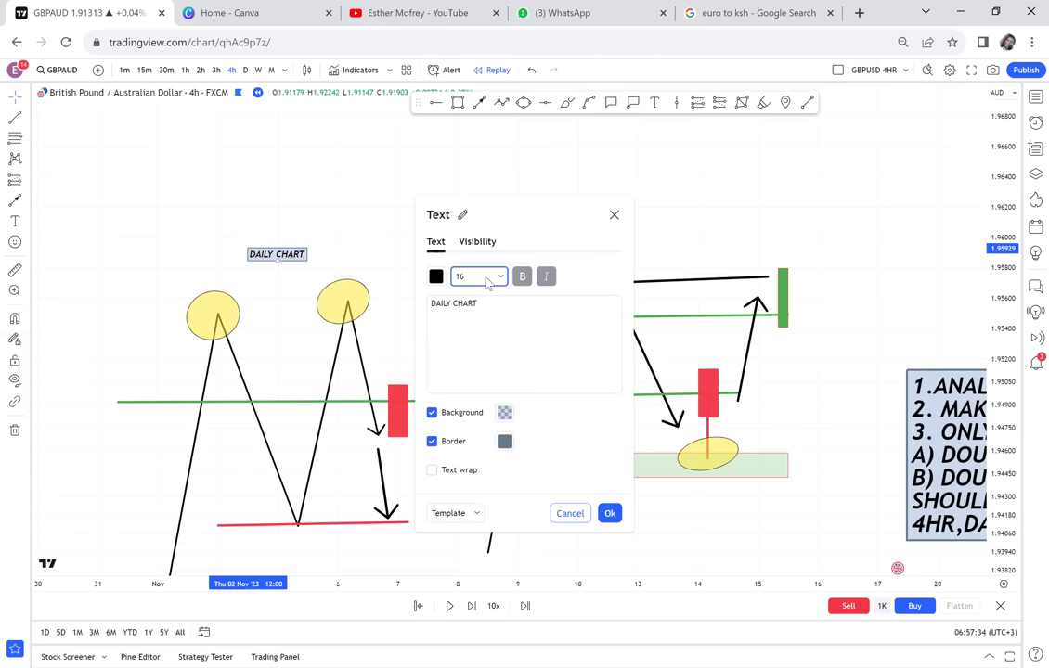
{"action": "left_click", "coordinate": [490, 277]}
{"action": "left_click", "coordinate": [459, 464]}
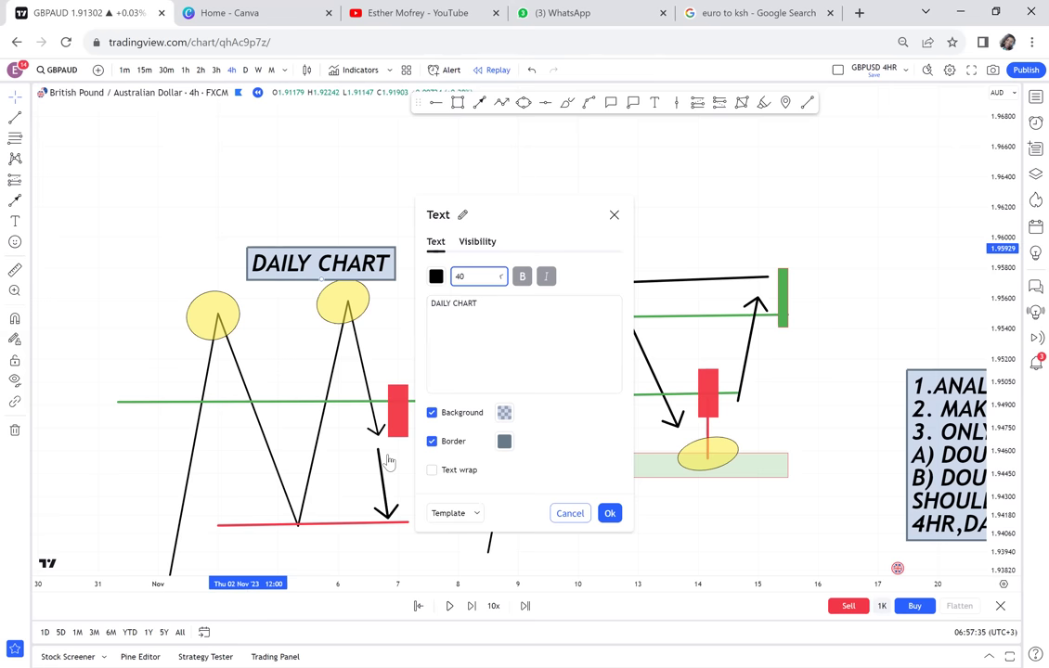
{"action": "left_click", "coordinate": [297, 320]}
{"action": "left_click_drag", "start_coordinate": [336, 279], "coordinate": [328, 239]}
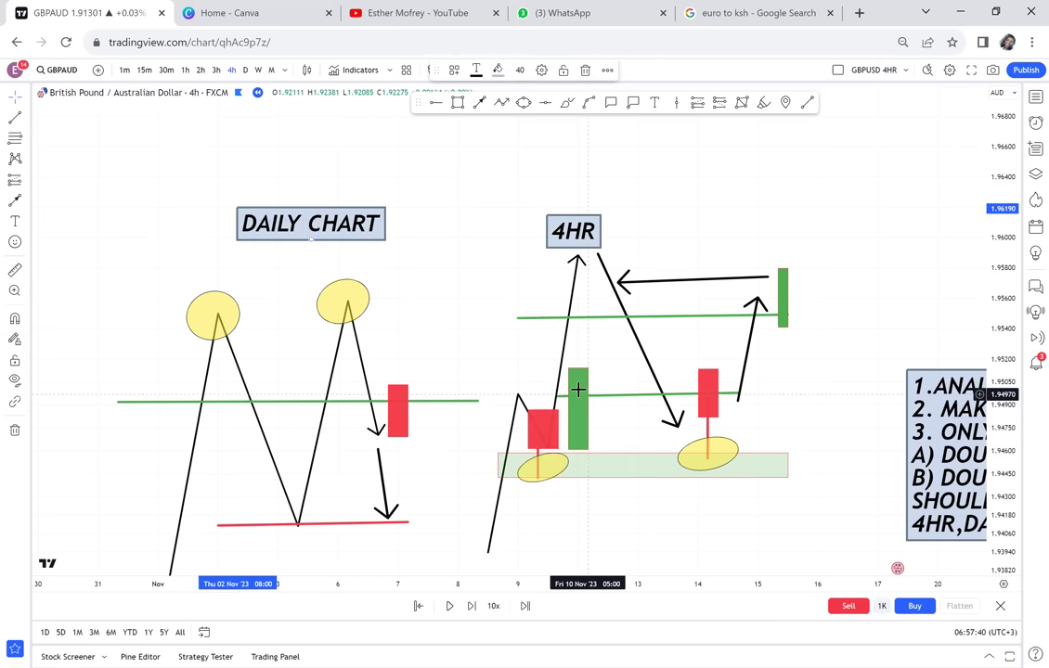
{"action": "mouse_move", "coordinate": [802, 397]}
{"action": "left_mouse_down"}
{"action": "mouse_move", "coordinate": [636, 405]}
{"action": "mouse_move", "coordinate": [658, 306]}
{"action": "left_mouse_up"}
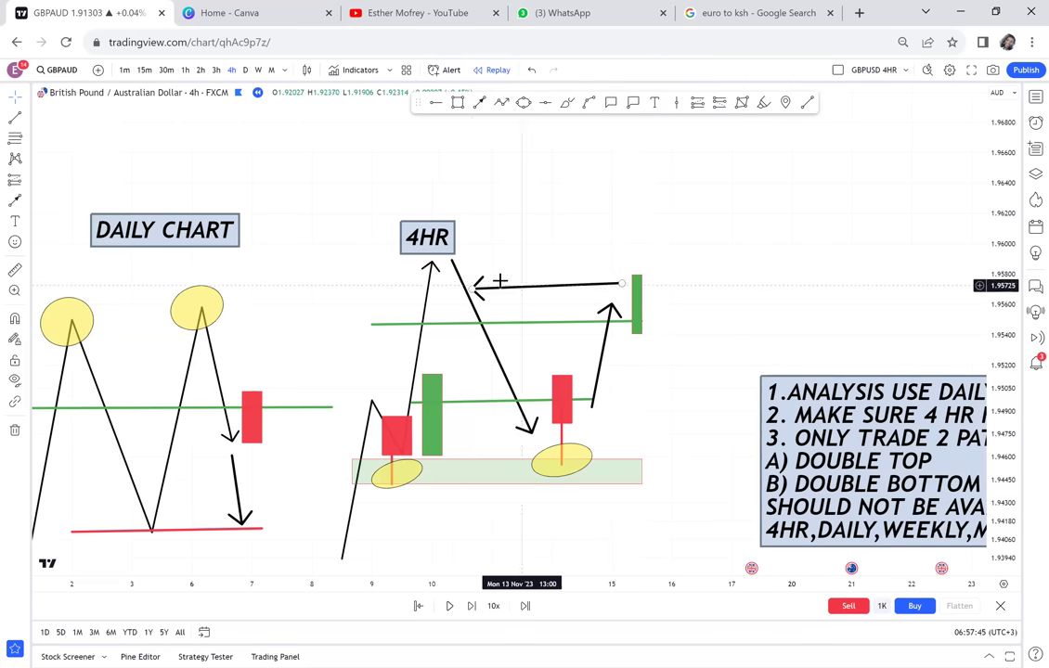
{"action": "left_click", "coordinate": [459, 275]}
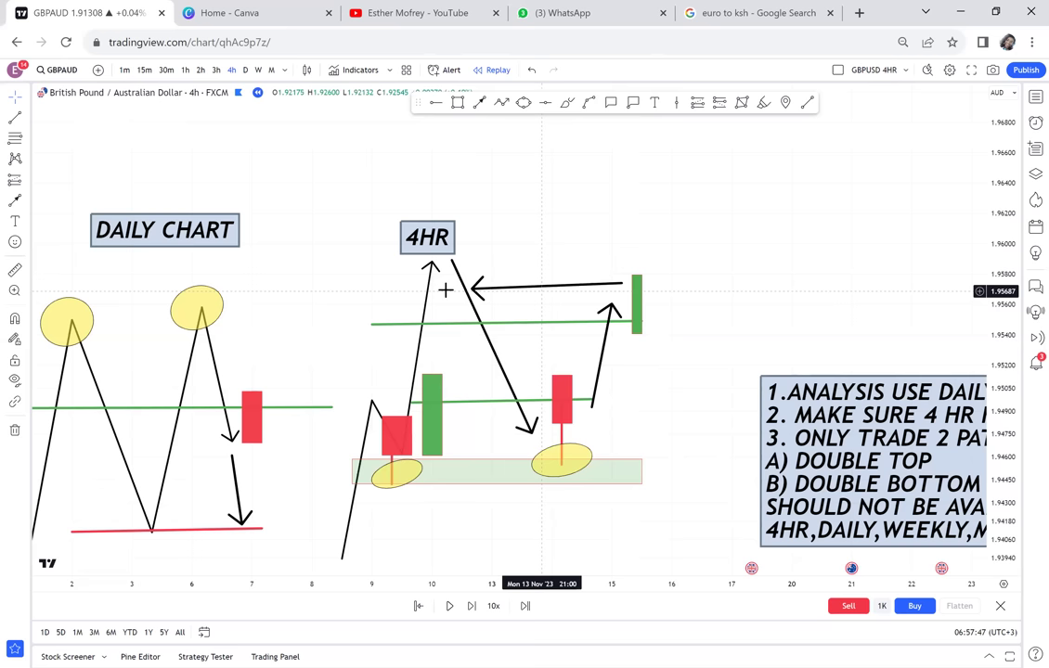
{"action": "left_click", "coordinate": [447, 290]}
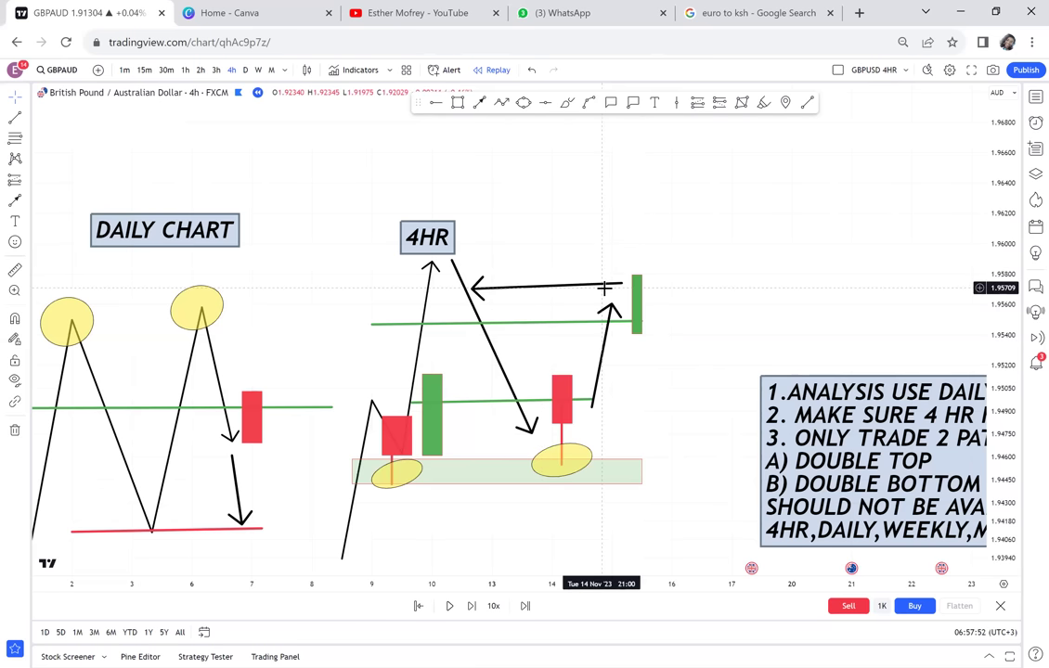
{"action": "left_click_drag", "start_coordinate": [681, 428], "coordinate": [750, 367]}
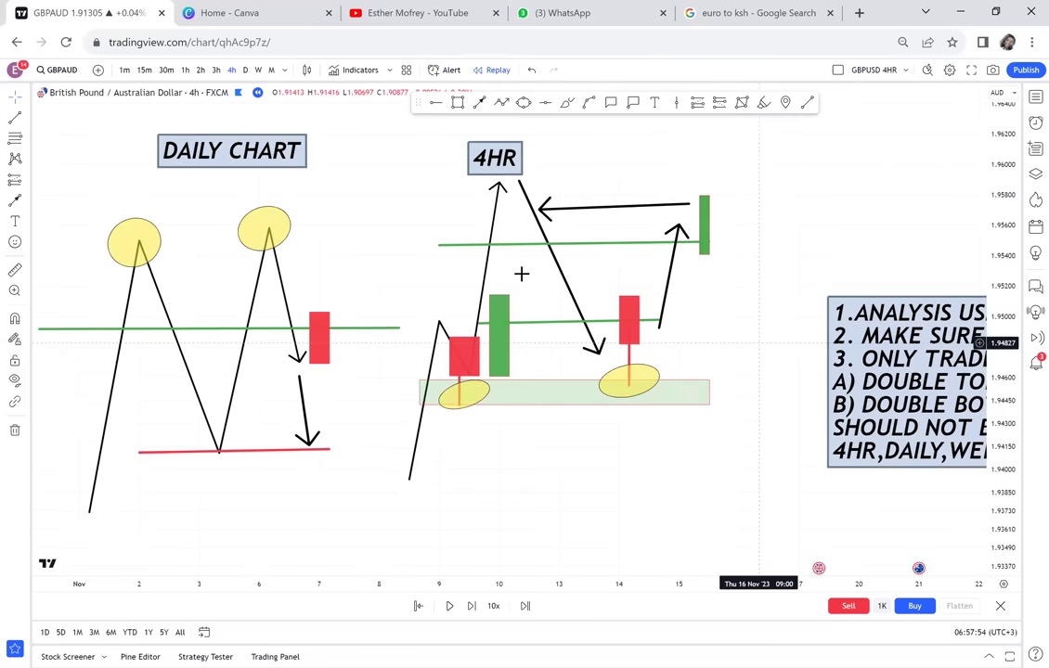
{"action": "left_click_drag", "start_coordinate": [409, 208], "coordinate": [390, 268]}
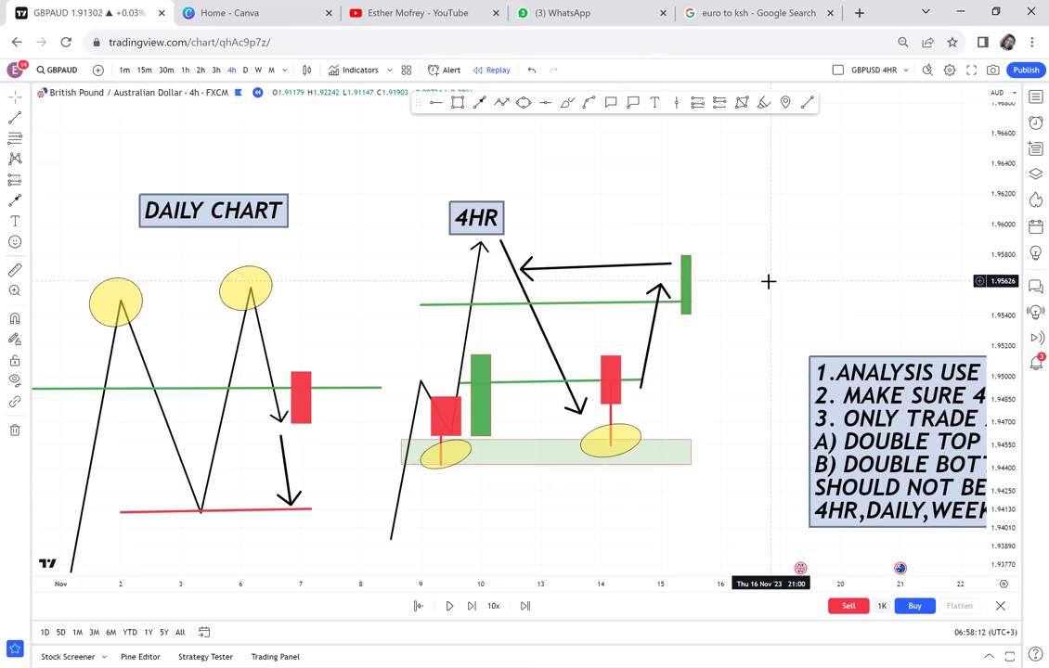
- On the candles below the red 1.93200 line, draw a rectangle from 14 to 21 Nov, about 1.9249 to 1.9231, with 25% fill opacity
{"action": "mouse_move", "coordinate": [775, 215]}
{"action": "left_mouse_down"}
{"action": "mouse_move", "coordinate": [763, 174]}
{"action": "mouse_move", "coordinate": [780, 445]}
{"action": "mouse_move", "coordinate": [622, 246]}
{"action": "left_mouse_up"}
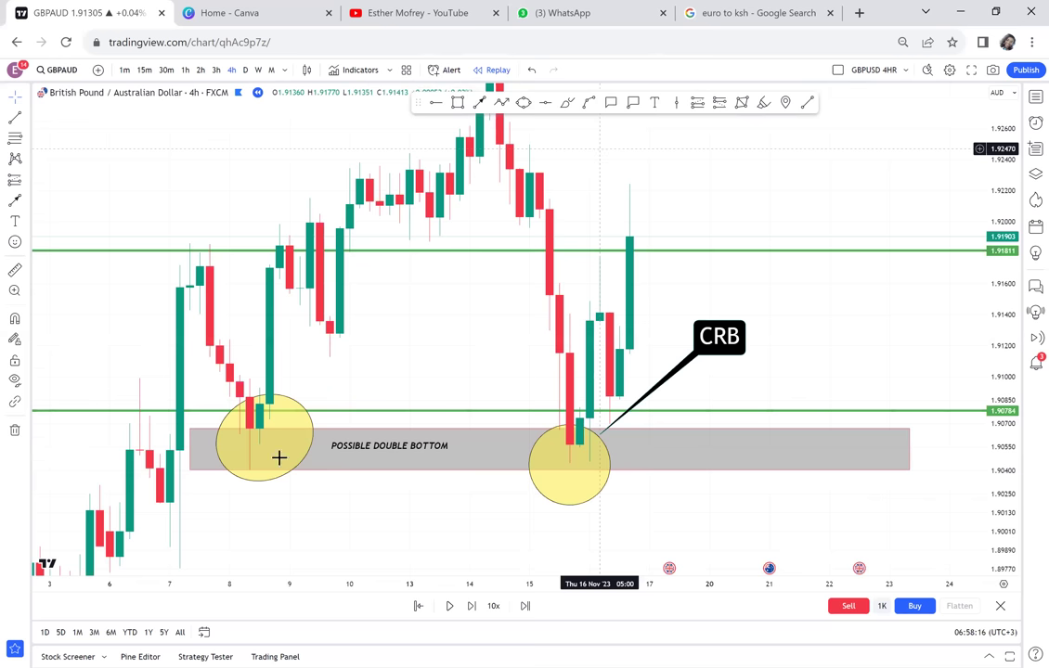
{"action": "left_click_drag", "start_coordinate": [706, 256], "coordinate": [682, 392]}
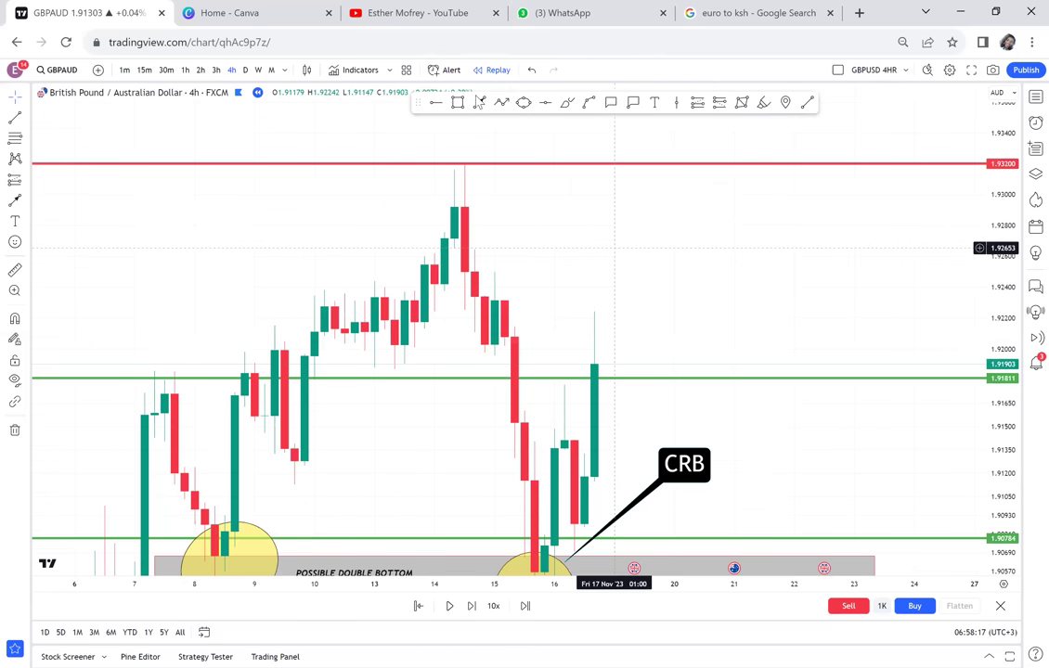
{"action": "key", "text": "alt+shift+r"}
{"action": "left_click", "coordinate": [466, 272]}
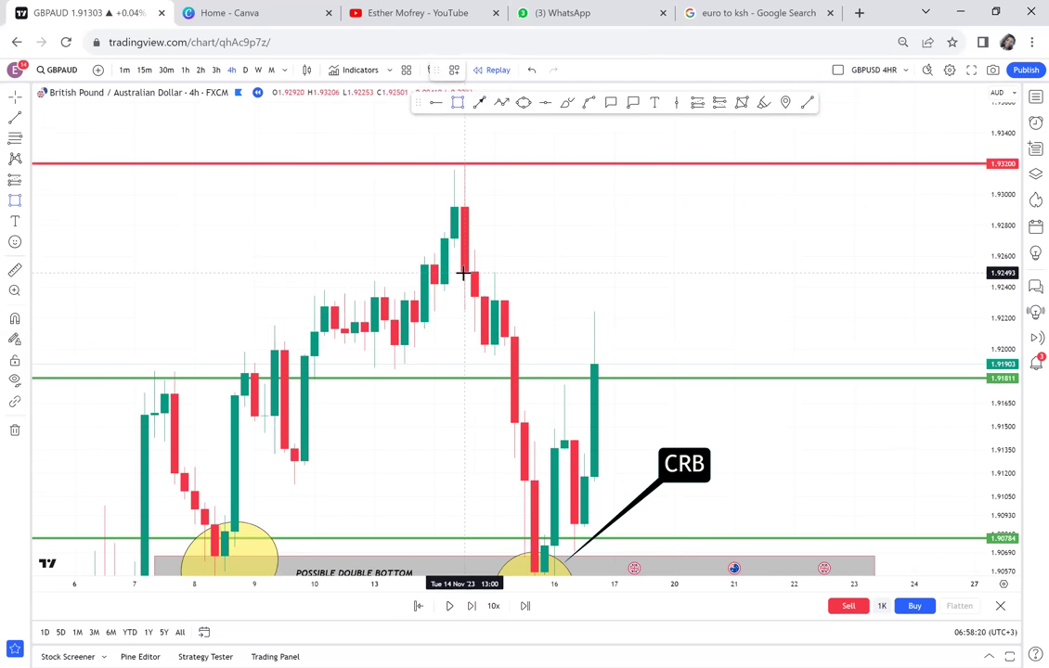
{"action": "left_click", "coordinate": [775, 292]}
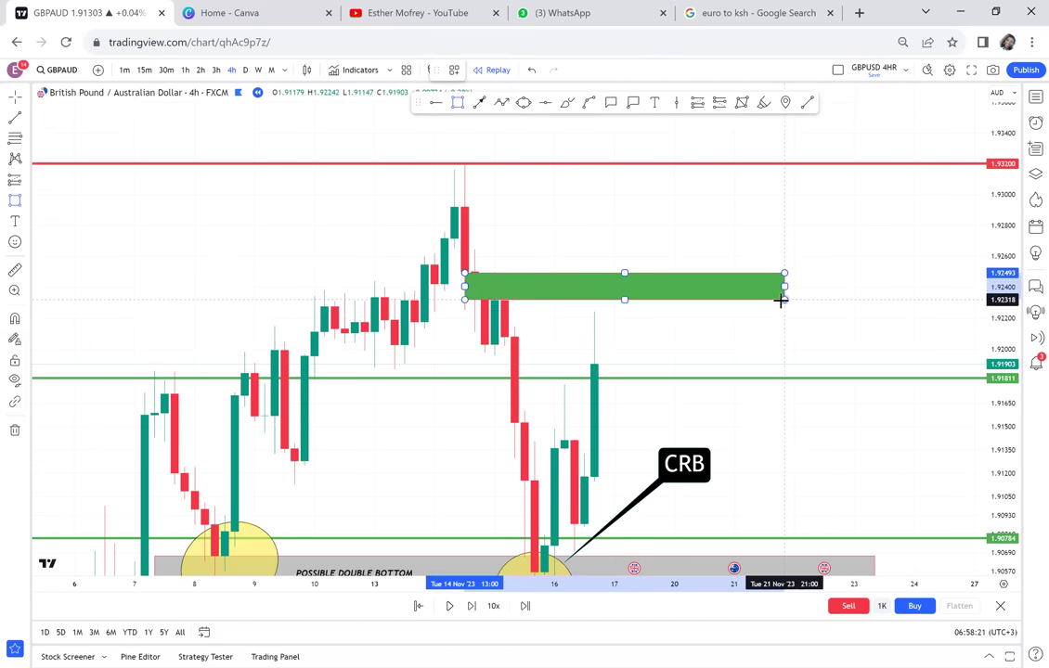
{"action": "left_click", "coordinate": [784, 300]}
{"action": "left_click", "coordinate": [498, 71]}
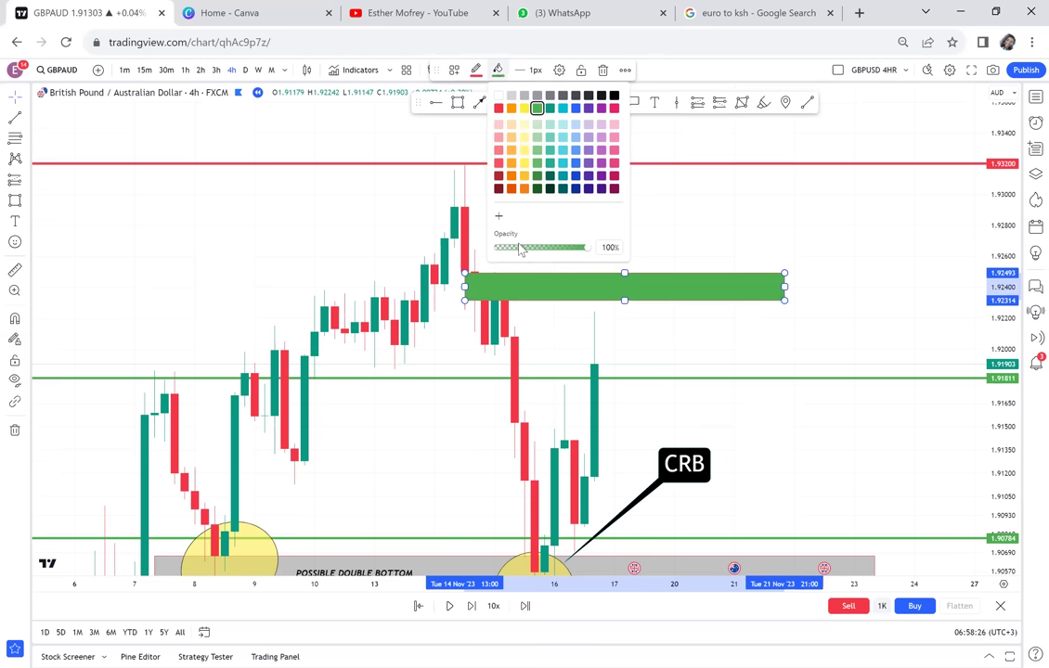
{"action": "left_click_drag", "start_coordinate": [586, 249], "coordinate": [522, 253]}
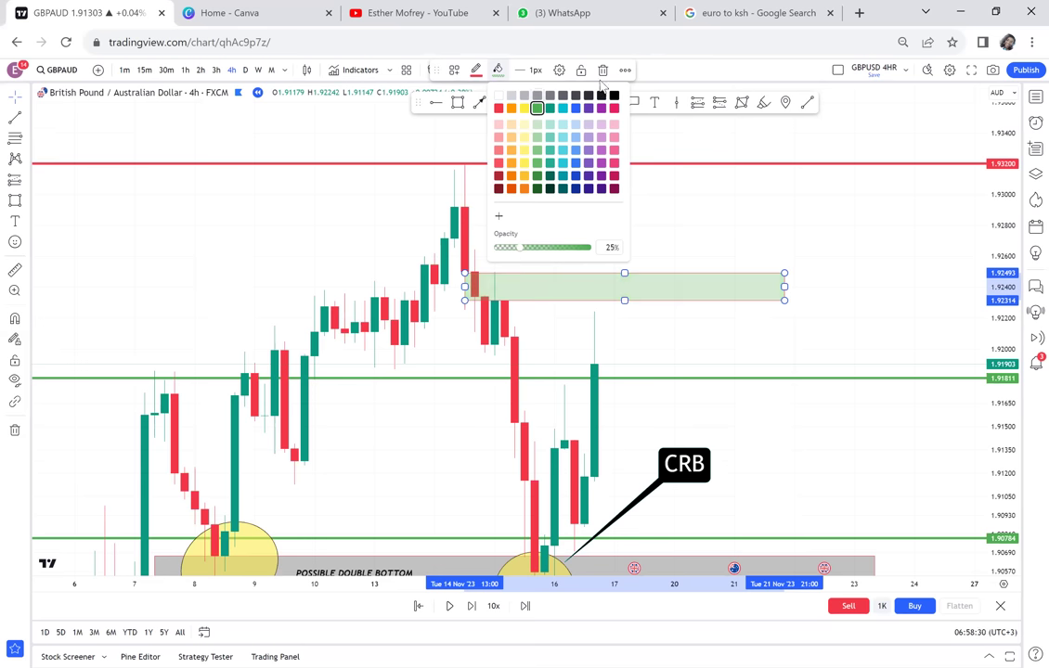
- Change the fill colour of the rectangle below the red 1.93200 line to grey
{"action": "left_click", "coordinate": [549, 94]}
{"action": "left_click", "coordinate": [716, 157]}
{"action": "mouse_move", "coordinate": [716, 157]}
{"action": "left_mouse_down"}
{"action": "mouse_move", "coordinate": [721, 66]}
{"action": "mouse_move", "coordinate": [734, 162]}
{"action": "left_mouse_up"}
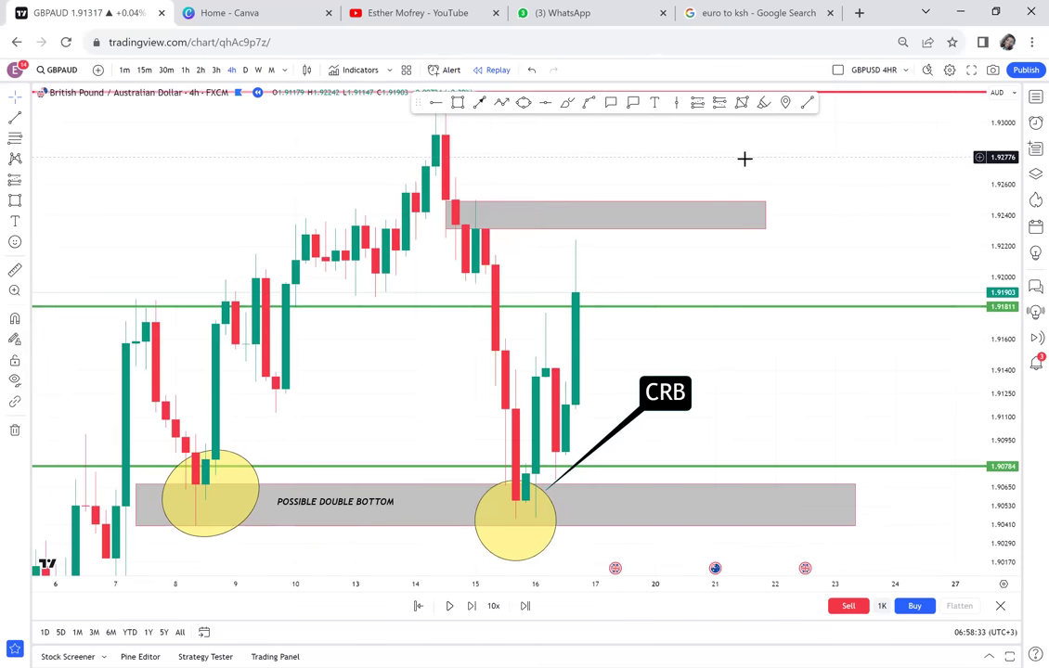
{"action": "scroll", "coordinate": [685, 260], "scroll_direction": "up", "scroll_amount": 1}
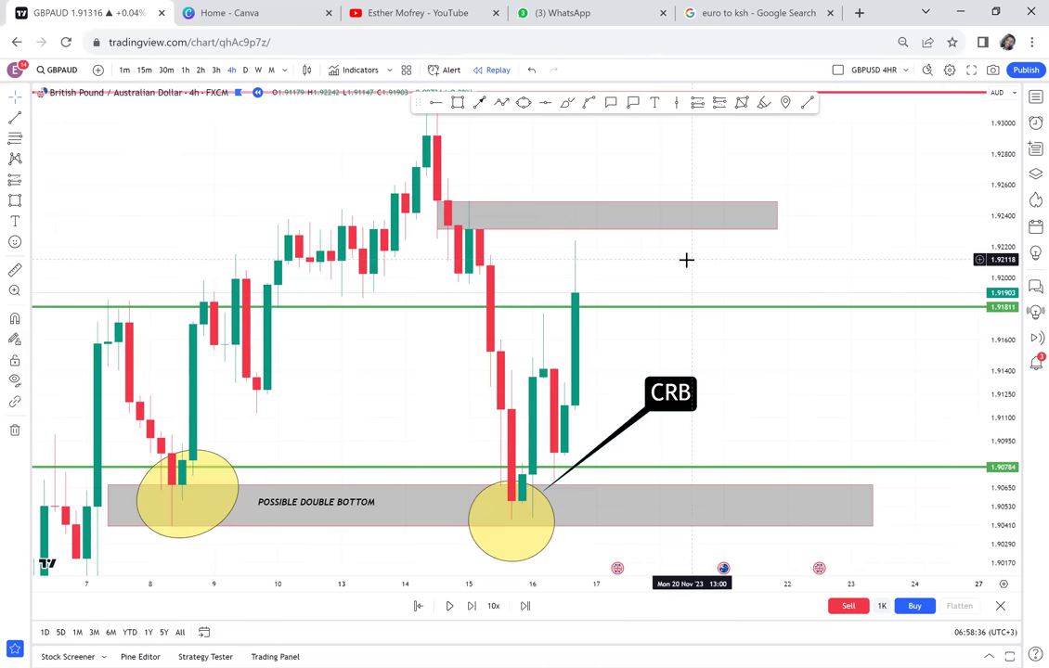
- Draw an ellipse around the candles at the start of the upper grey rectangle, spanning about 14 to 15 Nov
{"action": "left_click", "coordinate": [524, 103]}
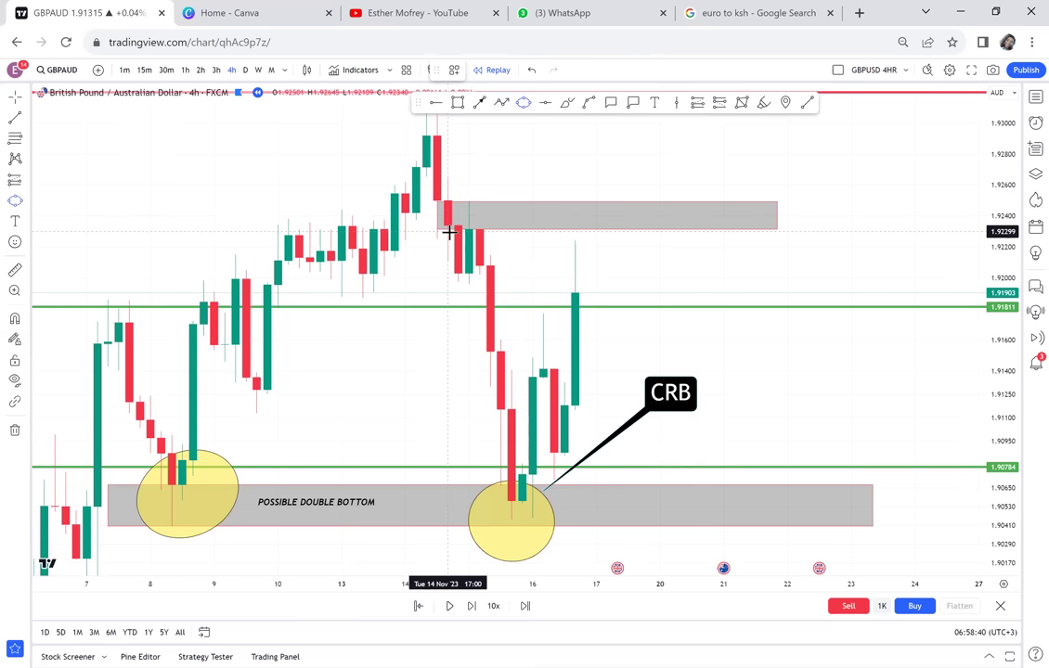
{"action": "left_click", "coordinate": [447, 230]}
{"action": "left_click", "coordinate": [500, 202]}
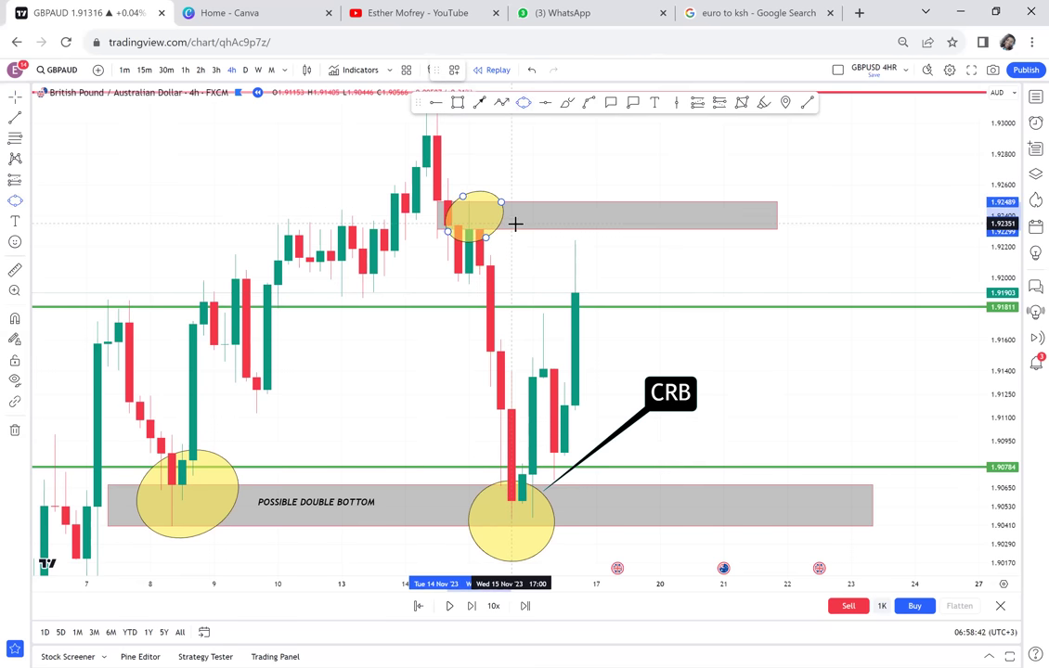
{"action": "left_click", "coordinate": [513, 220]}
{"action": "left_click", "coordinate": [546, 190]}
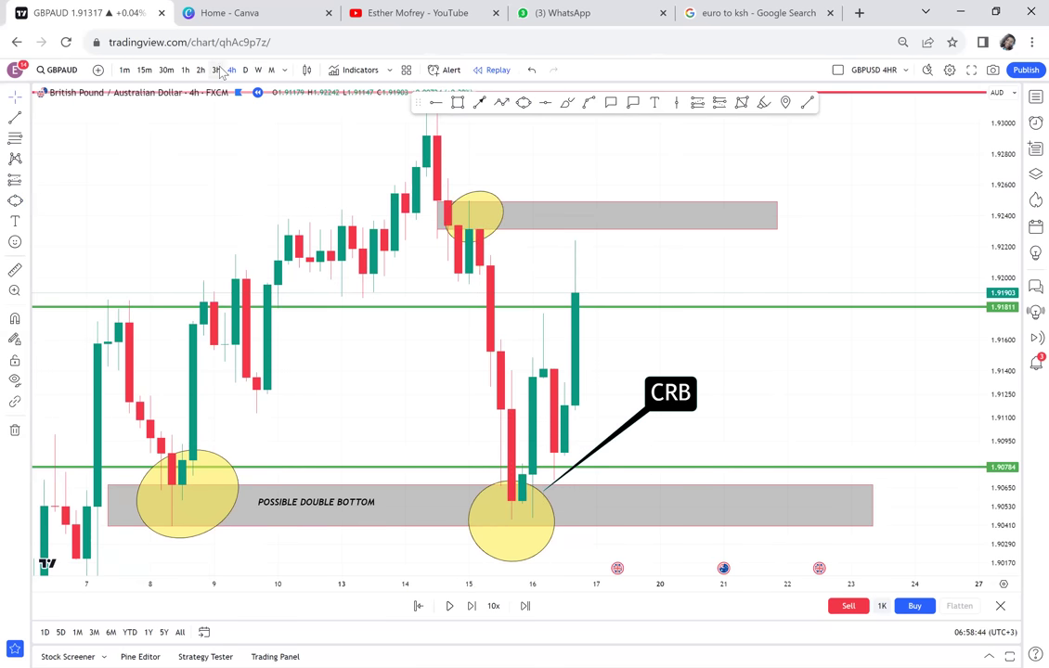
- Examine the price move towards the grey zone on the 3-hour and 2-hour timeframes, and return to the 4-hour chart
{"action": "left_click", "coordinate": [216, 70]}
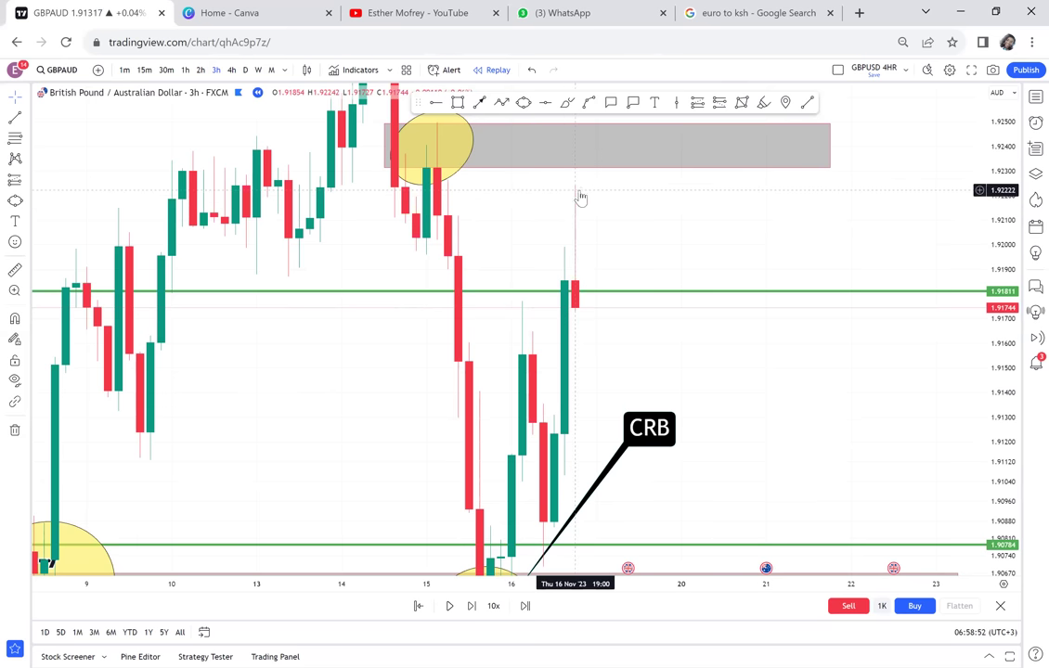
{"action": "left_click", "coordinate": [200, 70]}
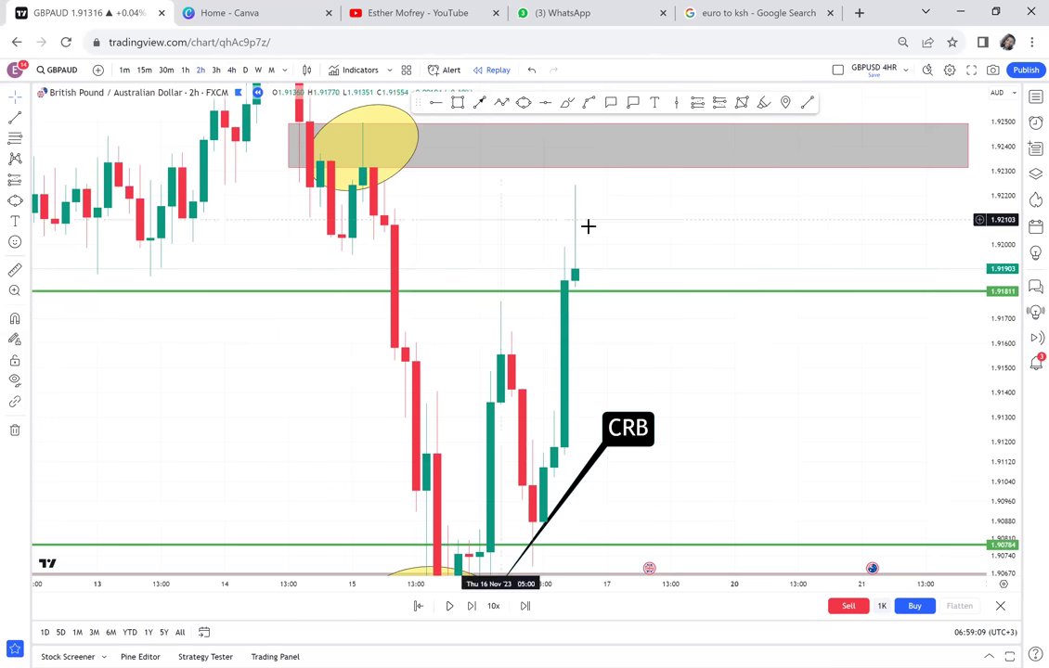
{"action": "left_click", "coordinate": [231, 70]}
- Draw an upward arrow from about 1.9198 to 1.9240 on 17 Nov, pointing into the upper grey zone
{"action": "left_click_drag", "start_coordinate": [674, 312], "coordinate": [631, 382]}
{"action": "left_click", "coordinate": [479, 103]}
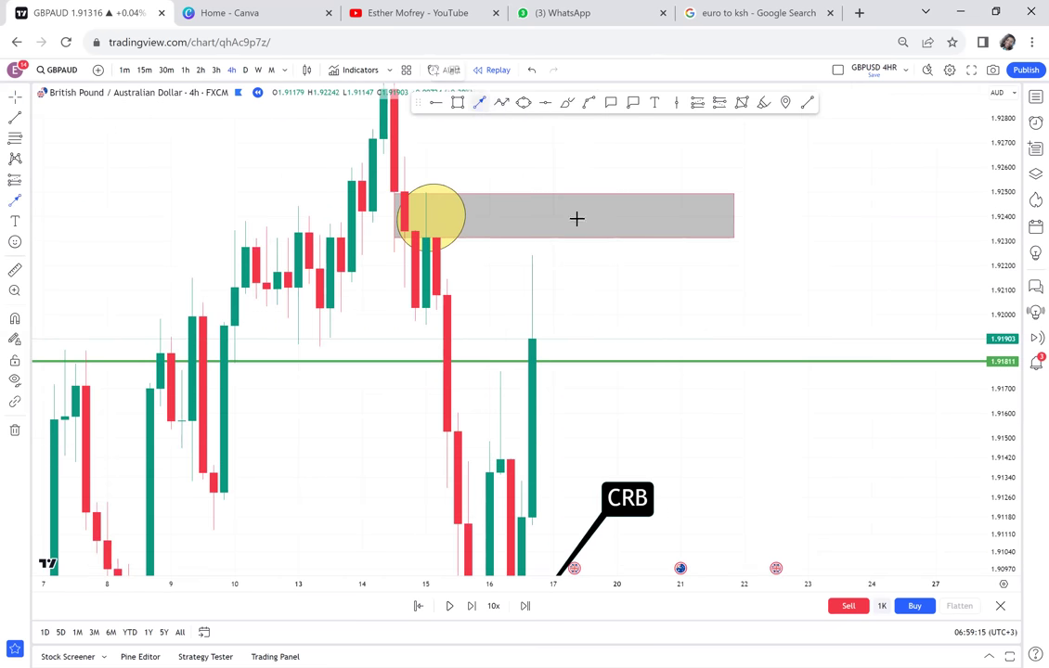
{"action": "left_click_drag", "start_coordinate": [574, 319], "coordinate": [596, 217]}
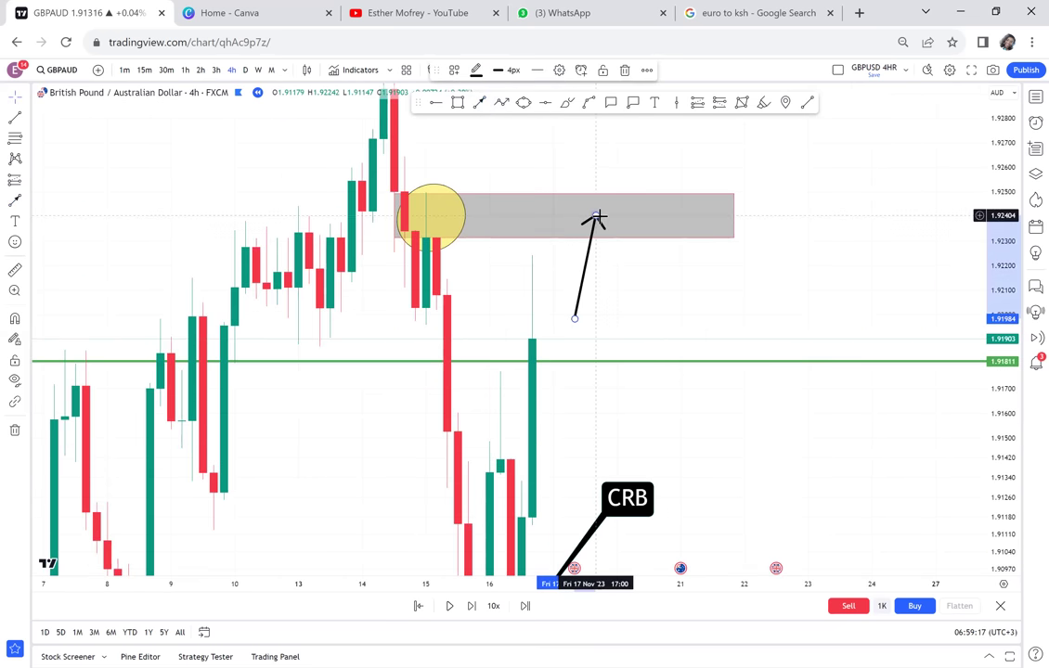
{"action": "left_click_drag", "start_coordinate": [868, 281], "coordinate": [899, 277]}
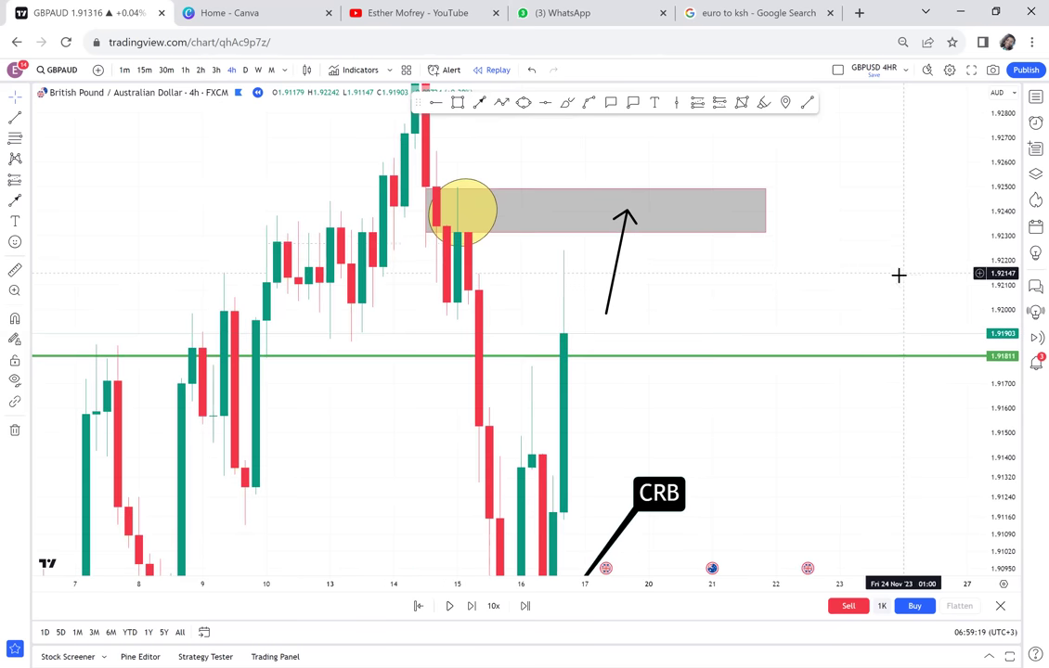
- Switch the GBPAUD chart to the 1-hour timeframe
{"action": "left_click", "coordinate": [201, 71]}
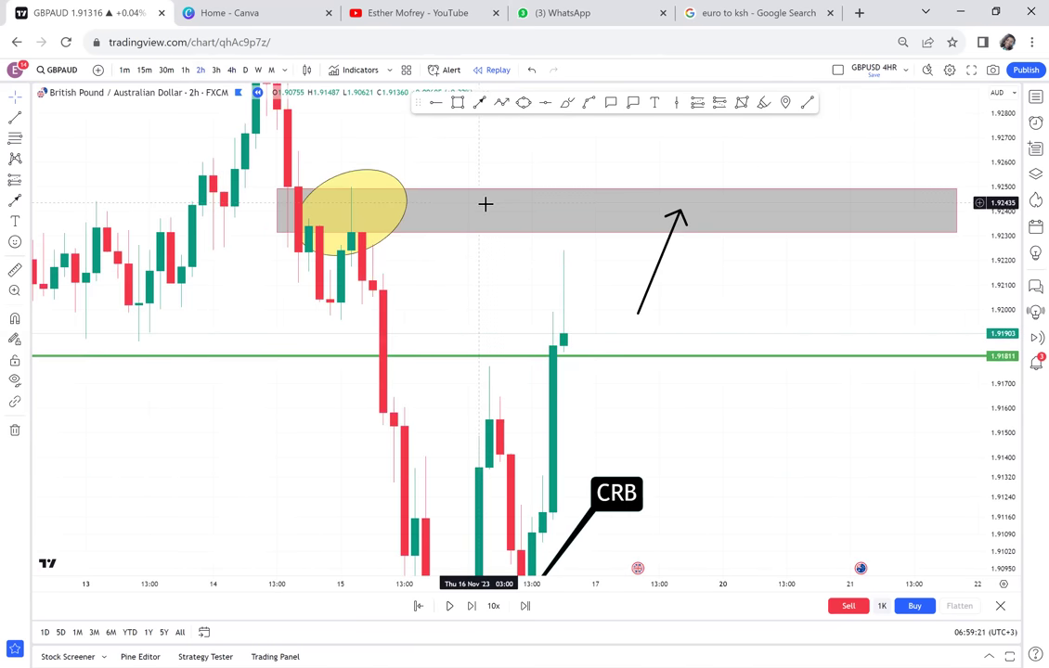
{"action": "left_click", "coordinate": [187, 70]}
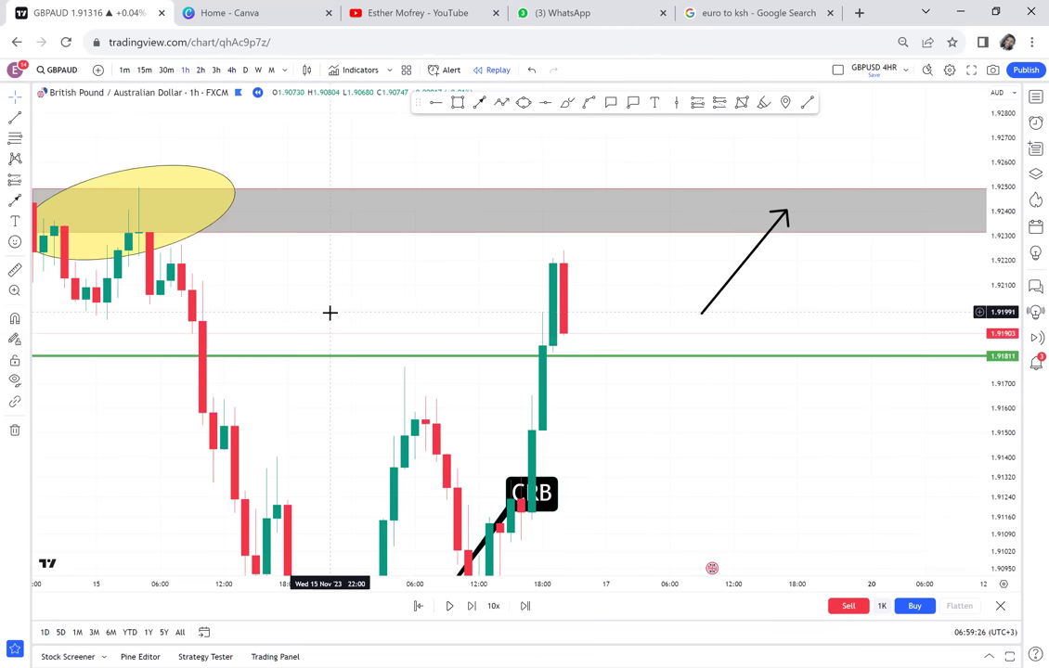
{"action": "scroll", "coordinate": [463, 311], "scroll_direction": "left", "scroll_amount": 5}
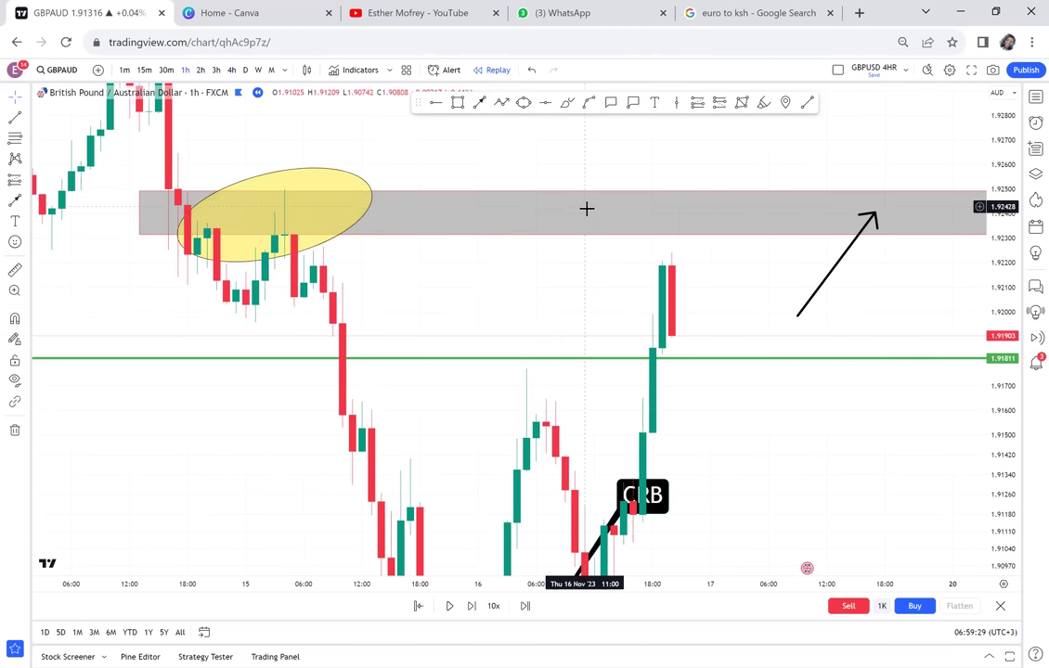
- Delete the upper grey rectangle and the yellow ellipse over its first candles
{"action": "left_click", "coordinate": [366, 241]}
{"action": "key", "text": "Delete"}
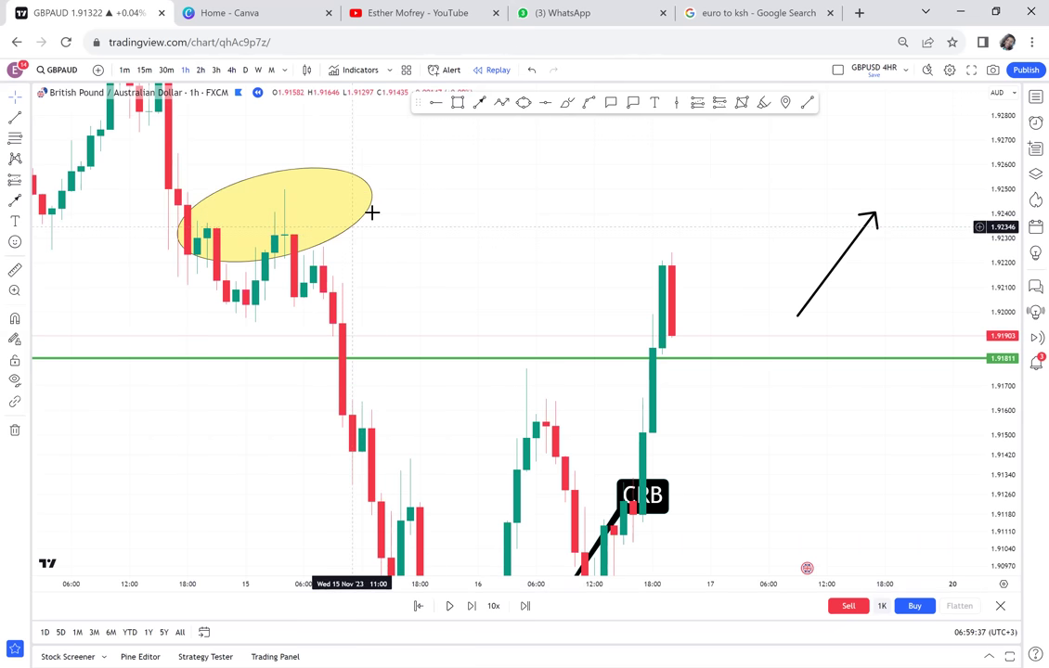
{"action": "left_click", "coordinate": [368, 211]}
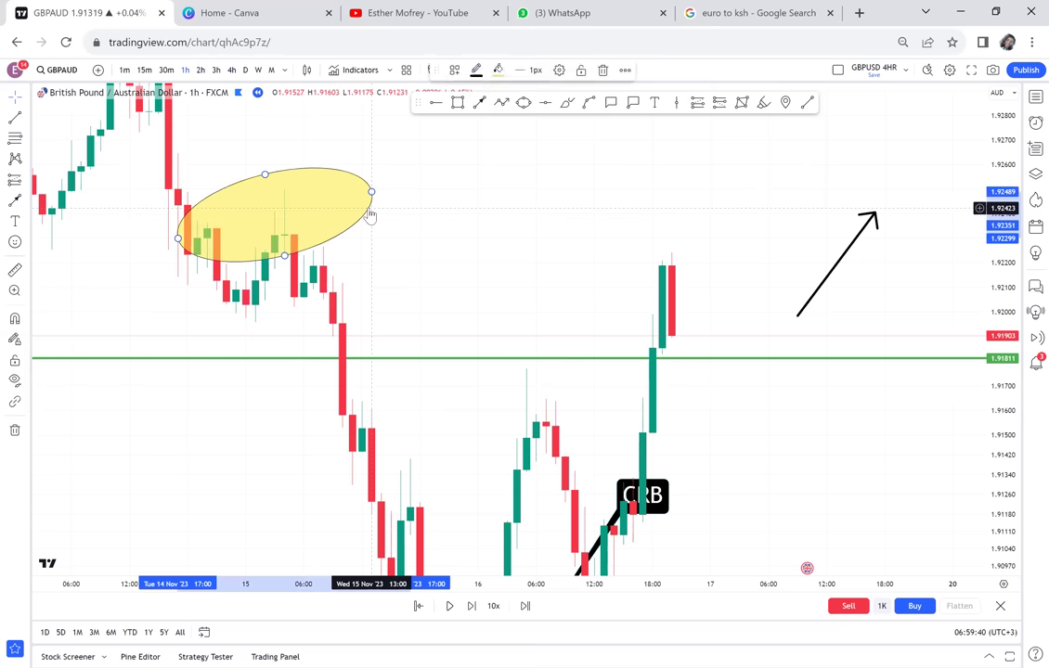
{"action": "key", "text": "Delete"}
- Draw a rectangle from 15 Nov 01:00 to 17 Nov 22:00 between 1.92264 and 1.92185, and delete the black arrow
{"action": "left_click", "coordinate": [457, 104]}
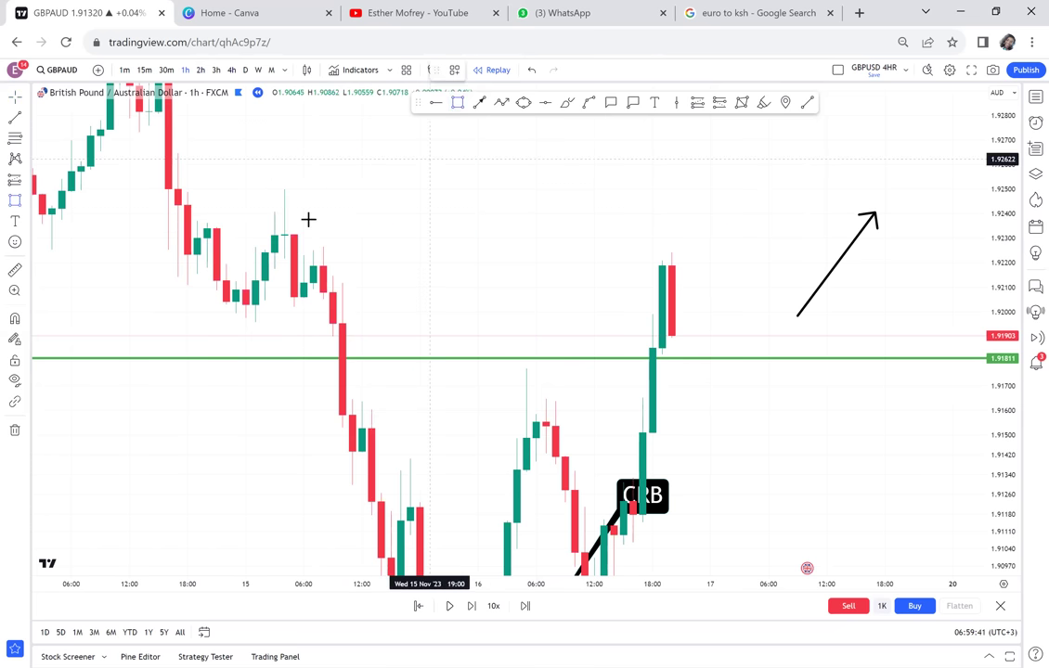
{"action": "left_click", "coordinate": [257, 247]}
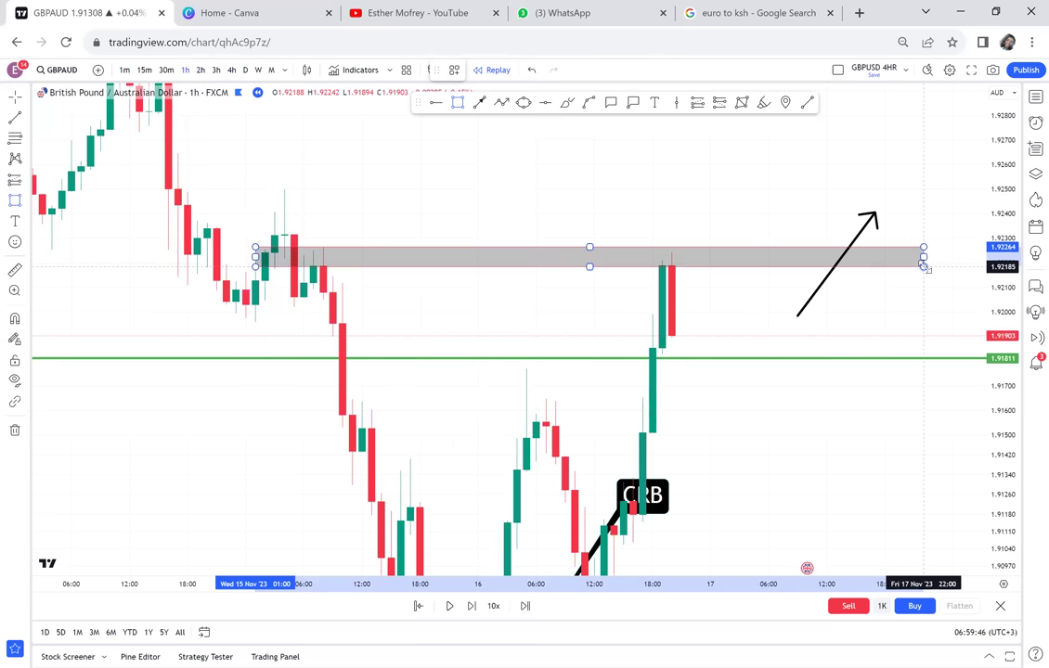
{"action": "left_click", "coordinate": [923, 267]}
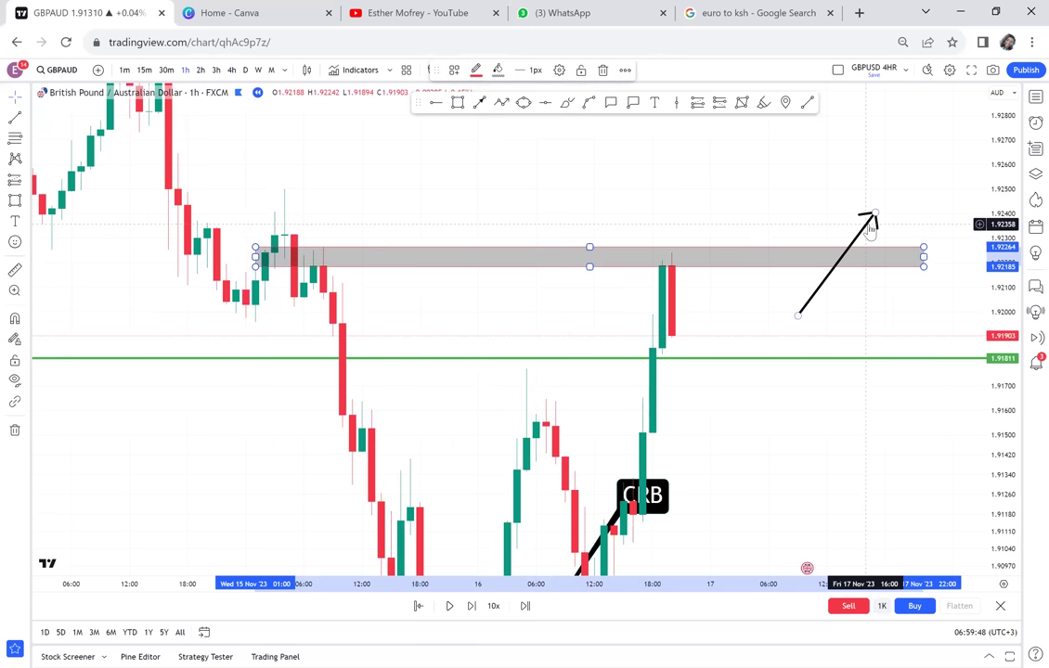
{"action": "left_click", "coordinate": [868, 224]}
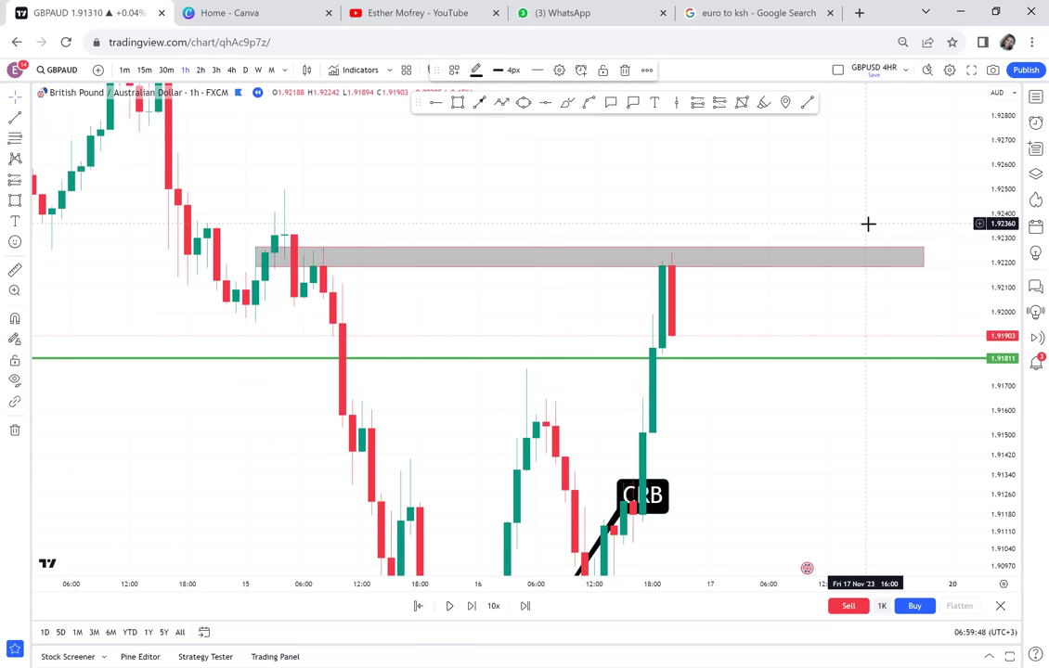
- Draw an ellipse around each of the two peaks inside the new rectangle, on 15 and 16 Nov
{"action": "left_click", "coordinate": [523, 102]}
{"action": "left_click", "coordinate": [293, 268]}
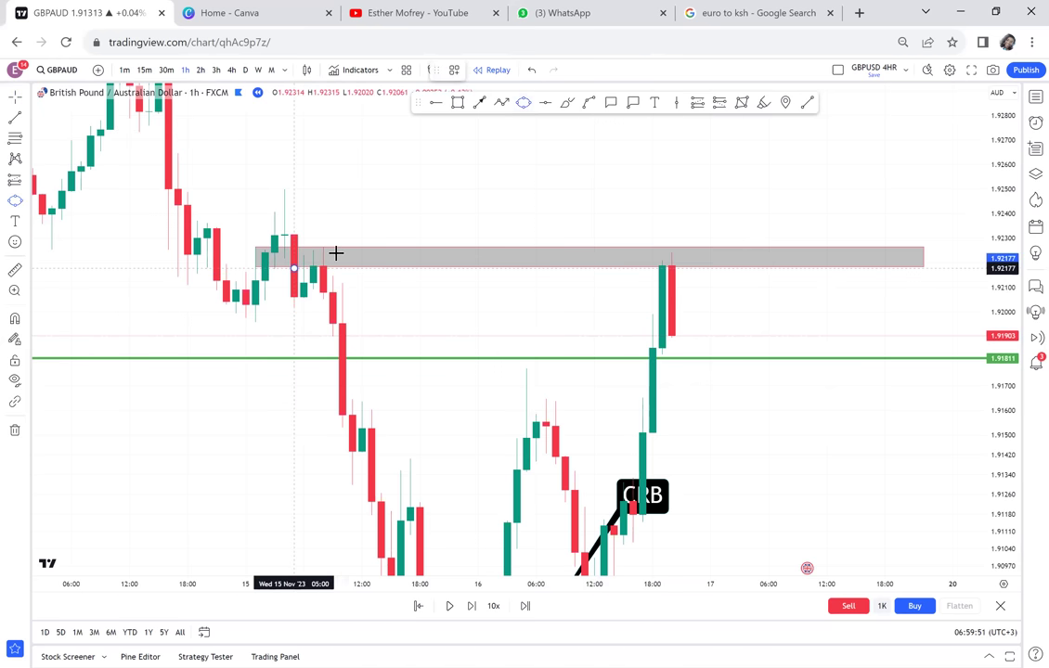
{"action": "left_click", "coordinate": [343, 251]}
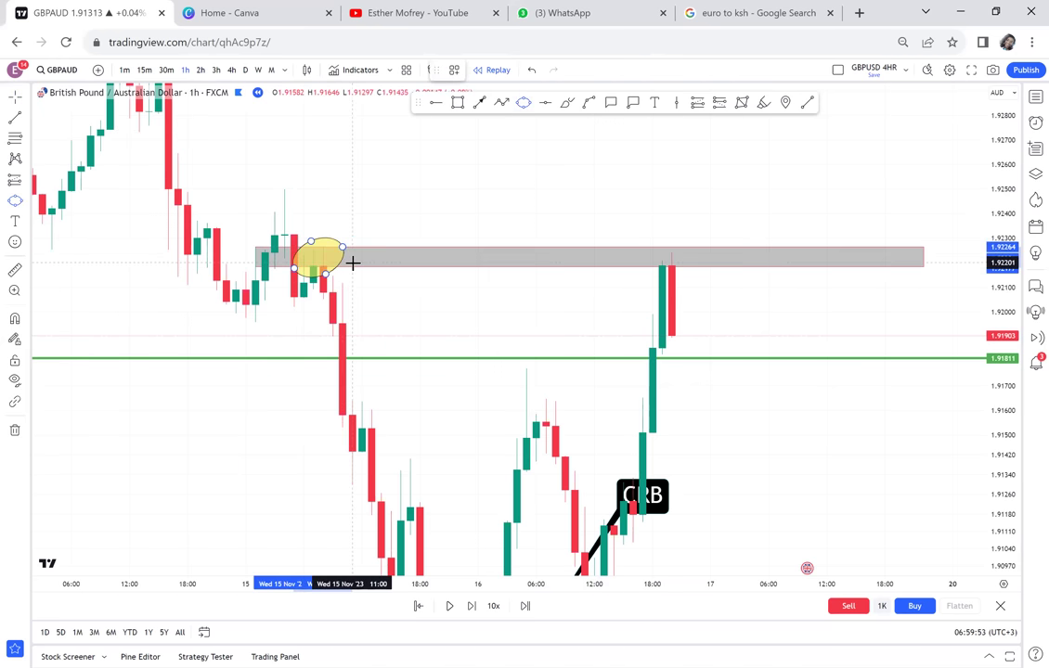
{"action": "left_click", "coordinate": [525, 104]}
{"action": "left_click", "coordinate": [652, 264]}
{"action": "left_click", "coordinate": [695, 249]}
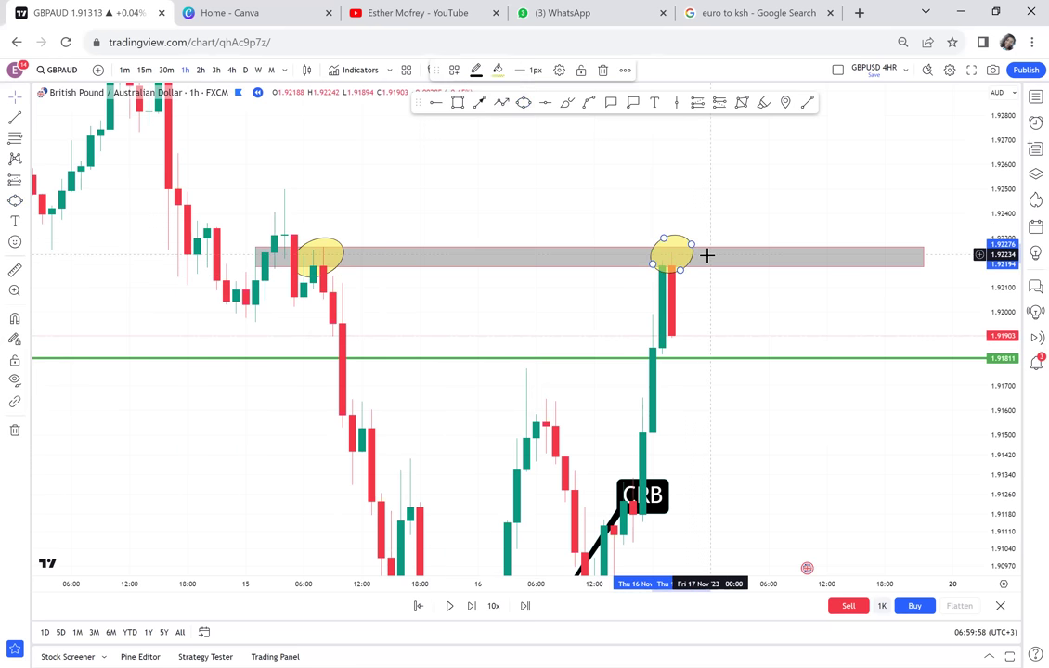
- Delete the CRB callout, the large yellow ellipse and the grey double-bottom rectangle around the lows
{"action": "left_click_drag", "start_coordinate": [769, 195], "coordinate": [782, 170]}
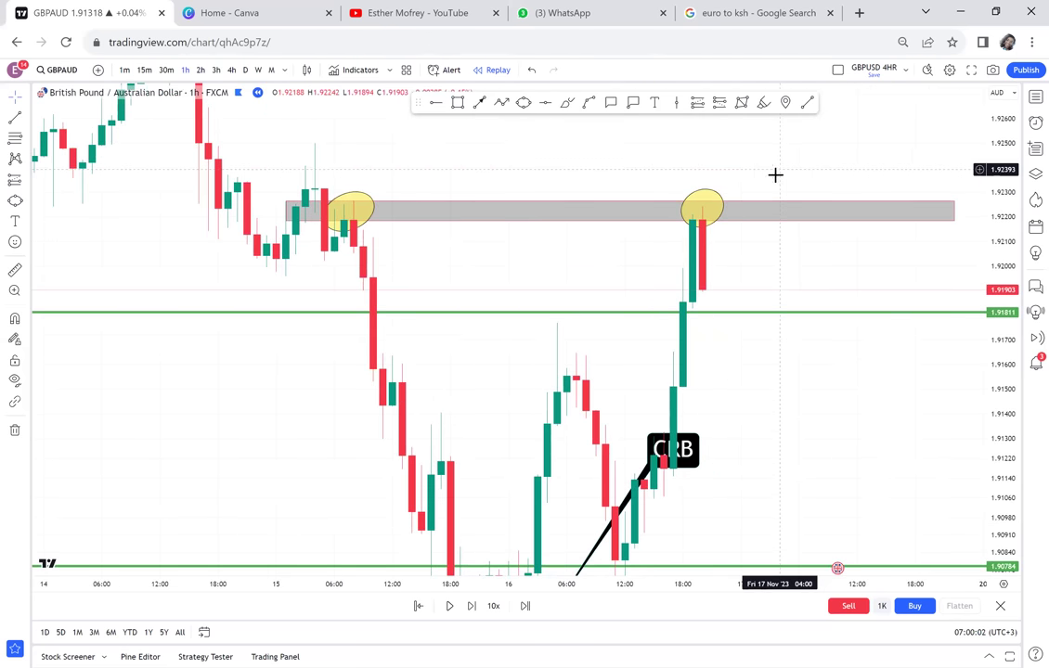
{"action": "left_click_drag", "start_coordinate": [638, 154], "coordinate": [669, 28]}
{"action": "key", "text": "Delete"}
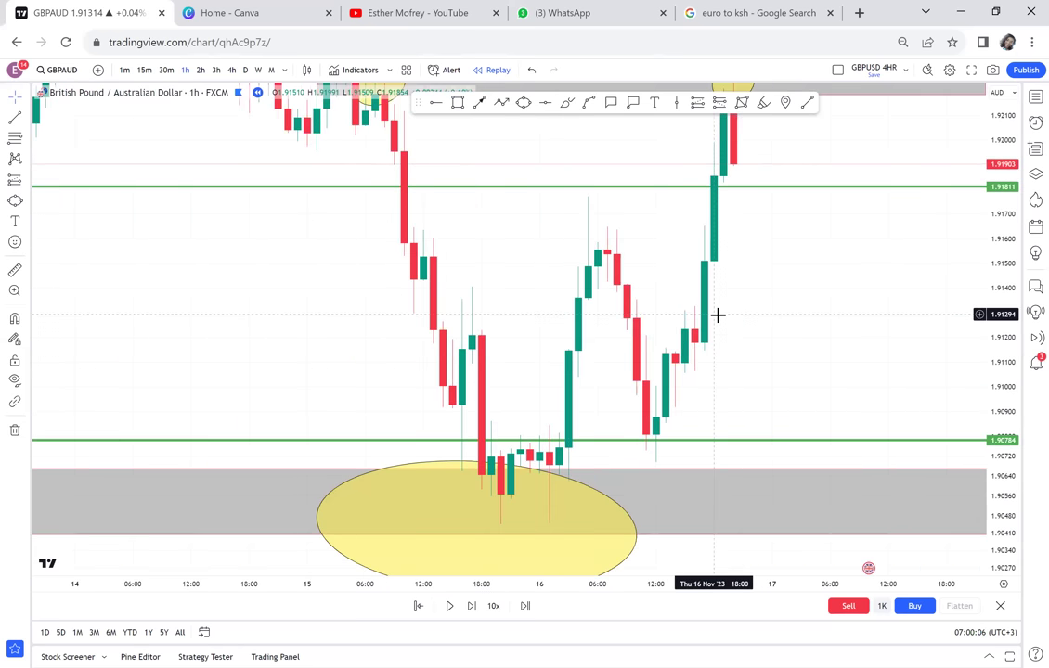
{"action": "left_click", "coordinate": [551, 481]}
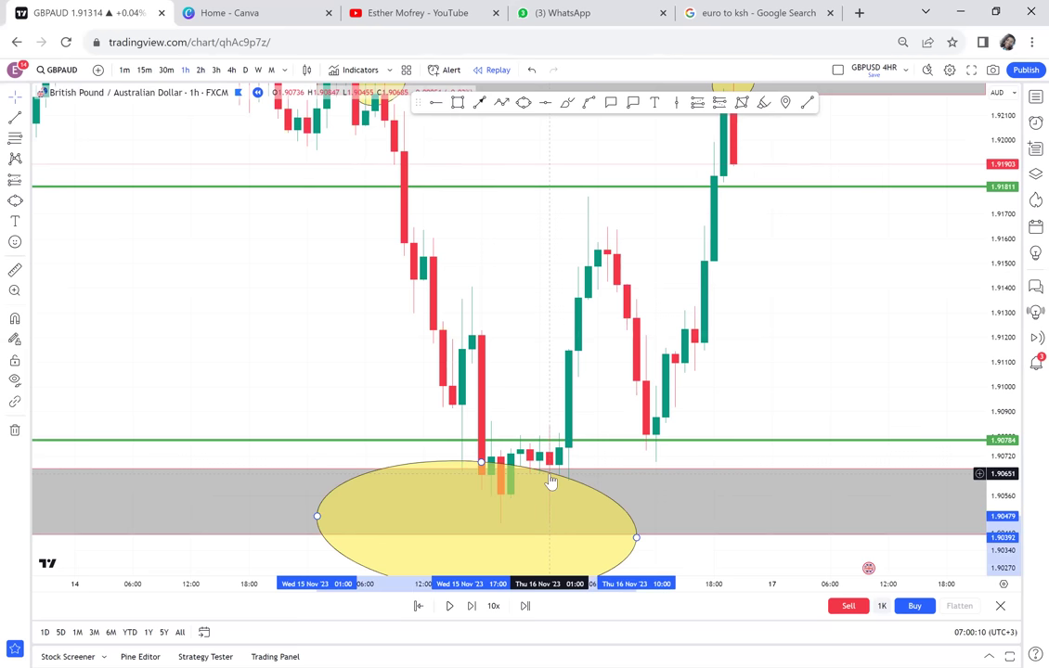
{"action": "key", "text": "Delete"}
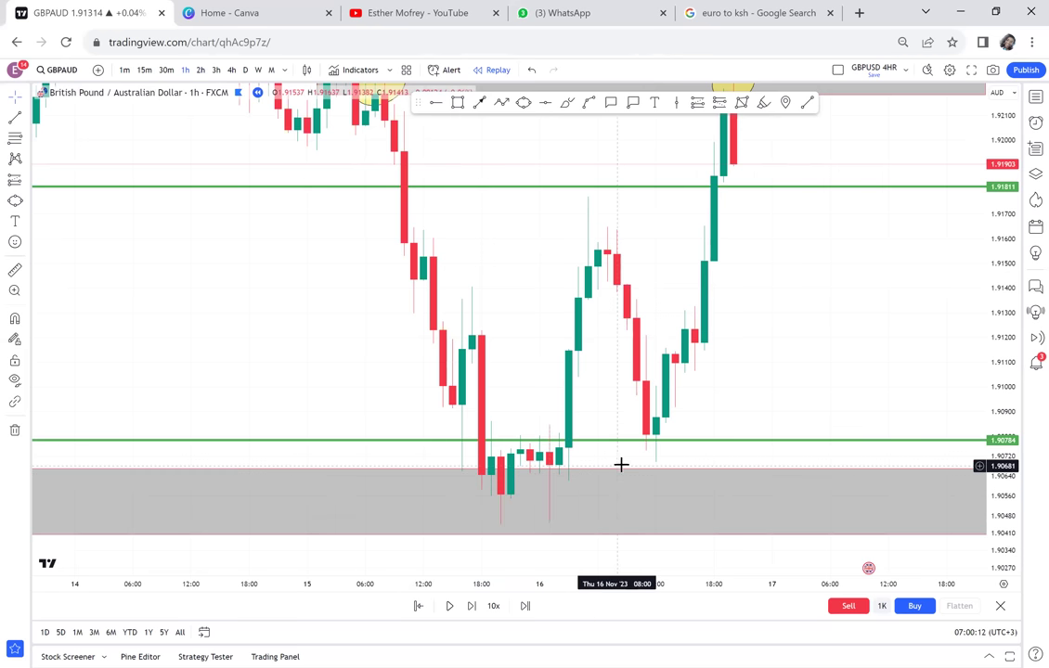
{"action": "key", "text": "Delete"}
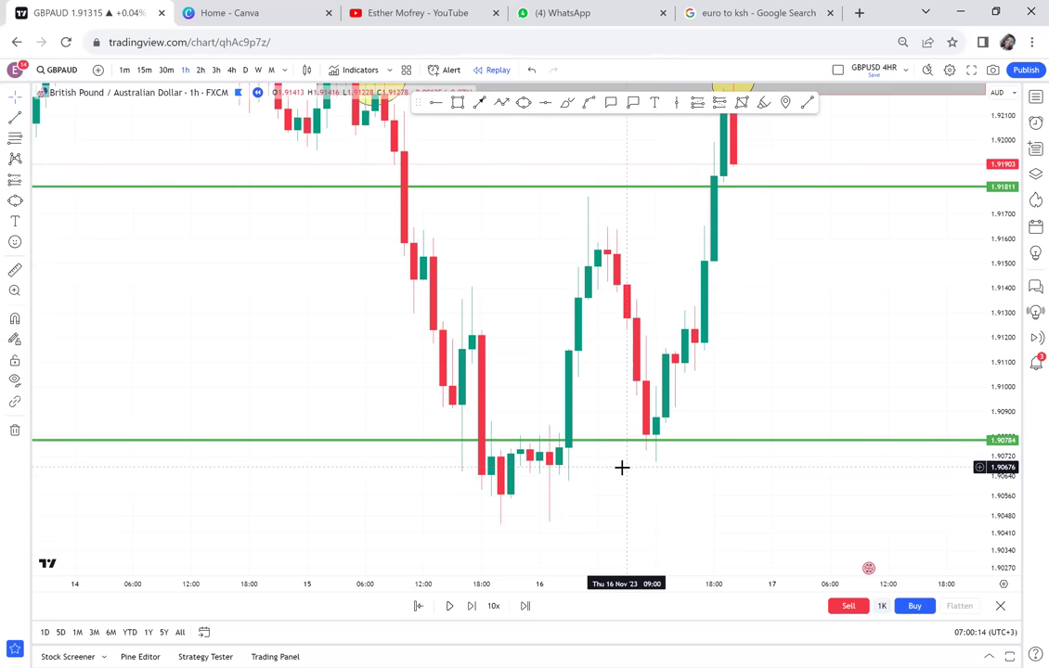
- Move the lower green horizontal line down to 1.90440 beneath the lows, and delete the green line at 1.91811
{"action": "left_click_drag", "start_coordinate": [620, 441], "coordinate": [539, 525]}
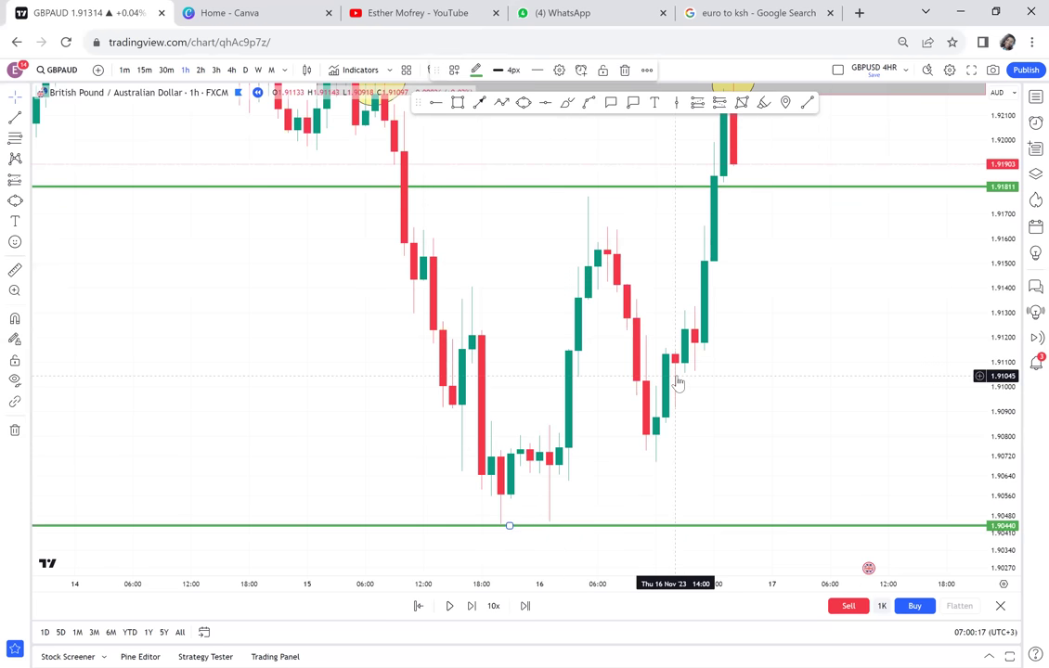
{"action": "scroll", "coordinate": [677, 382], "scroll_direction": "down", "scroll_amount": 1}
{"action": "scroll", "coordinate": [928, 242], "scroll_direction": "down", "scroll_amount": 1}
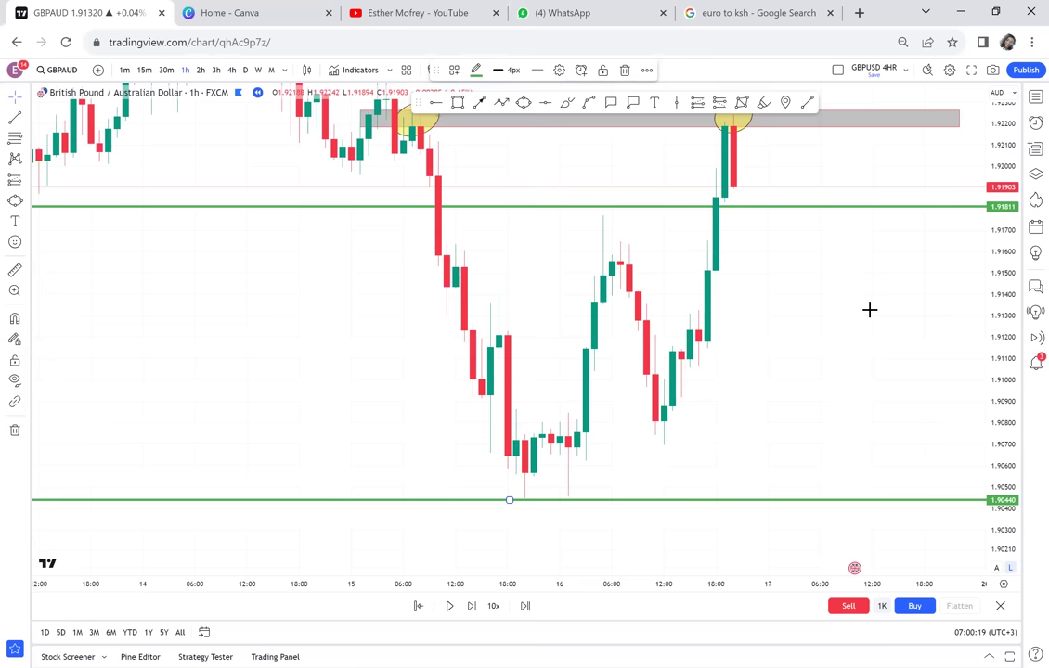
{"action": "left_click_drag", "start_coordinate": [787, 331], "coordinate": [697, 347]}
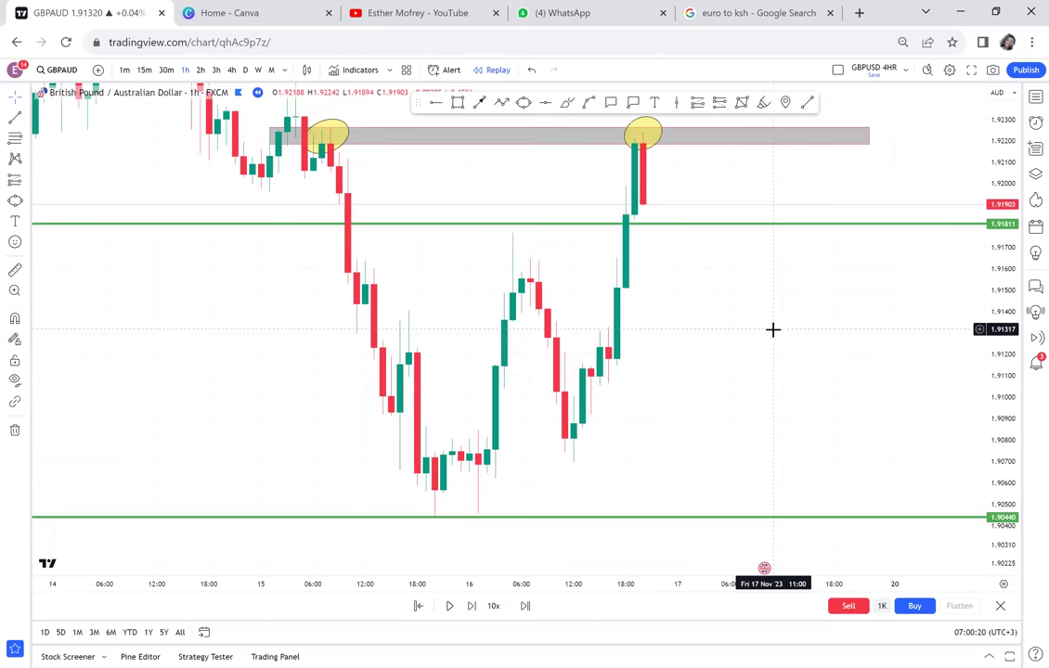
{"action": "left_click", "coordinate": [565, 232]}
{"action": "key", "text": "Delete"}
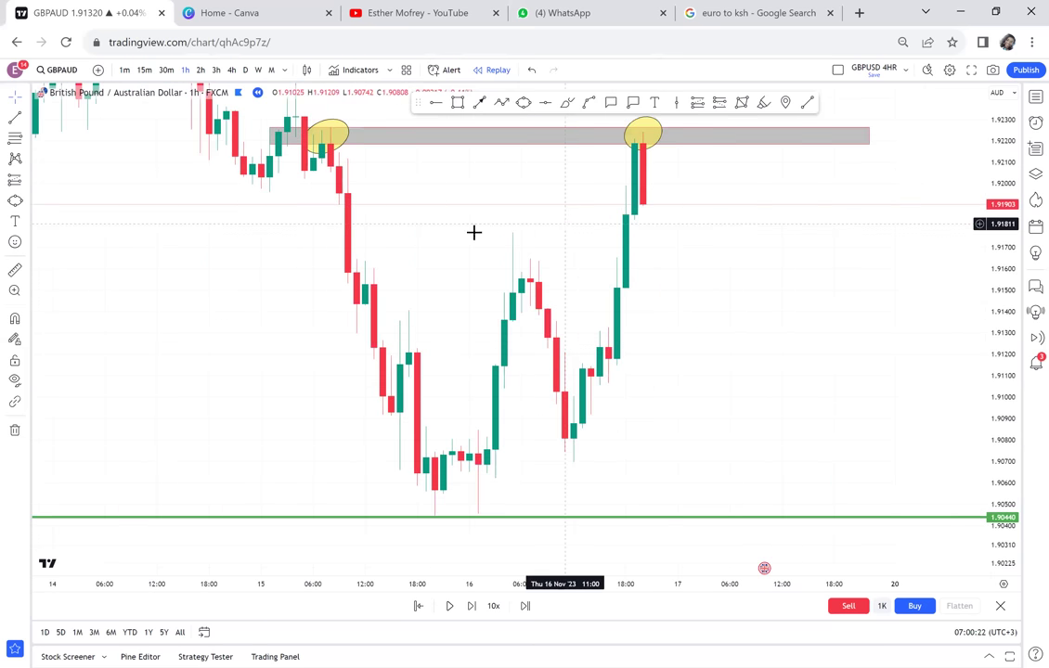
- Measure from the top of the grey zone down to the green line and place a horizontal line at the midpoint, 1.91355
{"action": "left_click", "coordinate": [15, 269]}
{"action": "left_click", "coordinate": [322, 127]}
{"action": "left_click", "coordinate": [470, 225]}
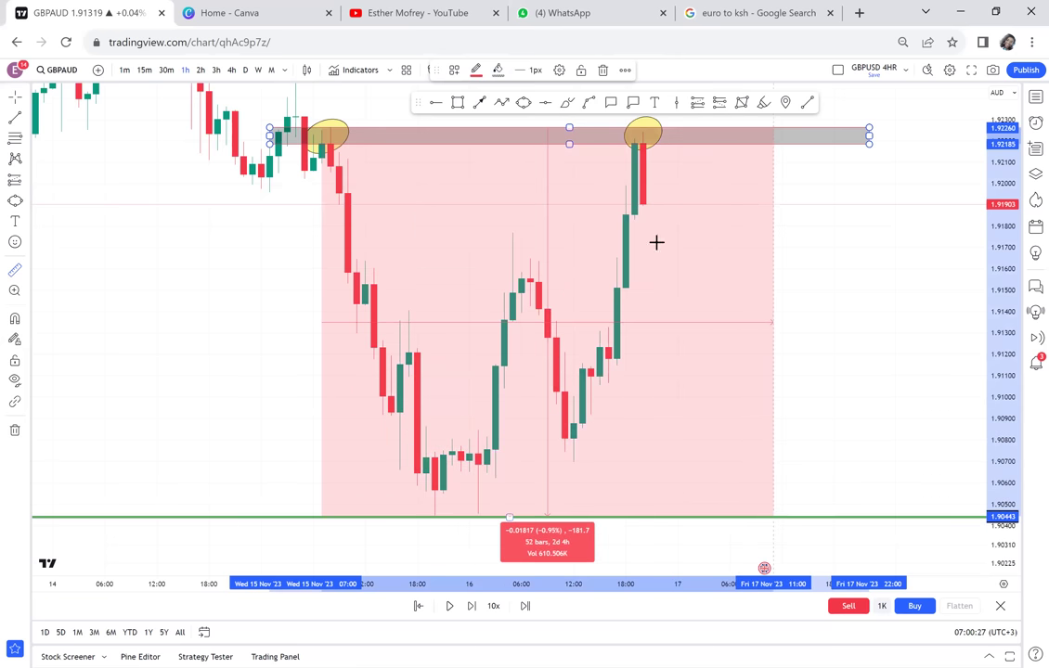
{"action": "left_click", "coordinate": [545, 102]}
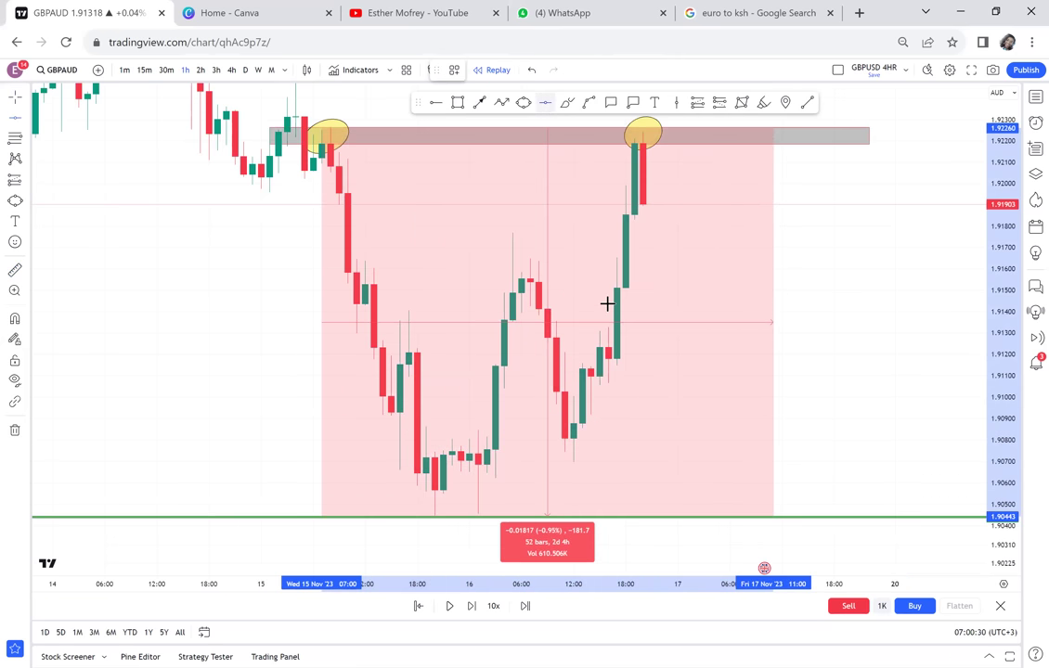
{"action": "left_click", "coordinate": [657, 322]}
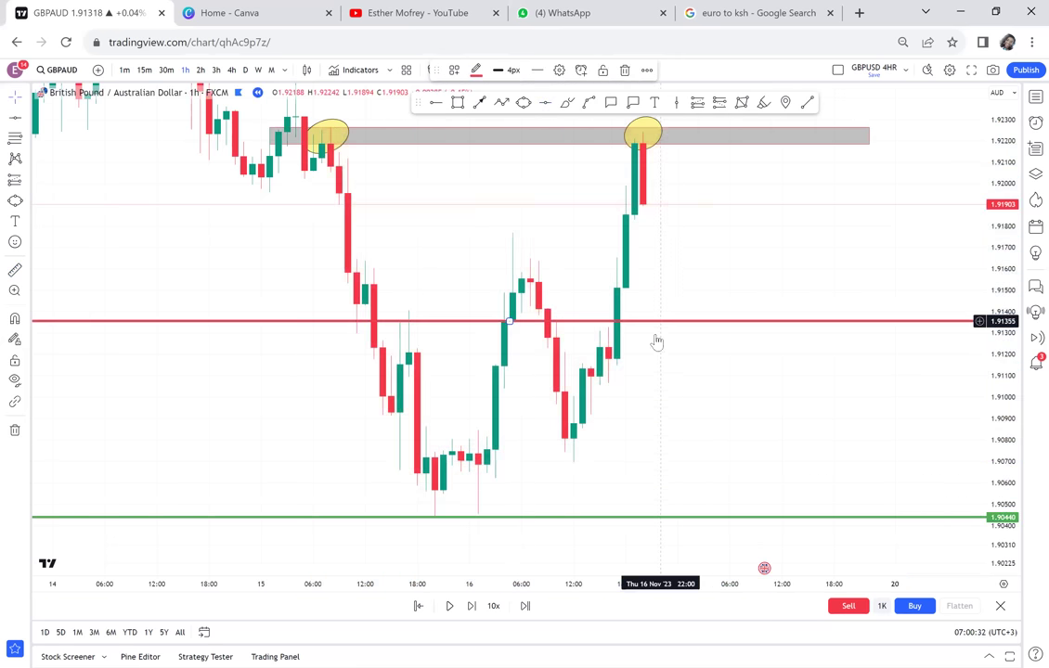
- Recolour the horizontal line at 1.90440 red and the midpoint line at 1.91355 green
{"action": "left_click", "coordinate": [477, 74]}
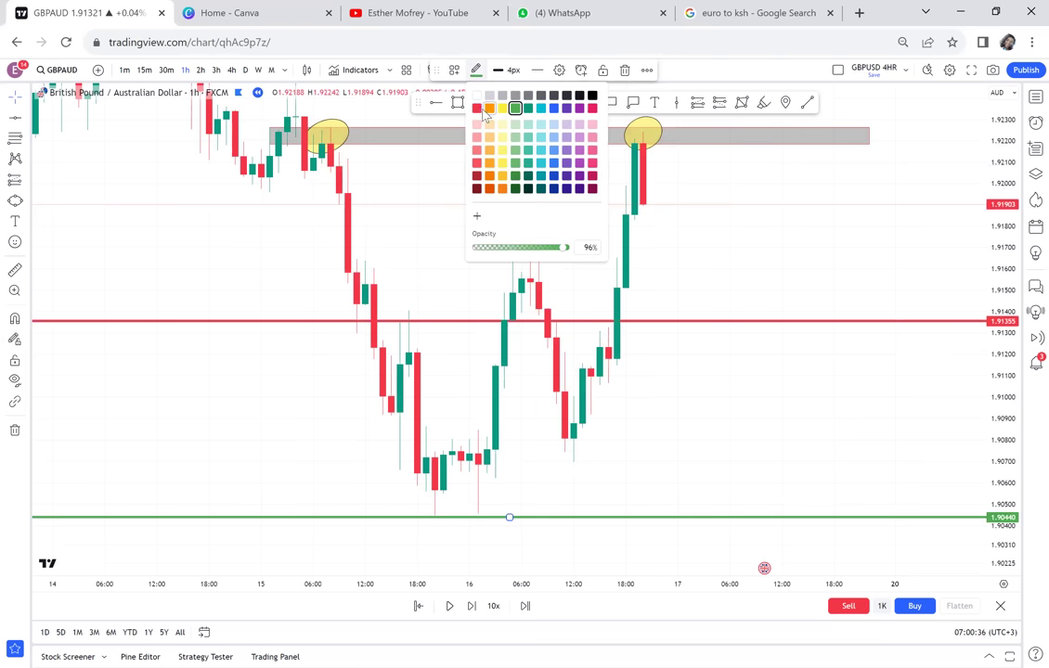
{"action": "left_click", "coordinate": [477, 109]}
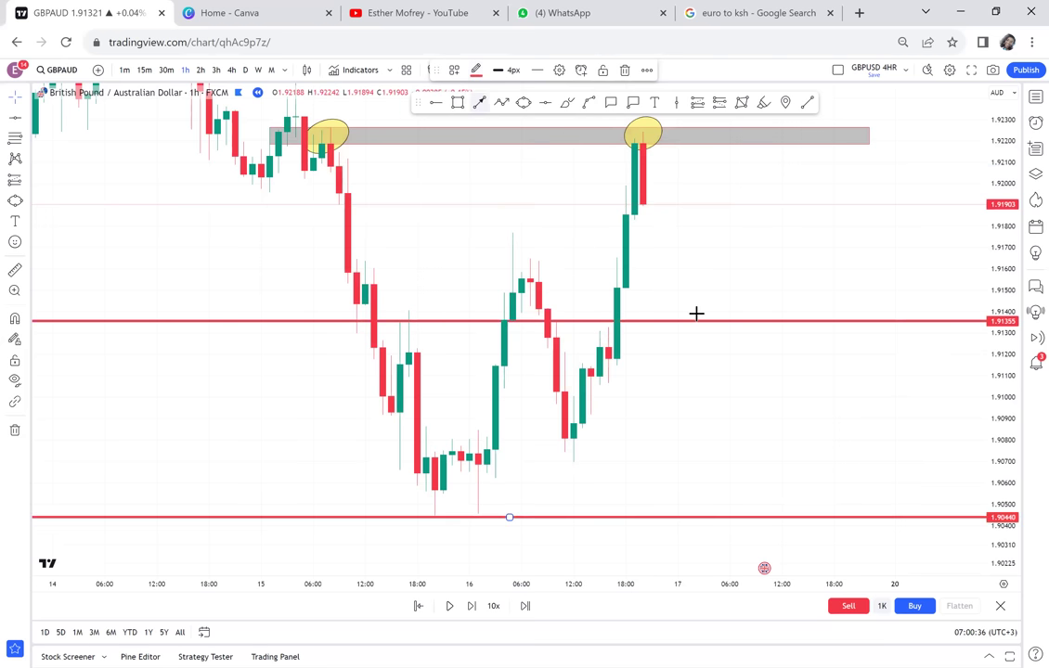
{"action": "left_click", "coordinate": [688, 327]}
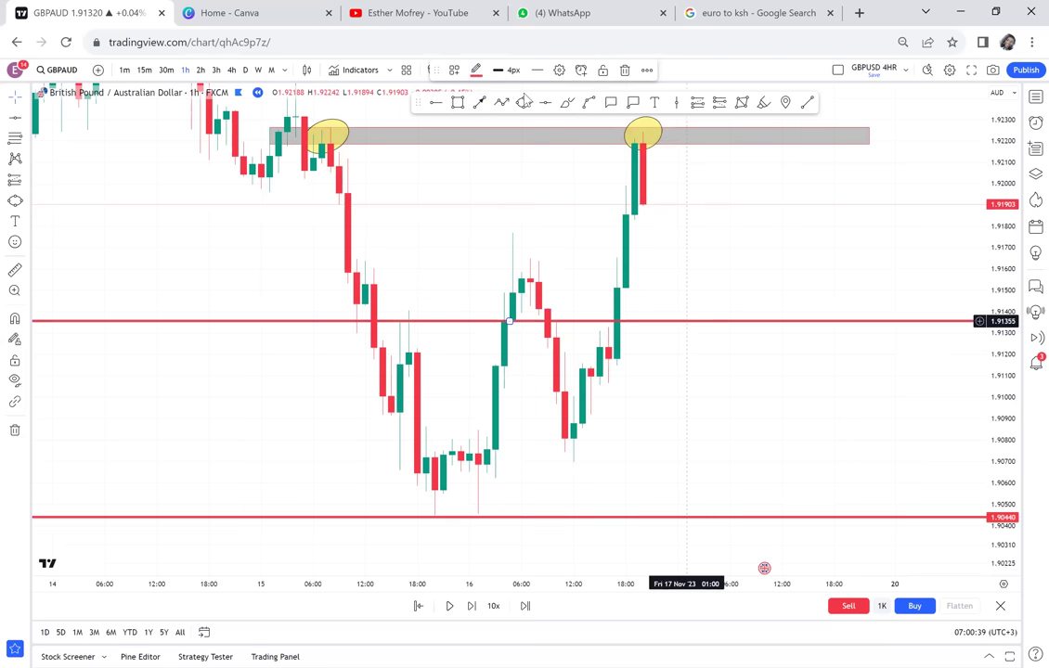
{"action": "left_click", "coordinate": [475, 73]}
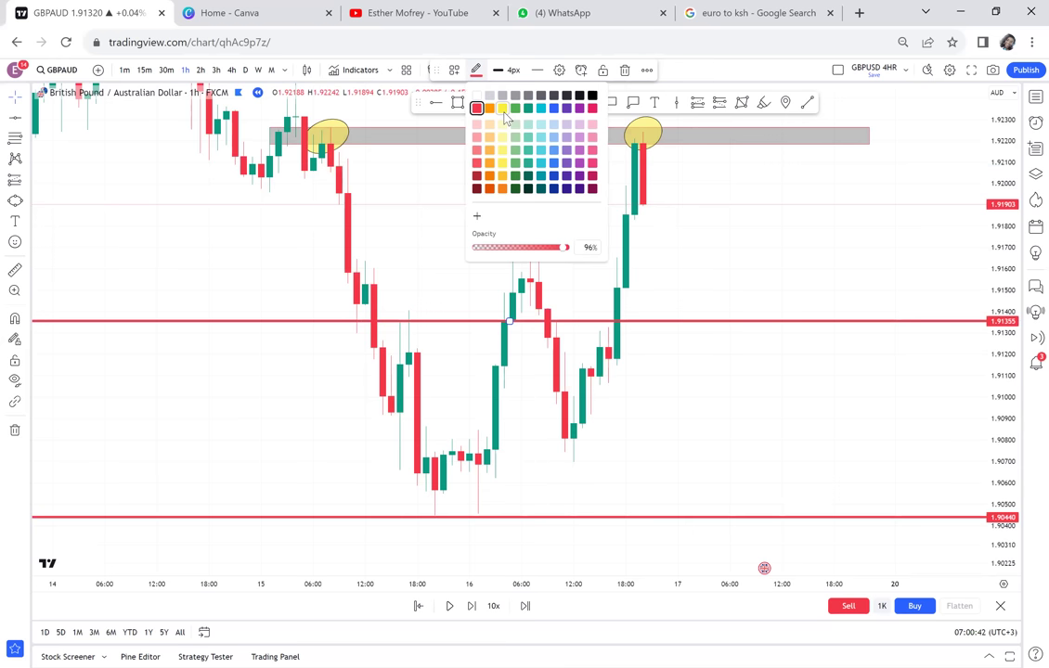
{"action": "left_click", "coordinate": [515, 109]}
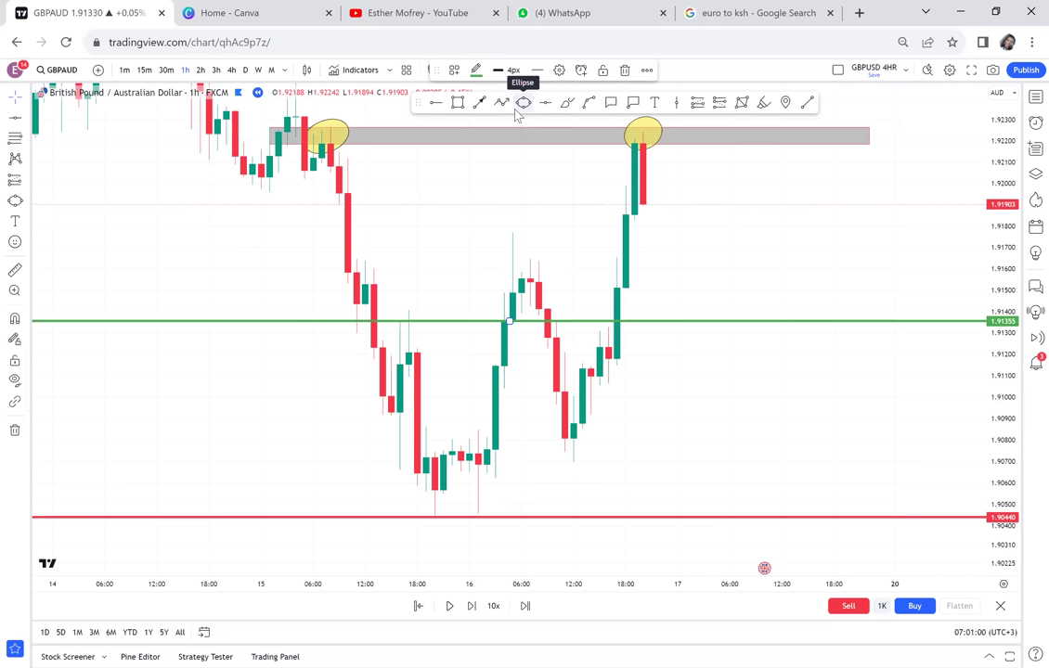
- Draw an ellipse around the 16 Nov pullback peak where price crosses the green midpoint line
{"action": "left_click", "coordinate": [523, 103]}
{"action": "left_click", "coordinate": [496, 331]}
{"action": "left_click", "coordinate": [572, 289]}
{"action": "left_click", "coordinate": [579, 325]}
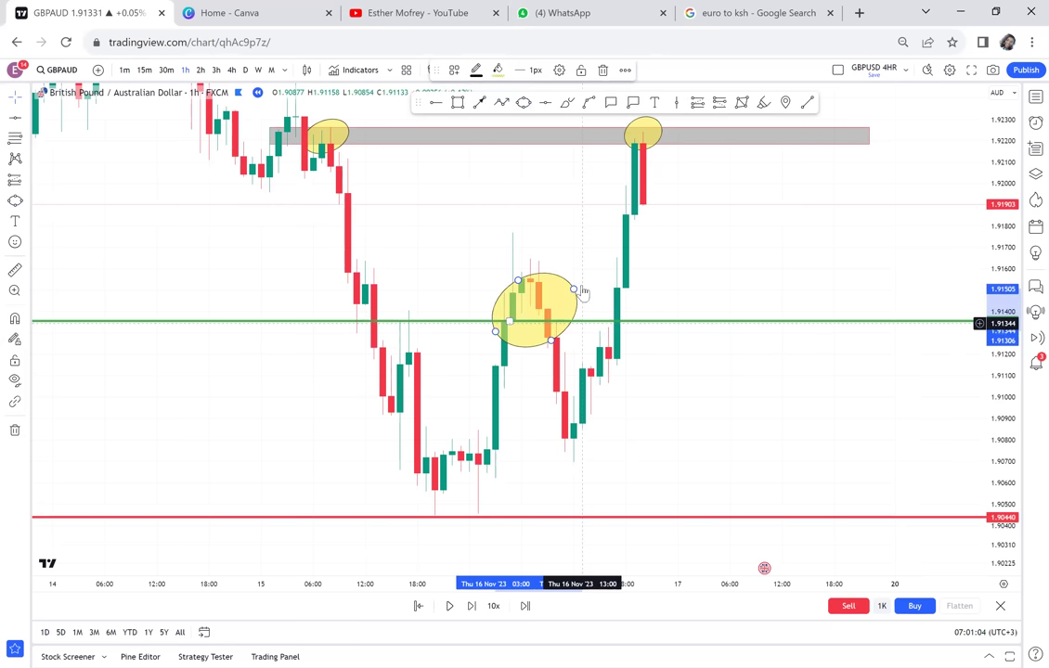
- Add a callout reading "RBS" above the new ellipse, with its pointer inside the ellipse
{"action": "left_click", "coordinate": [611, 102]}
{"action": "left_click", "coordinate": [526, 304]}
{"action": "left_click", "coordinate": [474, 269]}
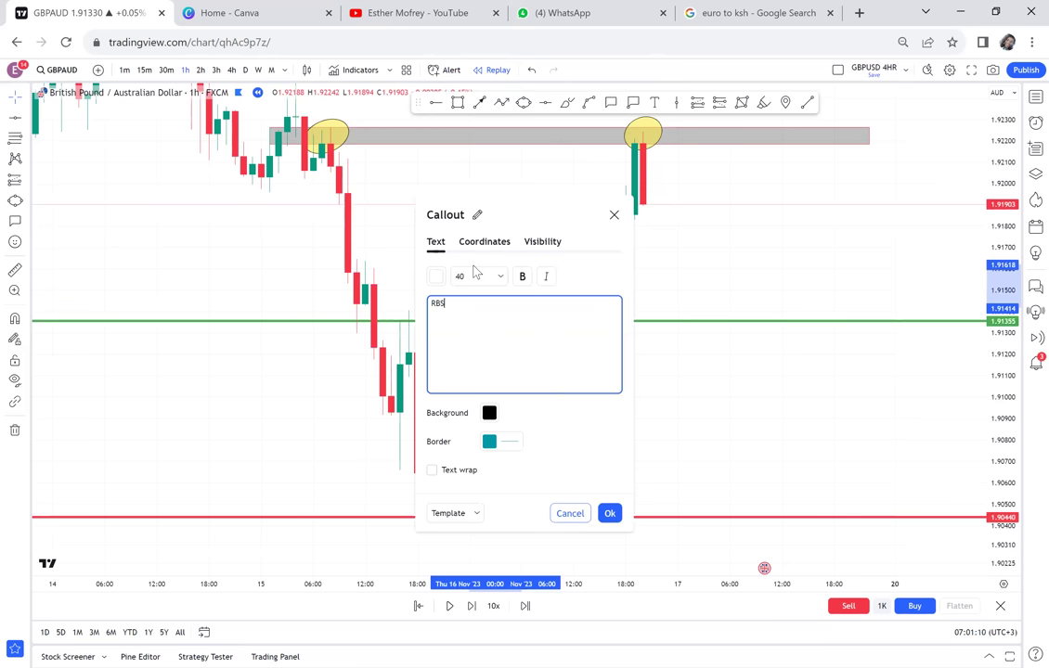
{"action": "left_click", "coordinate": [687, 286]}
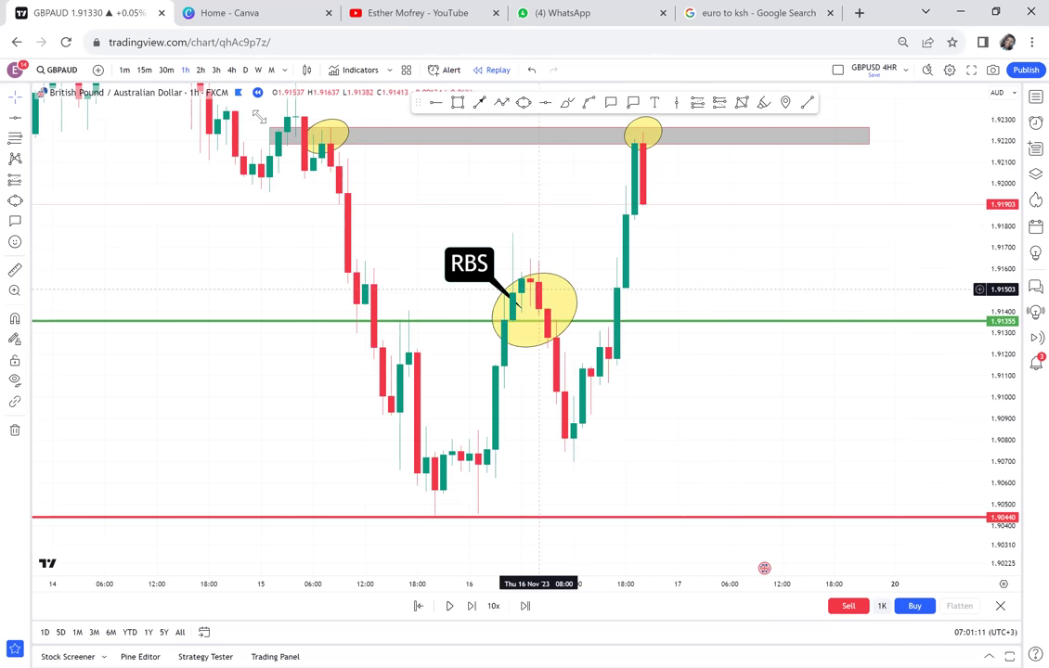
- Add a callout reading "CSB" beside the latest candles, below the second circled peak of the grey zone
{"action": "left_click_drag", "start_coordinate": [707, 223], "coordinate": [600, 197]}
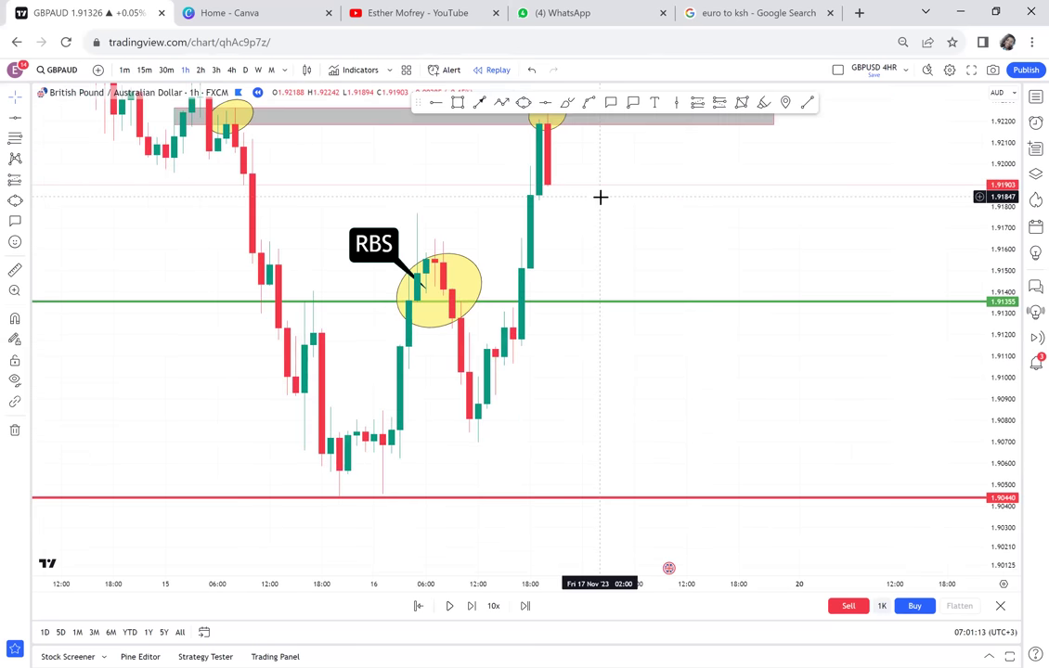
{"action": "left_click_drag", "start_coordinate": [640, 314], "coordinate": [636, 376]}
{"action": "left_click", "coordinate": [609, 104]}
{"action": "left_click", "coordinate": [569, 220]}
{"action": "left_click", "coordinate": [634, 243]}
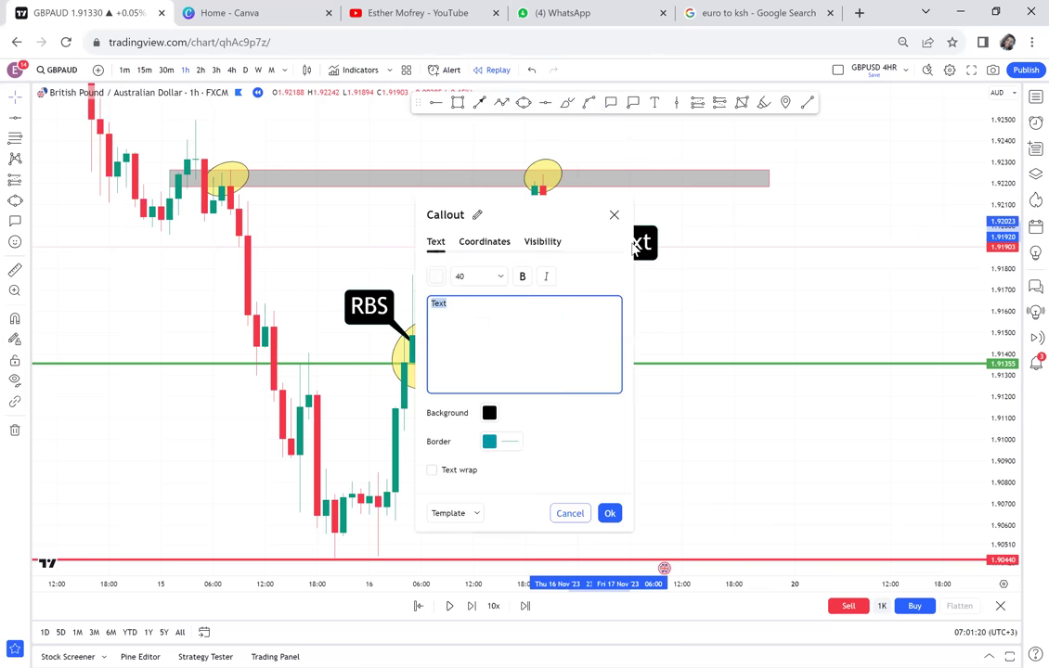
{"action": "type", "text": "CS"}
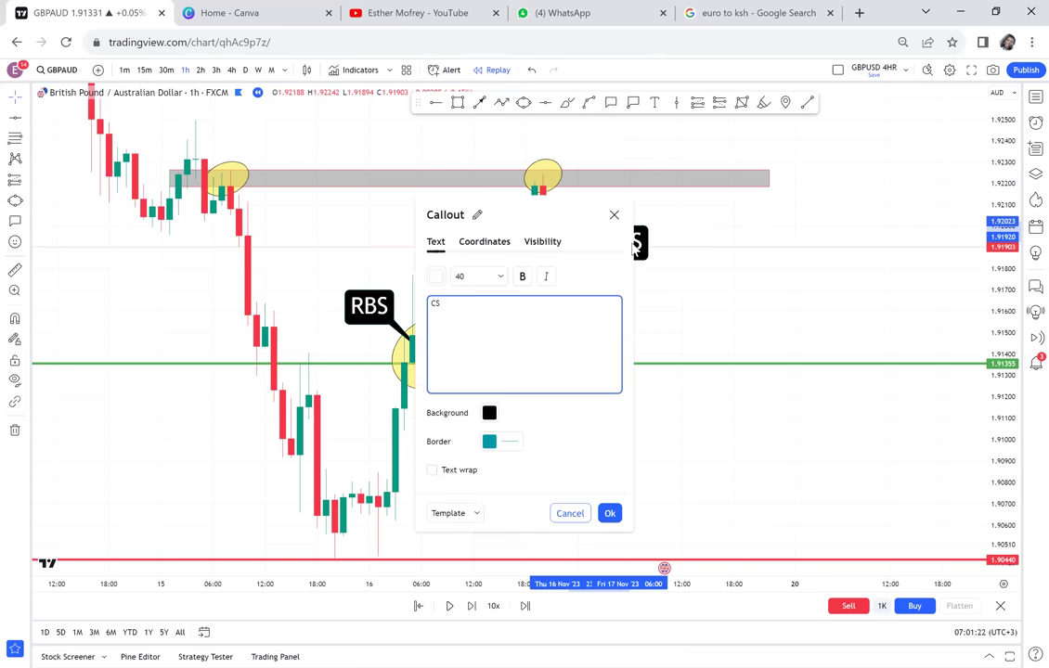
{"action": "type", "text": "B"}
{"action": "left_click", "coordinate": [609, 513]}
{"action": "scroll", "coordinate": [700, 264], "scroll_direction": "up", "scroll_amount": 1}
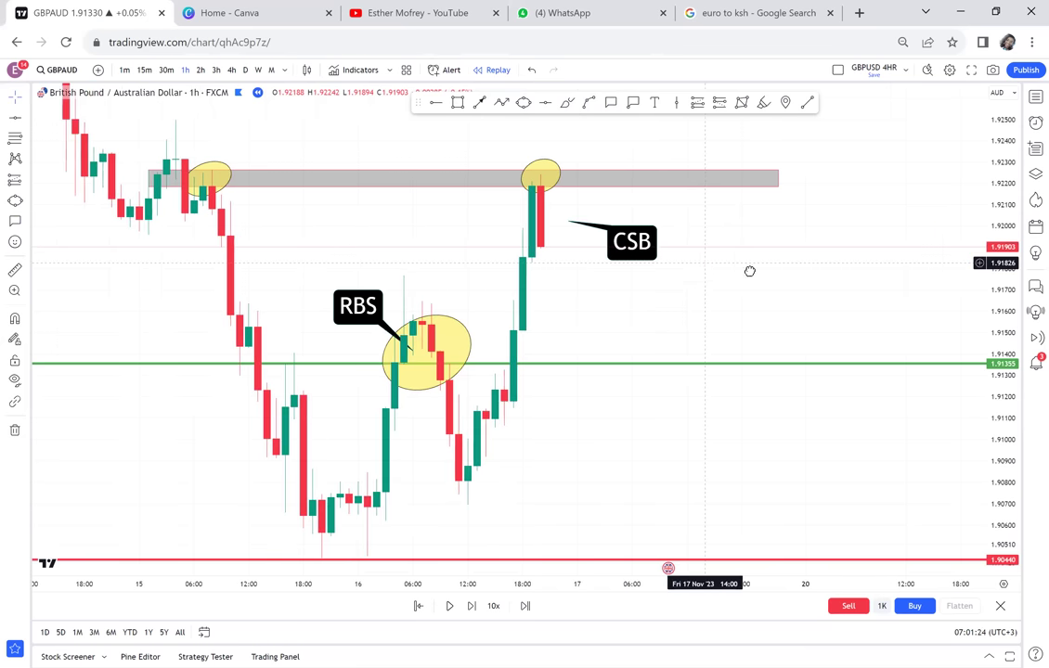
{"action": "left_click_drag", "start_coordinate": [749, 271], "coordinate": [775, 284]}
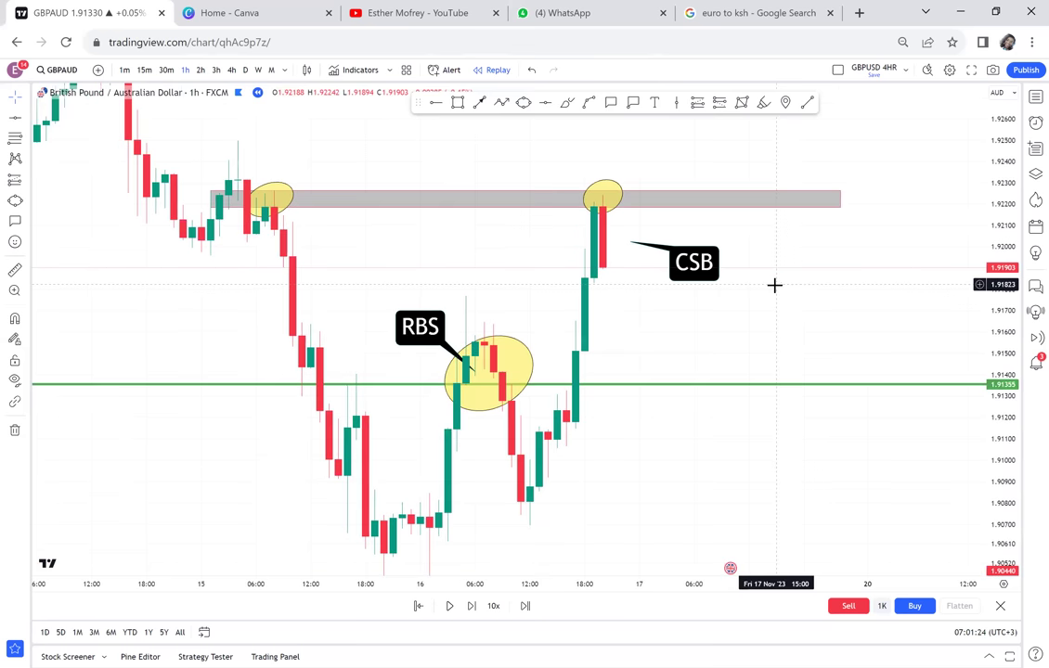
- Switch to the 2-hour timeframe and place a red horizontal line at 1.92314 just above the grey zone
{"action": "left_click", "coordinate": [199, 69]}
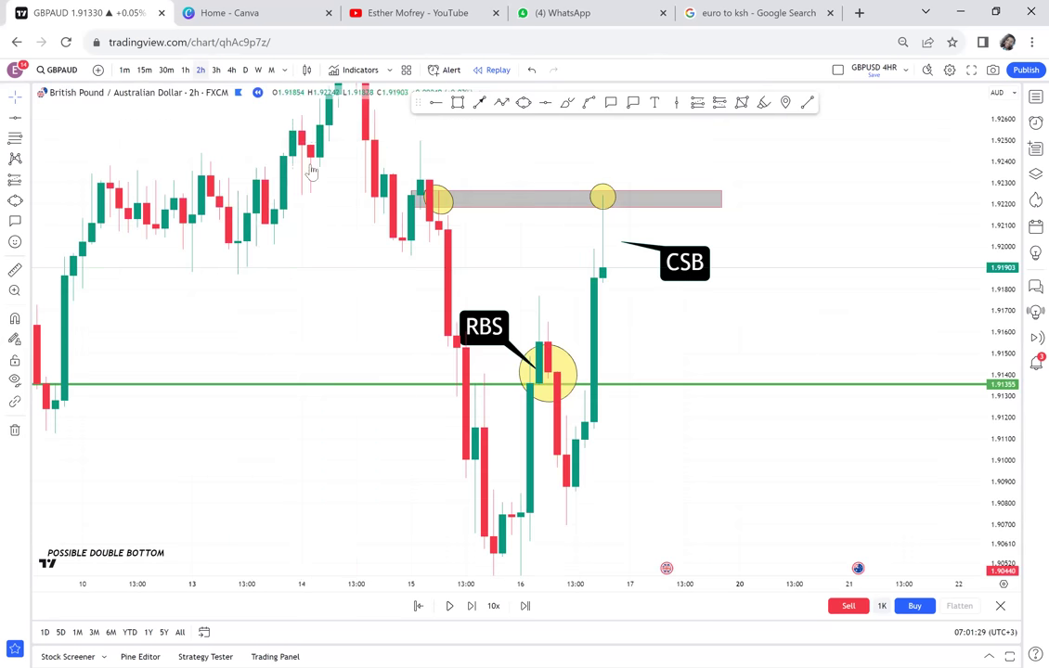
{"action": "scroll", "coordinate": [412, 298], "scroll_direction": "up", "scroll_amount": 2}
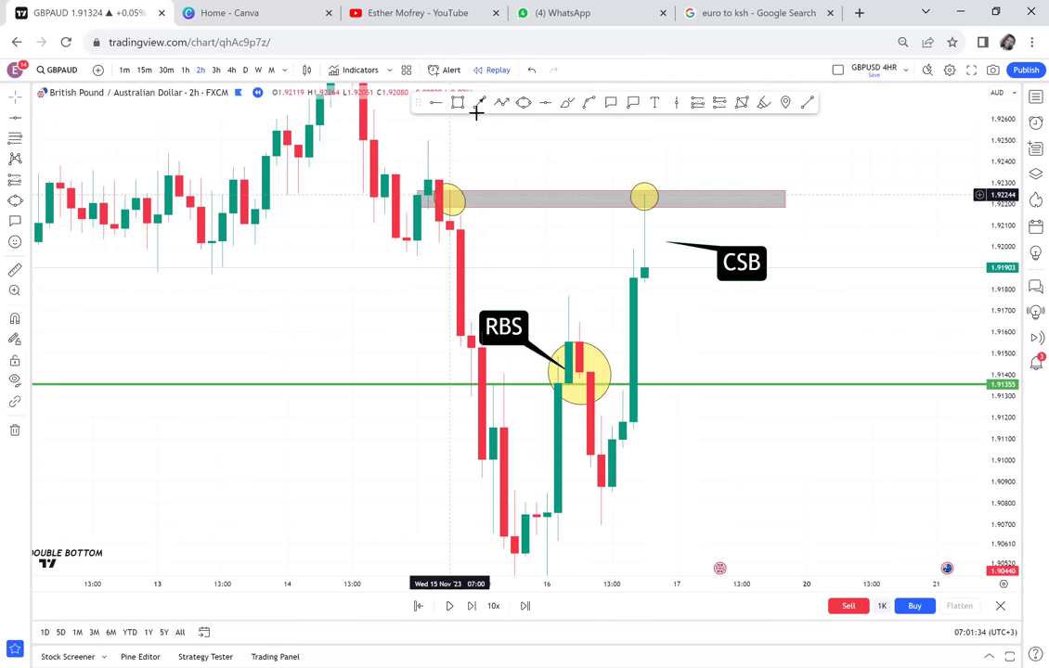
{"action": "left_click", "coordinate": [367, 180]}
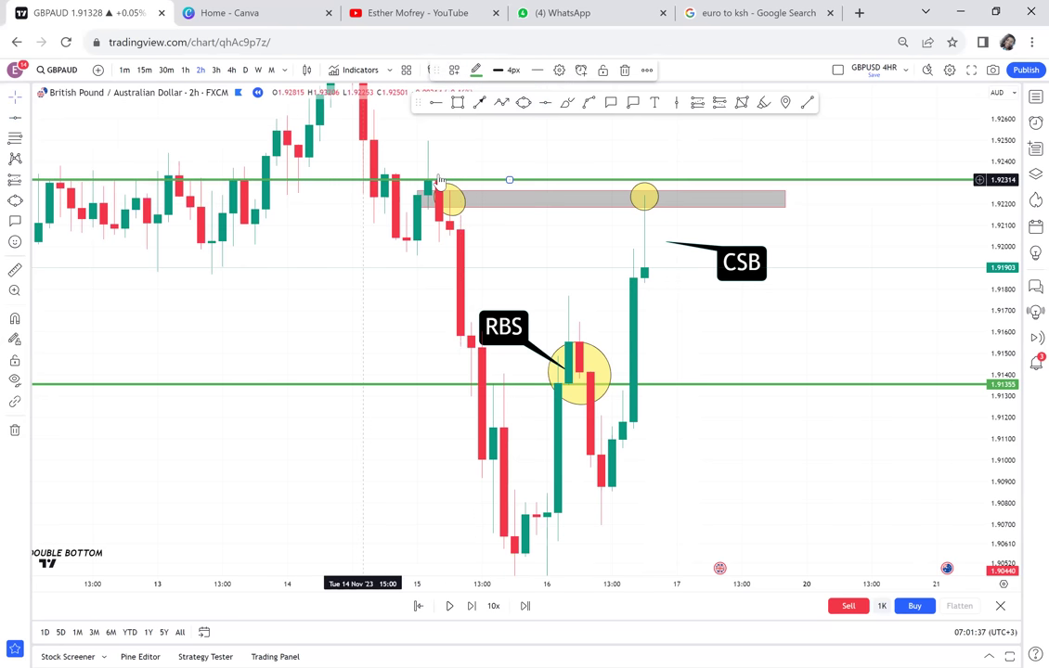
{"action": "left_click", "coordinate": [476, 72]}
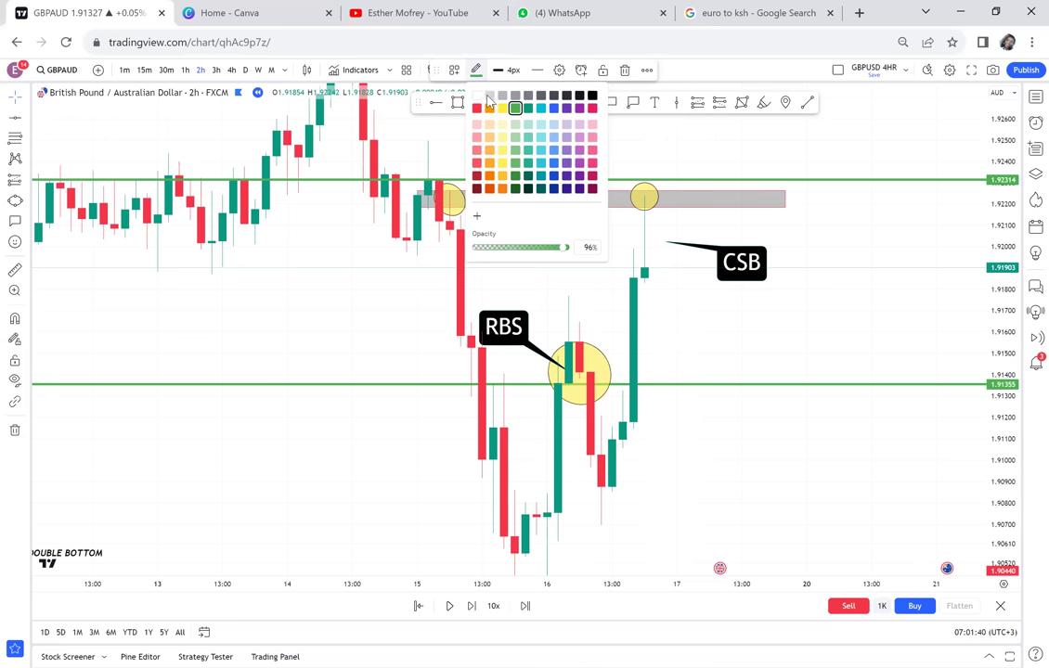
{"action": "left_click", "coordinate": [477, 108]}
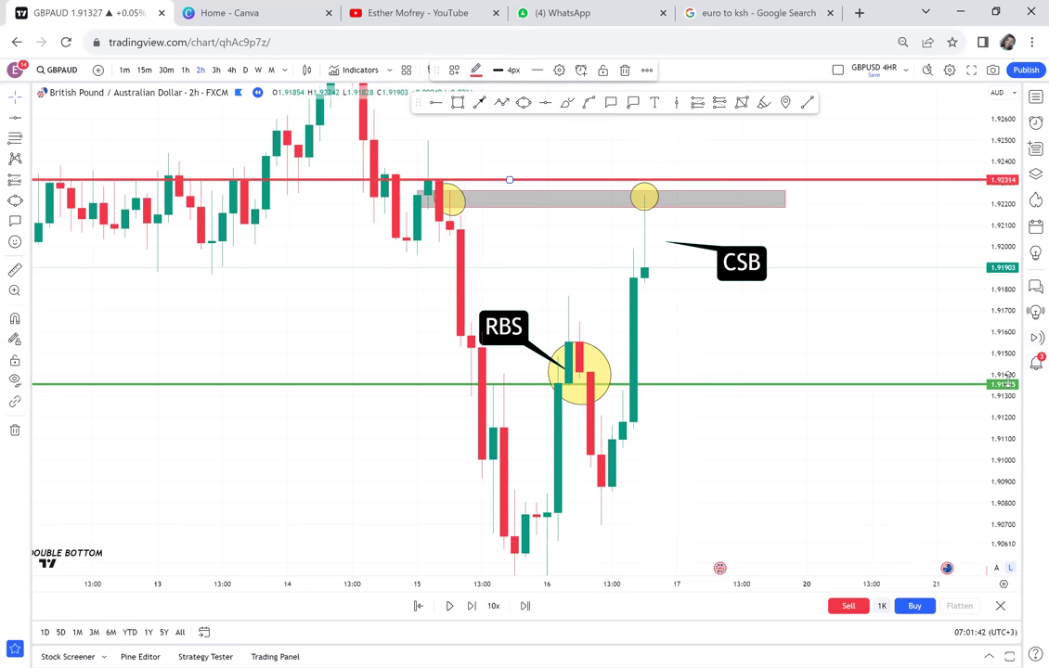
- Examine the grey zone and the red line above it on the 2-hour, 3-hour, 4-hour and daily timeframes
{"action": "left_click_drag", "start_coordinate": [999, 371], "coordinate": [903, 183]}
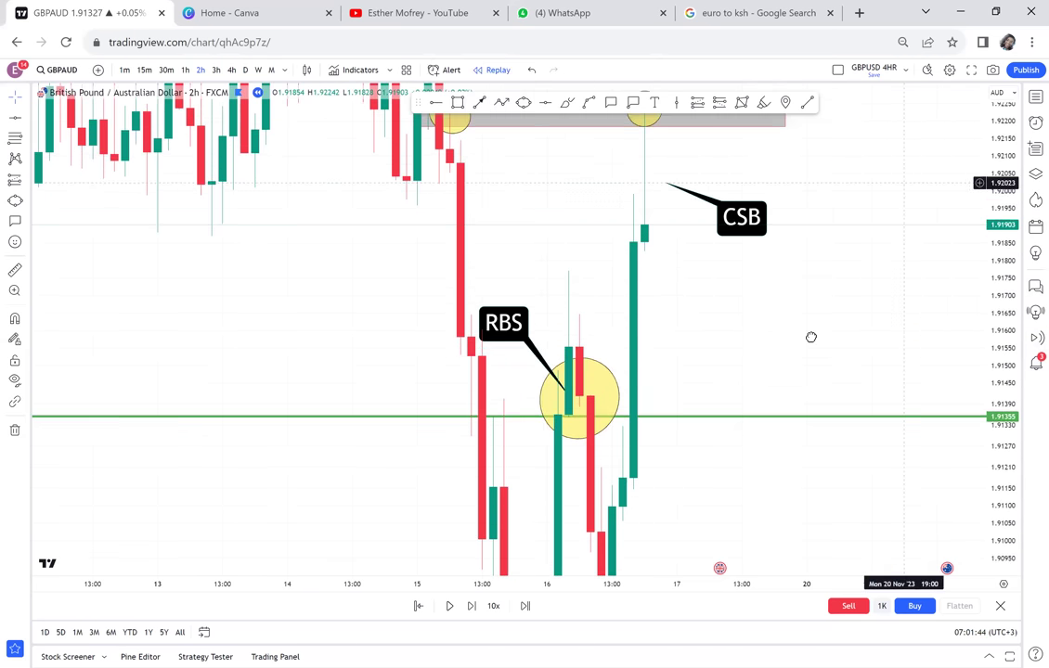
{"action": "left_click_drag", "start_coordinate": [845, 270], "coordinate": [798, 341]}
{"action": "left_click_drag", "start_coordinate": [525, 243], "coordinate": [488, 320]}
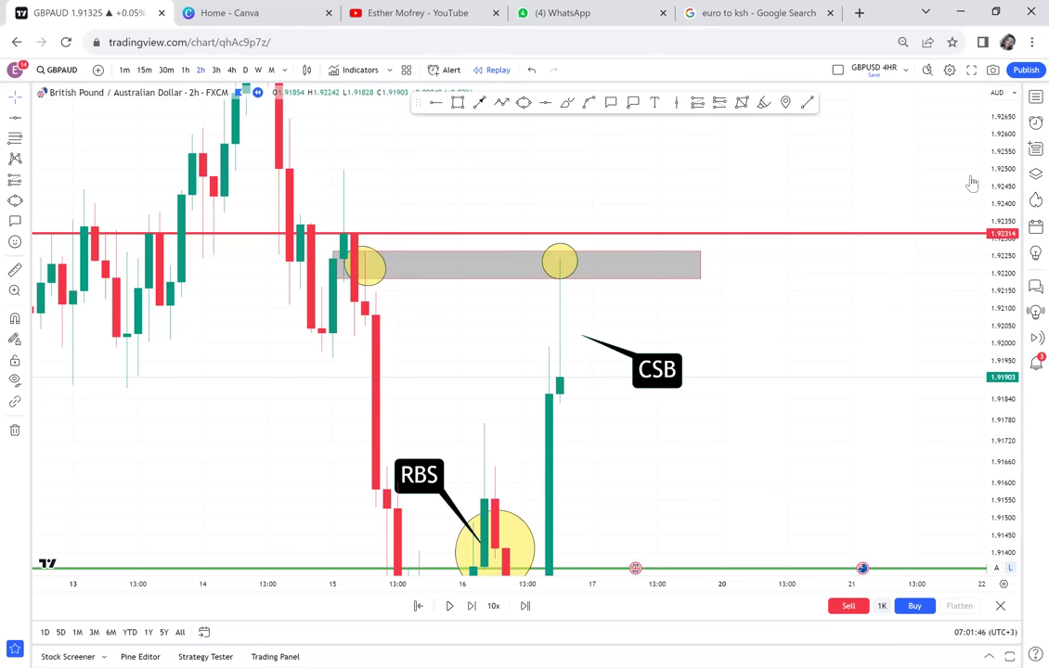
{"action": "left_click_drag", "start_coordinate": [972, 183], "coordinate": [963, 160]}
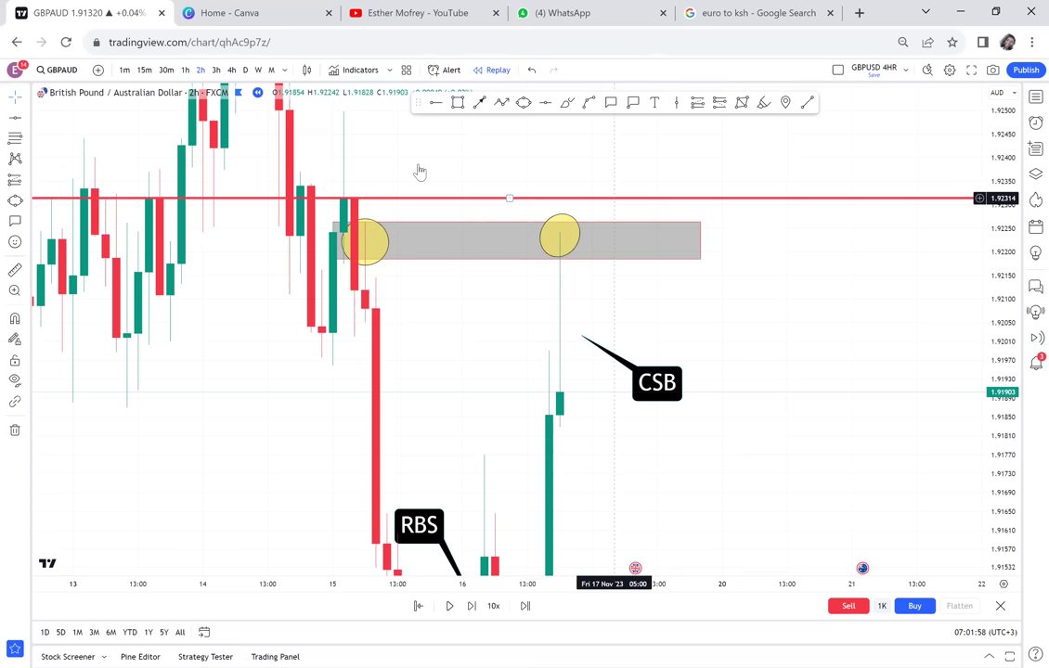
{"action": "left_click", "coordinate": [218, 69]}
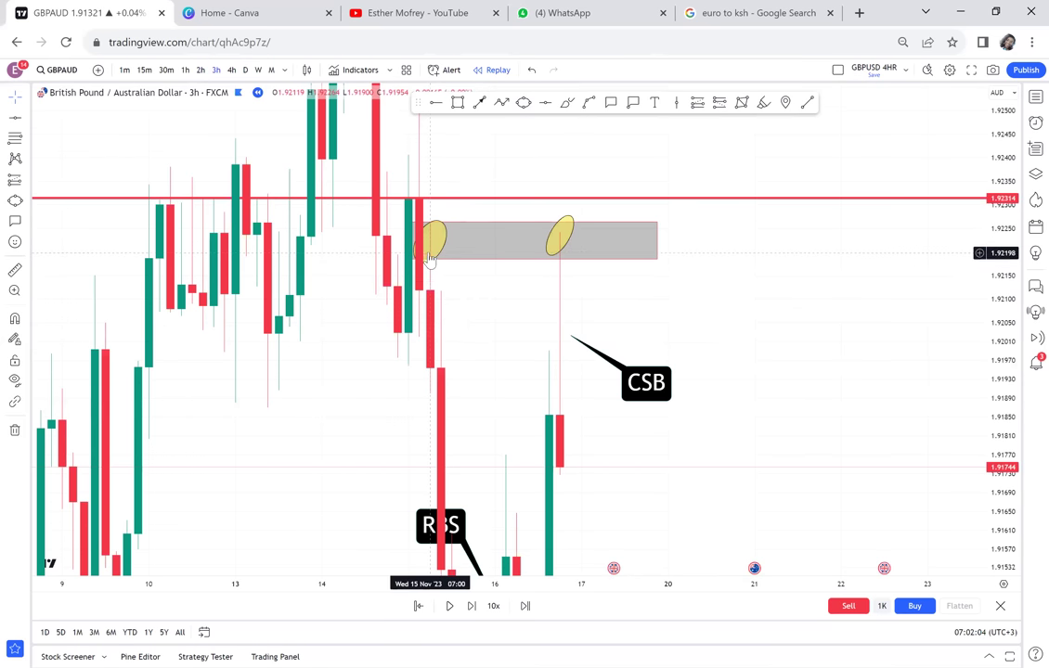
{"action": "left_click", "coordinate": [231, 71]}
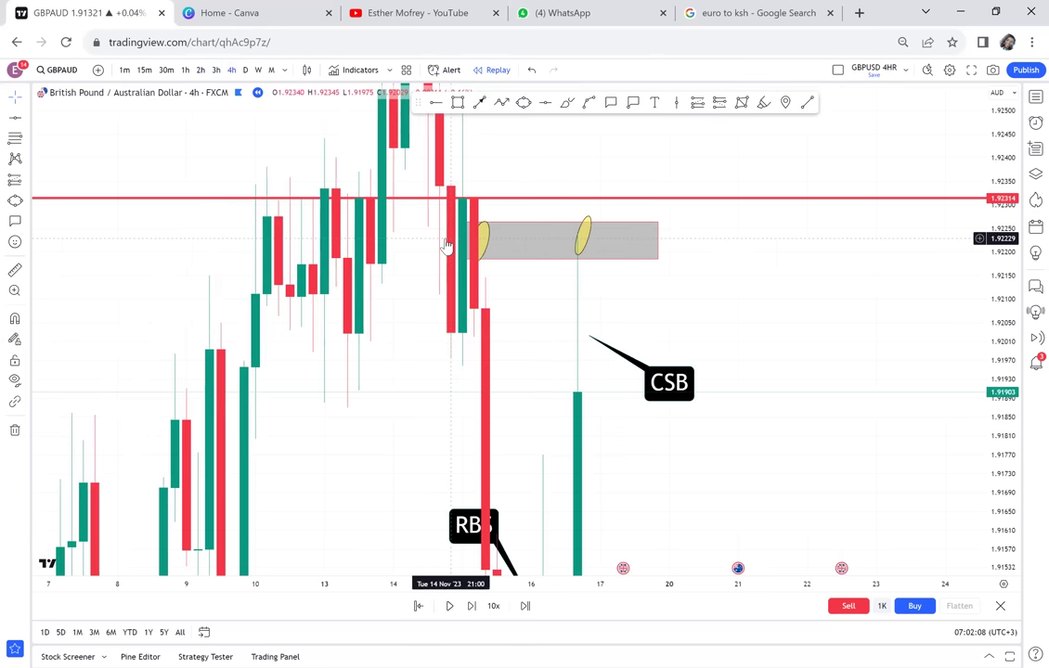
{"action": "scroll", "coordinate": [446, 246], "scroll_direction": "up", "scroll_amount": 1}
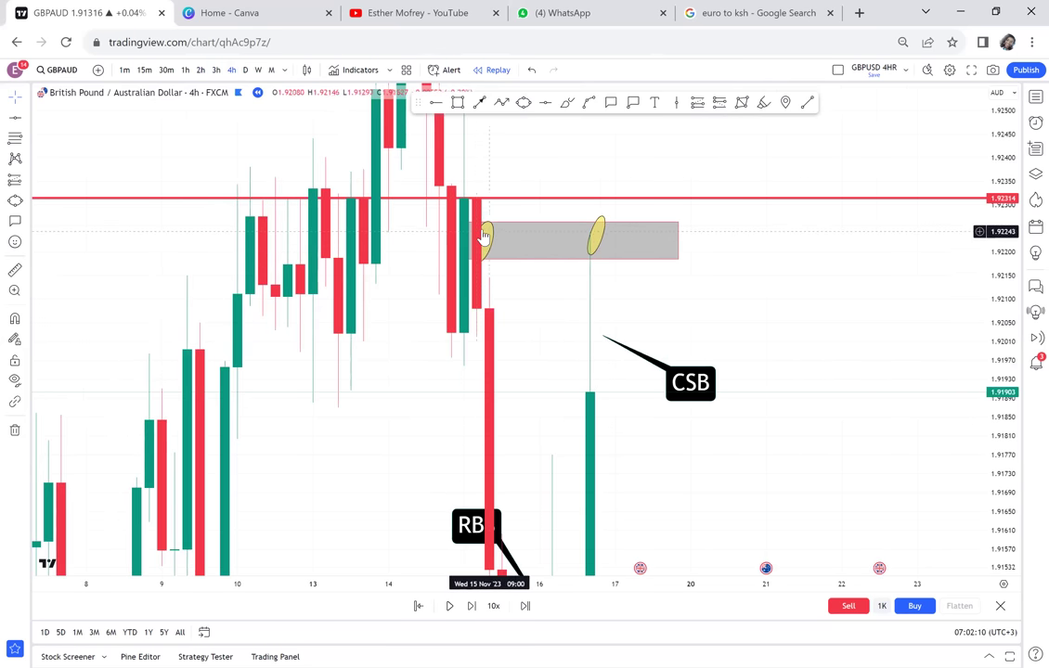
{"action": "left_click", "coordinate": [245, 71]}
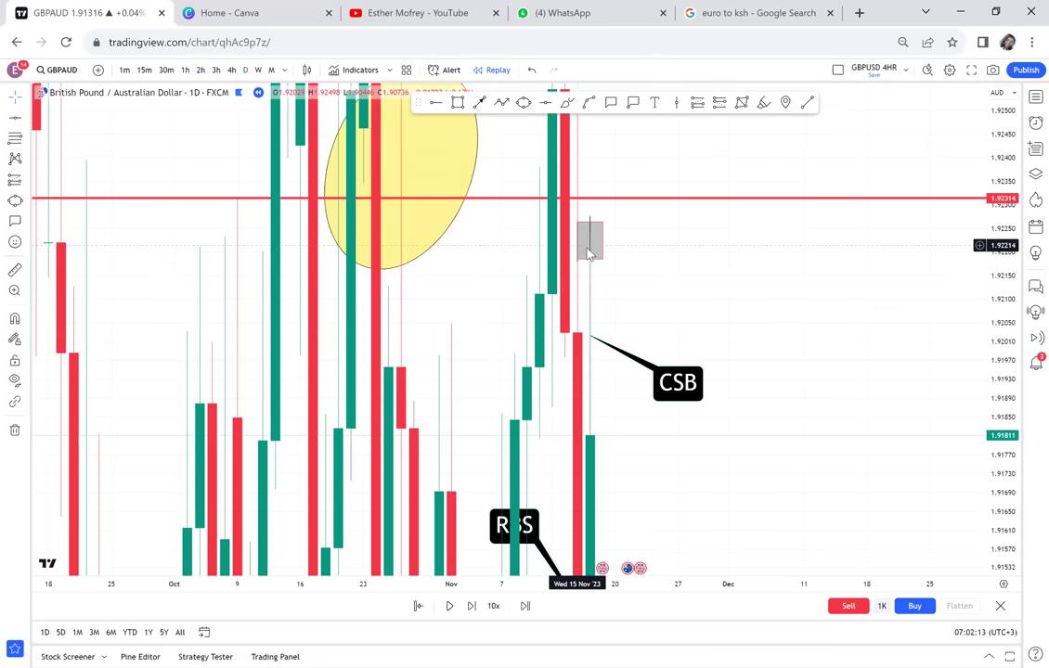
{"action": "left_click", "coordinate": [568, 240]}
{"action": "left_click", "coordinate": [505, 221]}
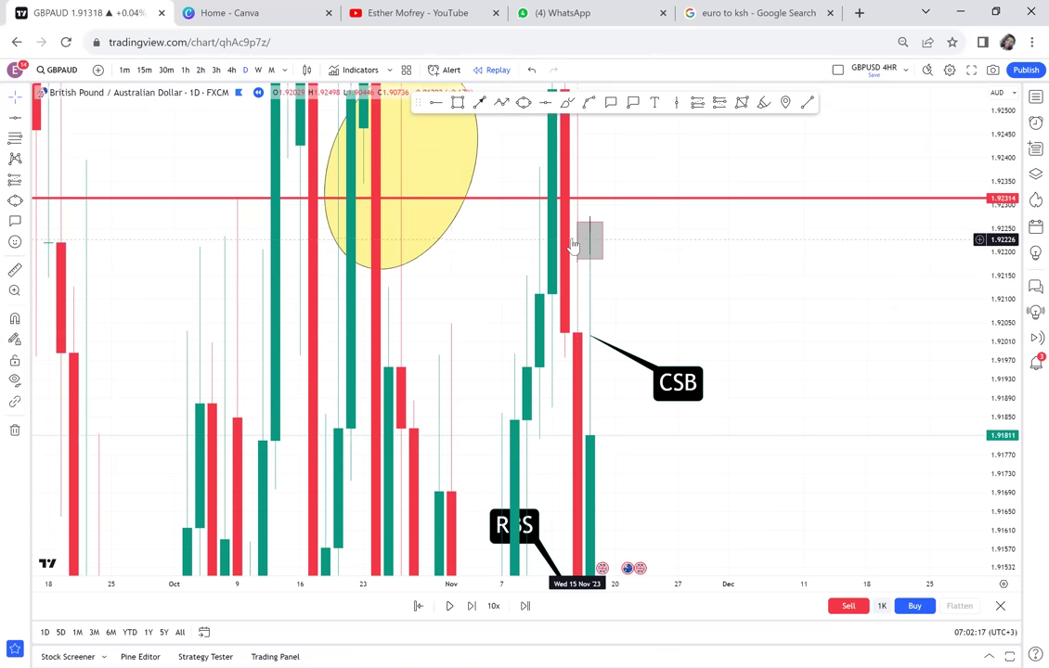
- Return to the 1-hour timeframe and step the replay forward two bars past the second peak
{"action": "left_click", "coordinate": [185, 70]}
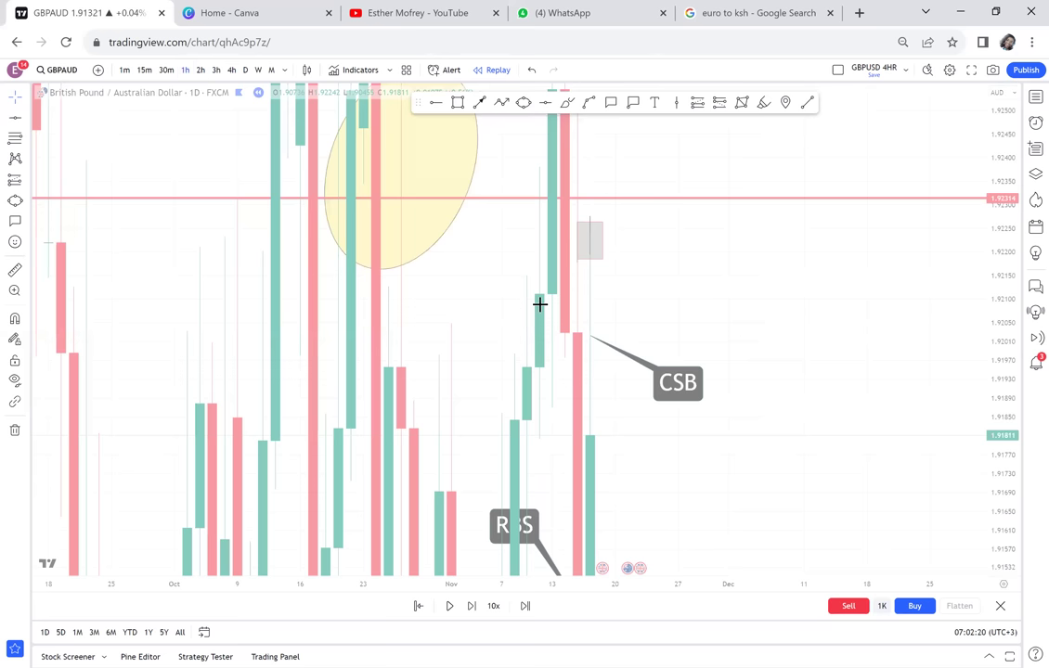
{"action": "scroll", "coordinate": [739, 334], "scroll_direction": "down", "scroll_amount": 3}
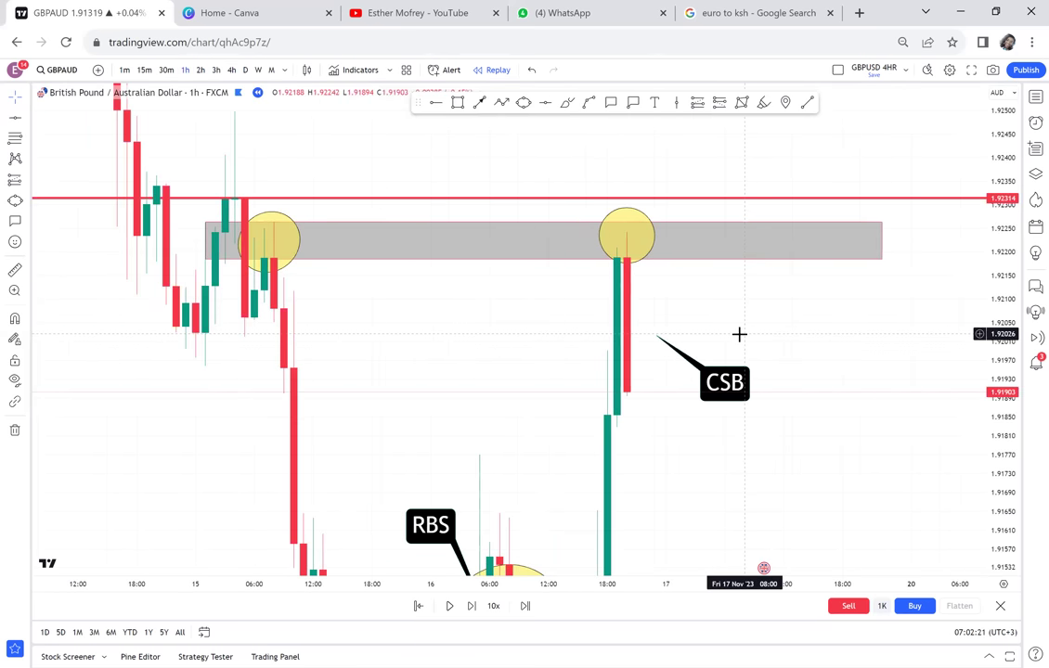
{"action": "scroll", "coordinate": [739, 334], "scroll_direction": "down", "scroll_amount": 2}
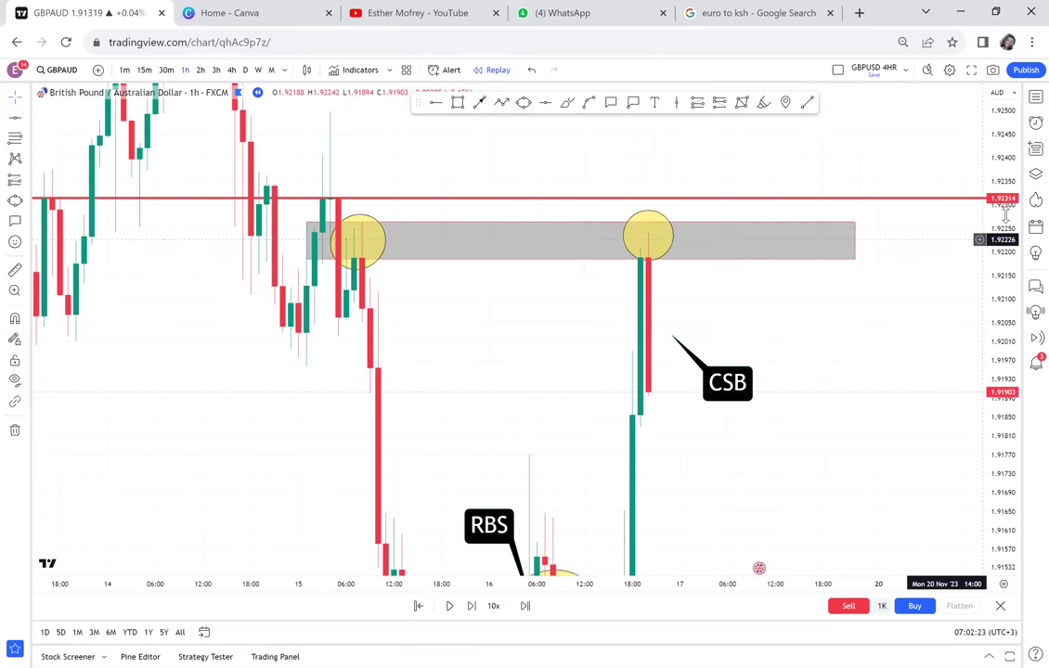
{"action": "left_click_drag", "start_coordinate": [986, 339], "coordinate": [825, 429]}
{"action": "left_click_drag", "start_coordinate": [799, 250], "coordinate": [797, 318]}
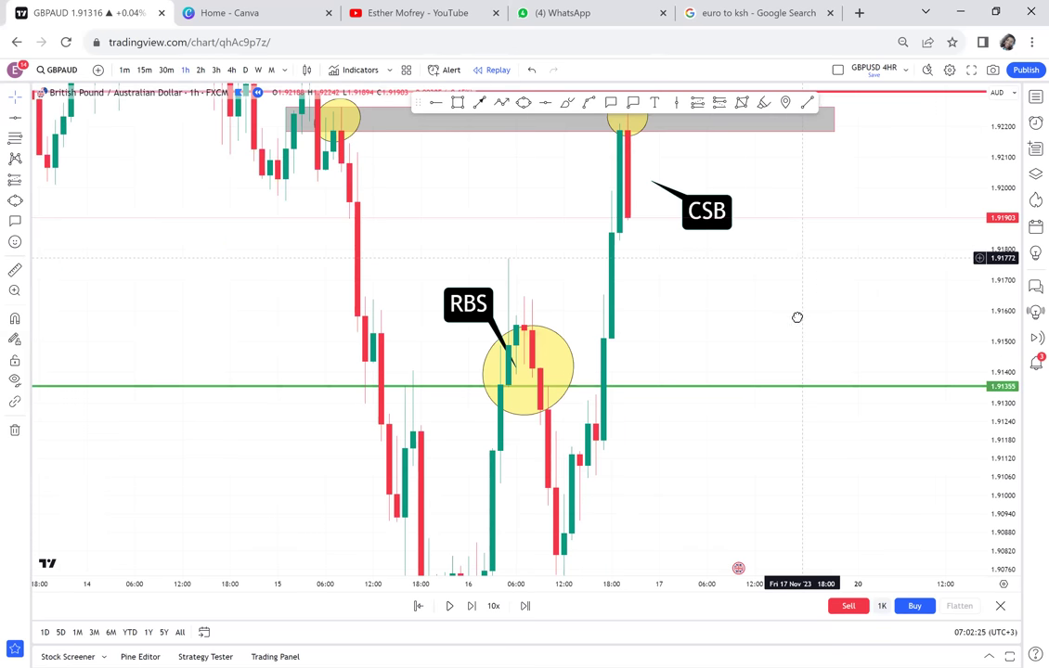
{"action": "left_click_drag", "start_coordinate": [993, 172], "coordinate": [981, 311]}
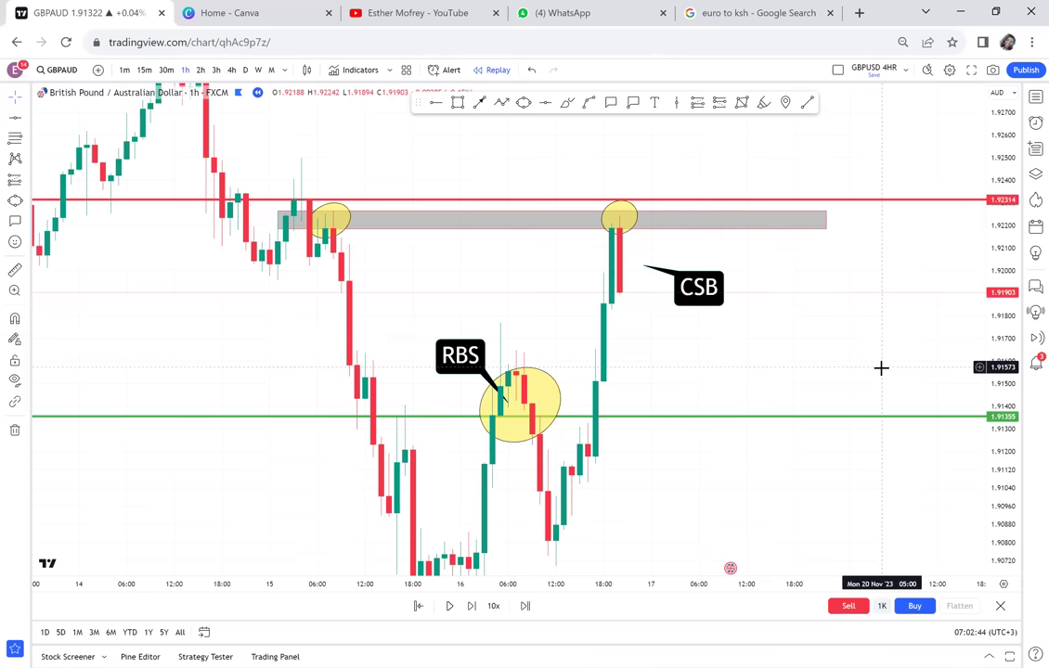
{"action": "scroll", "coordinate": [824, 297], "scroll_direction": "right", "scroll_amount": 3}
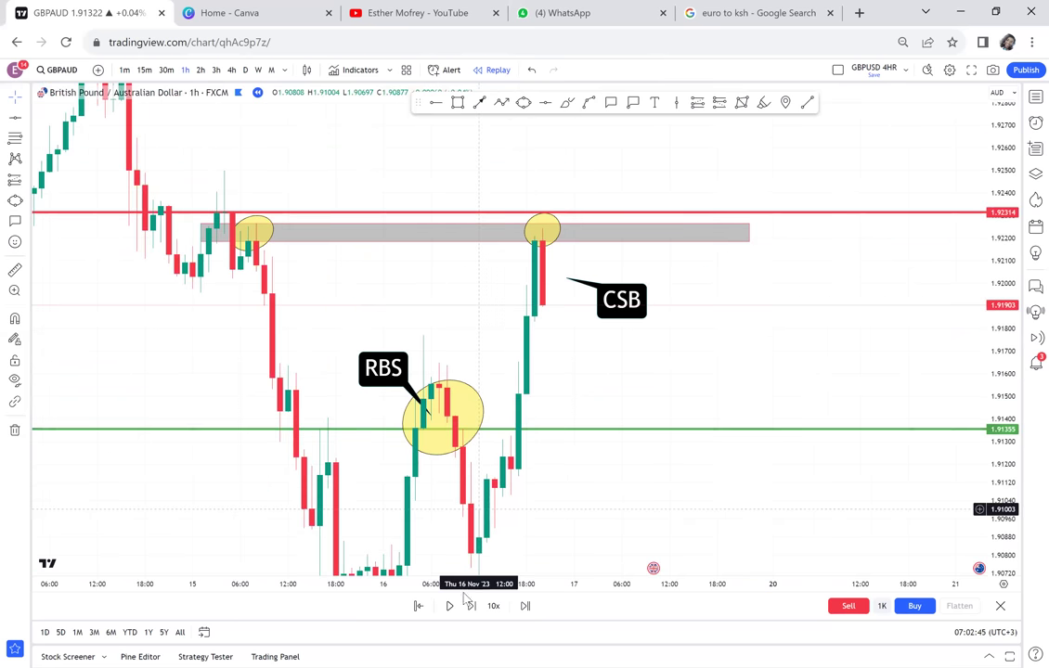
{"action": "left_click", "coordinate": [472, 606]}
{"action": "left_click", "coordinate": [473, 606]}
{"action": "left_click", "coordinate": [473, 606]}
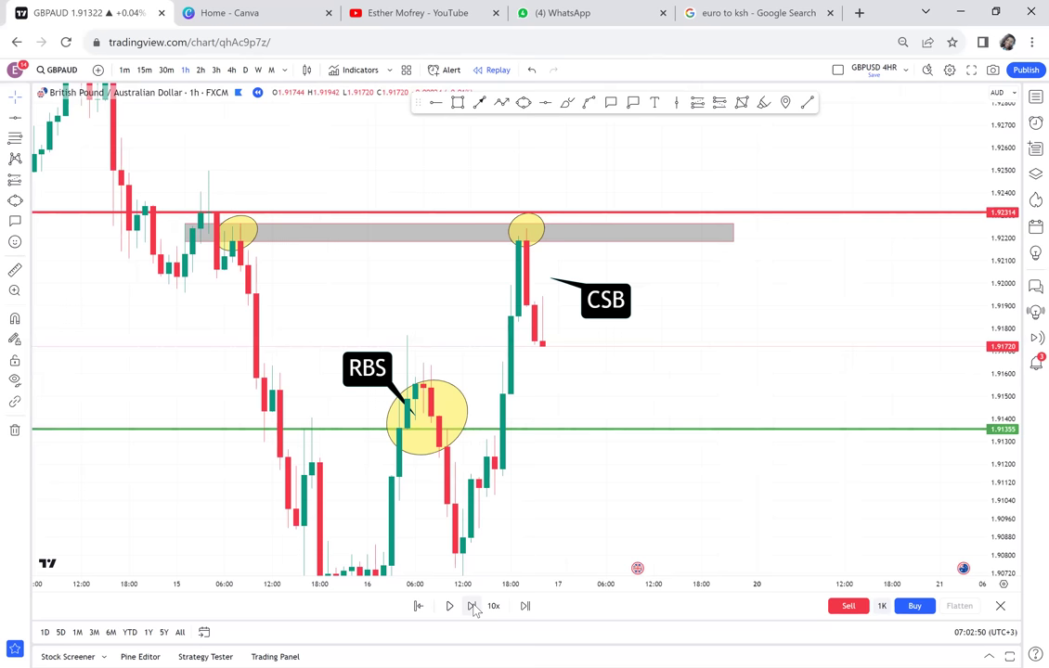
{"action": "key", "text": "shift+Right"}
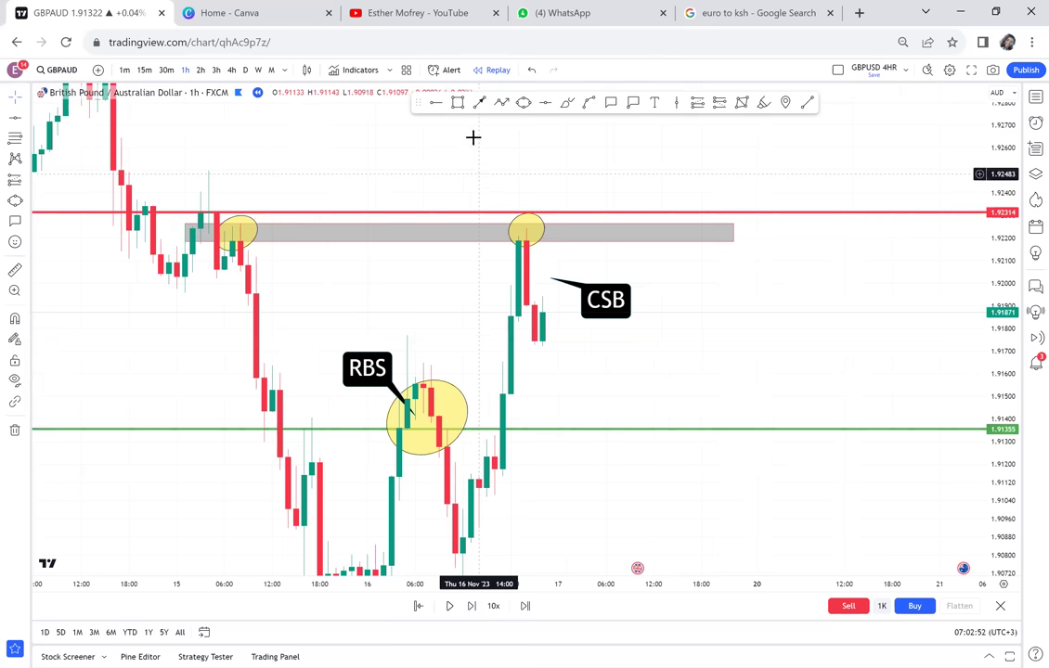
- Draw a black horizontal ray at 1.91720 under the latest candles and move the CSB callout so it points at the ray
{"action": "left_click", "coordinate": [486, 346]}
{"action": "left_click_drag", "start_coordinate": [620, 306], "coordinate": [693, 371]}
{"action": "left_click_drag", "start_coordinate": [550, 278], "coordinate": [605, 346]}
{"action": "left_click", "coordinate": [672, 232]}
{"action": "scroll", "coordinate": [670, 228], "scroll_direction": "right", "scroll_amount": 2}
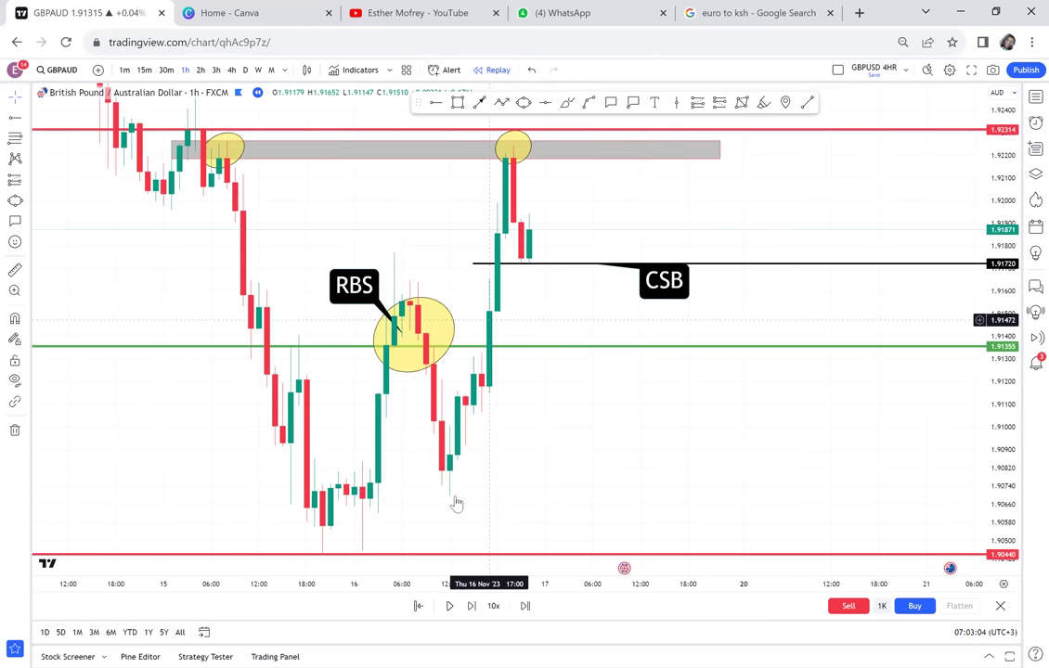
- Step the replay forward four bars and lower the black horizontal ray to 1.91629, under the latest low wick
{"action": "left_click", "coordinate": [477, 608]}
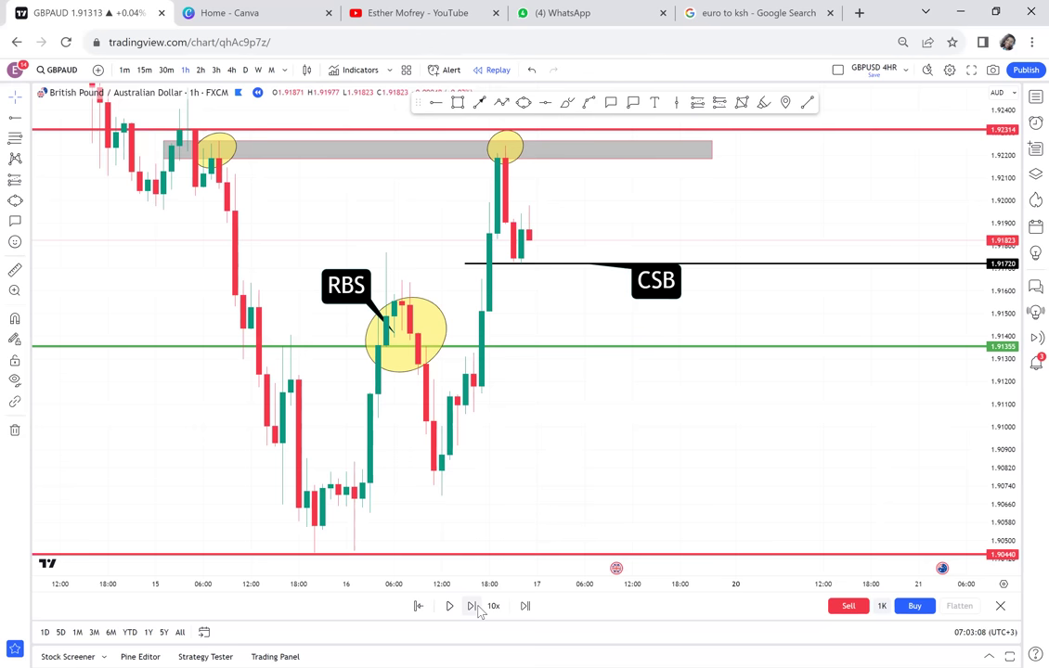
{"action": "left_click", "coordinate": [477, 608]}
{"action": "left_click", "coordinate": [477, 608]}
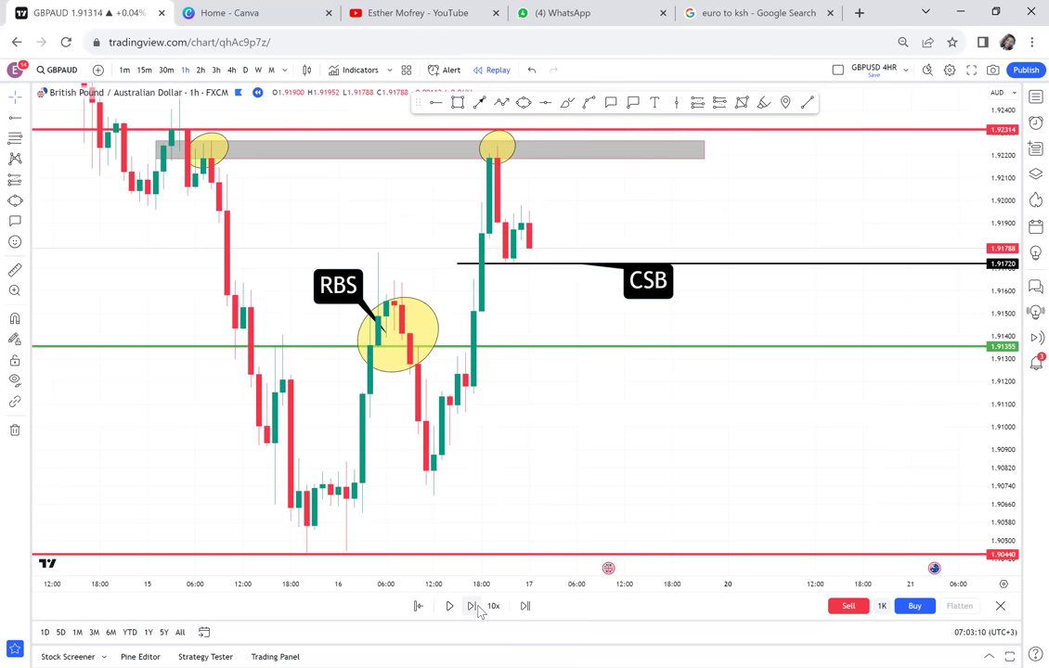
{"action": "left_click", "coordinate": [477, 608]}
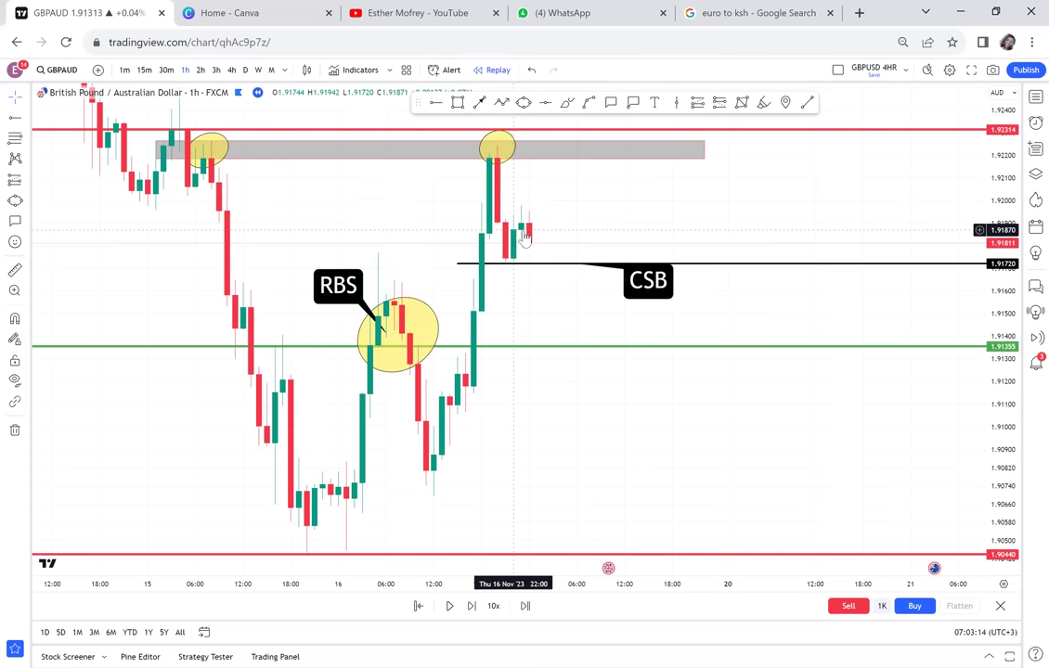
{"action": "left_click", "coordinate": [471, 608]}
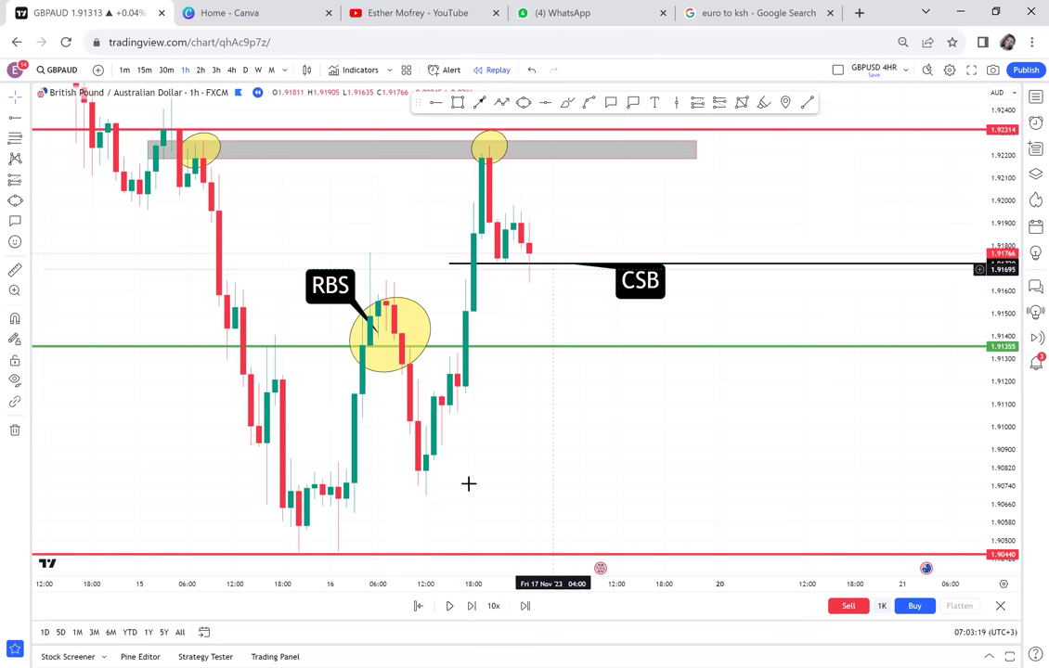
{"action": "left_click", "coordinate": [470, 606]}
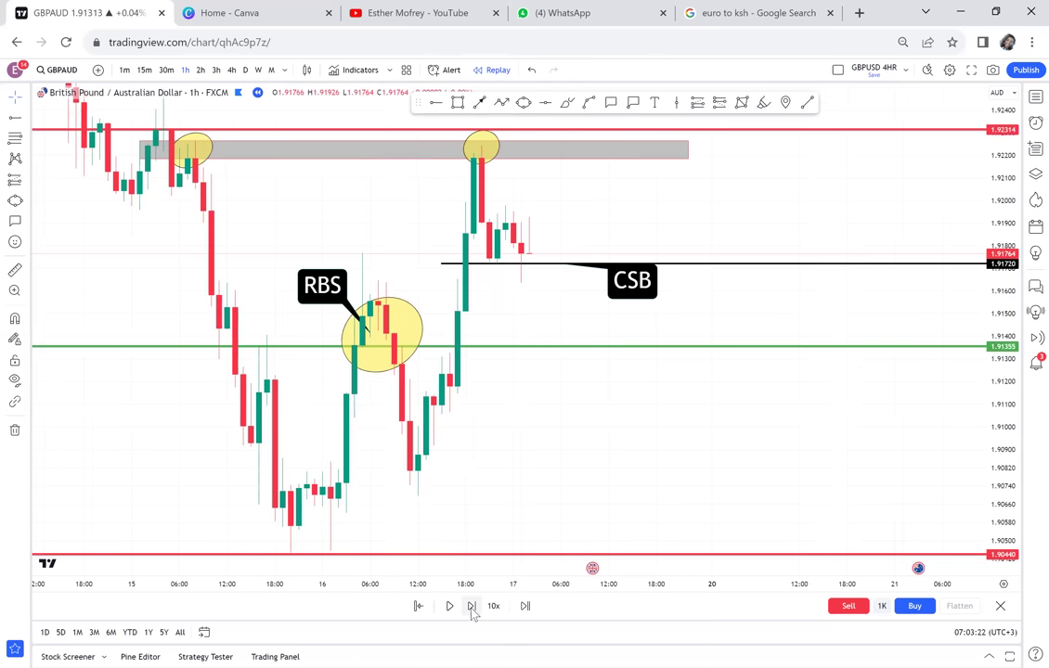
{"action": "left_click", "coordinate": [471, 607]}
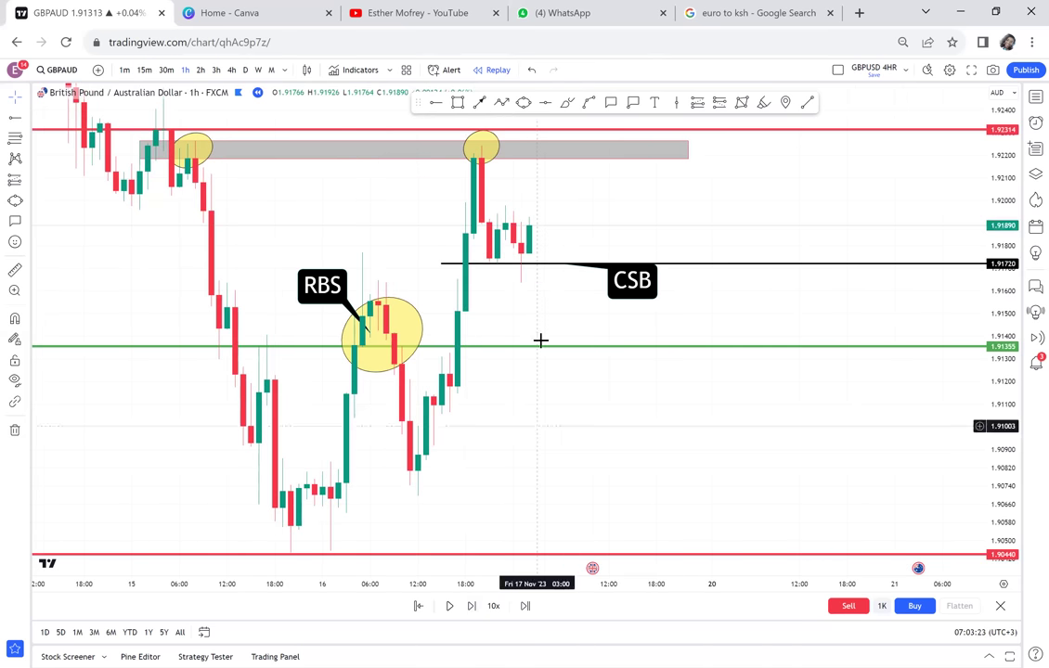
{"action": "left_click", "coordinate": [548, 266]}
{"action": "left_click_drag", "start_coordinate": [549, 266], "coordinate": [557, 284]}
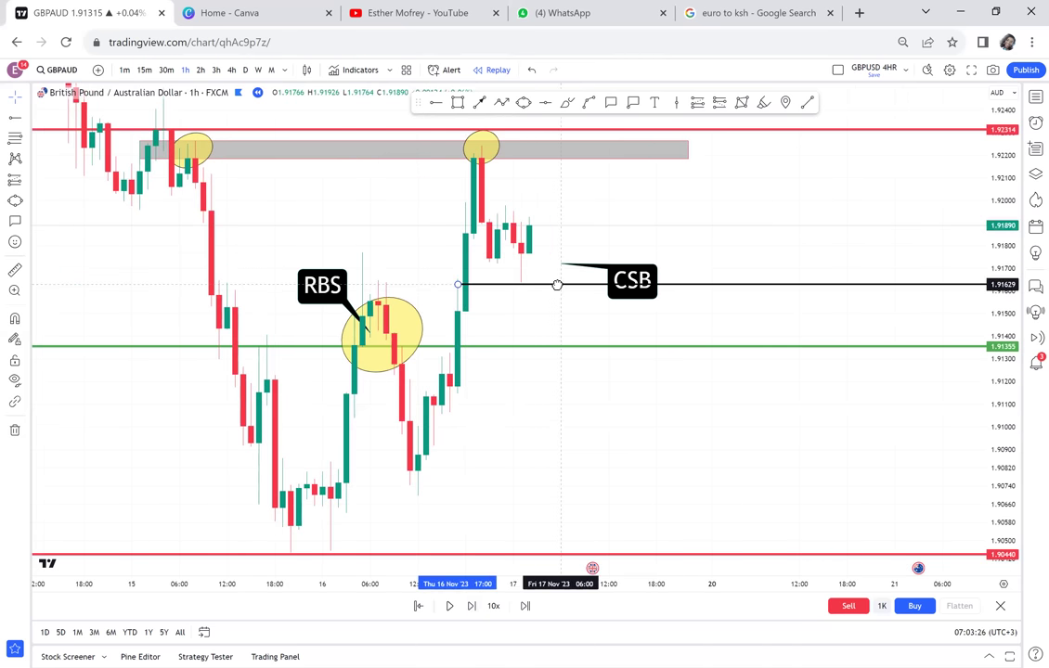
- Step the replay forward five more bars and delete the CSB callout
{"action": "left_click", "coordinate": [472, 607]}
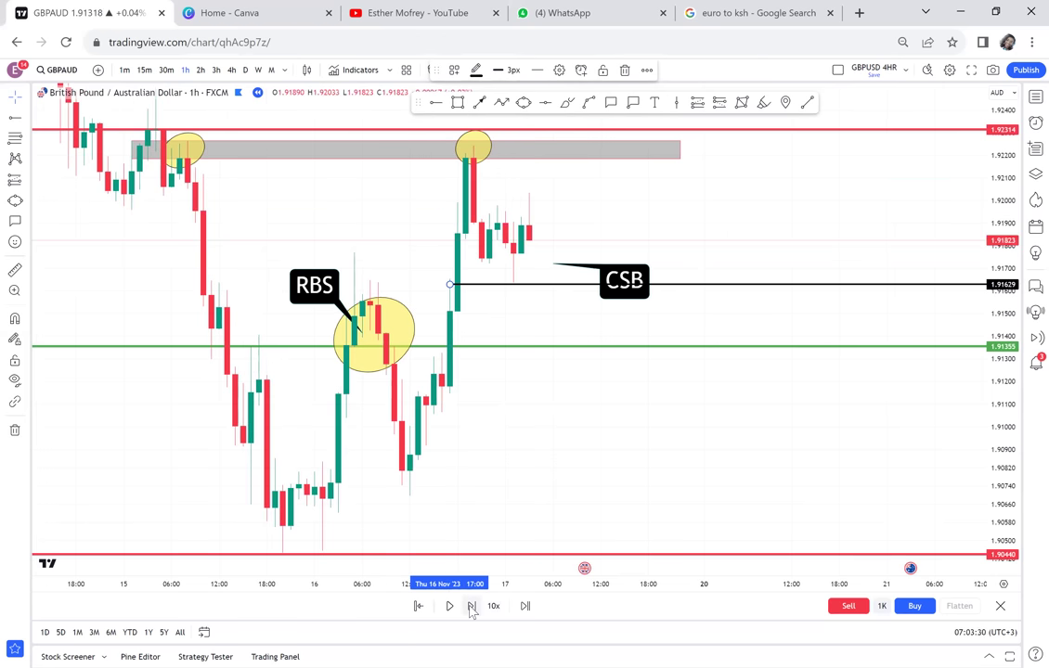
{"action": "left_click", "coordinate": [471, 607]}
{"action": "left_click", "coordinate": [471, 607]}
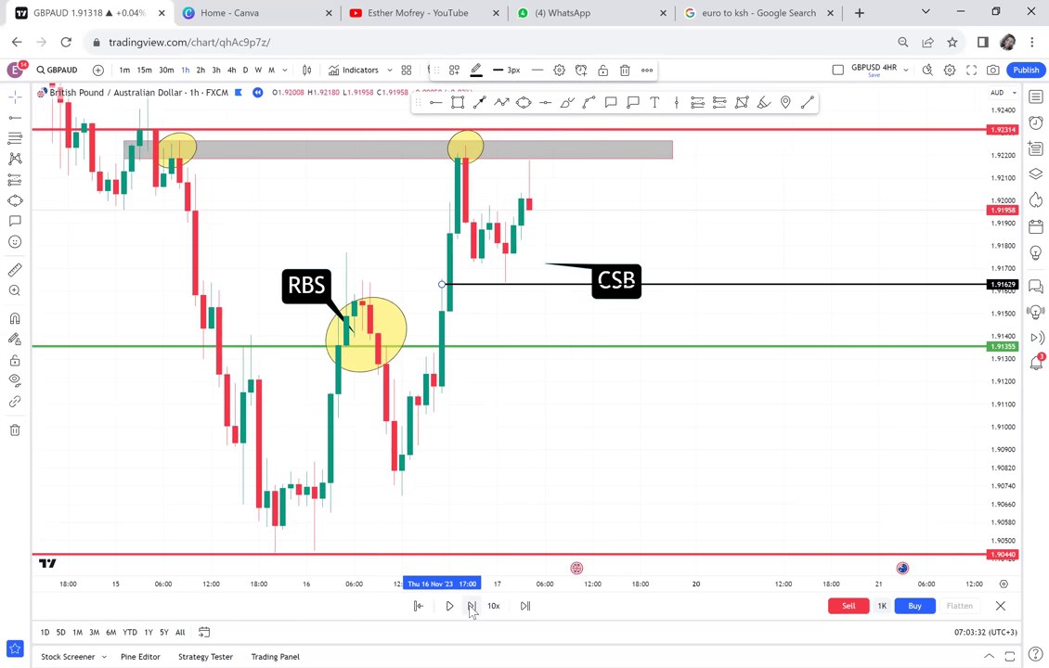
{"action": "left_click", "coordinate": [472, 607]}
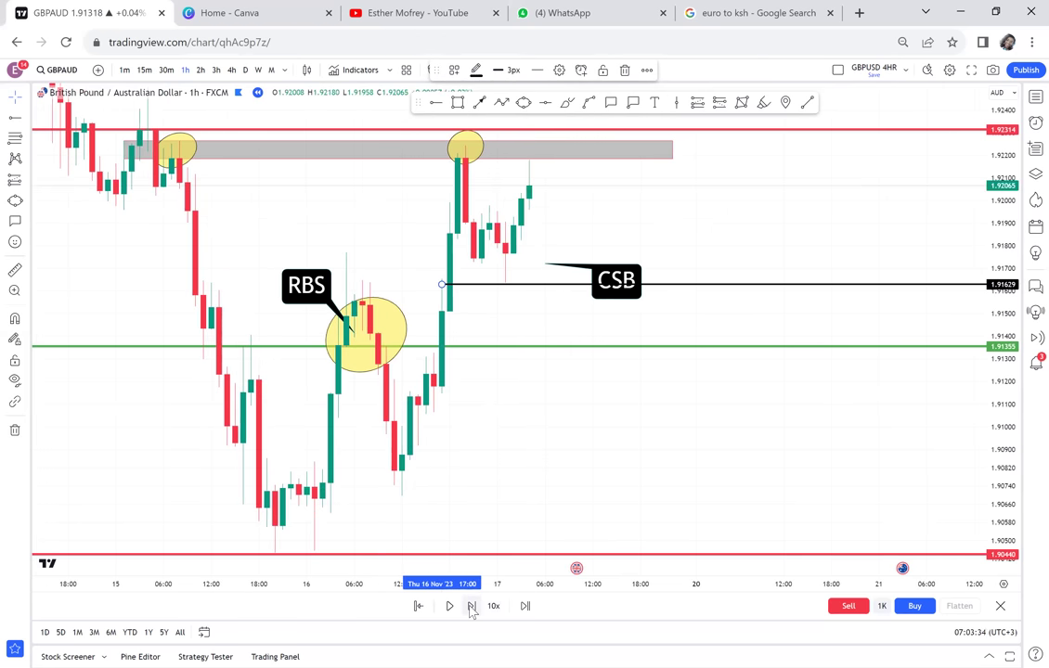
{"action": "left_click", "coordinate": [472, 607]}
{"action": "left_click", "coordinate": [471, 607]}
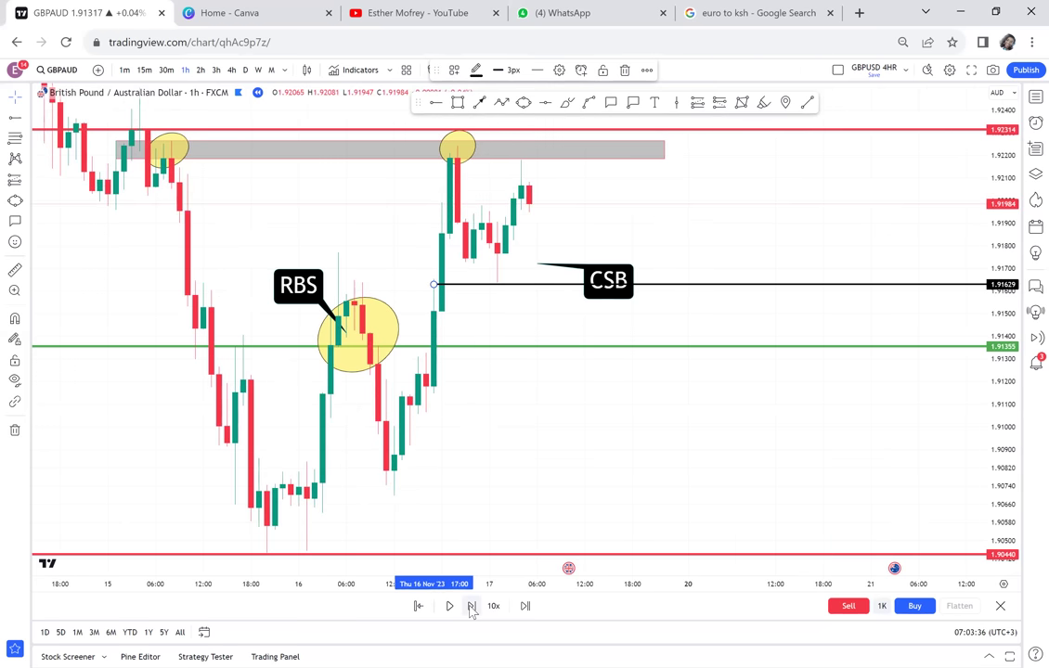
{"action": "left_click", "coordinate": [472, 606]}
{"action": "left_click", "coordinate": [472, 607]}
{"action": "left_click", "coordinate": [472, 607]}
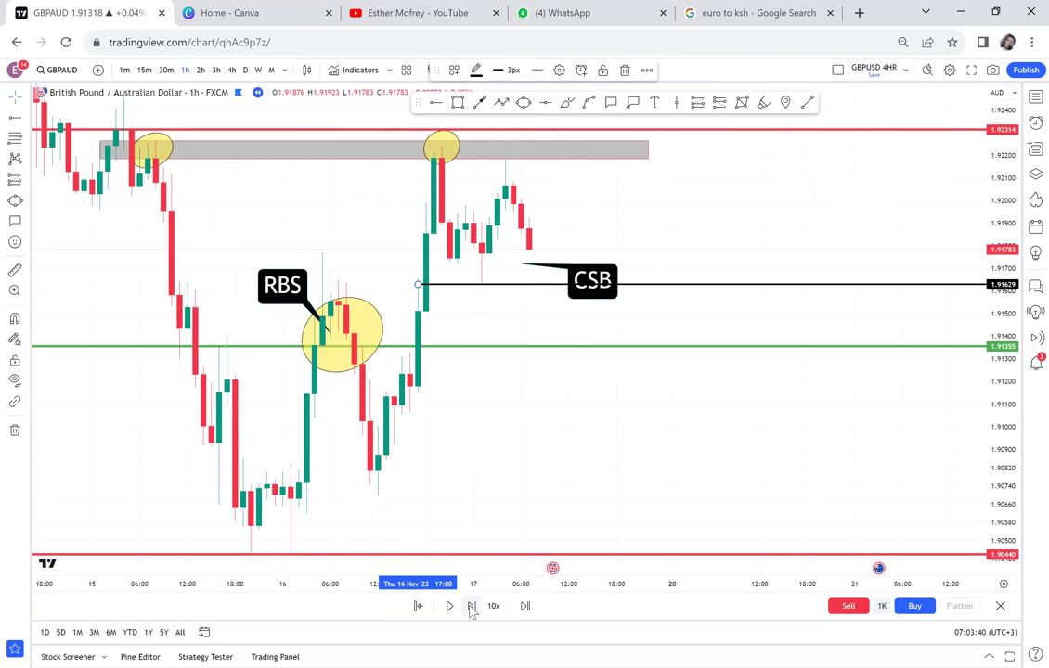
{"action": "left_click", "coordinate": [471, 607]}
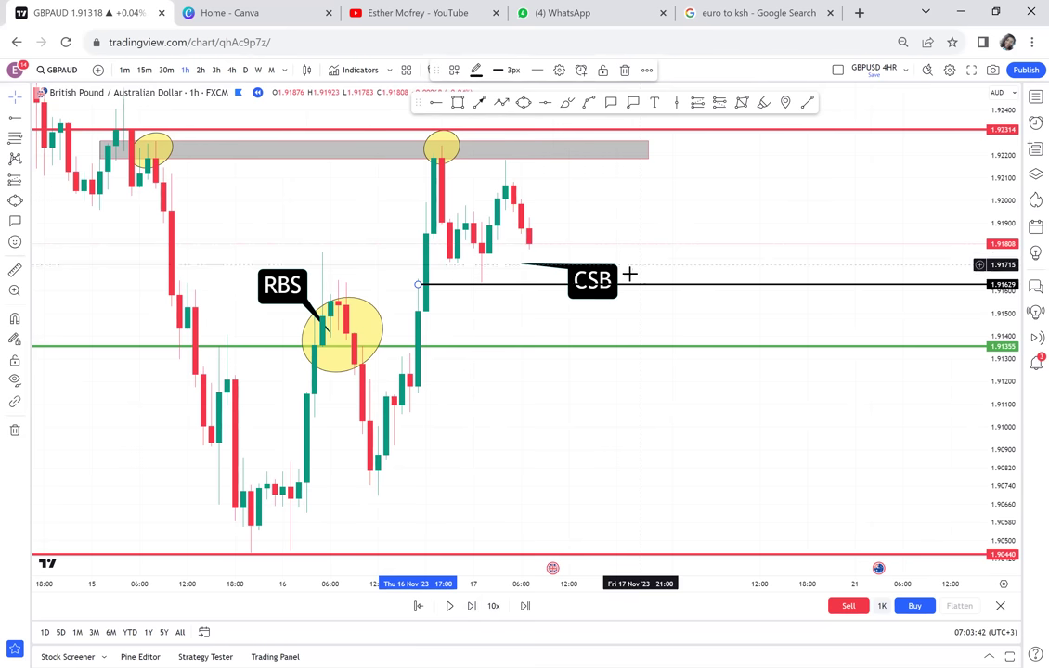
{"action": "key", "text": "Delete"}
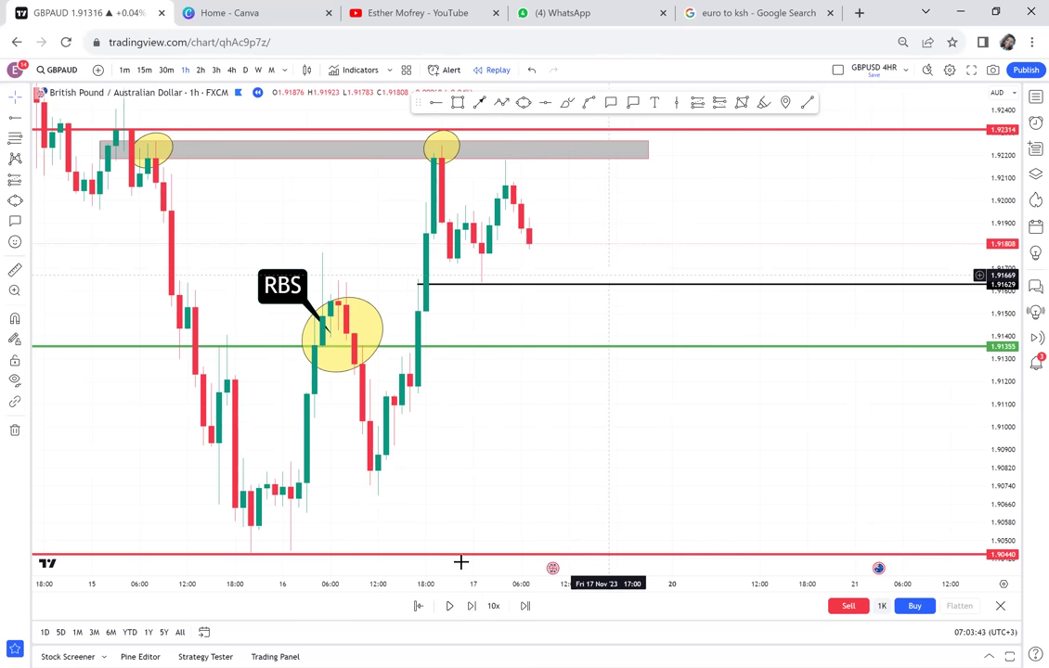
- Advance the replay one bar and raise the black horizontal ray to 1.91786, under the newest candle bodies
{"action": "left_click", "coordinate": [472, 607]}
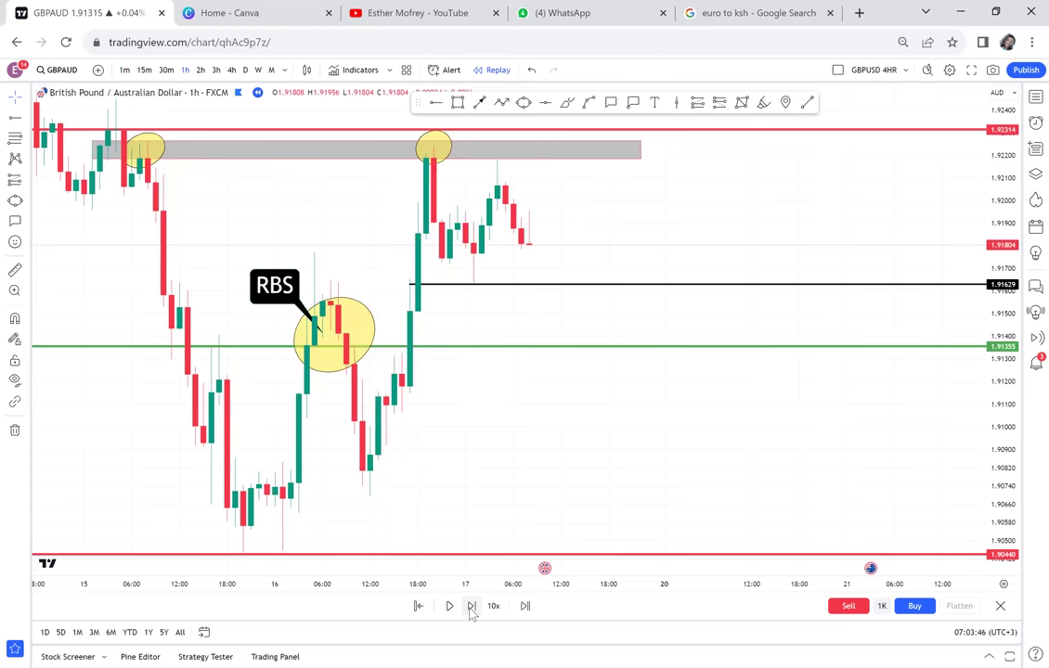
{"action": "left_click", "coordinate": [471, 607]}
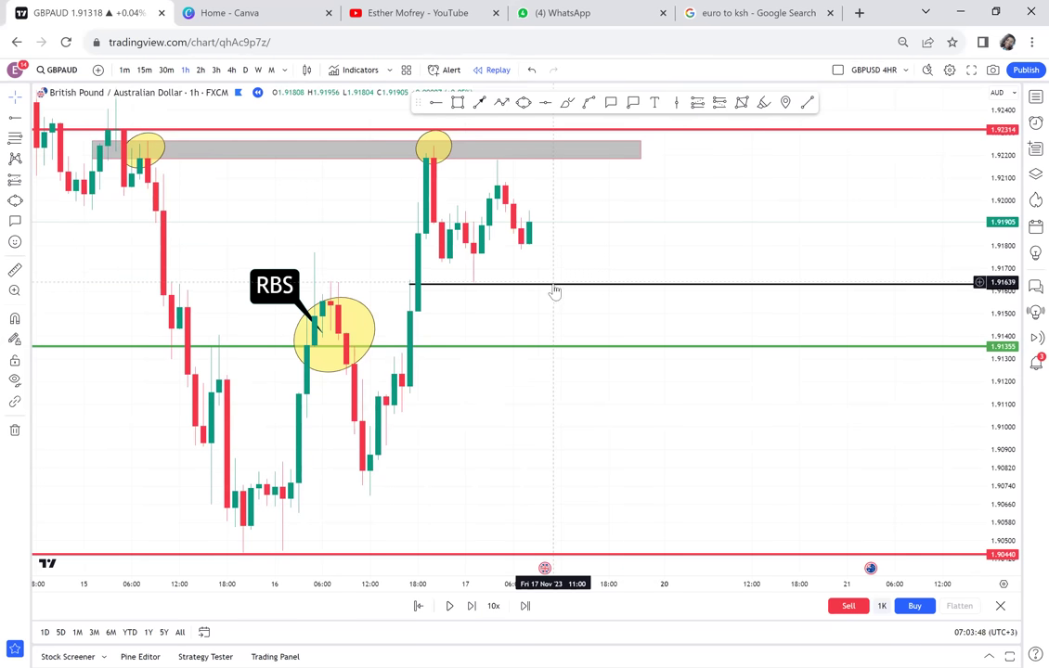
{"action": "left_click_drag", "start_coordinate": [552, 292], "coordinate": [571, 248]}
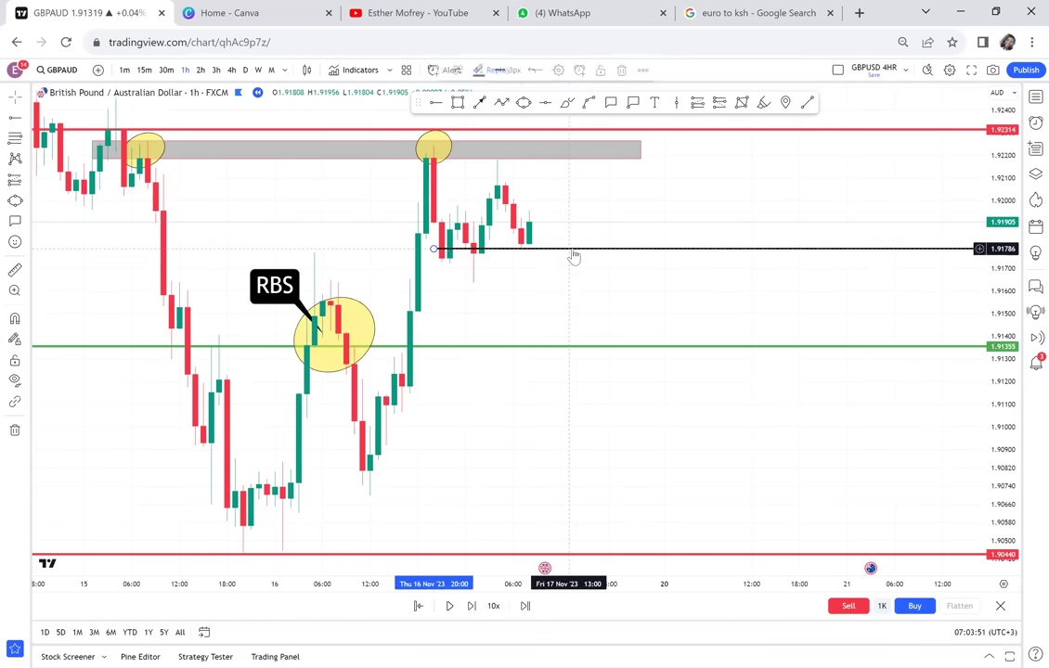
- Step the replay forward two bars to the large bearish candle that breaks below the black ray
{"action": "left_click", "coordinate": [469, 614]}
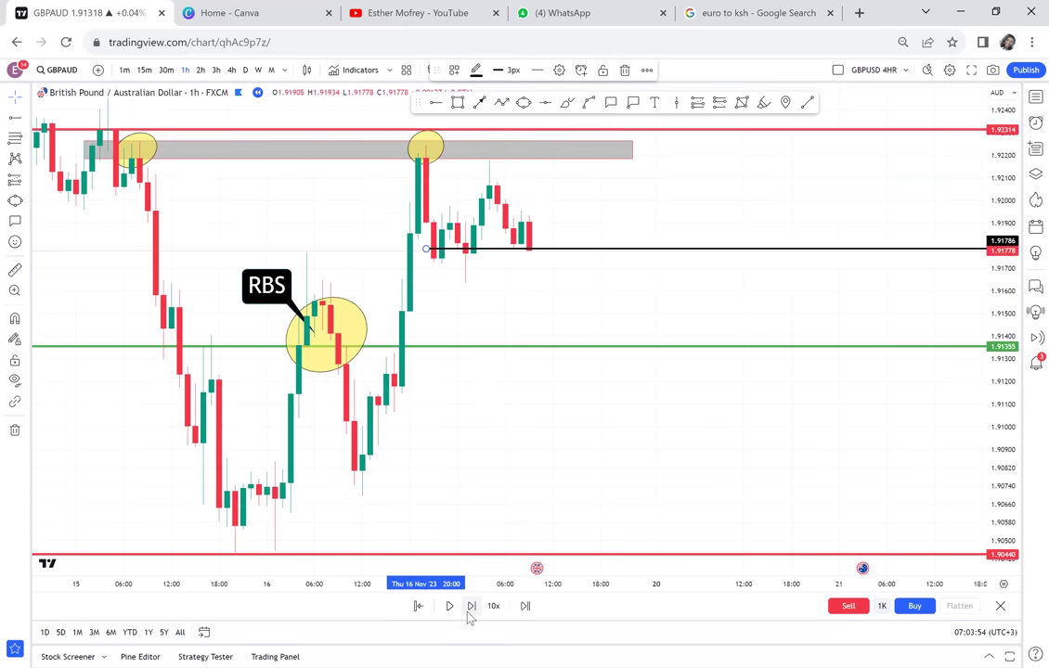
{"action": "left_click", "coordinate": [470, 613]}
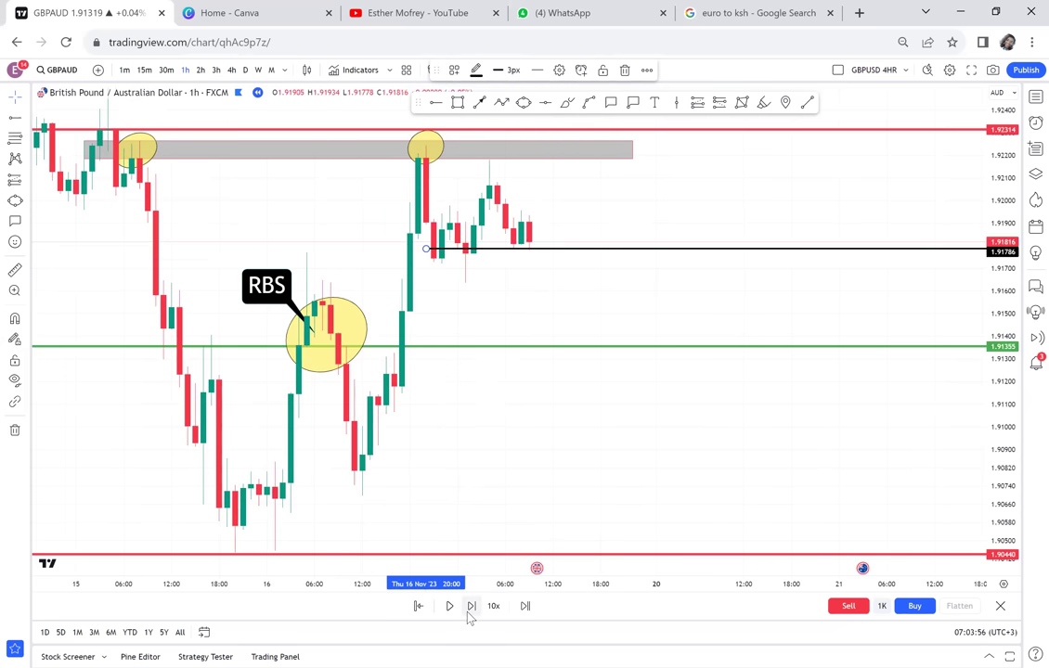
{"action": "left_click", "coordinate": [470, 613]}
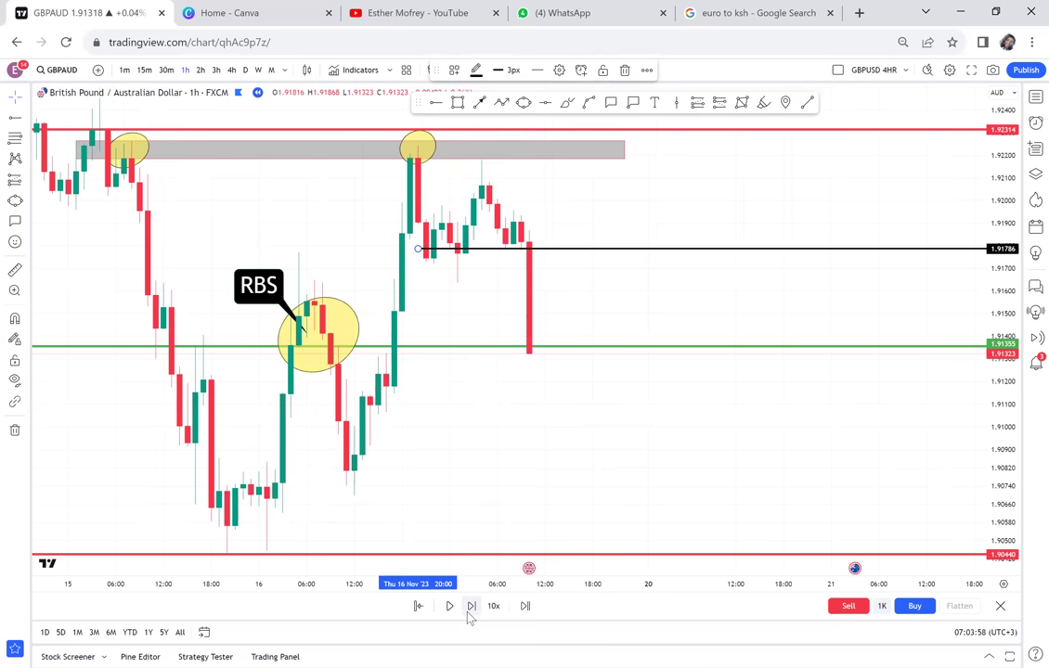
- Draw a rectangle spanning the pattern's height, from 1.92277 at the grey zone down to 1.90427 at the lower red line
{"action": "scroll", "coordinate": [582, 195], "scroll_direction": "down", "scroll_amount": 2}
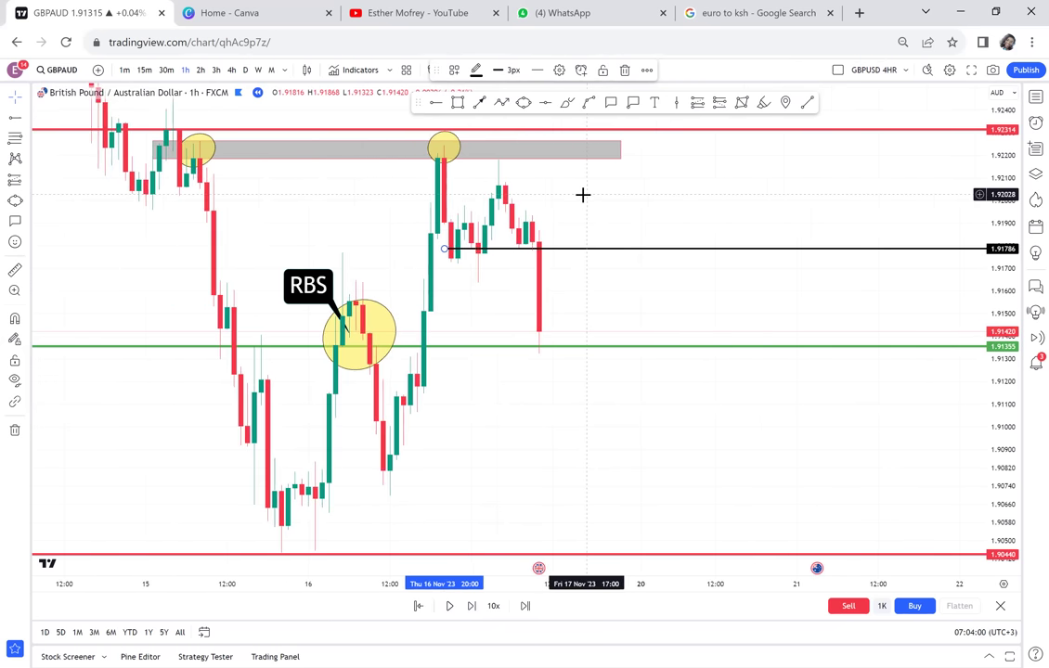
{"action": "left_click_drag", "start_coordinate": [666, 181], "coordinate": [803, 172]}
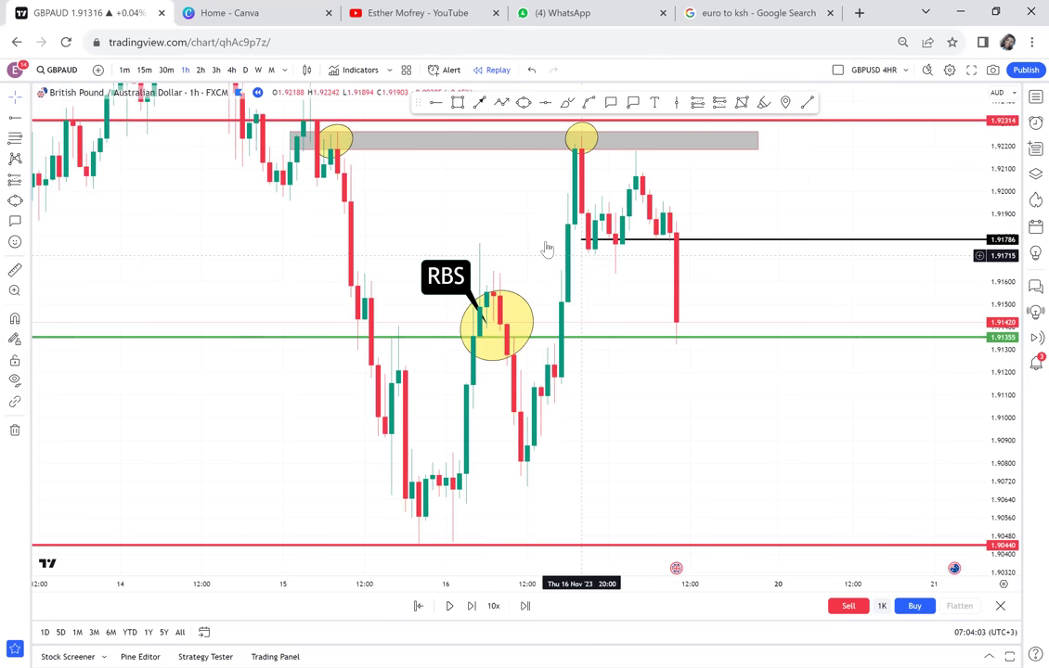
{"action": "left_click_drag", "start_coordinate": [604, 276], "coordinate": [502, 178]}
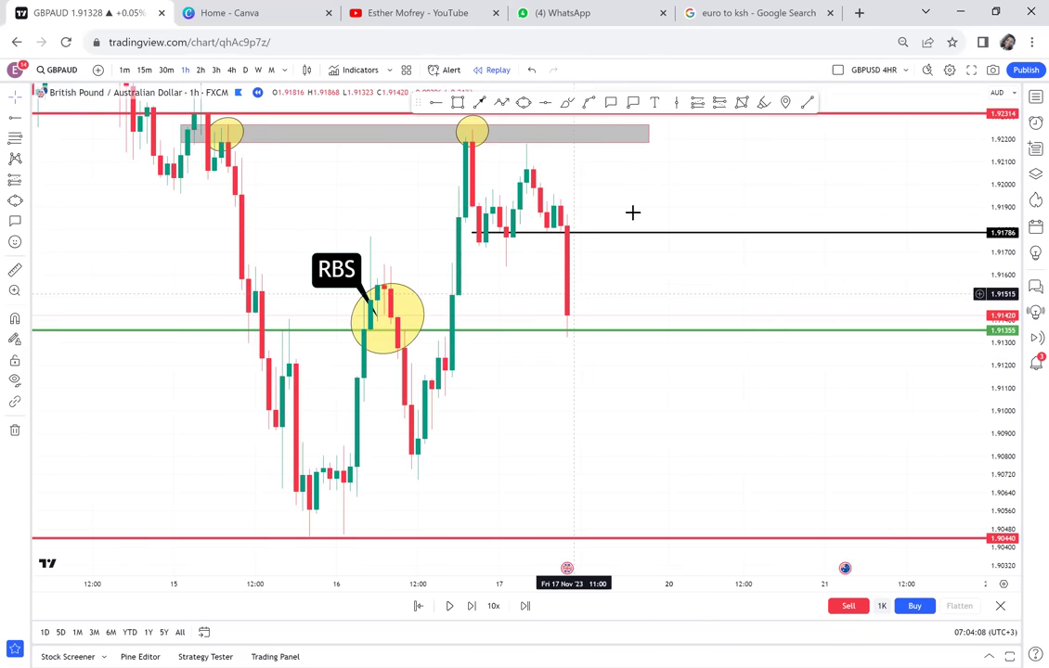
{"action": "left_click_drag", "start_coordinate": [652, 191], "coordinate": [763, 240]}
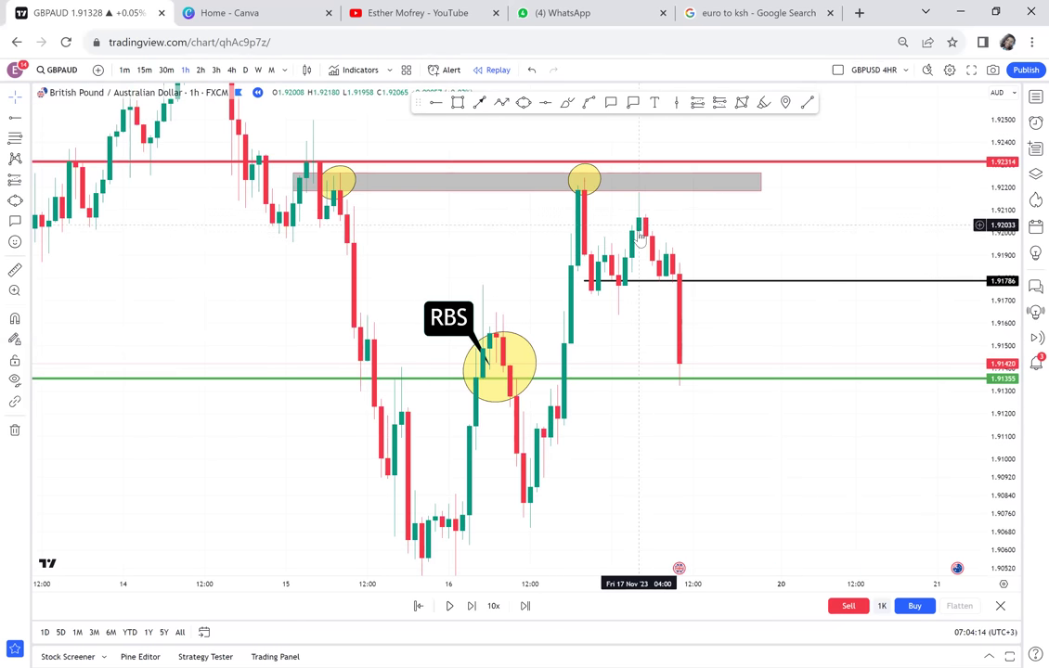
{"action": "scroll", "coordinate": [793, 261], "scroll_direction": "up", "scroll_amount": 2}
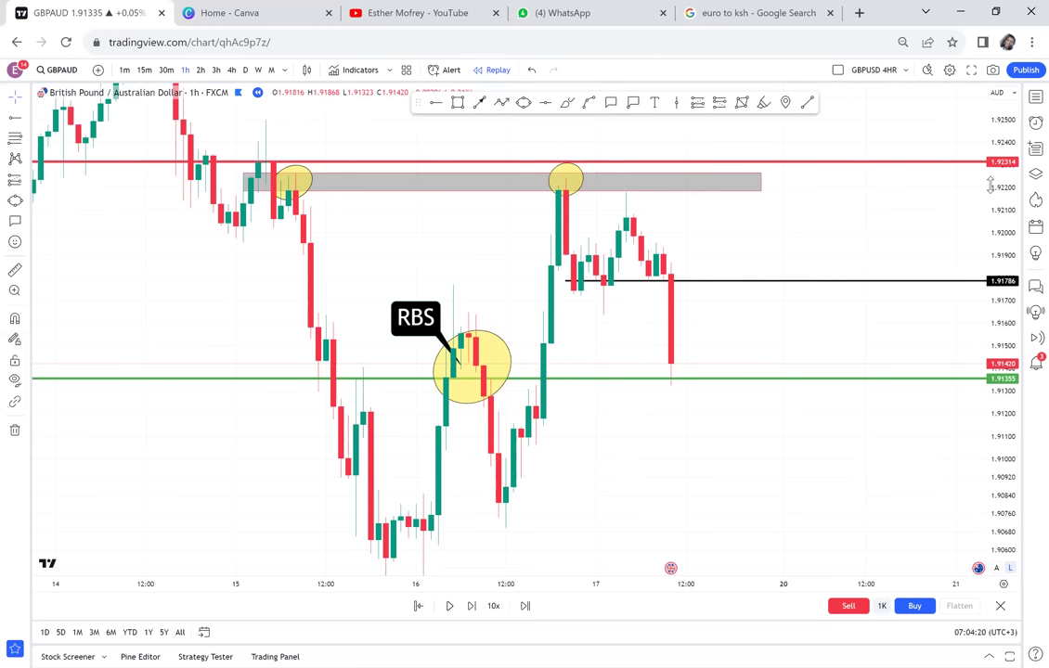
{"action": "left_click", "coordinate": [457, 104]}
{"action": "left_click", "coordinate": [433, 239]}
{"action": "left_click", "coordinate": [482, 416]}
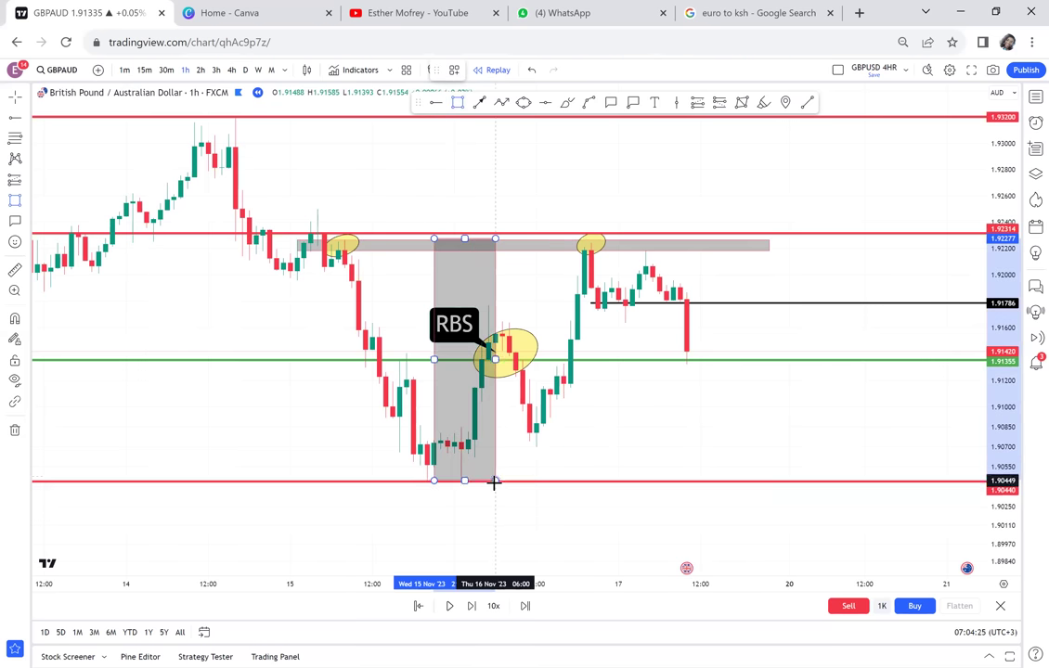
{"action": "left_click", "coordinate": [495, 482]}
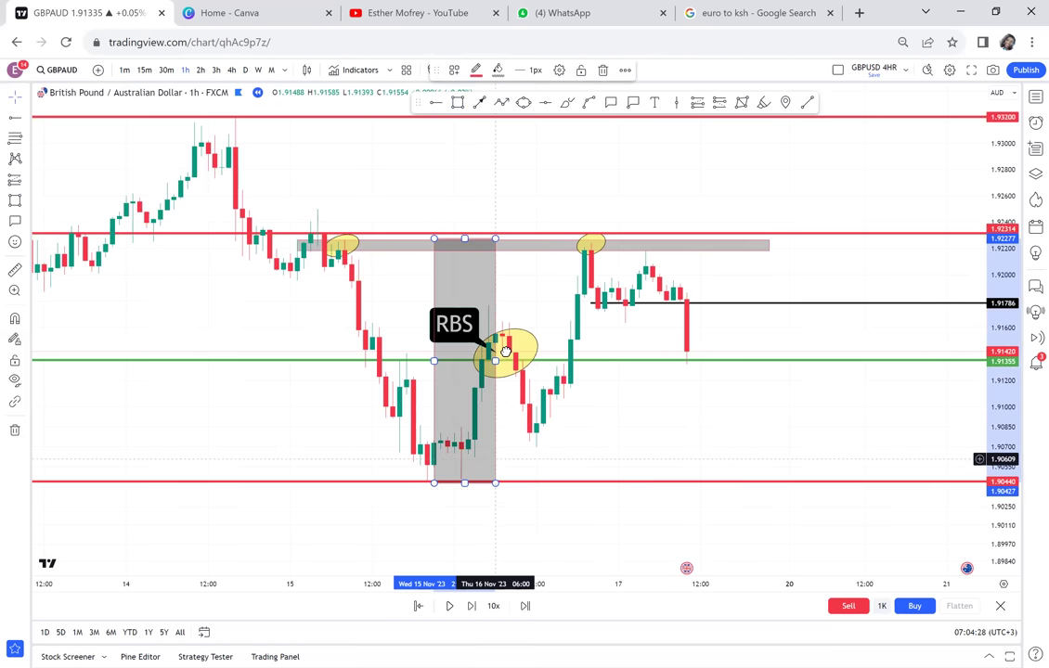
- Move the height rectangle up so it stands on the grey zone and place a red horizontal line at its top, 1.94140
{"action": "left_click_drag", "start_coordinate": [505, 351], "coordinate": [497, 206]}
{"action": "left_click", "coordinate": [552, 211]}
{"action": "left_click_drag", "start_coordinate": [560, 279], "coordinate": [540, 432]}
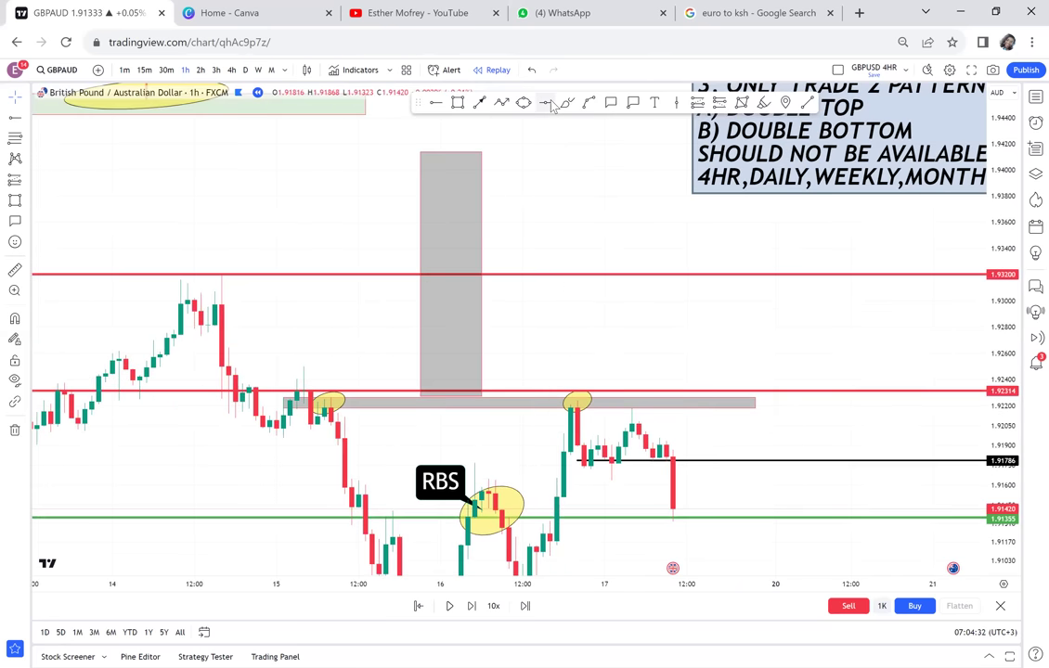
{"action": "left_click", "coordinate": [396, 152]}
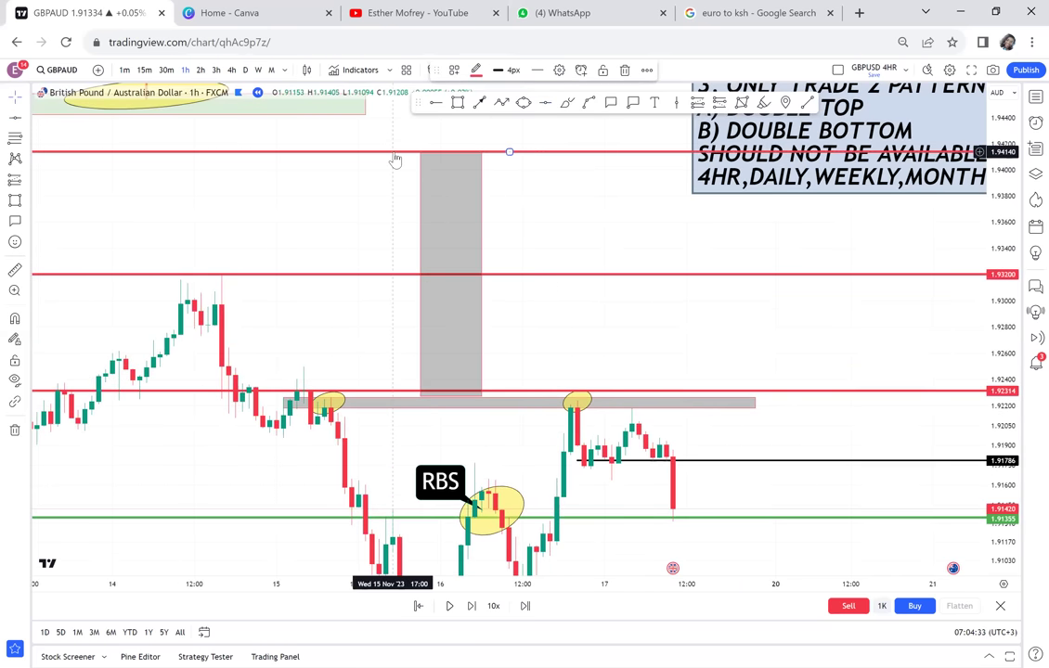
- Narrow the projected height rectangle from its earlier edge and fill it with light yellow
{"action": "left_click_drag", "start_coordinate": [421, 276], "coordinate": [461, 286]}
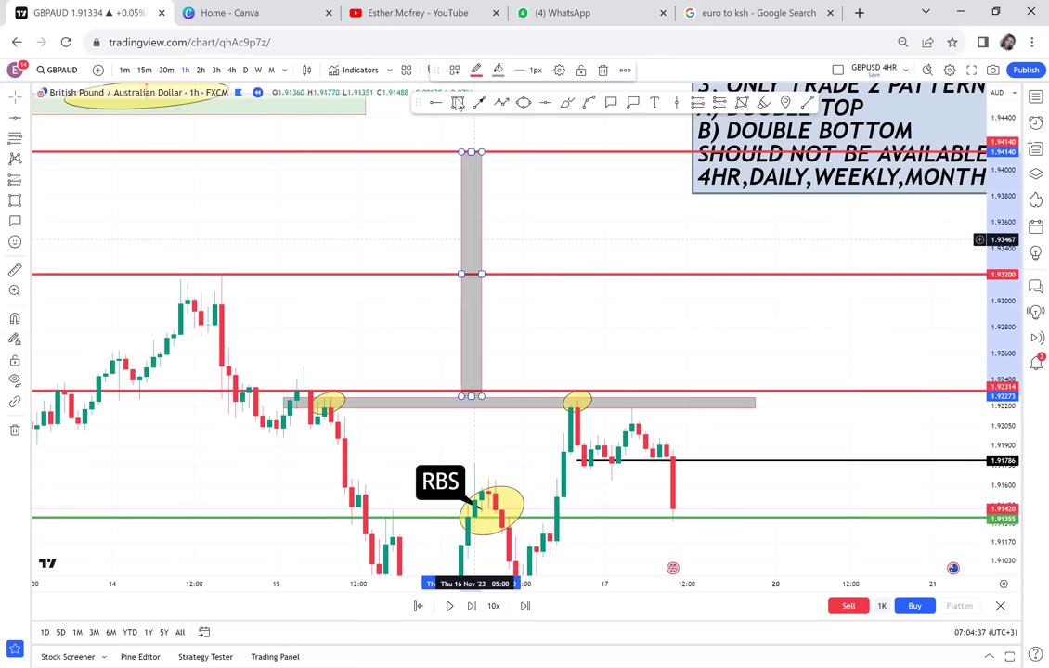
{"action": "left_click", "coordinate": [498, 72]}
{"action": "left_click", "coordinate": [523, 110]}
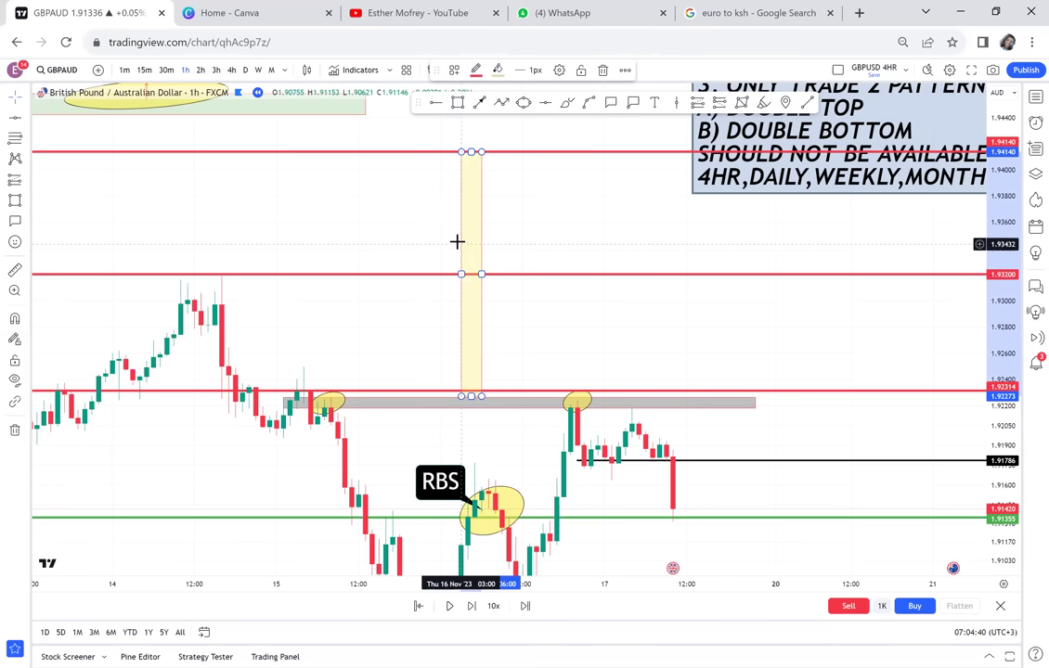
- Advance the replay one bar so the latest candle extends below the green line
{"action": "left_click_drag", "start_coordinate": [605, 331], "coordinate": [555, 187]}
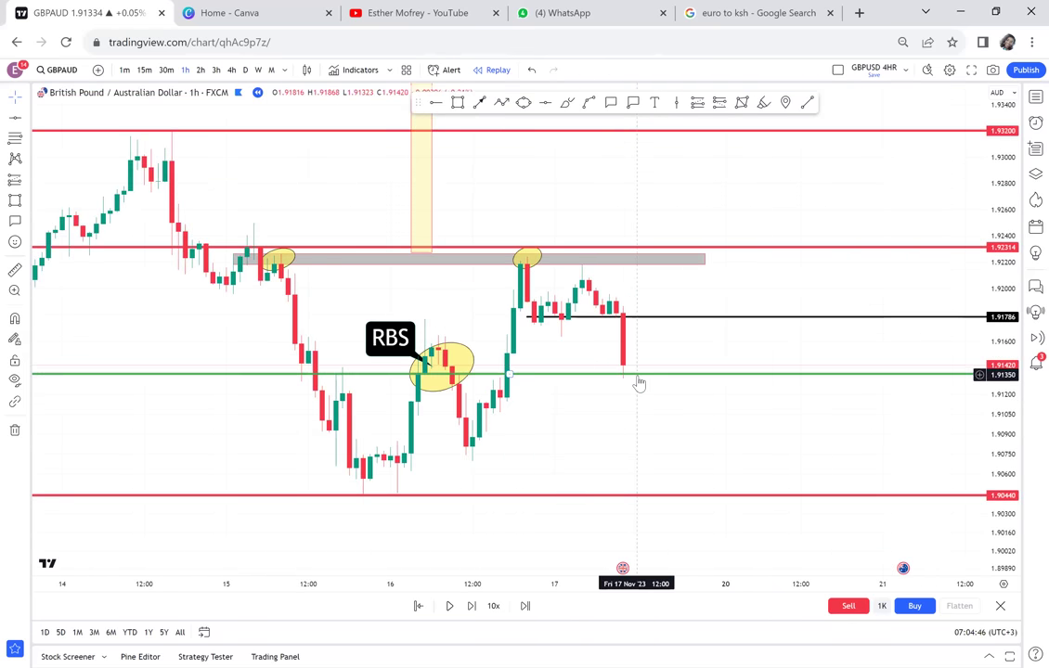
{"action": "left_click", "coordinate": [472, 606]}
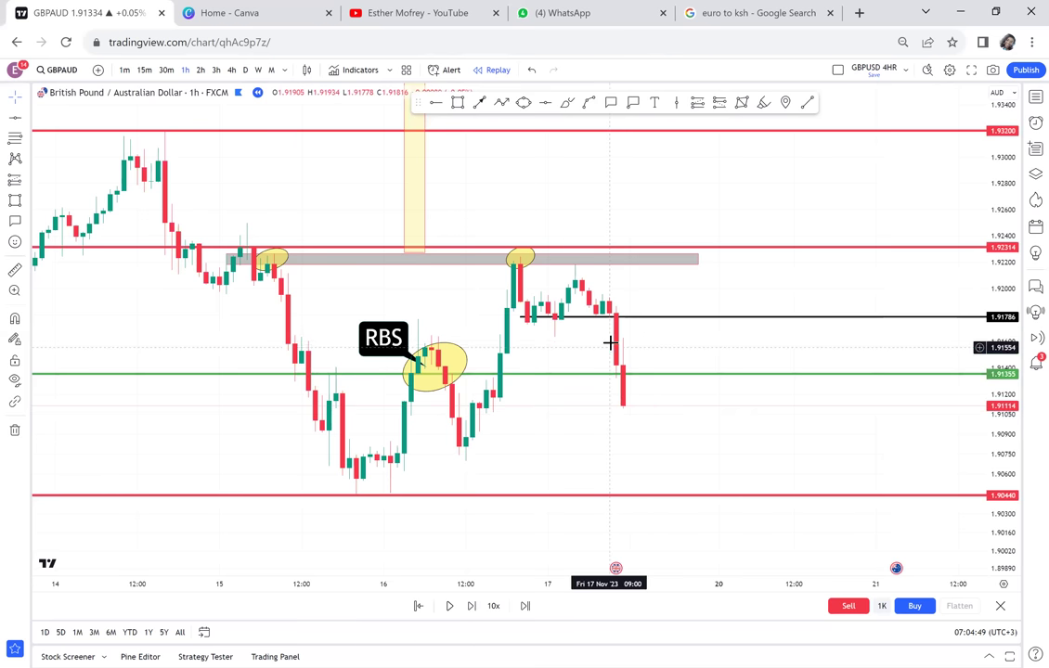
- Place a short position with entry at 1.91116 beside the latest candle and set its target at the lower red line, 1.90432
{"action": "left_click_drag", "start_coordinate": [610, 322], "coordinate": [606, 316]}
{"action": "scroll", "coordinate": [607, 317], "scroll_direction": "down", "scroll_amount": 3}
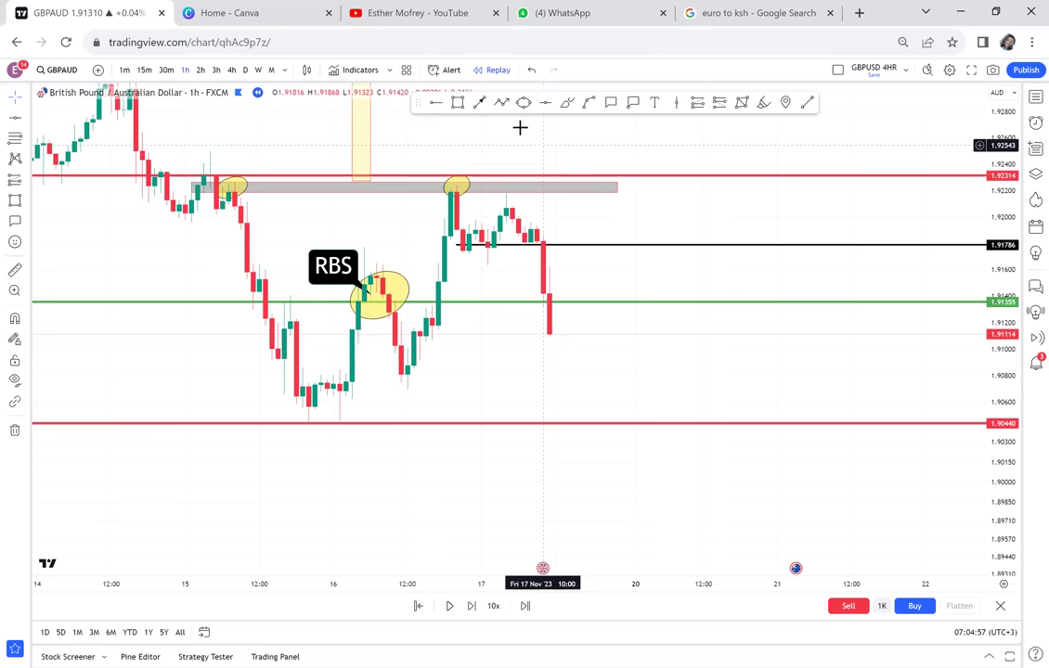
{"action": "left_click", "coordinate": [27, 180]}
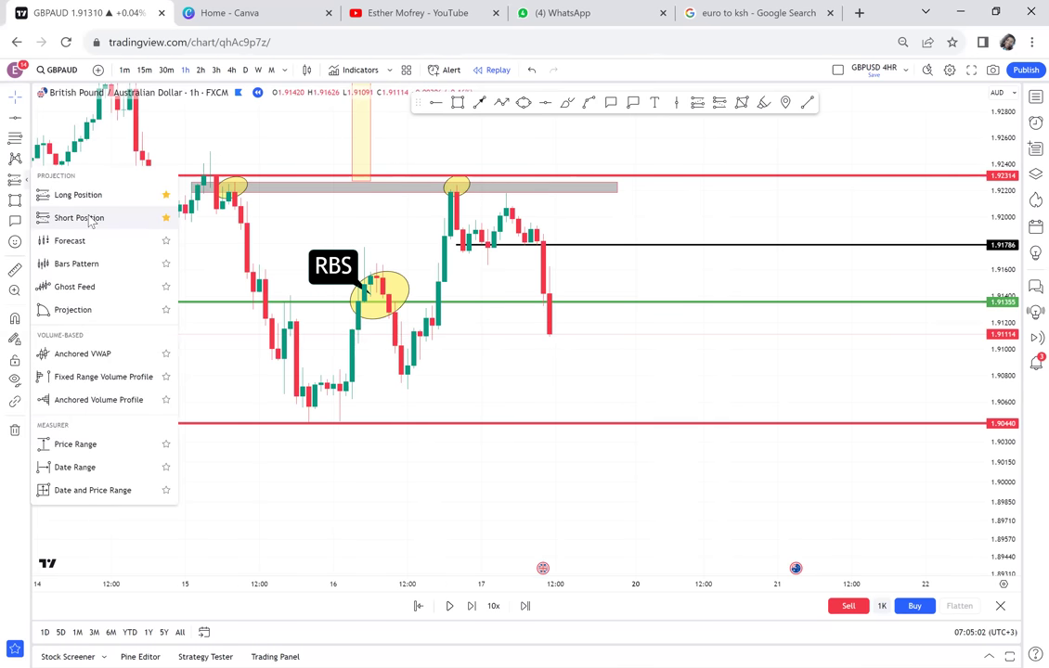
{"action": "left_click", "coordinate": [88, 217]}
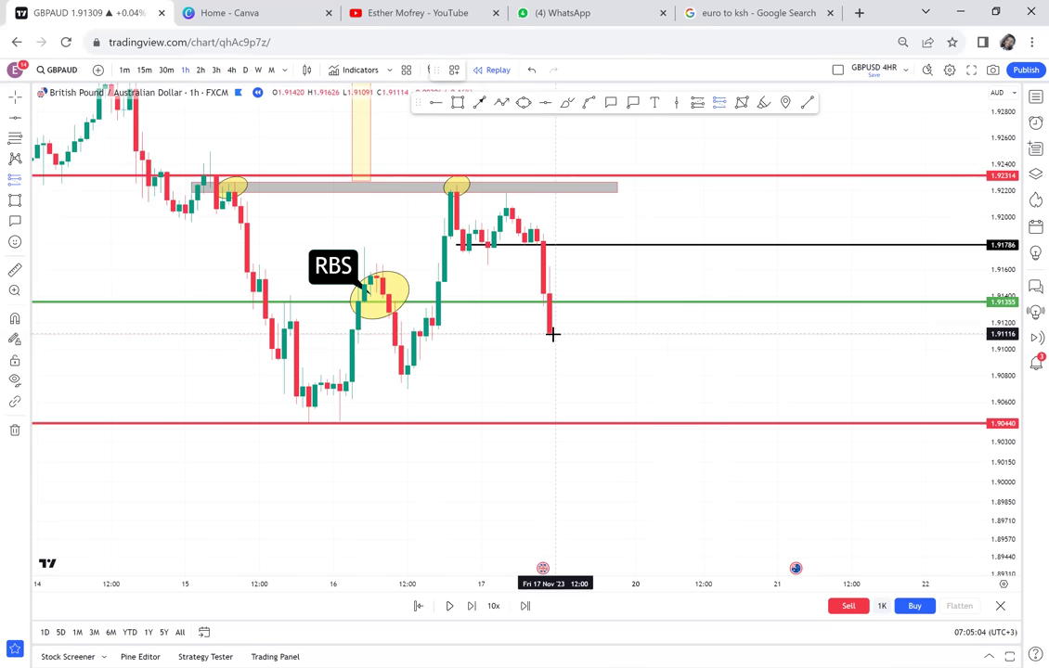
{"action": "left_click", "coordinate": [552, 335]}
{"action": "left_click_drag", "start_coordinate": [548, 425], "coordinate": [548, 432]}
- Measure the price distance from the short position's entry down to the lower red line
{"action": "left_click", "coordinate": [15, 270]}
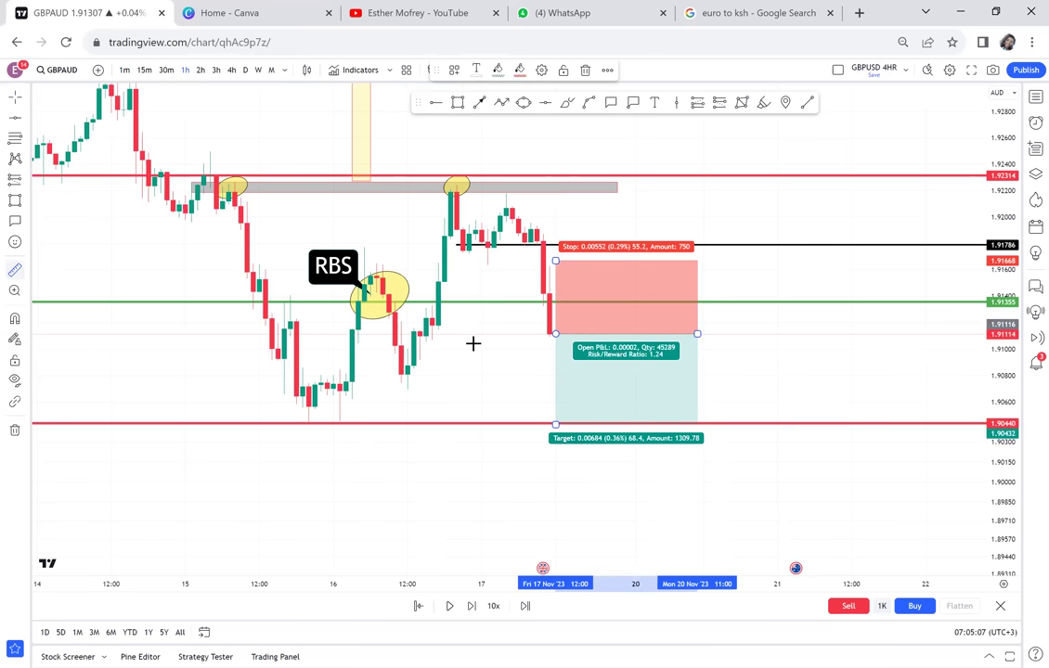
{"action": "left_click", "coordinate": [524, 333]}
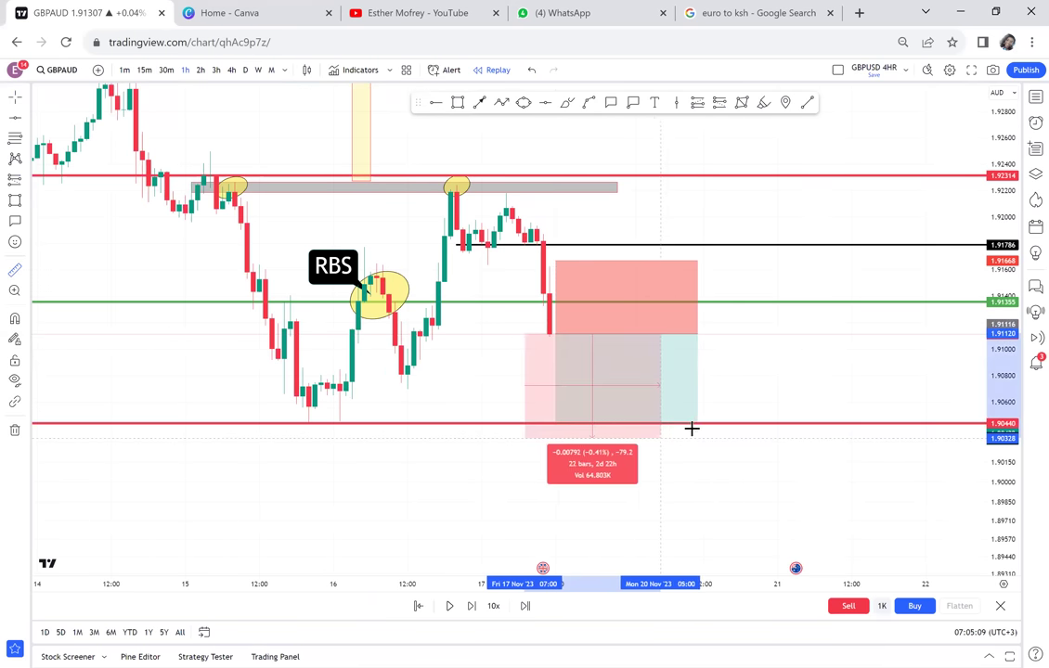
{"action": "left_click", "coordinate": [697, 427]}
{"action": "left_click", "coordinate": [773, 361]}
- Raise the short position's stop above the black line to 1.91967
{"action": "left_click", "coordinate": [588, 321]}
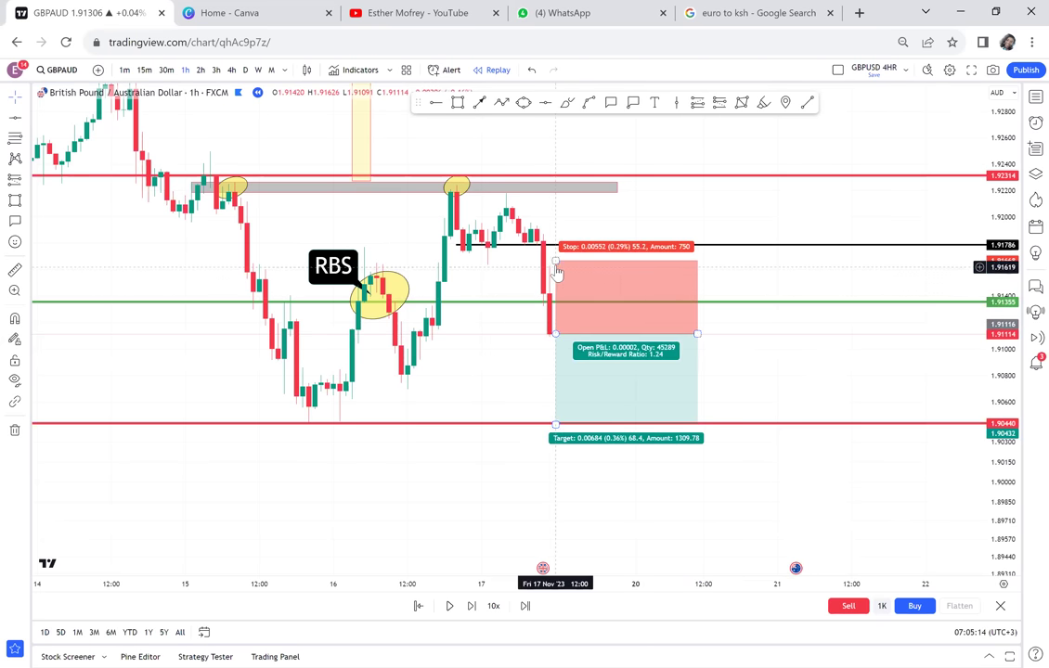
{"action": "left_click_drag", "start_coordinate": [555, 261], "coordinate": [574, 229]}
{"action": "left_click", "coordinate": [747, 225]}
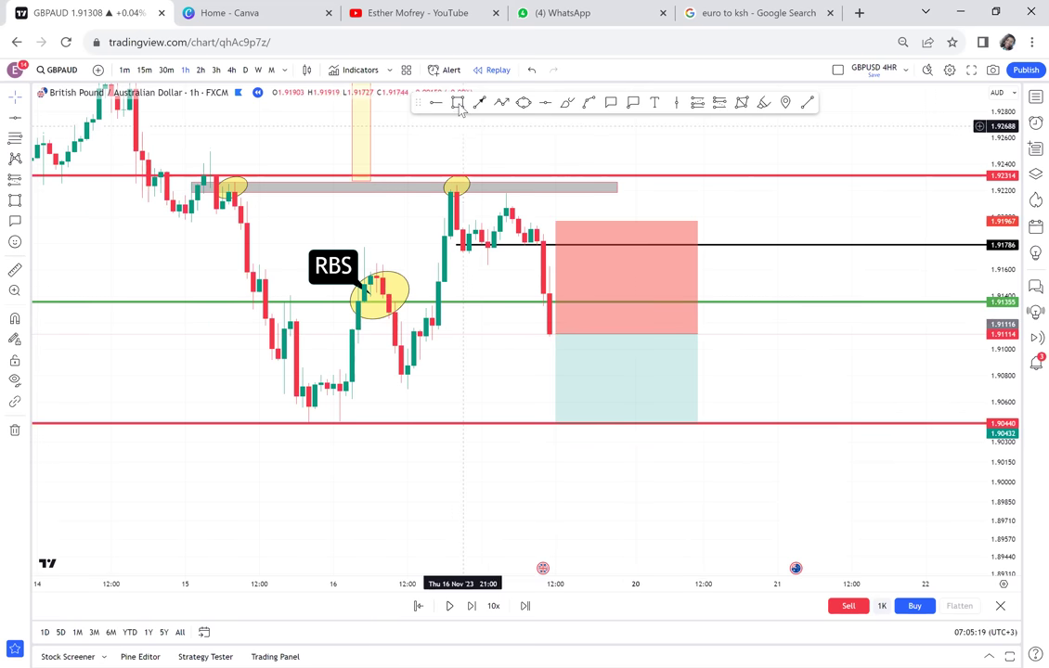
- Draw a thin rectangle from about 1.91181 to 1.91072, stretching from the 16 Nov 13:00 candle past the short position's entry
{"action": "key", "text": "alt+shift+r"}
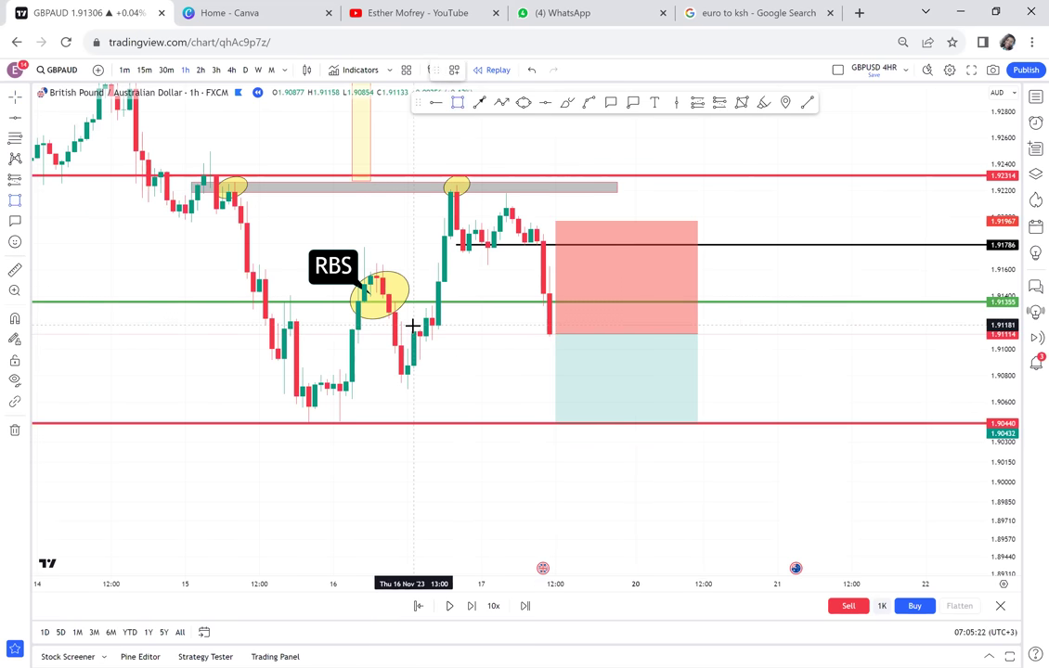
{"action": "left_click", "coordinate": [413, 325]}
{"action": "left_click", "coordinate": [562, 330]}
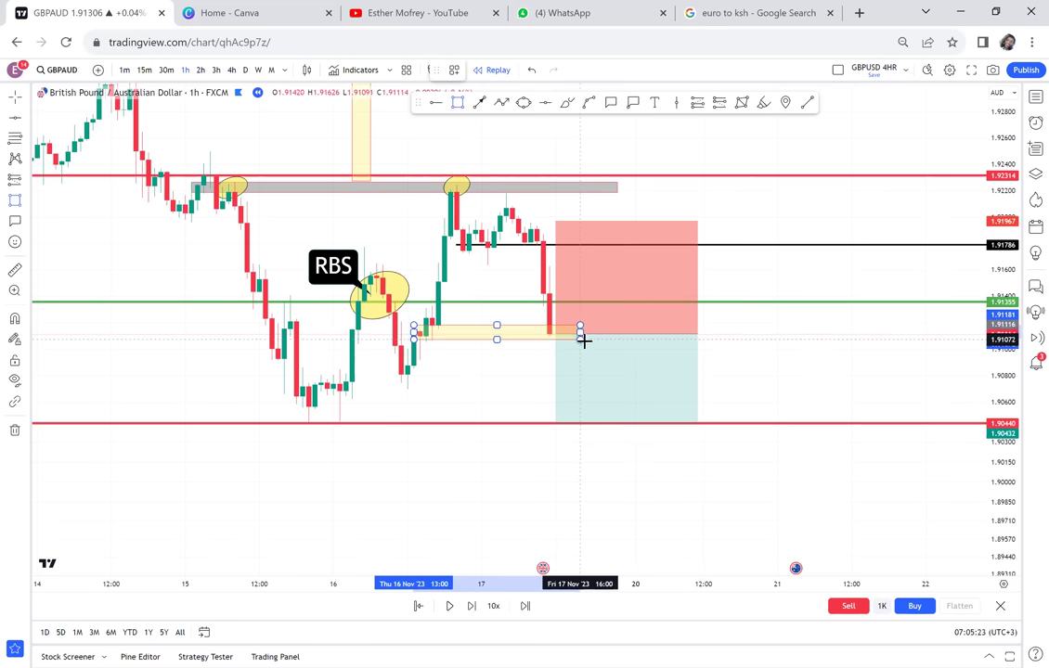
{"action": "left_click", "coordinate": [585, 340]}
{"action": "left_click", "coordinate": [794, 343]}
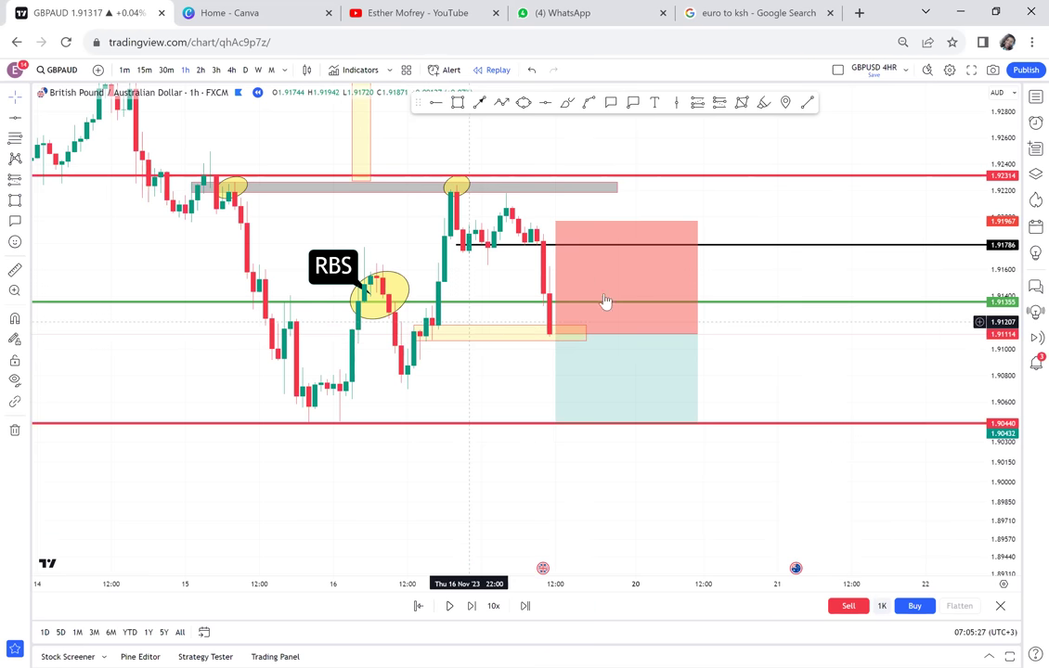
{"action": "mouse_move", "coordinate": [602, 279]}
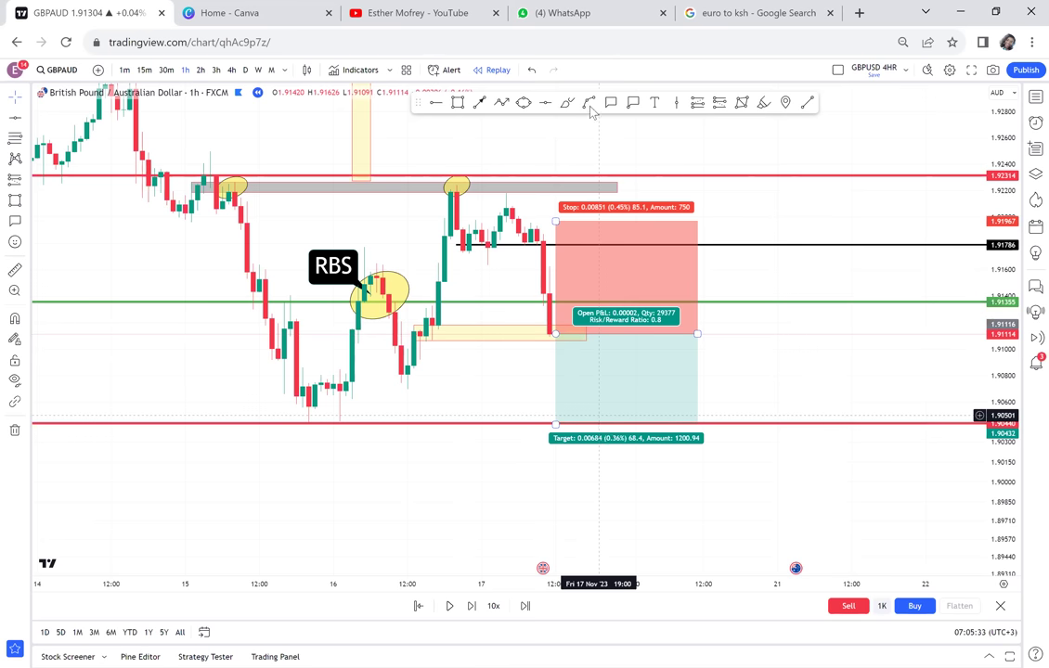
{"action": "left_click", "coordinate": [589, 144]}
{"action": "left_click", "coordinate": [466, 331]}
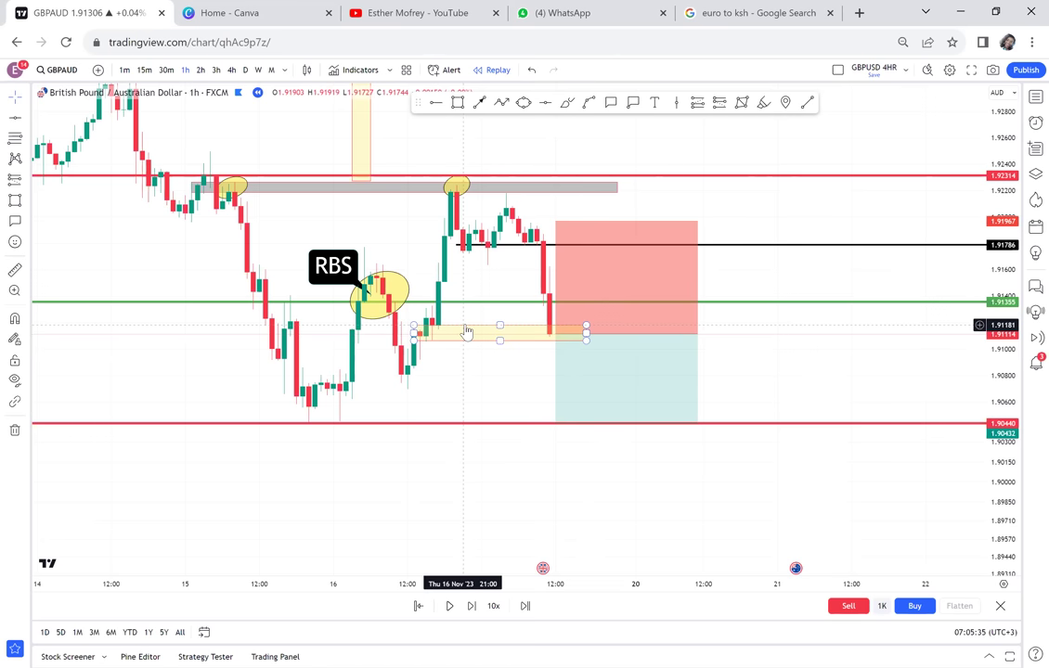
{"action": "left_click", "coordinate": [666, 199]}
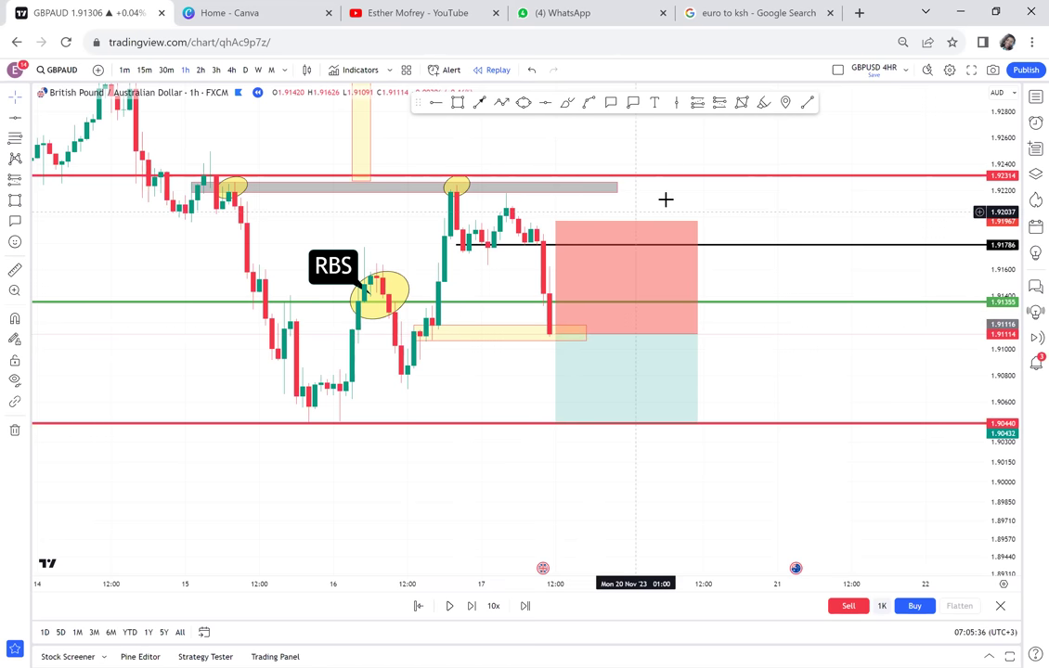
{"action": "left_click", "coordinate": [414, 340]}
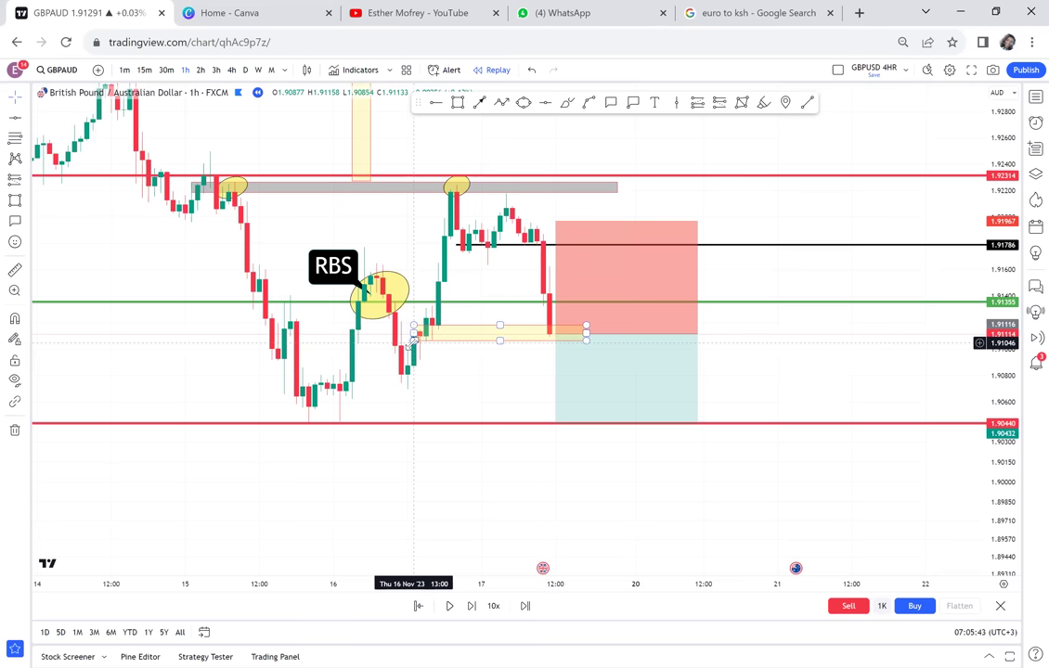
{"action": "left_click", "coordinate": [480, 359]}
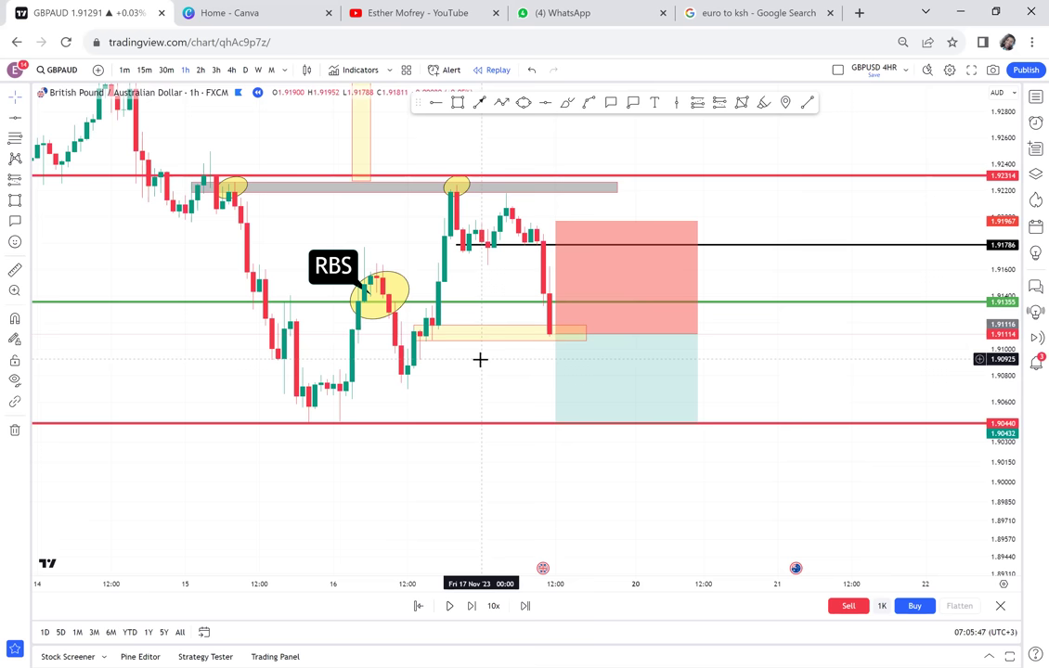
{"action": "left_click", "coordinate": [426, 332]}
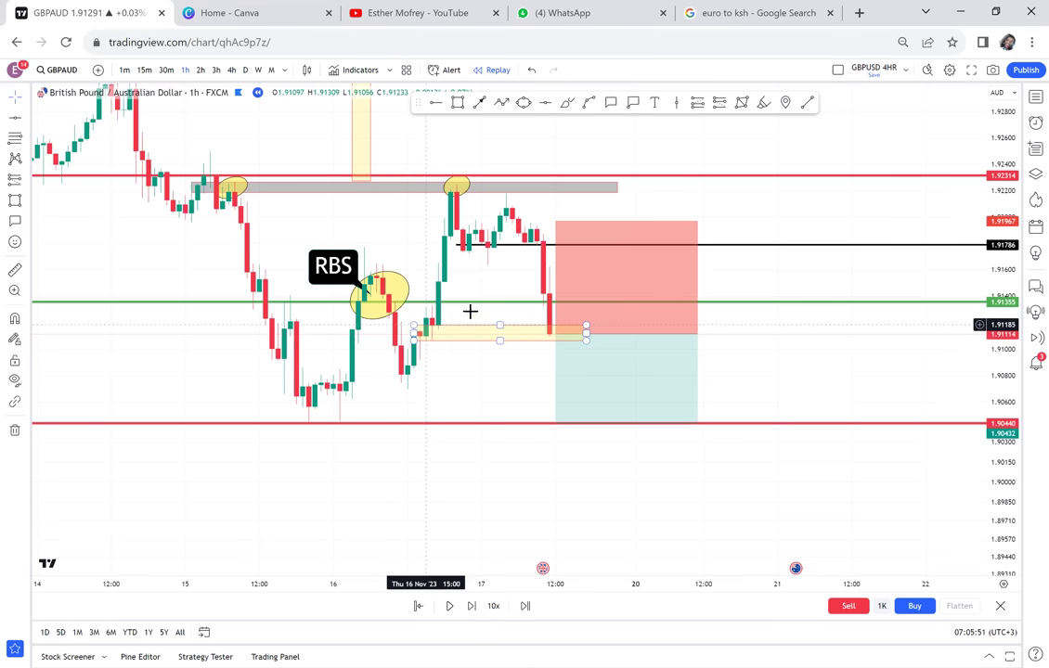
{"action": "left_click", "coordinate": [376, 402]}
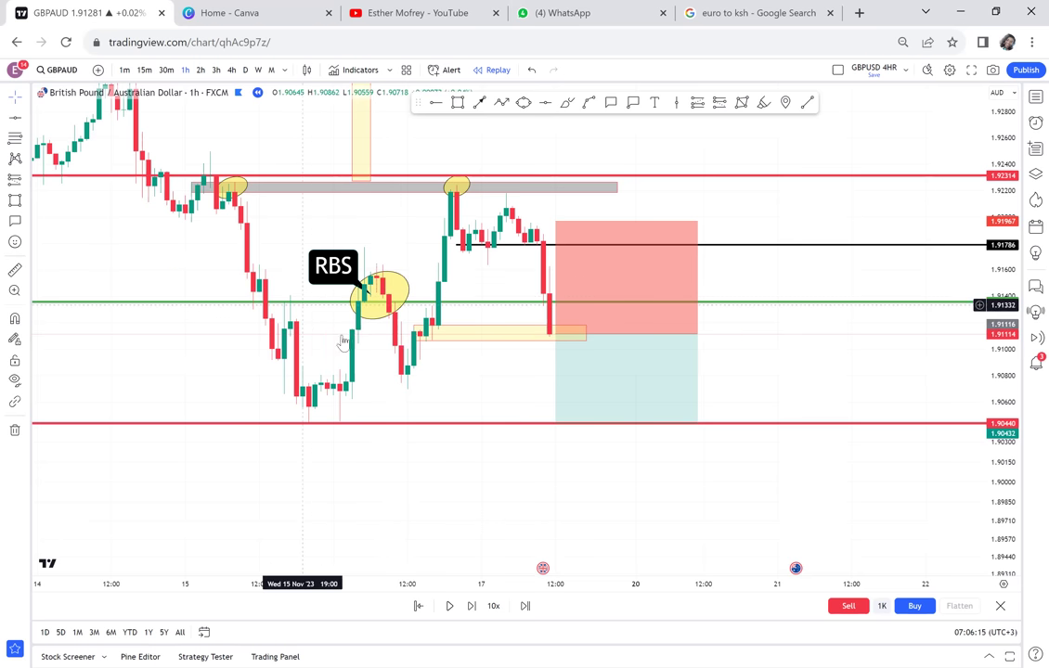
{"action": "left_click", "coordinate": [583, 331]}
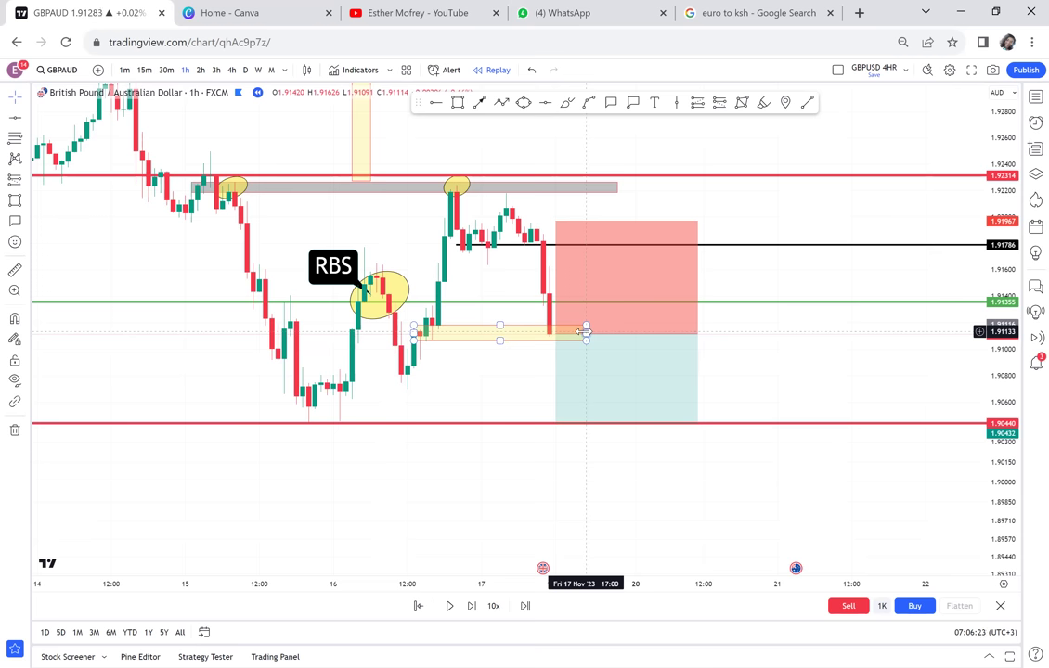
{"action": "left_click", "coordinate": [565, 338]}
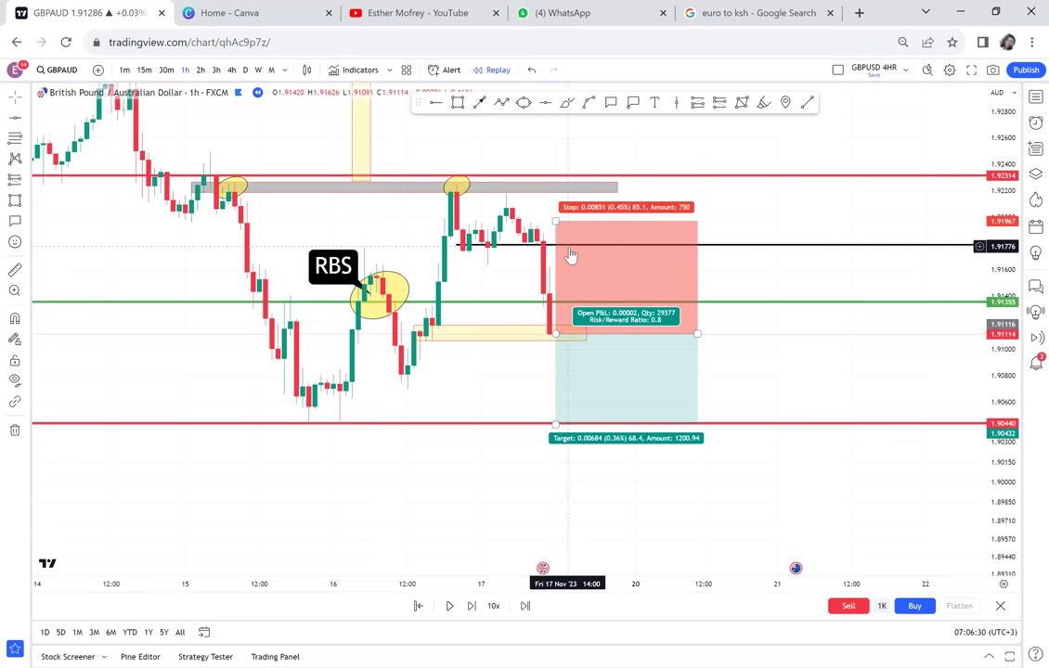
{"action": "left_click", "coordinate": [505, 305]}
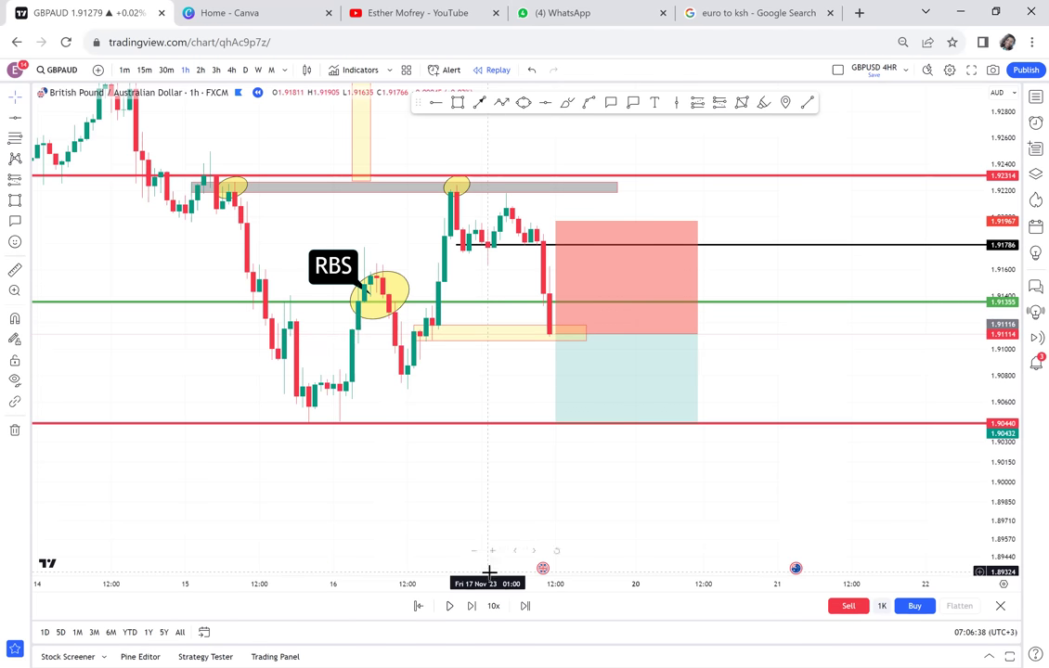
- Advance the replay three bars and place a black horizontal ray at 1.90933 below the yellow zone, starting at 16 Nov 06:00
{"action": "left_click", "coordinate": [473, 606]}
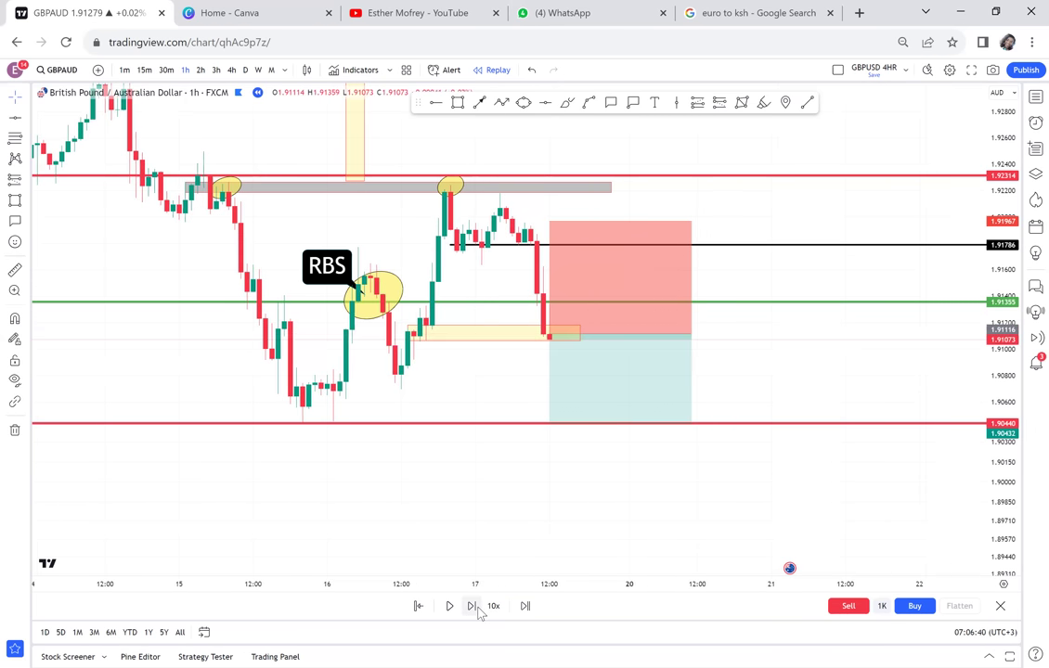
{"action": "left_click", "coordinate": [473, 606]}
{"action": "left_click", "coordinate": [473, 607]}
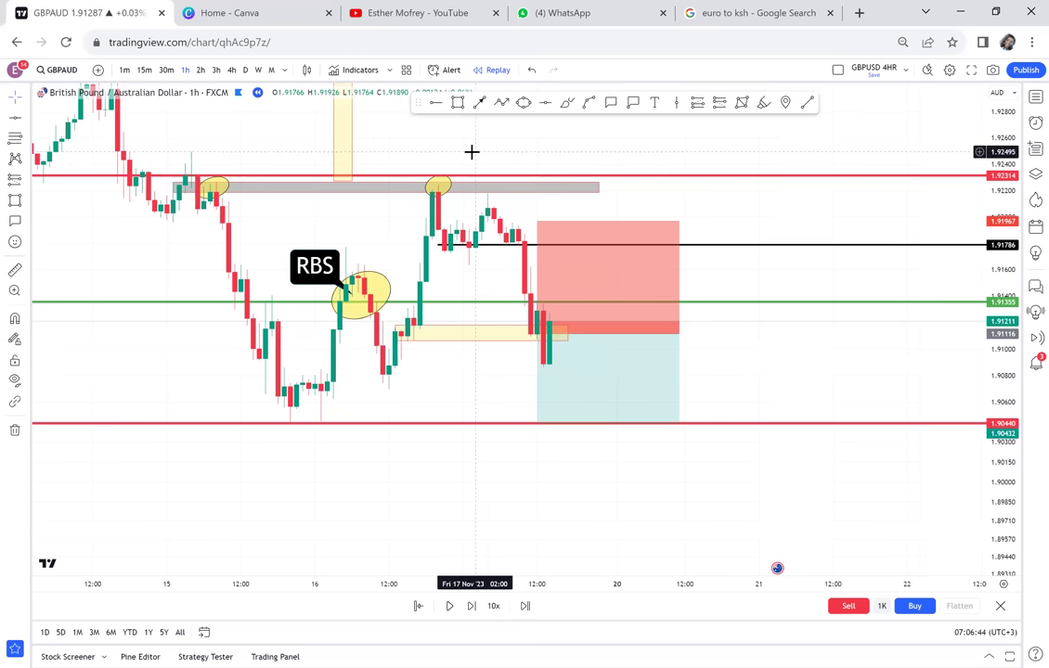
{"action": "left_click", "coordinate": [351, 358]}
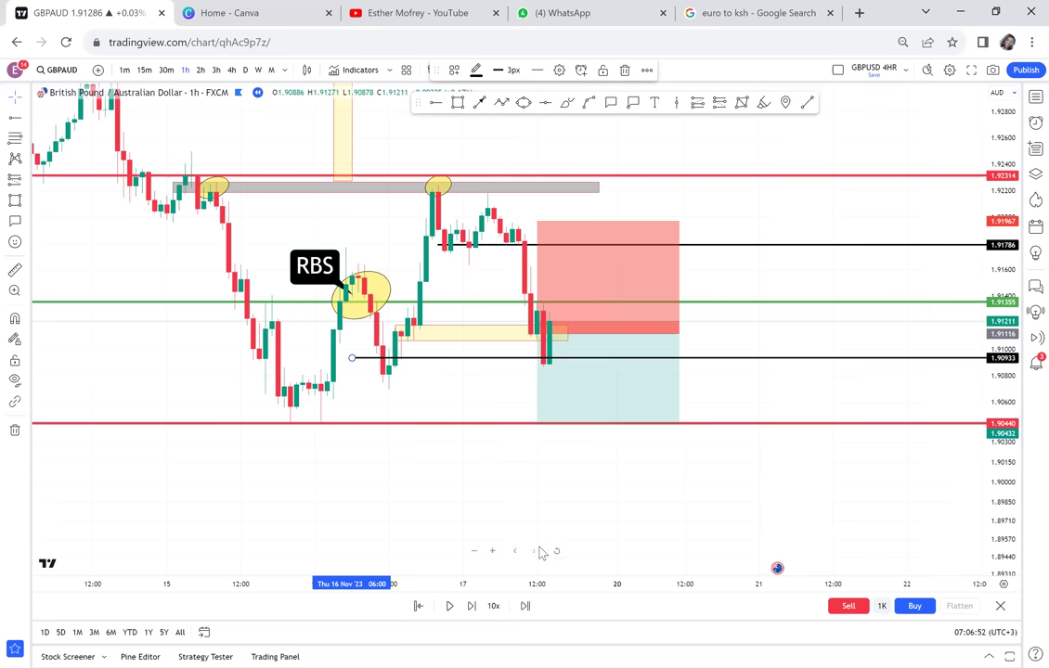
- Advance the replay another twelve bars to follow price around the short position's entry
{"action": "left_click", "coordinate": [472, 613]}
{"action": "left_click", "coordinate": [472, 610]}
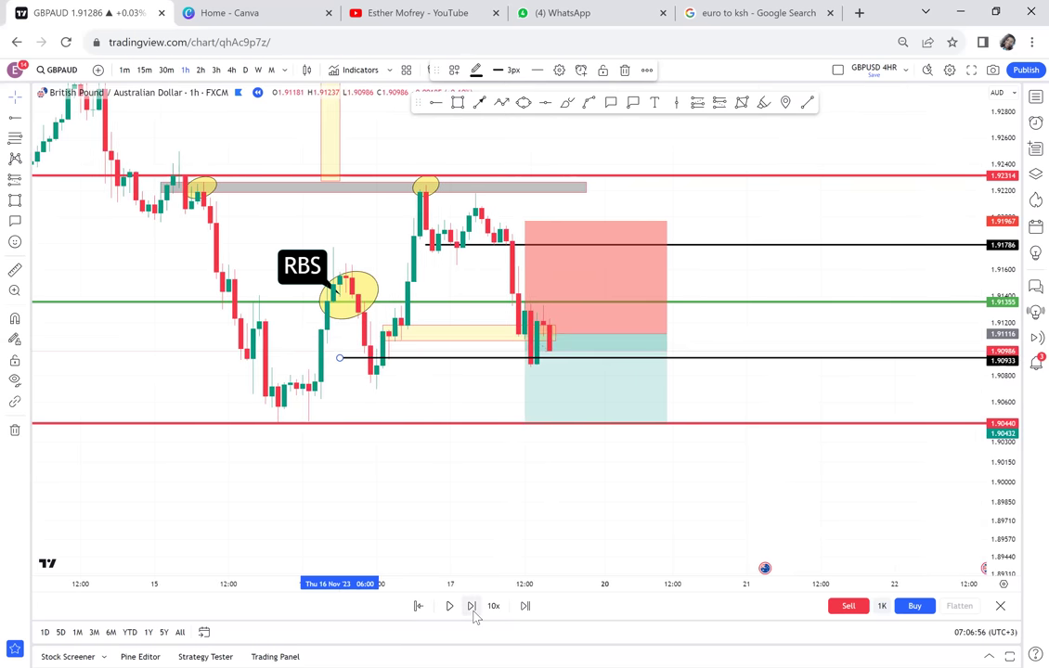
{"action": "left_click", "coordinate": [472, 609]}
{"action": "left_click", "coordinate": [472, 607]}
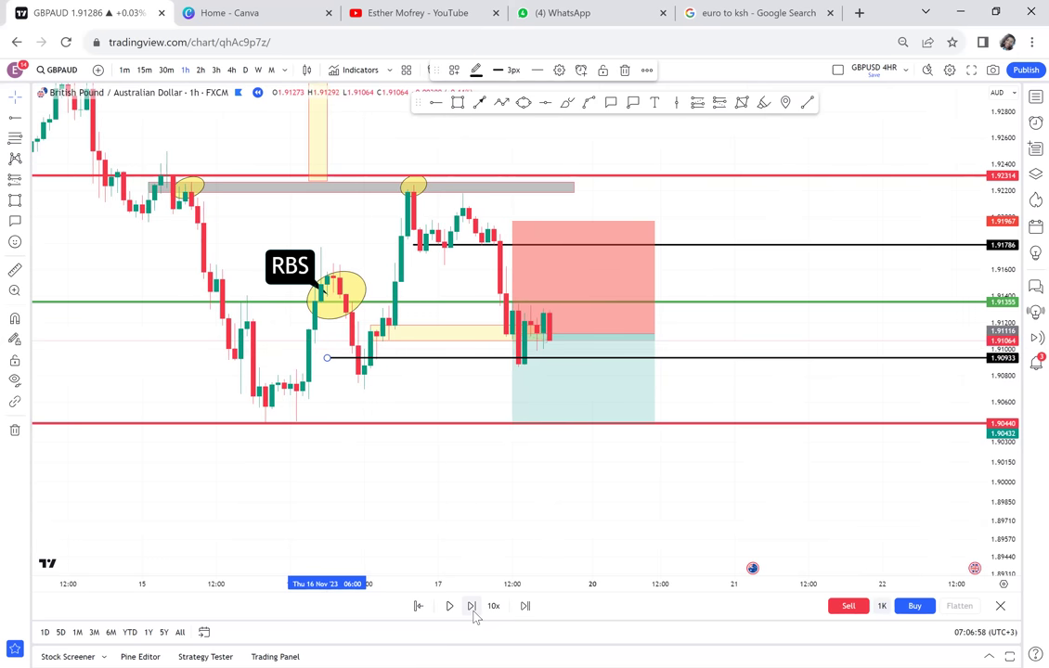
{"action": "left_click", "coordinate": [473, 609]}
{"action": "left_click", "coordinate": [472, 609]}
{"action": "left_click", "coordinate": [472, 607]}
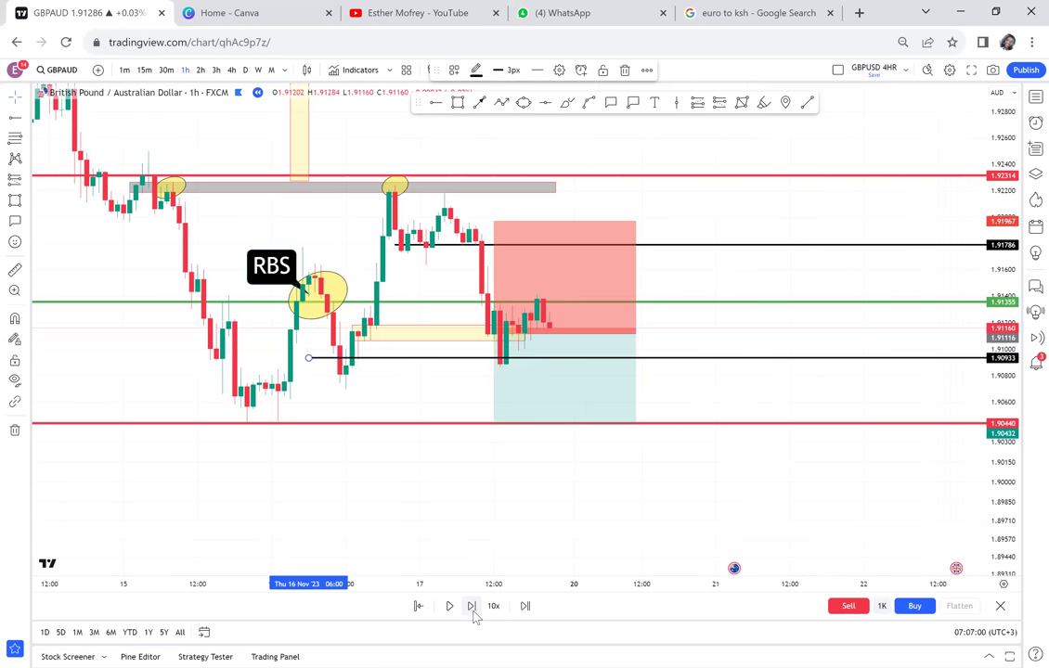
{"action": "left_click", "coordinate": [471, 607]}
{"action": "left_click", "coordinate": [471, 607]}
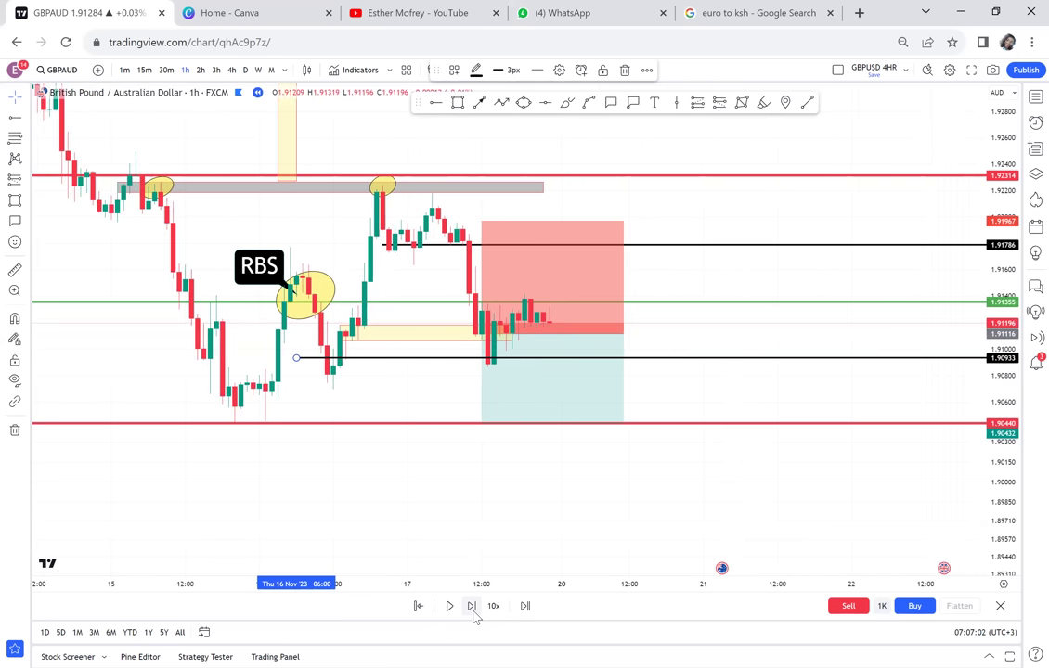
{"action": "left_click", "coordinate": [472, 613]}
{"action": "left_click", "coordinate": [472, 613]}
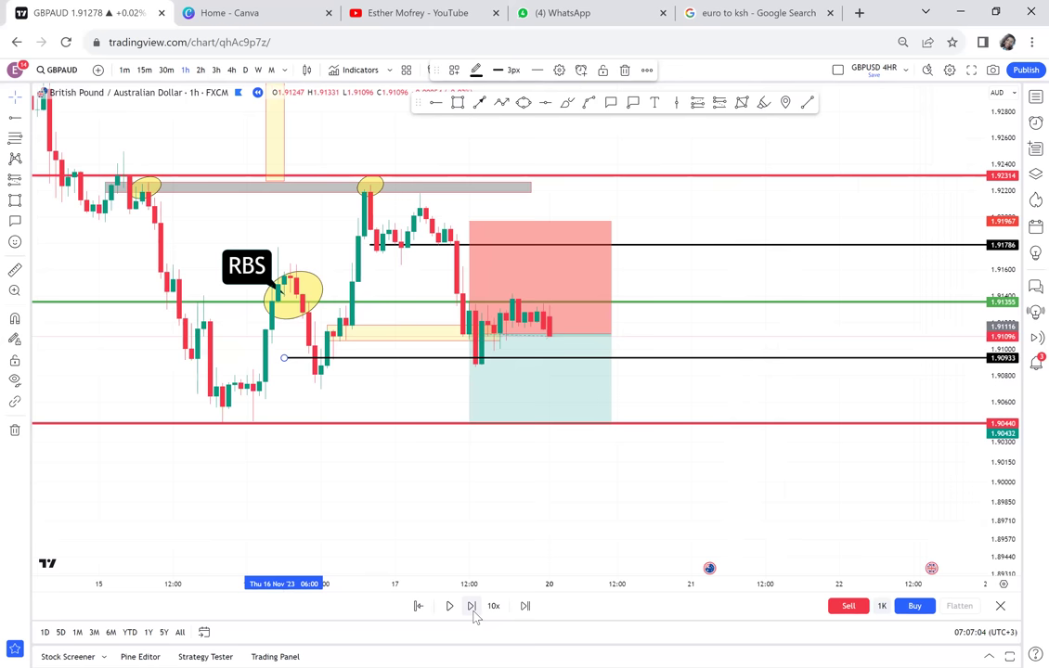
{"action": "left_click", "coordinate": [472, 613]}
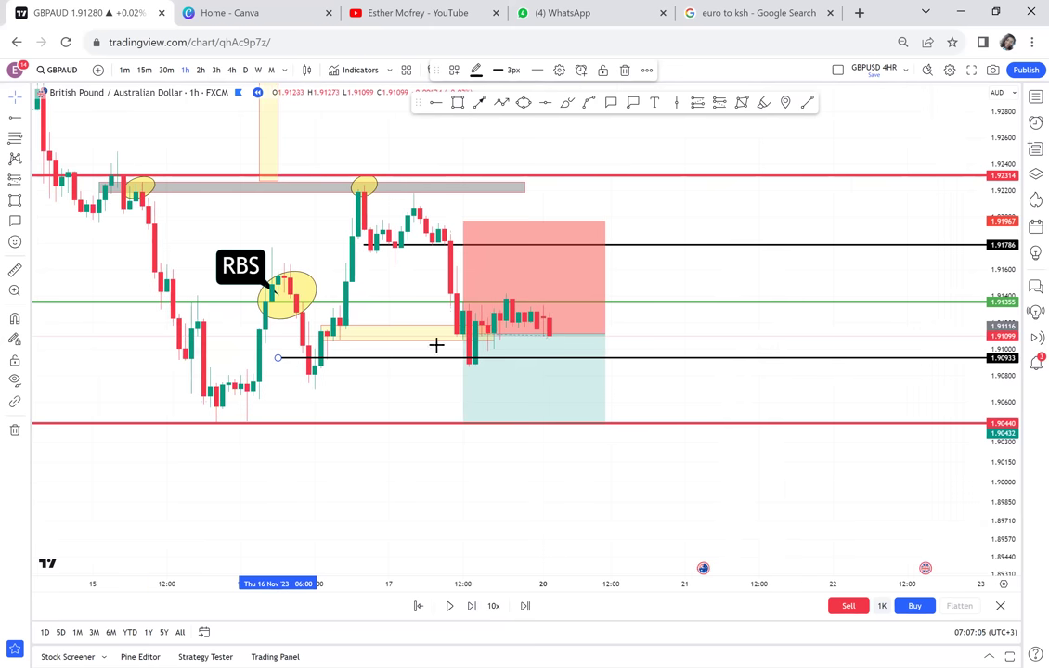
- Draw a thin rectangle below the lower black ray, with its upper edge at about 1.90782, from 16 Nov 06:00 to the latest candle
{"action": "left_click", "coordinate": [457, 103]}
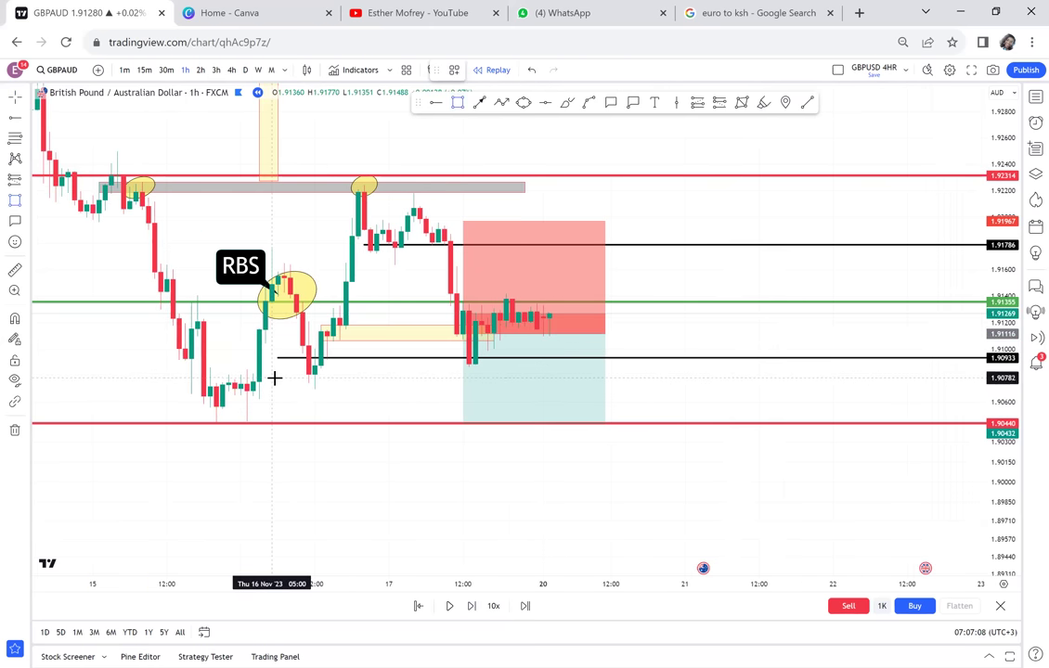
{"action": "left_click_drag", "start_coordinate": [276, 378], "coordinate": [543, 381]}
{"action": "left_click", "coordinate": [684, 382]}
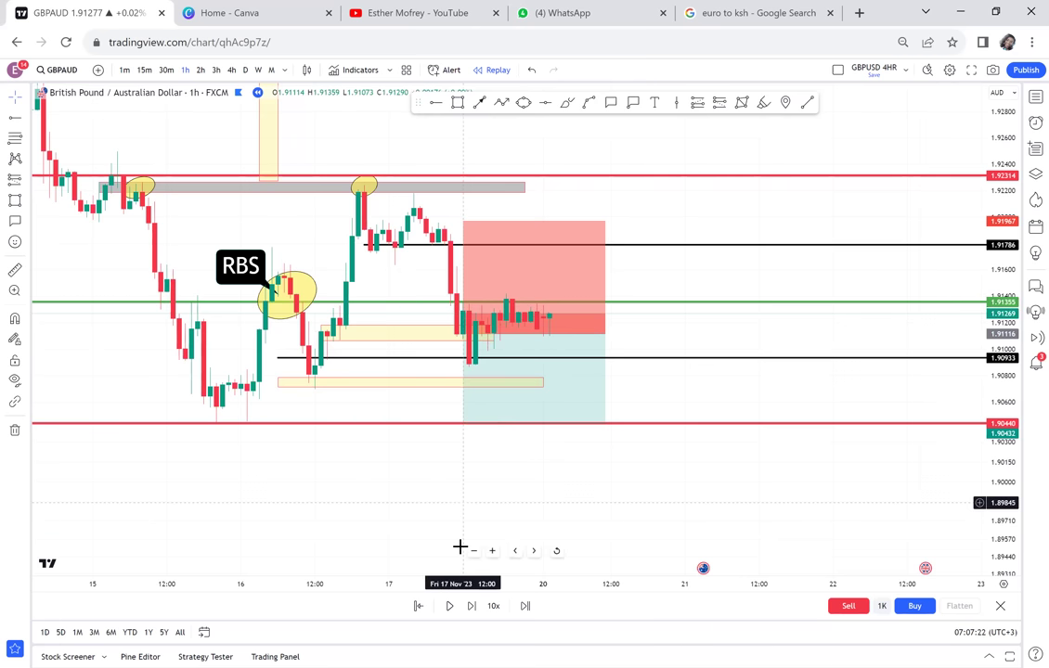
- Advance the replay five bars until price passes the short position's target at the lower red line
{"action": "left_click", "coordinate": [472, 608]}
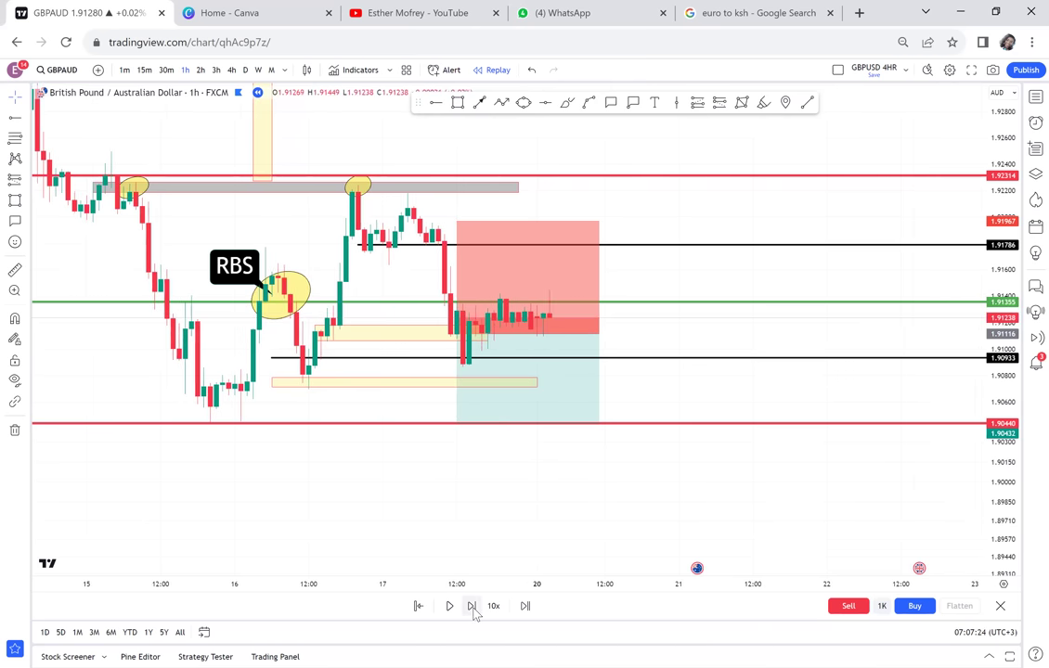
{"action": "left_click", "coordinate": [473, 608]}
{"action": "left_click", "coordinate": [472, 608]}
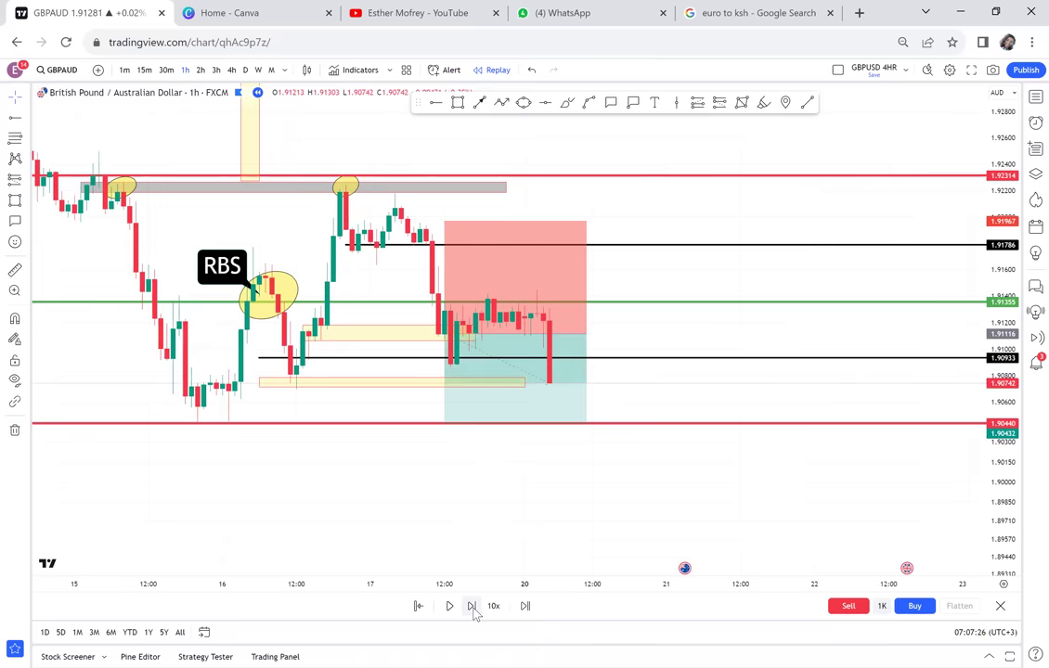
{"action": "left_click", "coordinate": [472, 608]}
{"action": "left_click", "coordinate": [472, 608]}
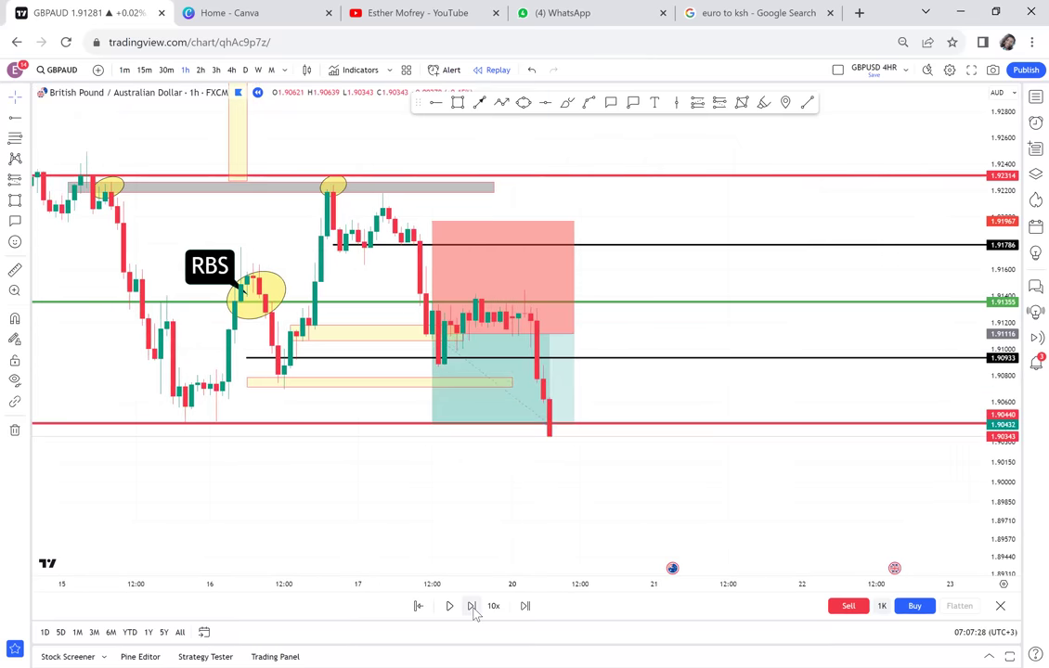
{"action": "scroll", "coordinate": [663, 433], "scroll_direction": "down", "scroll_amount": 1}
{"action": "scroll", "coordinate": [662, 433], "scroll_direction": "down", "scroll_amount": 2}
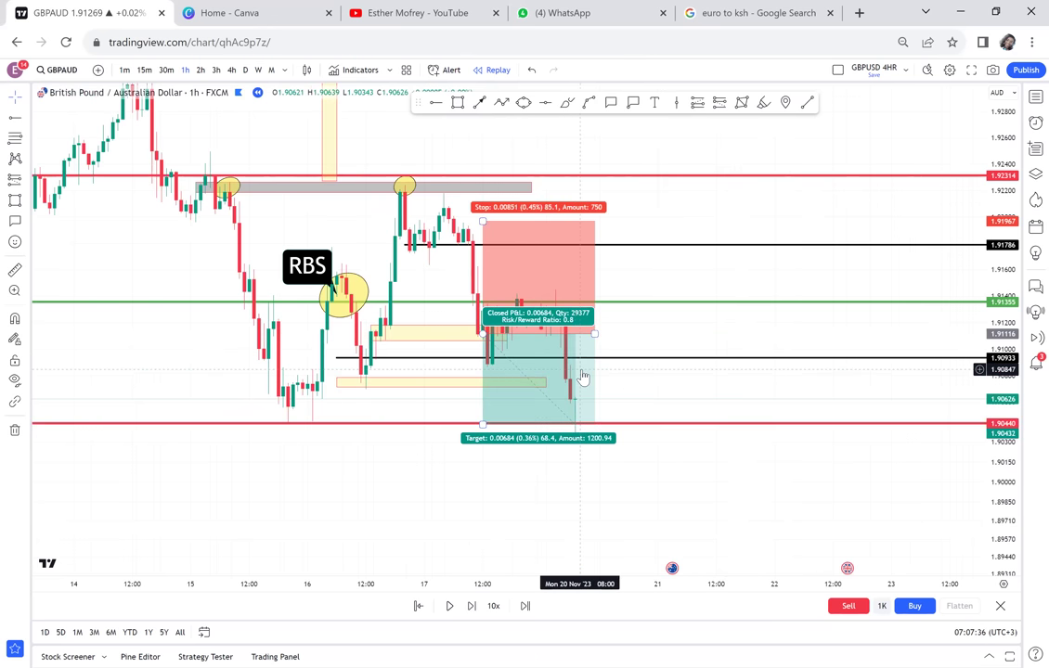
- Draw a tall rectangle from the lower red line down to about 1.88638, spanning 16 Nov 07:00 to 17 Nov 03:00
{"action": "left_click_drag", "start_coordinate": [749, 335], "coordinate": [731, 315]}
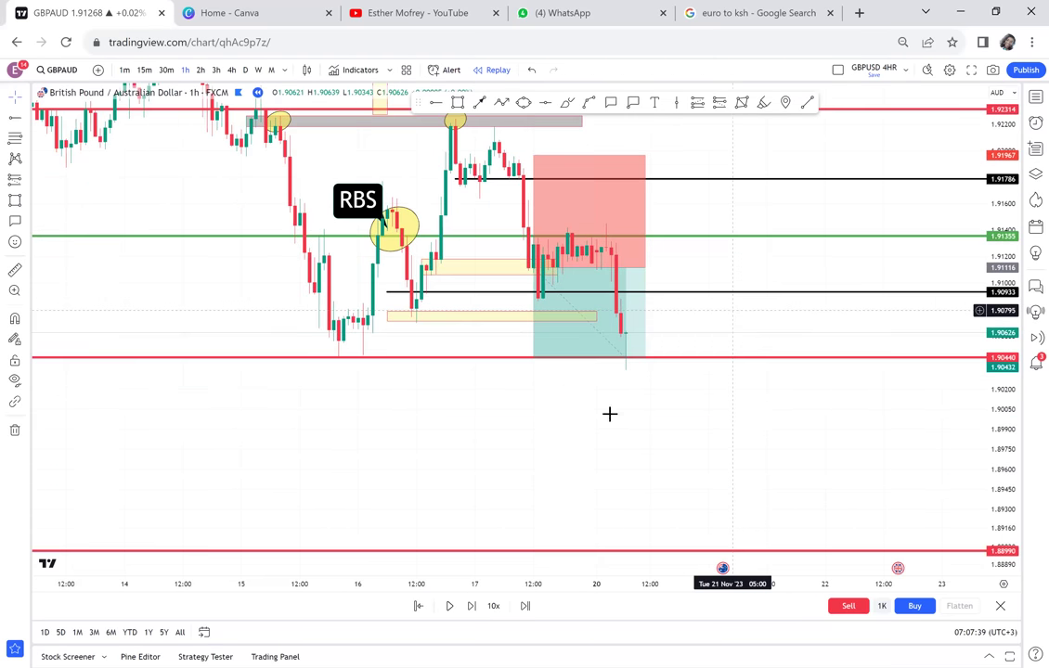
{"action": "mouse_move", "coordinate": [564, 442]}
{"action": "left_mouse_down"}
{"action": "mouse_move", "coordinate": [589, 482]}
{"action": "mouse_move", "coordinate": [653, 468]}
{"action": "mouse_move", "coordinate": [650, 432]}
{"action": "mouse_move", "coordinate": [626, 423]}
{"action": "left_mouse_up"}
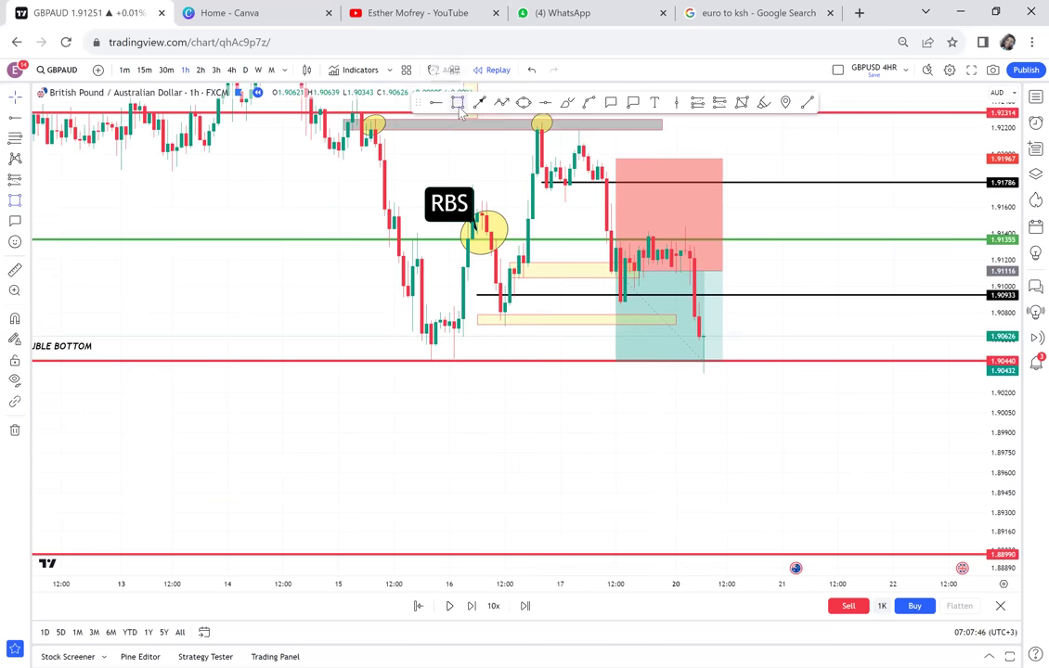
{"action": "left_click", "coordinate": [457, 102]}
{"action": "mouse_move", "coordinate": [389, 121]}
{"action": "left_mouse_down"}
{"action": "mouse_move", "coordinate": [453, 346]}
{"action": "mouse_move", "coordinate": [481, 360]}
{"action": "mouse_move", "coordinate": [608, 569]}
{"action": "mouse_move", "coordinate": [577, 634]}
{"action": "mouse_move", "coordinate": [574, 574]}
{"action": "left_mouse_up"}
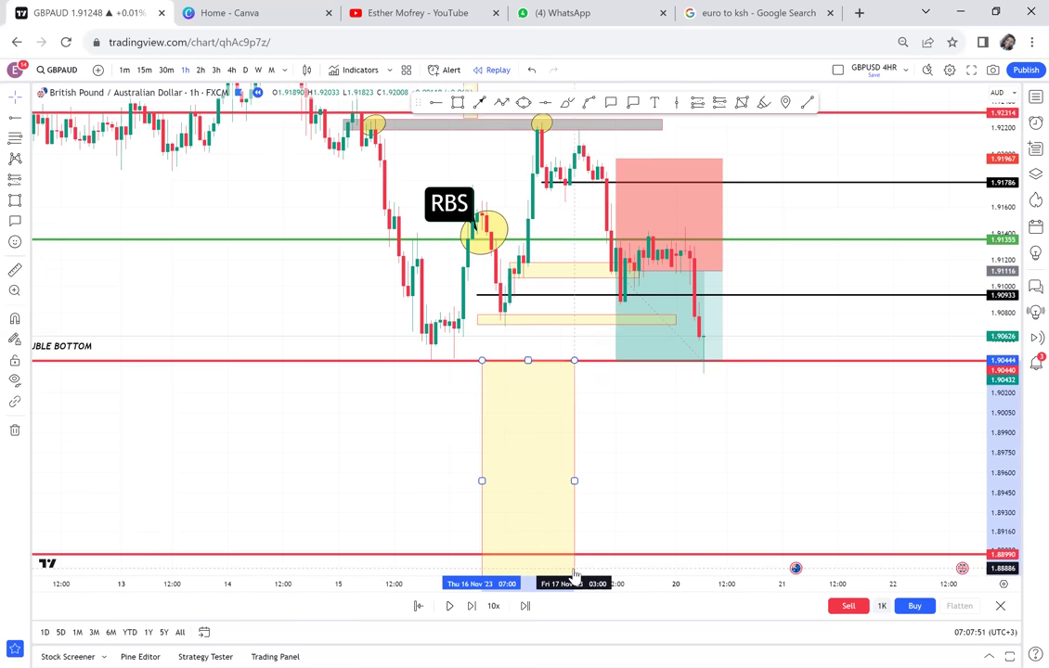
{"action": "scroll", "coordinate": [646, 330], "scroll_direction": "down", "scroll_amount": 5}
{"action": "scroll", "coordinate": [646, 330], "scroll_direction": "right", "scroll_amount": 2}
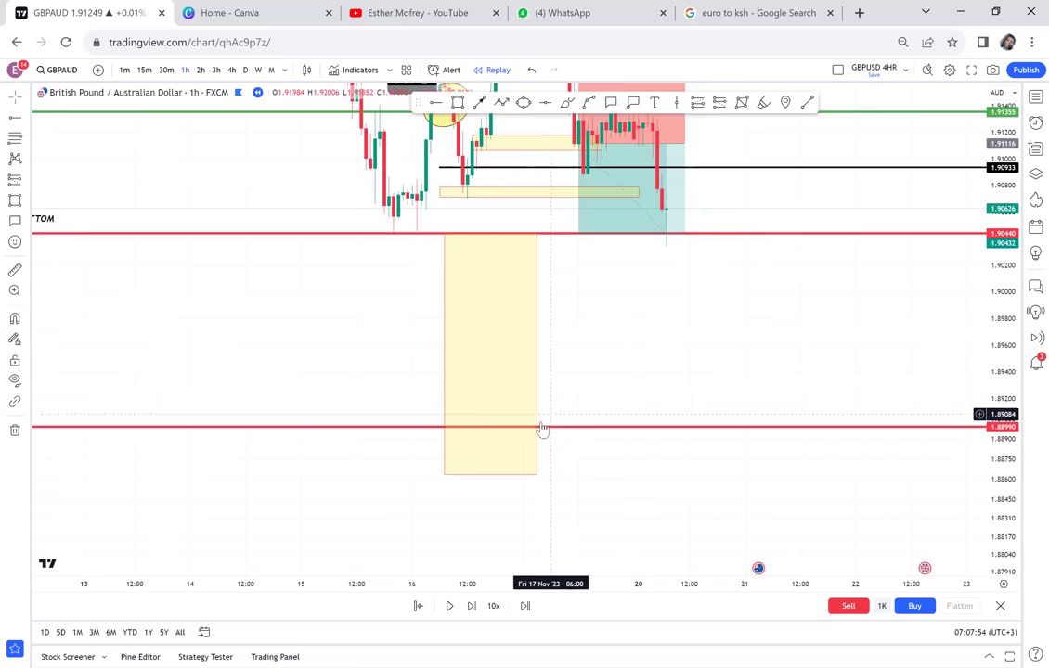
- Measure the tall rectangle's height and place a green horizontal line through its middle at 1.89531
{"action": "left_click", "coordinate": [15, 270]}
{"action": "left_click", "coordinate": [311, 233]}
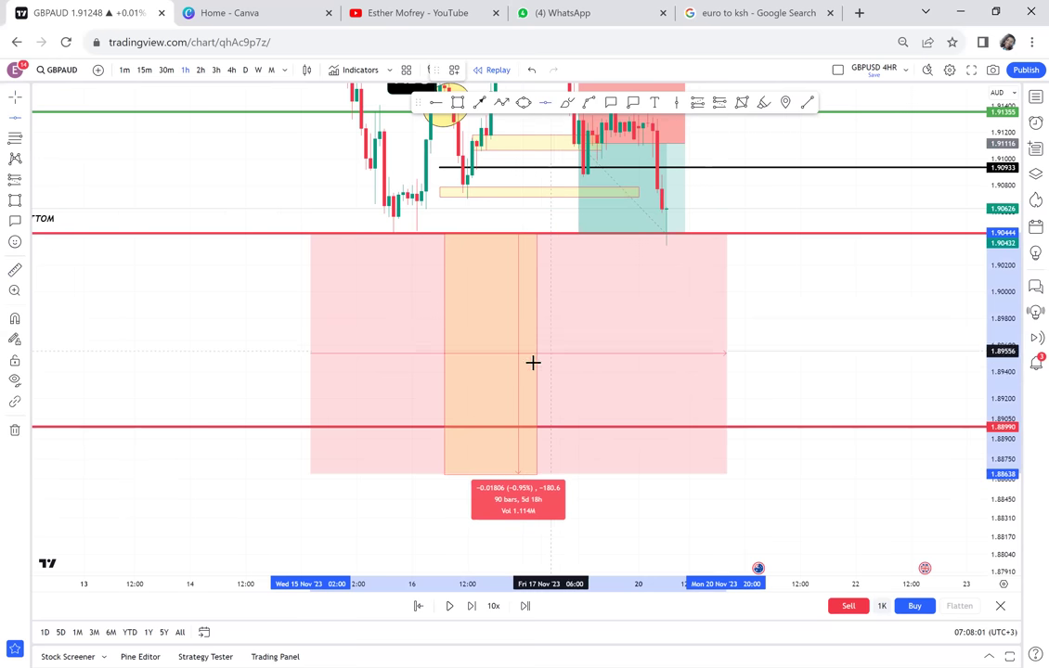
{"action": "key", "text": "alt+h"}
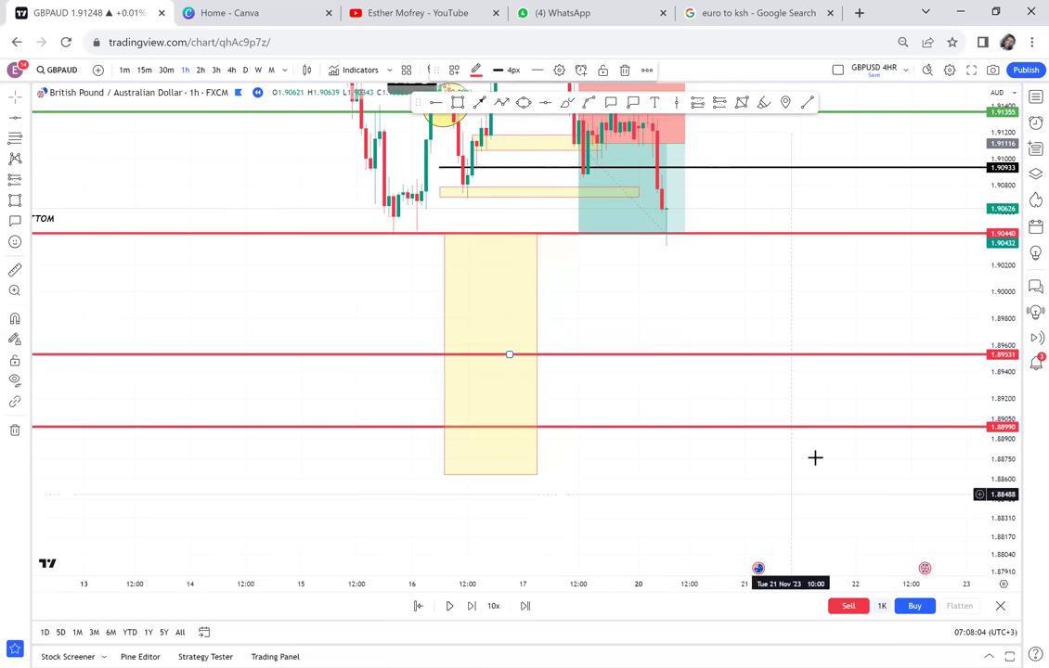
{"action": "left_click_drag", "start_coordinate": [819, 357], "coordinate": [739, 408]}
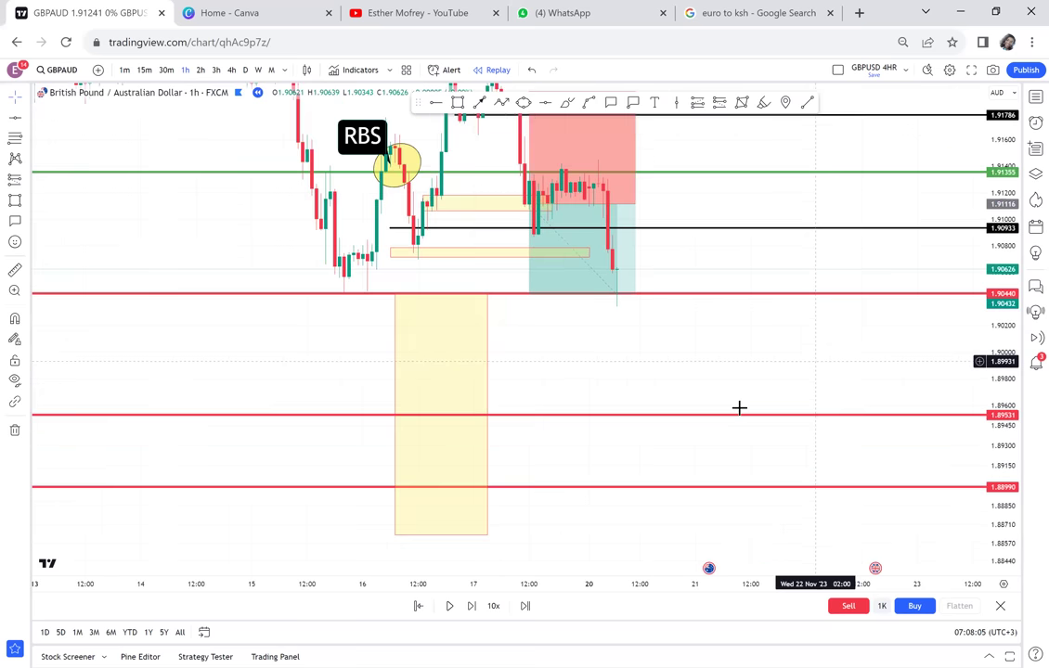
{"action": "left_click", "coordinate": [701, 414]}
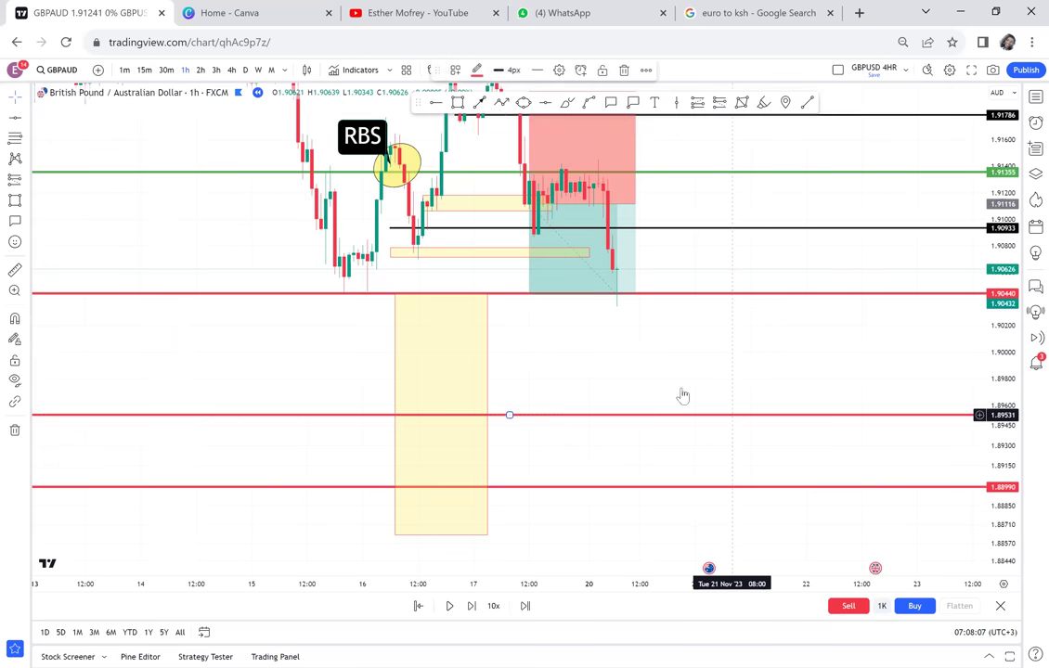
{"action": "left_click", "coordinate": [476, 71]}
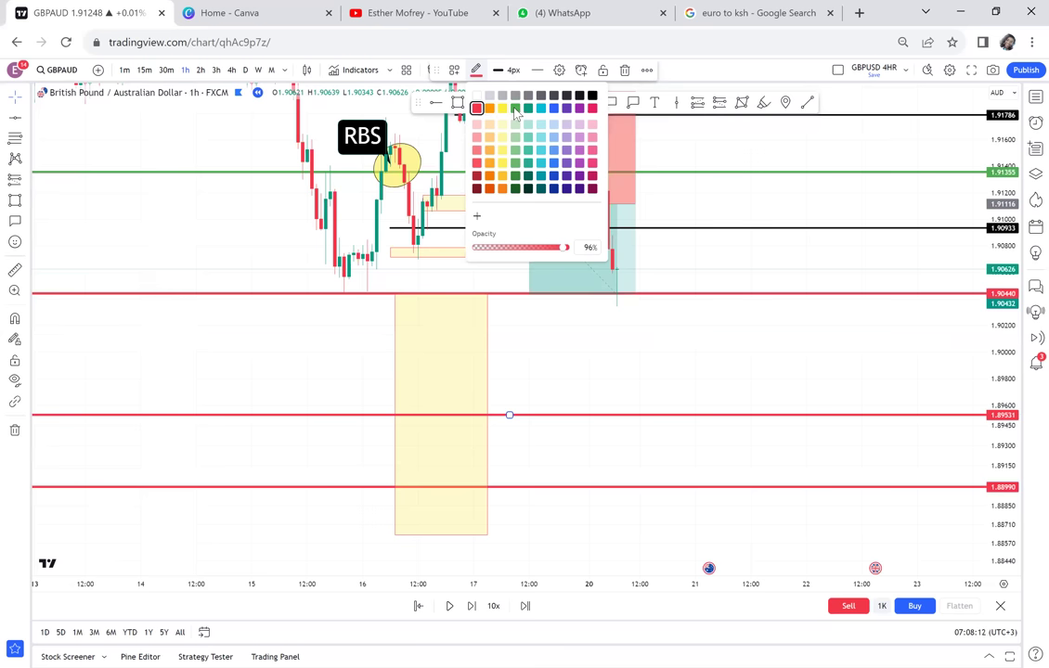
{"action": "left_click", "coordinate": [516, 111]}
- Review the price action around the short position, the possible double bottom and the levels above and below it
{"action": "scroll", "coordinate": [713, 306], "scroll_direction": "down", "scroll_amount": 3}
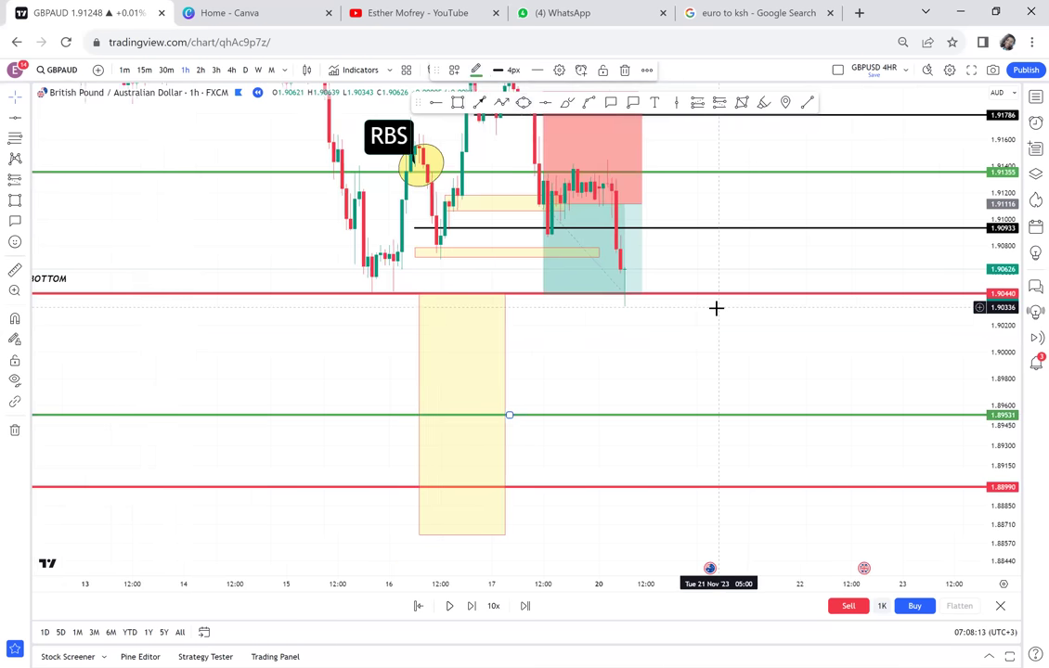
{"action": "left_click", "coordinate": [738, 278]}
{"action": "left_click_drag", "start_coordinate": [738, 279], "coordinate": [674, 410]}
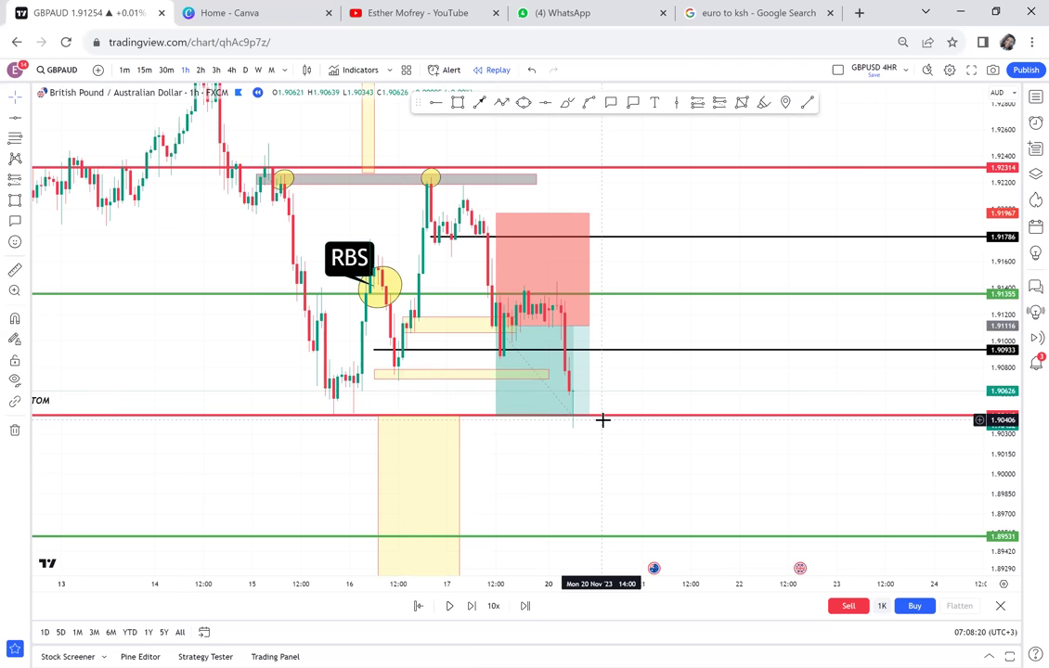
{"action": "scroll", "coordinate": [552, 410], "scroll_direction": "down", "scroll_amount": 2}
{"action": "right_click", "coordinate": [553, 415]}
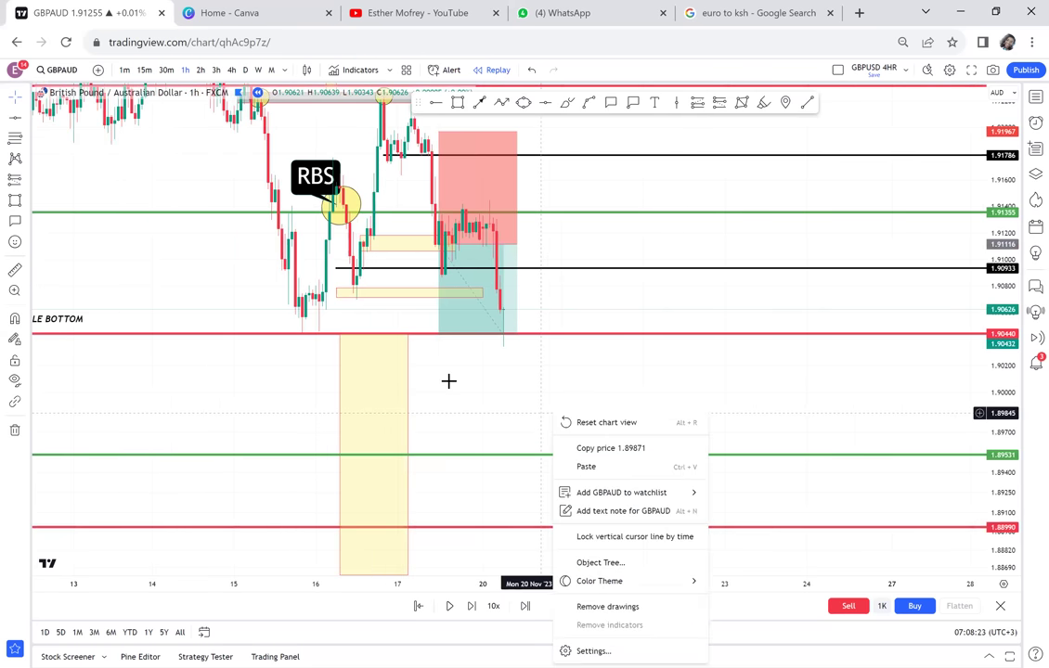
{"action": "left_click_drag", "start_coordinate": [666, 390], "coordinate": [522, 391]}
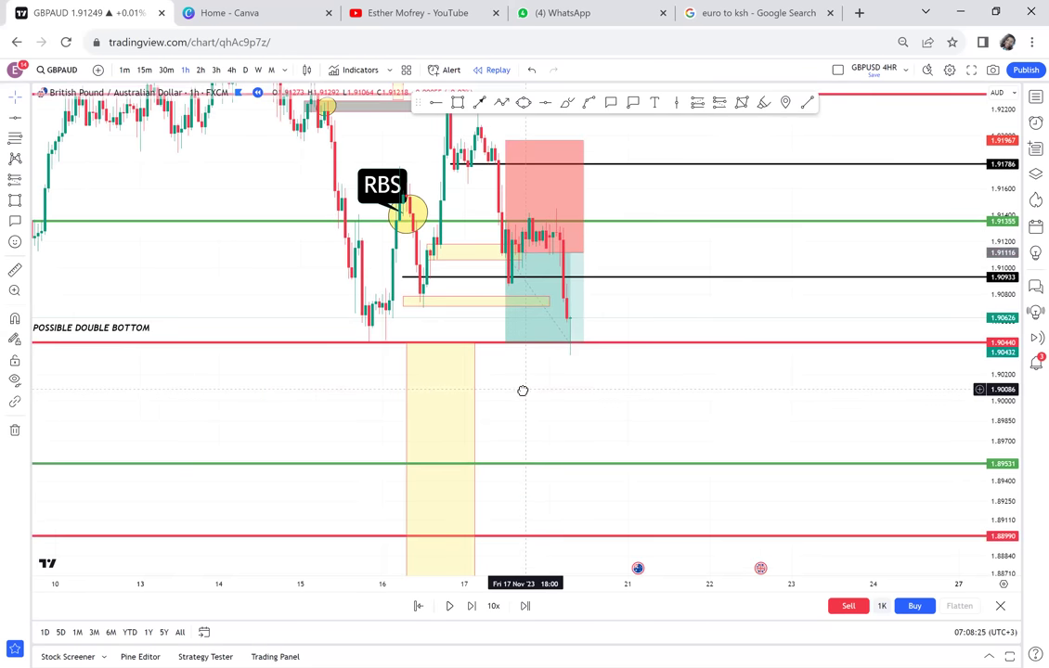
{"action": "left_click_drag", "start_coordinate": [696, 362], "coordinate": [796, 363]}
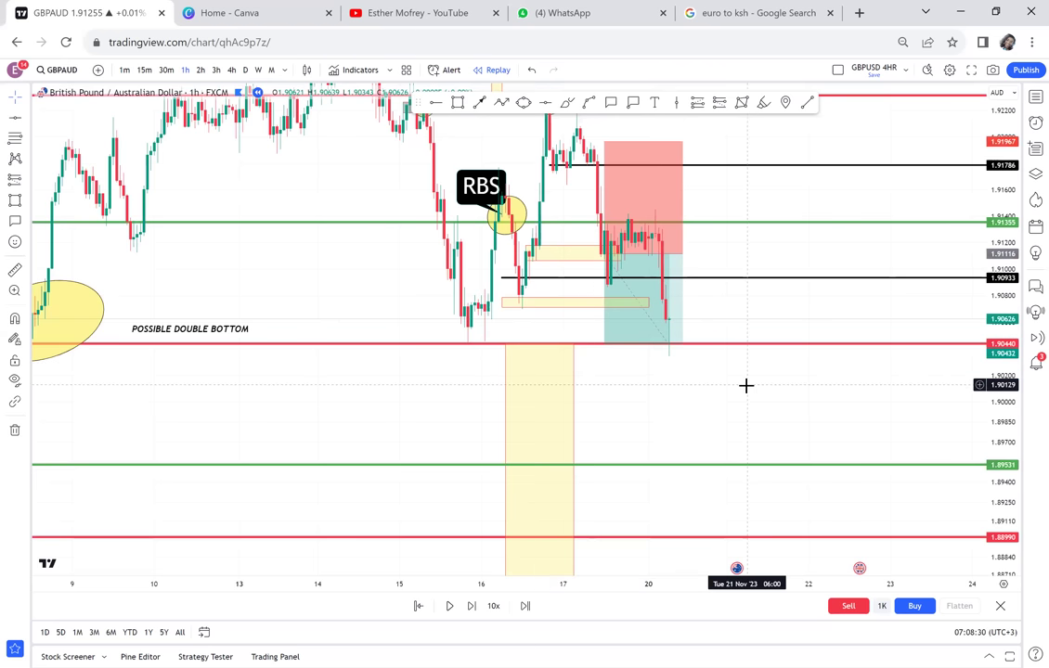
{"action": "left_click_drag", "start_coordinate": [684, 269], "coordinate": [674, 347]}
{"action": "left_click_drag", "start_coordinate": [682, 275], "coordinate": [656, 391]}
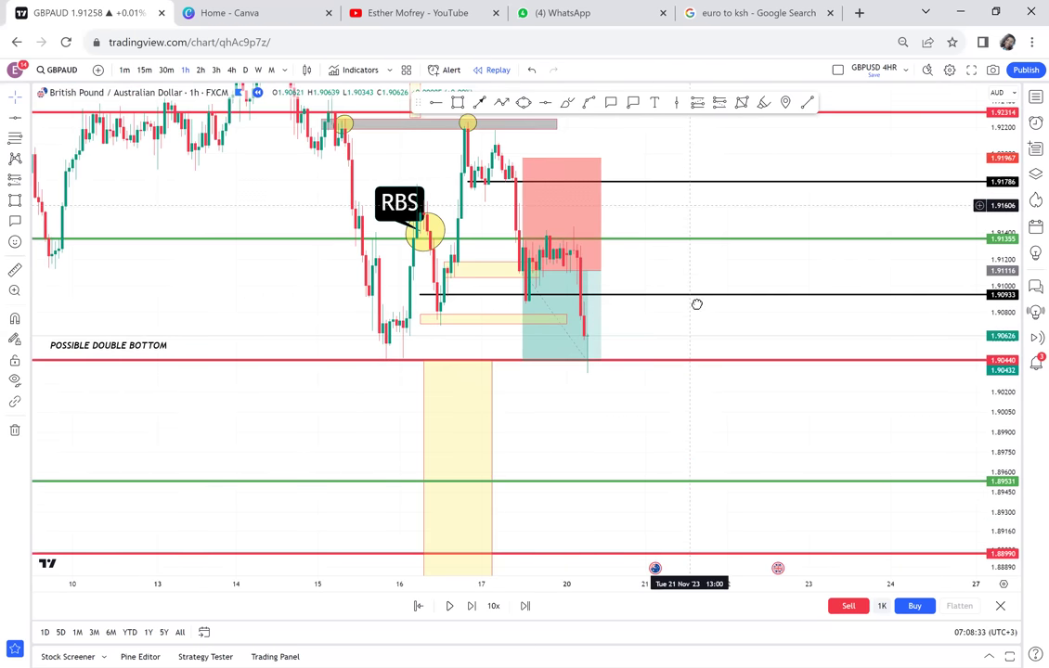
{"action": "left_click_drag", "start_coordinate": [696, 305], "coordinate": [693, 297]}
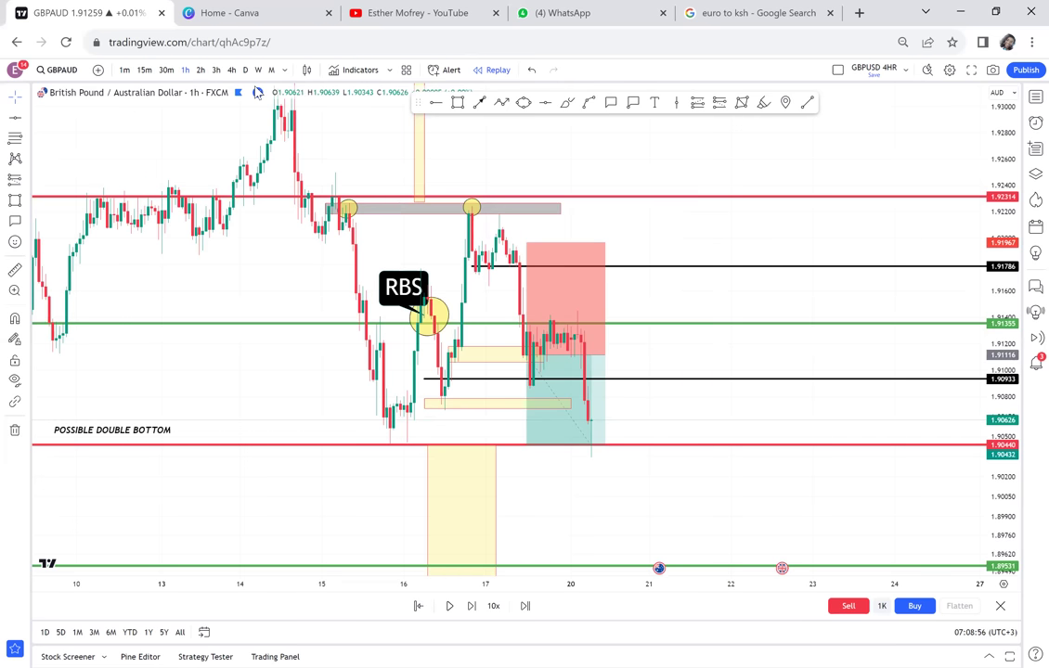
- View the marked levels and latest candles on the 4-hour and daily timeframes
{"action": "left_click", "coordinate": [232, 78]}
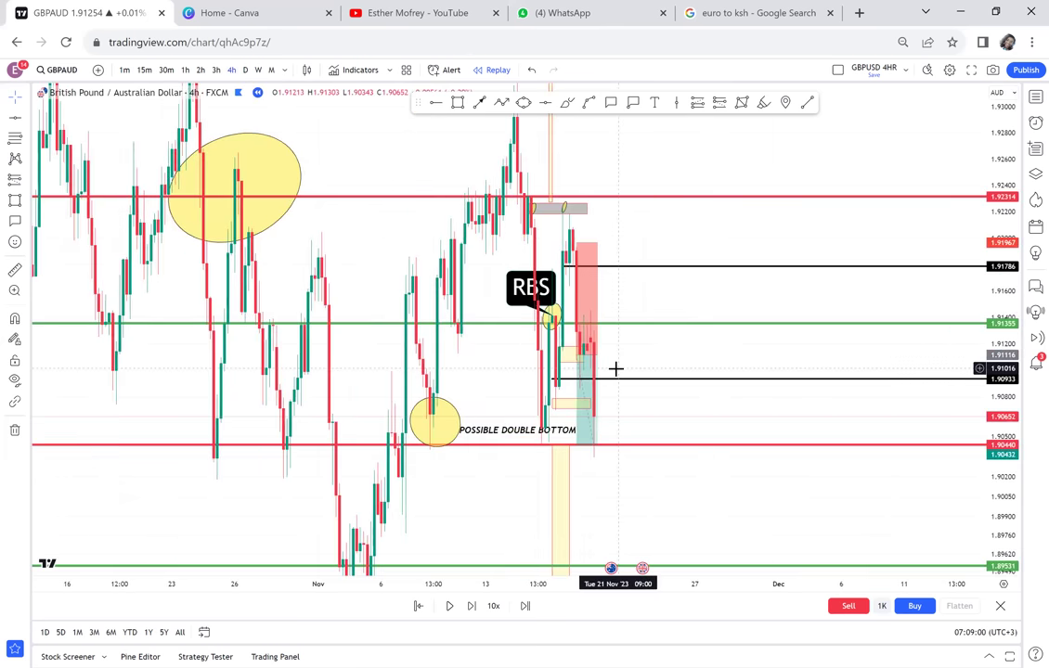
{"action": "scroll", "coordinate": [616, 369], "scroll_direction": "up", "scroll_amount": 2}
{"action": "scroll", "coordinate": [615, 368], "scroll_direction": "up", "scroll_amount": 3}
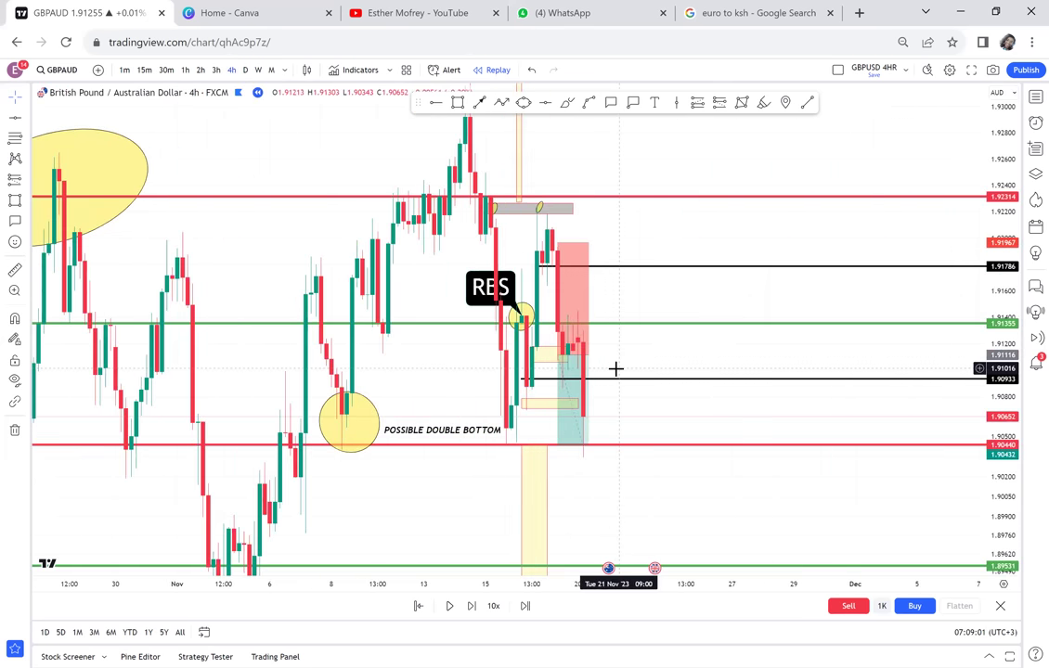
{"action": "scroll", "coordinate": [461, 396], "scroll_direction": "up", "scroll_amount": 3}
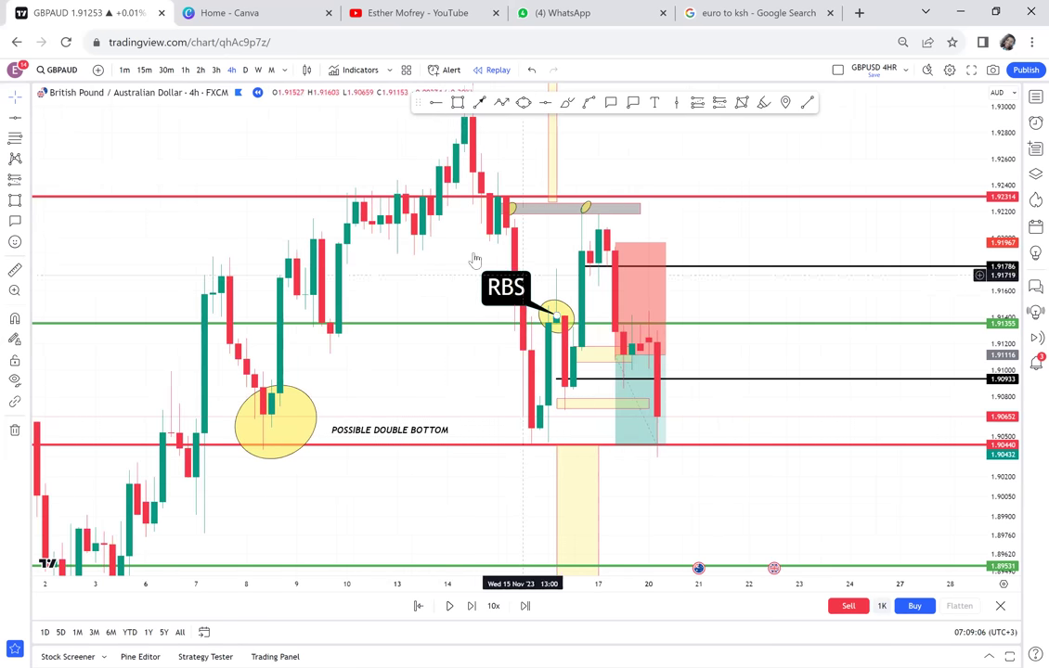
{"action": "left_click", "coordinate": [246, 73]}
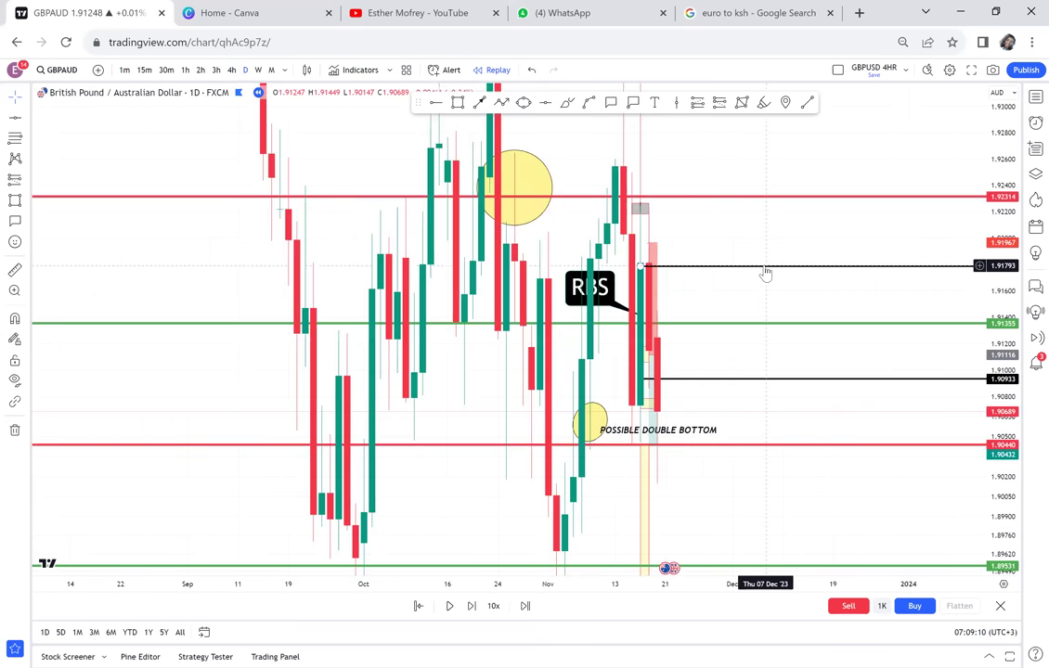
{"action": "scroll", "coordinate": [766, 272], "scroll_direction": "up", "scroll_amount": 5}
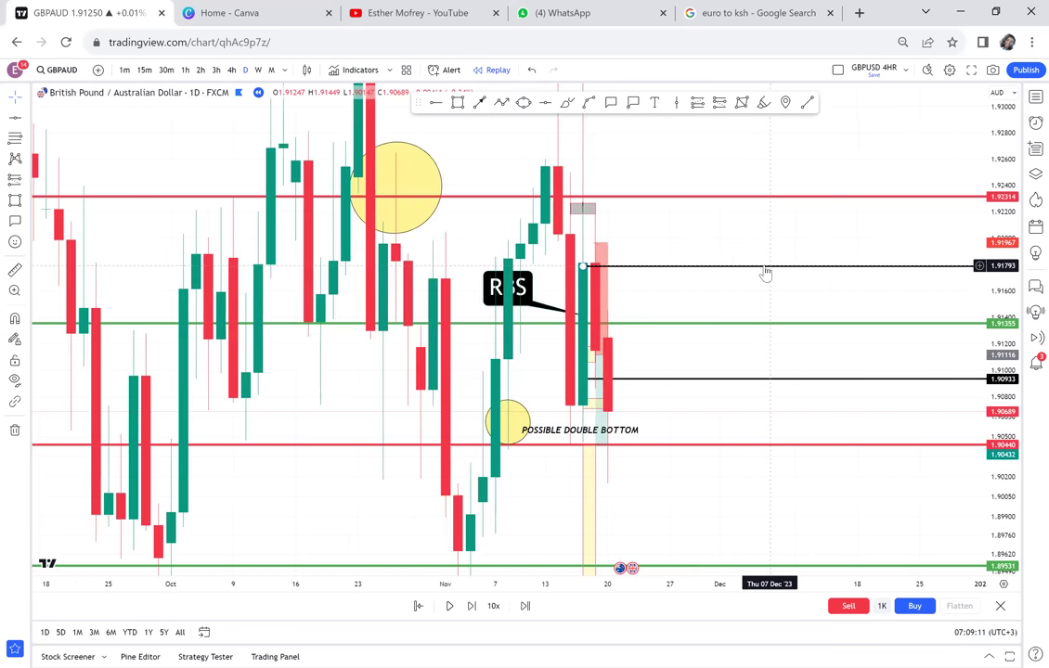
{"action": "scroll", "coordinate": [765, 272], "scroll_direction": "up", "scroll_amount": 1}
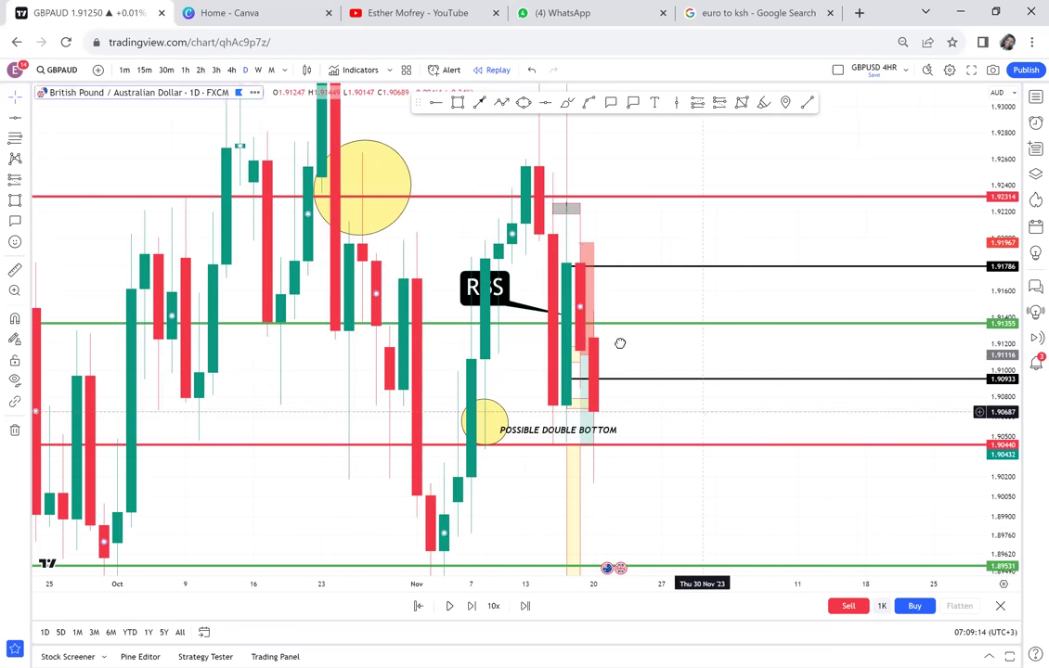
- Return to the 1-hour timeframe and examine the double top, the RBS area and the short position
{"action": "left_click", "coordinate": [15, 430]}
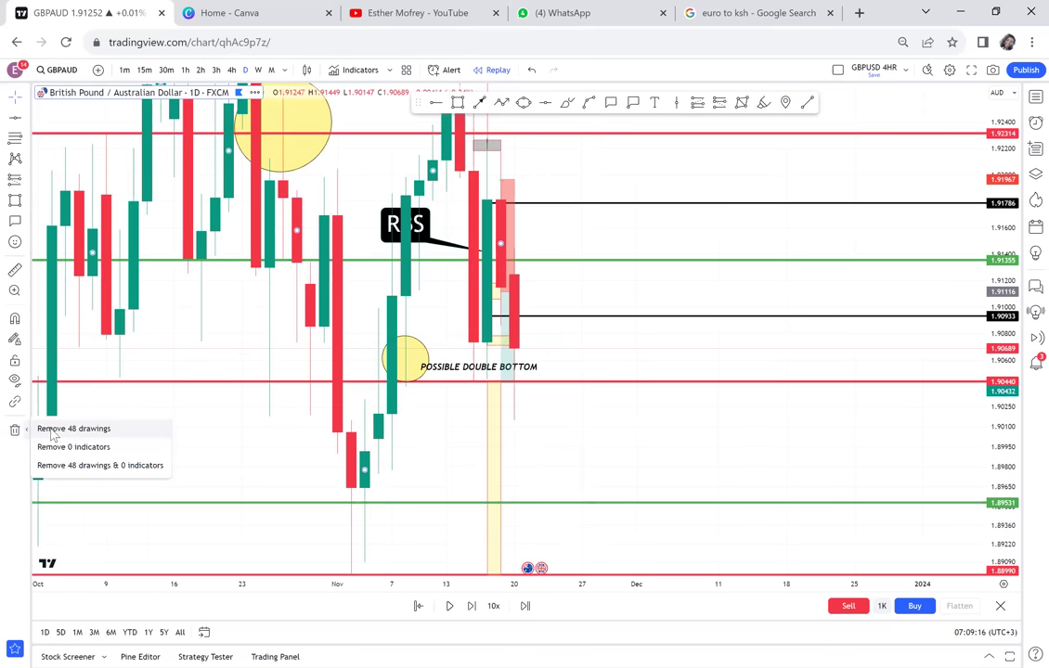
{"action": "left_click", "coordinate": [65, 429]}
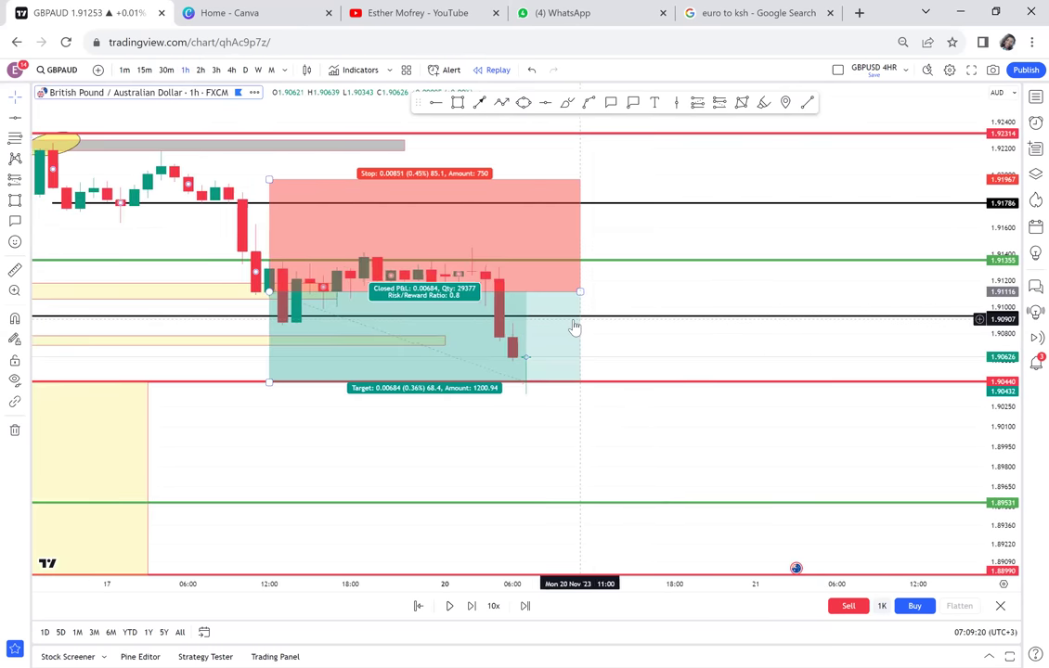
{"action": "scroll", "coordinate": [575, 326], "scroll_direction": "down", "scroll_amount": 5}
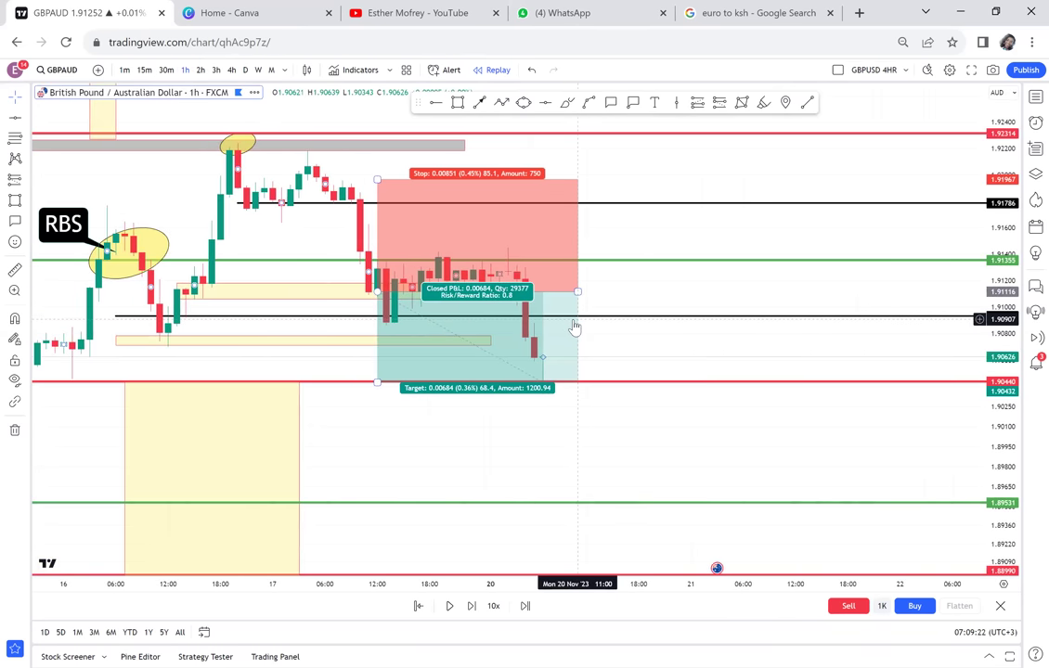
{"action": "scroll", "coordinate": [574, 326], "scroll_direction": "down", "scroll_amount": 3}
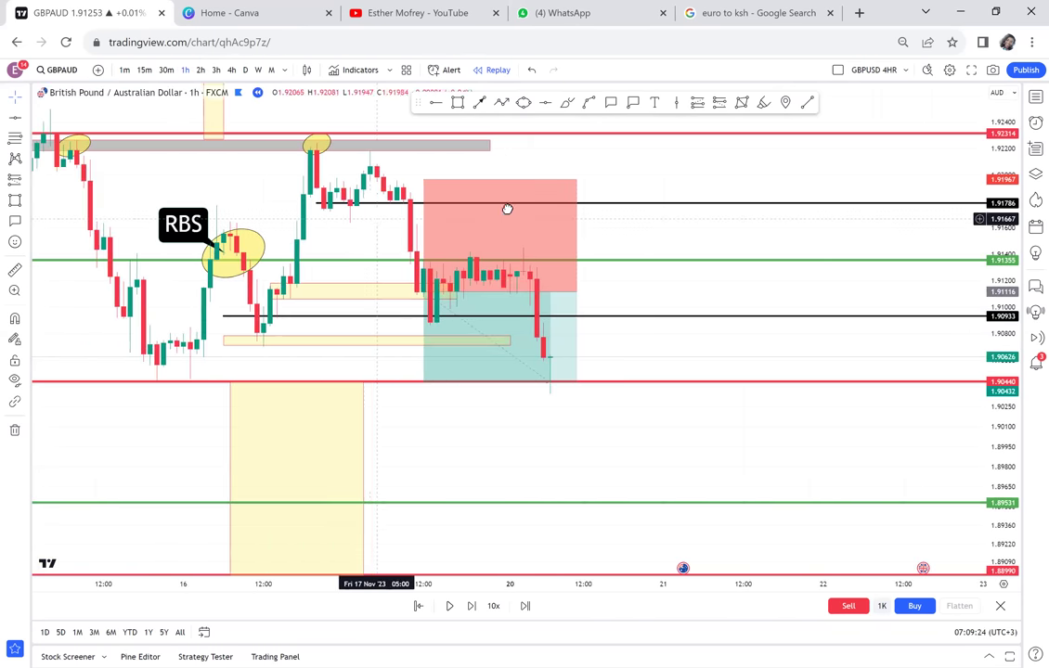
{"action": "left_click_drag", "start_coordinate": [455, 190], "coordinate": [620, 219]}
{"action": "left_click", "coordinate": [568, 388]}
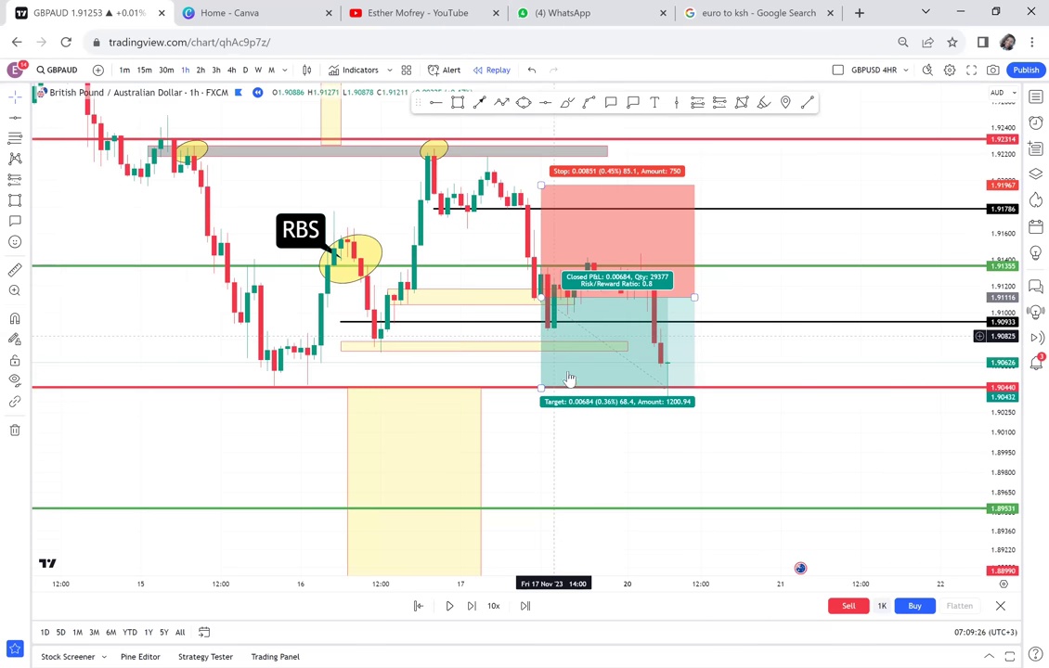
{"action": "key", "text": "Escape"}
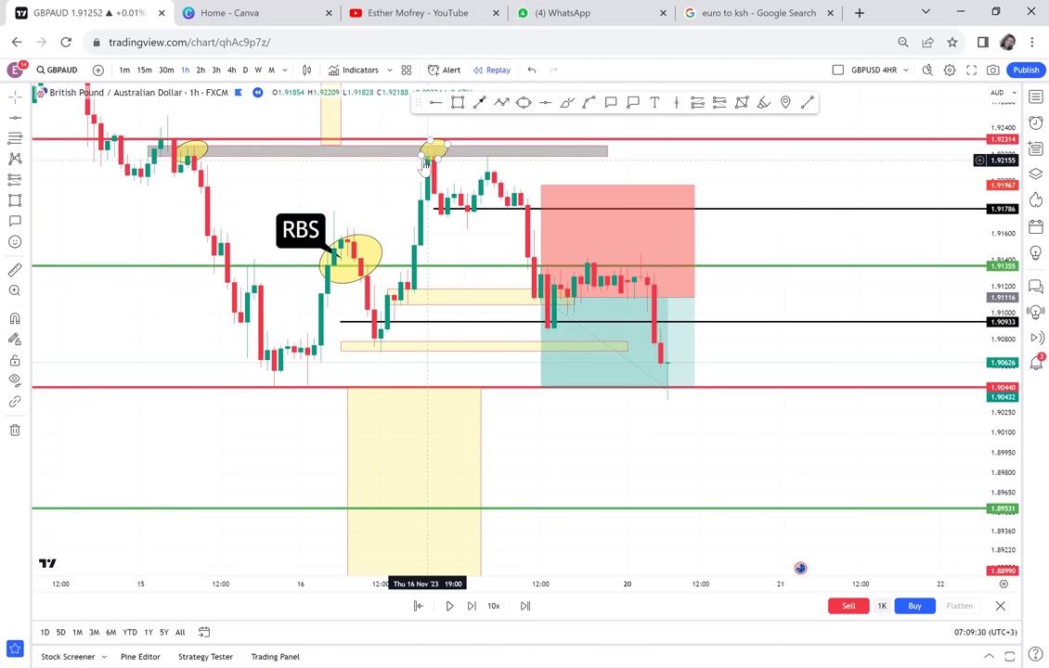
- Switch the chart to the daily timeframe and remove all drawings
{"action": "left_click", "coordinate": [245, 69]}
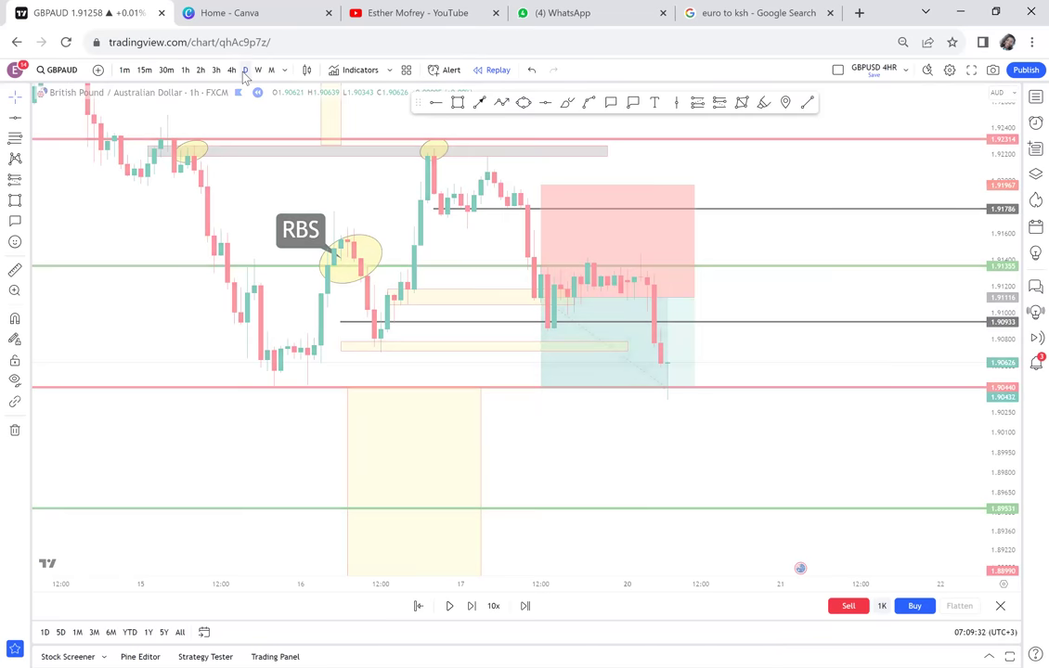
{"action": "left_click", "coordinate": [14, 429]}
{"action": "left_click", "coordinate": [46, 429]}
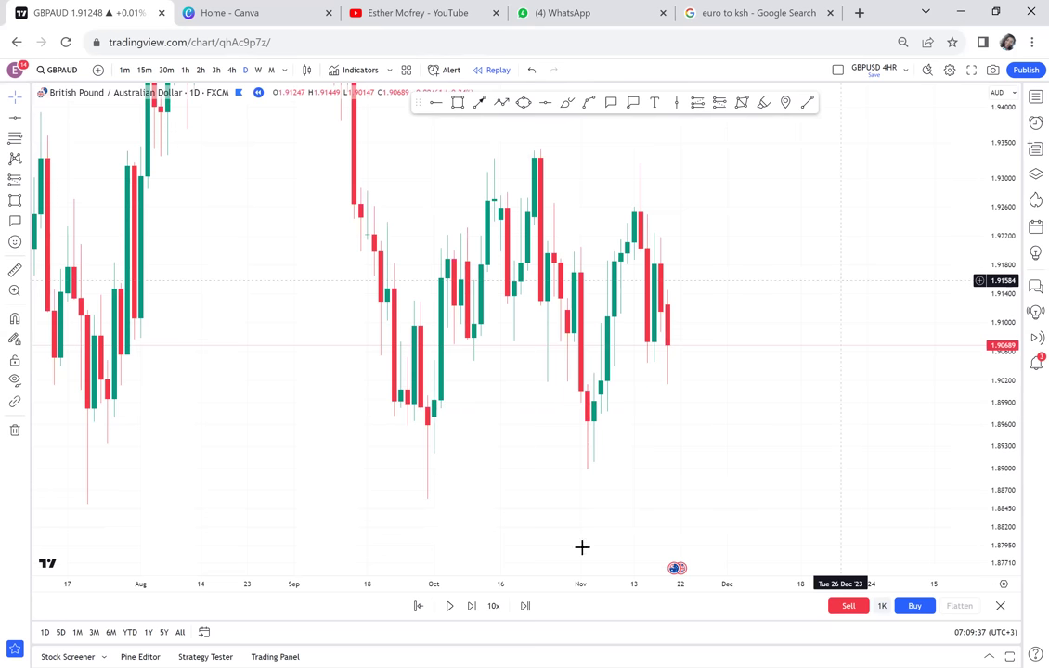
- Draw a rectangle over the recent daily lows between about 1.90695 and 1.90433, from 10 Nov to 11 Dec 2023
{"action": "left_click_drag", "start_coordinate": [501, 556], "coordinate": [278, 529]}
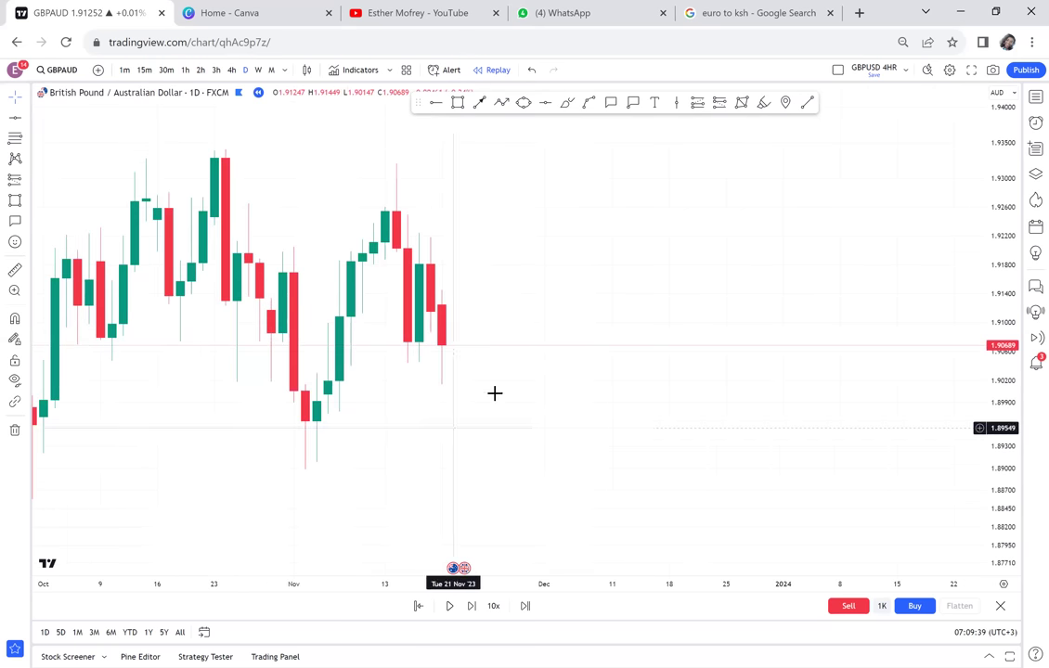
{"action": "scroll", "coordinate": [667, 400], "scroll_direction": "up", "scroll_amount": 3}
{"action": "left_click", "coordinate": [457, 104]}
{"action": "left_click", "coordinate": [529, 356]}
{"action": "left_click", "coordinate": [772, 362]}
{"action": "left_click", "coordinate": [782, 370]}
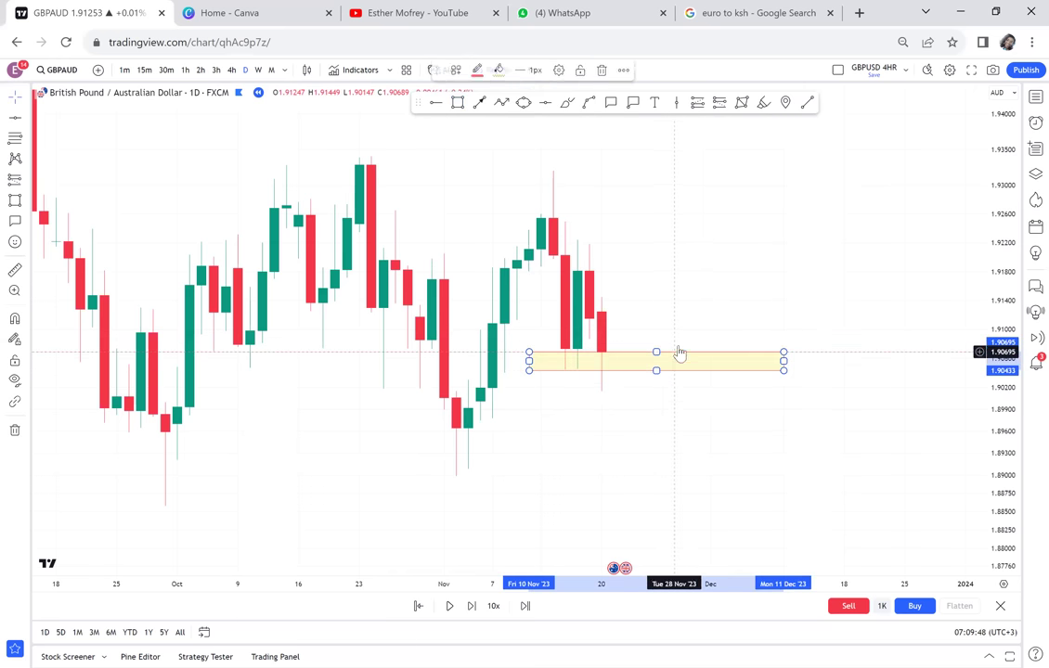
{"action": "left_click", "coordinate": [678, 307]}
- Place a black horizontal ray at 1.90457 along the rectangle's lower edge, starting at 9 Nov 2023
{"action": "left_click_drag", "start_coordinate": [678, 307], "coordinate": [646, 324]}
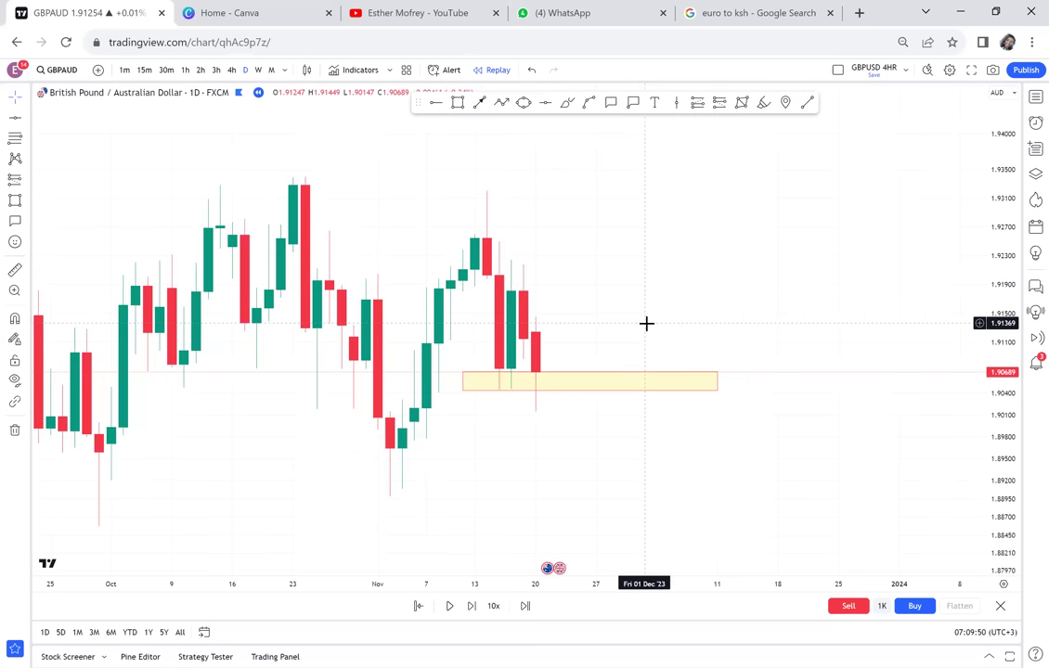
{"action": "left_click", "coordinate": [435, 103]}
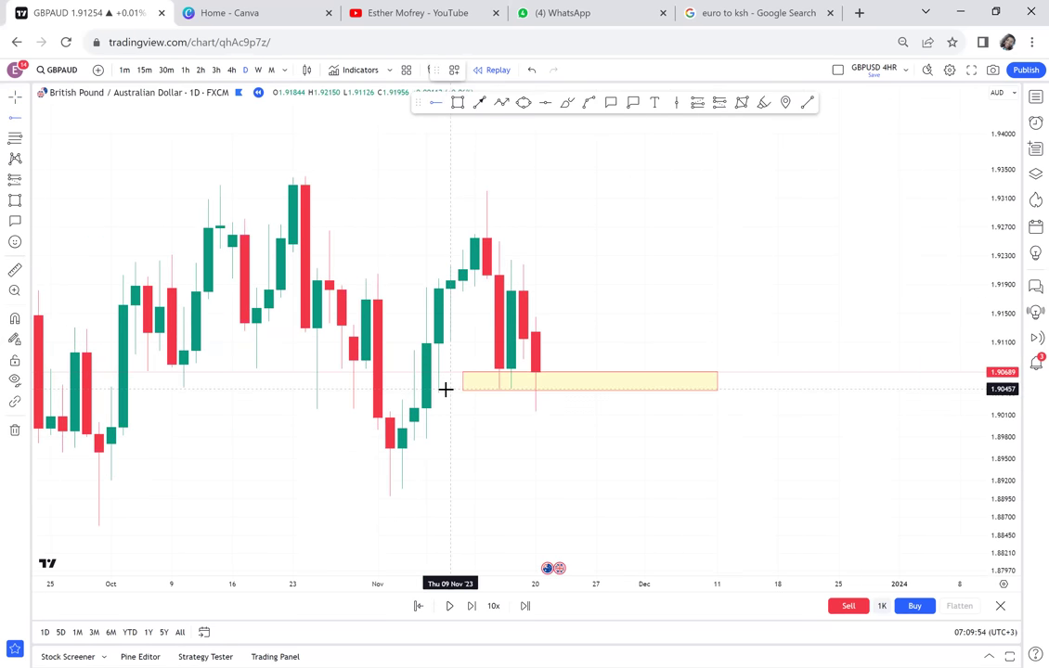
{"action": "left_click", "coordinate": [450, 389]}
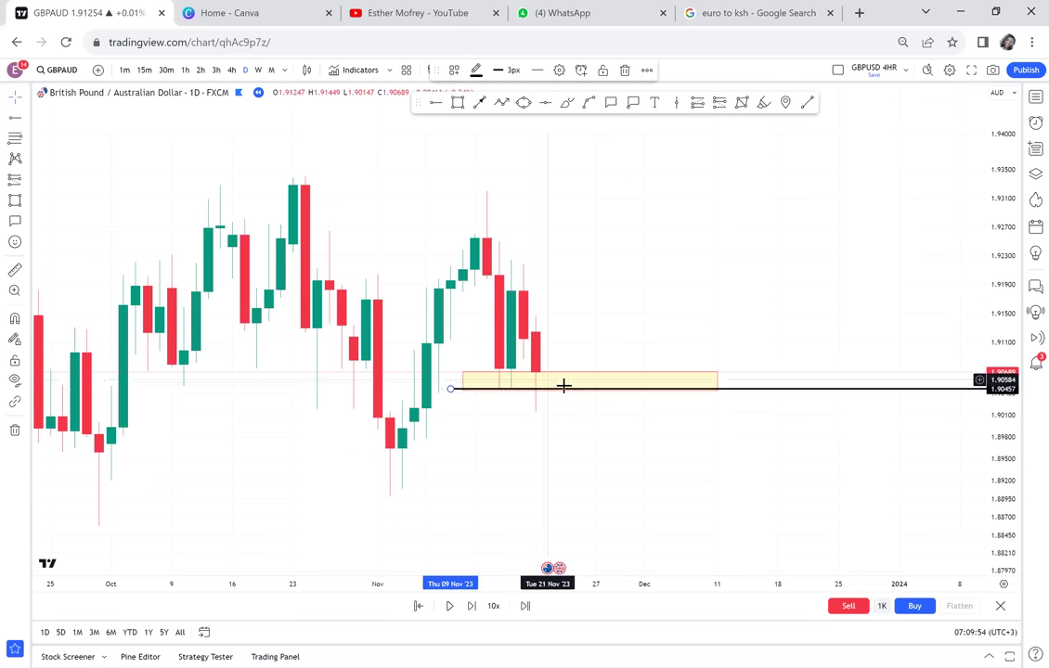
- Play the daily bar replay forward to the latest candle and deselect the horizontal ray
{"action": "left_click", "coordinate": [450, 606]}
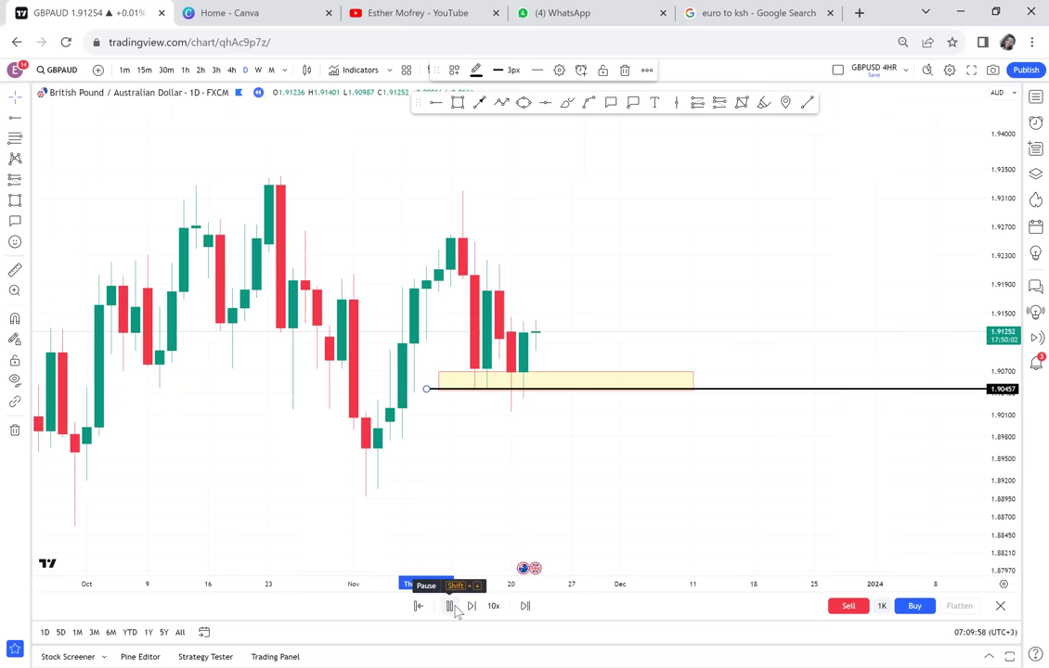
{"action": "left_click", "coordinate": [450, 606]}
{"action": "scroll", "coordinate": [712, 309], "scroll_direction": "left", "scroll_amount": 5}
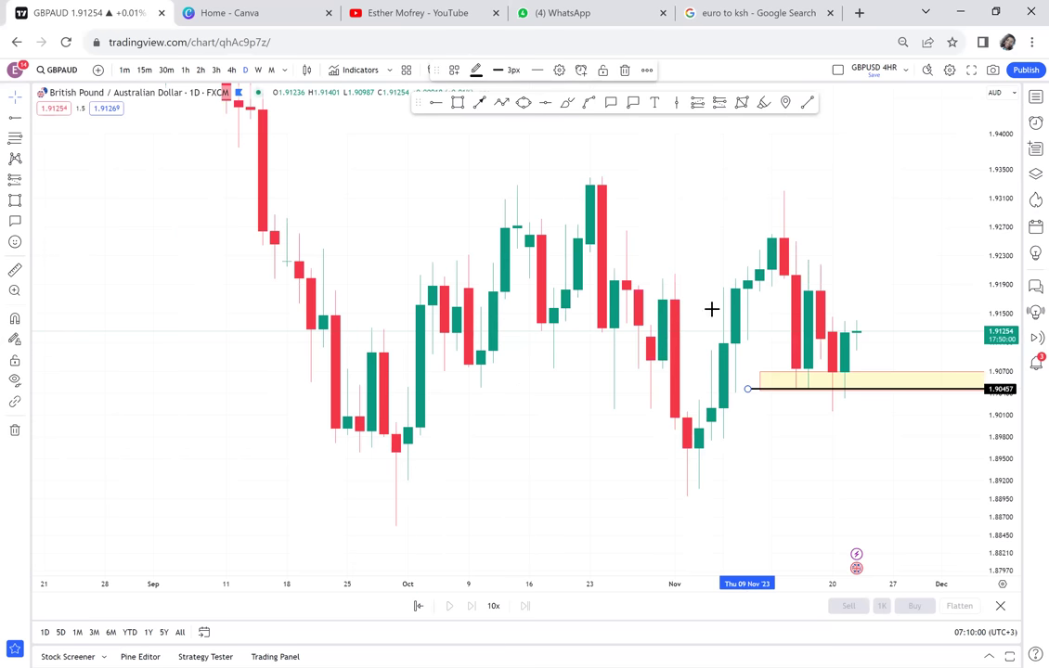
{"action": "left_click", "coordinate": [698, 236]}
{"action": "scroll", "coordinate": [694, 243], "scroll_direction": "right", "scroll_amount": 3}
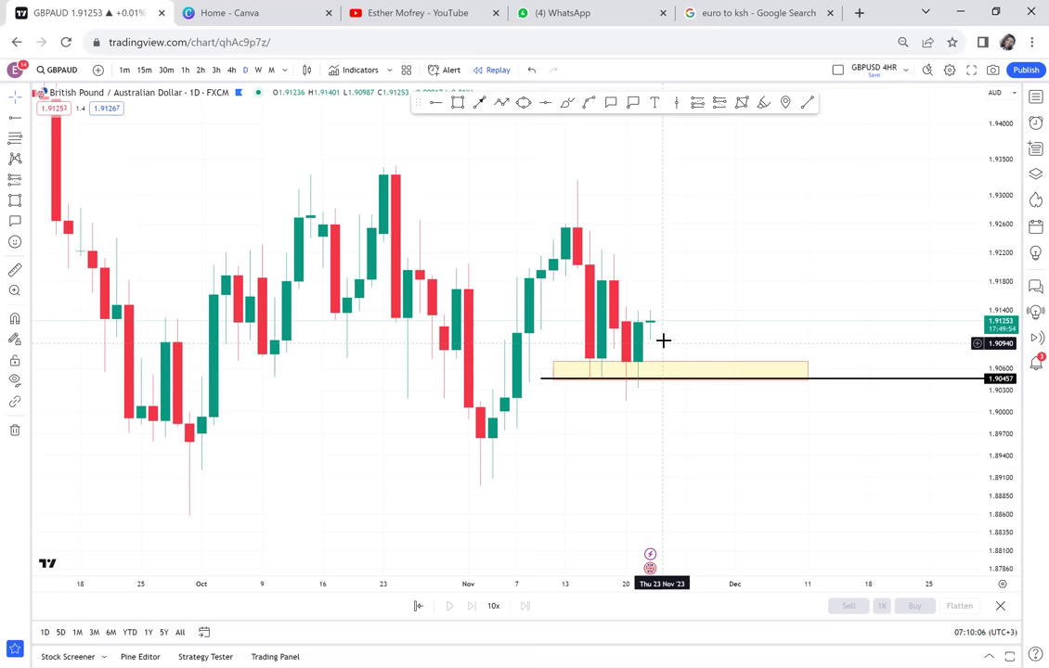
- Place a green horizontal line at 1.92214 and measure the price range from the black ray up to it
{"action": "left_click", "coordinate": [546, 103]}
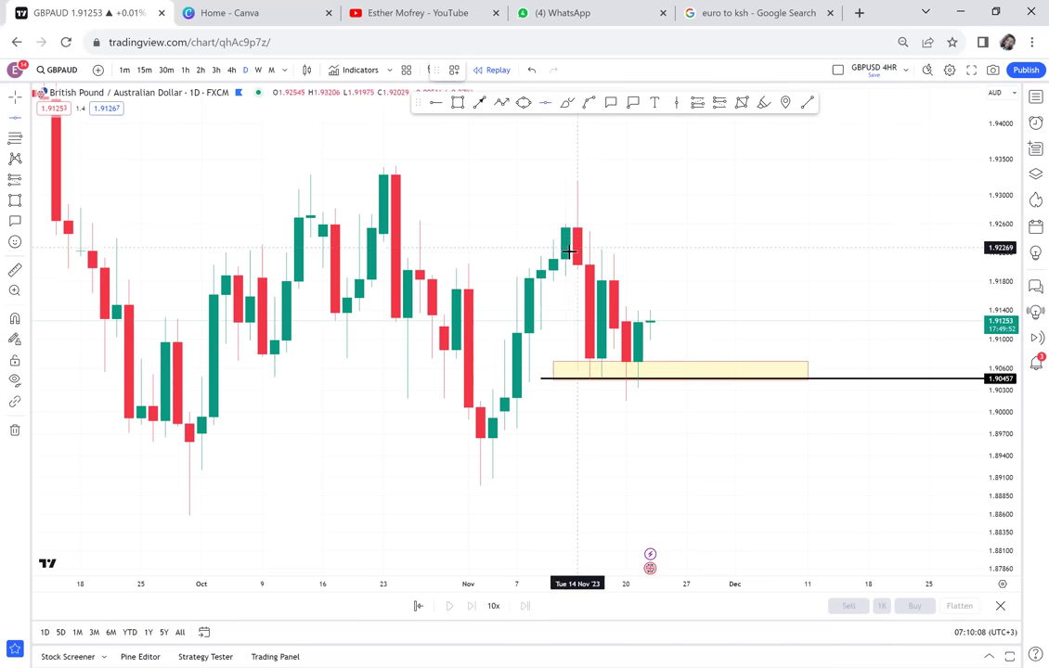
{"action": "left_click", "coordinate": [508, 252]}
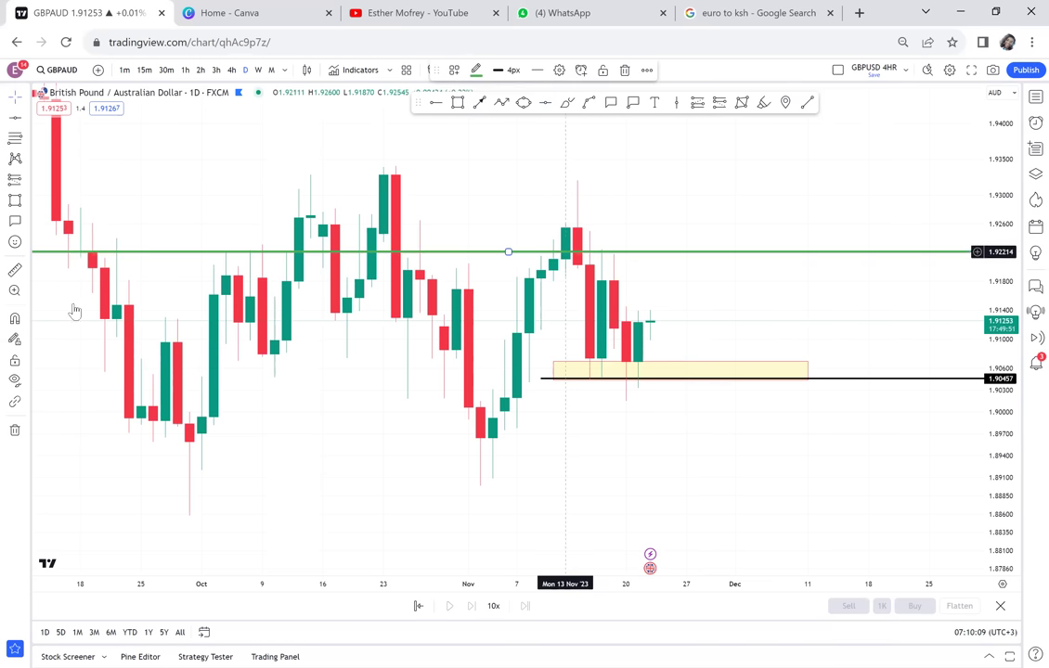
{"action": "left_click", "coordinate": [15, 270]}
{"action": "left_click", "coordinate": [541, 377]}
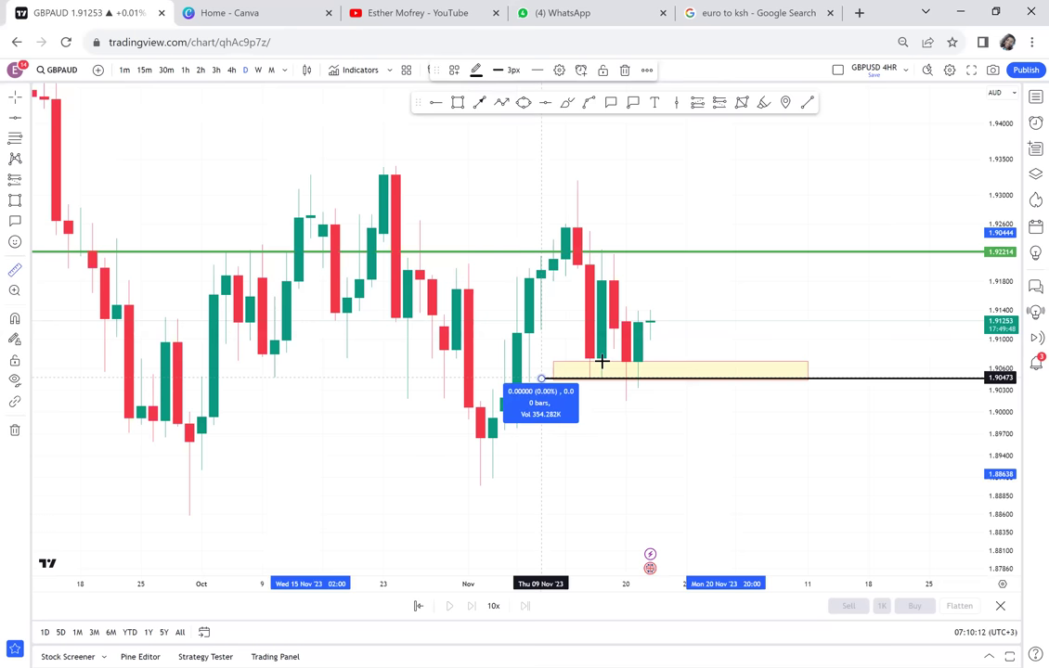
{"action": "left_click", "coordinate": [778, 250]}
- Place a second green horizontal line through the middle of the measured range, at 1.91369
{"action": "left_click", "coordinate": [545, 104]}
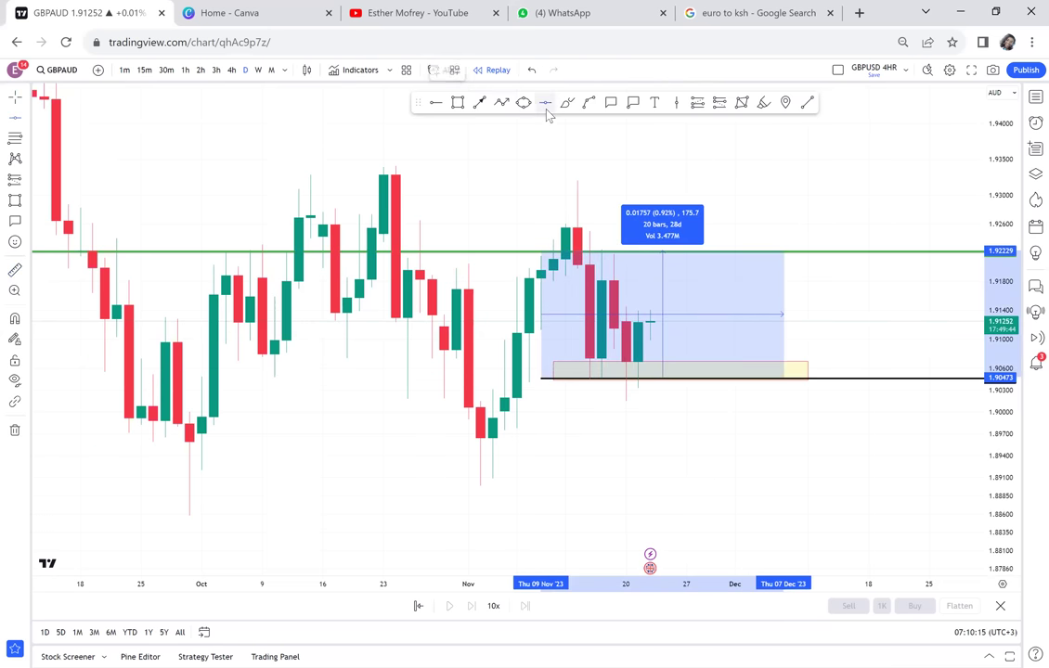
{"action": "left_click", "coordinate": [632, 312]}
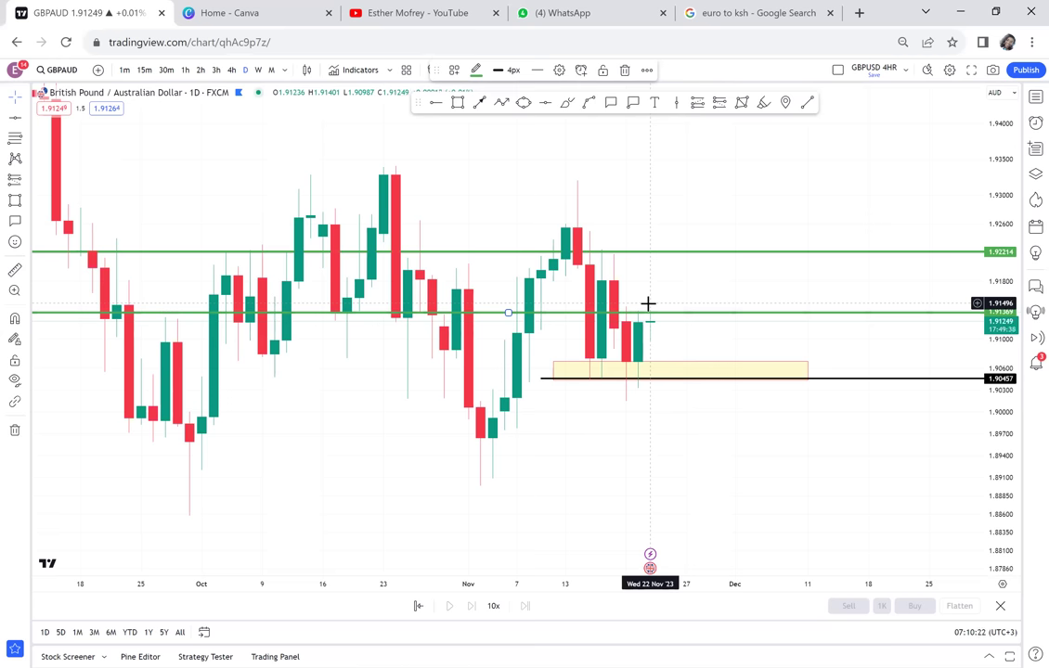
- Switch the chart to the 1-hour timeframe and remove all four drawings
{"action": "left_click", "coordinate": [186, 70]}
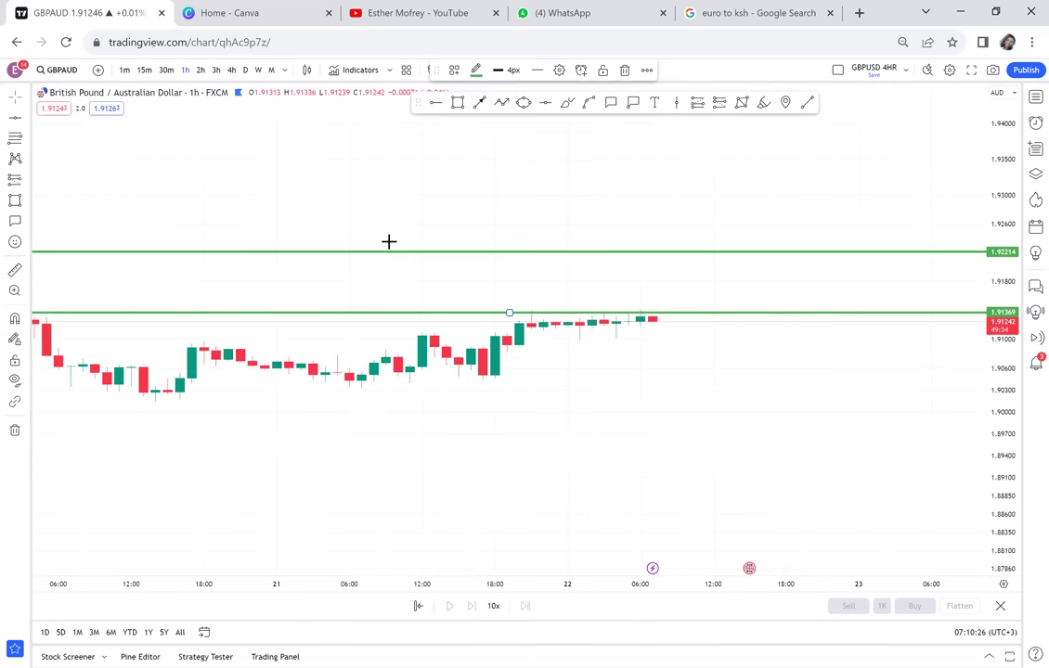
{"action": "left_click", "coordinate": [14, 430]}
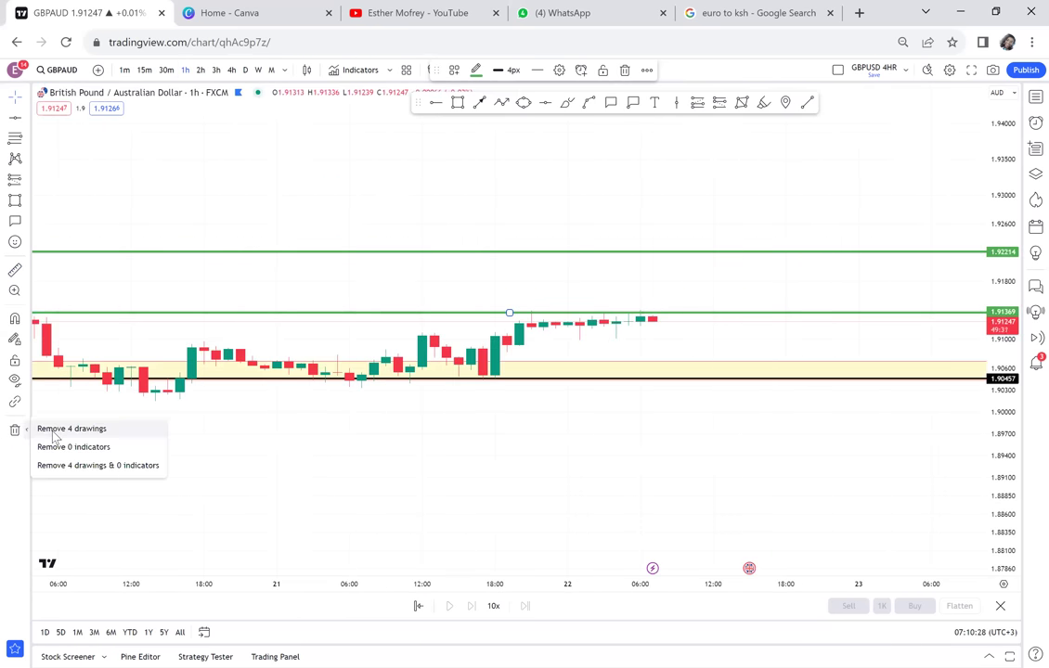
{"action": "left_click", "coordinate": [51, 429]}
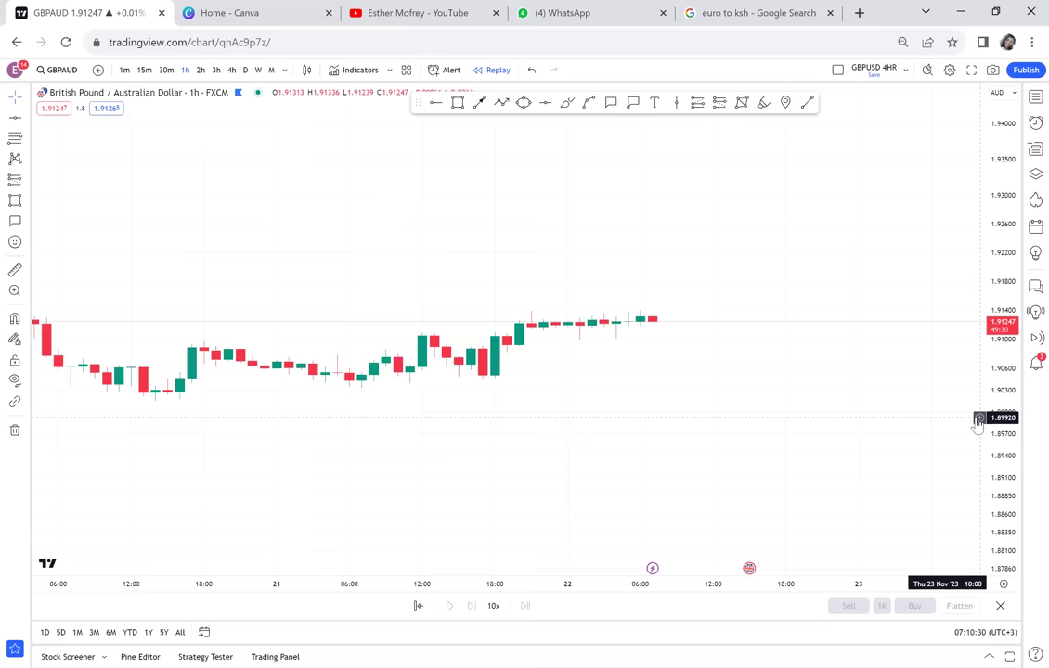
- Draw a rectangle over the 16 November swing high between about 1.9228 and 1.9218, spanning 15 to 17 Nov 2023
{"action": "double_click", "coordinate": [1005, 405]}
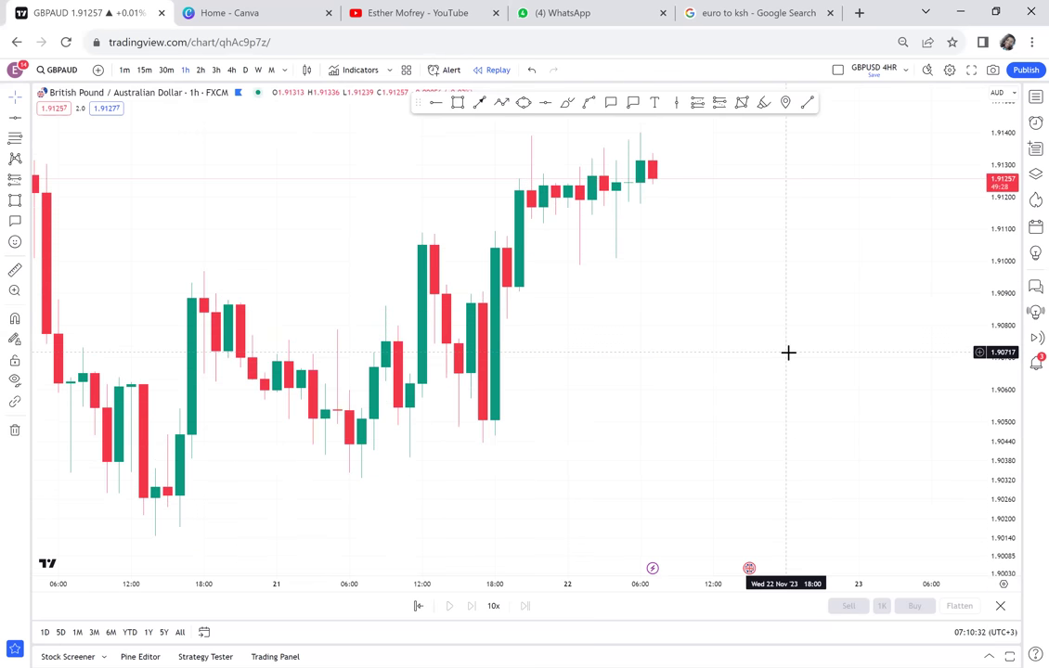
{"action": "scroll", "coordinate": [787, 351], "scroll_direction": "down", "scroll_amount": 2}
{"action": "scroll", "coordinate": [787, 352], "scroll_direction": "down", "scroll_amount": 2}
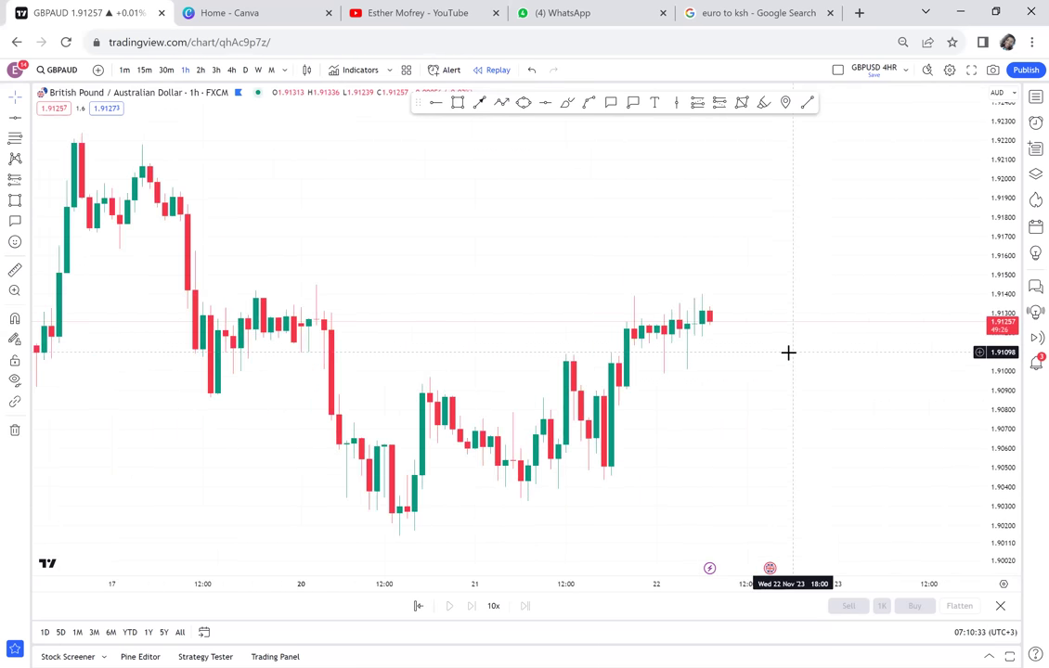
{"action": "scroll", "coordinate": [787, 352], "scroll_direction": "down", "scroll_amount": 5}
{"action": "left_click_drag", "start_coordinate": [380, 259], "coordinate": [644, 289]}
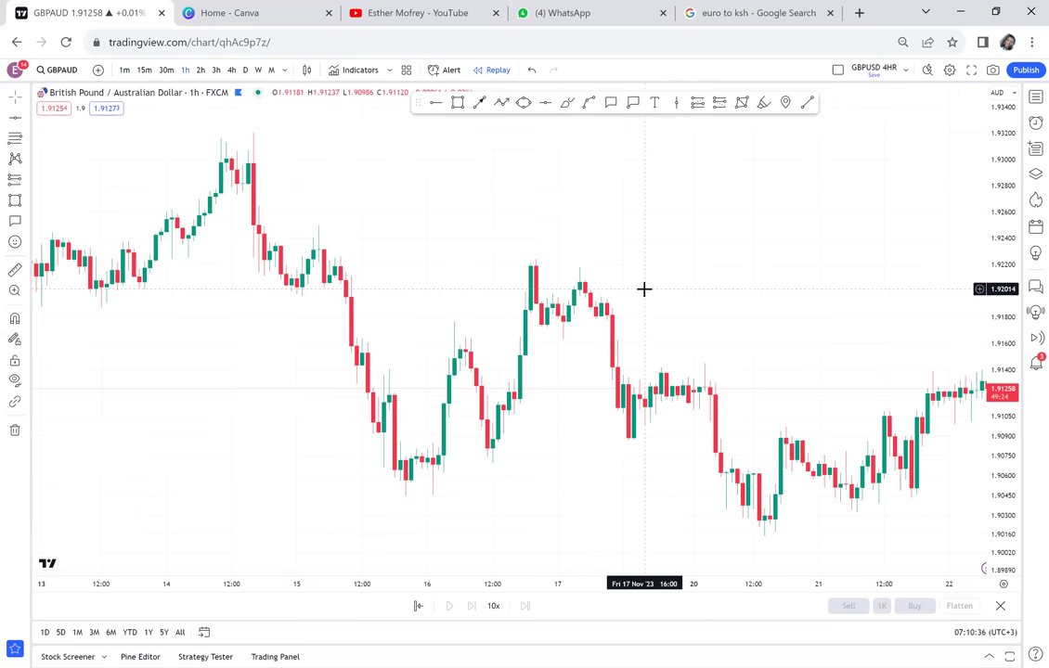
{"action": "left_click", "coordinate": [458, 104]}
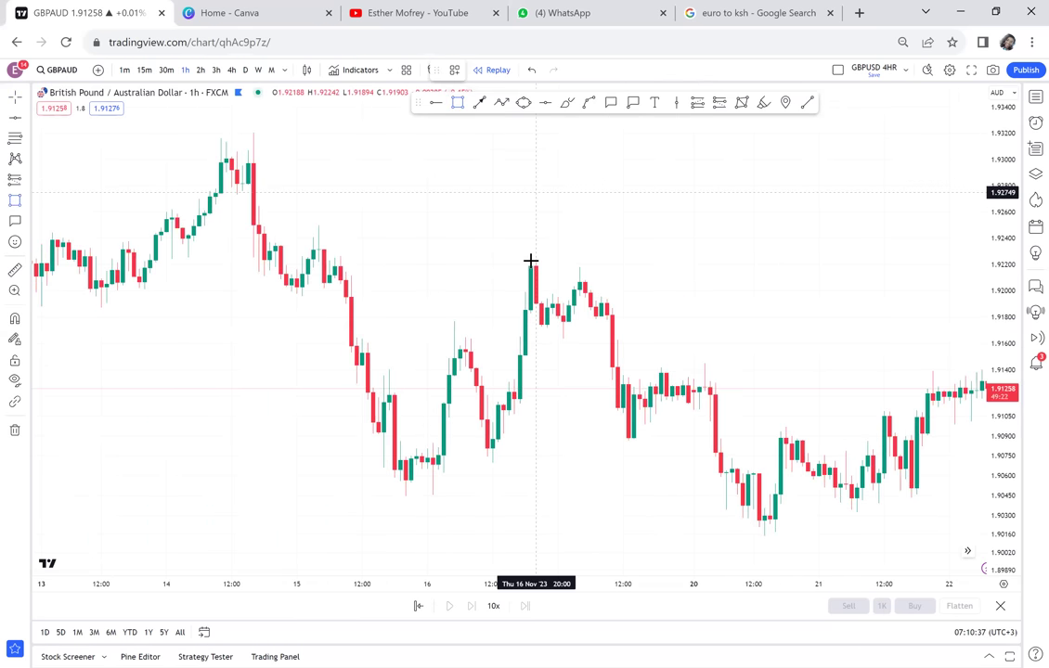
{"action": "left_click", "coordinate": [314, 252]}
{"action": "left_click", "coordinate": [630, 265]}
{"action": "left_click", "coordinate": [732, 318]}
{"action": "scroll", "coordinate": [557, 168], "scroll_direction": "right", "scroll_amount": 3}
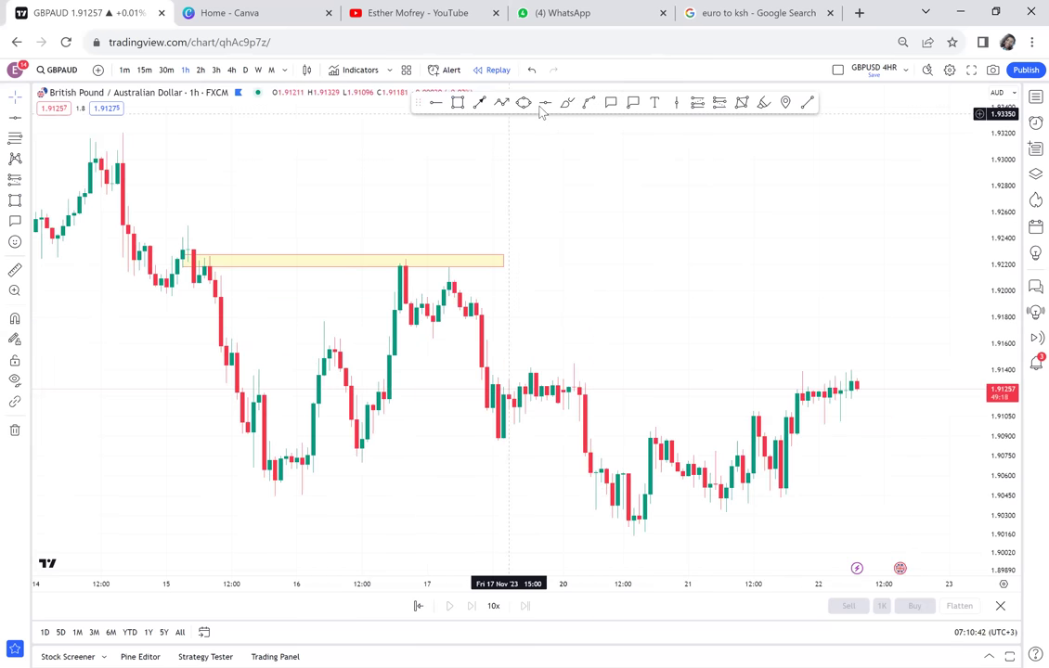
- Place a green horizontal line at 1.90449 along the 15–16 November lows
{"action": "left_click", "coordinate": [215, 496]}
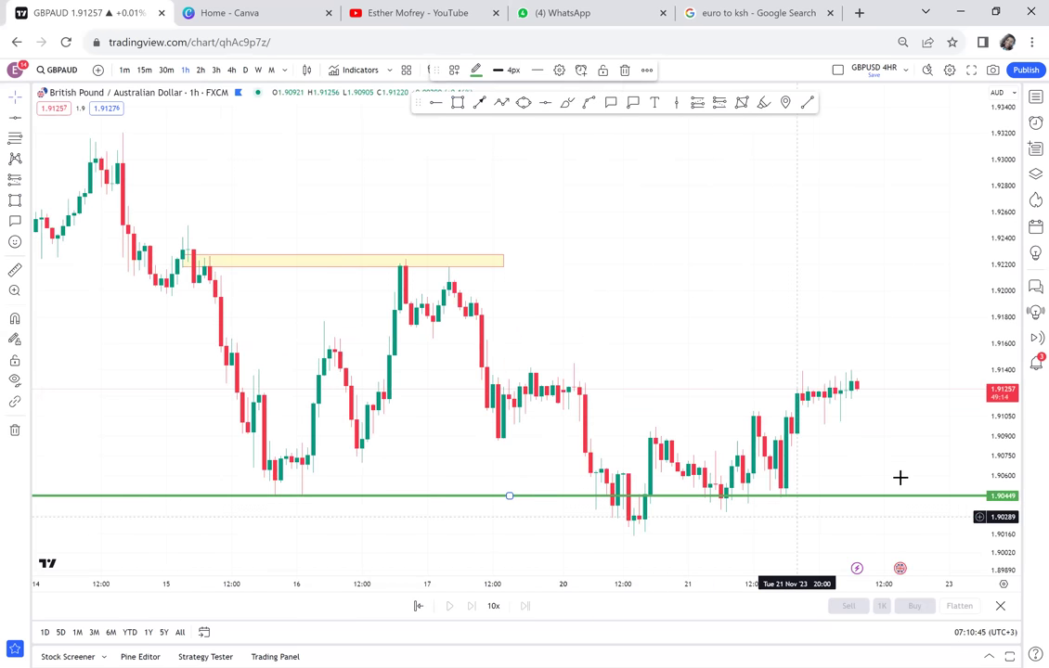
{"action": "scroll", "coordinate": [993, 434], "scroll_direction": "up", "scroll_amount": 3}
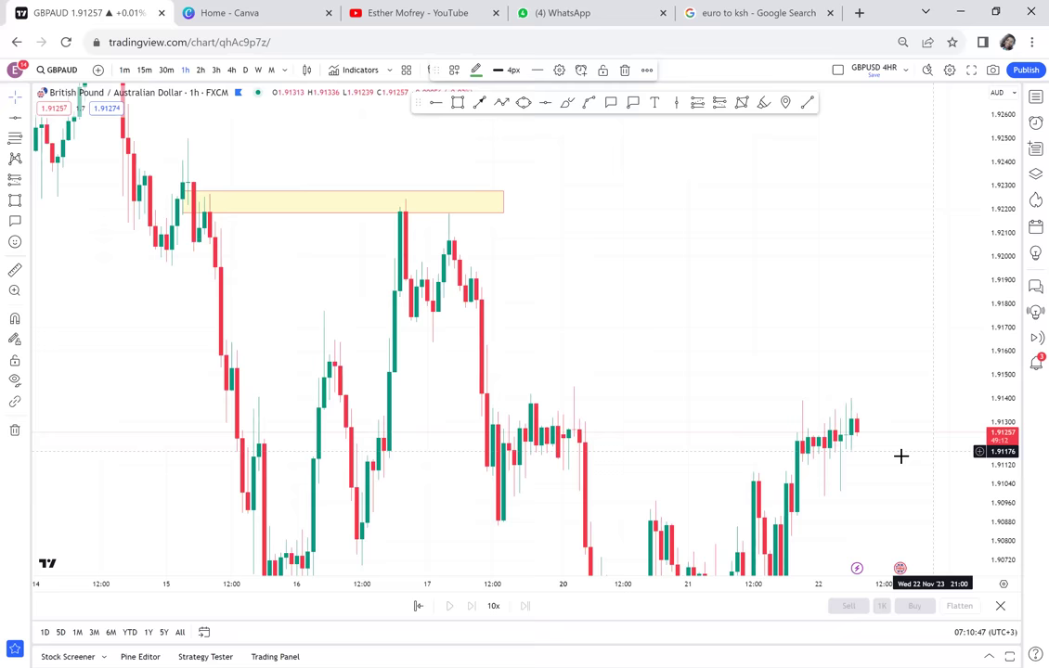
{"action": "left_click_drag", "start_coordinate": [892, 232], "coordinate": [885, 37]}
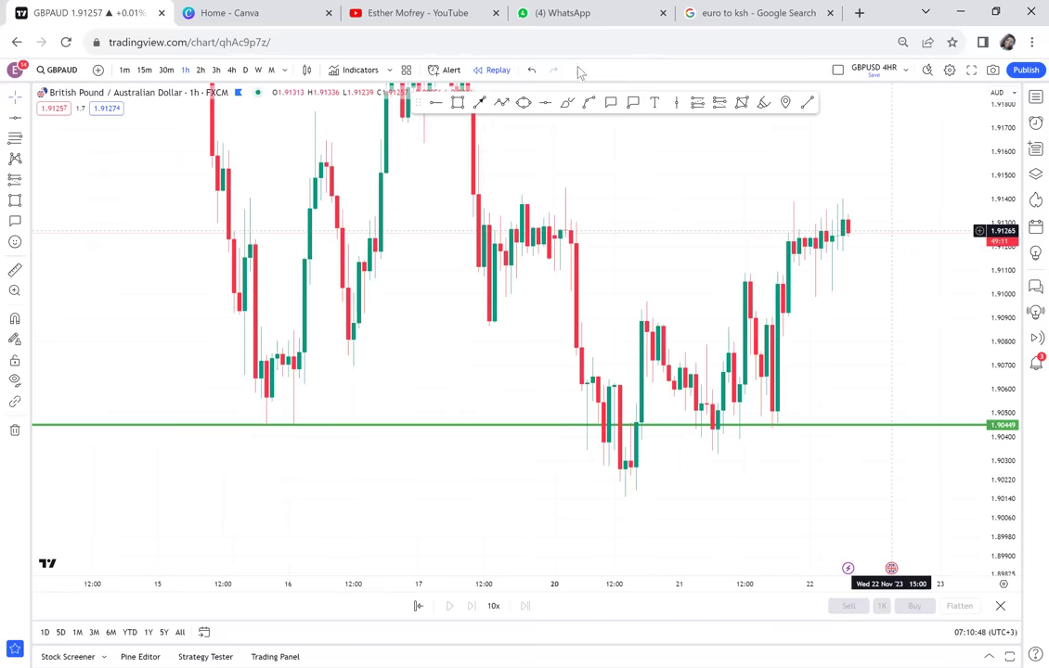
- Draw a yellow ellipse around the 20 November candles that dip below the green line
{"action": "left_click", "coordinate": [523, 102]}
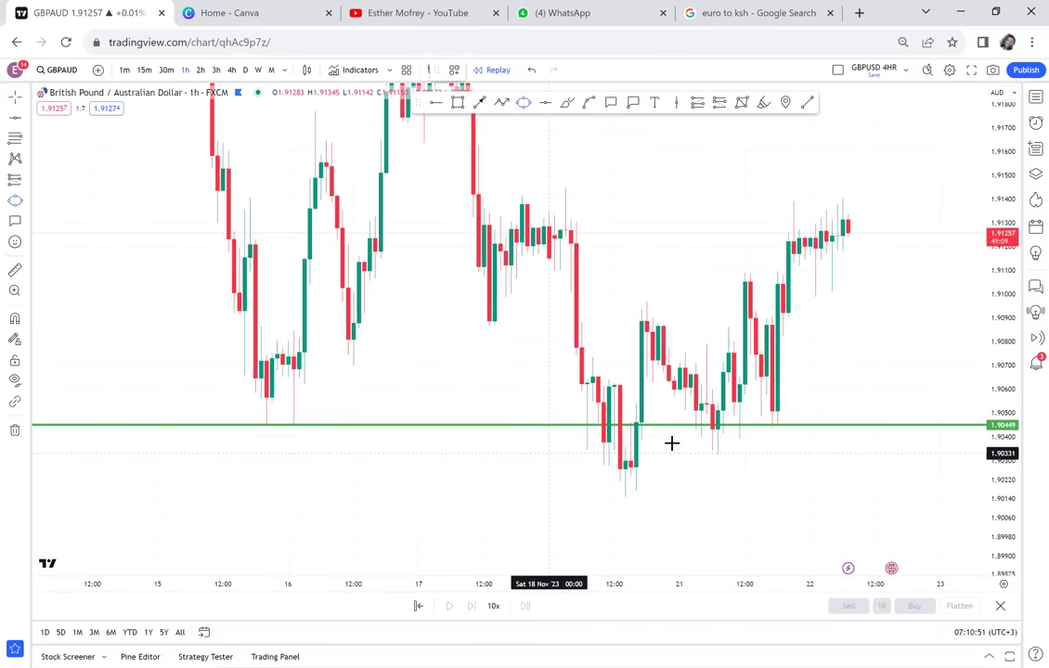
{"action": "left_click_drag", "start_coordinate": [671, 444], "coordinate": [543, 458]}
{"action": "left_click", "coordinate": [686, 470]}
{"action": "left_click_drag", "start_coordinate": [818, 372], "coordinate": [801, 507]}
{"action": "mouse_move", "coordinate": [737, 497]}
{"action": "left_mouse_down"}
{"action": "mouse_move", "coordinate": [780, 438]}
{"action": "mouse_move", "coordinate": [781, 423]}
{"action": "mouse_move", "coordinate": [761, 408]}
{"action": "left_mouse_up"}
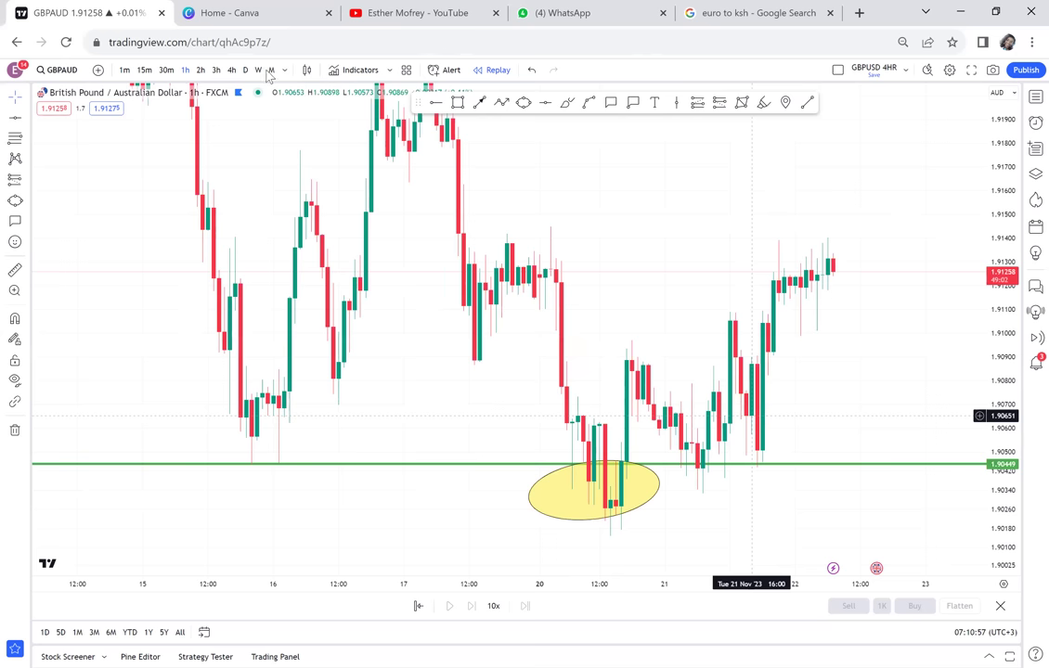
- Draw a rectangle over the recent highs between 1.91455 and 1.91370, from 17 Nov 15:00 to 23 Nov 01:00
{"action": "left_click", "coordinate": [245, 70]}
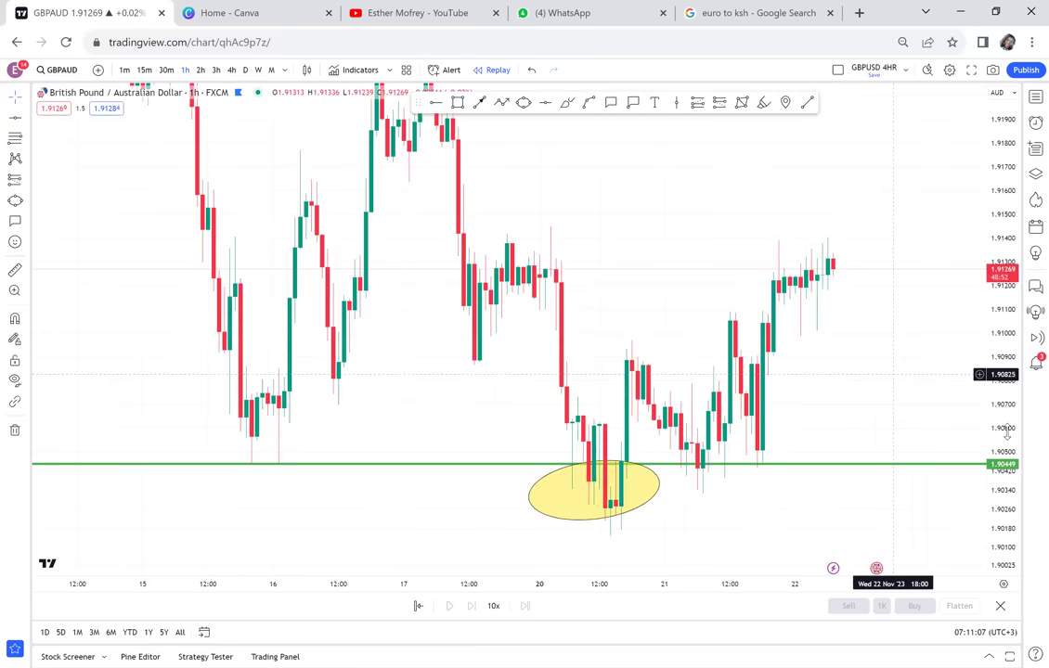
{"action": "mouse_move", "coordinate": [983, 392]}
{"action": "left_mouse_down"}
{"action": "mouse_move", "coordinate": [950, 265]}
{"action": "mouse_move", "coordinate": [588, 275]}
{"action": "mouse_move", "coordinate": [457, 111]}
{"action": "left_mouse_up"}
{"action": "key", "text": "alt+shift+r"}
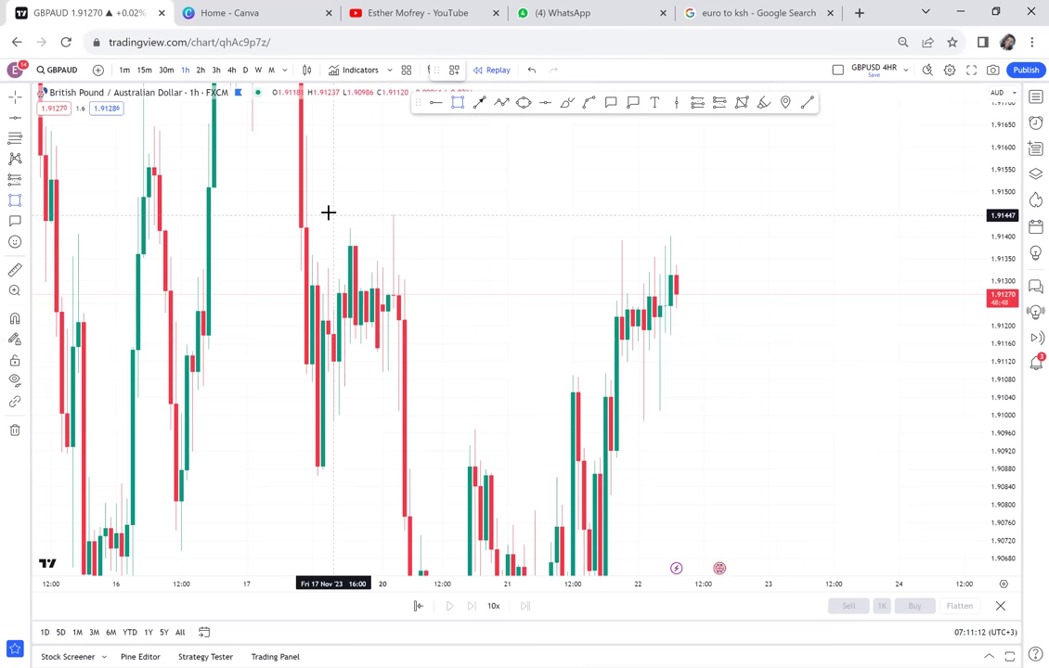
{"action": "left_click_drag", "start_coordinate": [327, 212], "coordinate": [654, 218]}
{"action": "left_click_drag", "start_coordinate": [778, 251], "coordinate": [774, 249]}
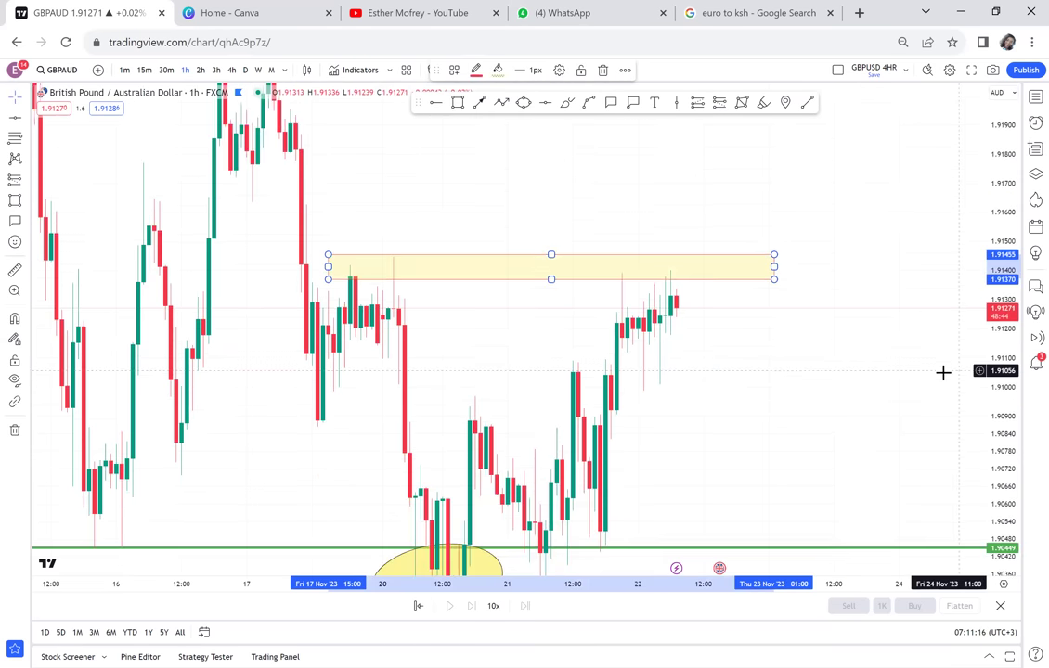
{"action": "left_click", "coordinate": [867, 296]}
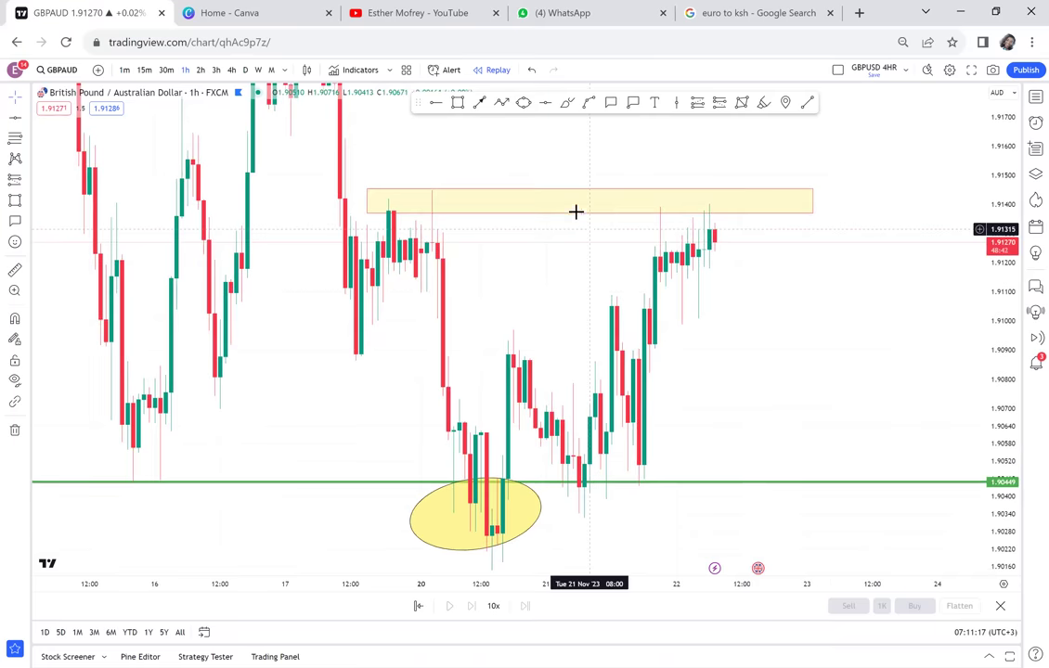
- Set the fill colour of the rectangle over the recent highs to black
{"action": "left_click", "coordinate": [578, 219]}
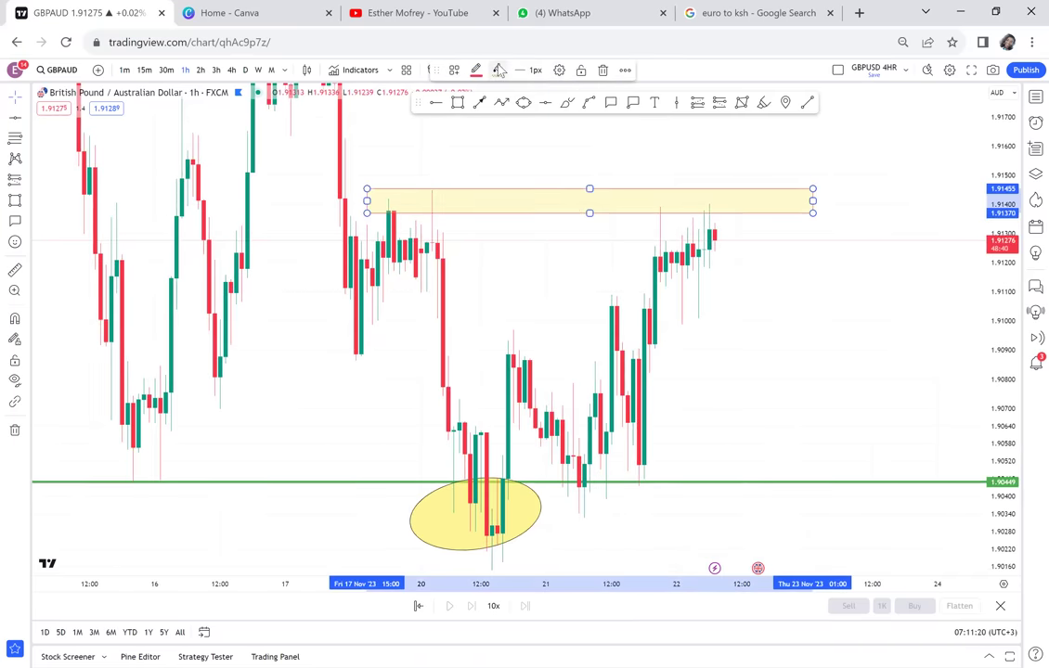
{"action": "left_click", "coordinate": [498, 71]}
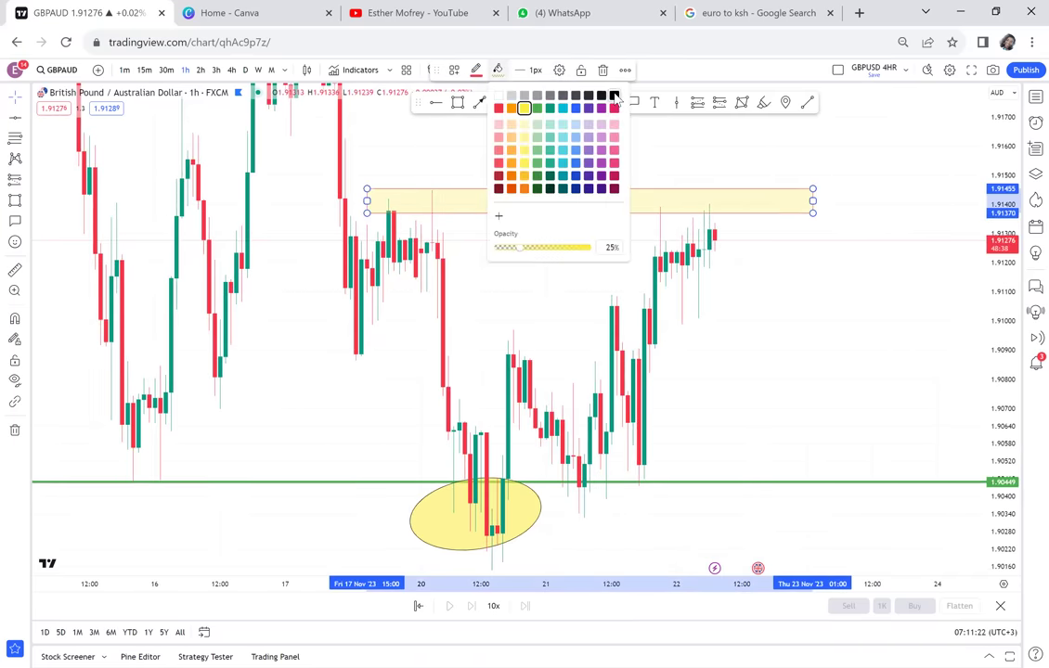
{"action": "left_click", "coordinate": [613, 97]}
{"action": "left_click", "coordinate": [580, 182]}
{"action": "left_click_drag", "start_coordinate": [559, 206], "coordinate": [556, 220]}
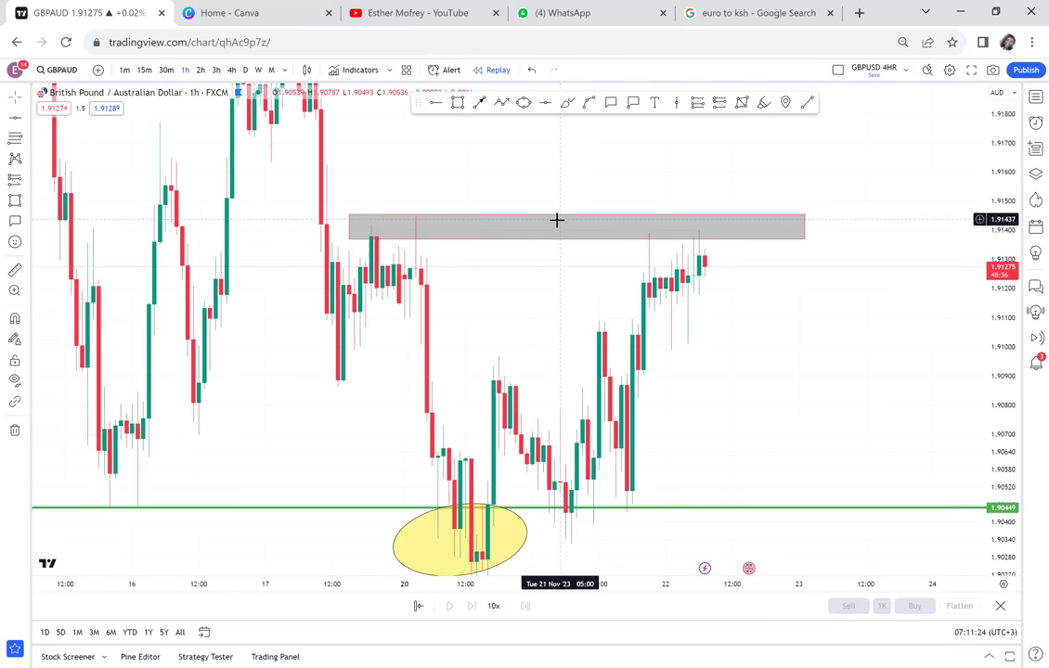
- Switch to the 2-hour timeframe and extend the grey zone's starting corner down to about 1.9132 and back to the 17 November drop
{"action": "scroll", "coordinate": [556, 220], "scroll_direction": "up", "scroll_amount": 1}
{"action": "left_click", "coordinate": [200, 71]}
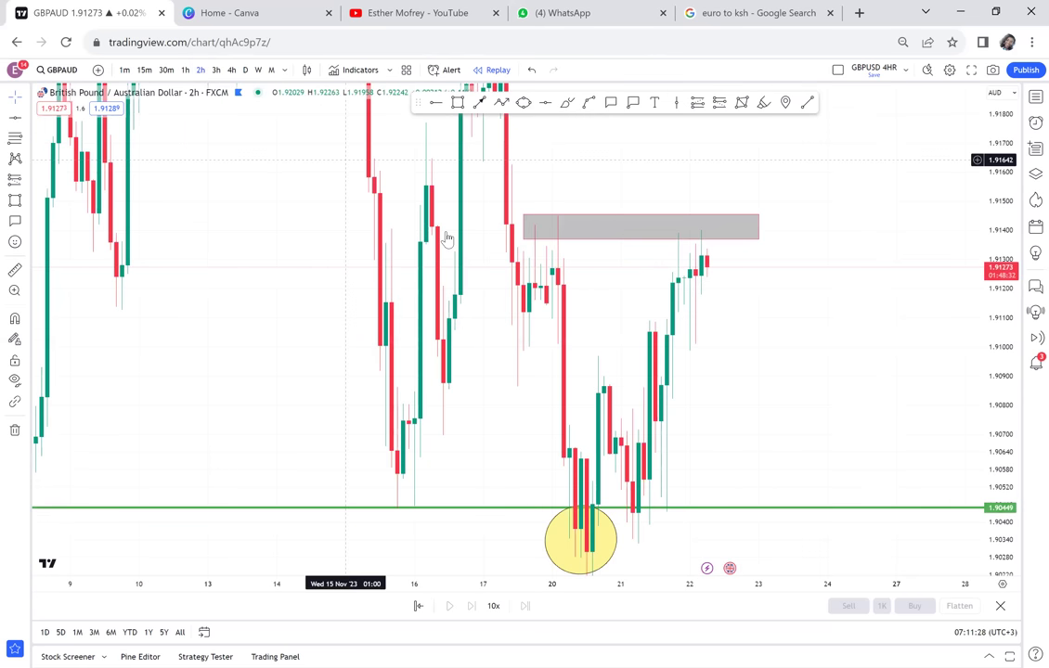
{"action": "left_click", "coordinate": [525, 232]}
{"action": "left_click_drag", "start_coordinate": [513, 245], "coordinate": [506, 253]}
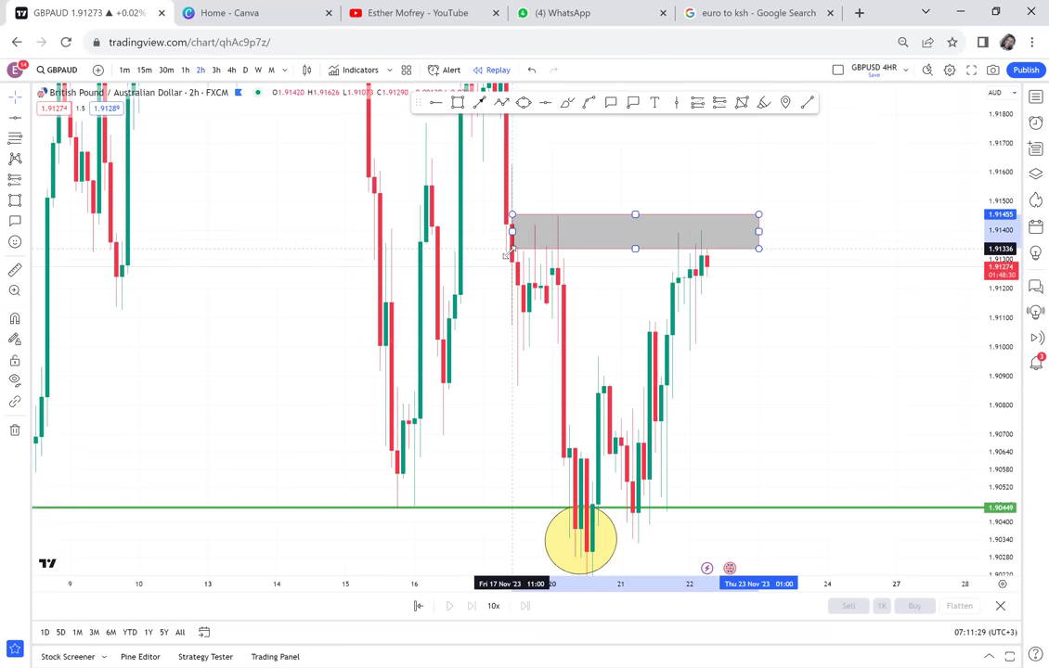
- Draw a small yellow ellipse around the wicks at the start of the grey zone, between 17 and 20 November
{"action": "left_click", "coordinate": [524, 102]}
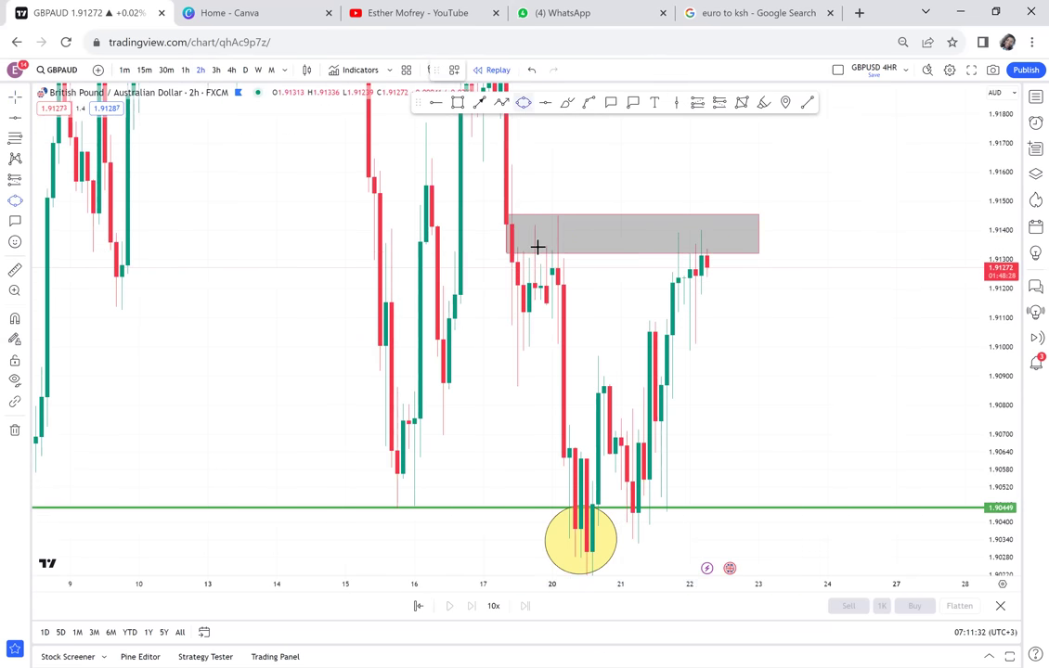
{"action": "left_click", "coordinate": [523, 246]}
{"action": "left_click", "coordinate": [563, 226]}
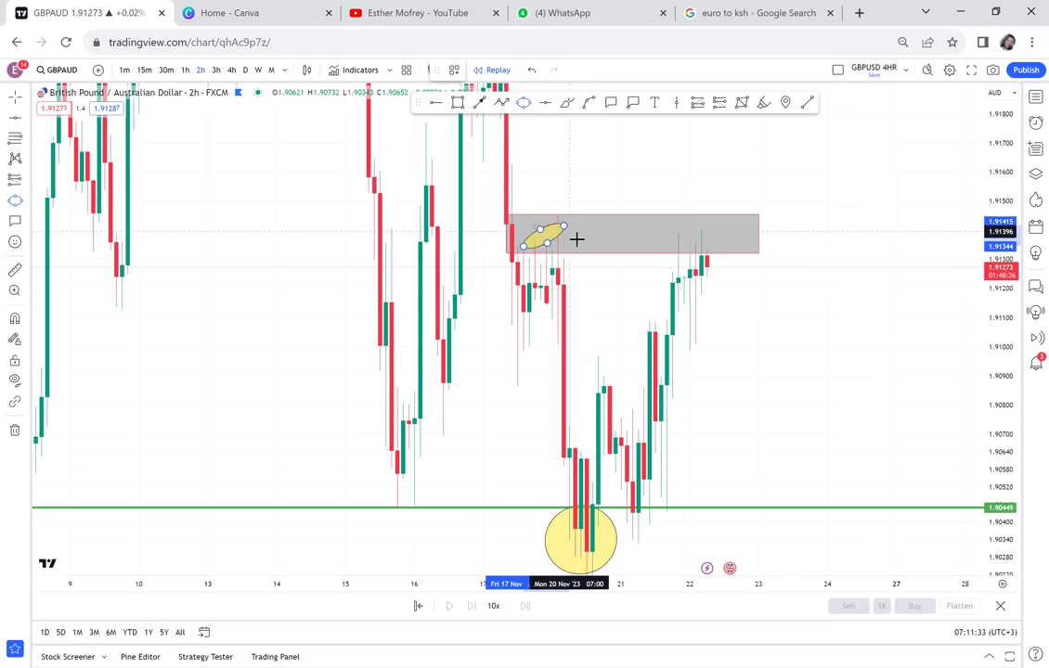
{"action": "left_click", "coordinate": [575, 237]}
- Draw a yellow ellipse around the 21–22 November candle tops touching the grey zone, spanning about 1.9143 to 1.9127
{"action": "left_click", "coordinate": [522, 102]}
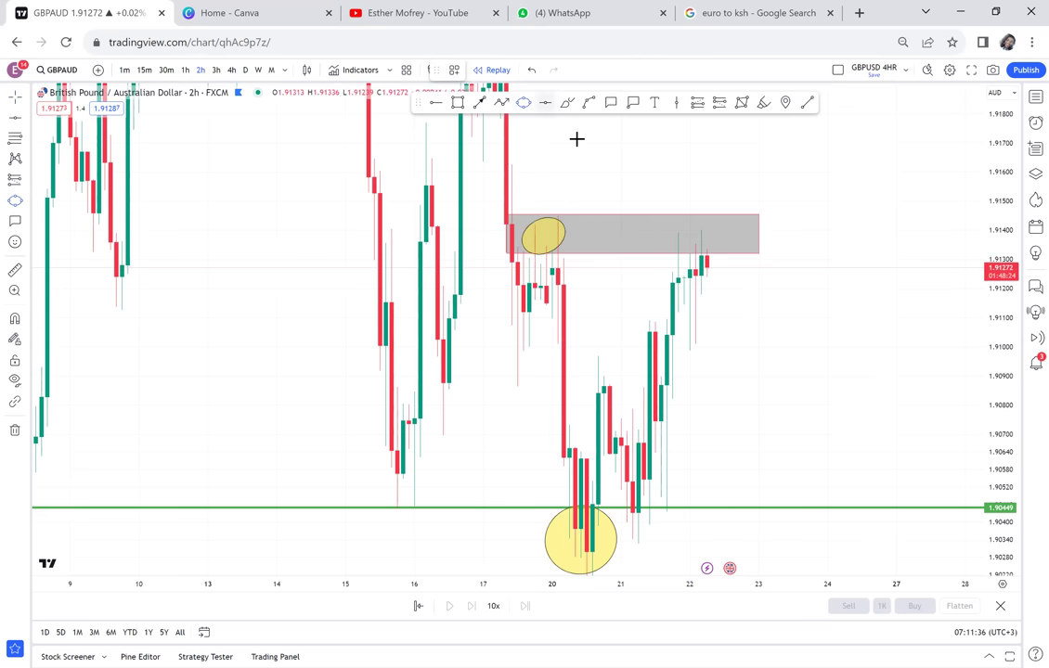
{"action": "left_click", "coordinate": [666, 249]}
{"action": "left_click", "coordinate": [718, 244]}
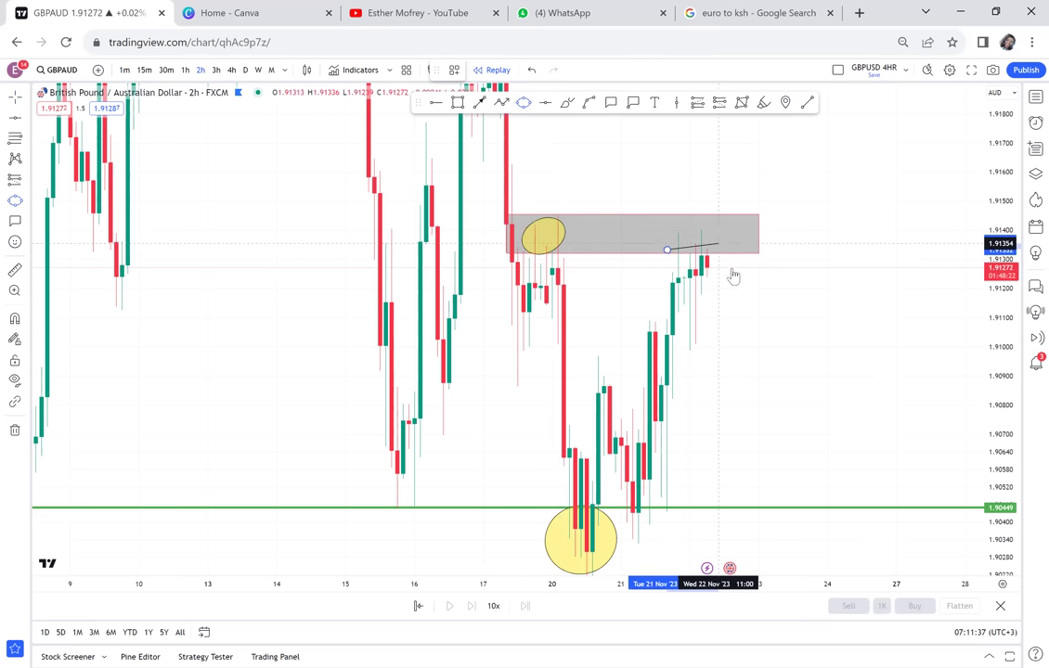
{"action": "left_click", "coordinate": [734, 274]}
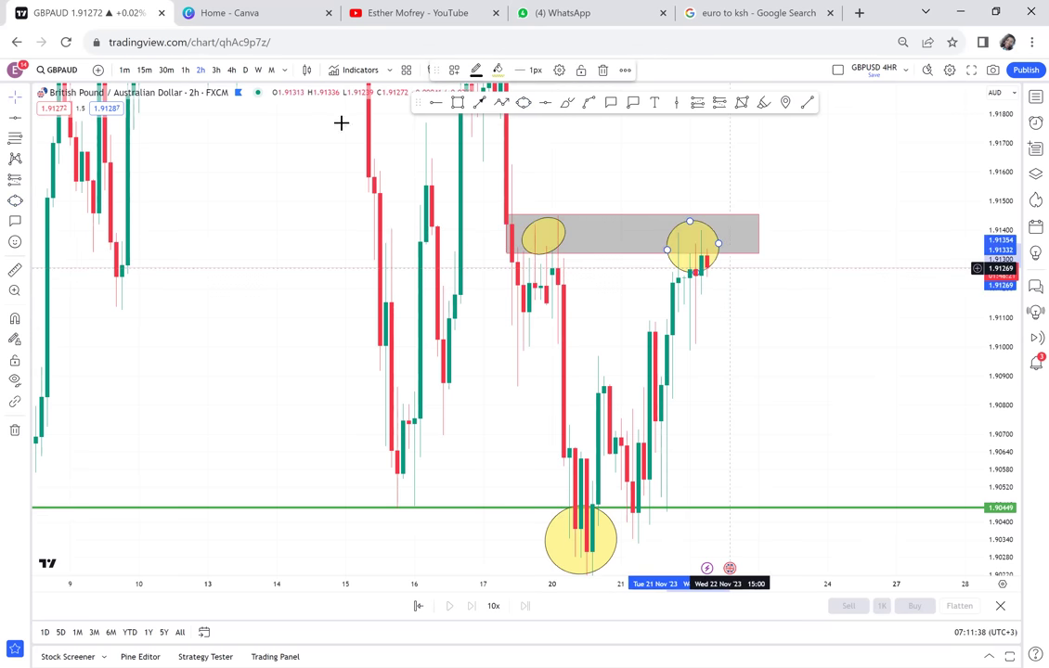
- Switch to the 3-hour timeframe and lower the green horizontal line to 1.90147, at the 20 November low
{"action": "left_click", "coordinate": [216, 72]}
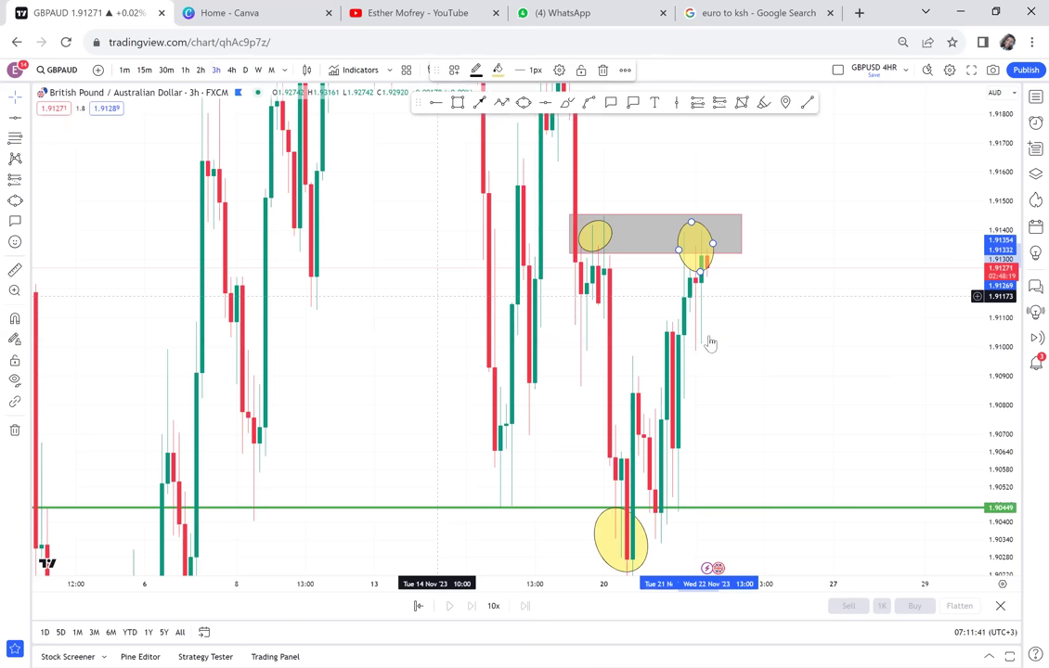
{"action": "mouse_move", "coordinate": [728, 503]}
{"action": "left_mouse_down"}
{"action": "mouse_move", "coordinate": [645, 448]}
{"action": "mouse_move", "coordinate": [610, 550]}
{"action": "left_mouse_up"}
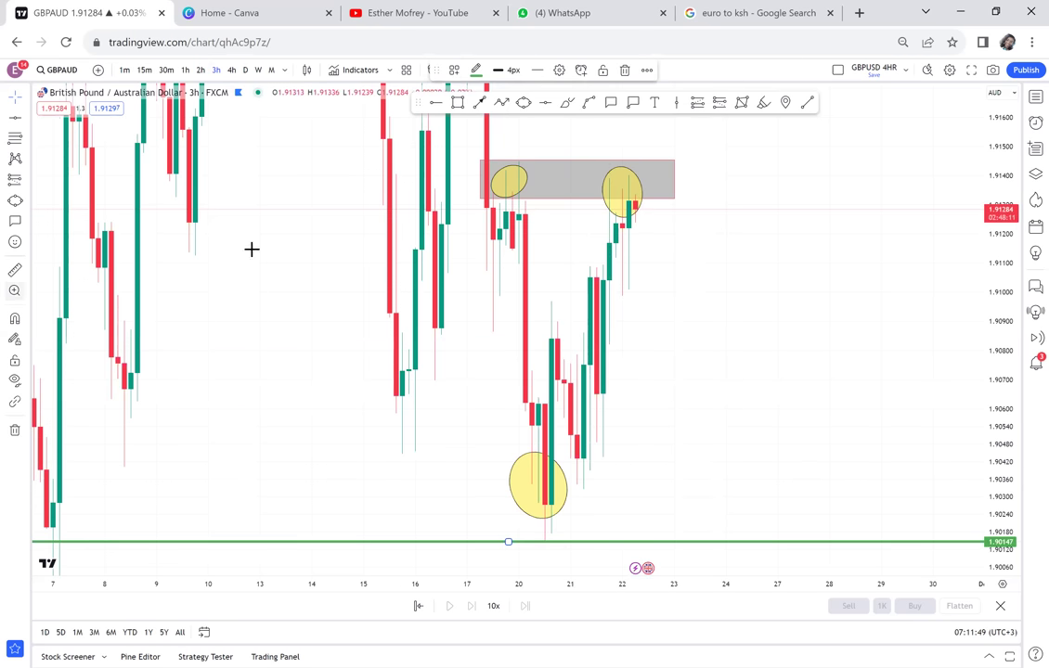
{"action": "left_click", "coordinate": [482, 191]}
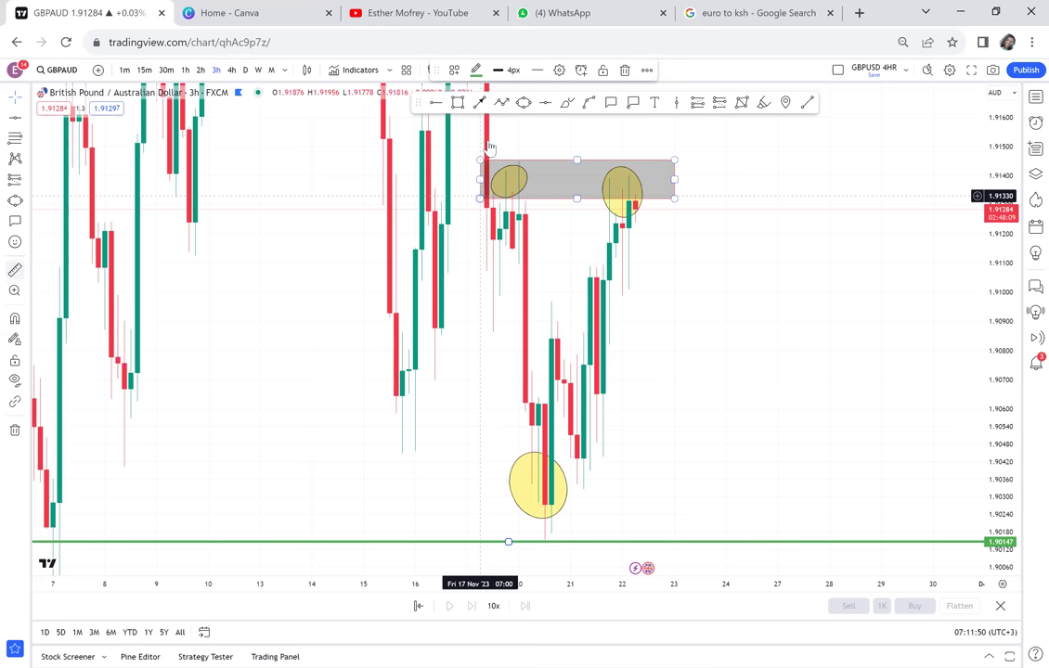
{"action": "left_click", "coordinate": [428, 162]}
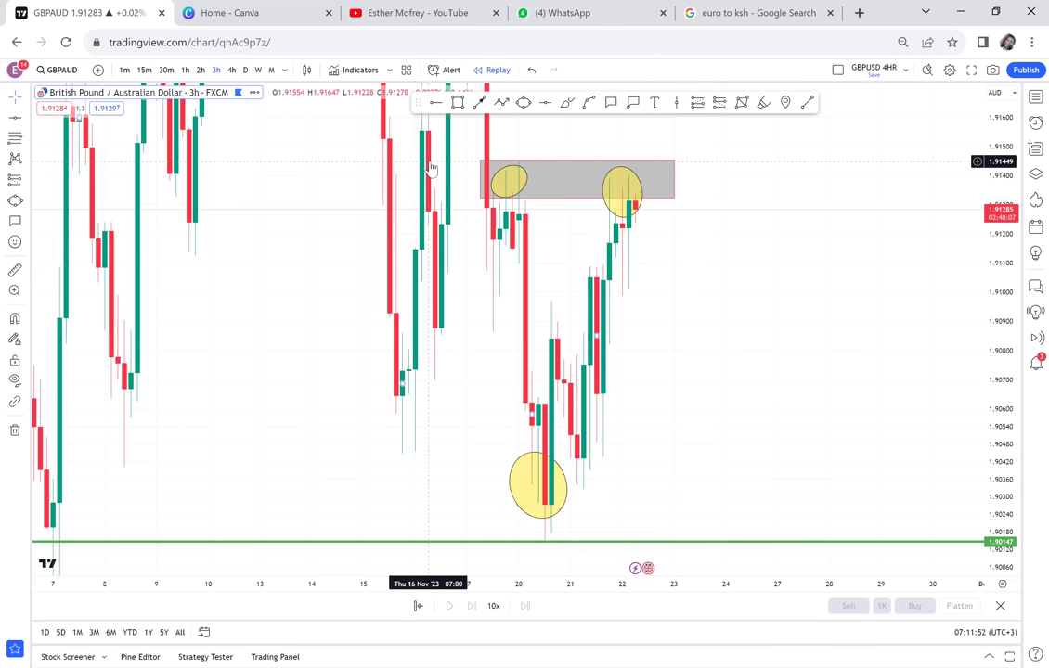
- Measure from the grey zone's top down to the 1.90147 line and add a horizontal line about midway at 1.90799
{"action": "left_click", "coordinate": [14, 271]}
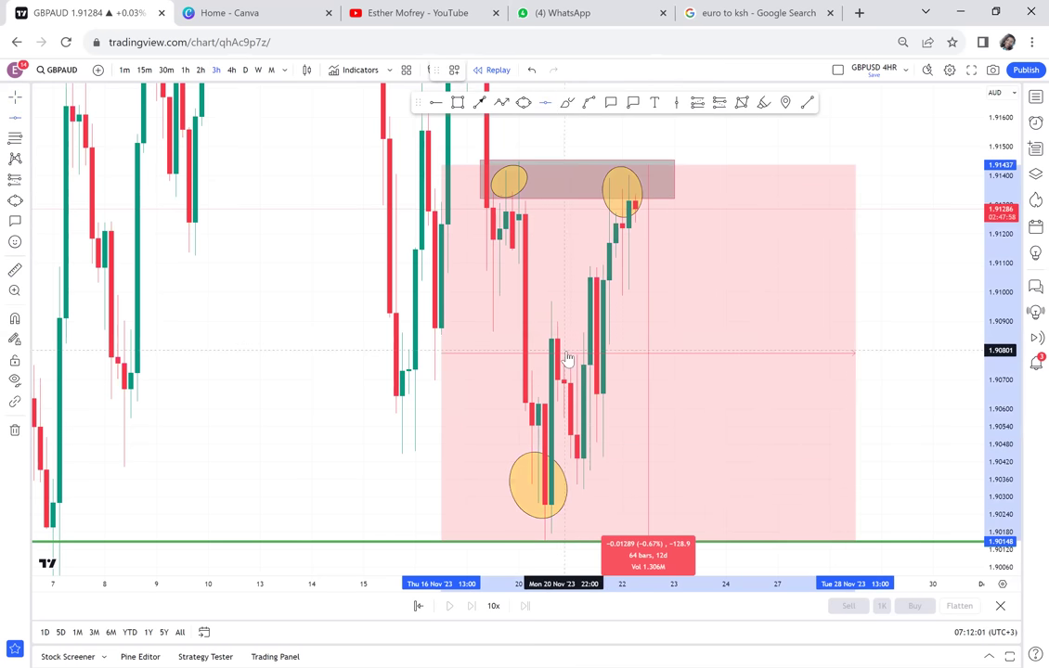
{"action": "key", "text": "alt+h"}
{"action": "scroll", "coordinate": [568, 359], "scroll_direction": "up", "scroll_amount": 1}
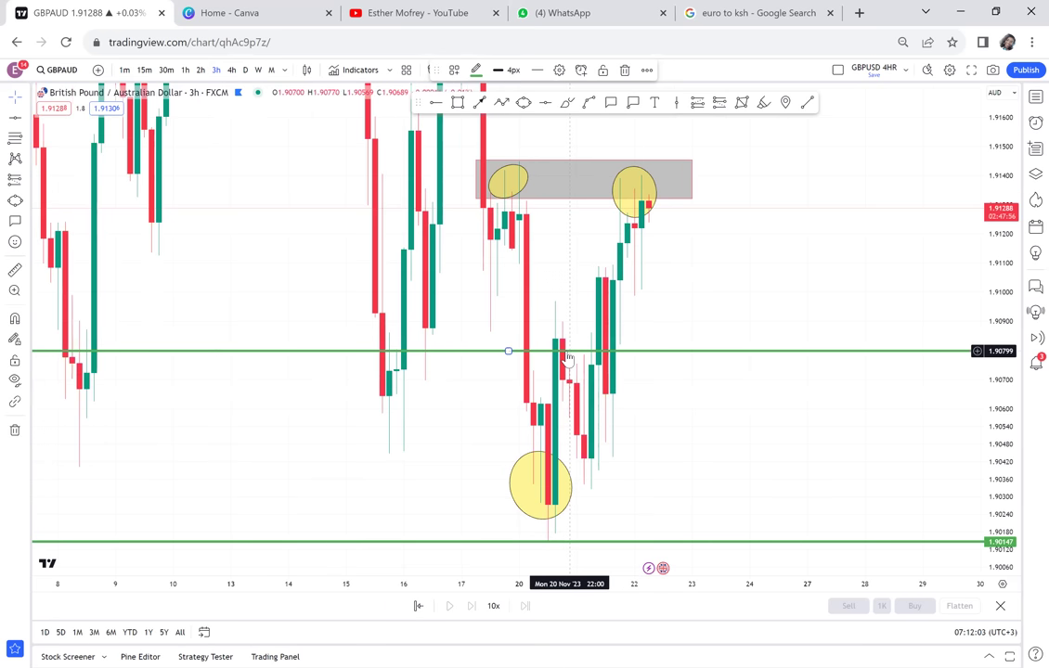
{"action": "scroll", "coordinate": [568, 359], "scroll_direction": "up", "scroll_amount": 1}
{"action": "left_click_drag", "start_coordinate": [697, 322], "coordinate": [683, 331]}
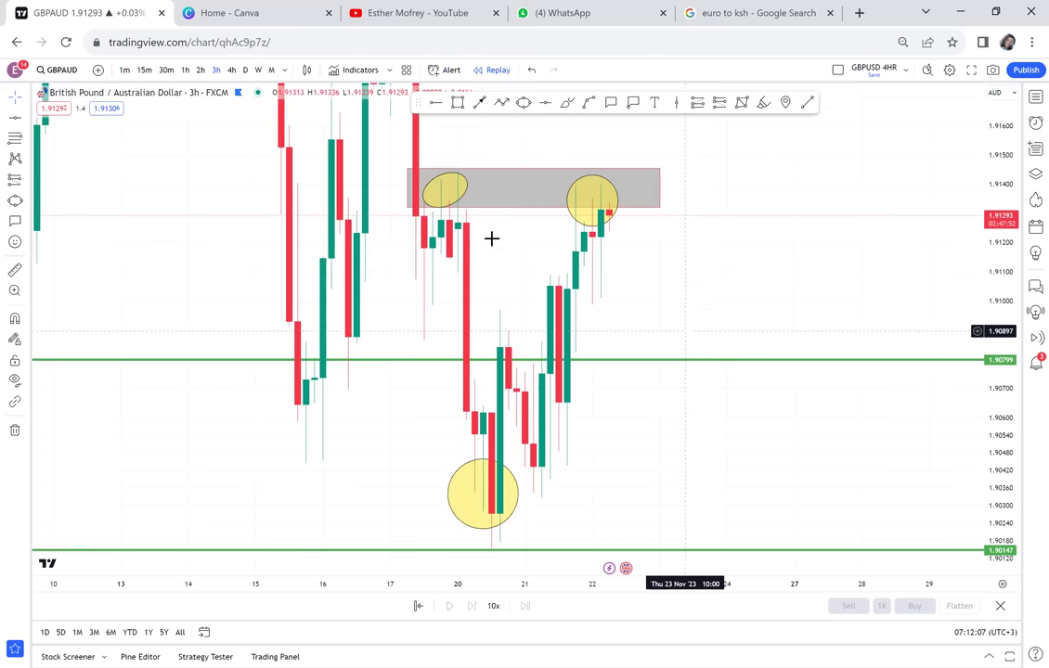
- Review the marked zone and levels on the daily chart, then settle on the 4-hour timeframe
{"action": "left_click", "coordinate": [232, 71]}
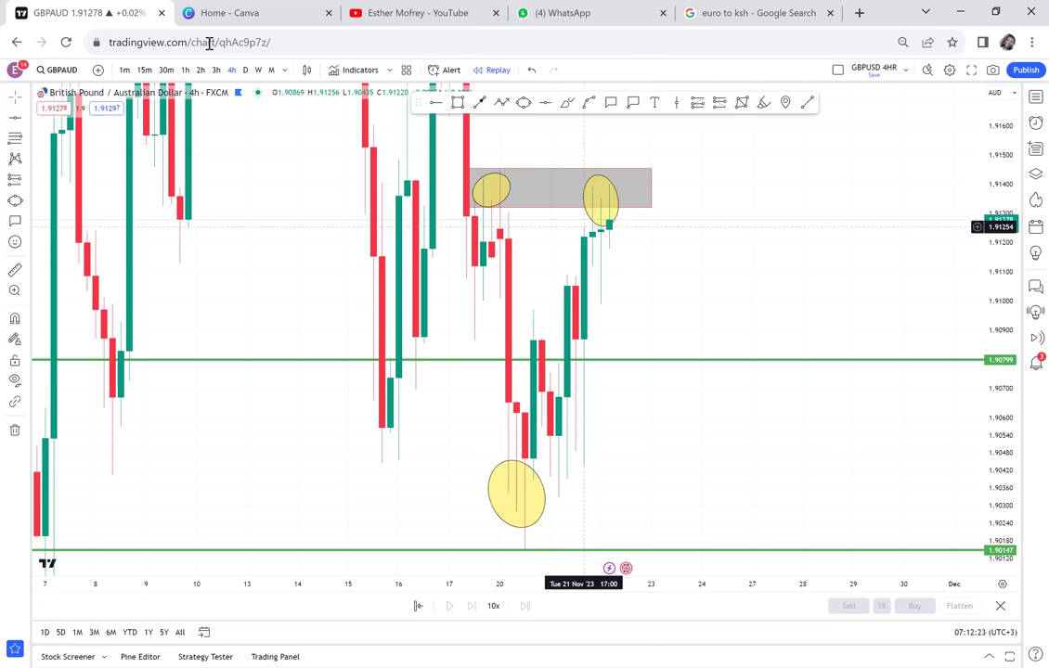
{"action": "left_click", "coordinate": [245, 70]}
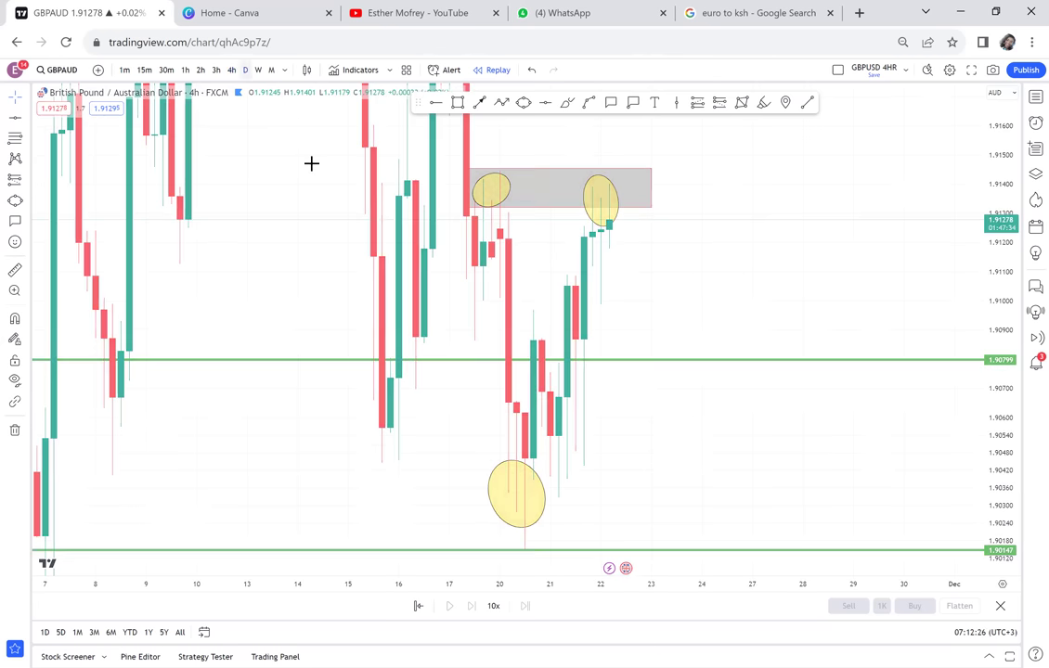
{"action": "scroll", "coordinate": [715, 298], "scroll_direction": "up", "scroll_amount": 5}
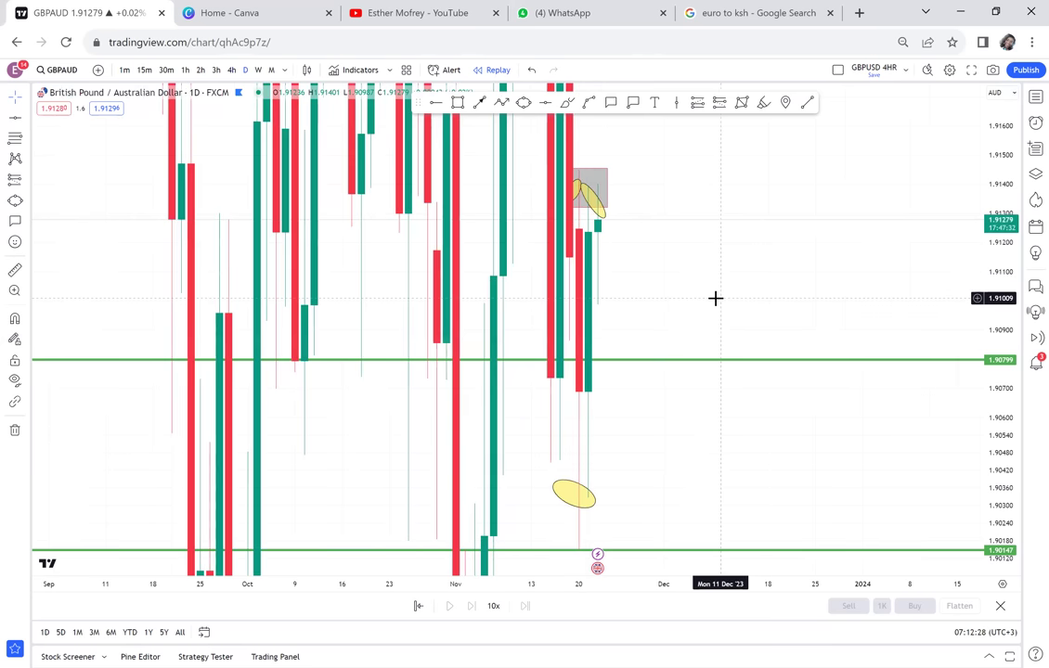
{"action": "scroll", "coordinate": [715, 298], "scroll_direction": "up", "scroll_amount": 5}
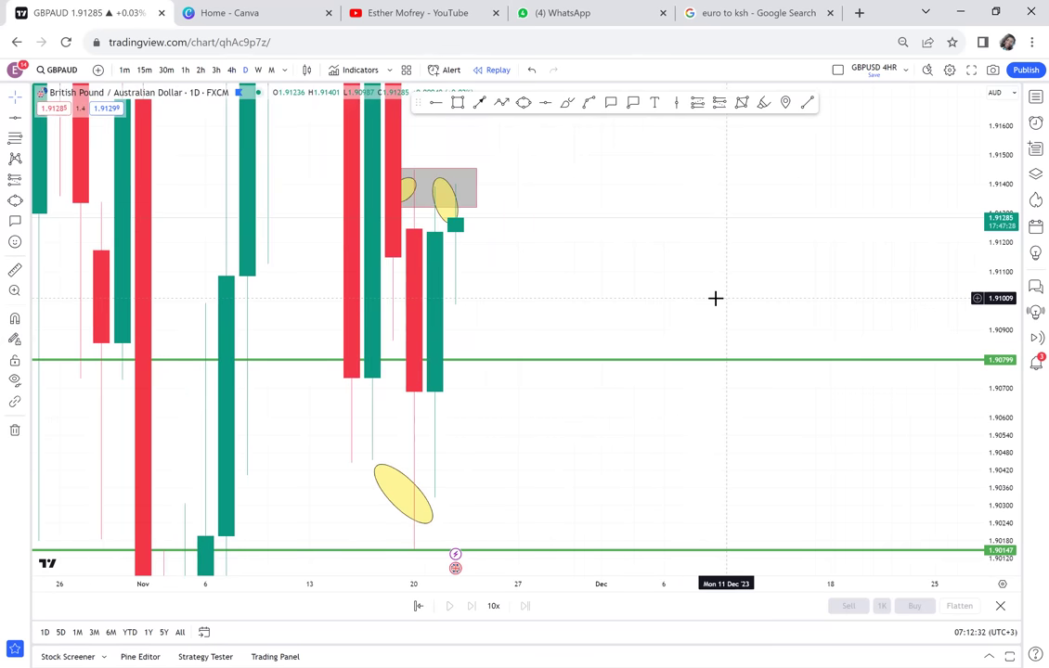
{"action": "left_click", "coordinate": [231, 70]}
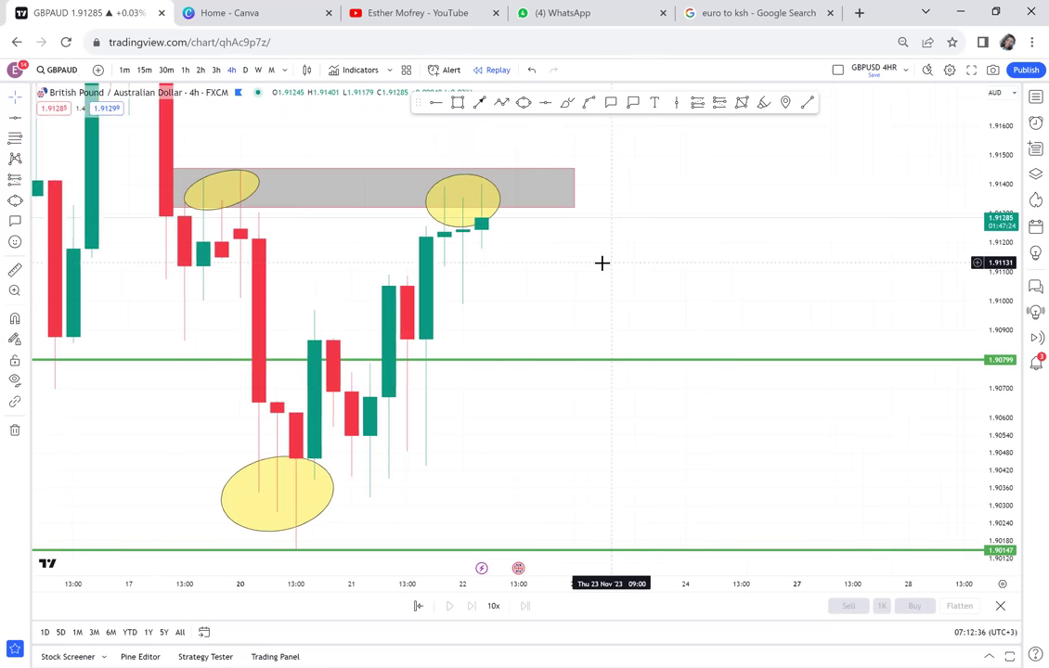
{"action": "scroll", "coordinate": [602, 264], "scroll_direction": "down", "scroll_amount": 5}
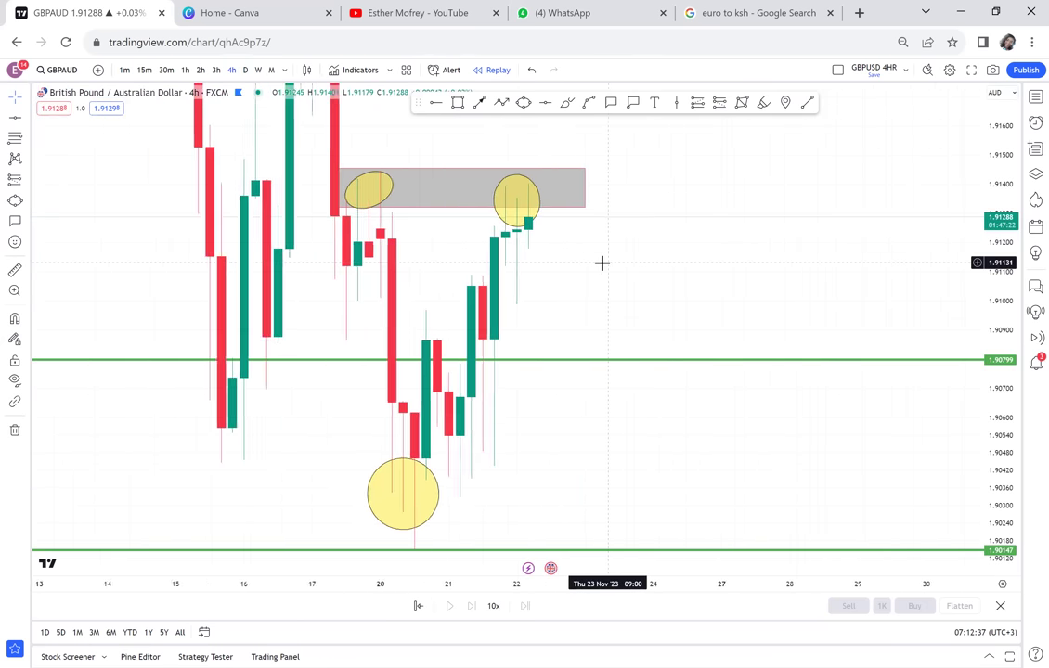
{"action": "left_click_drag", "start_coordinate": [550, 187], "coordinate": [620, 248]}
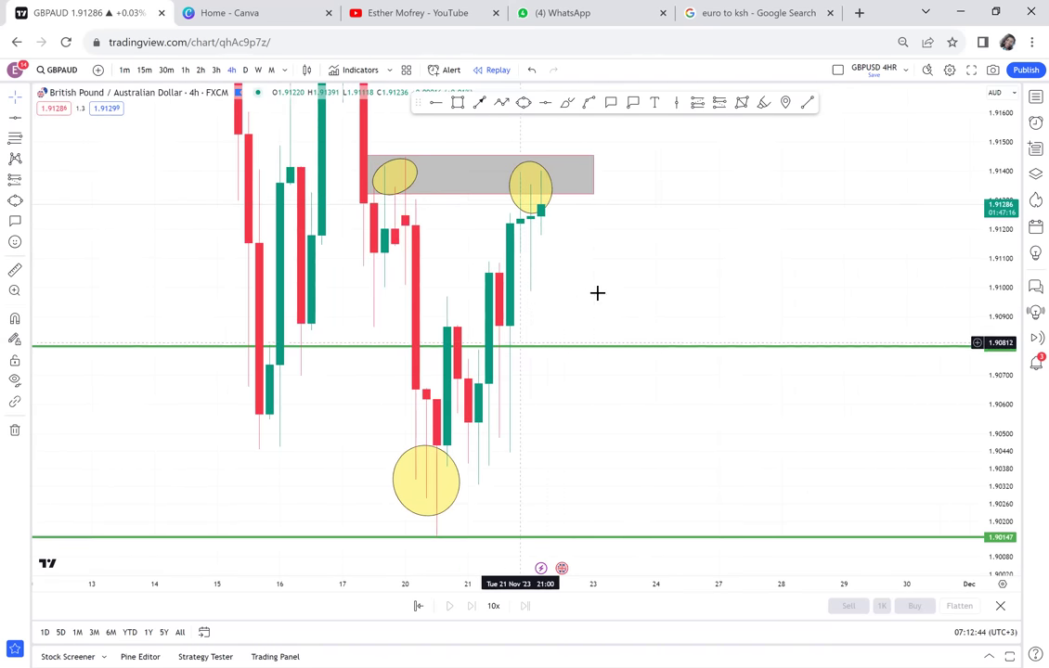
{"action": "left_click_drag", "start_coordinate": [595, 293], "coordinate": [538, 286]}
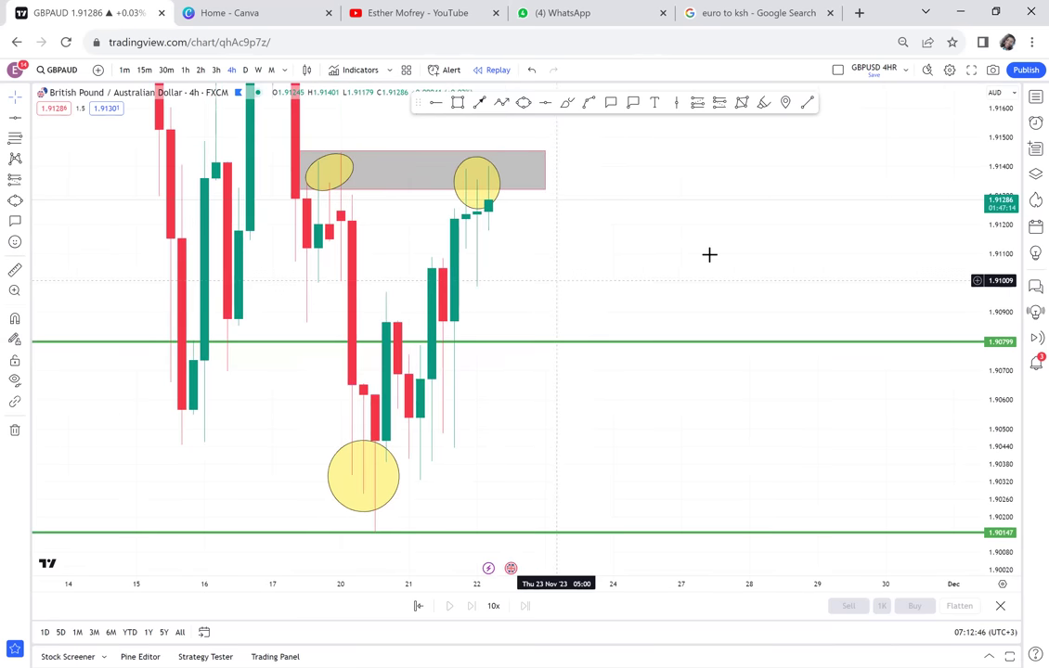
{"action": "left_click_drag", "start_coordinate": [807, 227], "coordinate": [908, 246]}
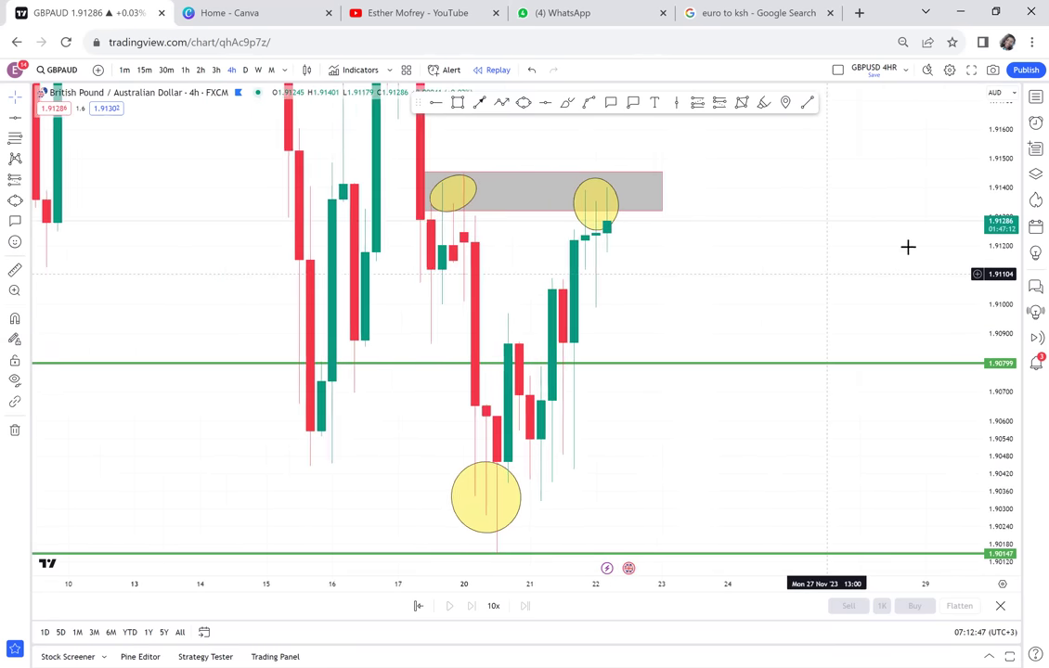
{"action": "scroll", "coordinate": [908, 247], "scroll_direction": "down", "scroll_amount": 1}
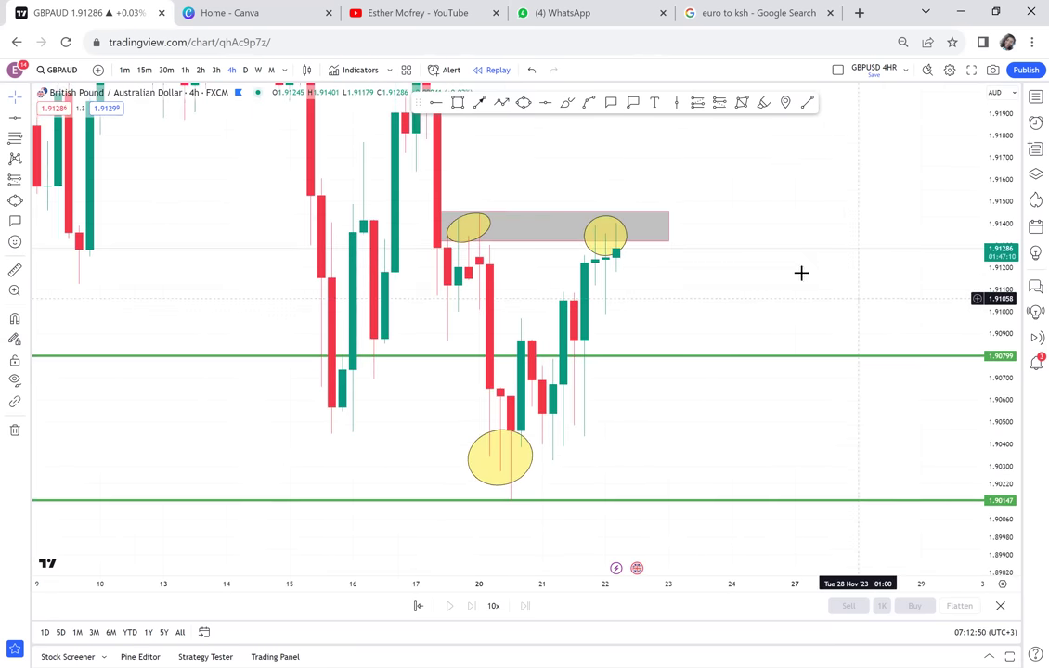
{"action": "left_click_drag", "start_coordinate": [801, 273], "coordinate": [761, 252]}
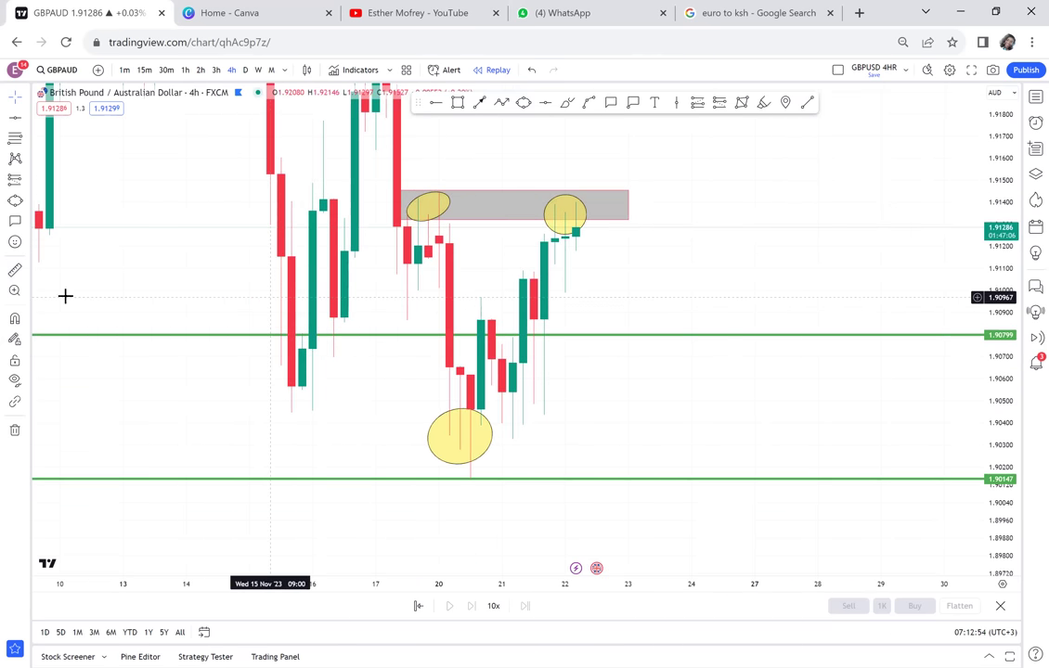
- Measure the distance from the grey zone's top down to the lower green line on the 4-hour chart
{"action": "key", "text": "shift"}
{"action": "left_click", "coordinate": [386, 191], "text": "shift"}
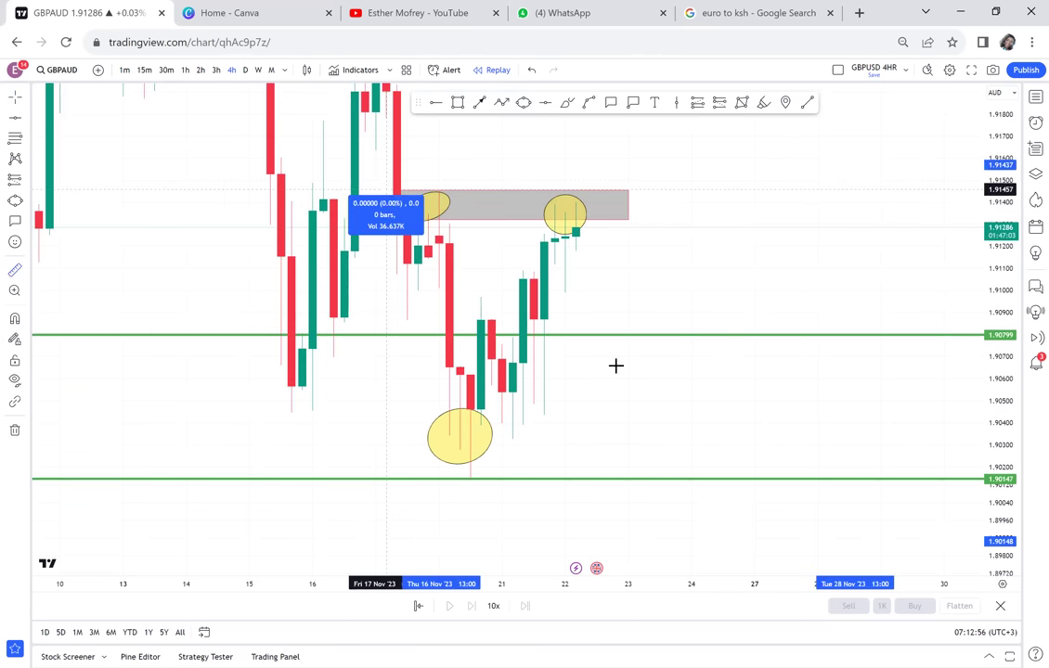
{"action": "left_click", "coordinate": [811, 479]}
{"action": "left_click", "coordinate": [763, 345]}
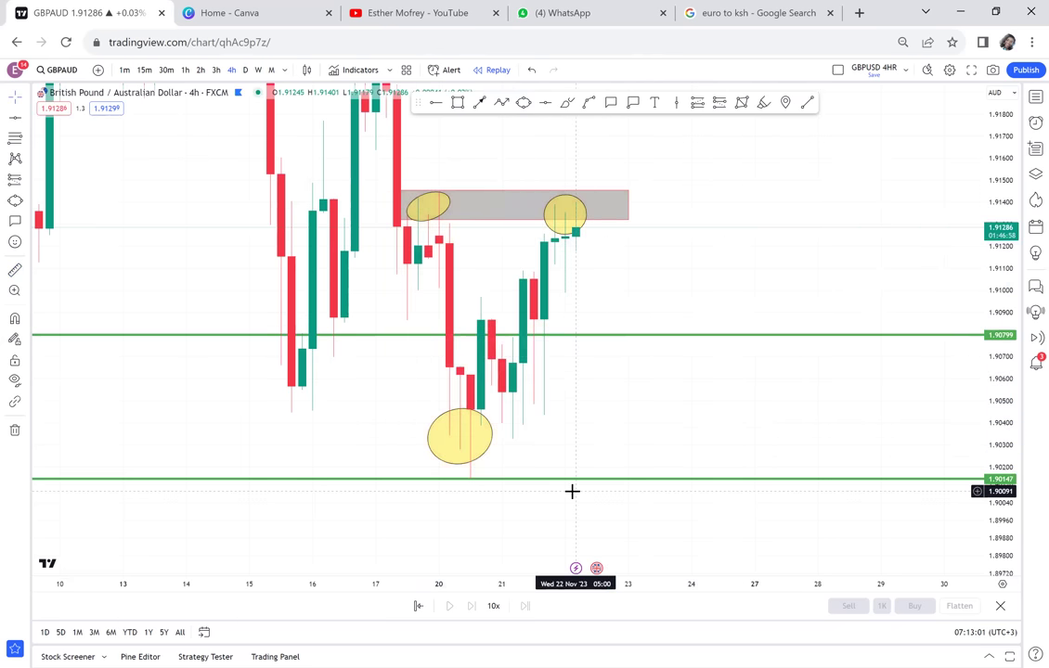
{"action": "left_click_drag", "start_coordinate": [453, 451], "coordinate": [500, 397]}
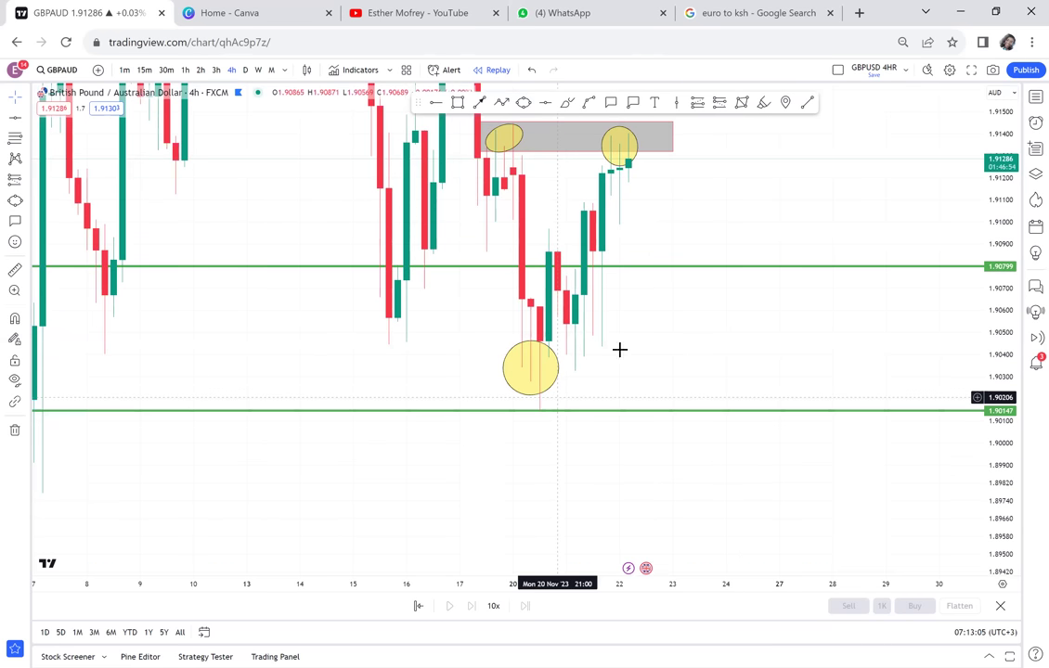
{"action": "left_click_drag", "start_coordinate": [510, 141], "coordinate": [474, 146]}
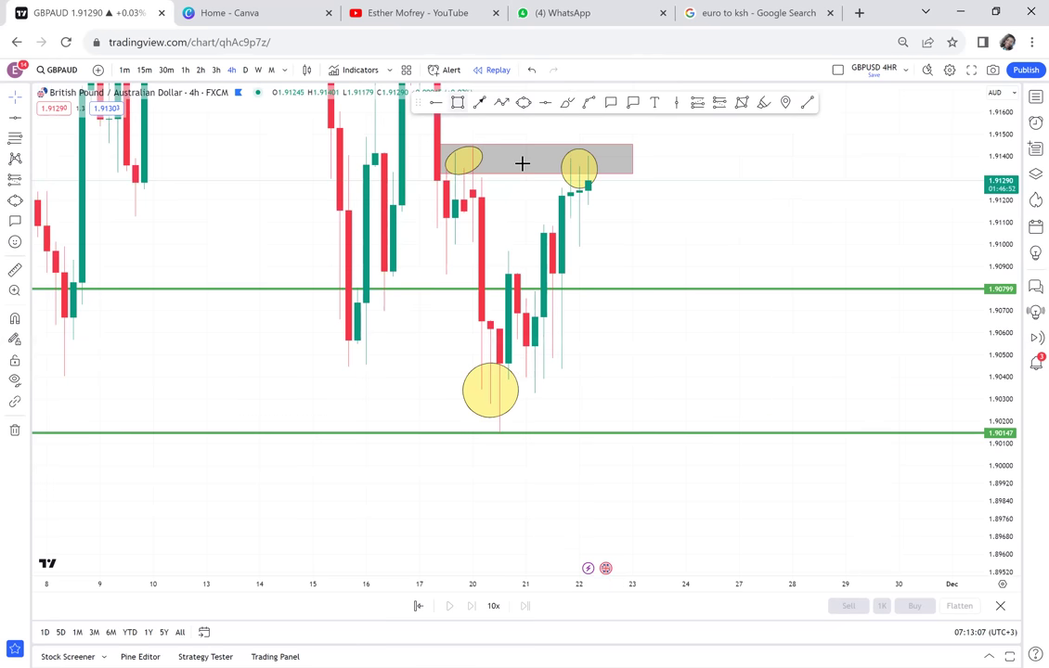
- Draw a 20–21 November rectangle from the grey zone's top to the 1.90147 line and move it directly below that line, reaching about 1.8885
{"action": "left_click_drag", "start_coordinate": [508, 147], "coordinate": [534, 302]}
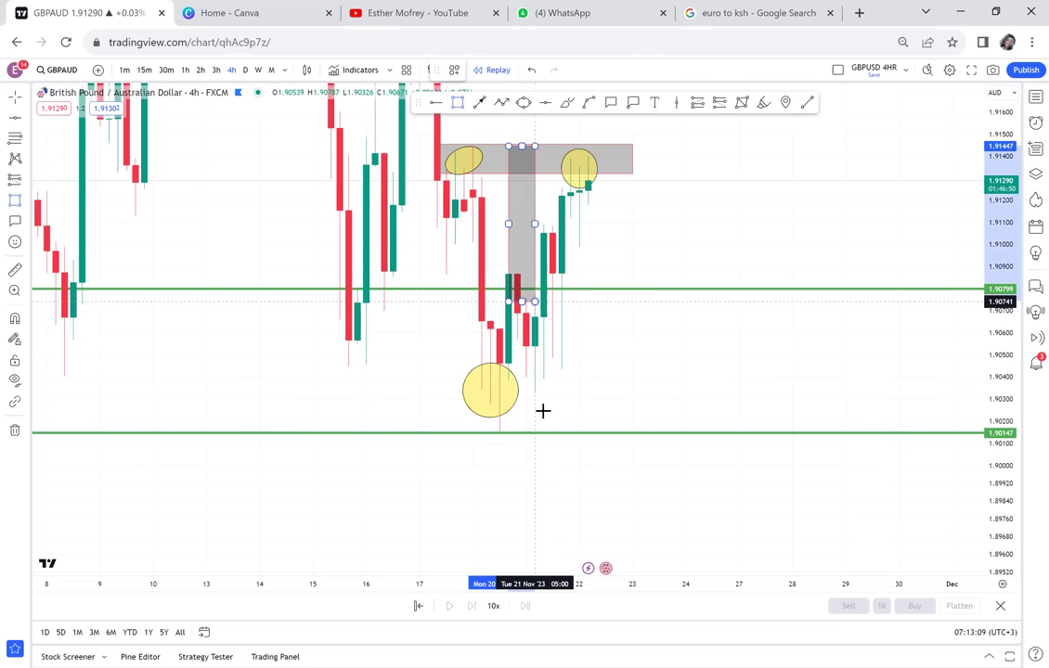
{"action": "left_click_drag", "start_coordinate": [547, 415], "coordinate": [555, 429]}
{"action": "left_click_drag", "start_coordinate": [620, 408], "coordinate": [614, 232]}
{"action": "left_click_drag", "start_coordinate": [546, 236], "coordinate": [520, 518]}
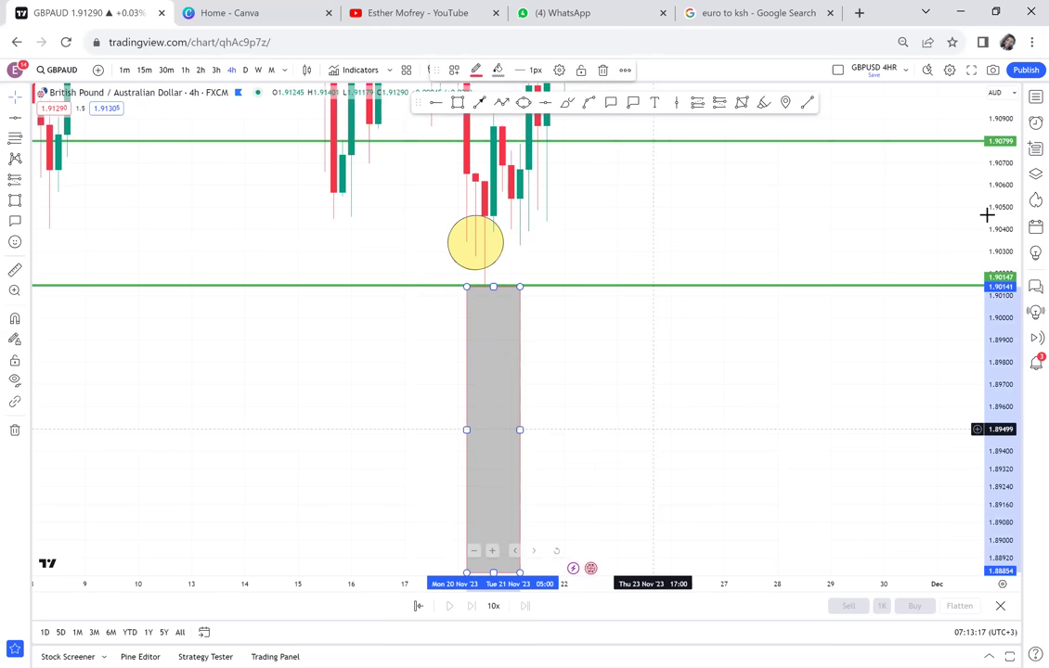
{"action": "left_click", "coordinate": [893, 163]}
{"action": "key", "text": "alt+r"}
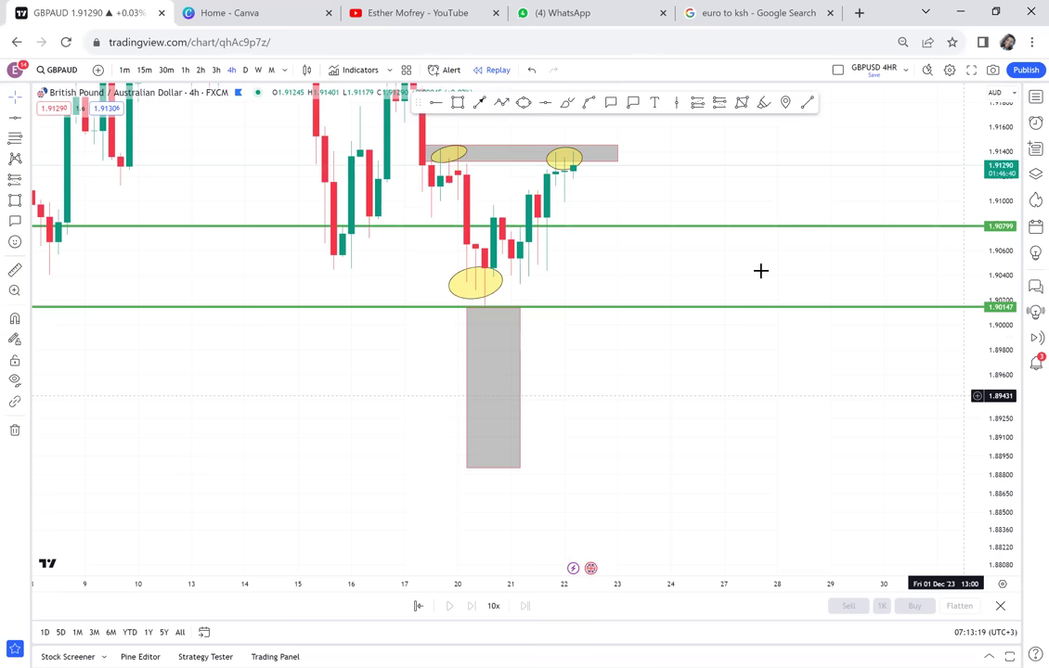